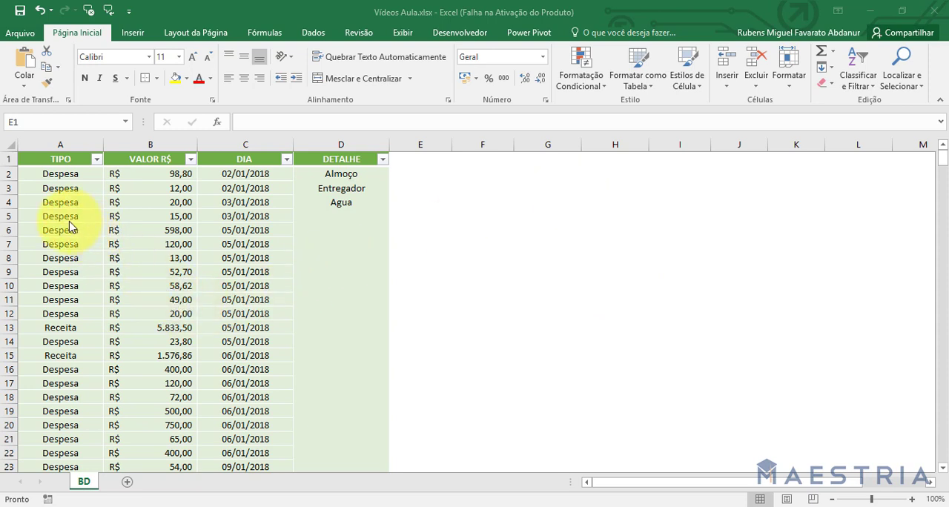
Examine the TIPO, VALOR R$, DIA and DETALHE columns of the table on the BD sheet.
click(68, 144)
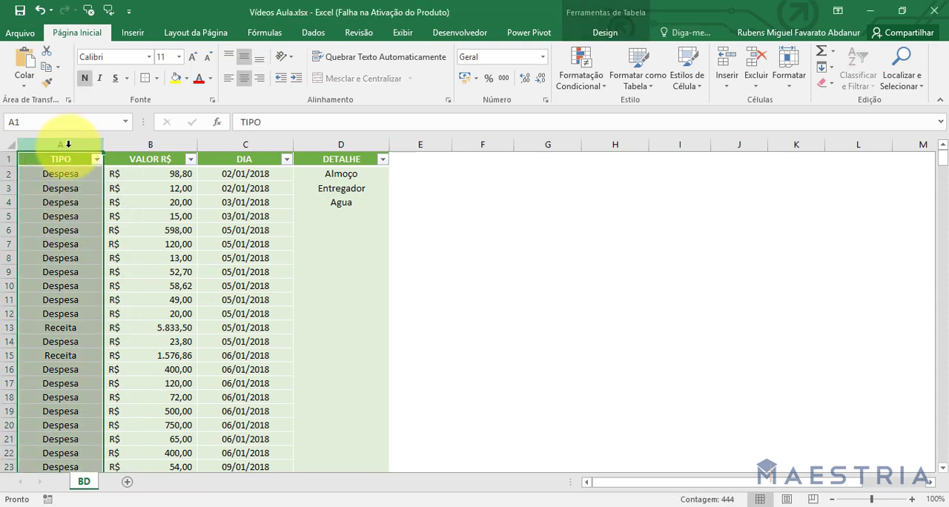
click(49, 231)
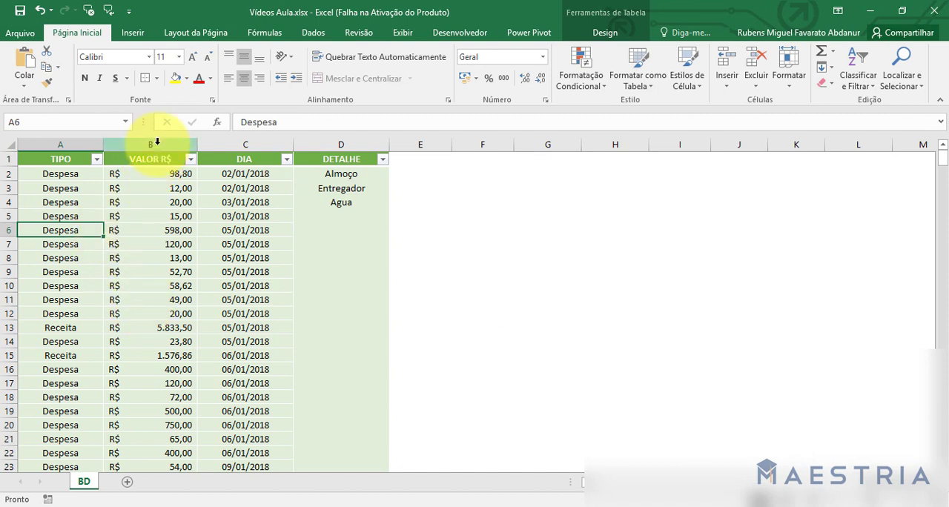
click(170, 188)
drag(154, 231, 151, 244)
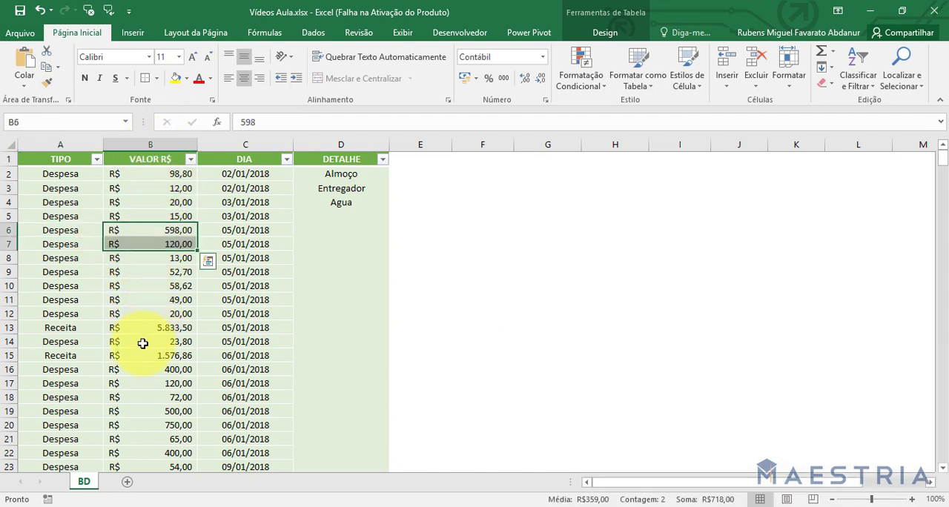
click(144, 342)
click(146, 272)
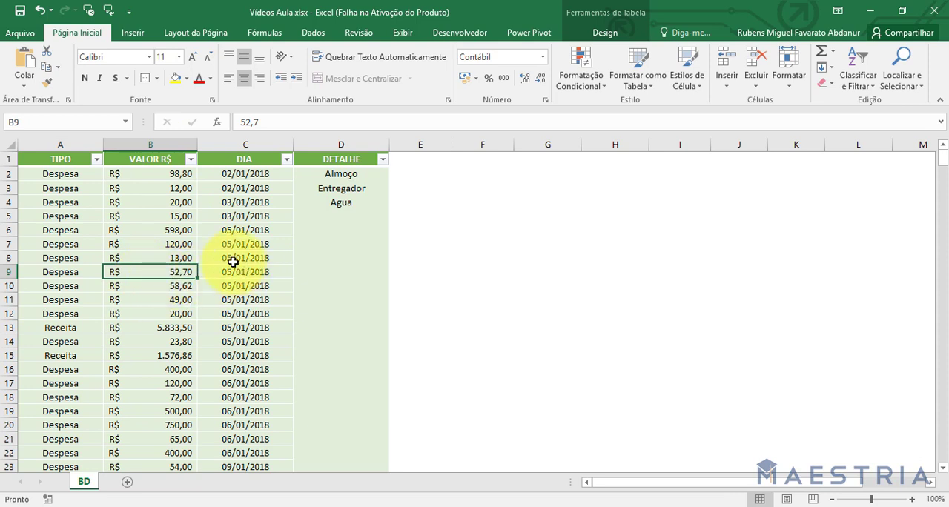
click(242, 218)
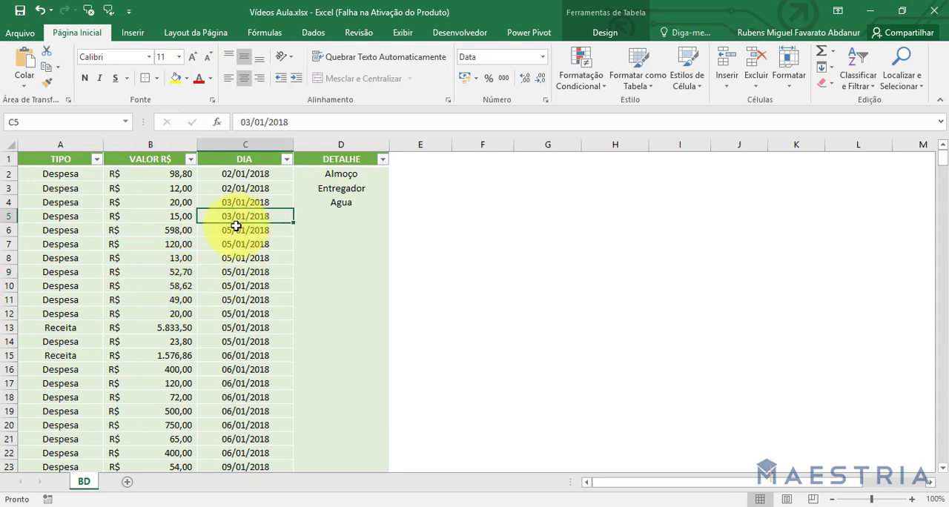
click(249, 312)
click(246, 358)
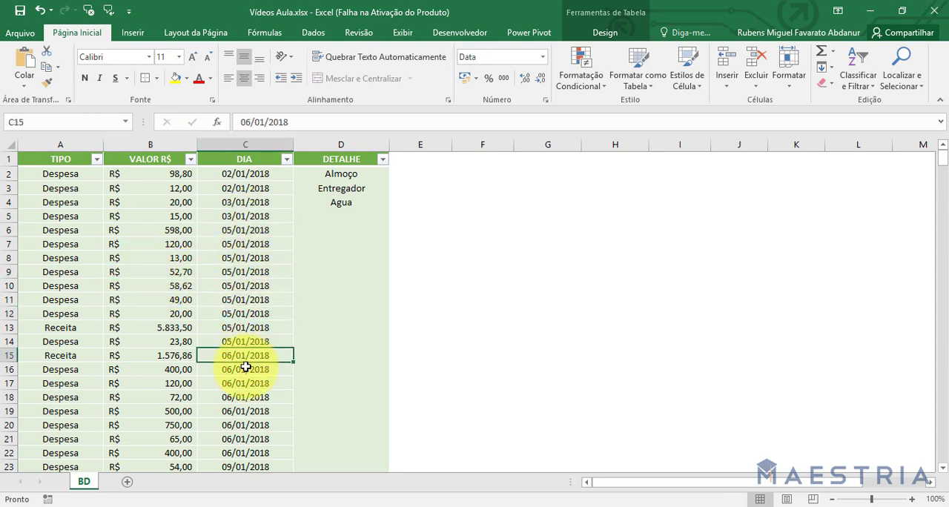
click(245, 285)
click(252, 217)
click(339, 204)
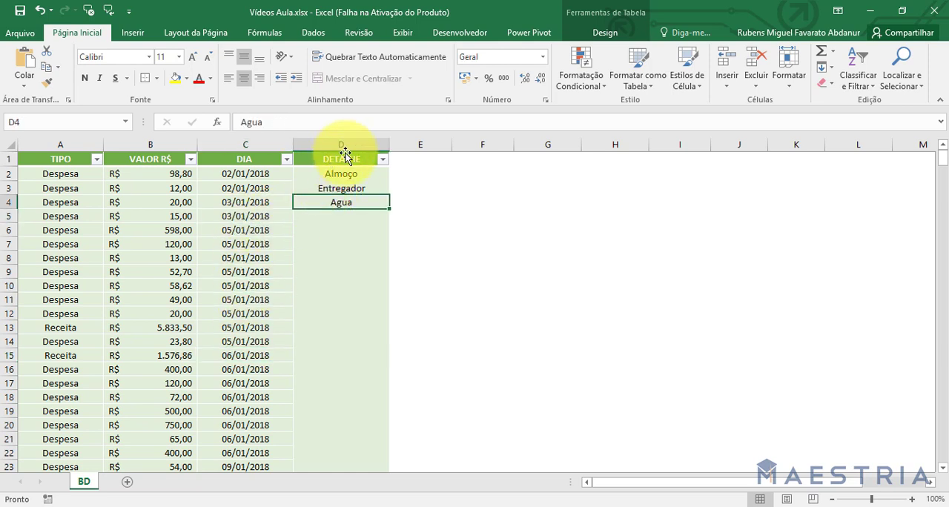
click(342, 188)
drag(325, 248, 324, 260)
click(318, 384)
click(326, 314)
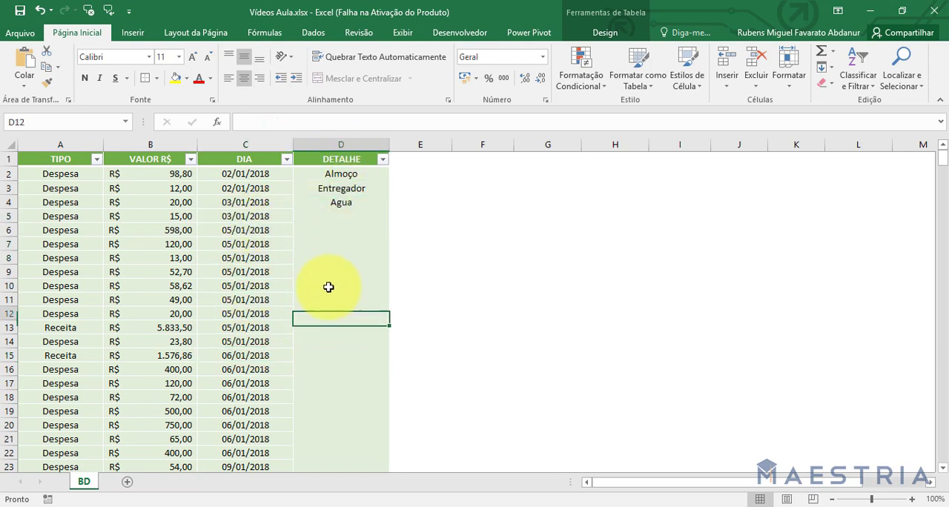
click(326, 271)
click(327, 230)
click(335, 175)
click(245, 244)
click(89, 258)
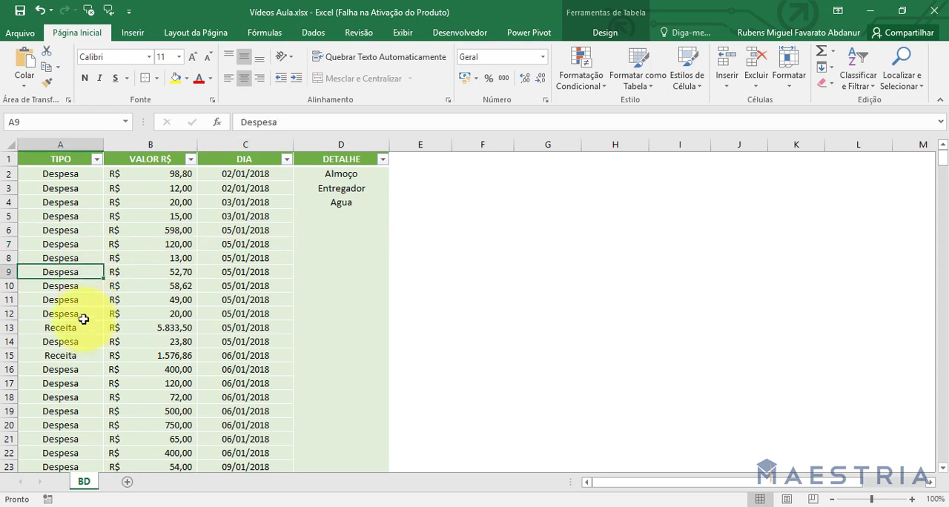
click(122, 356)
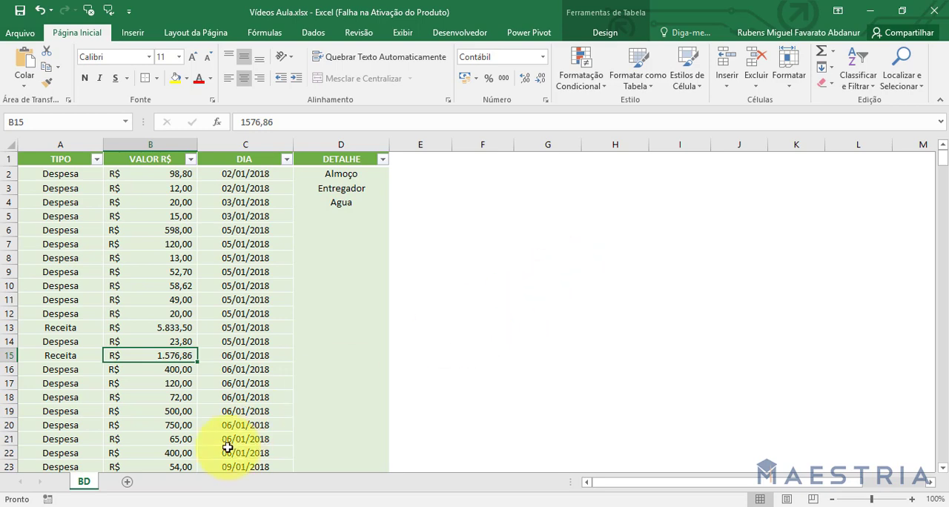
Add a new worksheet after BD and name it "Planej.".
click(128, 483)
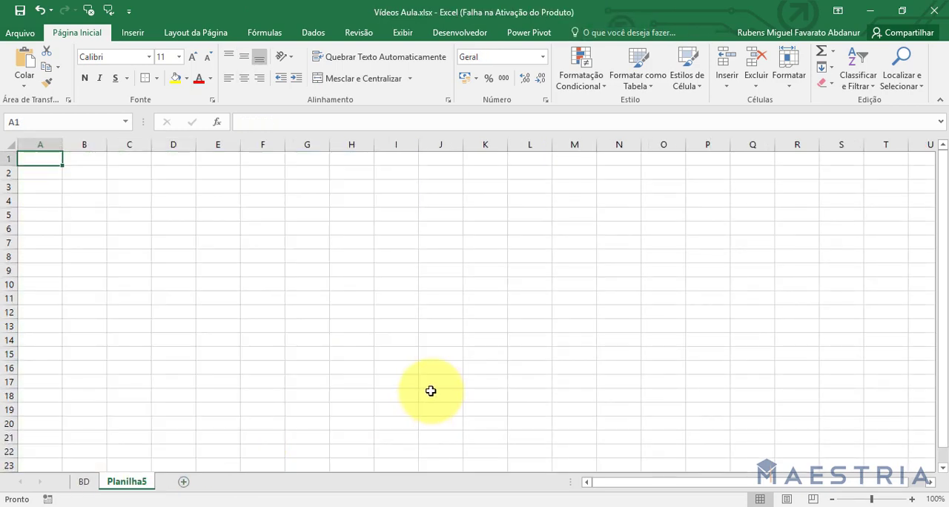
double_click(141, 483)
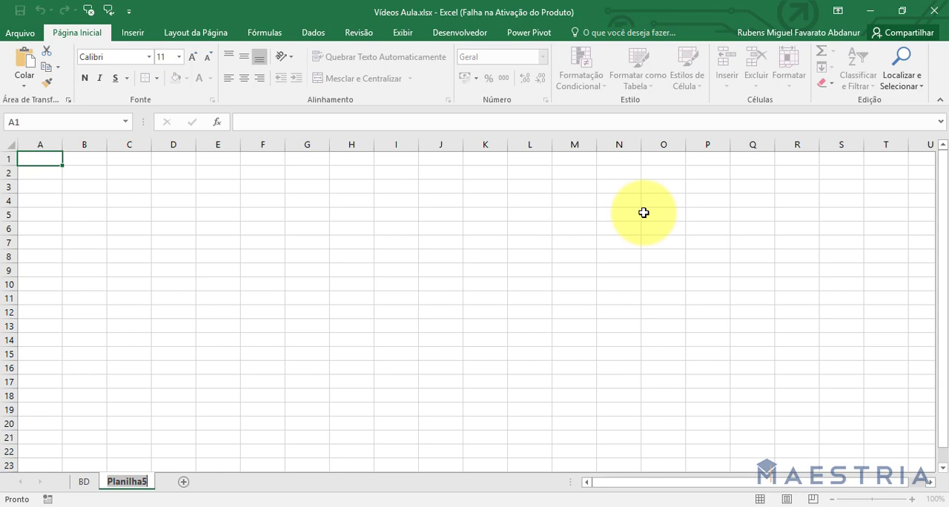
text(Planej.)
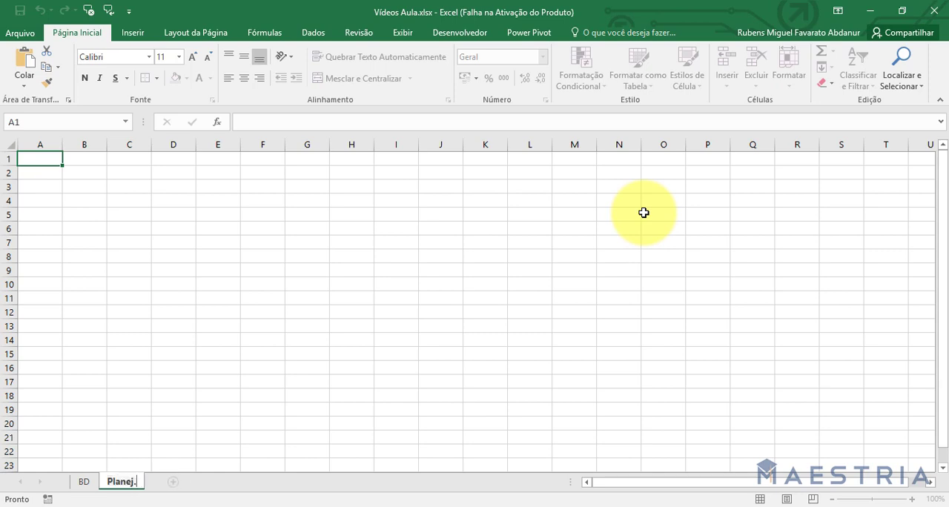
key(Return)
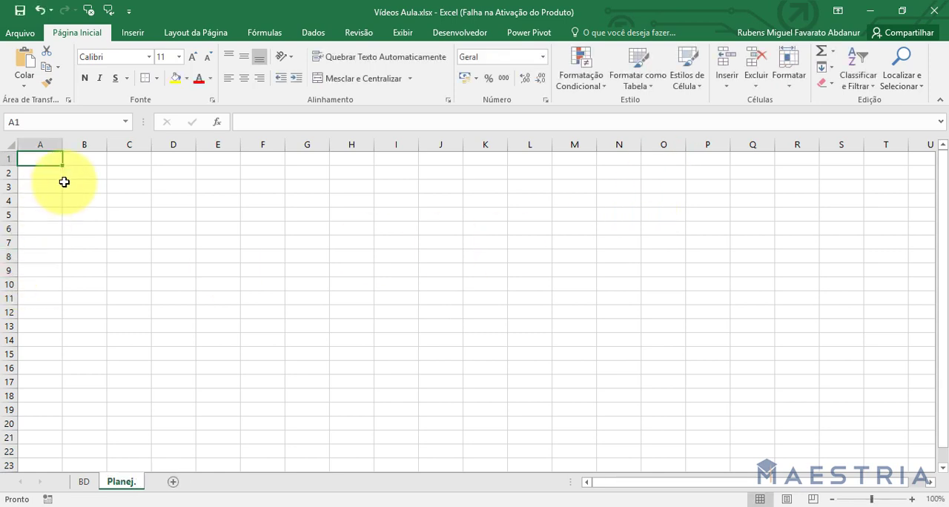
Enter the headers "Indicadores" in A1 and "Tipo" in B1 of the Planej. sheet.
text(In)
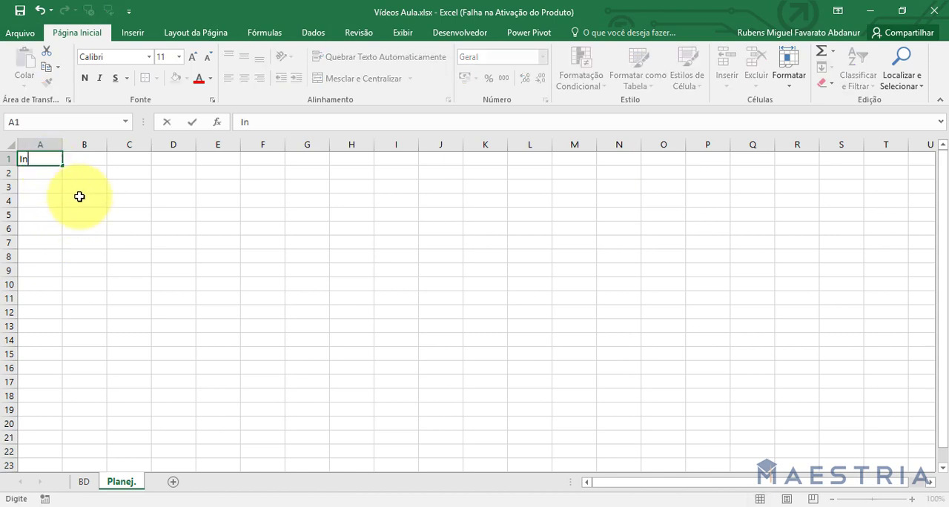
text(dicadores)
key(Return)
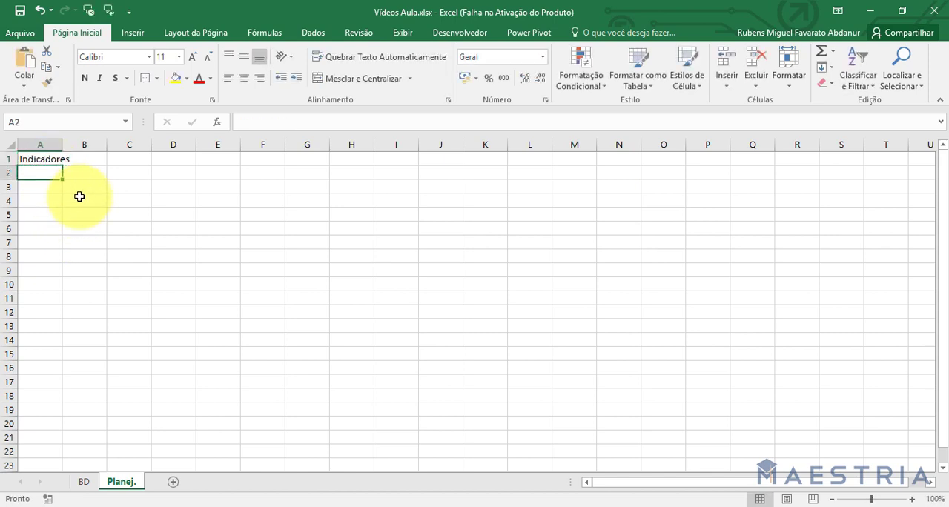
key(Right)
key(Up)
text(Tipo)
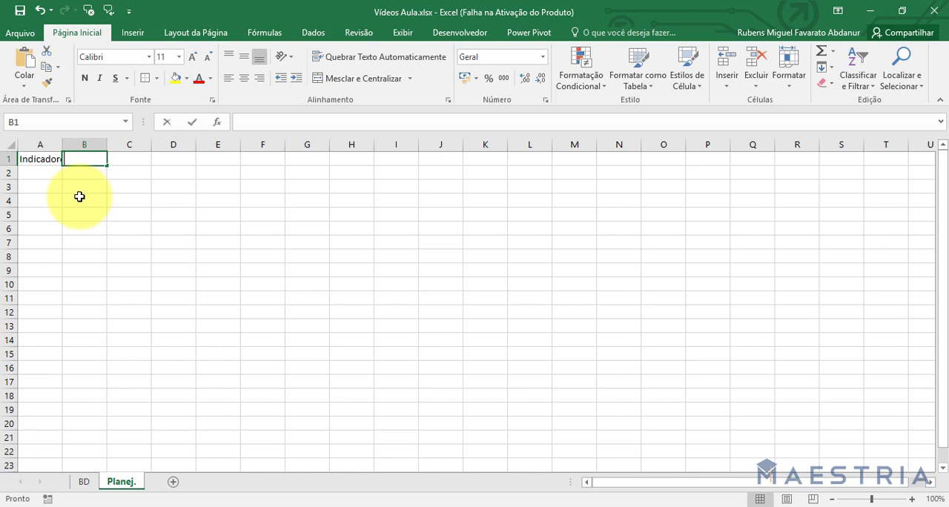
click(210, 189)
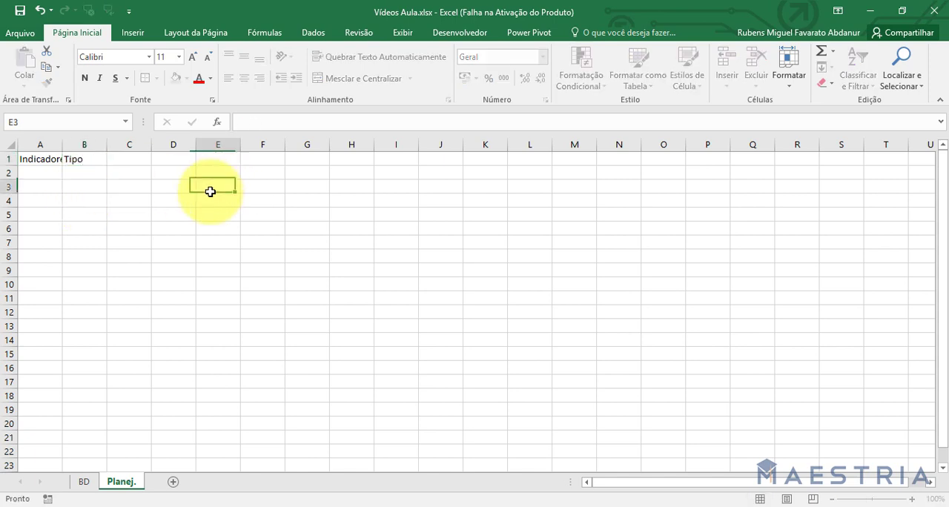
Widen columns A and B to roughly twice the default width so both headers have ample room.
double_click(63, 145)
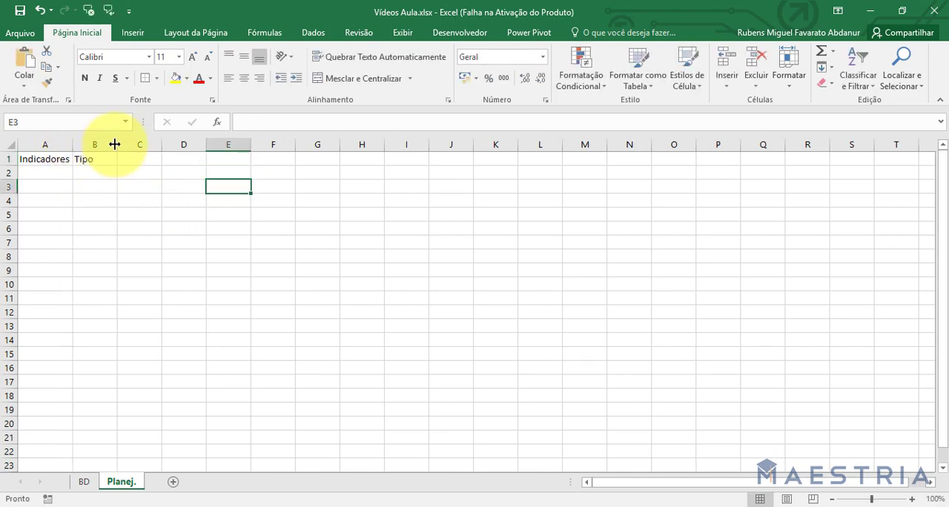
drag(116, 145, 154, 144)
drag(74, 141, 113, 144)
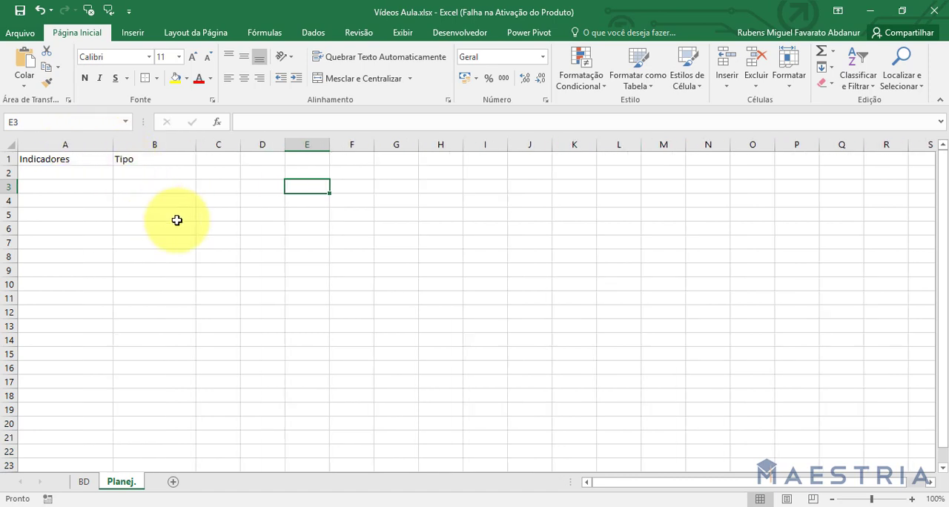
Enter "Despesa mês a mês" as the first indicator in A2 of the Planej. sheet, after consulting the BD data.
click(82, 172)
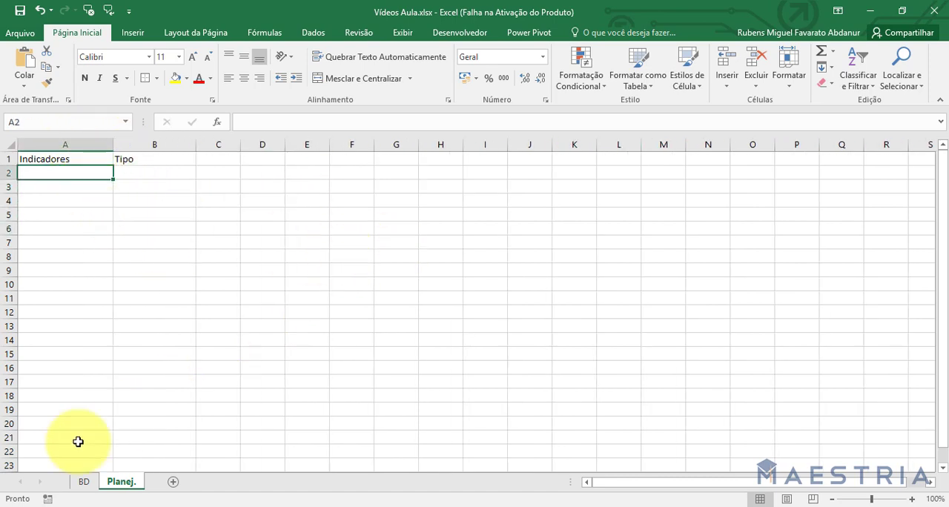
click(84, 482)
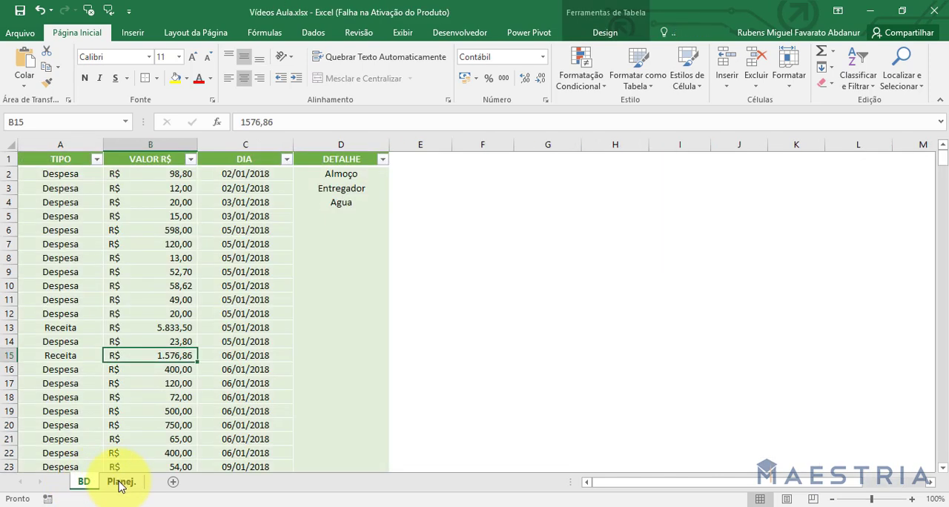
click(120, 483)
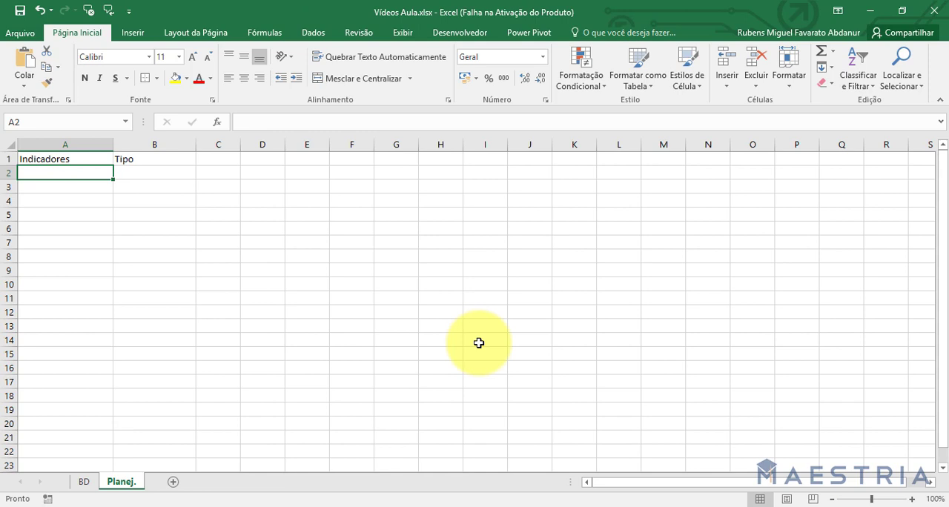
text(Despesa mê)
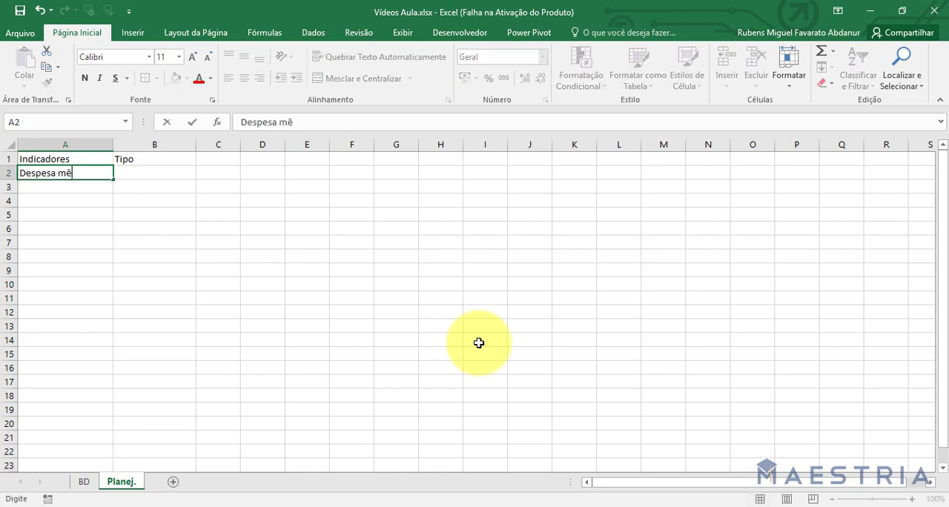
text(s a mês a m)
key(Return)
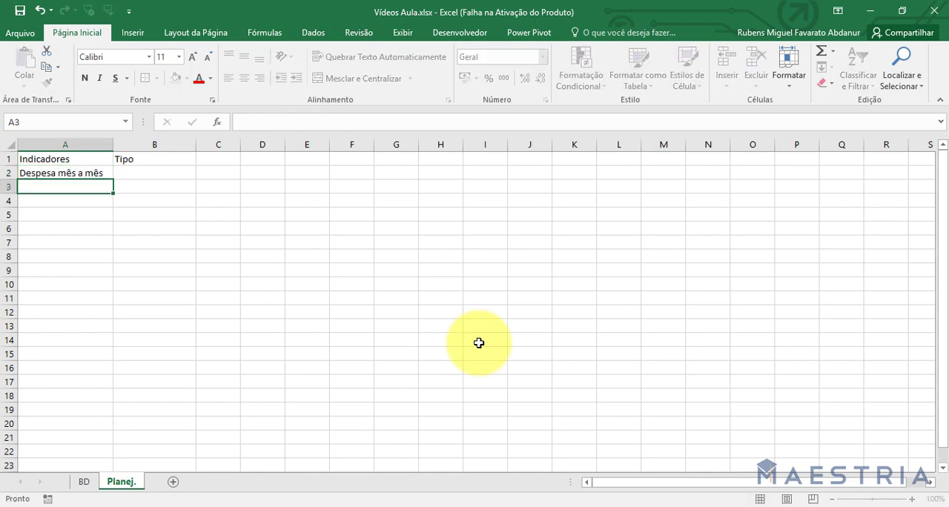
Enter "Receita mês a mês" as the second indicator in A3.
text(Receit)
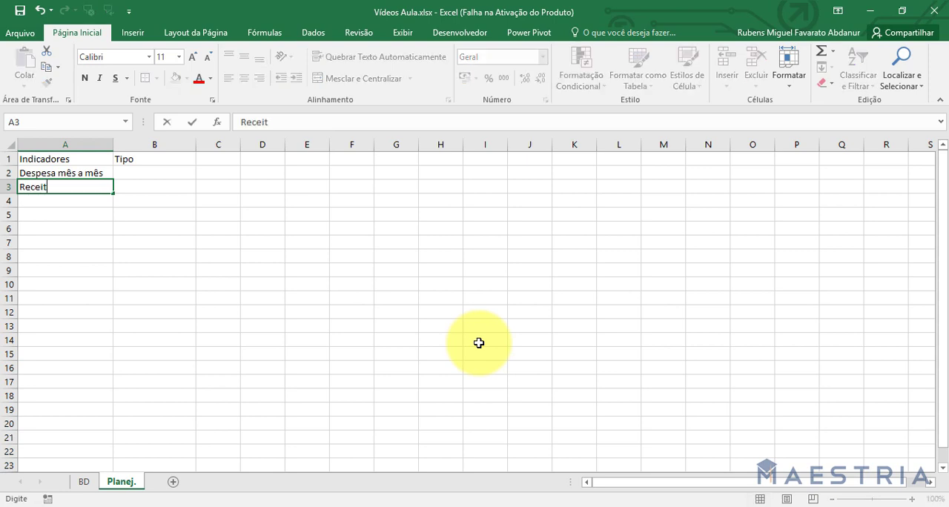
text(a mês  a mês a m)
key(Return)
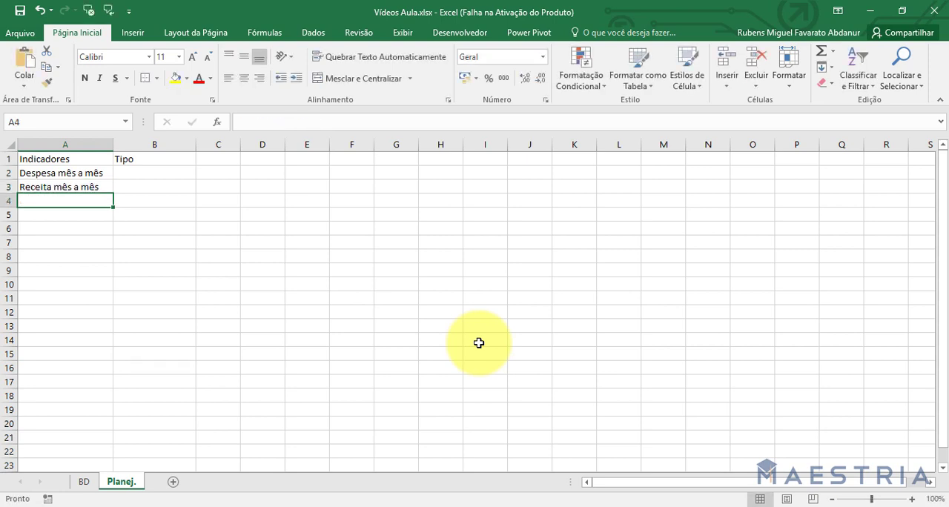
Enter "Fluxo de caixa mês a mês" as the third indicator in A4.
text(Fluxo de caixa)
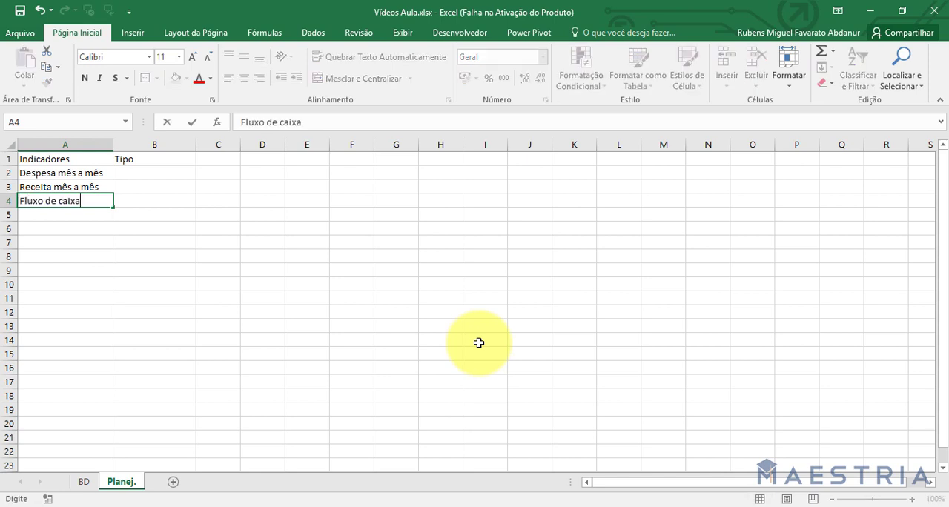
text( mês a mês)
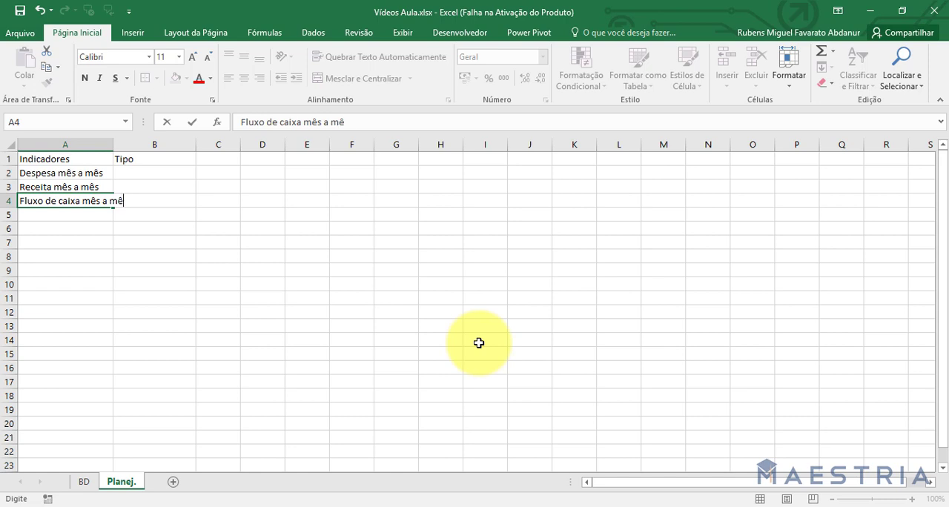
key(Return)
key(F9)
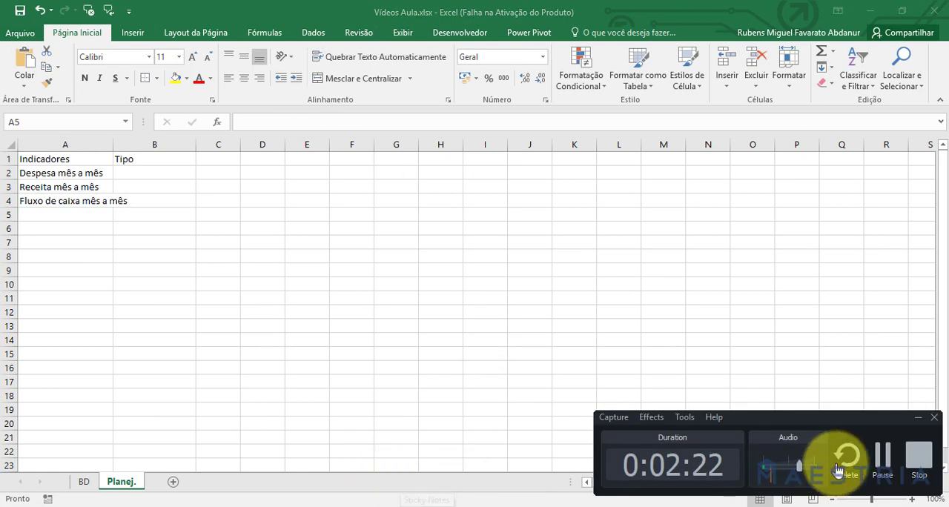
click(917, 417)
click(84, 481)
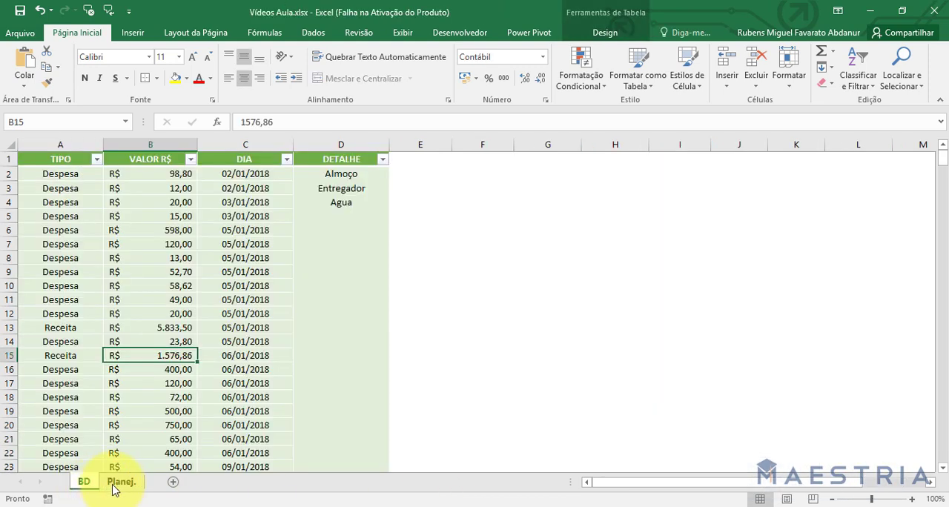
click(118, 482)
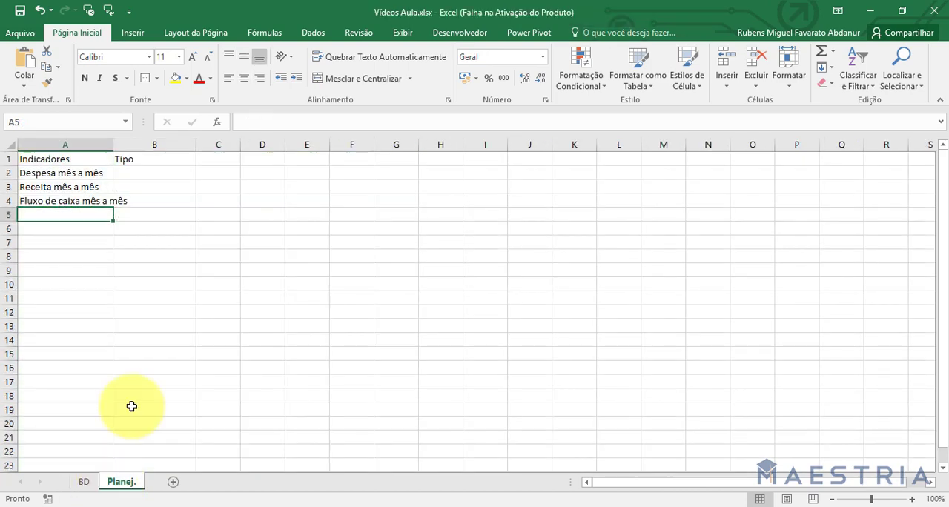
Enter "Meta" as the fourth indicator in A5 and fit column A's width to its longest entry.
text(Meta)
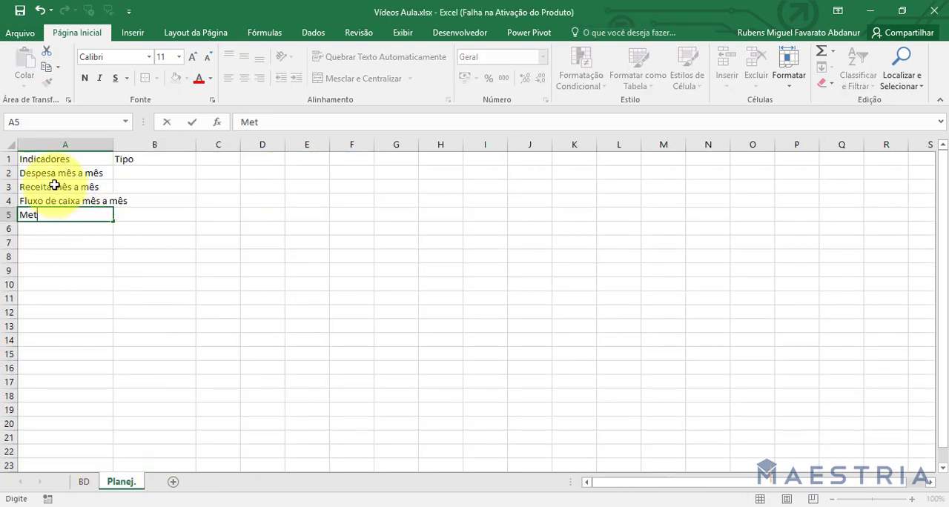
key(Return)
key(Right)
key(Up)
key(Up)
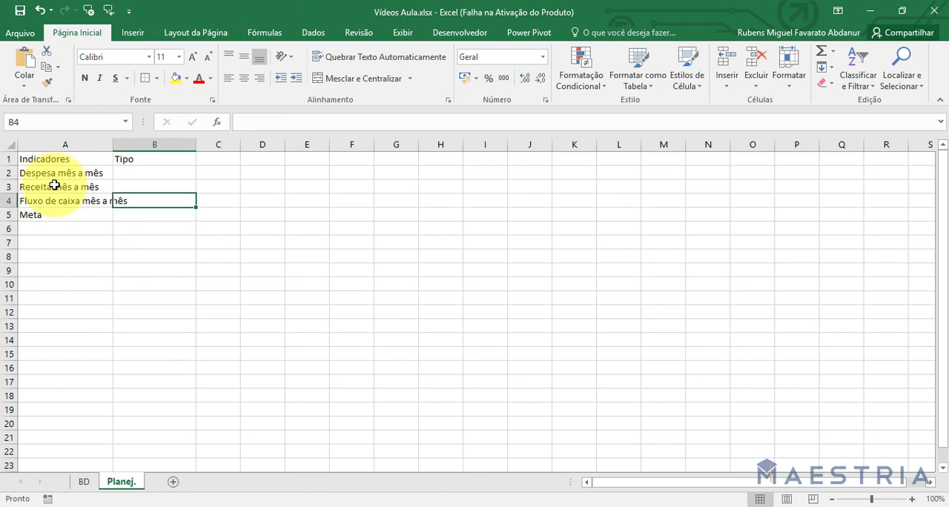
double_click(114, 150)
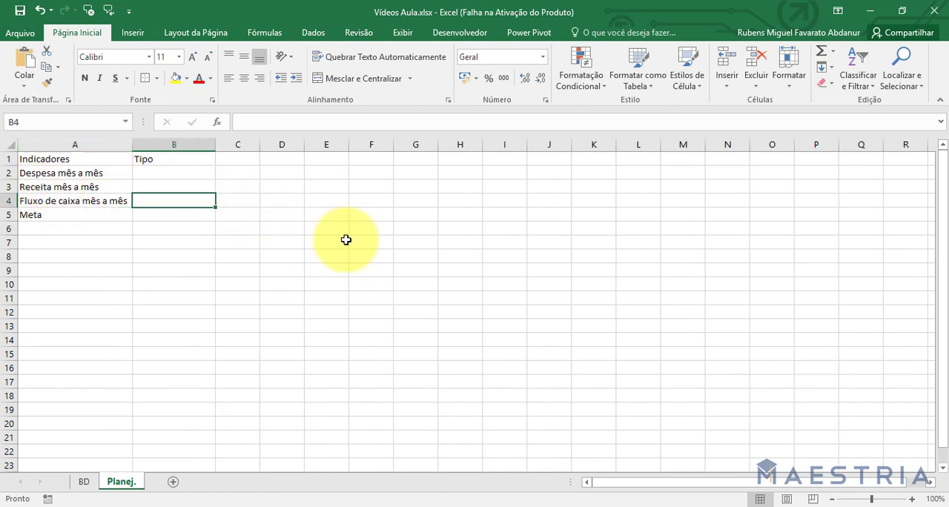
Enter "Gráfico" in B2 as the type of the Despesa mês a mês indicator.
click(169, 172)
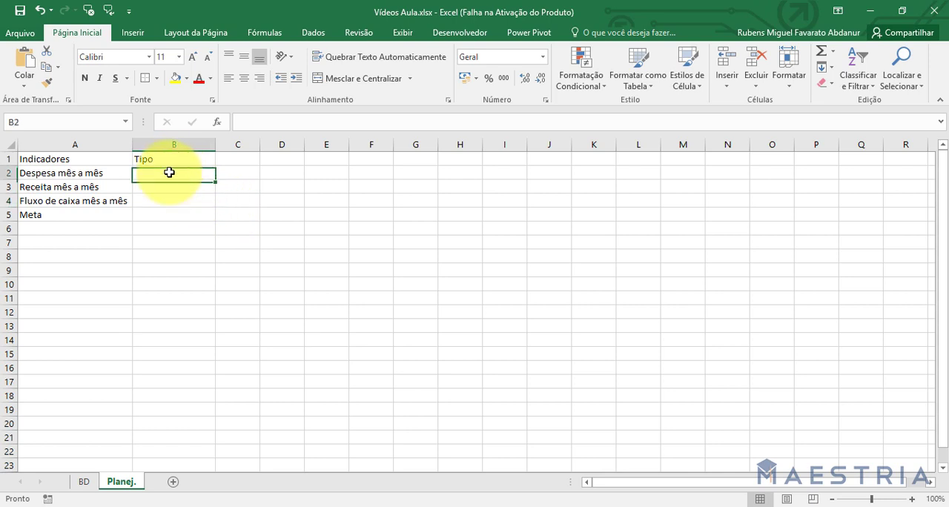
click(168, 187)
click(182, 203)
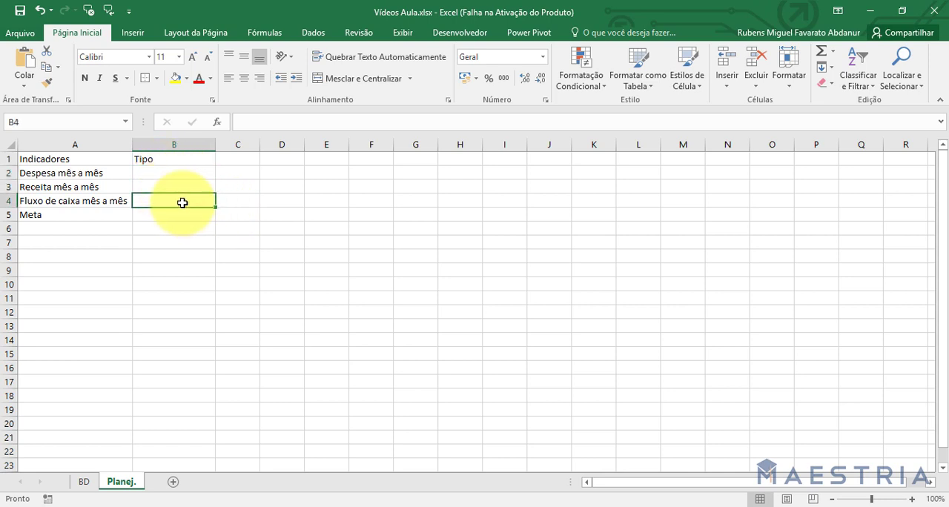
click(196, 172)
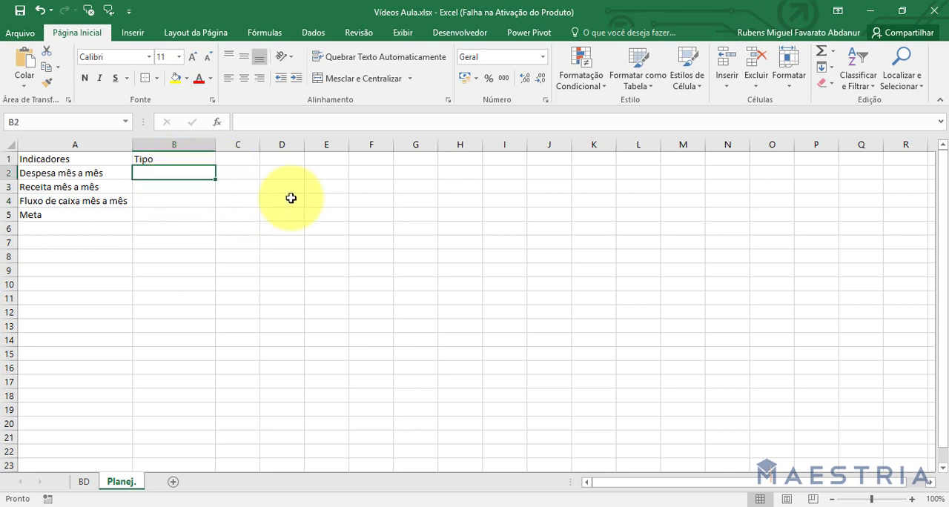
text(Gráfiso)
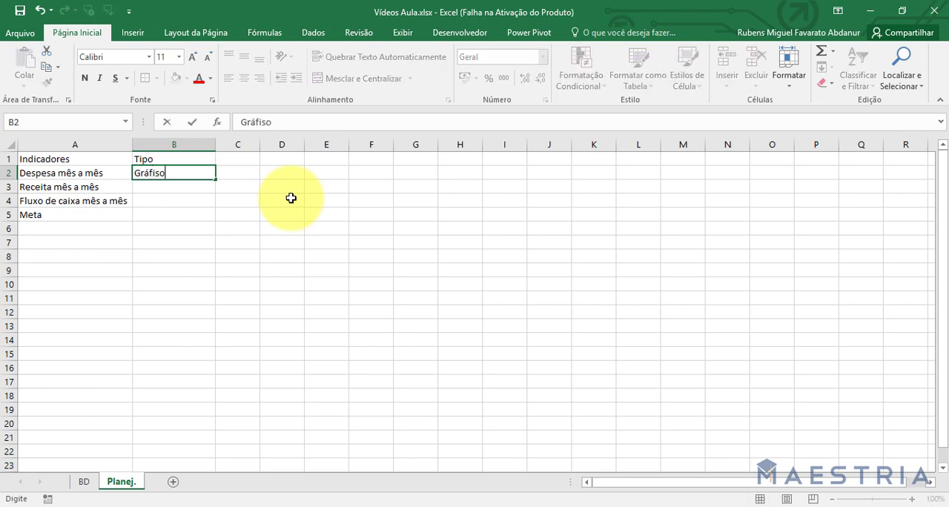
key(Return)
key(Up)
text(Gráfico)
key(Return)
Enter "Gráfico" as the type in B3 and B4, and "Número" in B5 for the Meta indicator.
text(G)
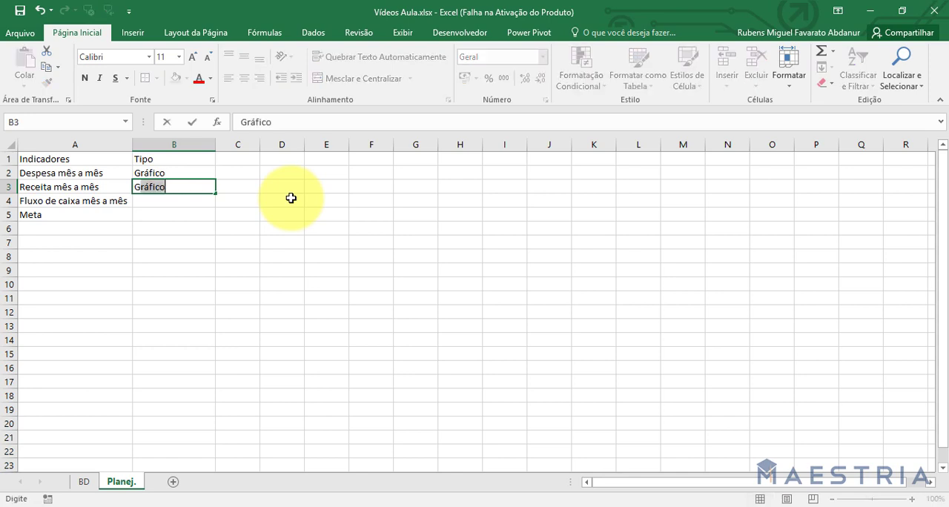
text(rá)
key(Return)
text(G)
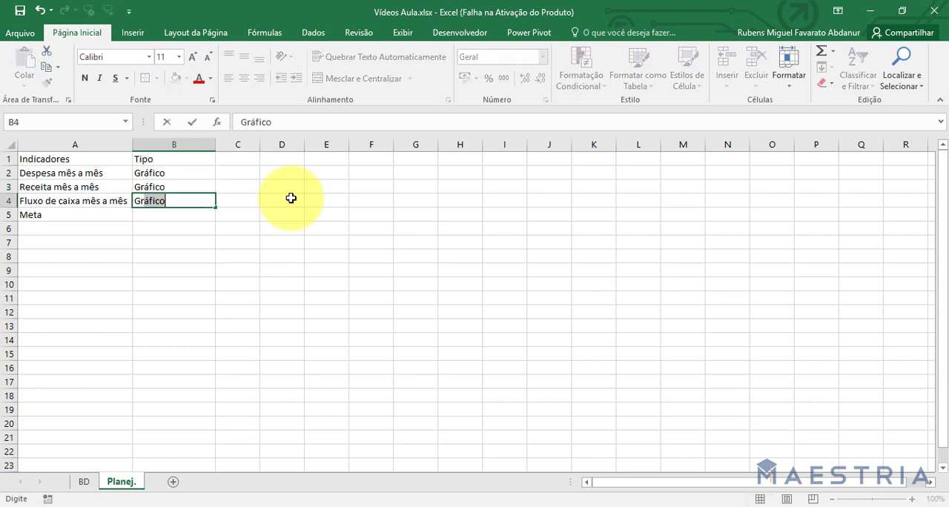
text(ráfico)
key(Return)
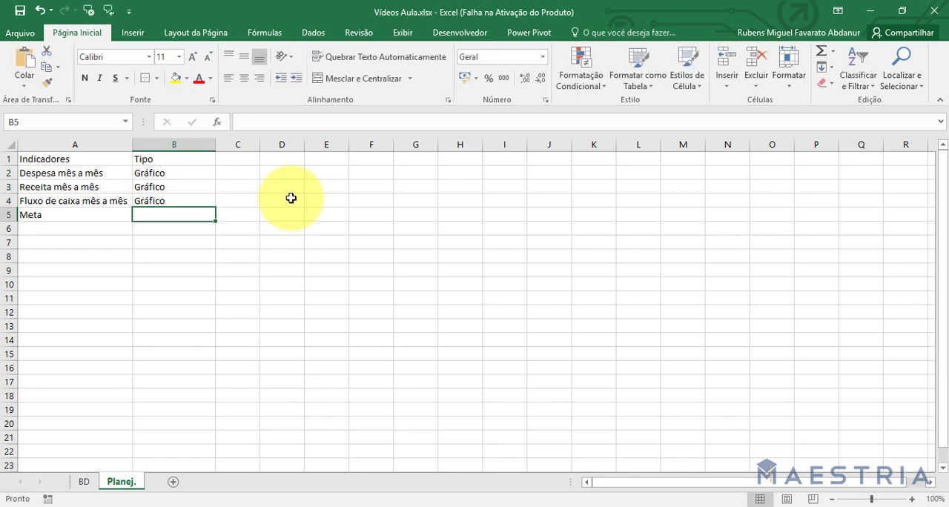
text(Número)
key(Return)
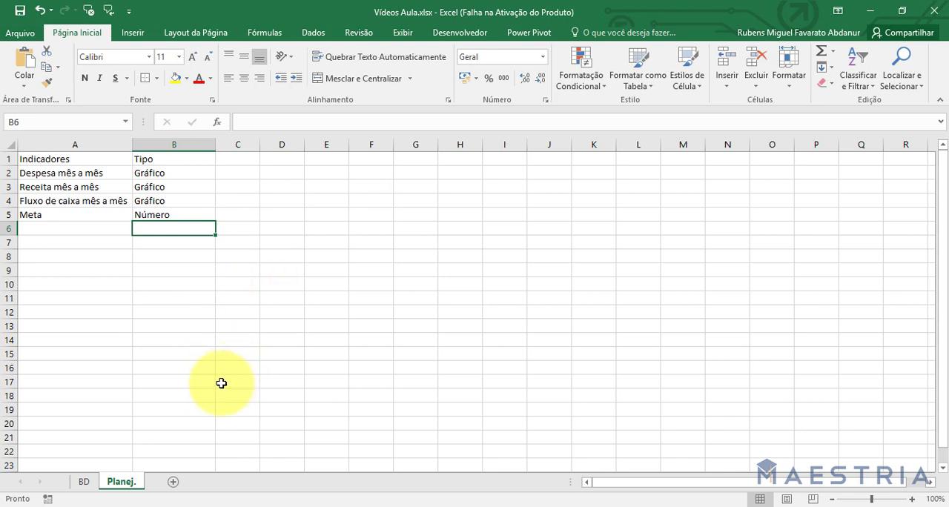
Add a new worksheet after Planej. and name it Dash.
click(84, 482)
click(120, 484)
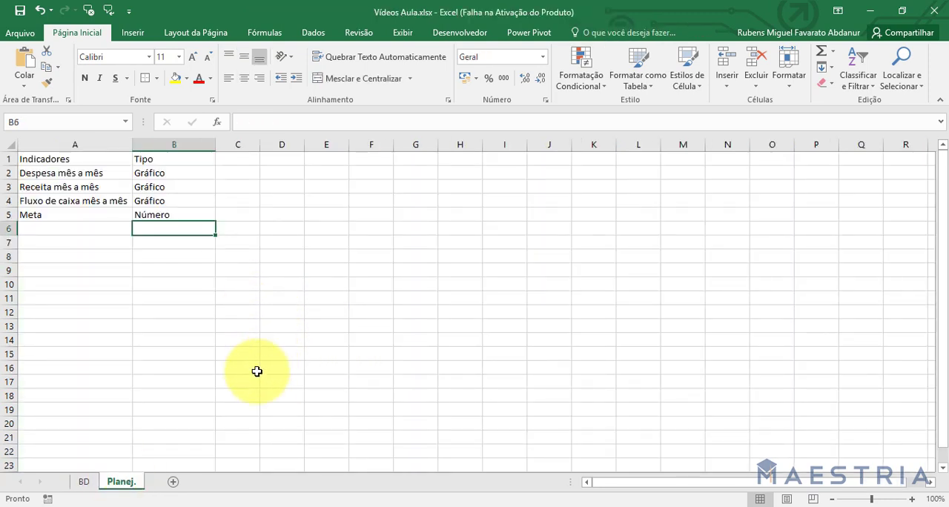
click(173, 482)
double_click(164, 483)
text(Dash)
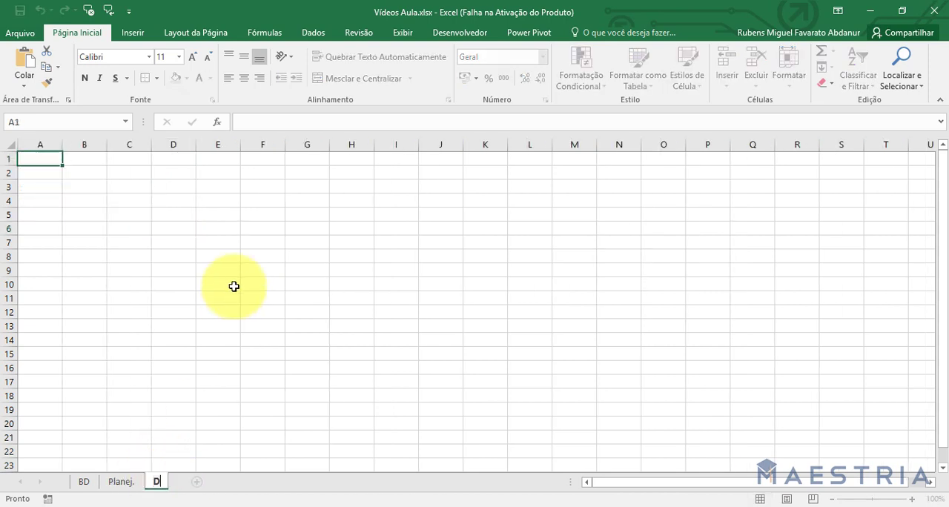
key(Return)
click(233, 286)
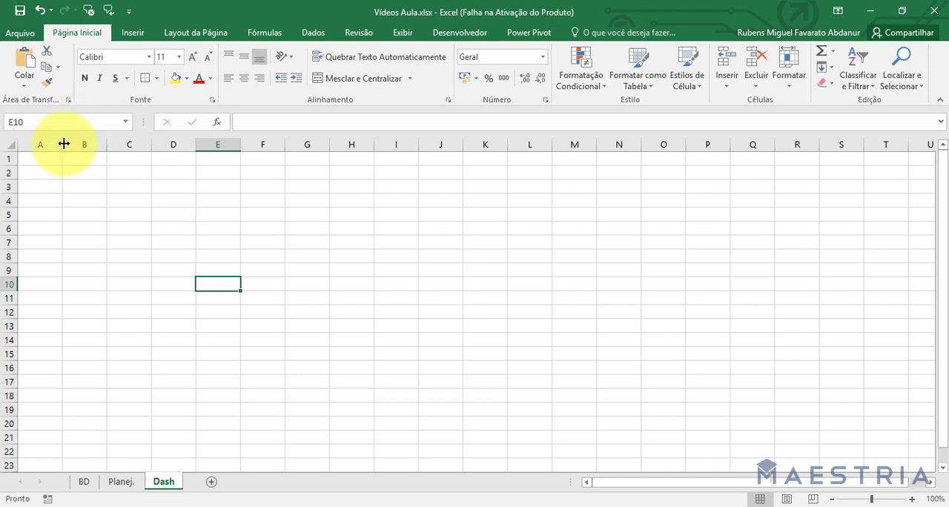
Shrink column A and row 1 of the Dash sheet into a thin margin.
drag(63, 144, 12, 157)
click(9, 158)
drag(13, 155, 13, 155)
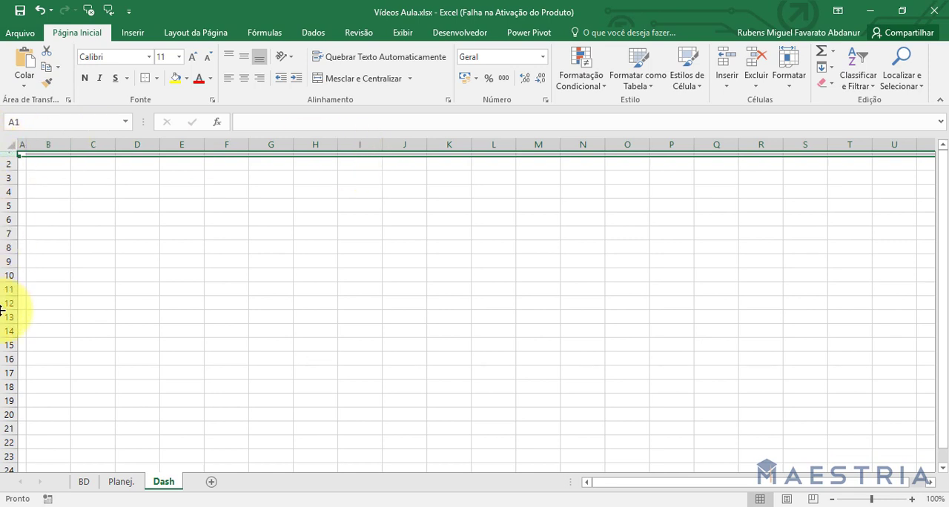
click(93, 234)
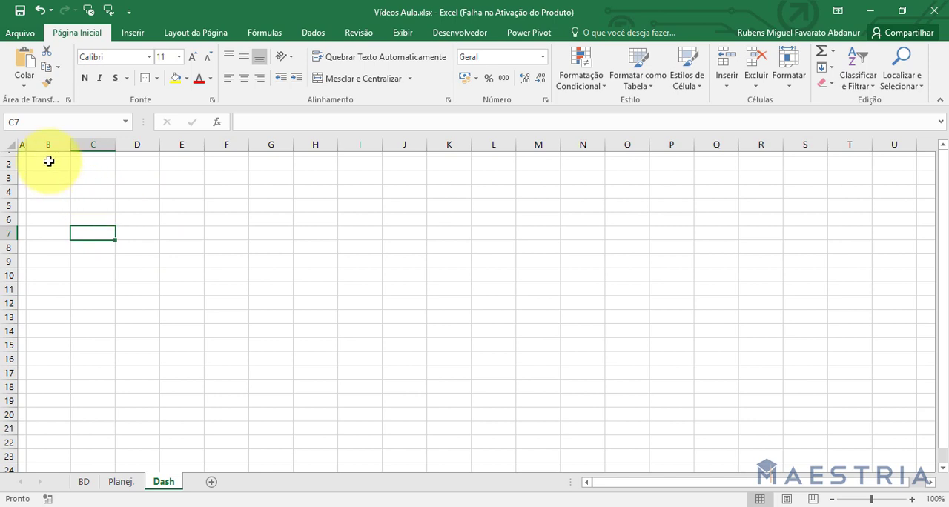
drag(48, 163, 3, 378)
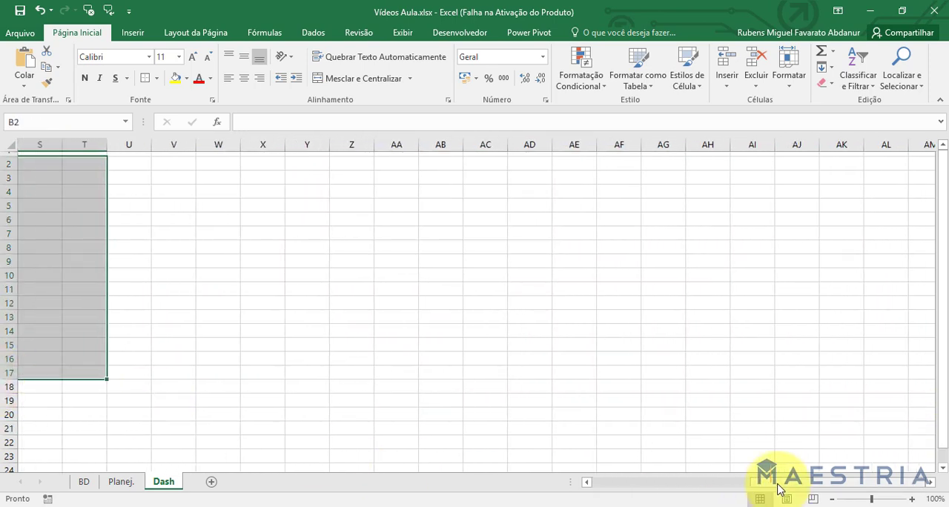
drag(778, 484, 522, 480)
click(279, 341)
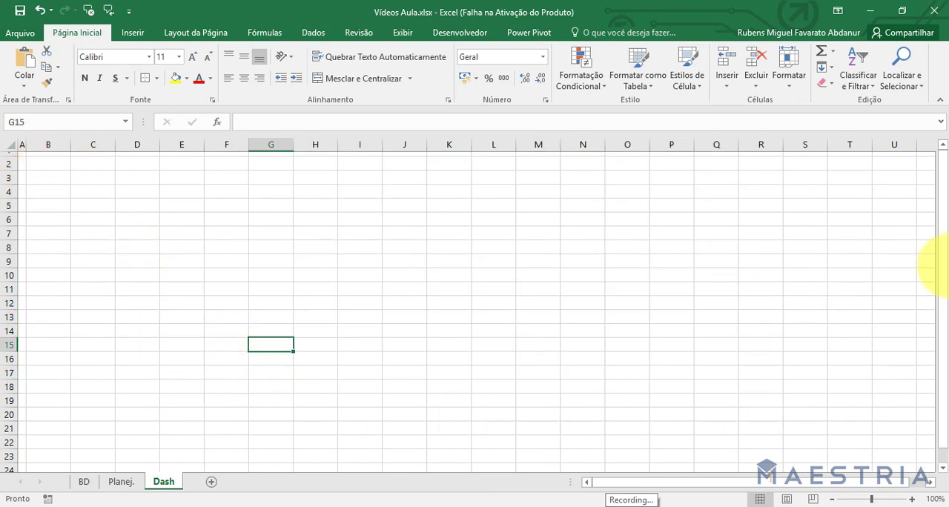
mouse_move(943, 161)
mouse_down()
mouse_move(944, 231)
mouse_move(943, 156)
mouse_up()
drag(696, 489, 647, 492)
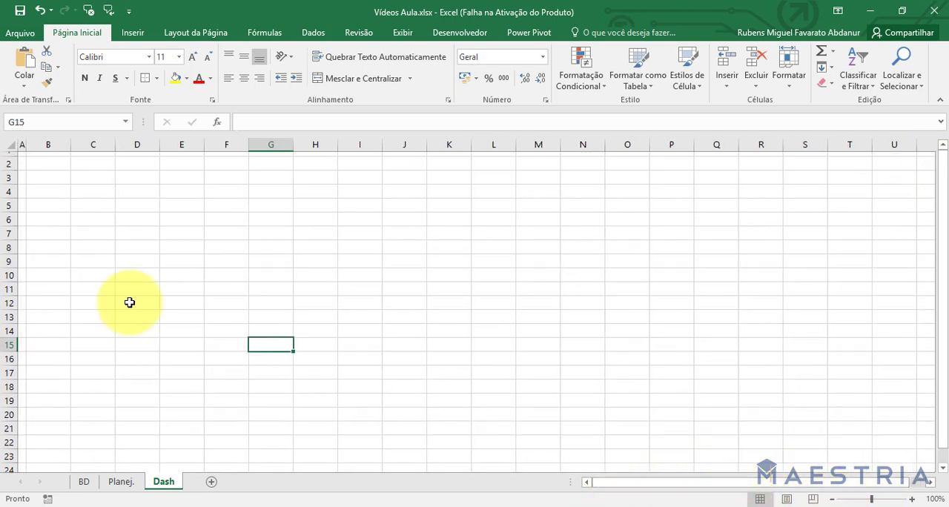
click(93, 246)
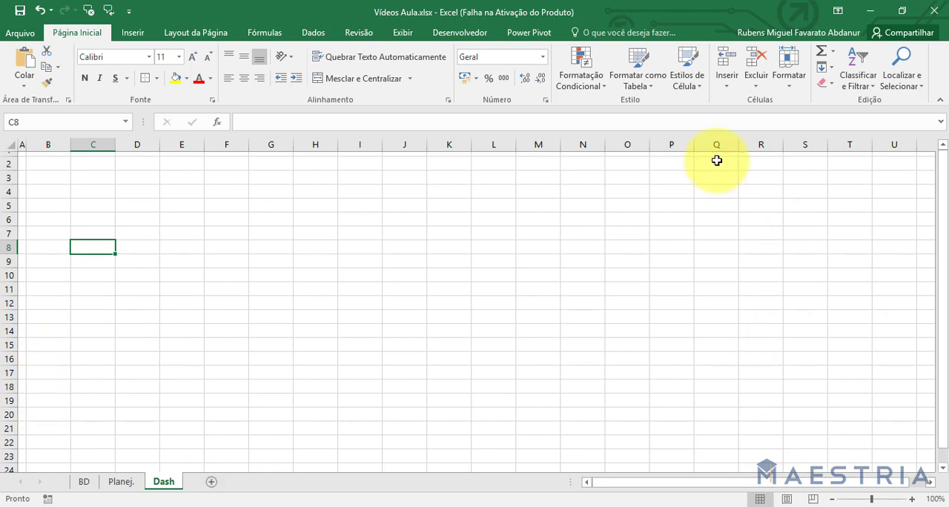
Apply outside borders to the range B2:U23 to frame the dashboard area.
click(56, 163)
drag(56, 163, 890, 445)
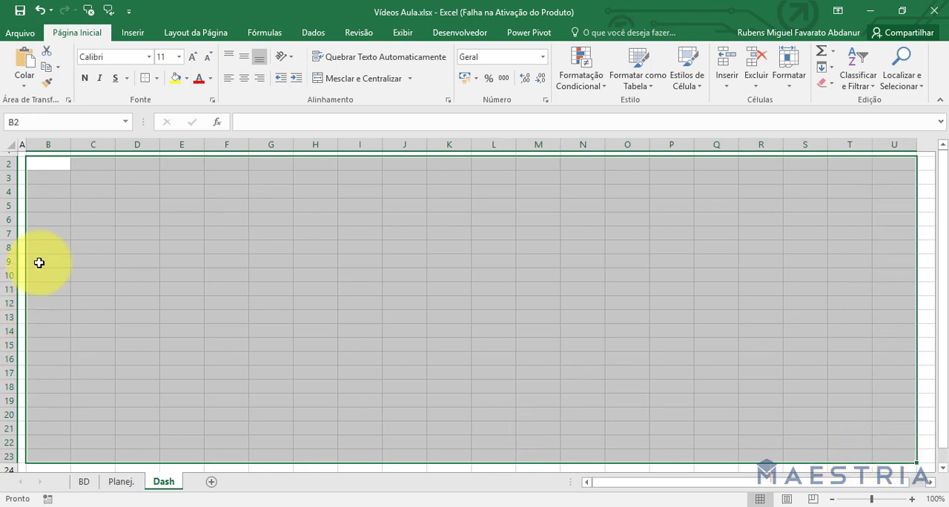
click(156, 78)
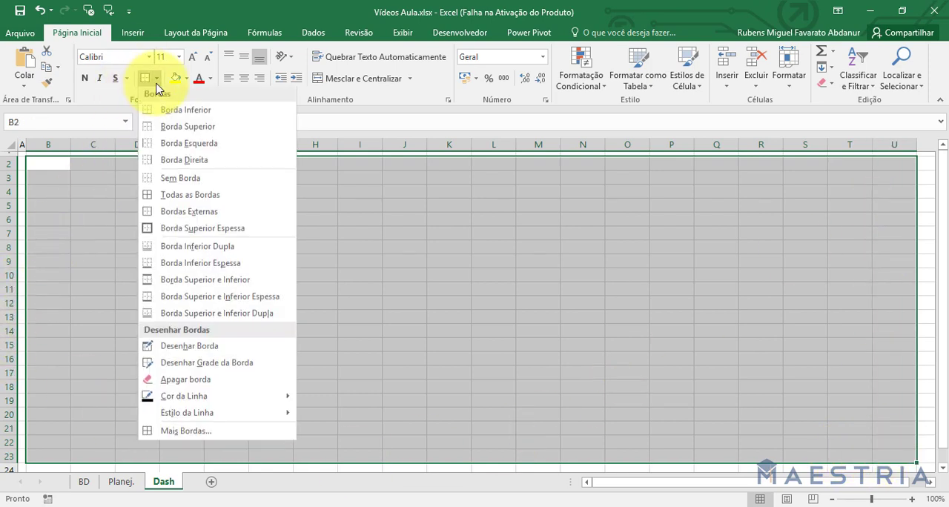
click(202, 215)
click(196, 218)
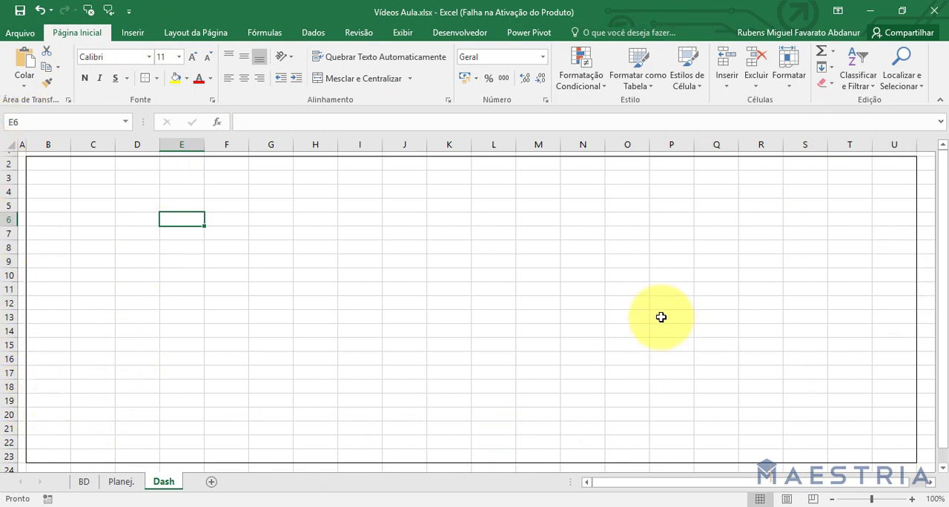
Hide the gridlines on the Dash sheet and widen column T slightly.
click(402, 33)
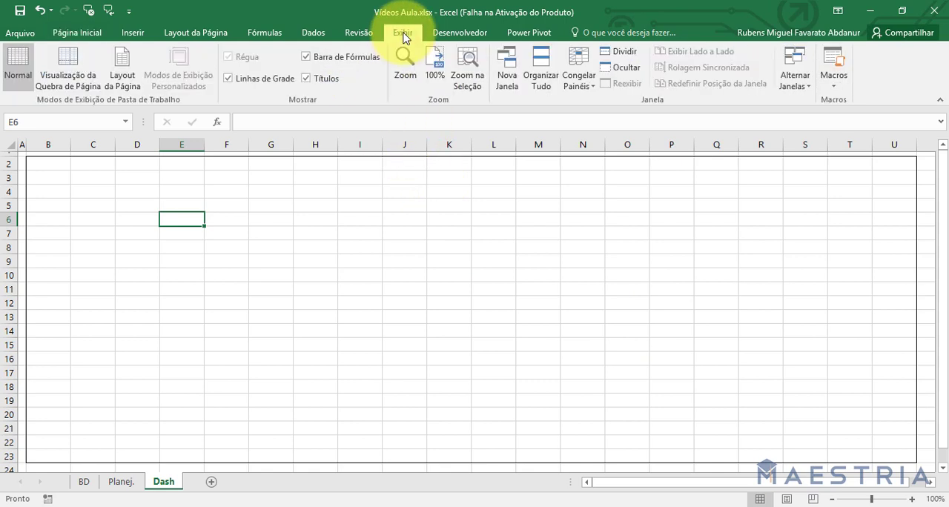
click(252, 82)
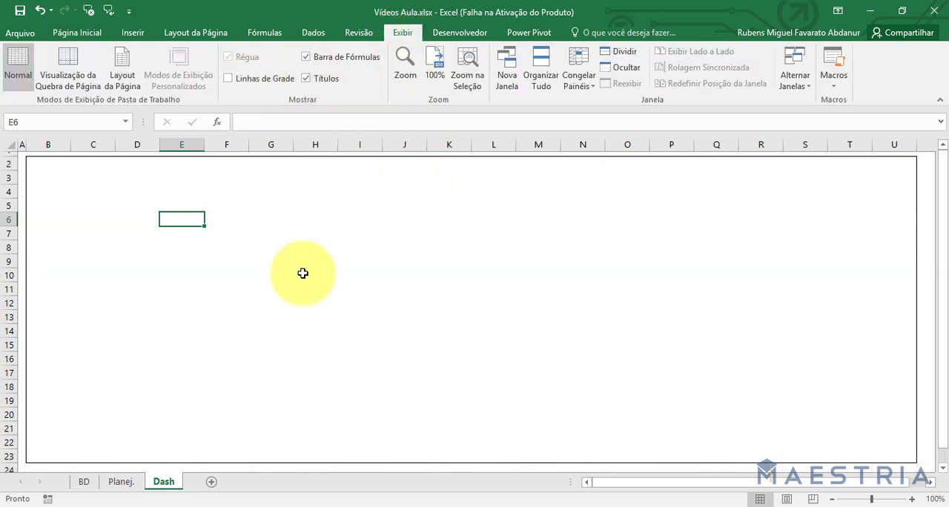
drag(872, 144, 881, 146)
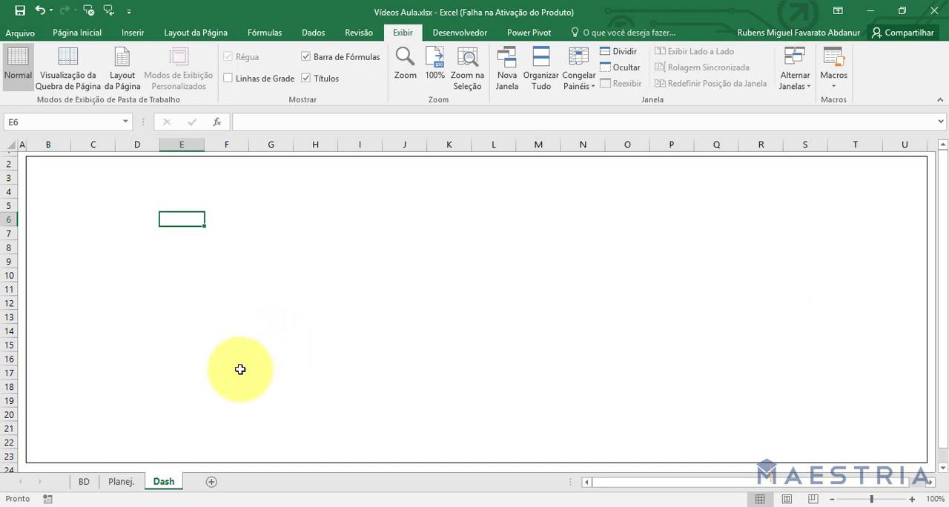
Narrow column U on the Dash sheet to about 2,29 and widen columns S and R, after consulting the indicators on Planej.
click(118, 482)
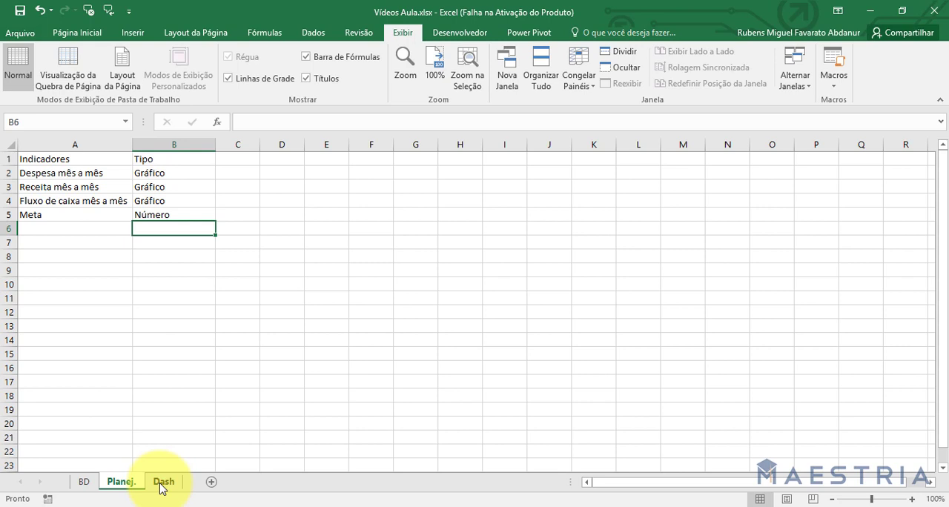
click(161, 483)
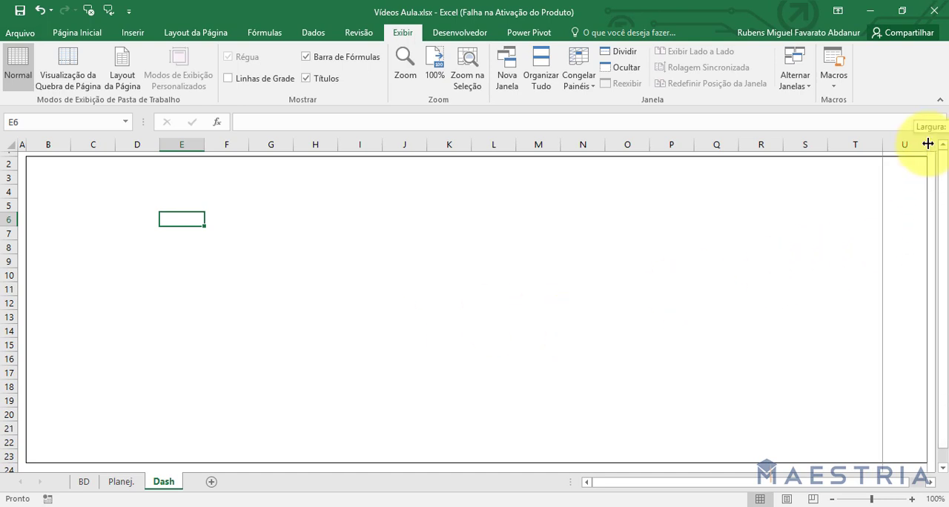
drag(923, 143, 897, 143)
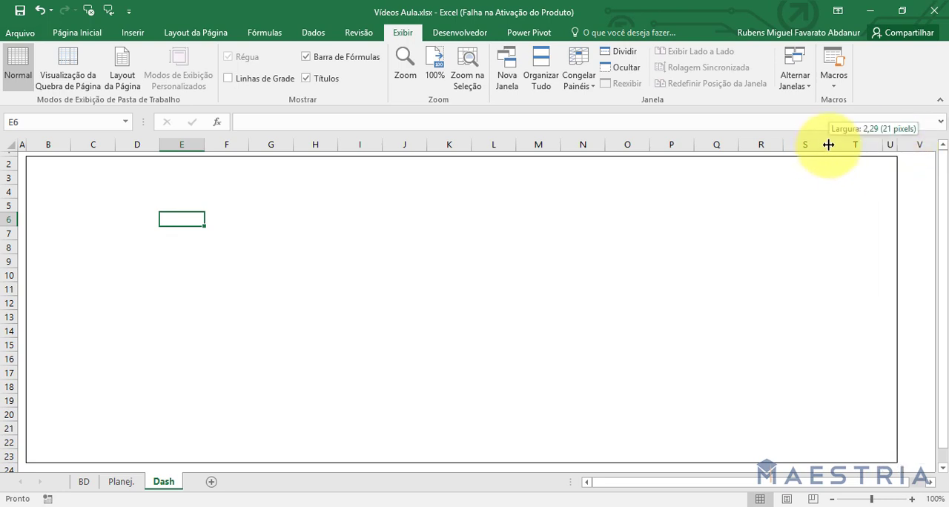
drag(829, 145, 848, 143)
drag(784, 147, 791, 146)
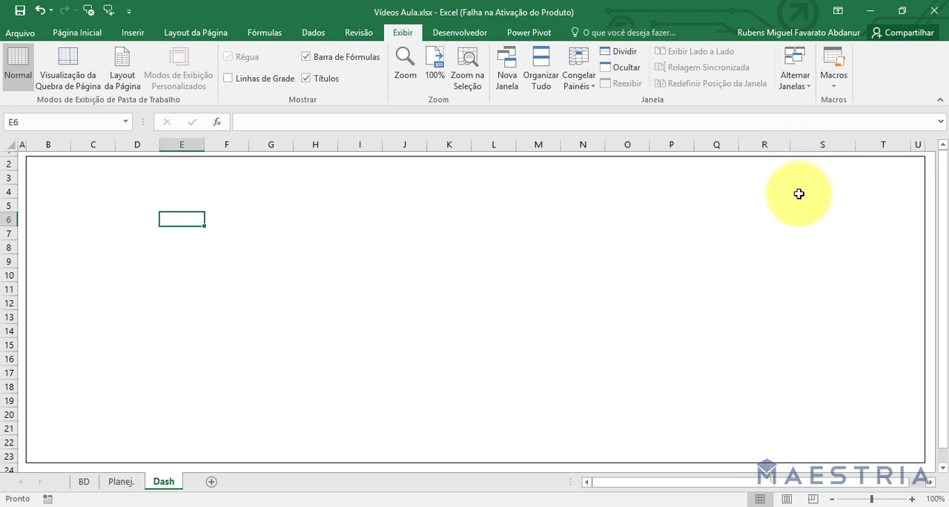
Apply outside borders to the range R3:T22 to frame a side block inside the dashboard.
drag(764, 175, 880, 444)
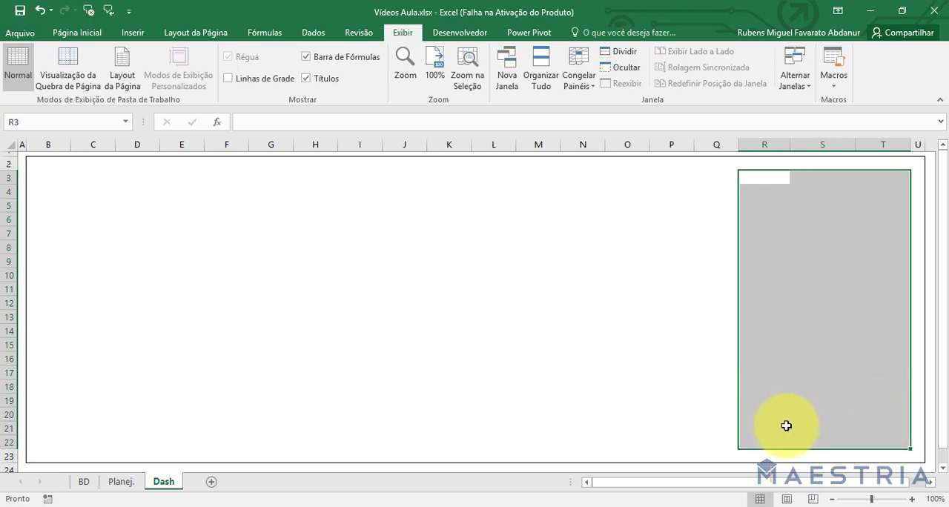
click(69, 34)
click(143, 90)
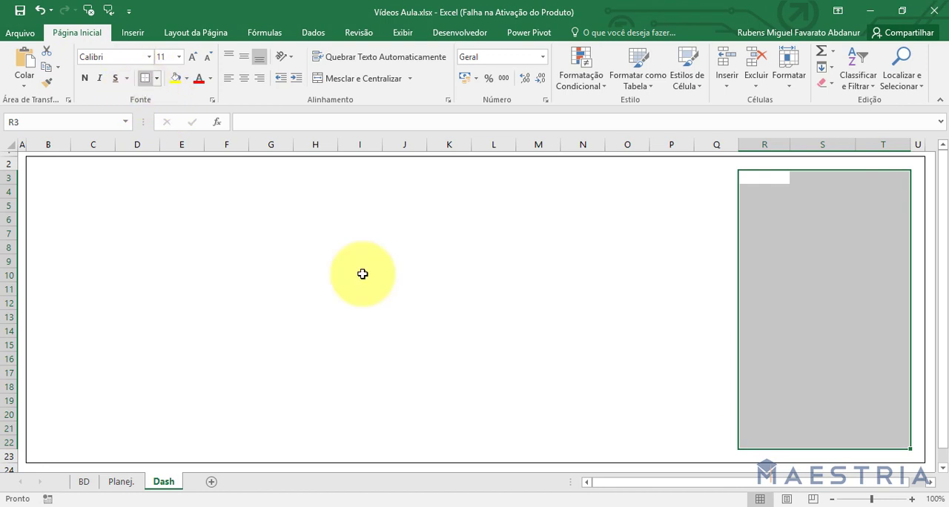
click(643, 344)
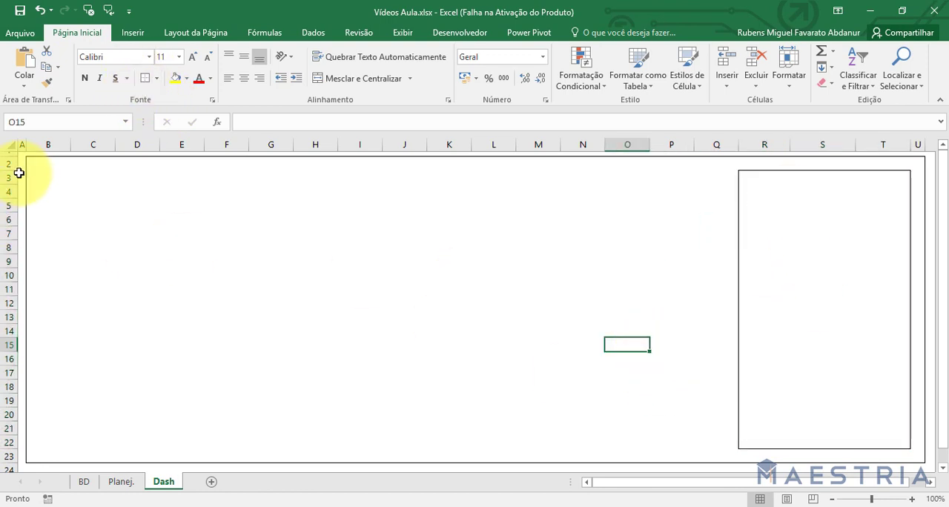
Reduce the height of rows 2 and 23 to thin margins and make rows 20 to 22 taller to fill the frame.
drag(14, 168, 13, 162)
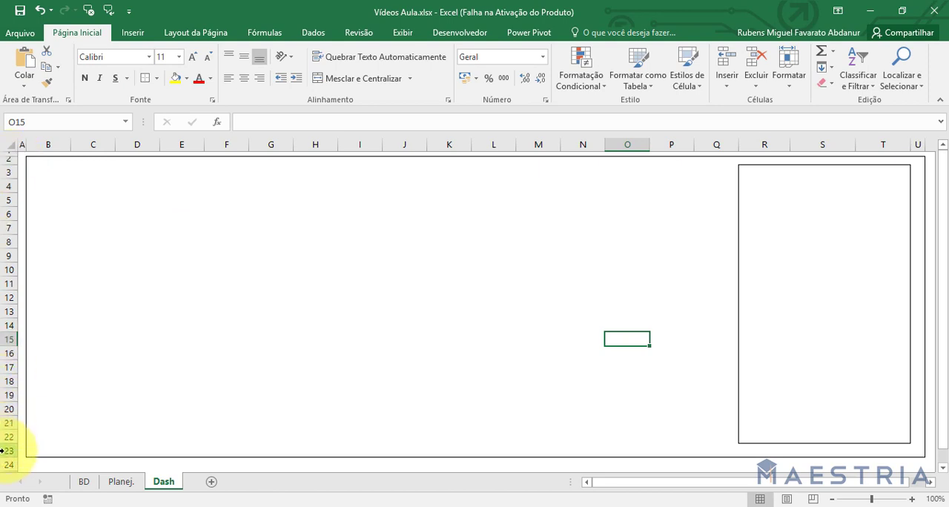
drag(11, 444, 10, 462)
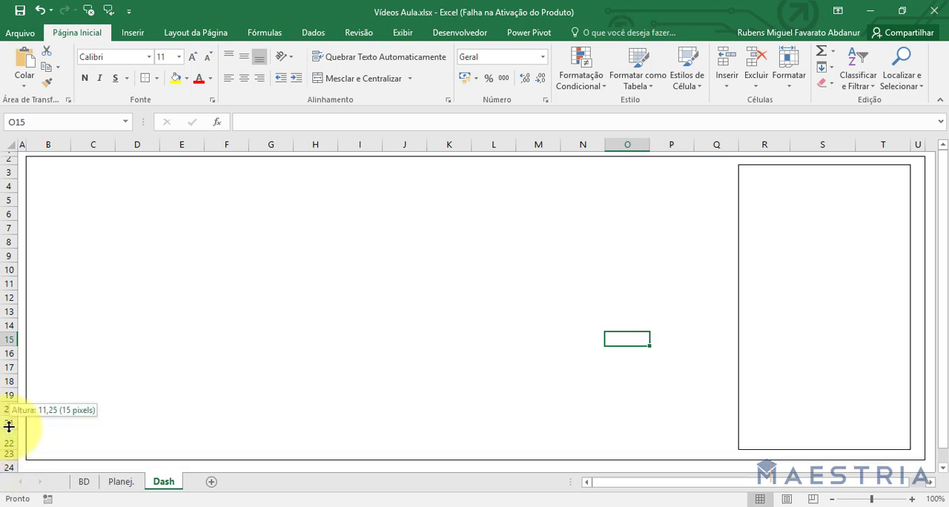
drag(8, 427, 10, 419)
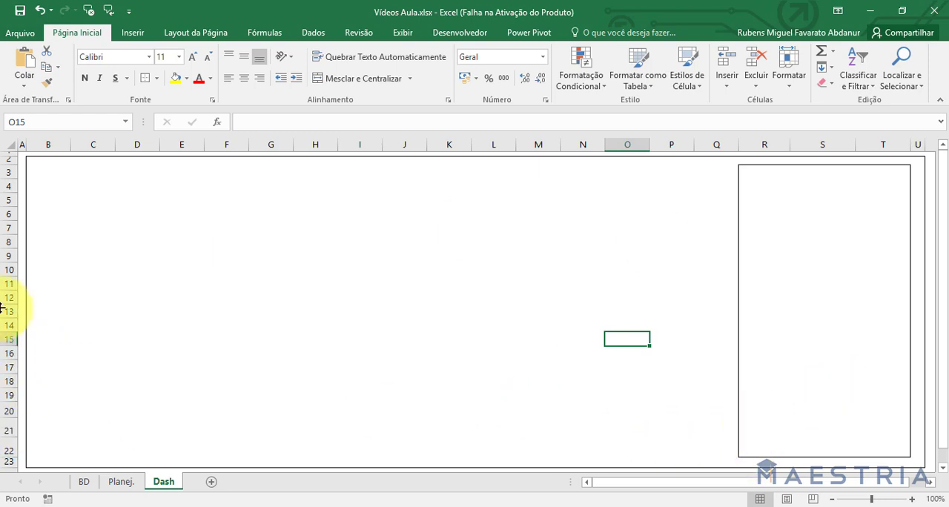
Merge and center the bordered block R3:T22 into a single cell.
drag(746, 178, 888, 449)
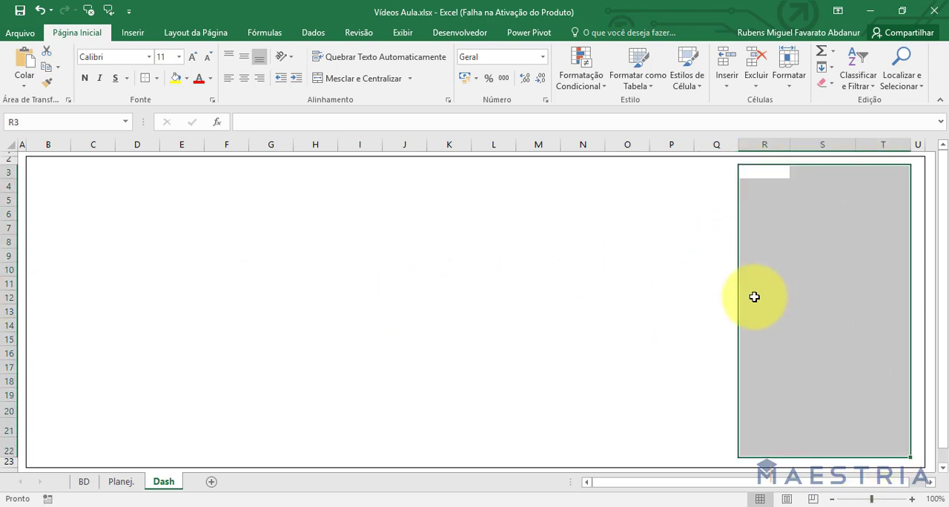
click(371, 79)
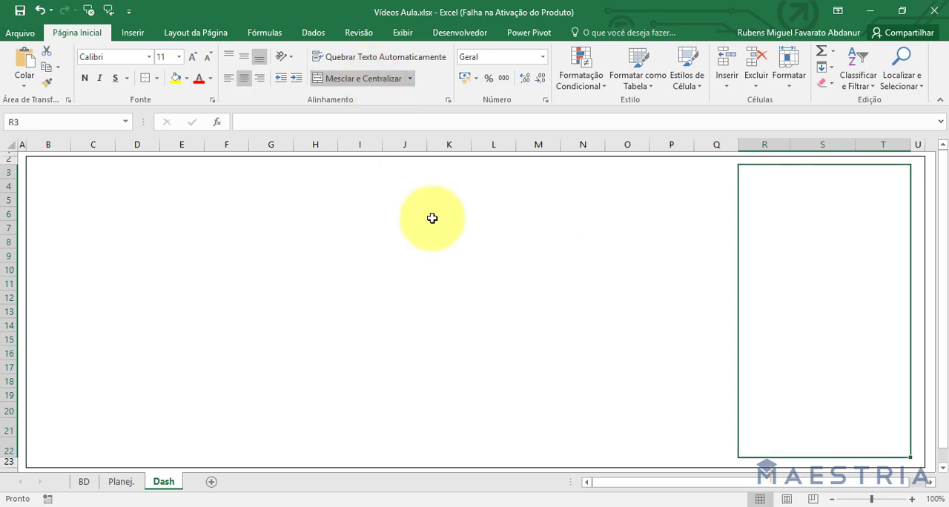
Label the merged block R3:T22 META and align the text vertically to the middle.
text(META)
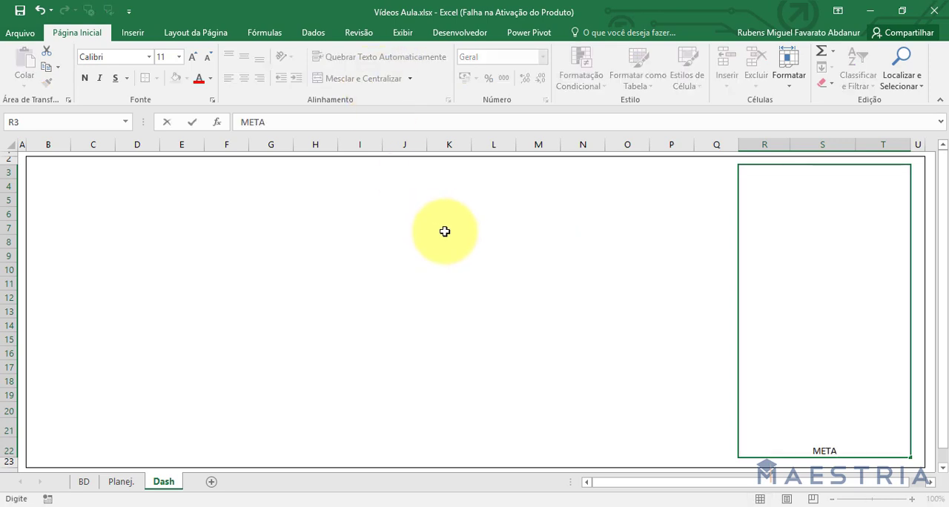
key(Return)
click(801, 218)
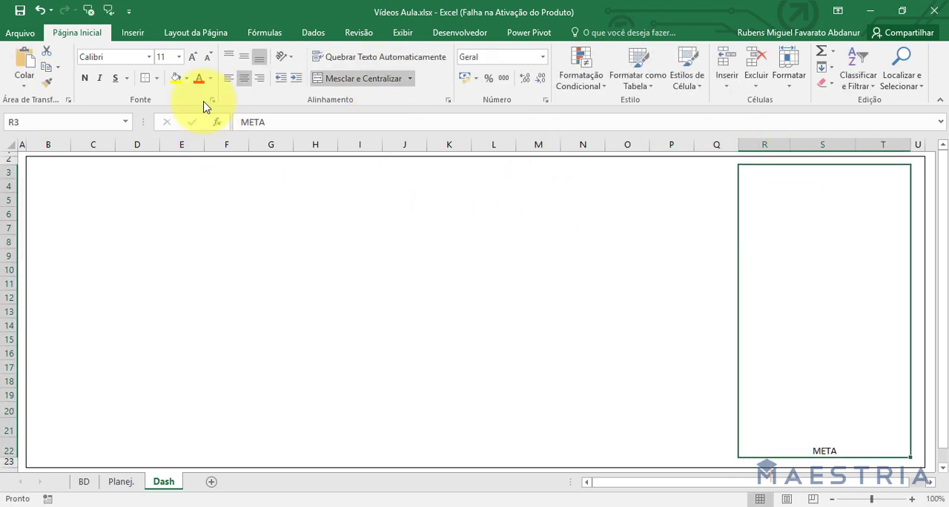
click(242, 59)
click(538, 325)
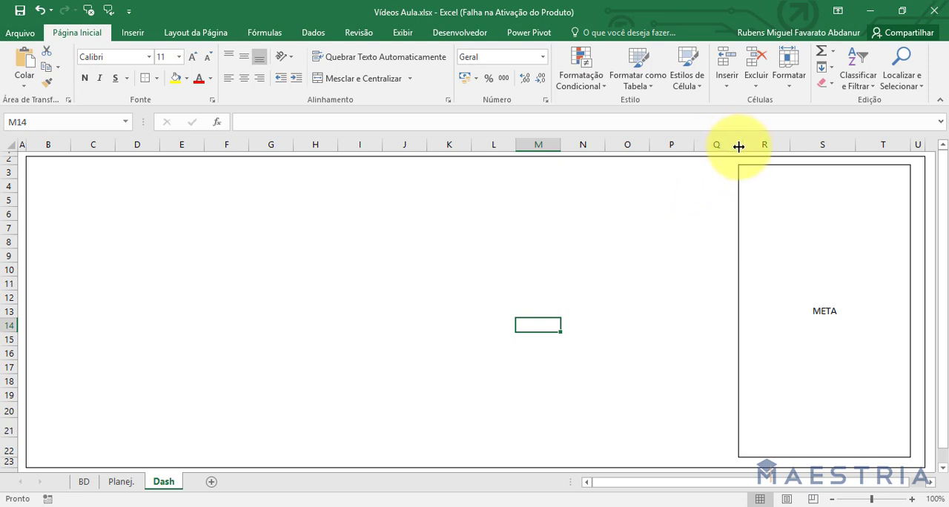
Narrow column Q to a thin gap beside the META block and widen columns K, I and H.
drag(738, 147, 706, 145)
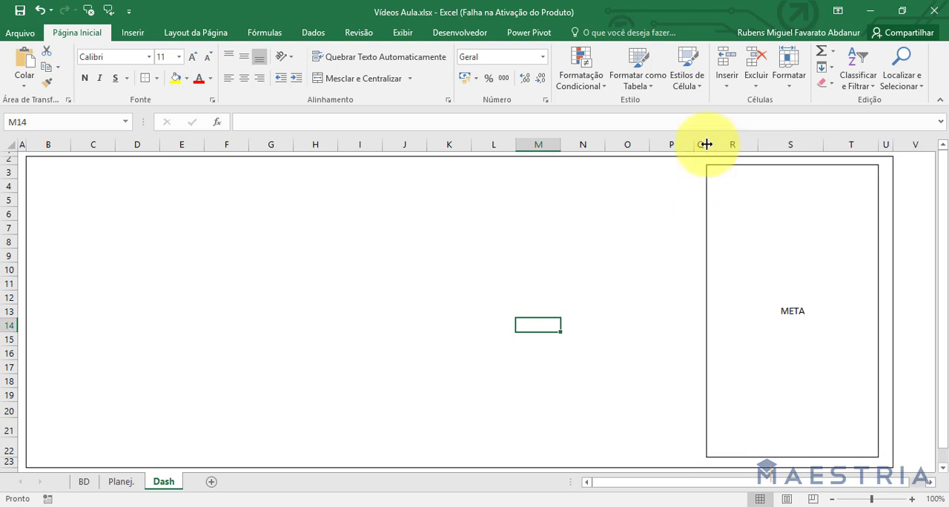
drag(471, 144, 482, 143)
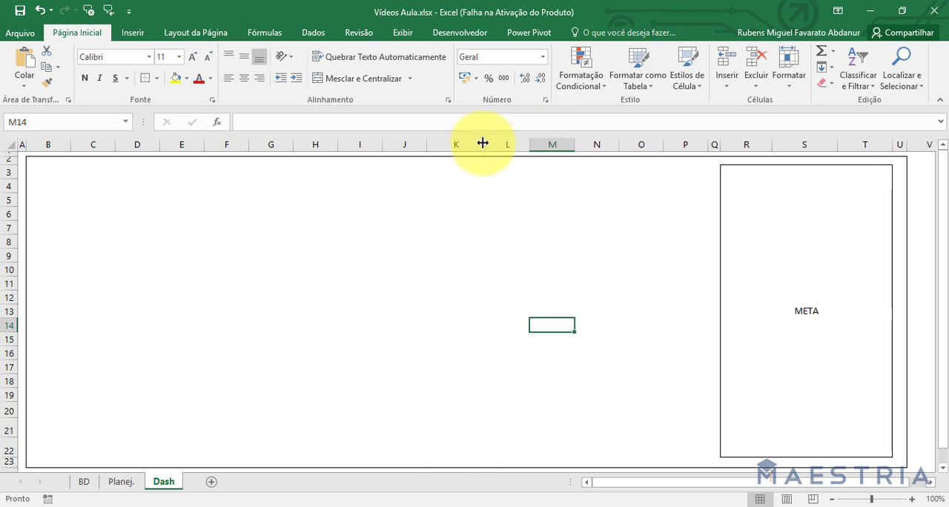
drag(384, 144, 397, 145)
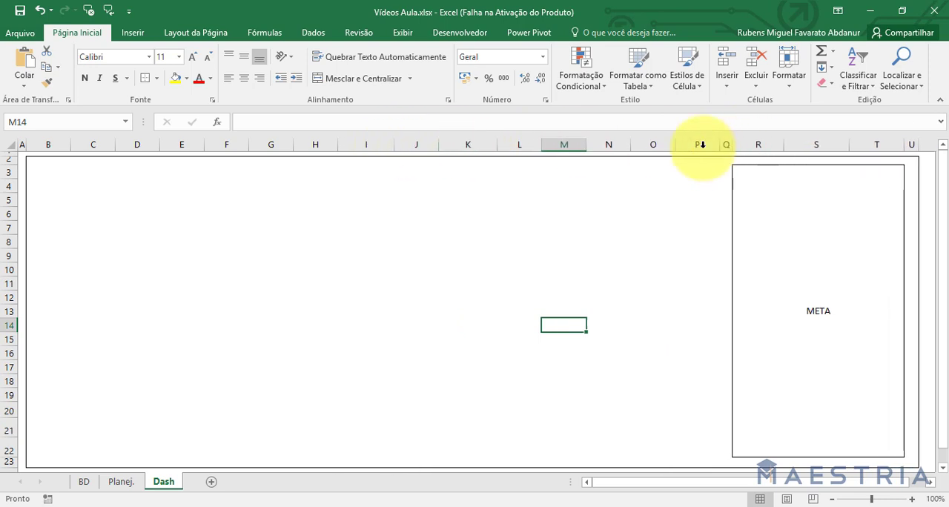
drag(336, 146, 343, 152)
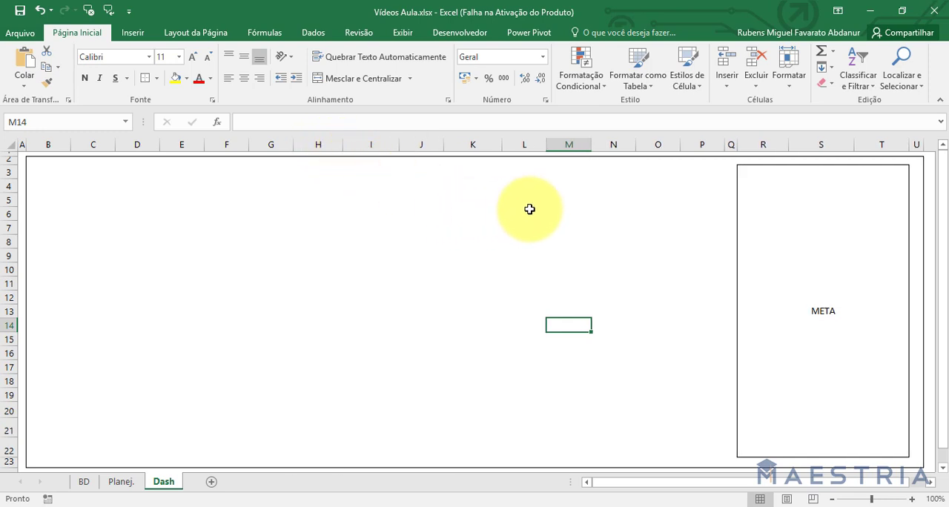
Apply outside borders to the range I3:P14, then merge and center it into a single cell.
drag(686, 172, 364, 321)
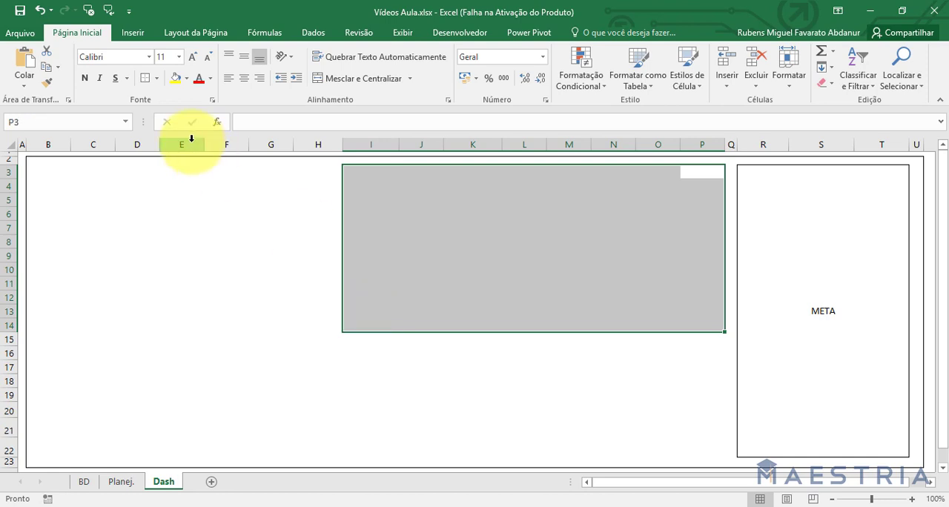
click(160, 285)
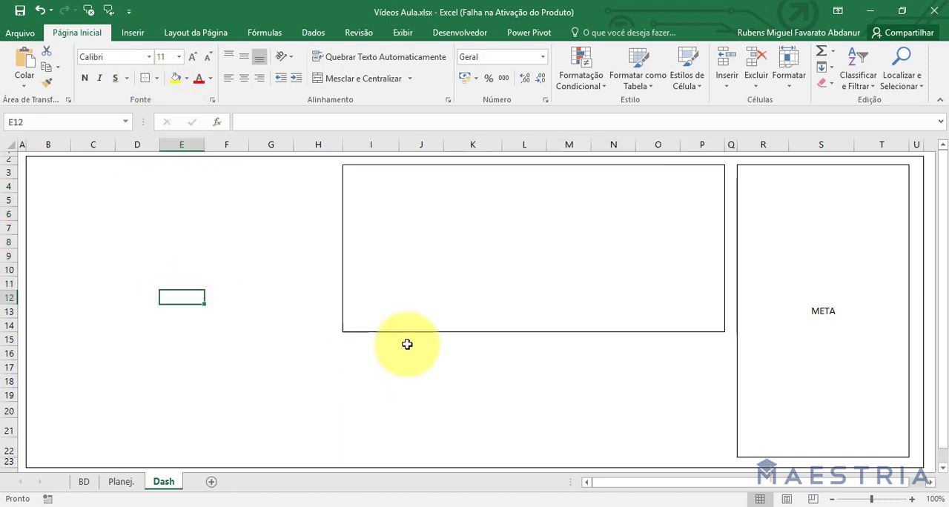
drag(371, 166, 689, 331)
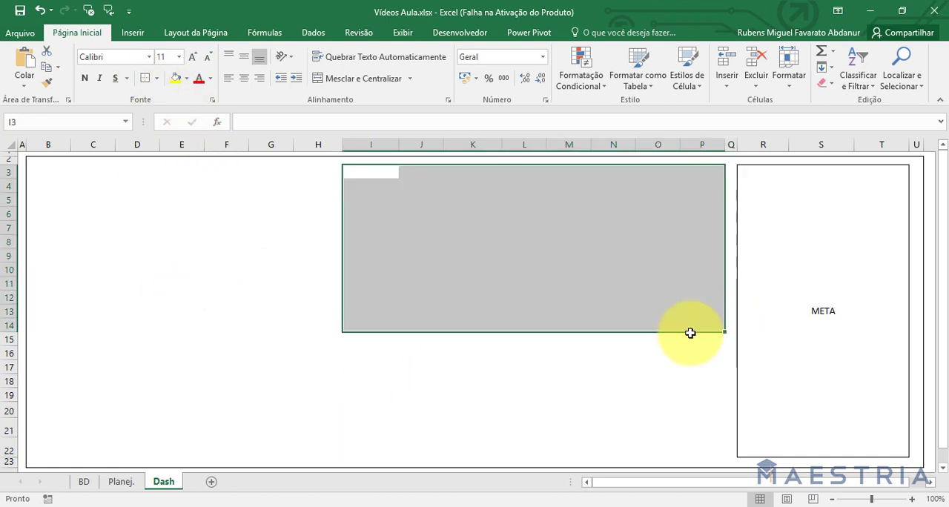
click(363, 82)
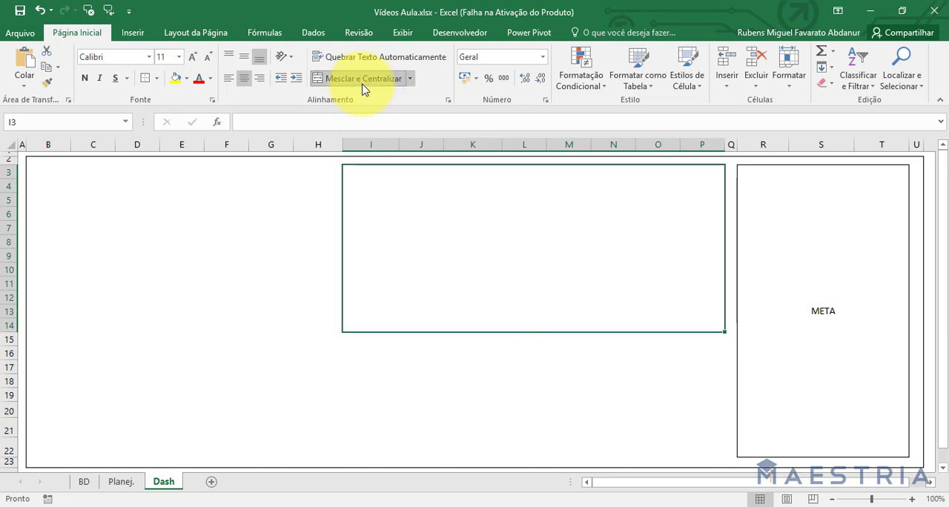
Label the merged block I3:P14 VELOCÍMETRO and align the text vertically to the middle.
text(VELOCÍMETRO)
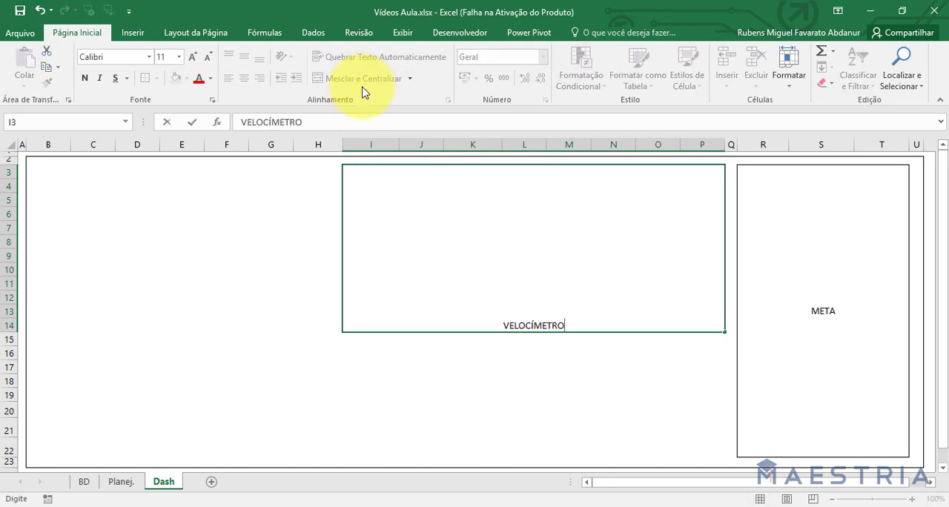
click(382, 269)
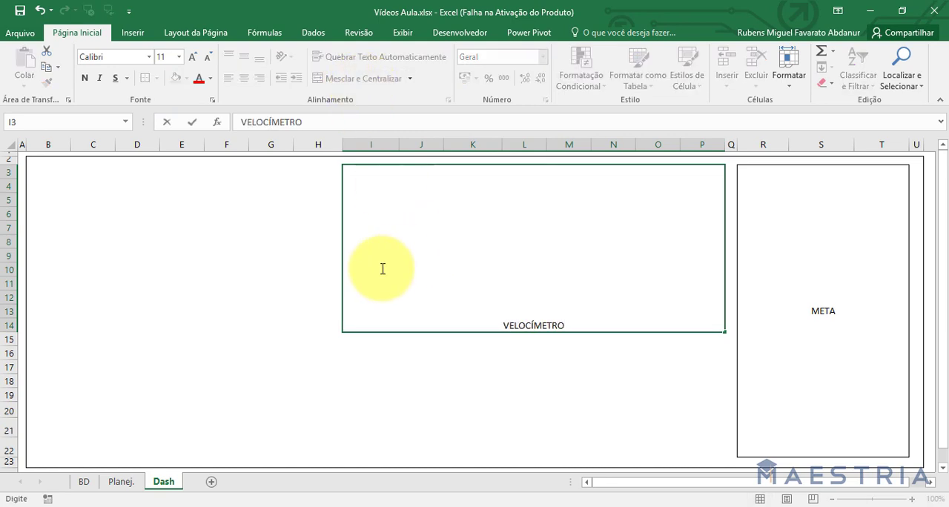
key(BackSpace)
key(Return)
click(381, 201)
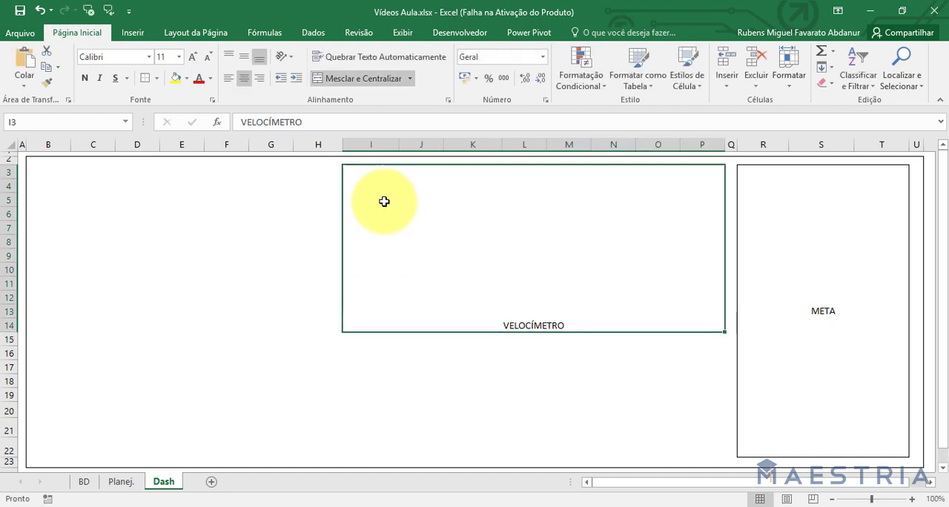
click(244, 56)
drag(308, 320, 303, 307)
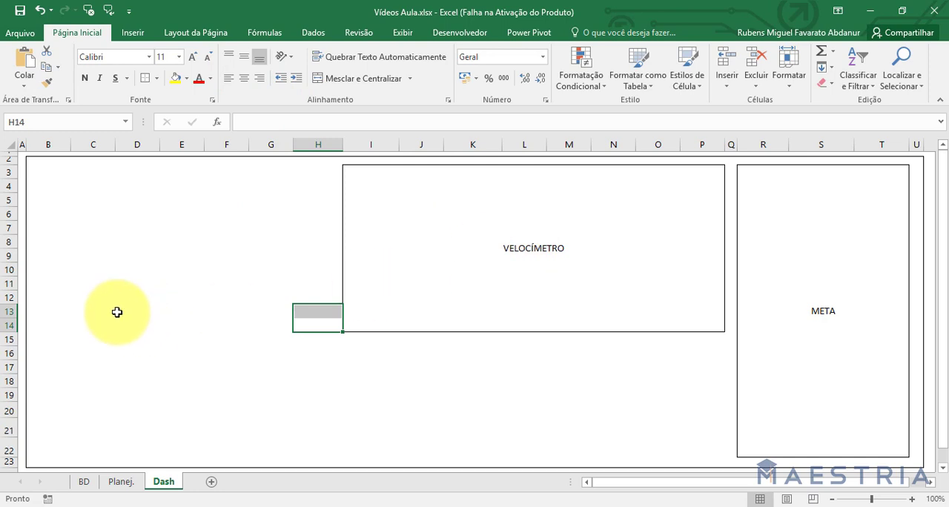
Narrow column B to a thin margin and widen columns C to F.
drag(72, 141, 35, 144)
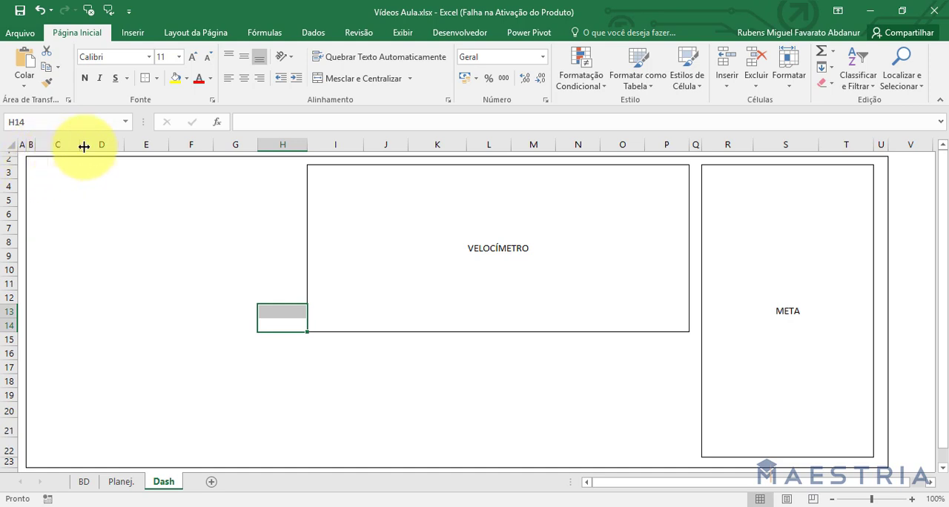
drag(78, 146, 249, 145)
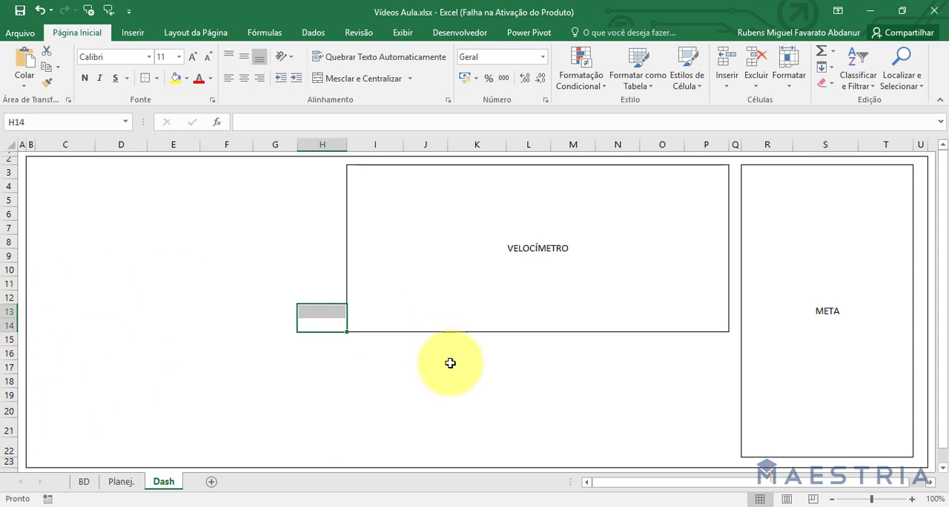
Apply outside borders to the range C3:G22 to frame a third block in the dashboard.
drag(53, 168, 291, 450)
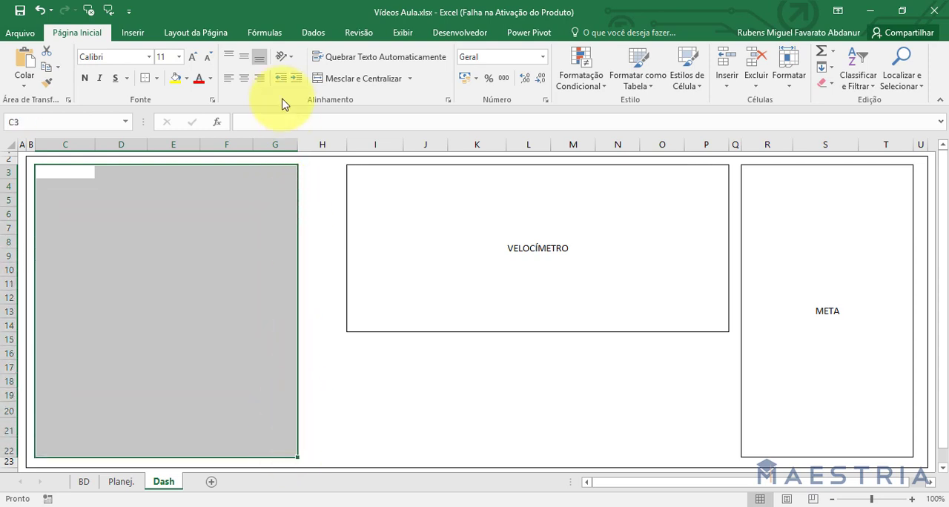
click(146, 84)
click(392, 390)
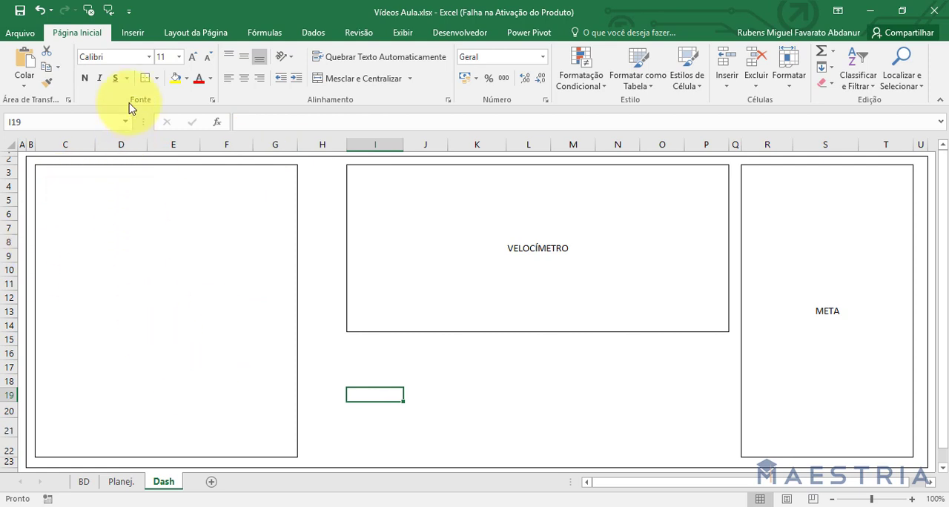
Narrow column H to a thin gap before the VELOCÍMETRO block and widen columns F, E and D.
drag(347, 145, 275, 146)
drag(200, 144, 206, 145)
drag(148, 145, 160, 145)
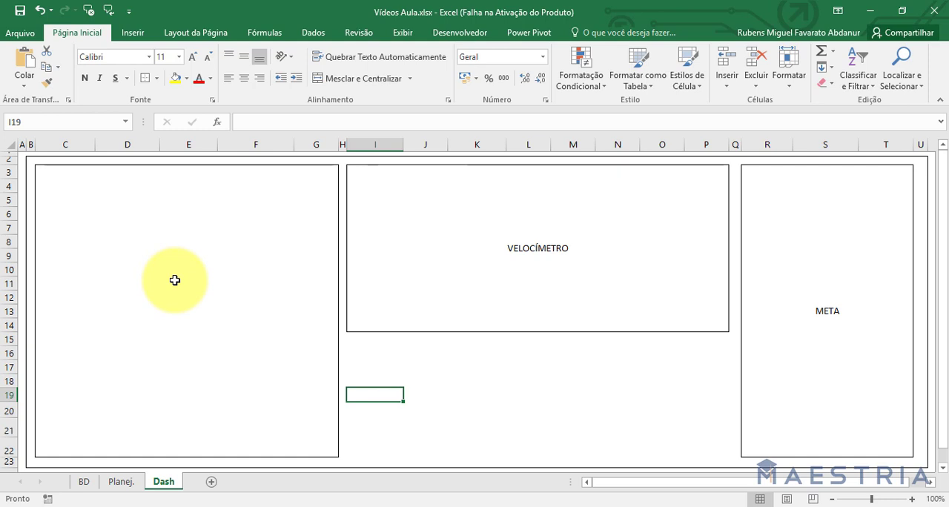
Merge and center the bordered range C3:G22 into a single cell.
click(173, 272)
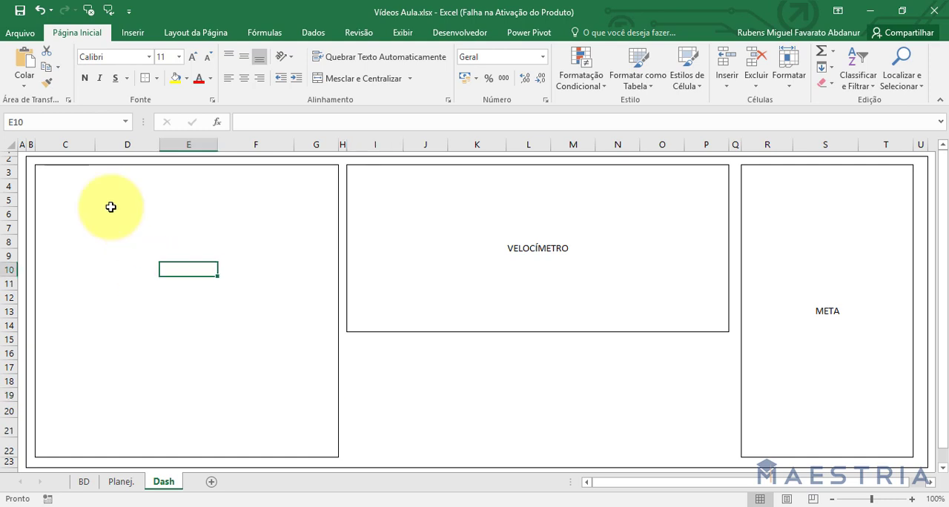
click(38, 170)
drag(42, 172, 310, 446)
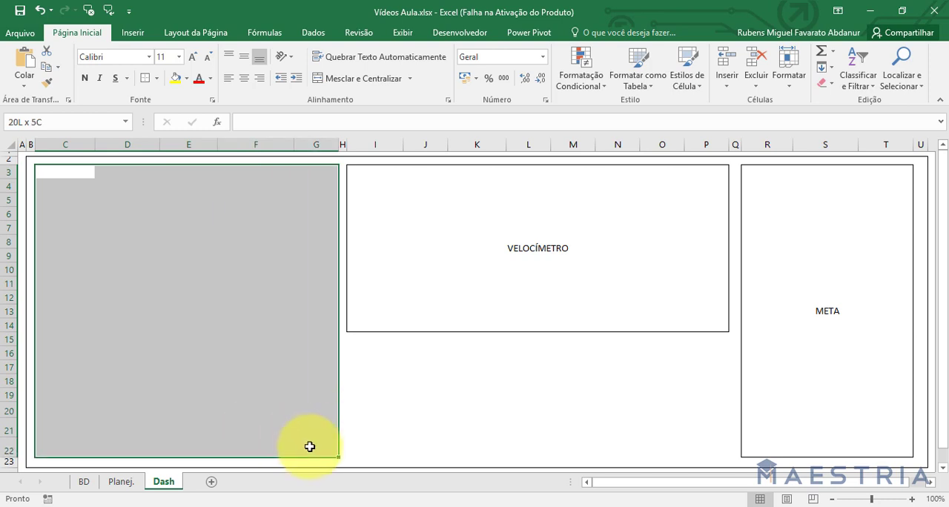
click(360, 79)
click(386, 353)
click(215, 244)
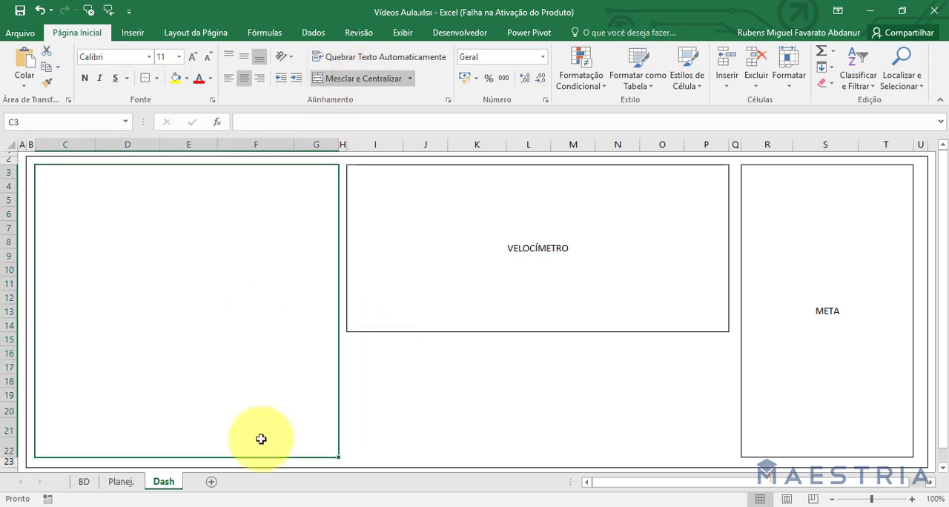
Consult the indicators on Planej. and label the merged block C3:G22 on Dash RECEITA, DESPESA E FLUXO MÊS A MÊS.
click(135, 482)
click(74, 184)
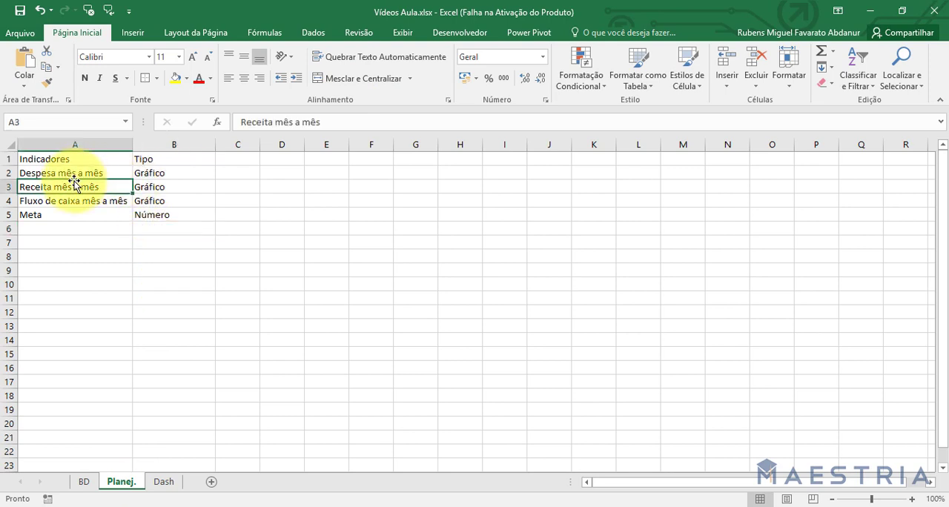
click(74, 175)
click(70, 190)
click(72, 200)
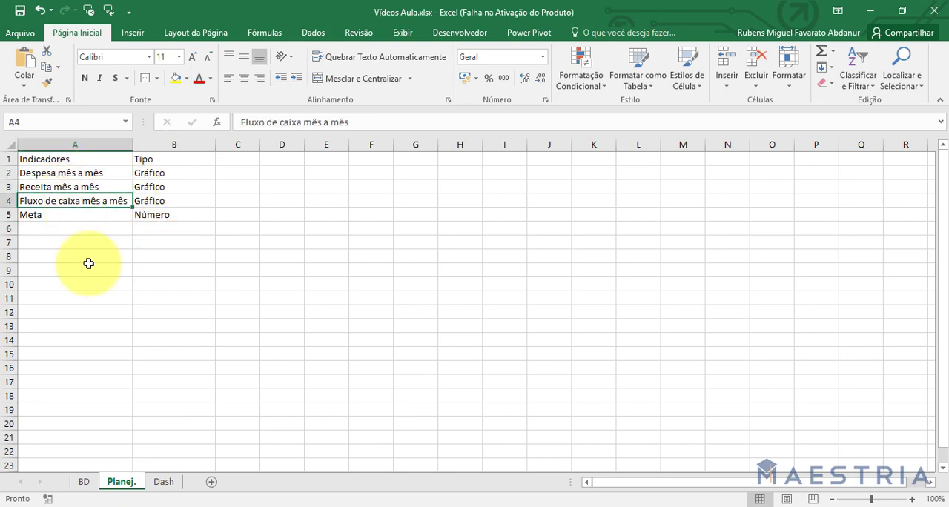
click(162, 481)
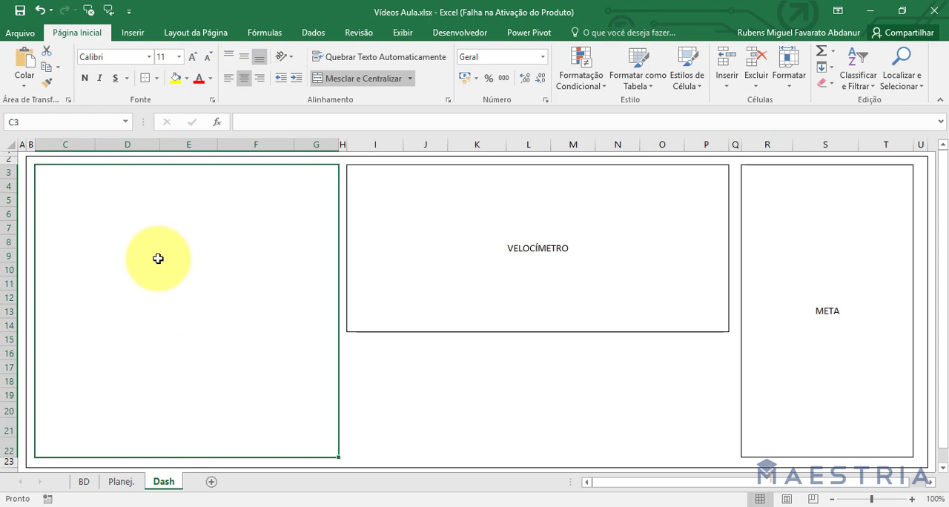
text(REV)
text(EITA, )
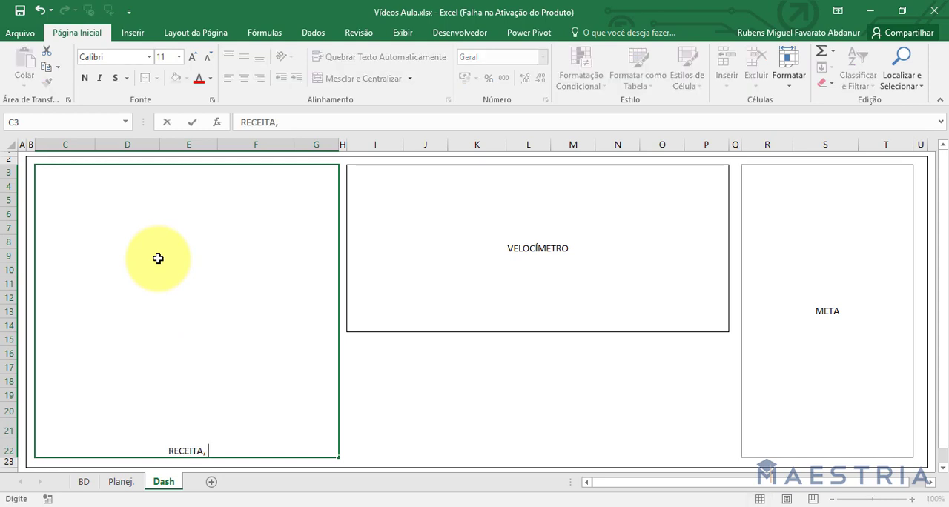
text(DESPESA E FLUXO)
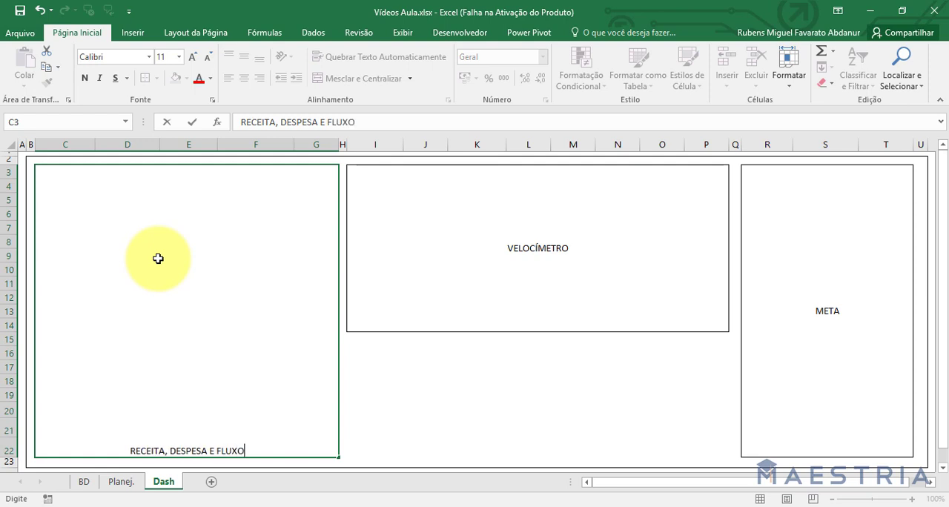
text( MÊS A MÊS)
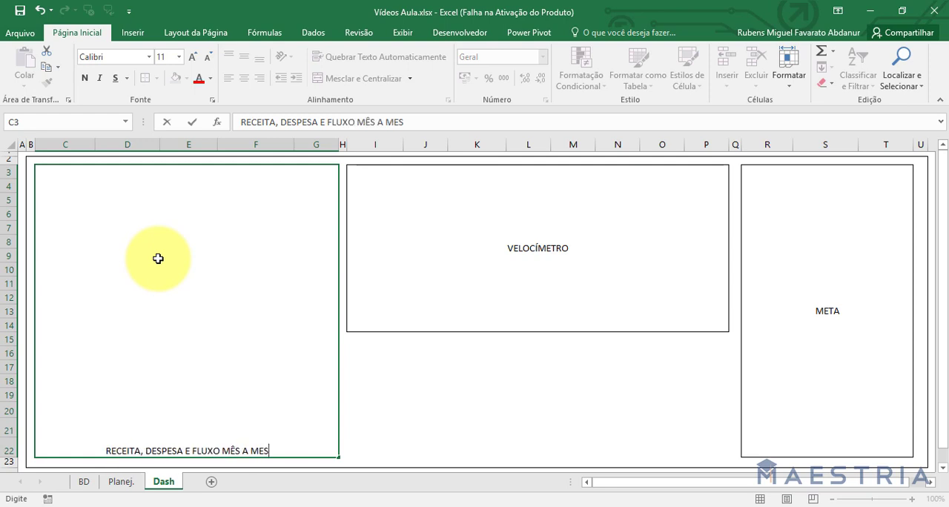
key(Return)
Align the text in the merged block C3:G22 vertically to the middle.
click(157, 258)
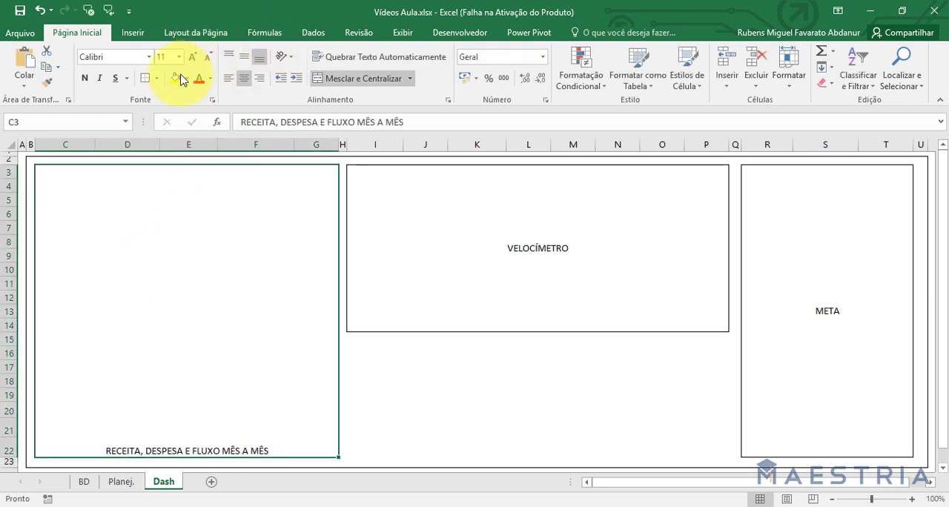
click(242, 59)
click(439, 430)
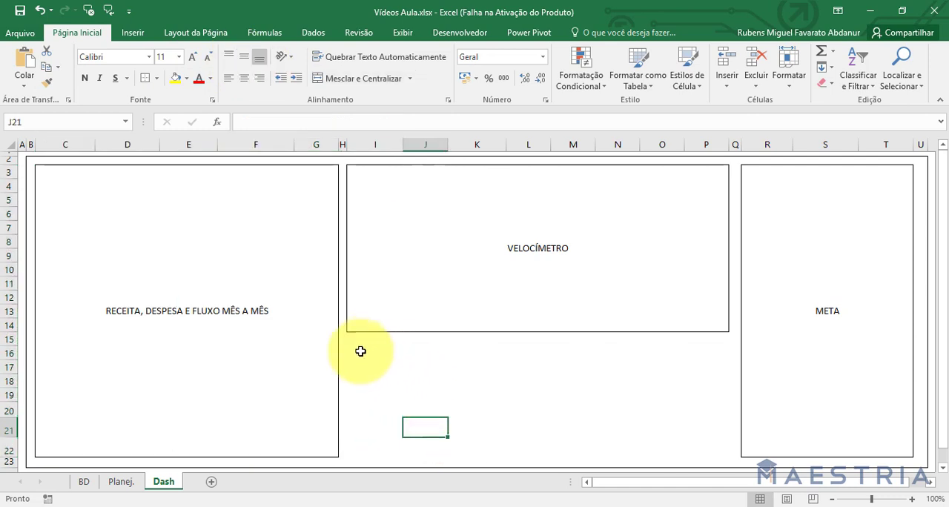
Examine the free area below the VELOCÍMETRO block, such as I15:P22 and I16:P22, and review the three labeled blocks.
click(364, 341)
drag(370, 358, 722, 450)
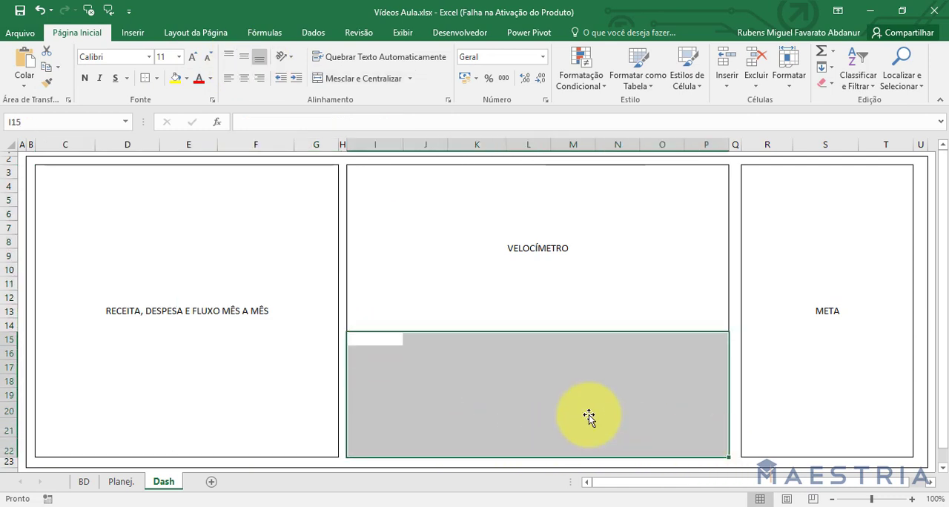
click(573, 427)
drag(363, 354, 702, 441)
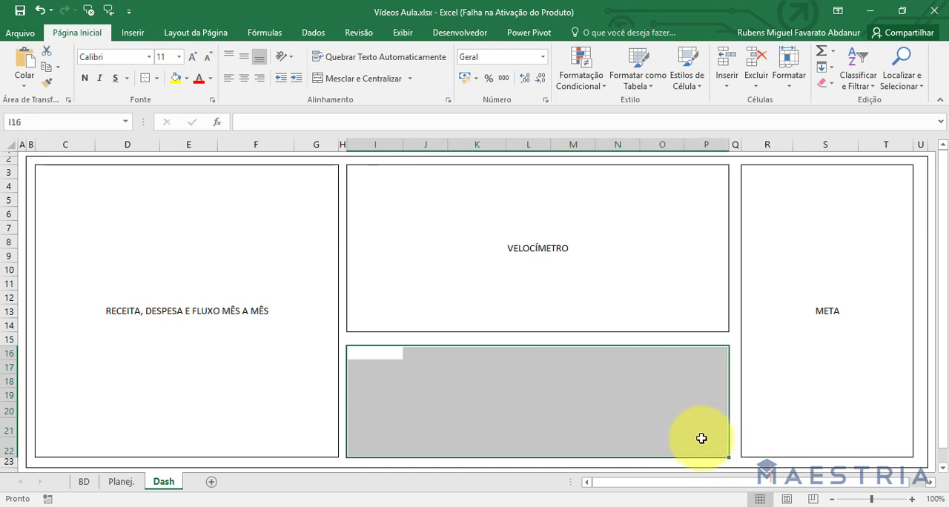
click(228, 349)
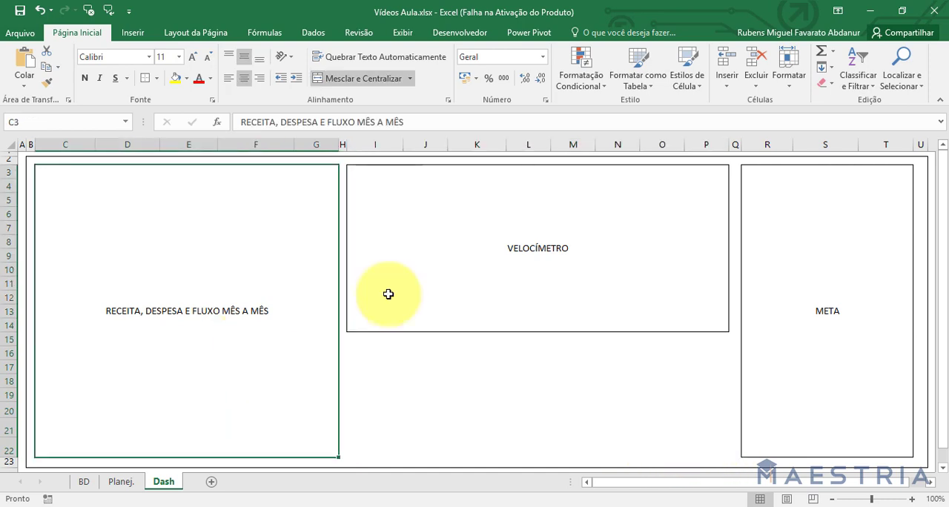
click(540, 242)
click(809, 276)
click(675, 256)
click(282, 280)
click(631, 208)
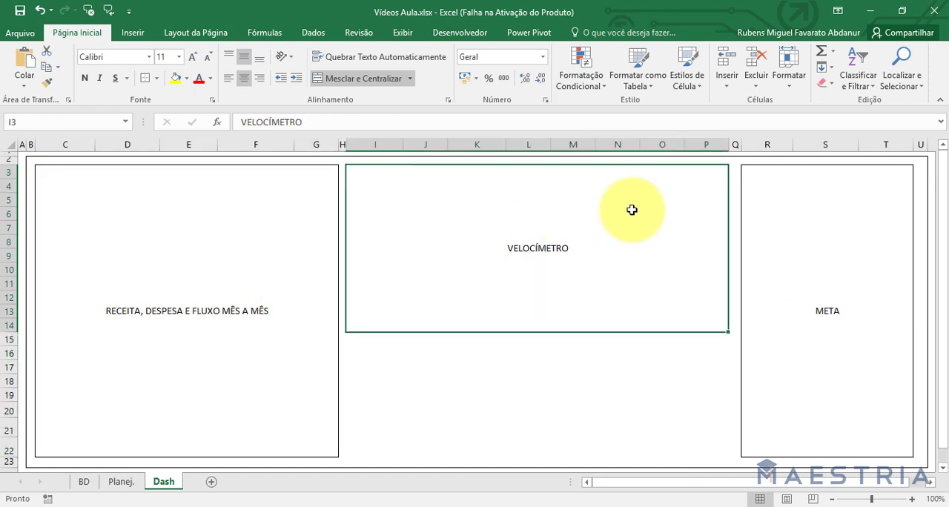
Review the labeled blocks on Dash, the indicator list on Planej. and the income and expense records on BD.
click(788, 272)
click(655, 251)
click(248, 251)
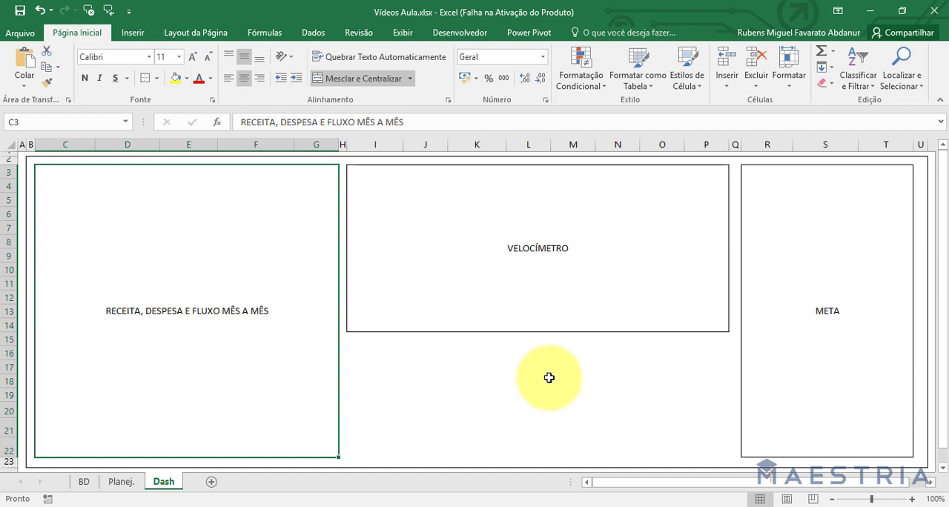
click(124, 482)
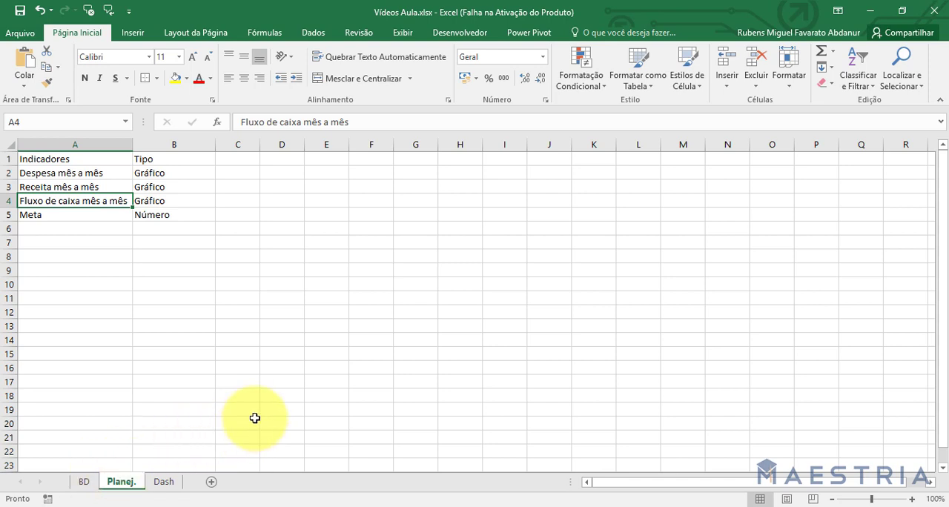
click(152, 485)
click(122, 482)
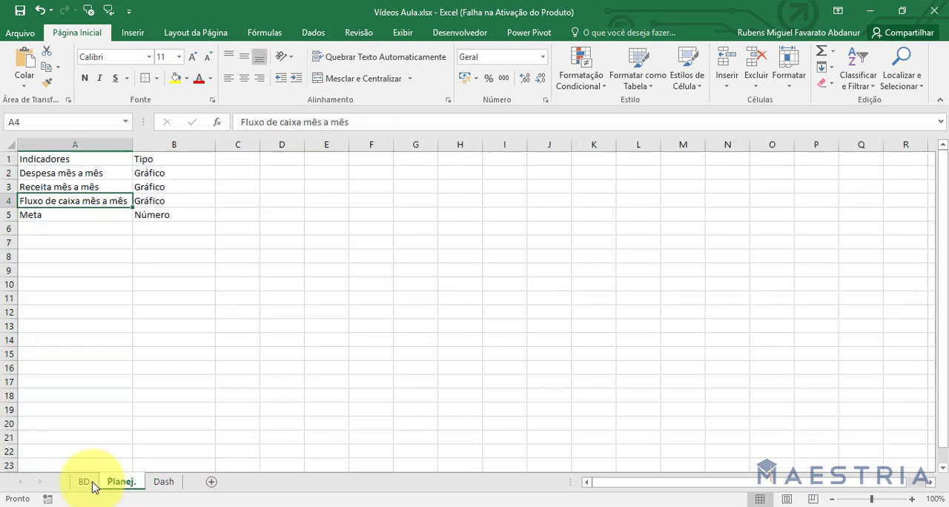
click(83, 482)
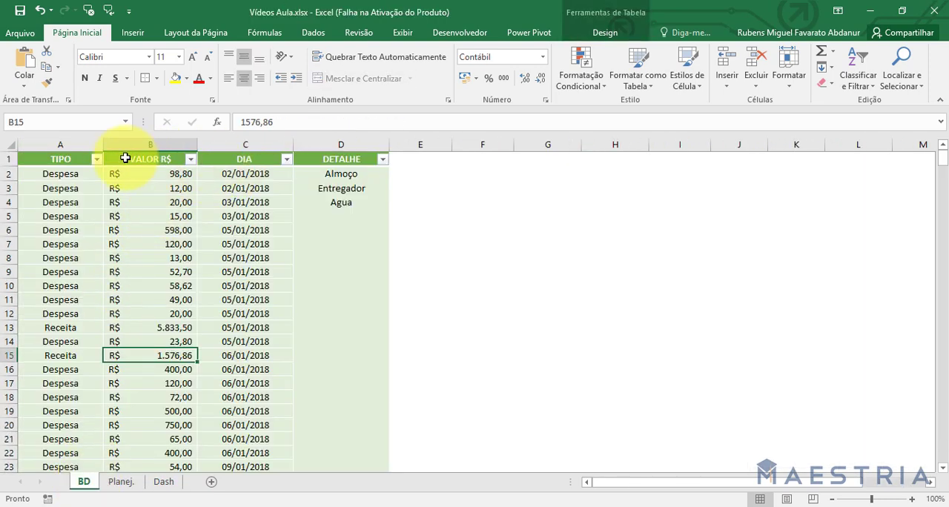
click(122, 482)
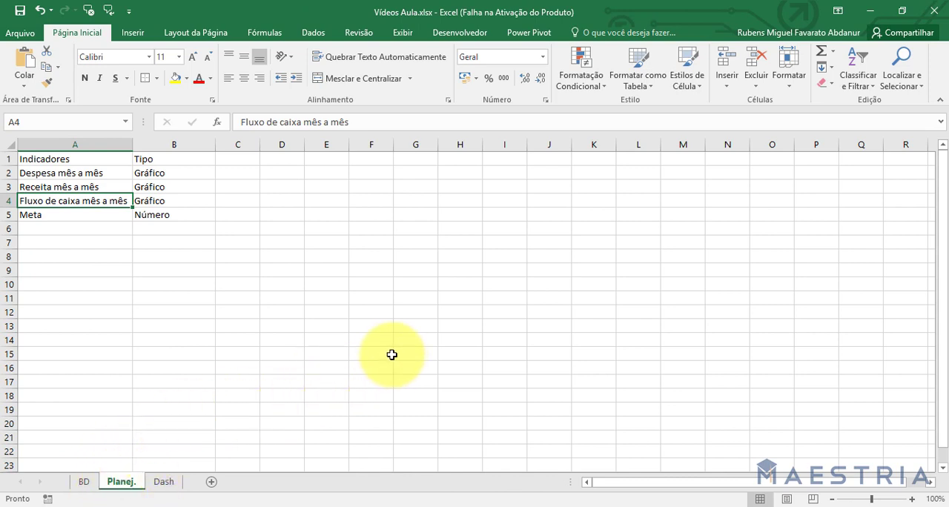
On Planej., enter the headers Meta, Qto da meta já foi batida and % in F1:H1 and fit column G to its text.
click(382, 157)
text(Meta)
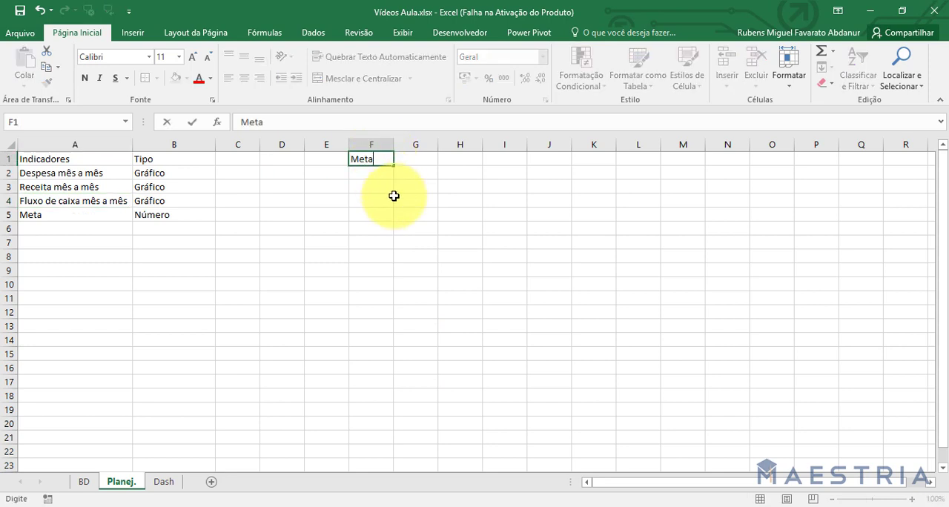
key(Return)
key(Up)
key(Right)
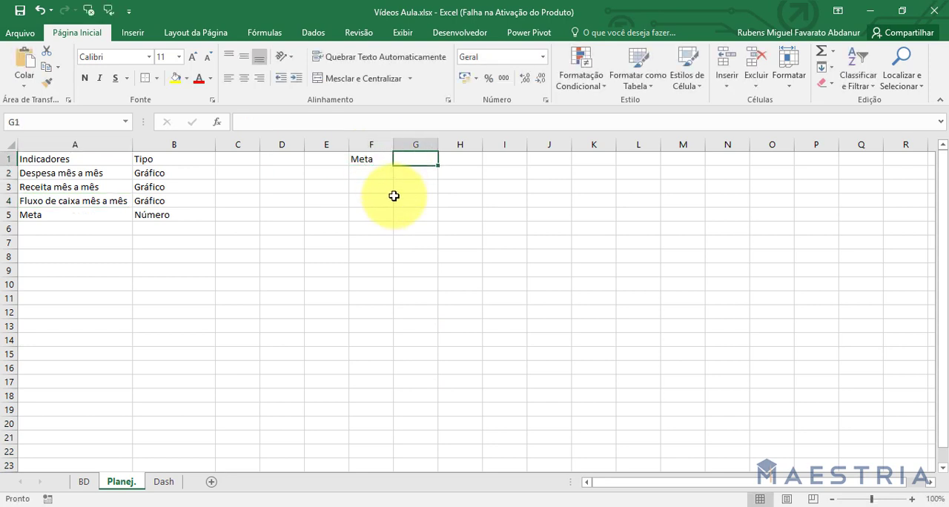
text(Qto da meta já foi batida)
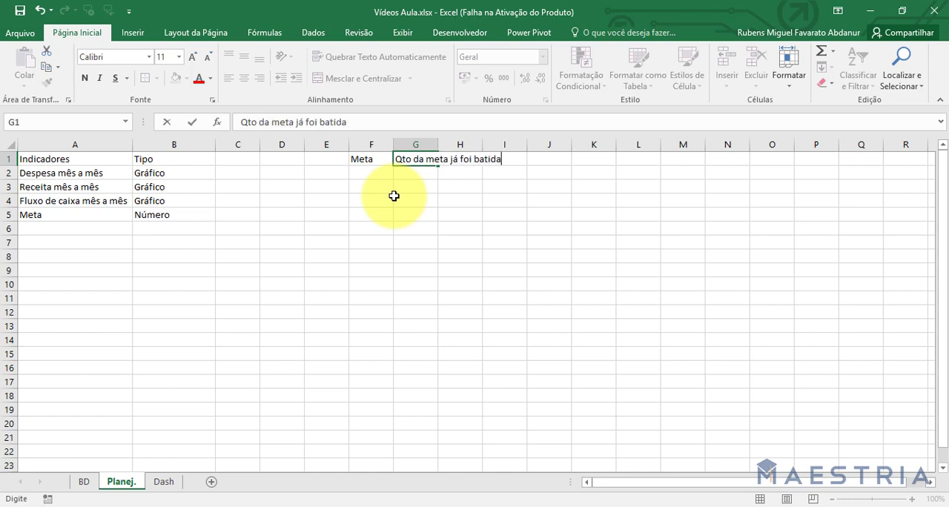
key(Return)
key(Up)
key(Right)
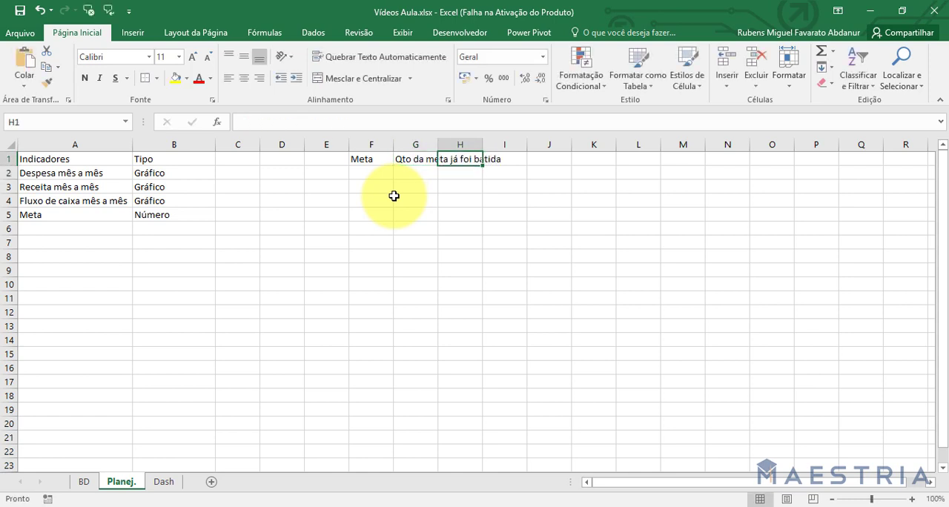
text(%)
key(Return)
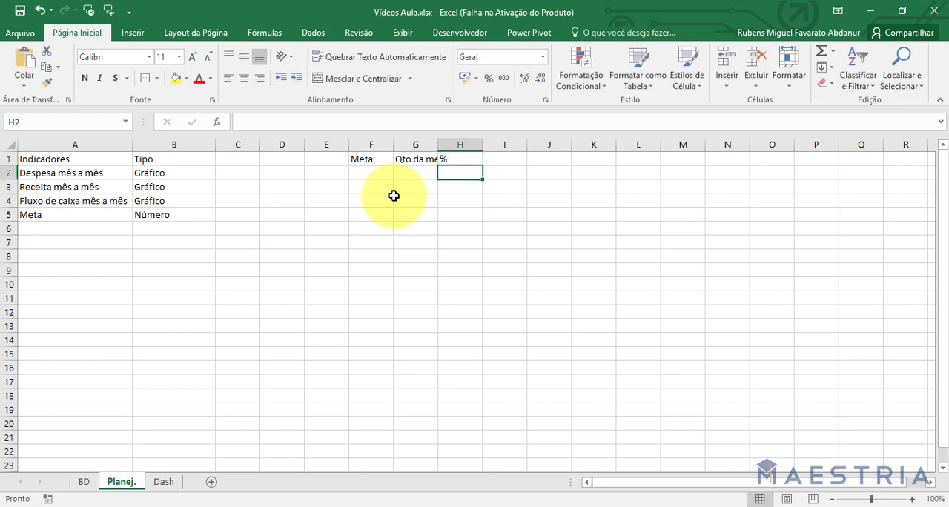
double_click(438, 142)
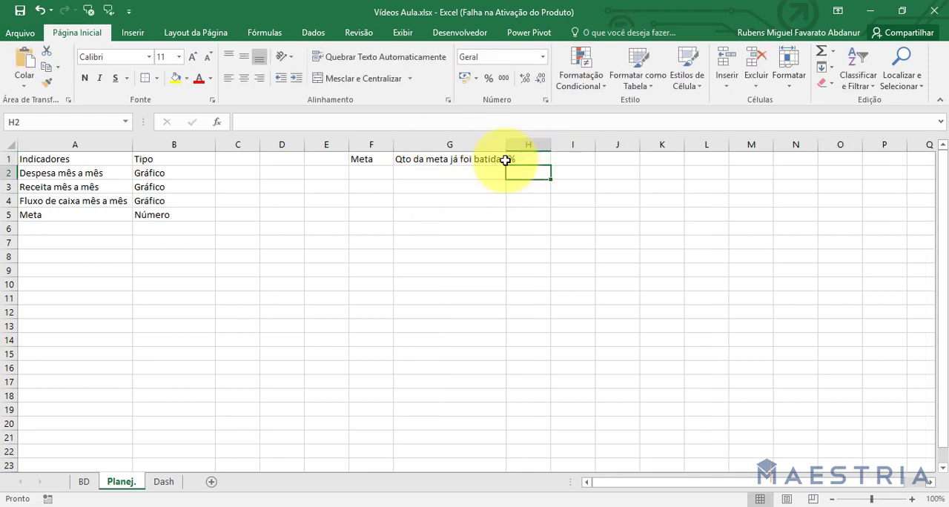
Enter a goal of 200000 in F2 and apply the accounting number format in R$.
click(369, 175)
text(2)
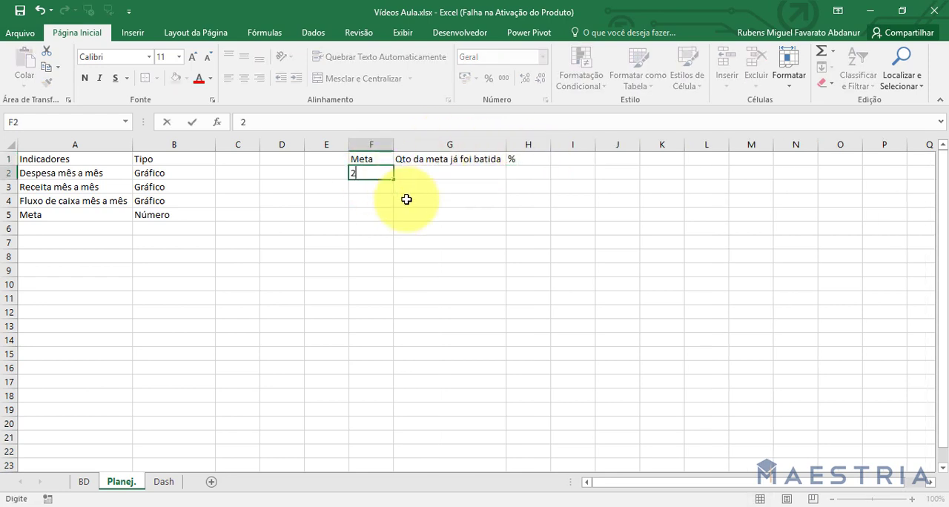
text(00000)
key(Return)
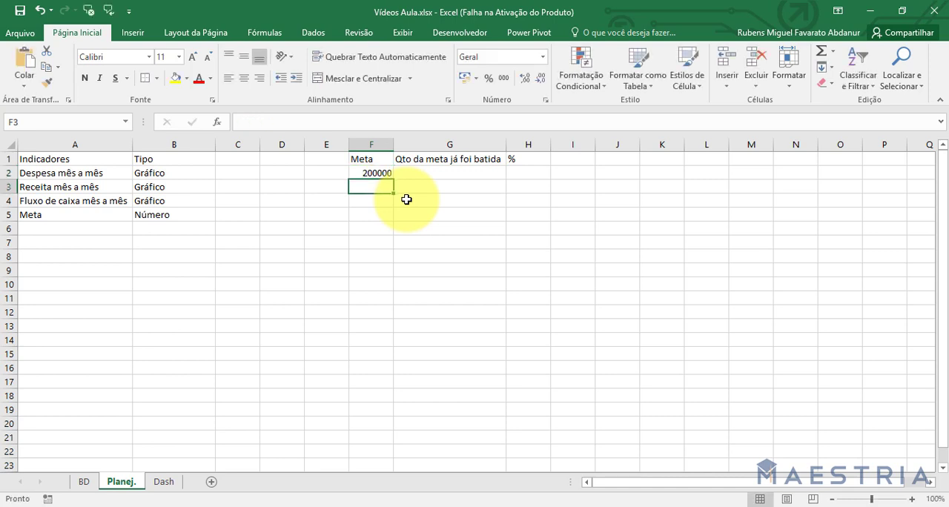
click(371, 174)
click(463, 78)
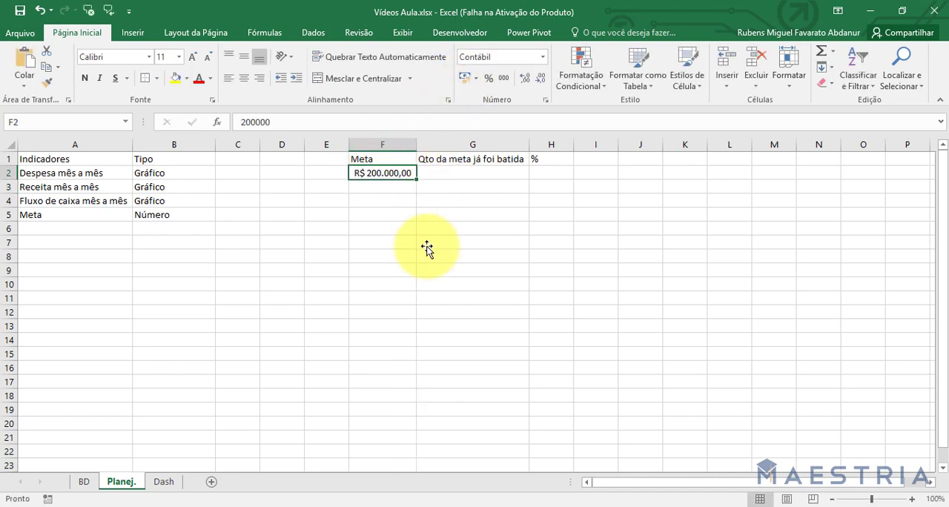
click(429, 245)
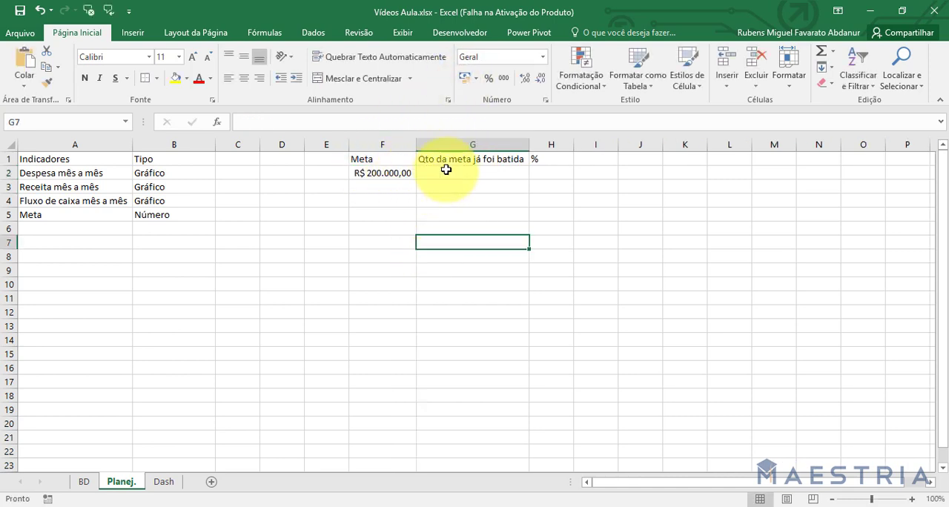
In G2, total the income values from the BD sheet with =SOMASE(BD!A:A;"Receita";BD!B:B).
click(445, 173)
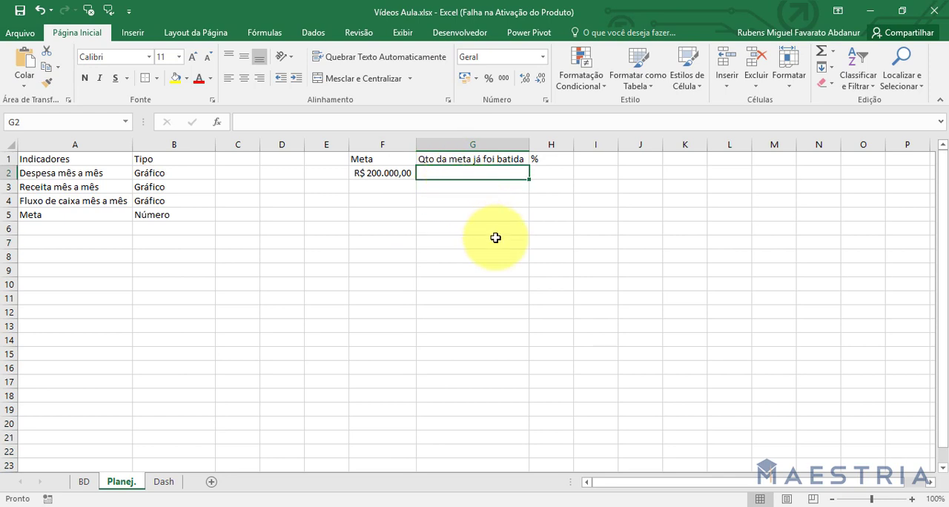
text(=)
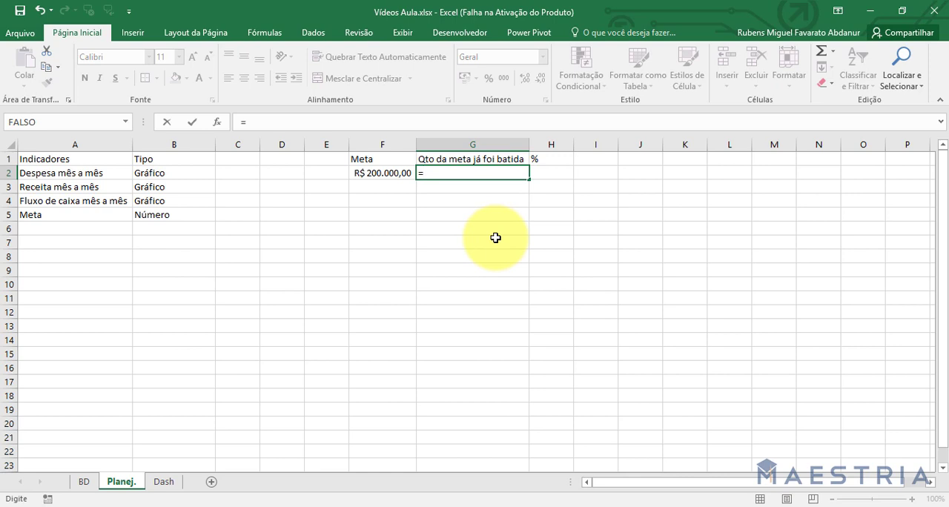
text(somase)
key(Tab)
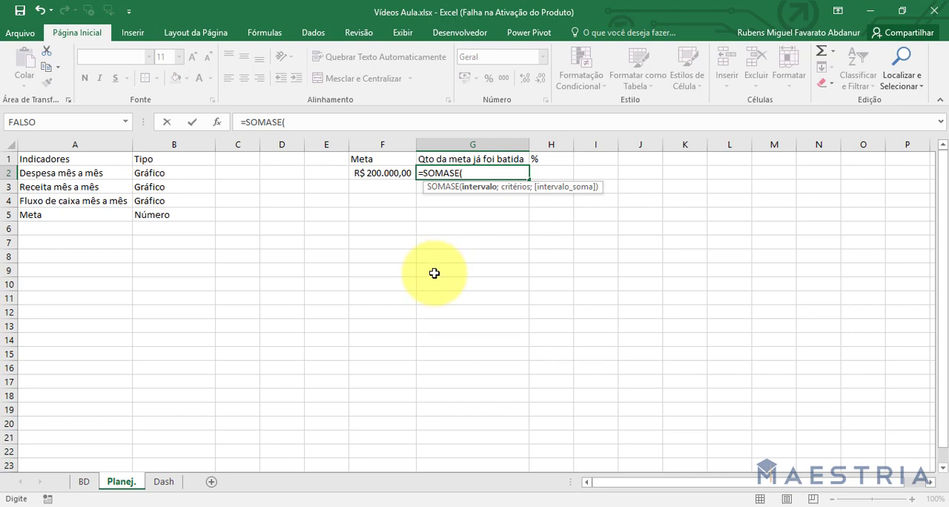
click(83, 483)
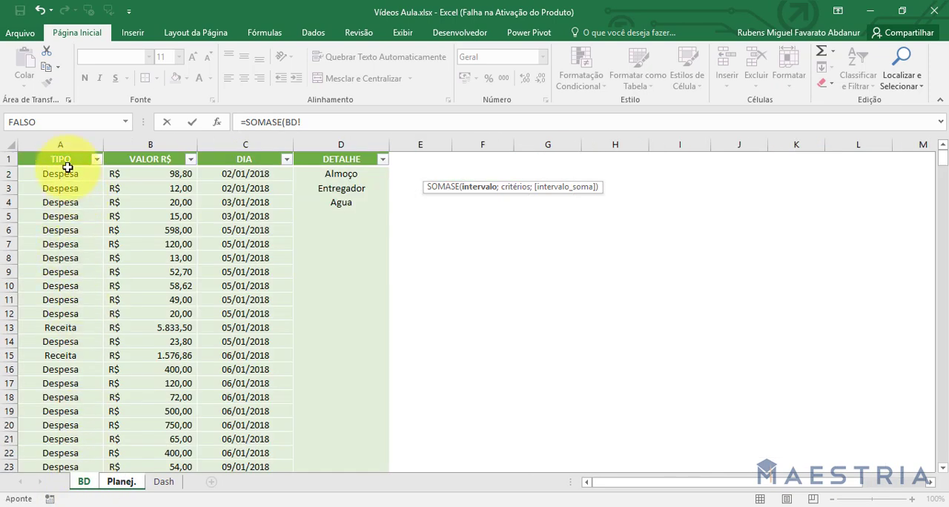
click(60, 145)
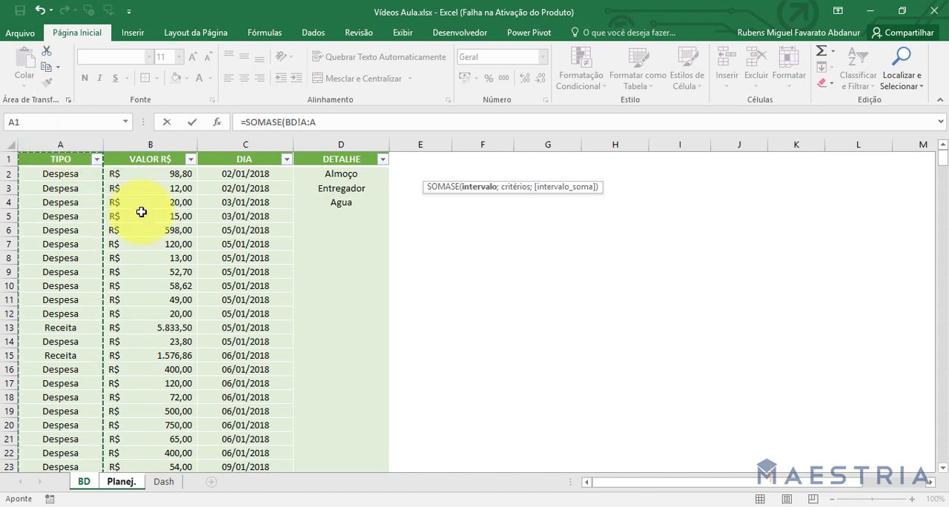
text(;)
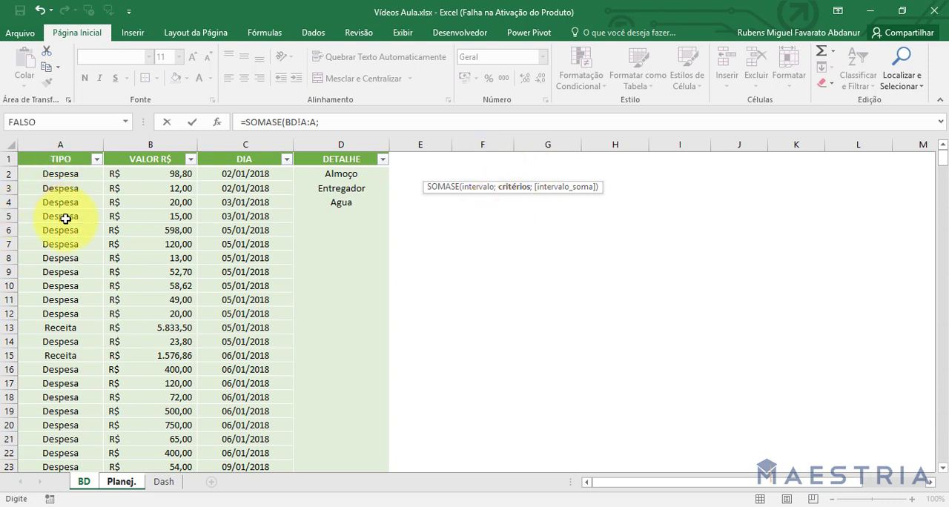
click(363, 122)
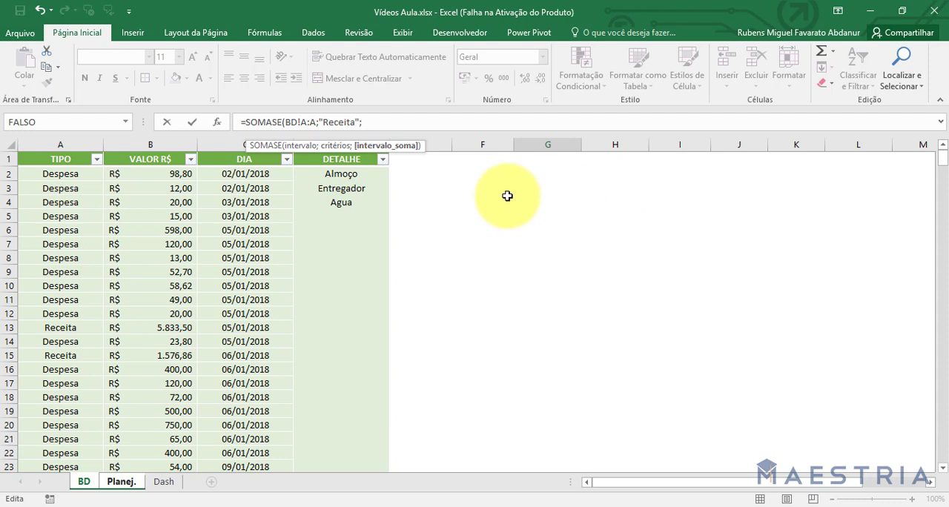
click(142, 145)
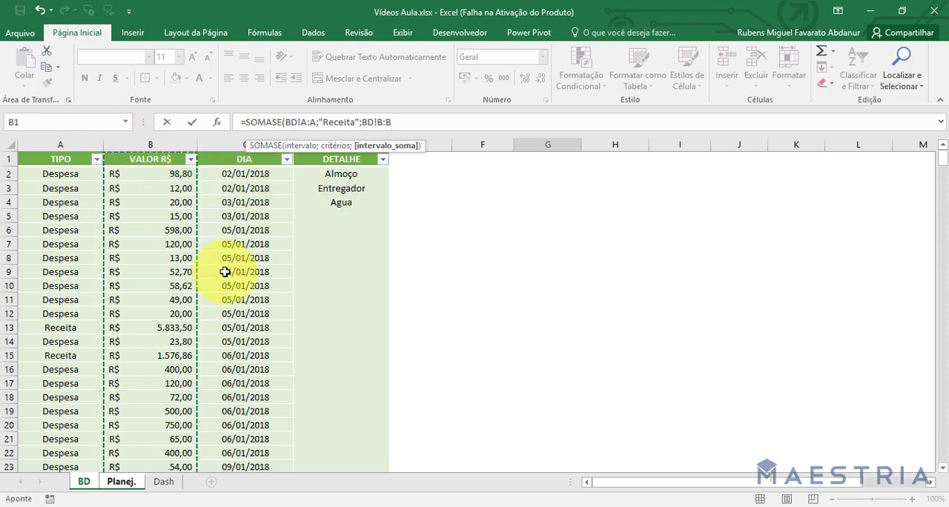
text())
key(Return)
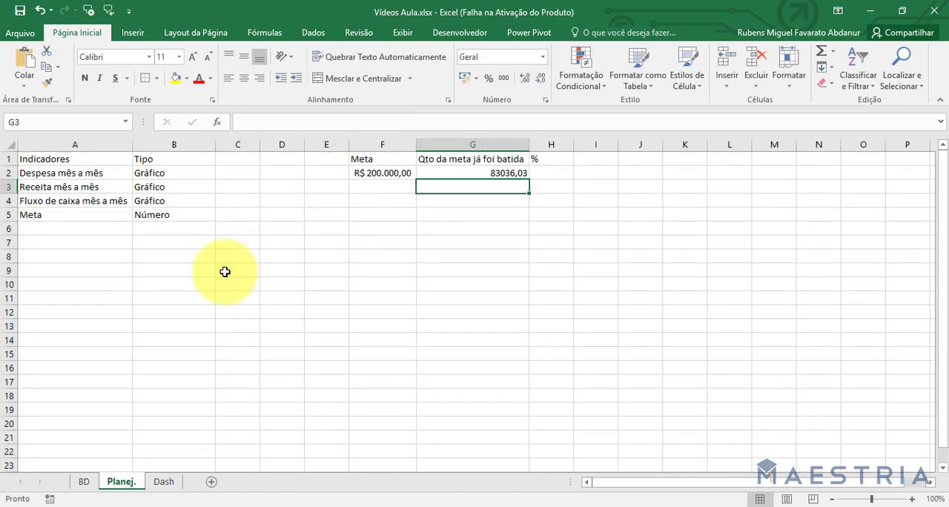
Apply the accounting number format in R$ to the achieved amount in G2.
click(476, 175)
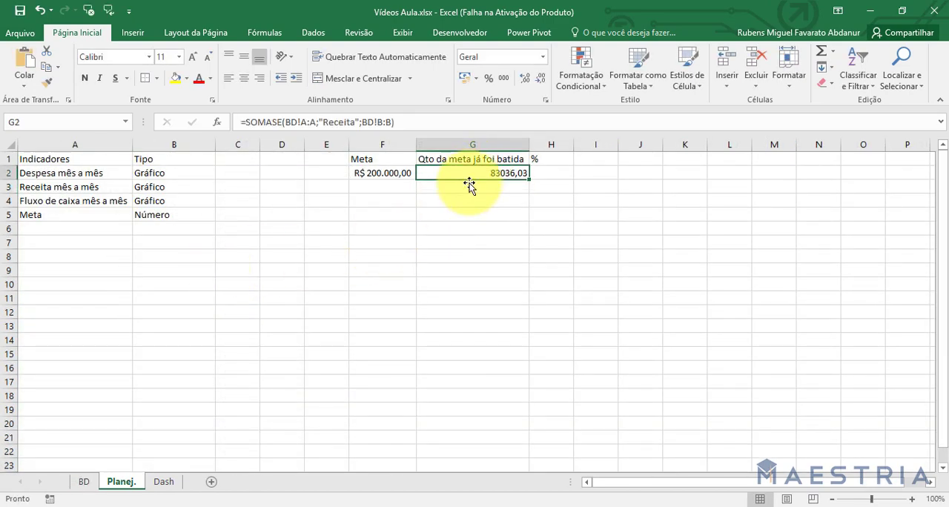
click(467, 81)
click(466, 230)
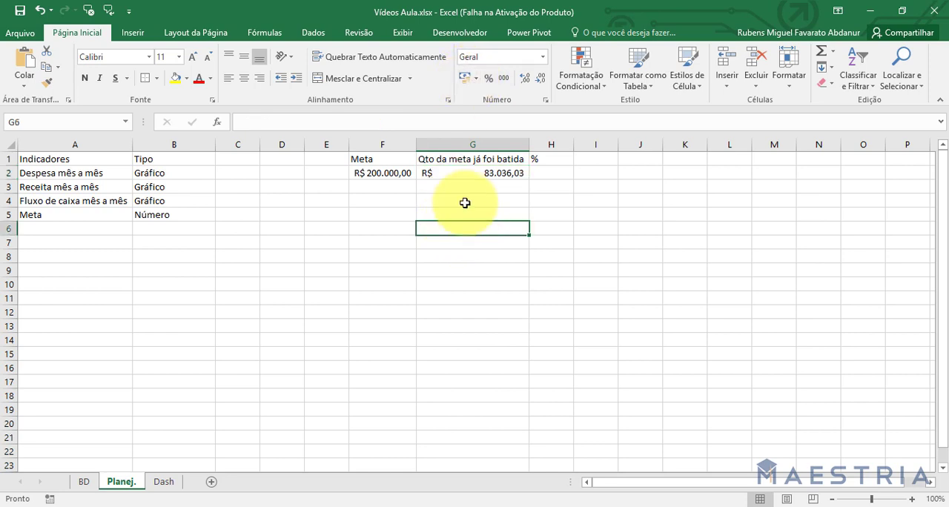
Format H2 as a percentage and calculate the share of the goal reached with =G2/F2.
click(377, 186)
click(382, 174)
click(486, 175)
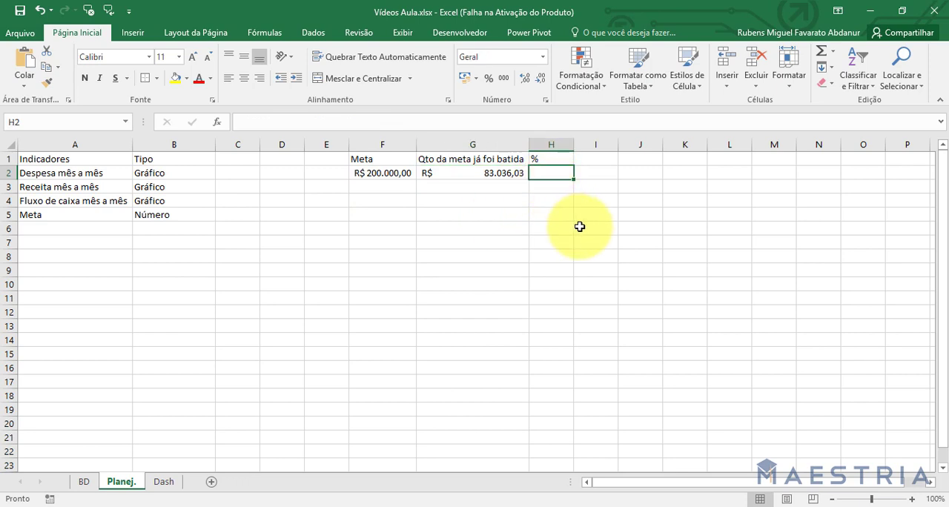
click(489, 78)
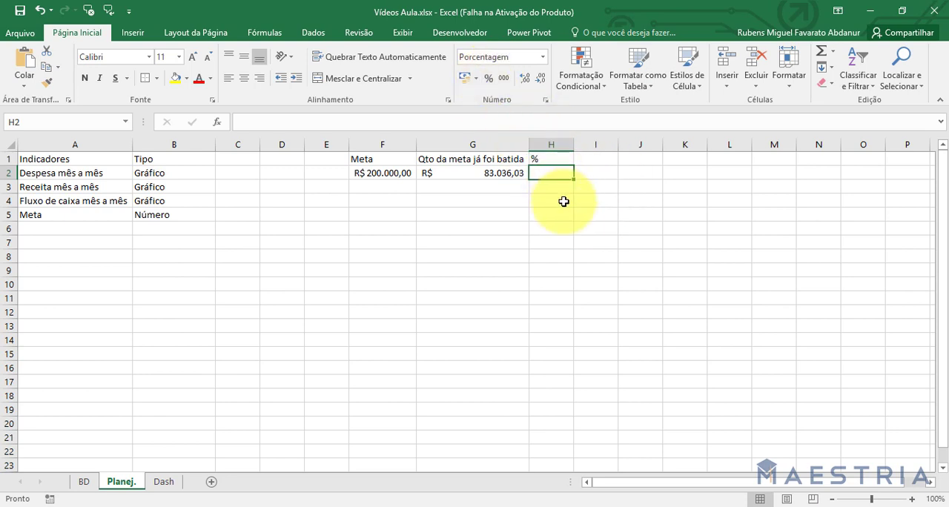
click(483, 175)
text(/)
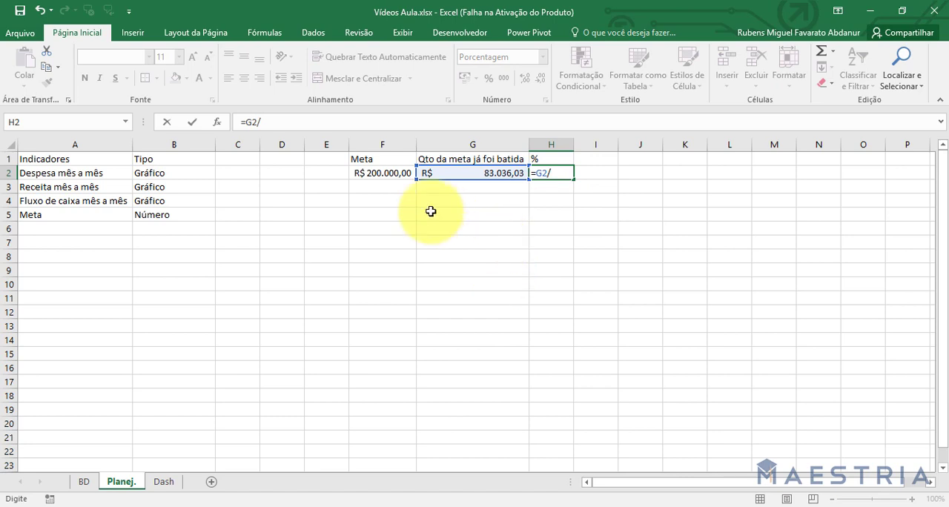
click(403, 175)
key(Return)
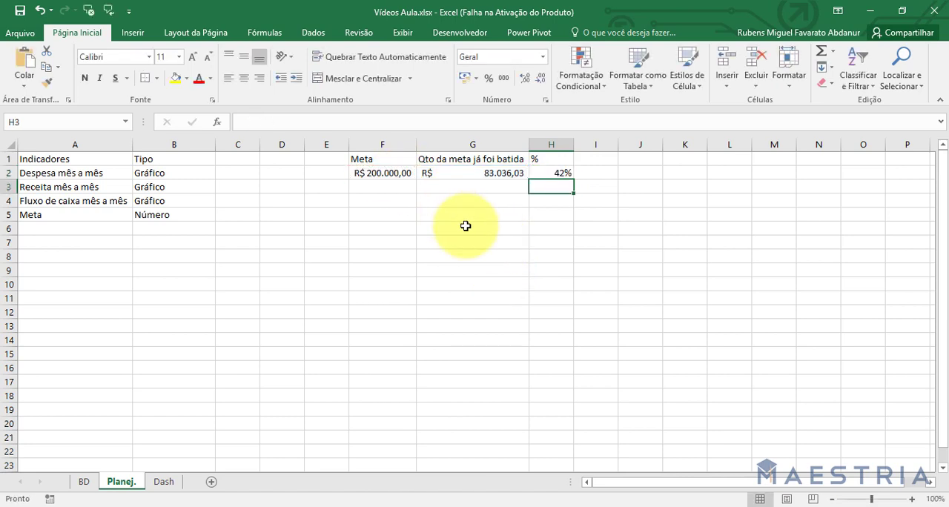
Show the percentage in H2 with two decimal places.
click(549, 180)
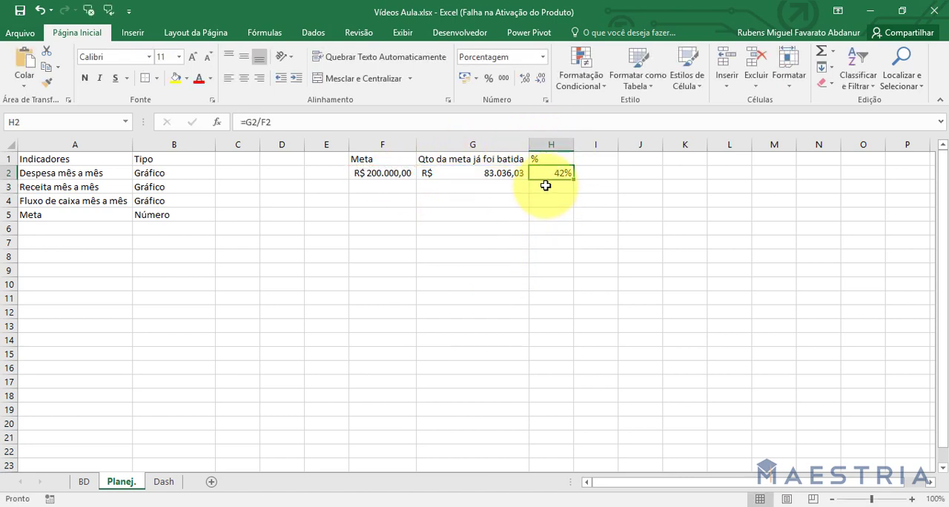
click(525, 82)
click(436, 208)
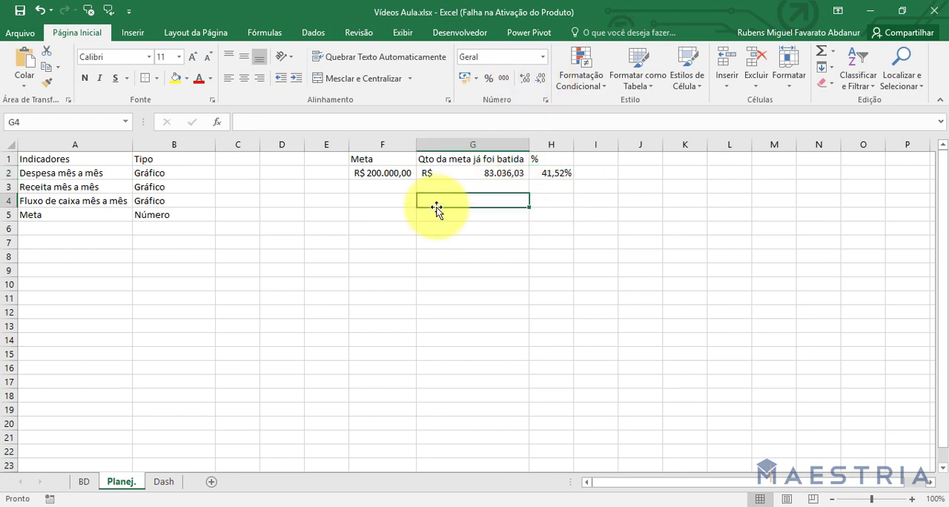
Apply borders around all cells of the goal table F1:H2.
drag(356, 159, 551, 173)
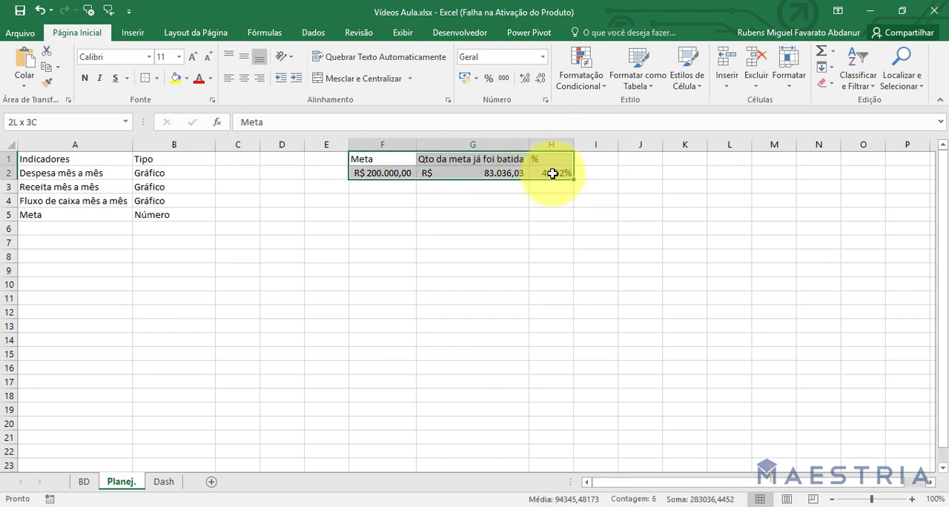
click(160, 79)
click(204, 132)
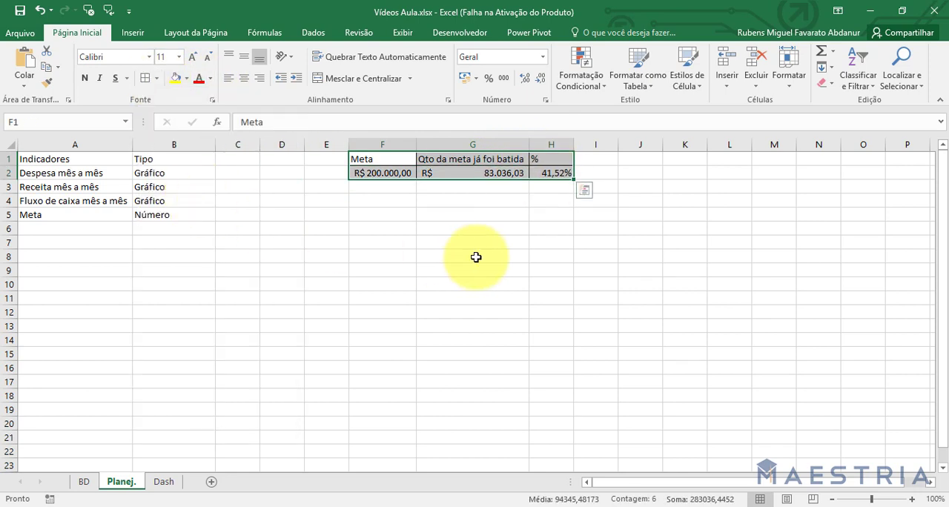
Fill the goal table headers F1:H1 with yellow and center the contents of F1:H2 horizontally.
drag(371, 159, 546, 157)
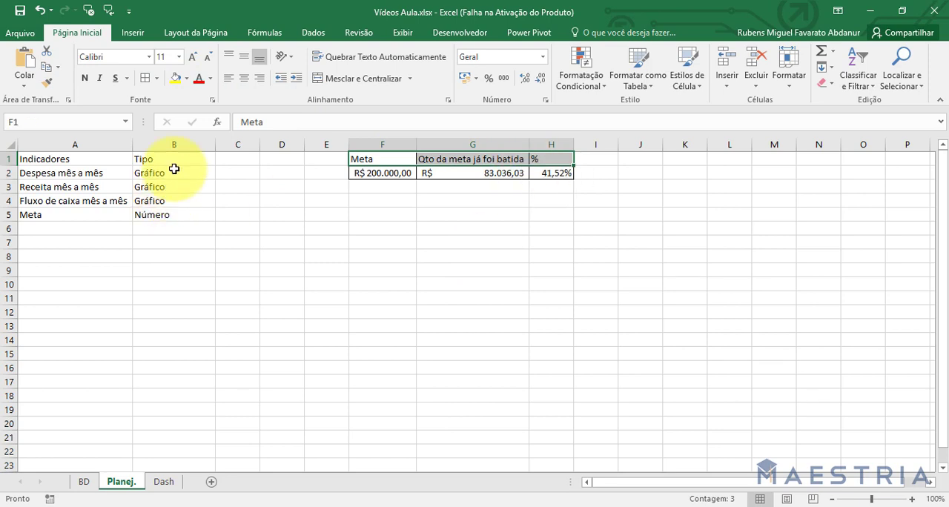
click(175, 78)
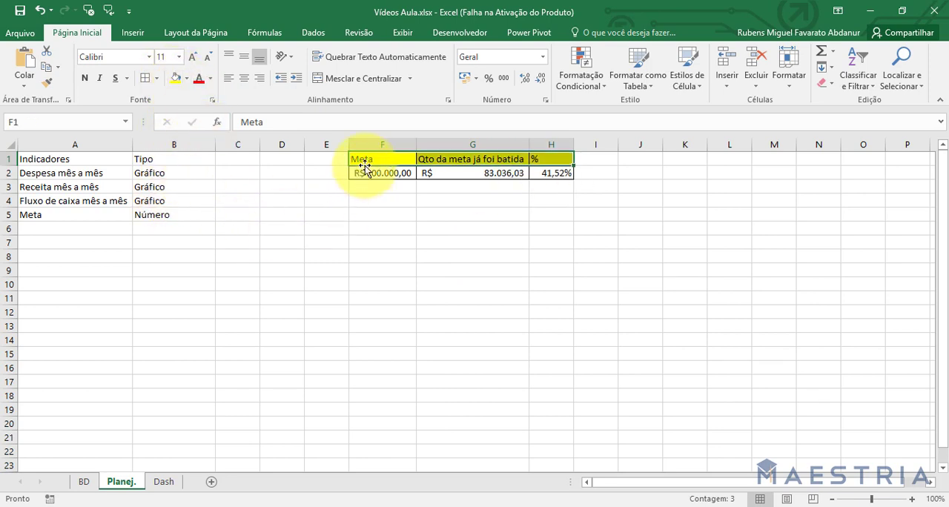
drag(364, 163, 552, 174)
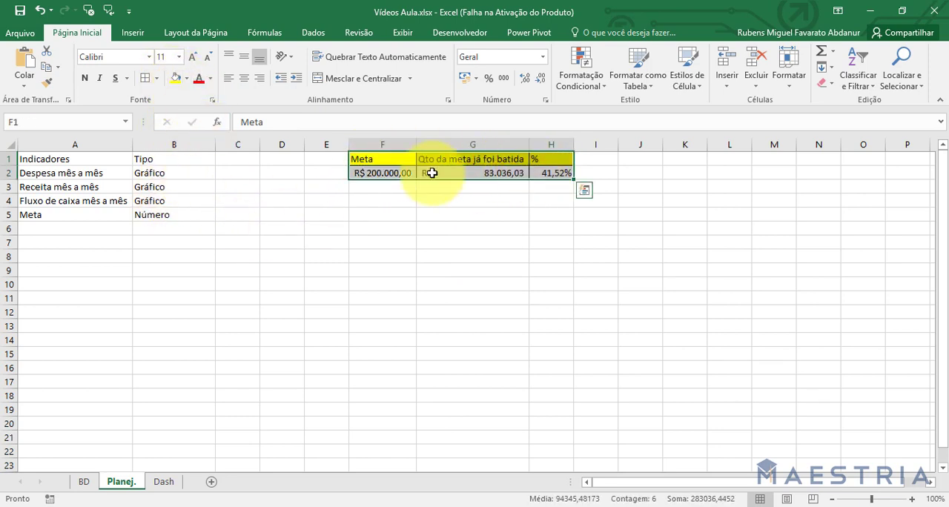
click(244, 78)
click(771, 326)
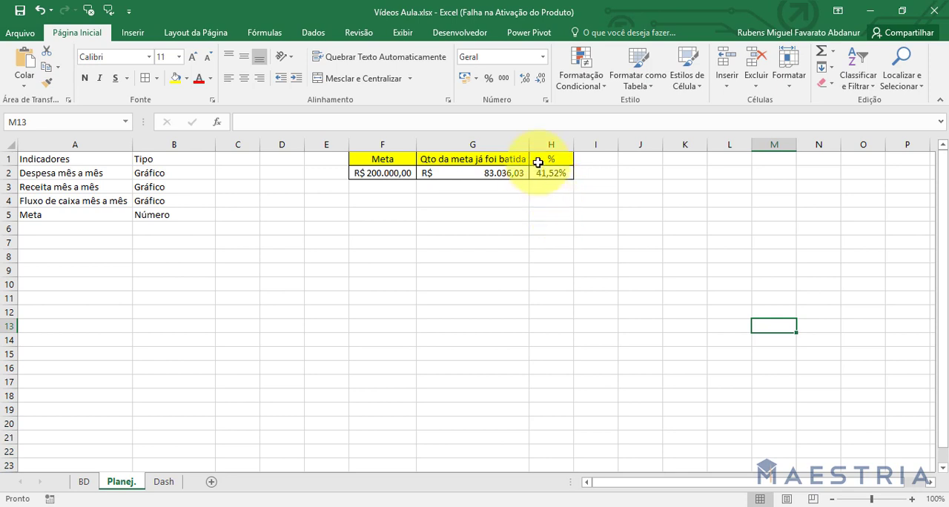
Insert the recommended clustered column chart (Coluna Agrupada) from the percentage cells H1:H2.
drag(549, 159, 546, 175)
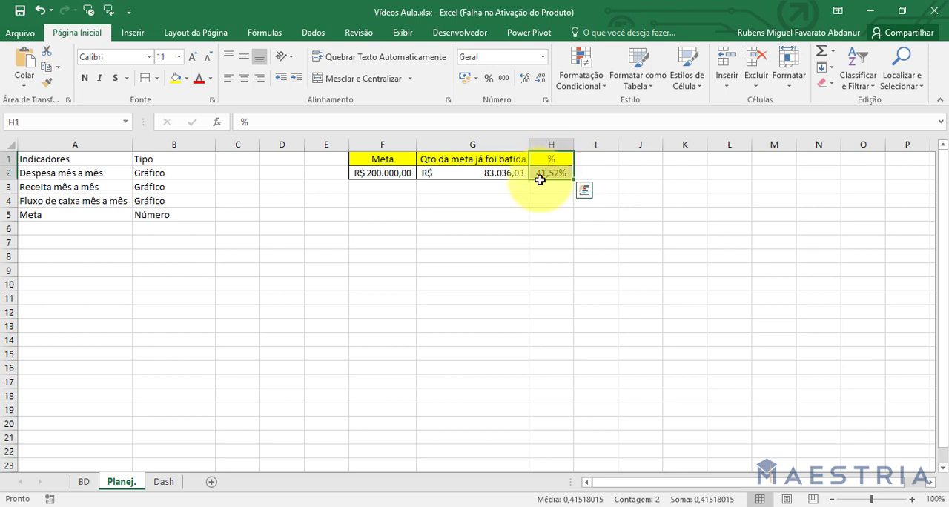
click(134, 37)
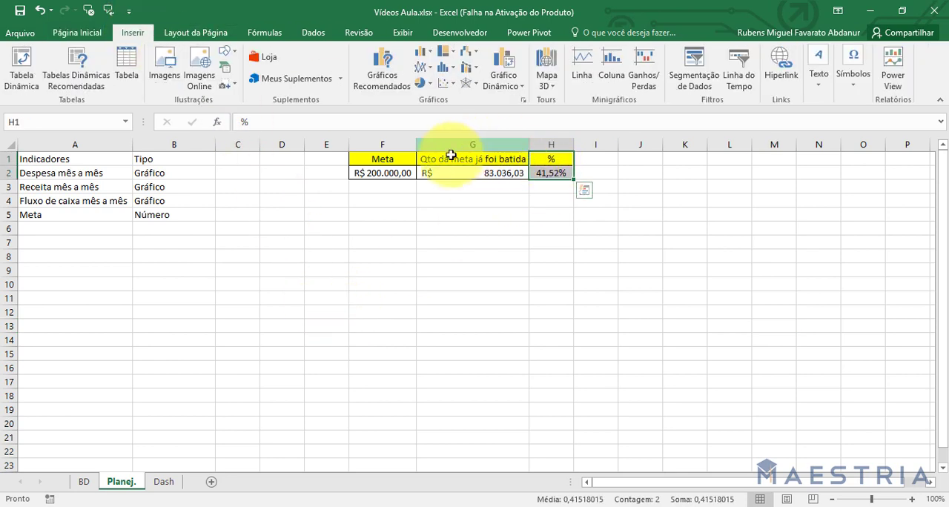
click(393, 65)
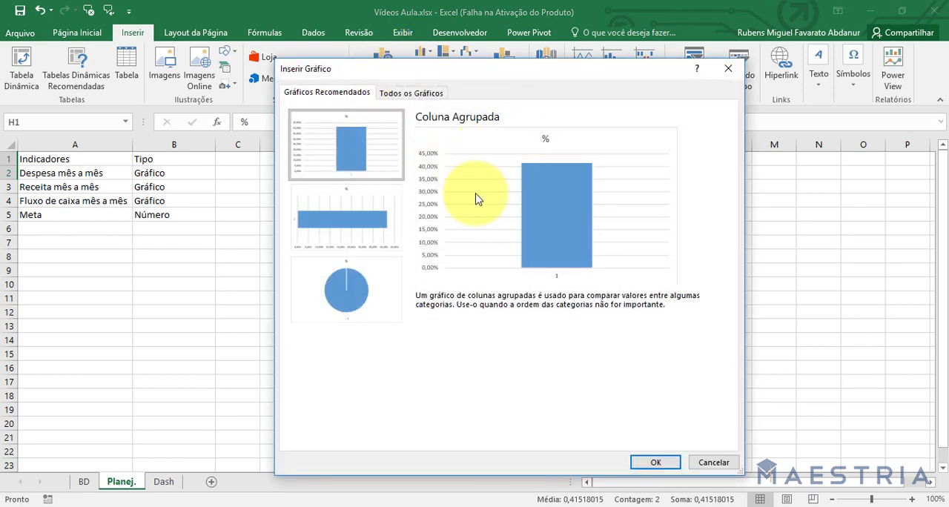
click(644, 464)
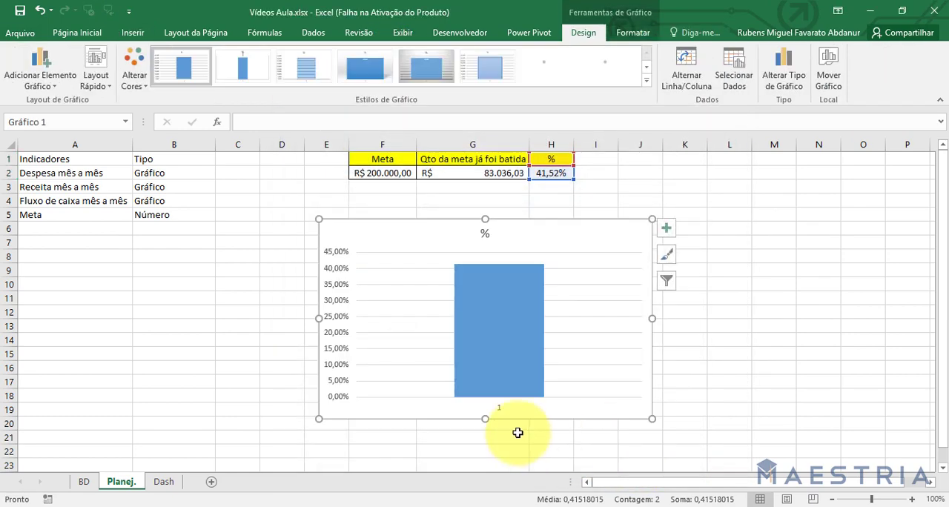
Delete the chart title and the horizontal gridlines from the percentage chart.
click(484, 236)
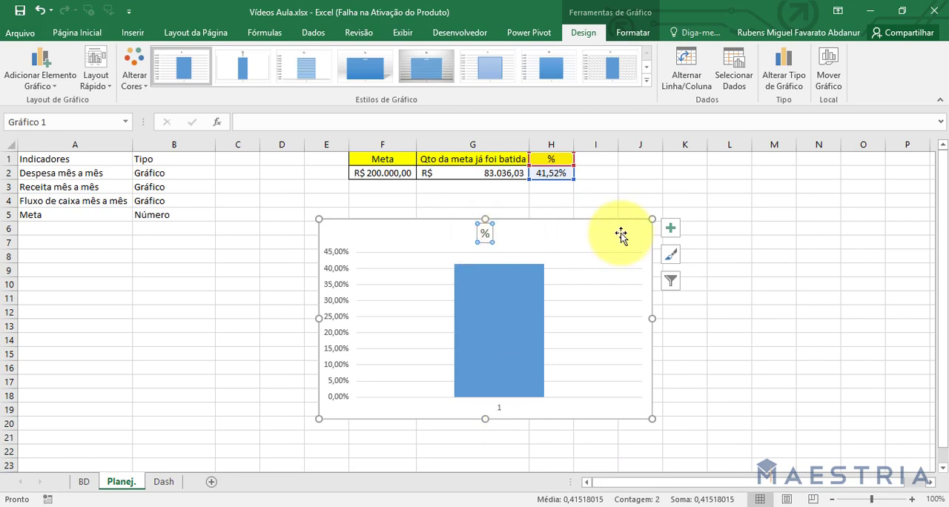
key(Delete)
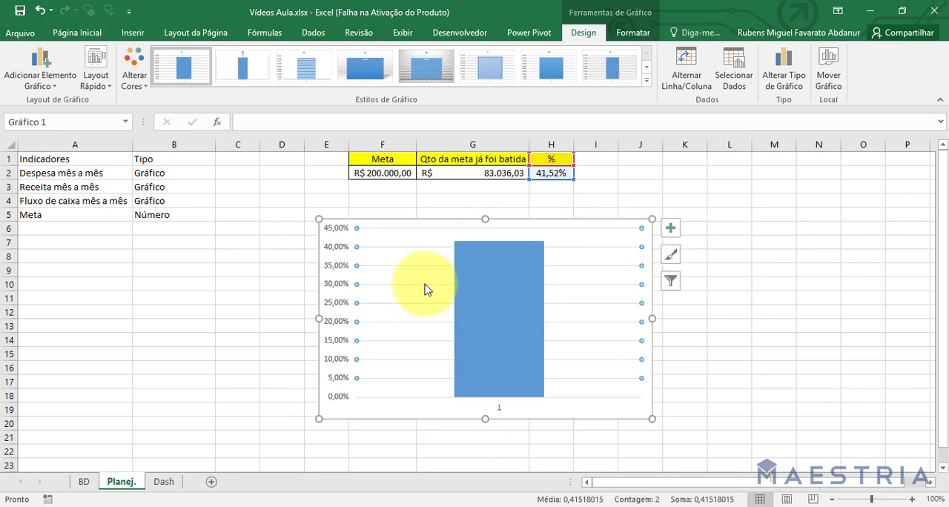
key(Delete)
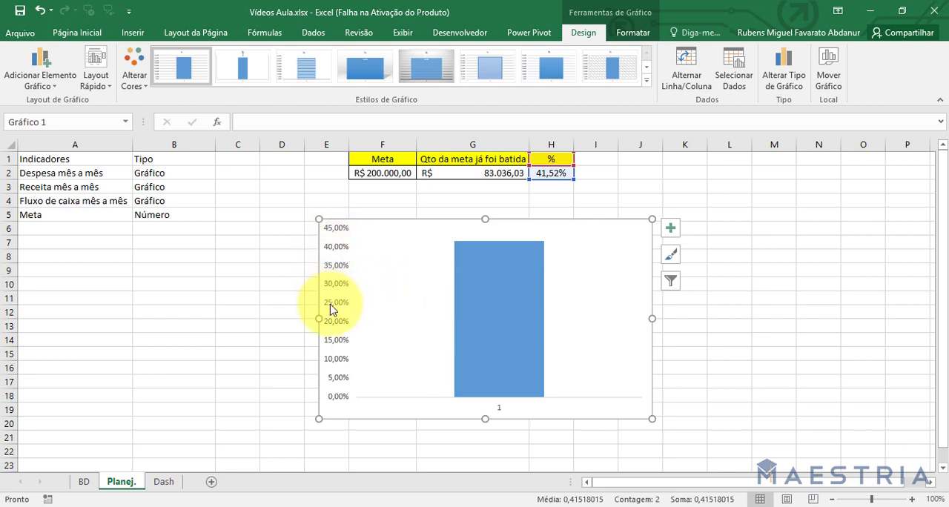
Set the maximum bound of the chart's vertical axis to 1.
click(337, 253)
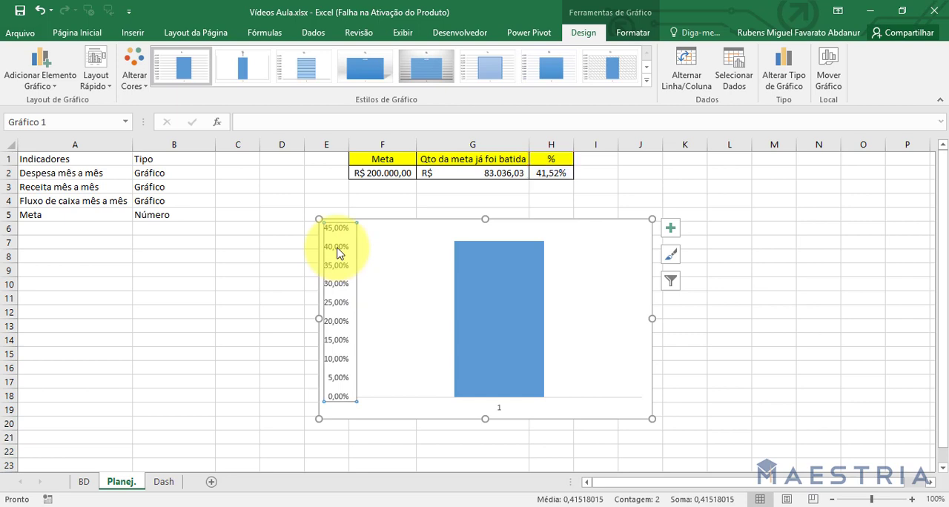
right_click(337, 252)
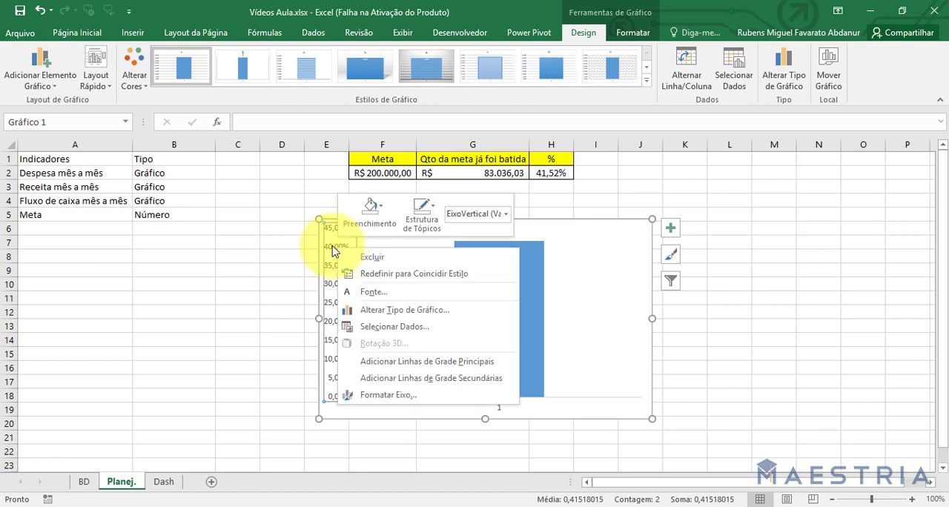
click(416, 394)
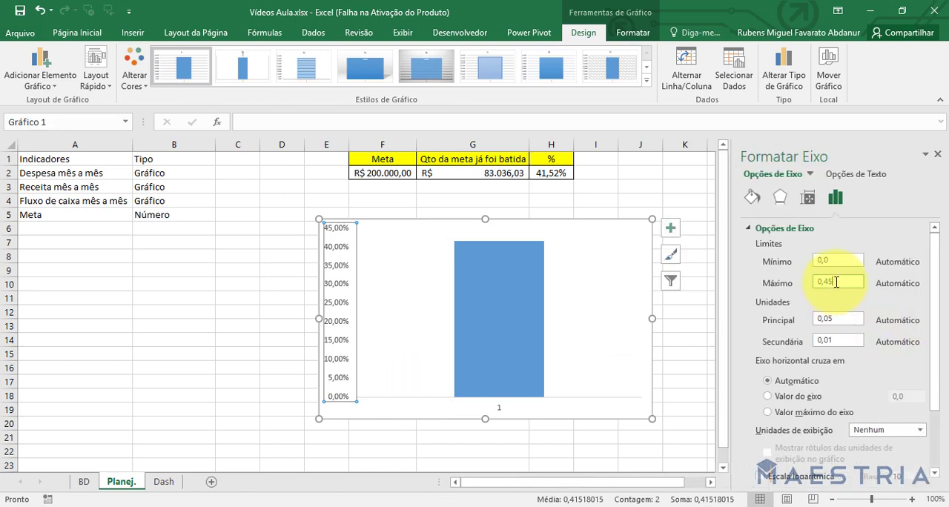
click(836, 284)
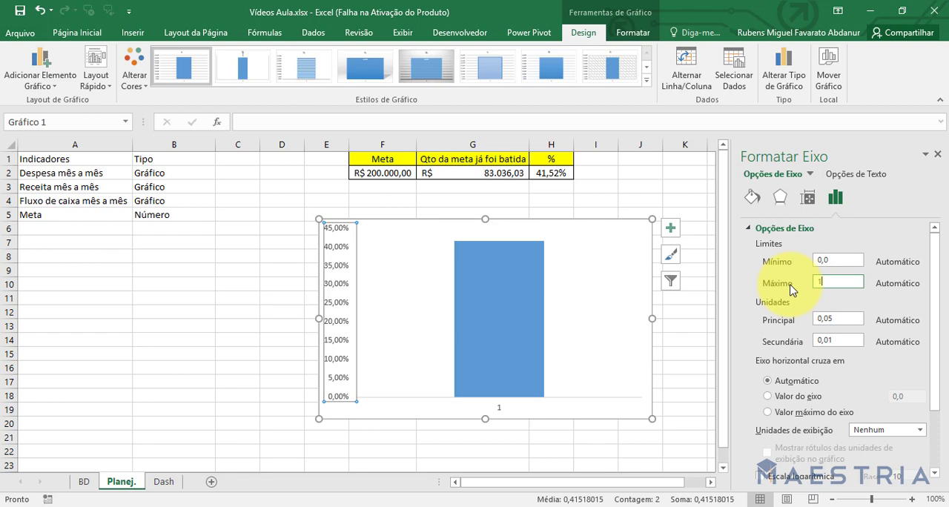
text(1)
key(Return)
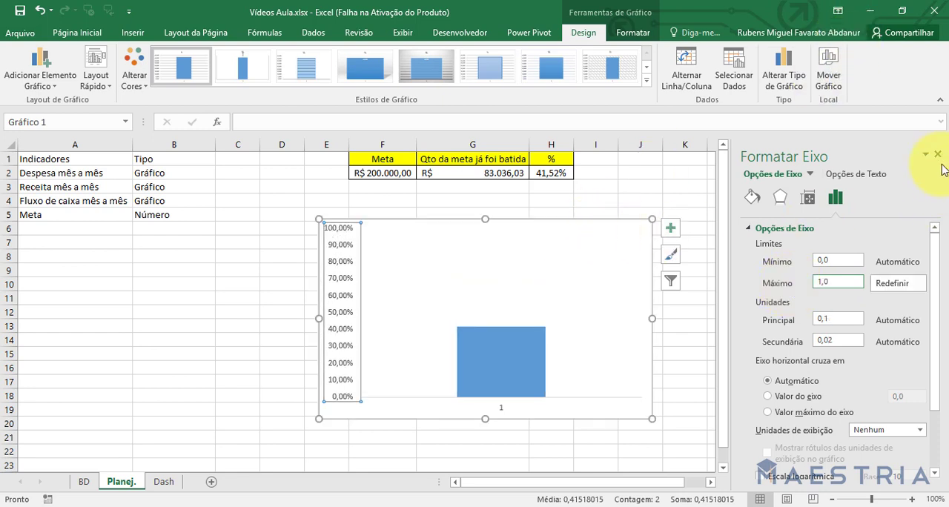
click(938, 154)
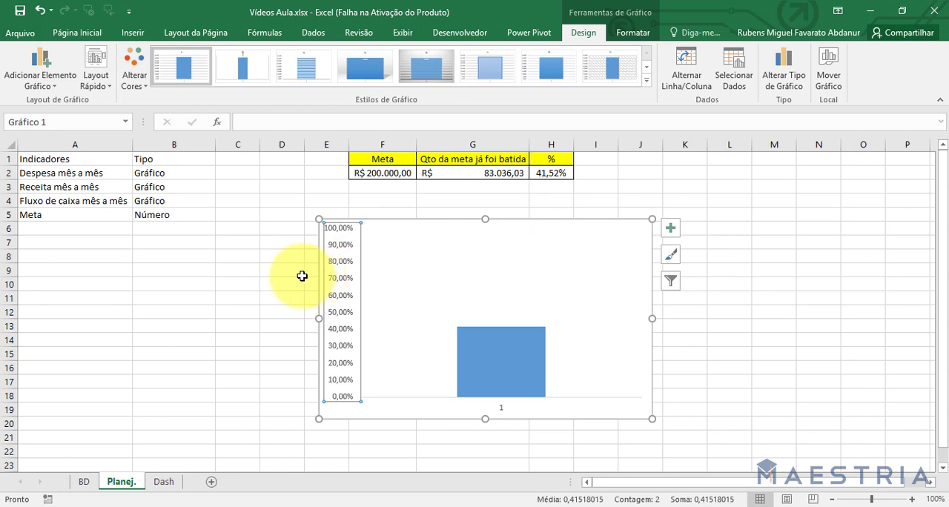
Remove the vertical and horizontal axes from the percentage chart, keeping only the column.
key(Delete)
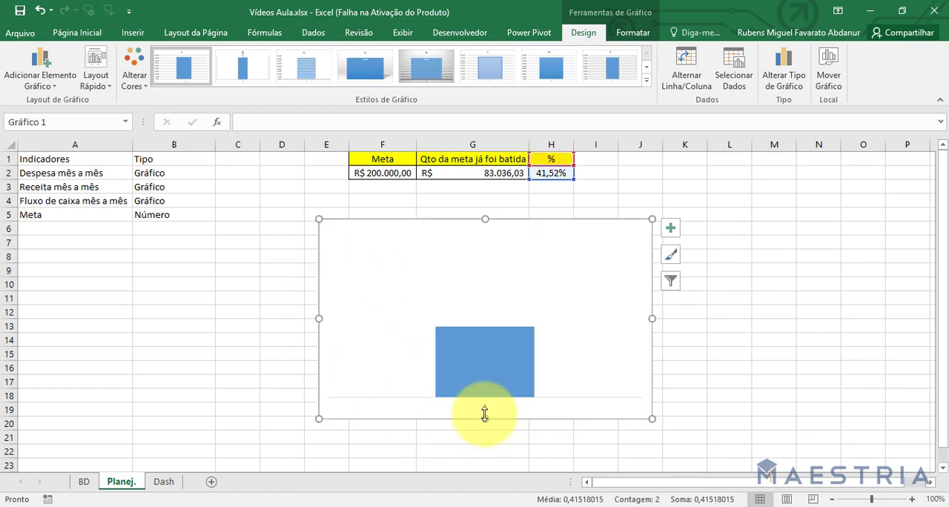
click(487, 416)
key(ctrl+x)
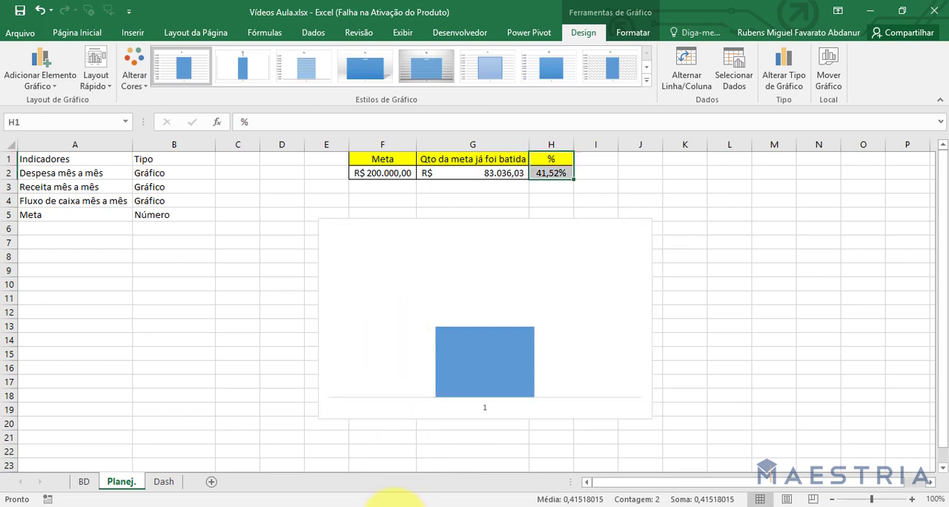
key(ctrl+z)
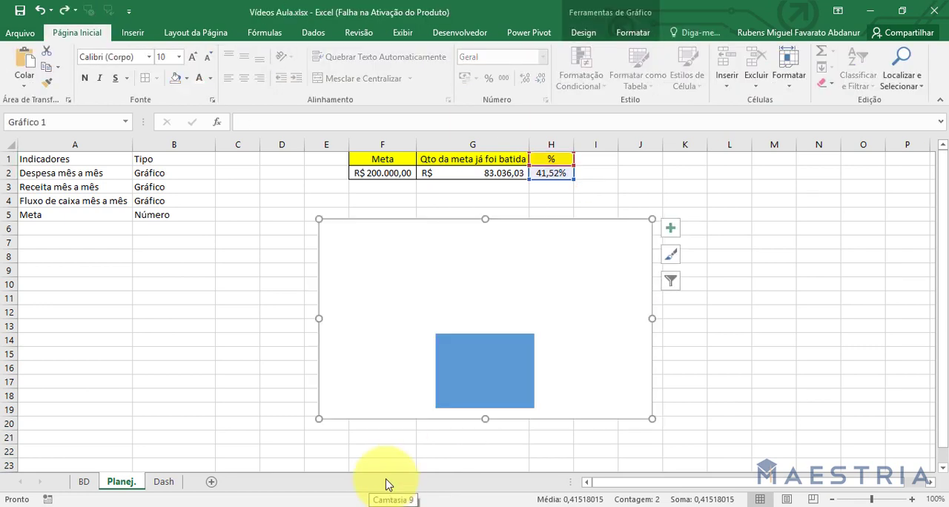
click(766, 352)
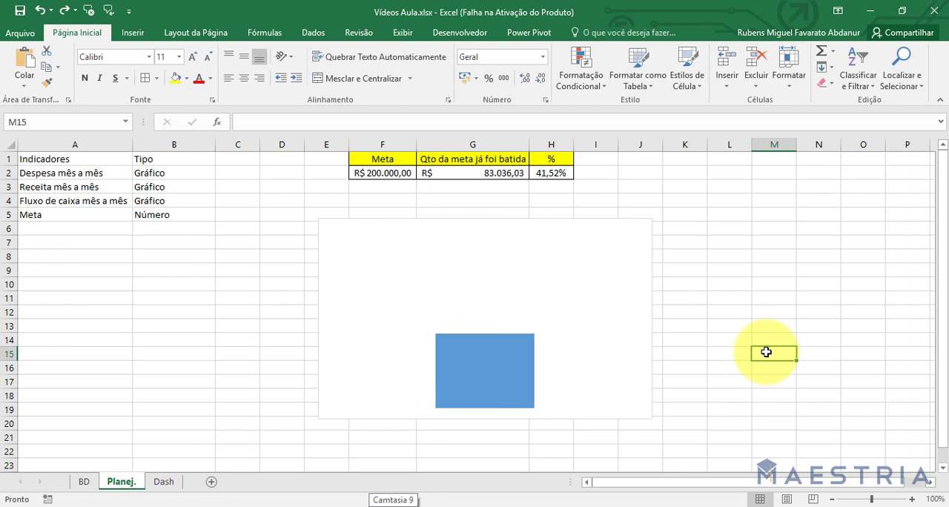
click(576, 277)
click(771, 395)
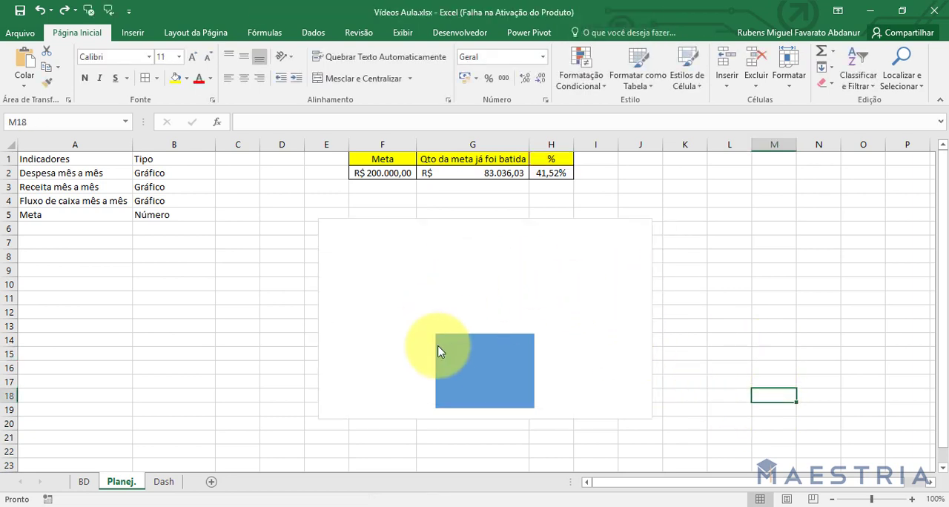
mouse_move(458, 351)
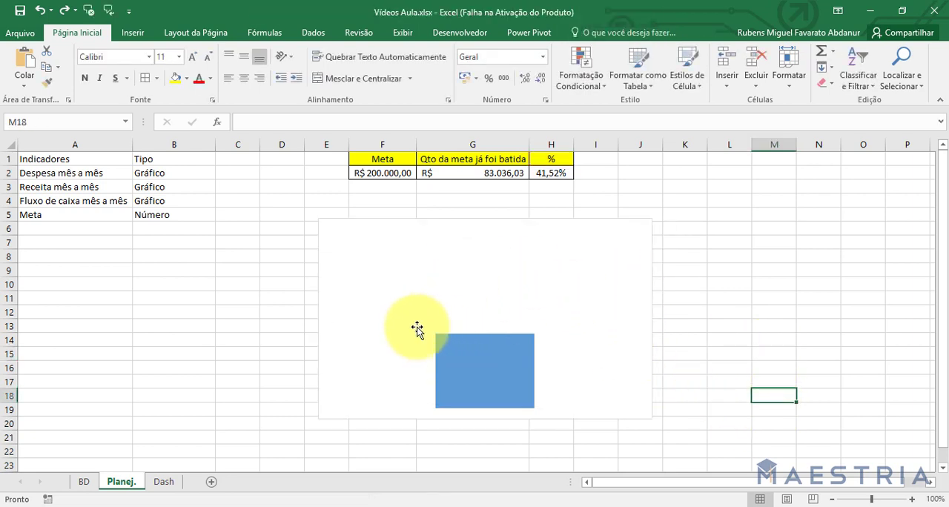
click(430, 300)
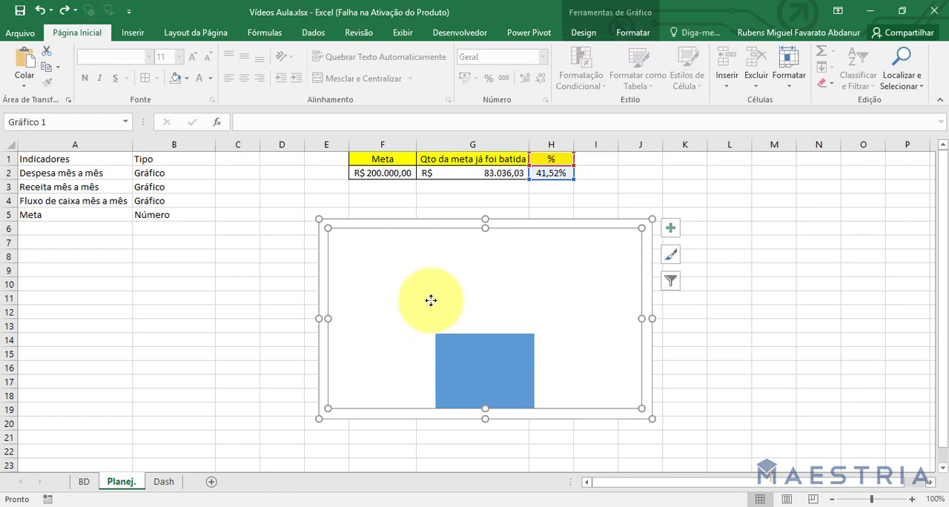
click(447, 360)
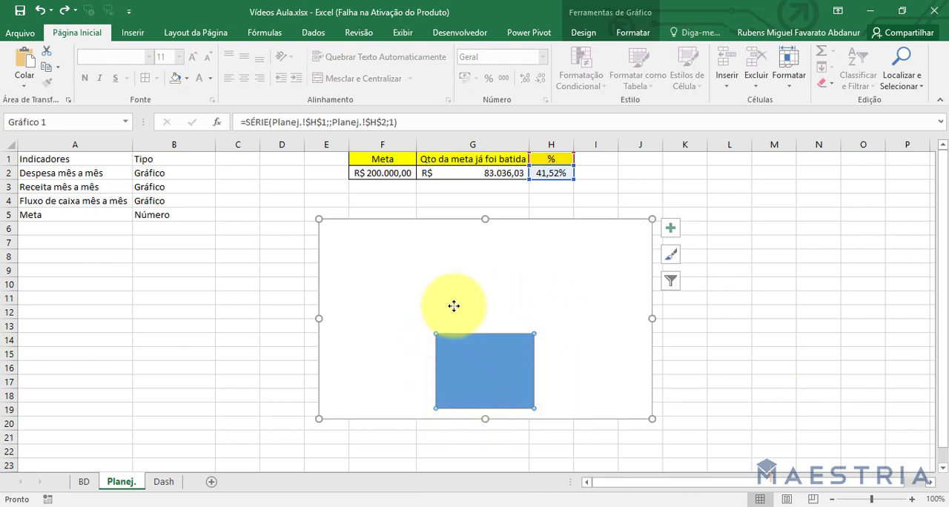
click(371, 304)
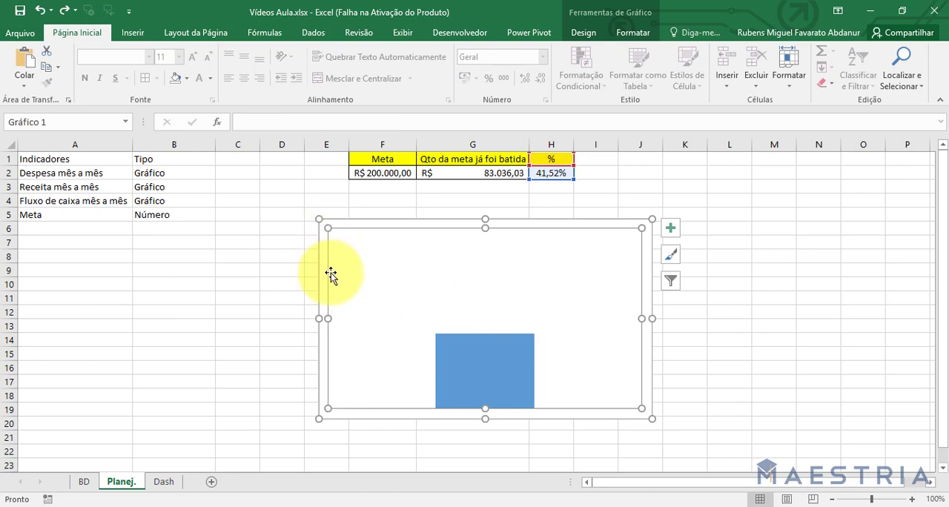
drag(337, 369, 339, 279)
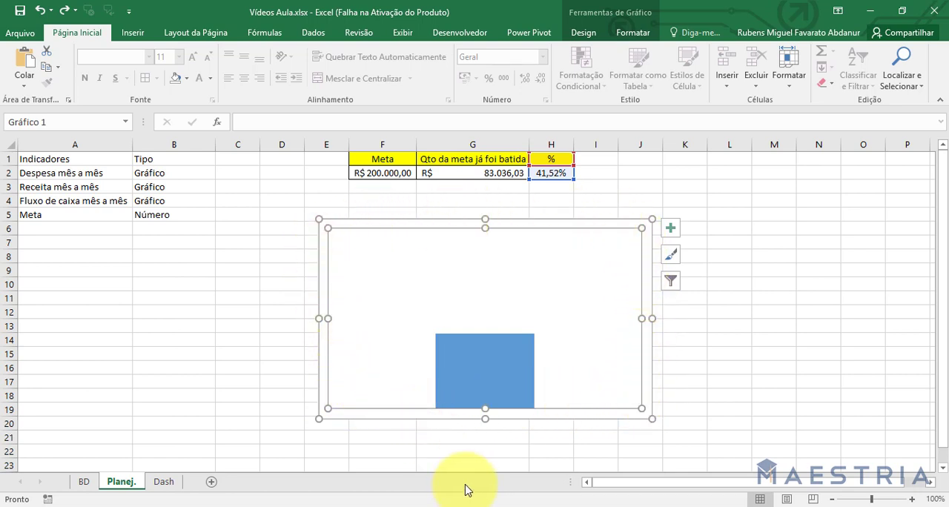
Set the gap width of the chart's % data series to 0% so the column spans the plot area.
double_click(460, 365)
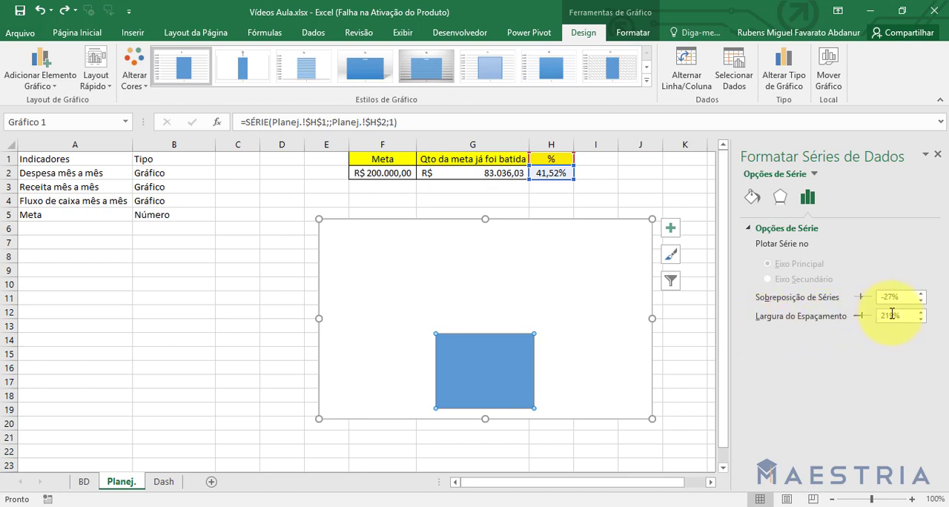
drag(902, 314, 806, 314)
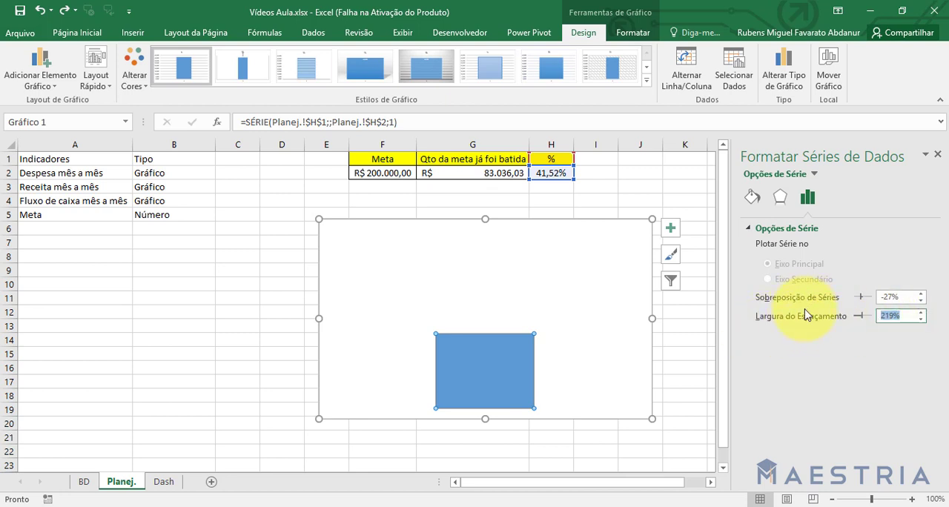
text(0)
key(Return)
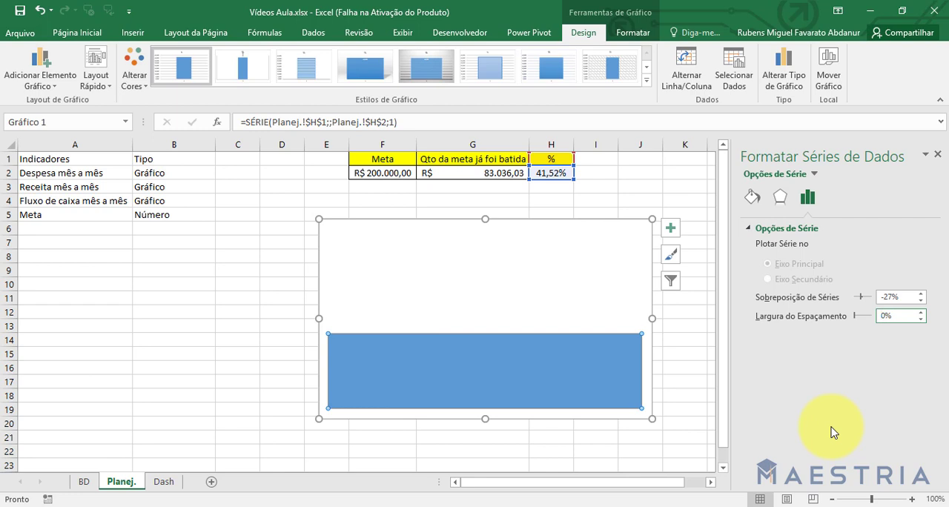
click(937, 154)
Remove the chart area's fill so the chart background is transparent.
click(482, 304)
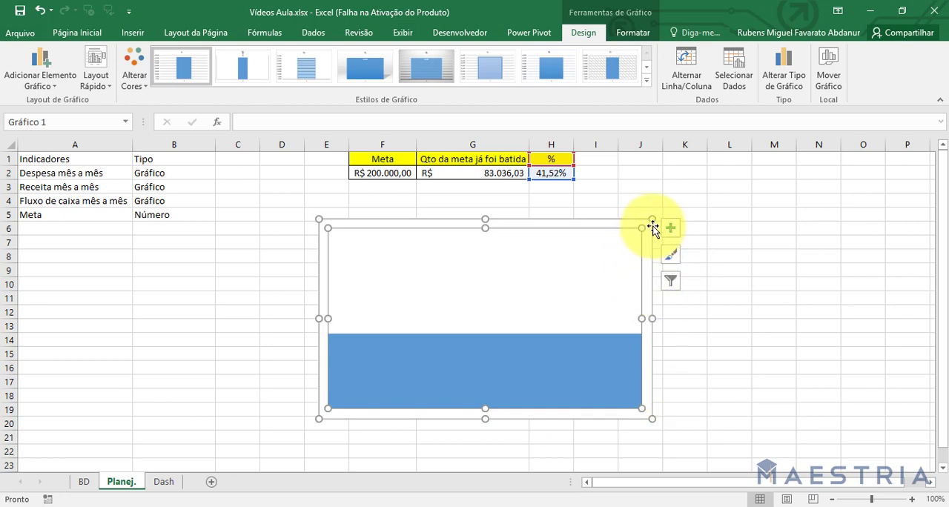
drag(648, 252, 648, 256)
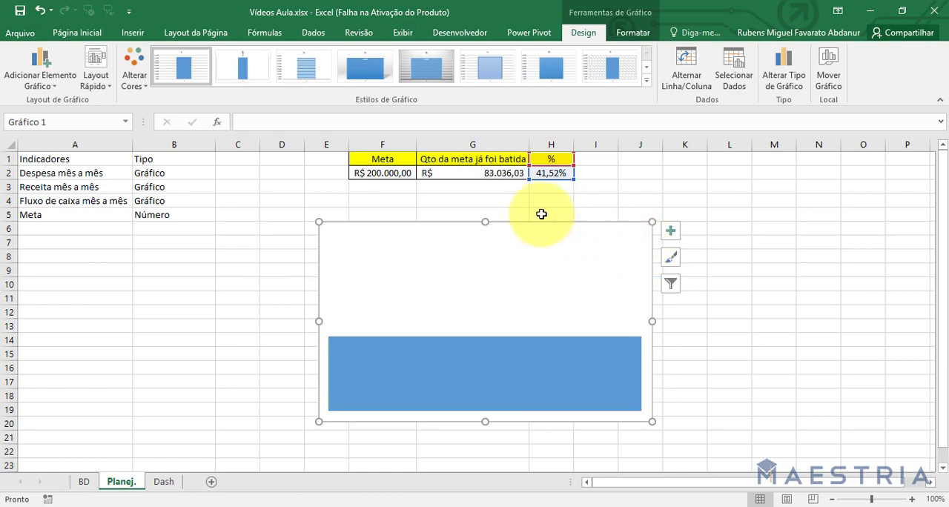
click(628, 33)
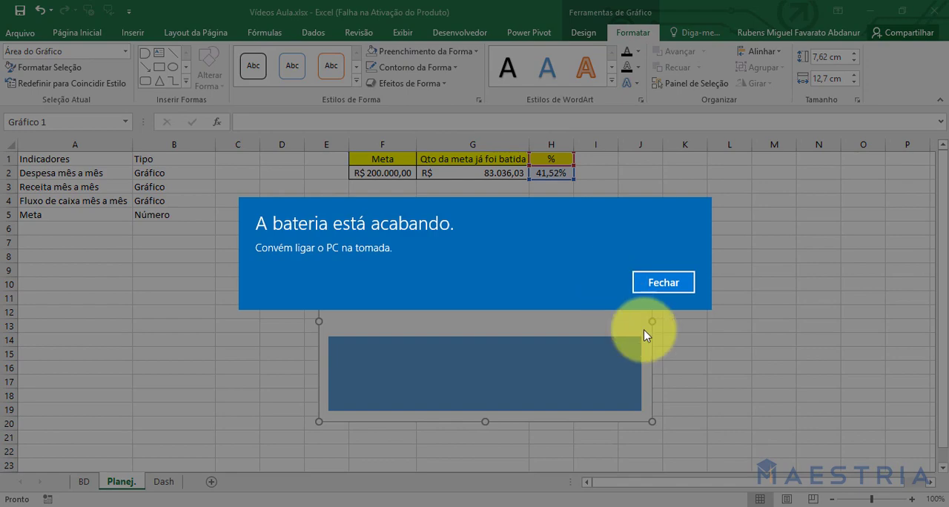
click(664, 282)
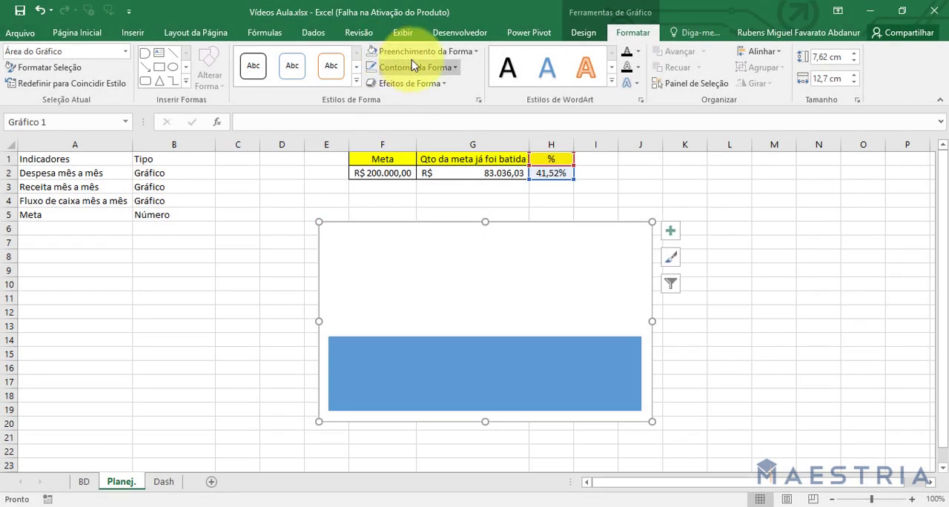
click(417, 52)
click(423, 191)
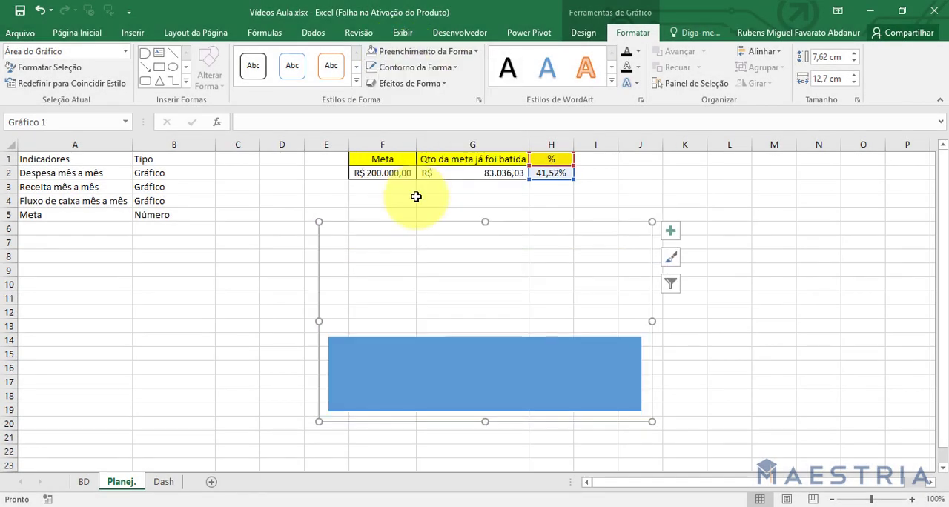
Remove the outline from the percentage chart's chart area.
click(407, 74)
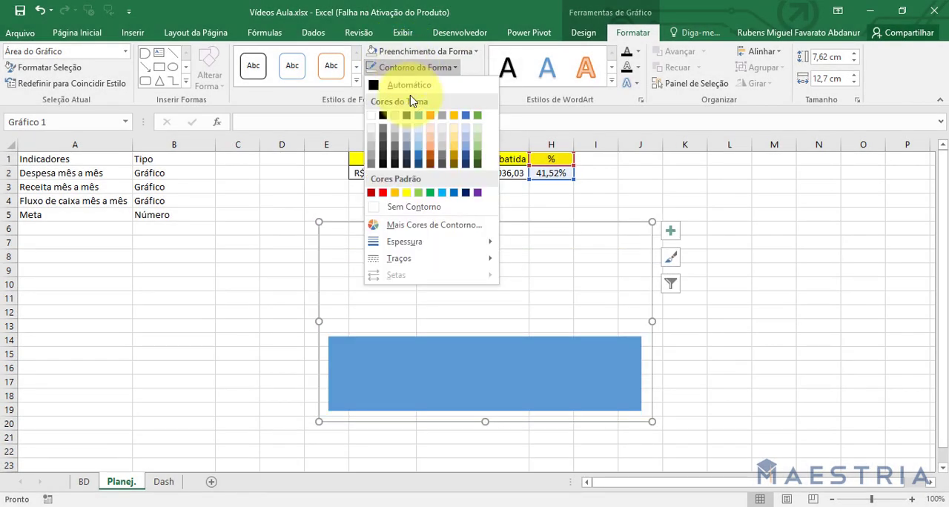
click(422, 207)
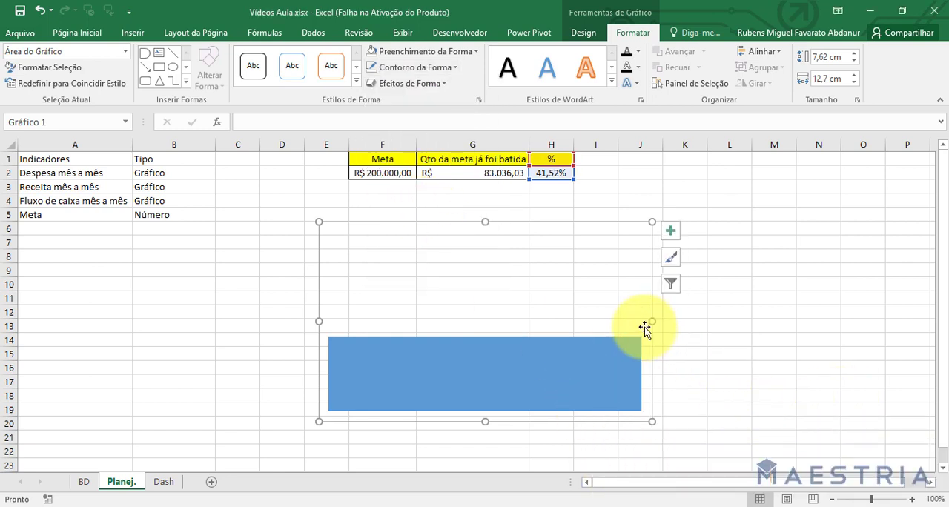
Narrow the percentage chart to about 5.16 cm wide and place it below the goal table, around columns G and H.
drag(651, 322, 454, 322)
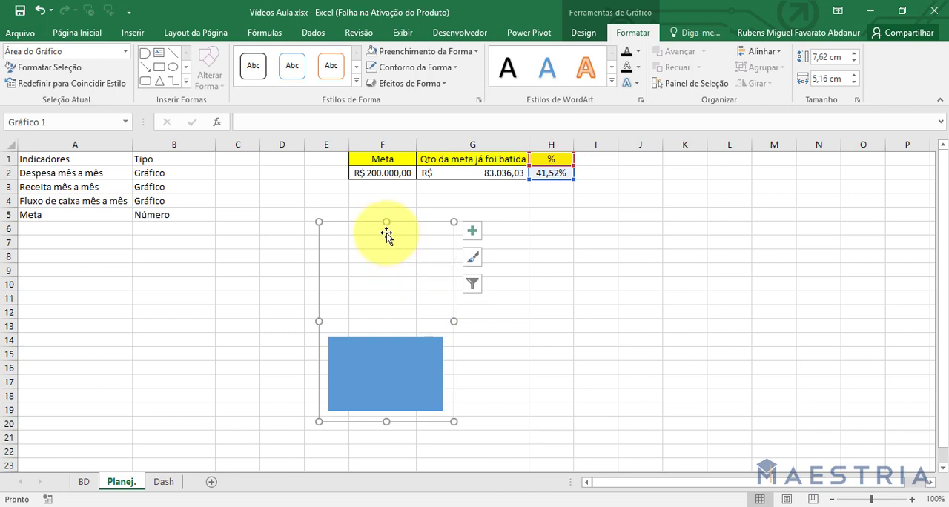
click(406, 236)
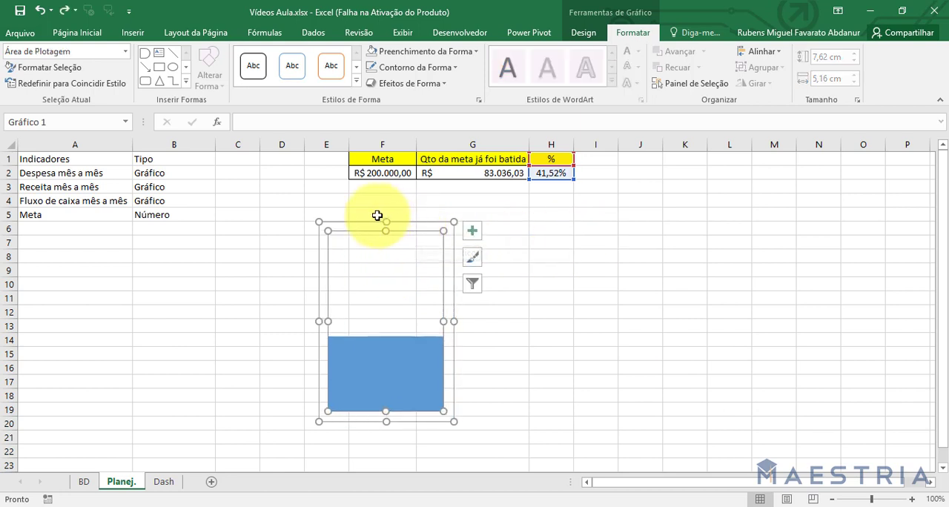
drag(367, 222, 483, 231)
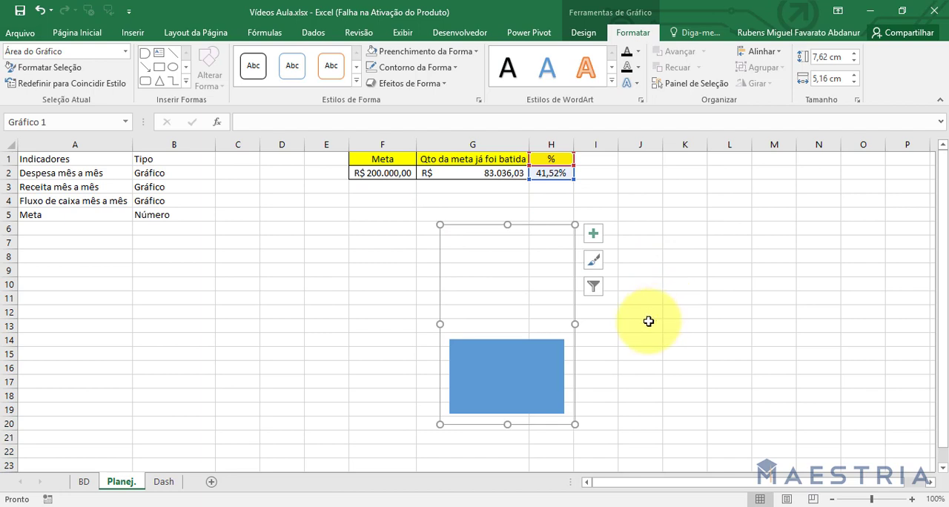
Apply a gradient fill to the chart's plot area, keeping the outer gradient stops black.
double_click(484, 271)
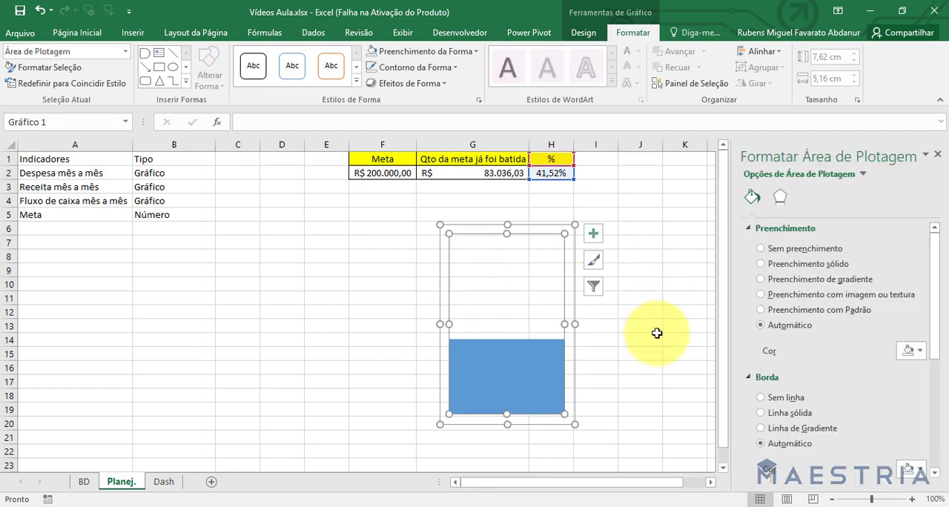
click(760, 279)
scroll(913, 244, down, 3)
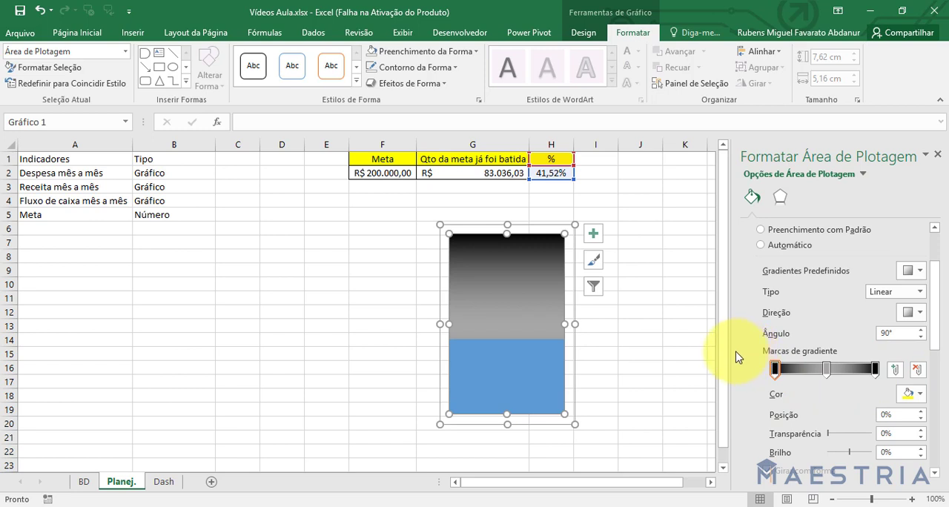
click(827, 371)
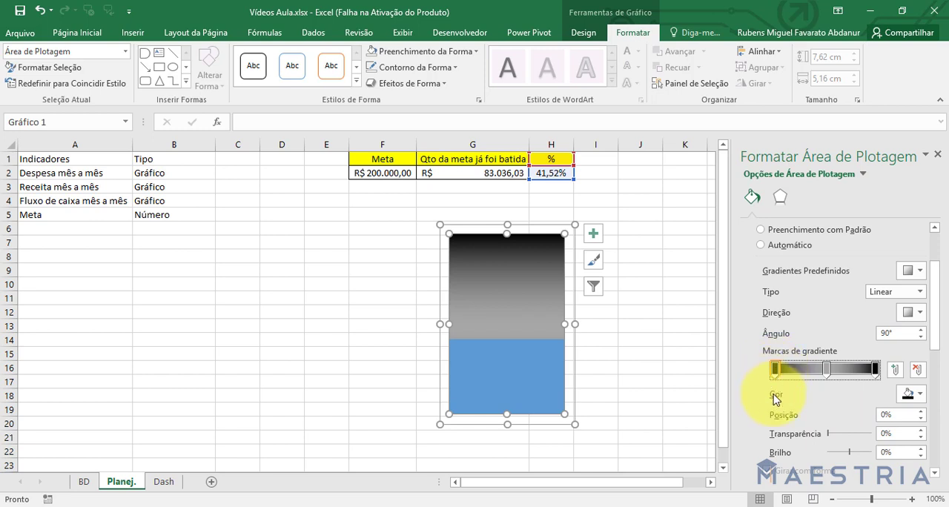
click(912, 395)
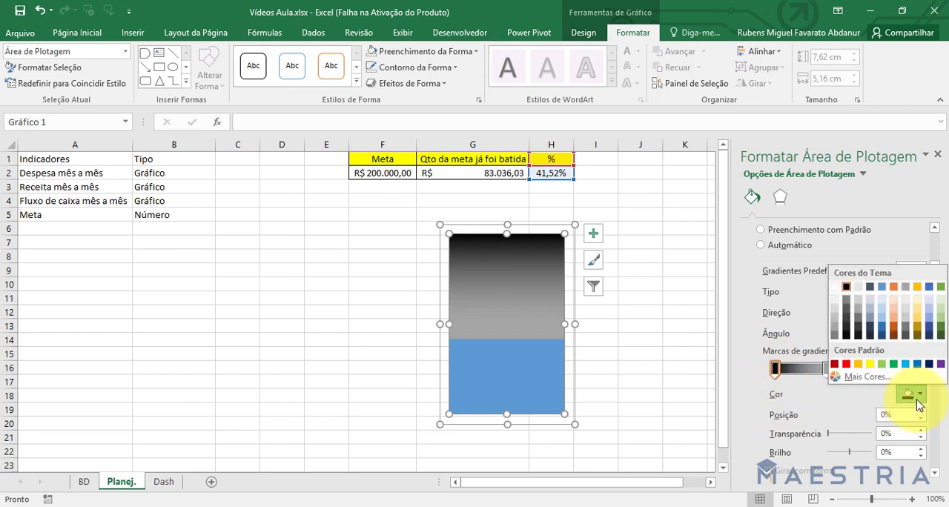
click(830, 404)
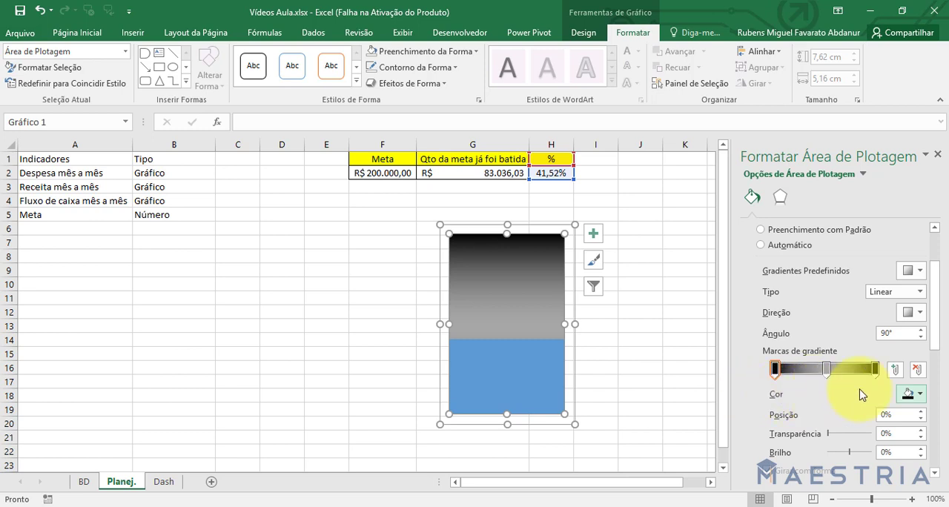
Set the middle gradient stop of the plot area to white and make the linear gradient horizontal at 0°.
click(828, 368)
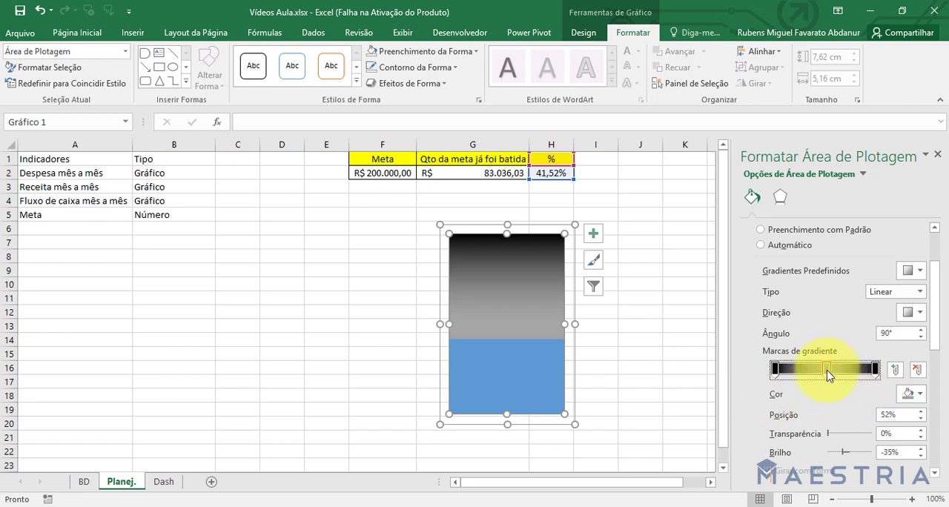
click(912, 393)
click(835, 289)
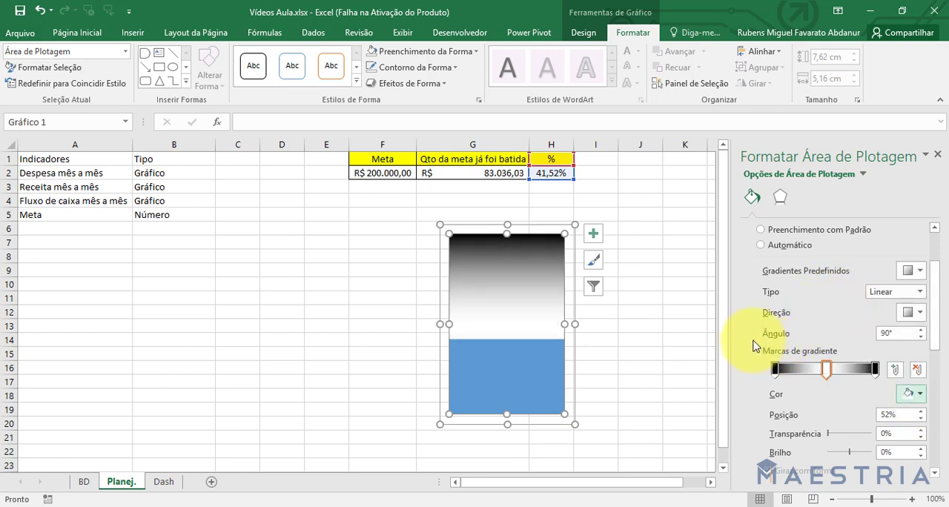
click(920, 312)
click(905, 338)
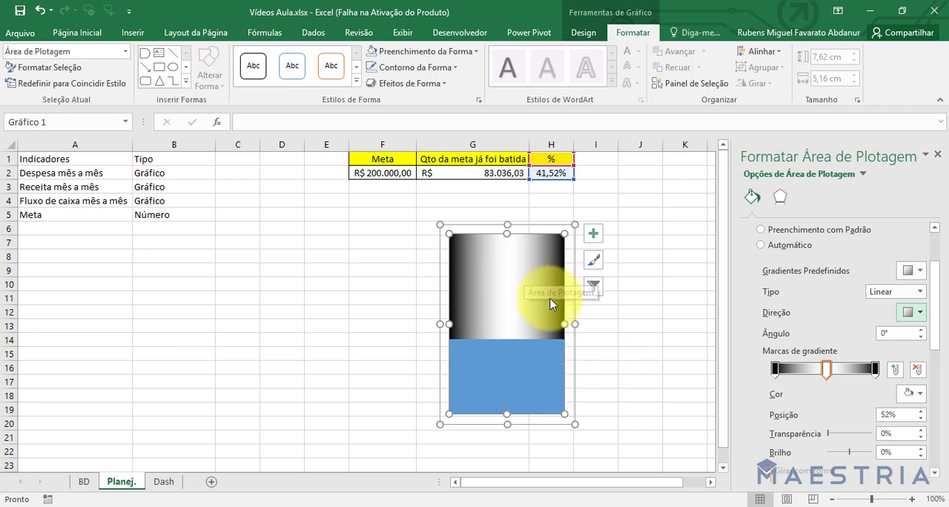
Apply a gradient fill to the chart's % data series.
click(500, 363)
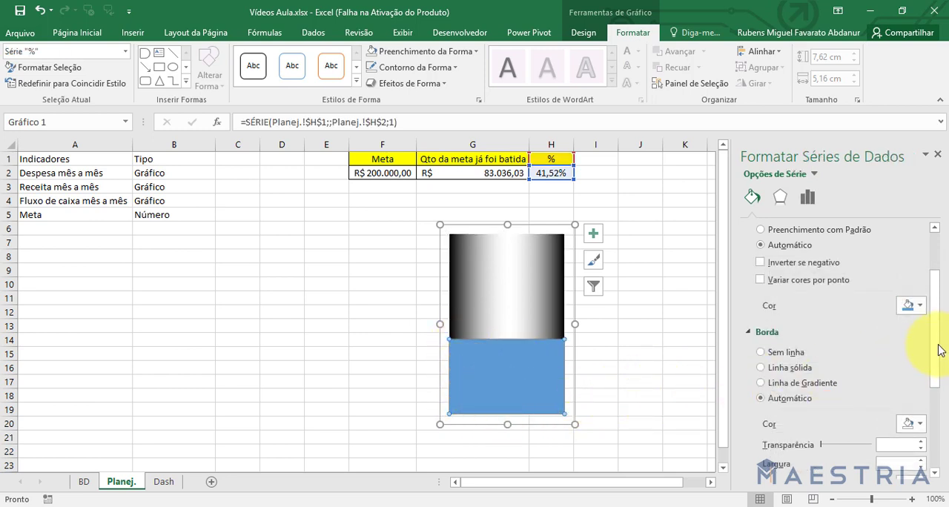
drag(940, 350, 934, 259)
click(810, 198)
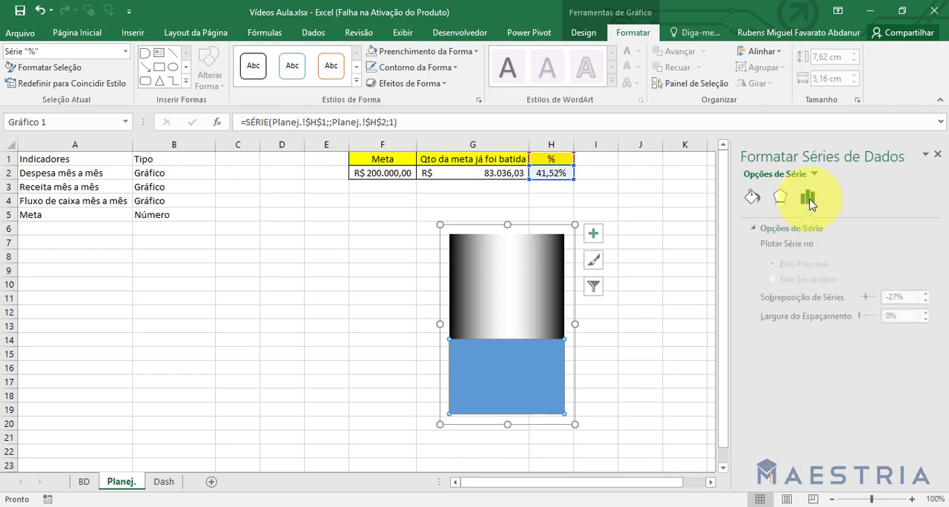
click(780, 199)
click(753, 198)
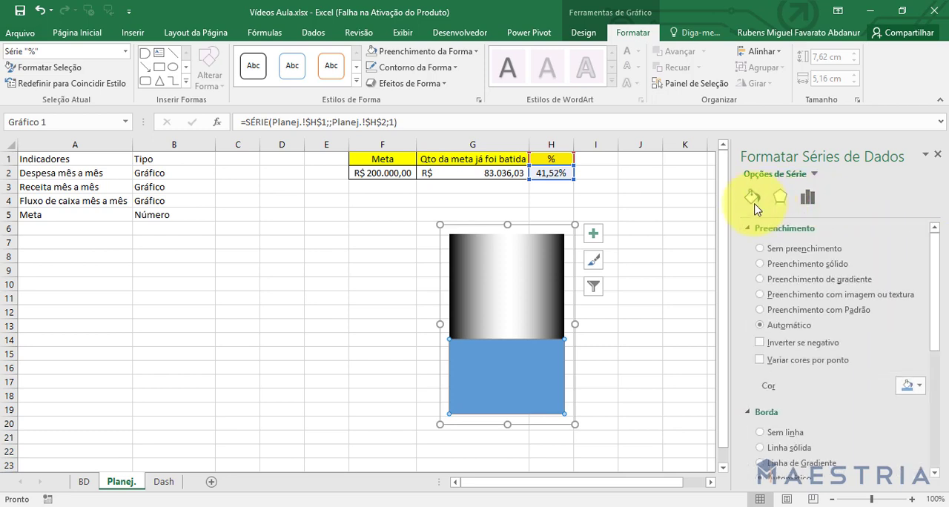
click(762, 279)
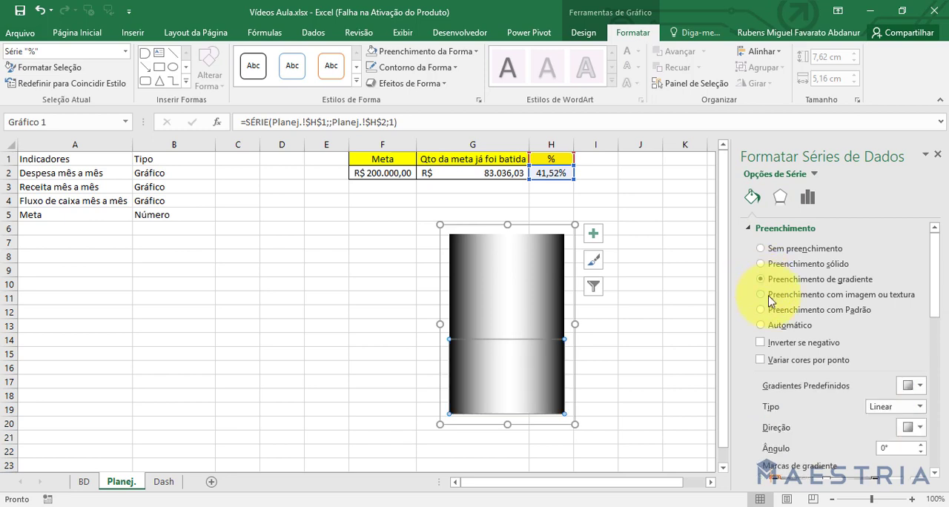
Set the middle gradient stop of the % series to the standard blue, and close the formatting options.
scroll(936, 309, down, 3)
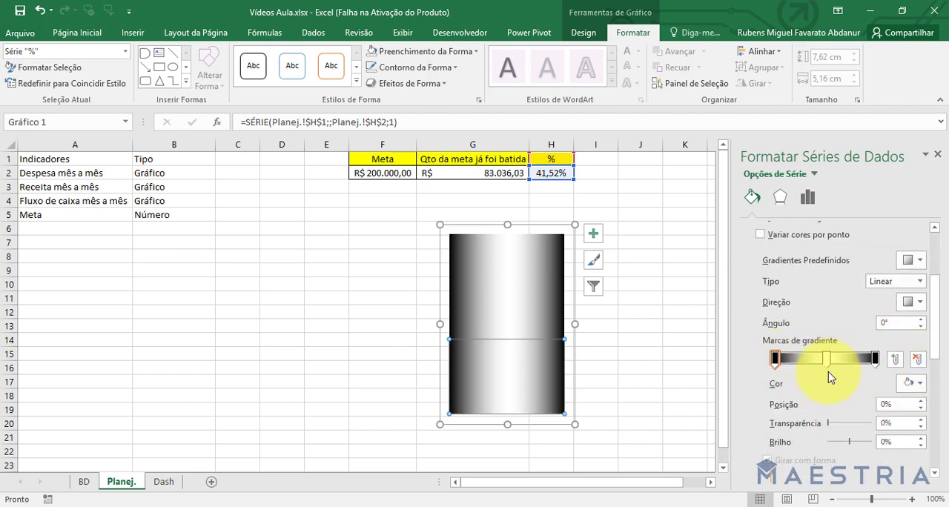
click(912, 383)
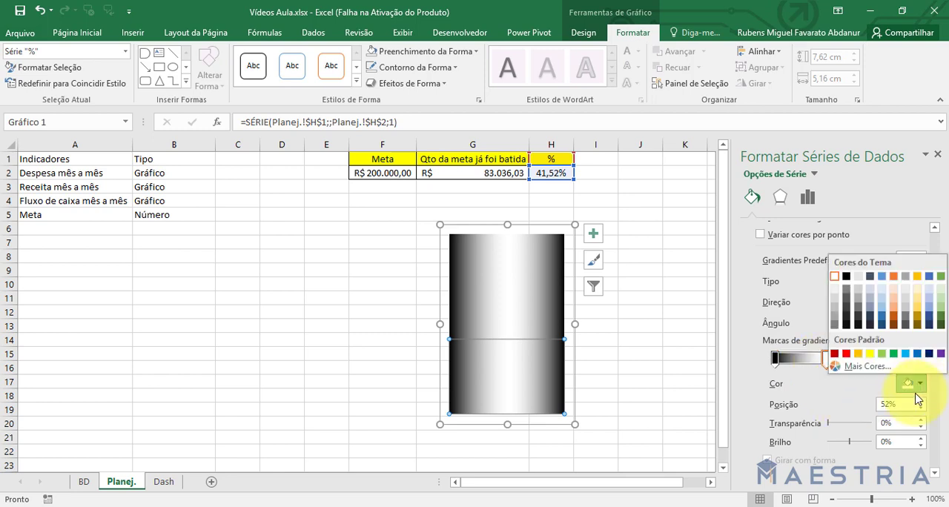
click(918, 355)
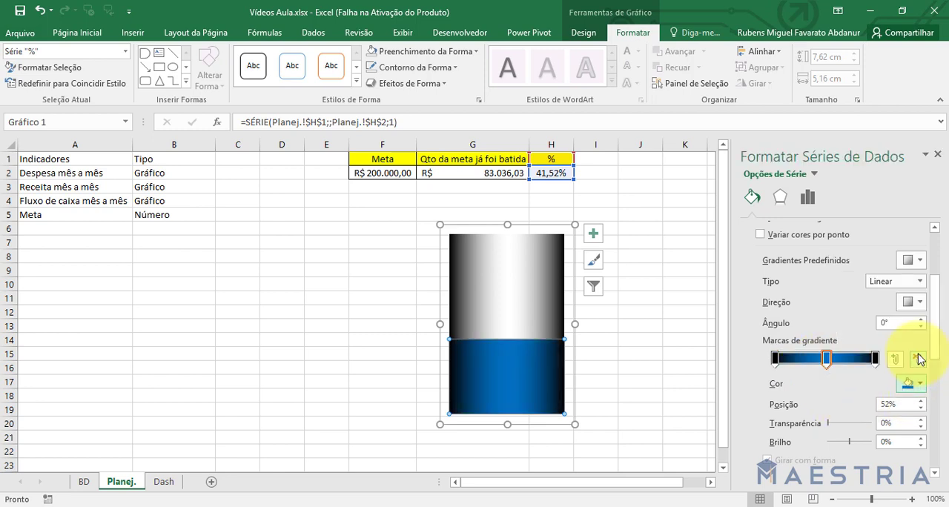
click(675, 366)
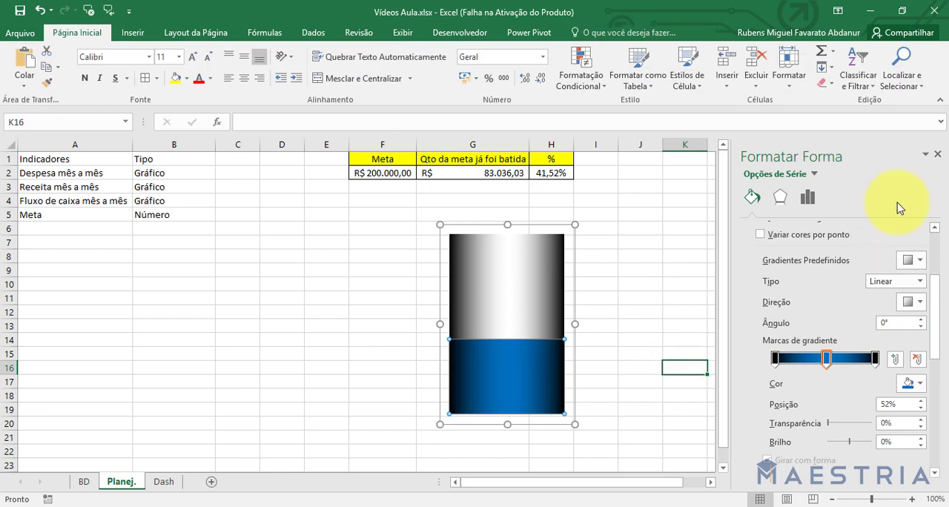
click(937, 154)
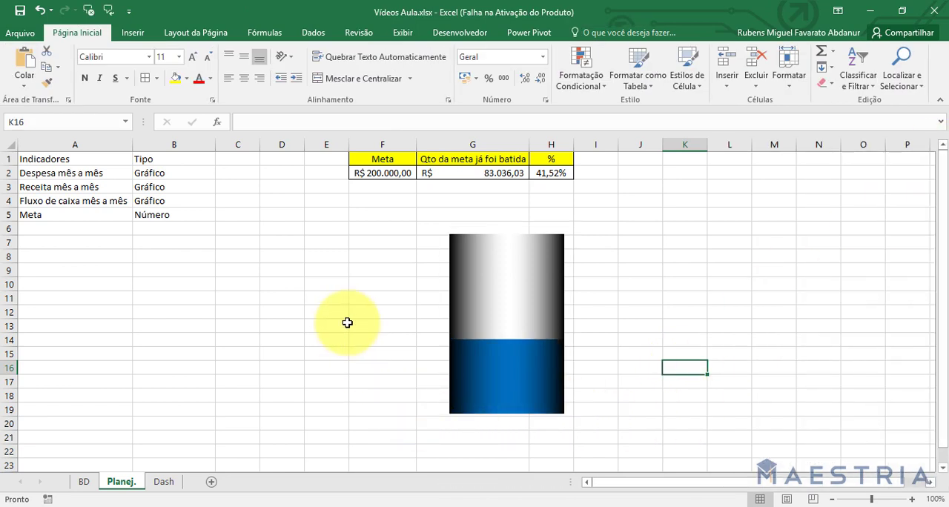
Move the gradient chart down by about one row, and deselect it.
click(462, 266)
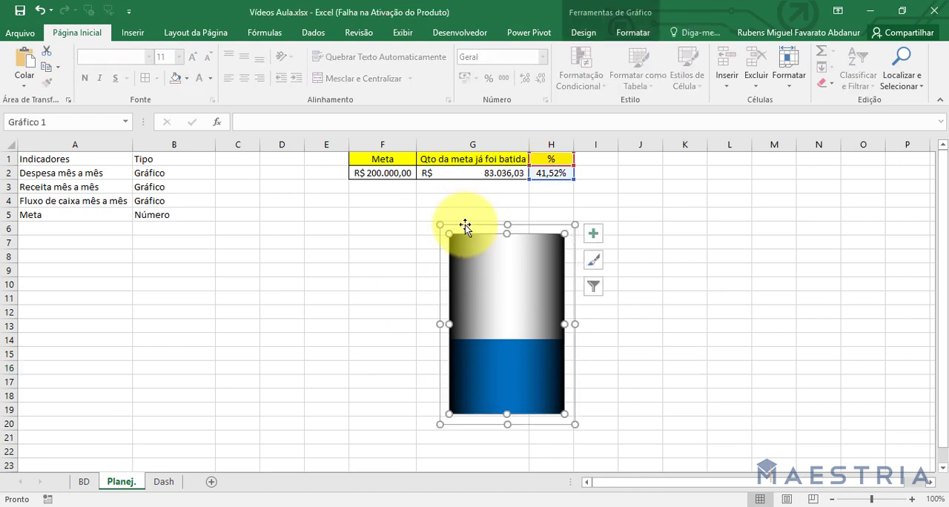
drag(465, 226, 465, 240)
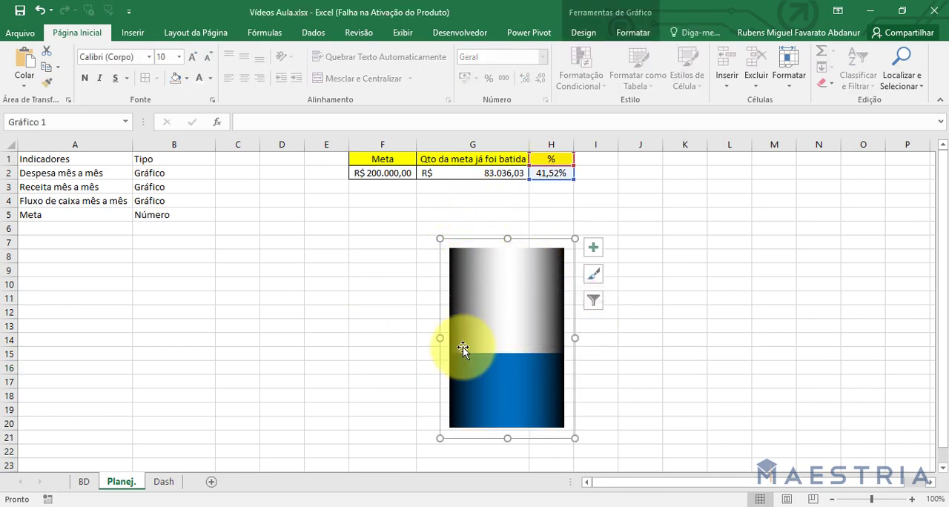
click(375, 407)
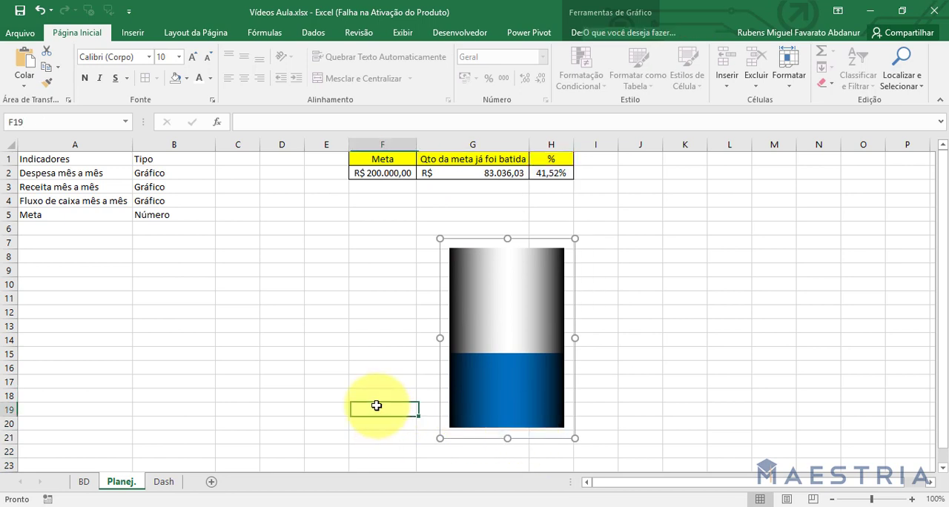
Draw a Flowchart Delay shape about 1.7 by 1.7 cm in the empty cells around column D, rows 6 to 9.
click(132, 33)
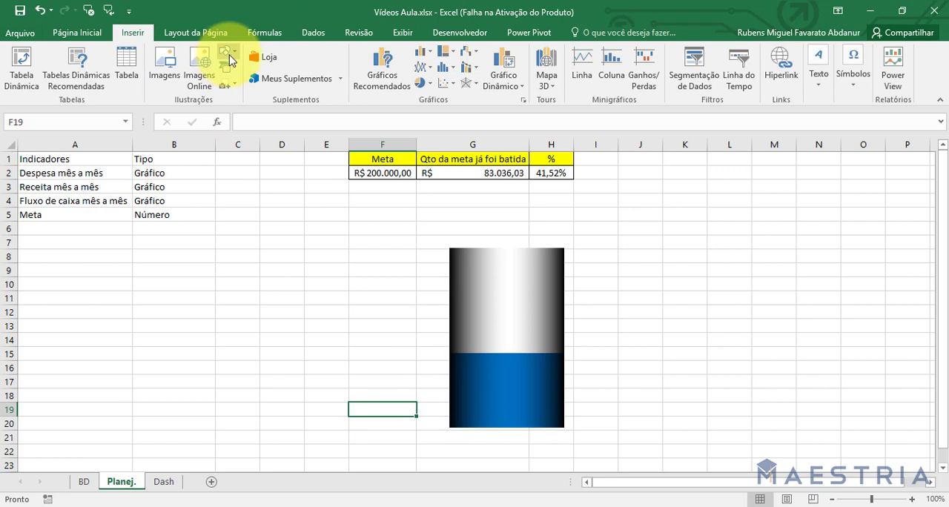
click(229, 56)
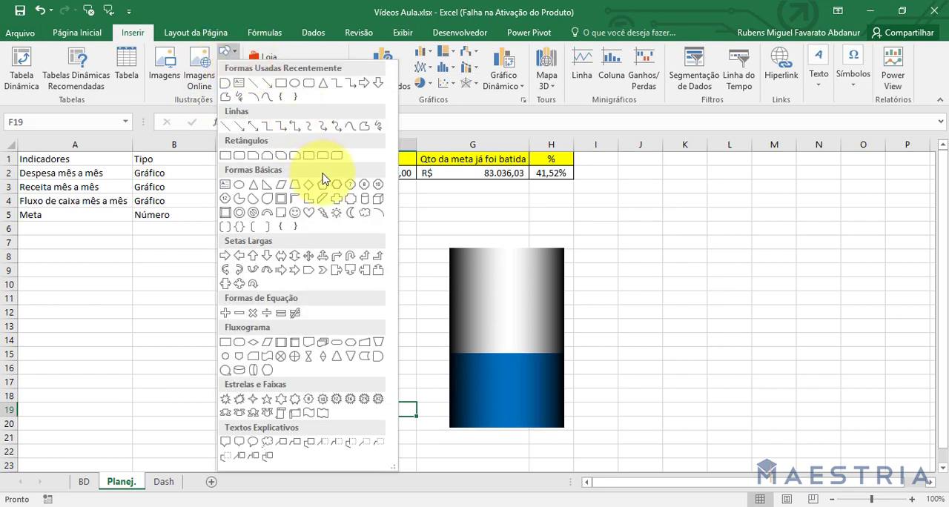
click(379, 358)
drag(266, 230, 311, 276)
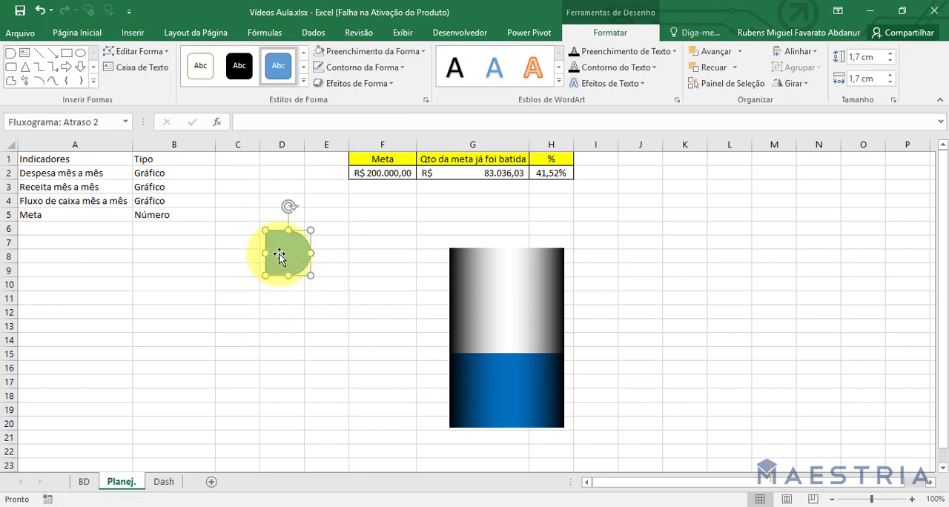
Rotate the delay shape so its curve faces up, stretch it to about 4.42 cm across, and fit it above the chart as a cap.
drag(278, 232, 565, 225)
click(674, 239)
click(504, 238)
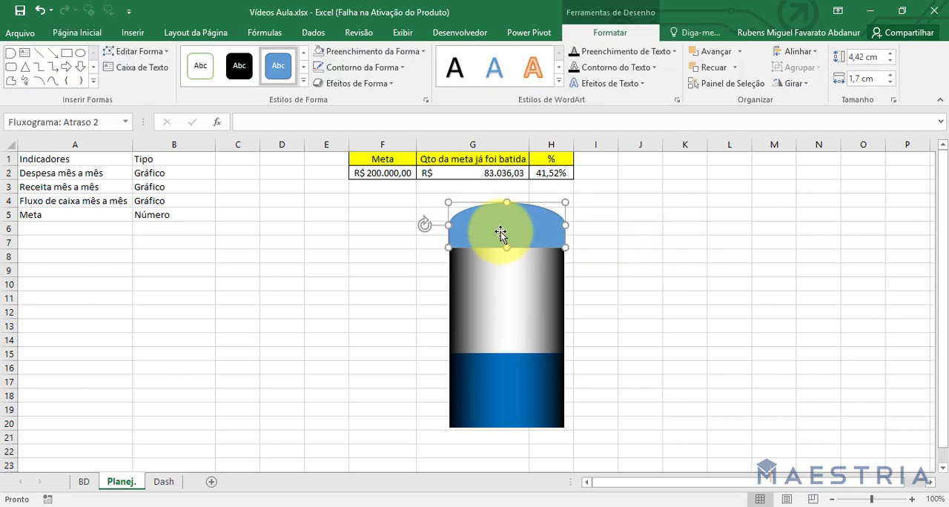
Fine-tune the cap shape's position so its sides line up with the chart column and its base meets the column's top edge.
drag(501, 234, 502, 231)
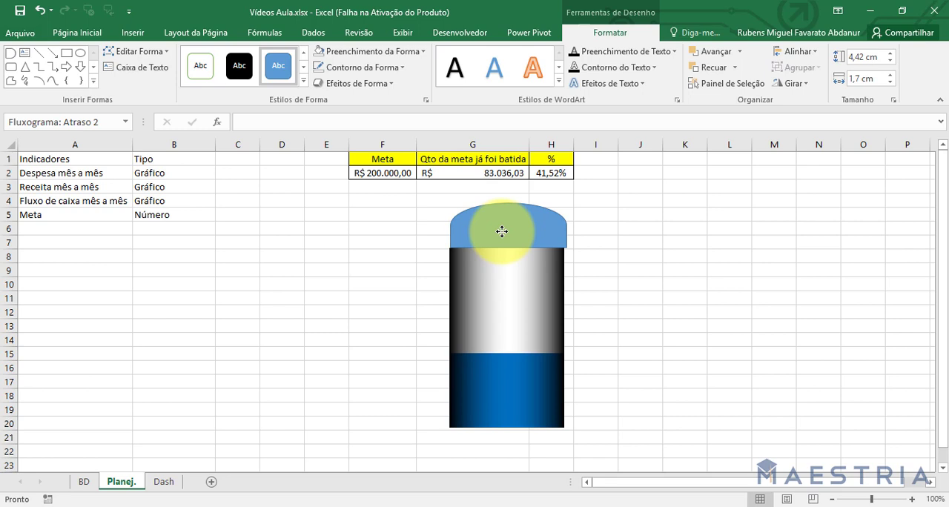
drag(502, 231, 500, 231)
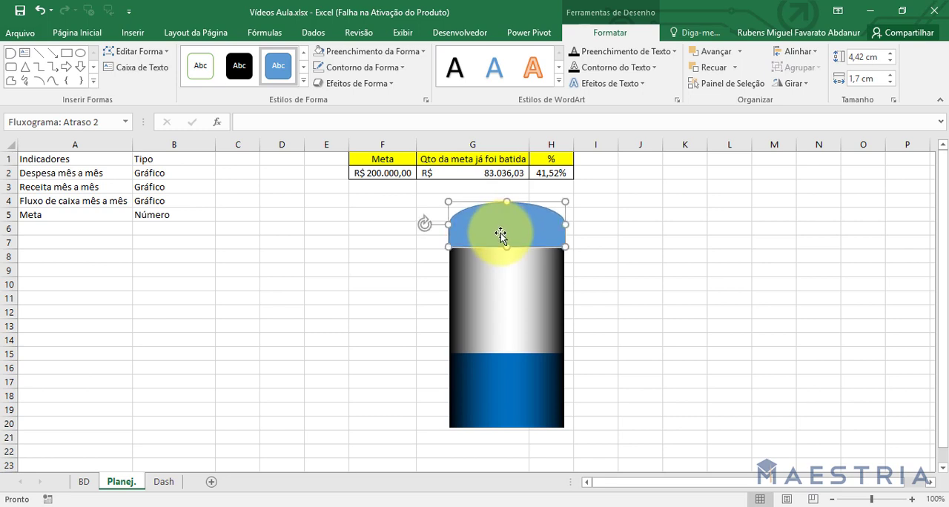
key(Down)
click(710, 272)
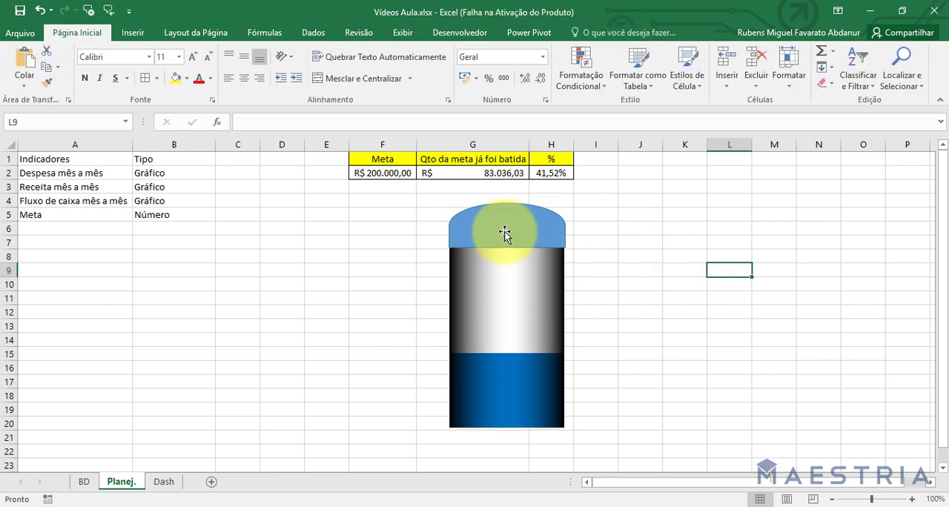
click(504, 230)
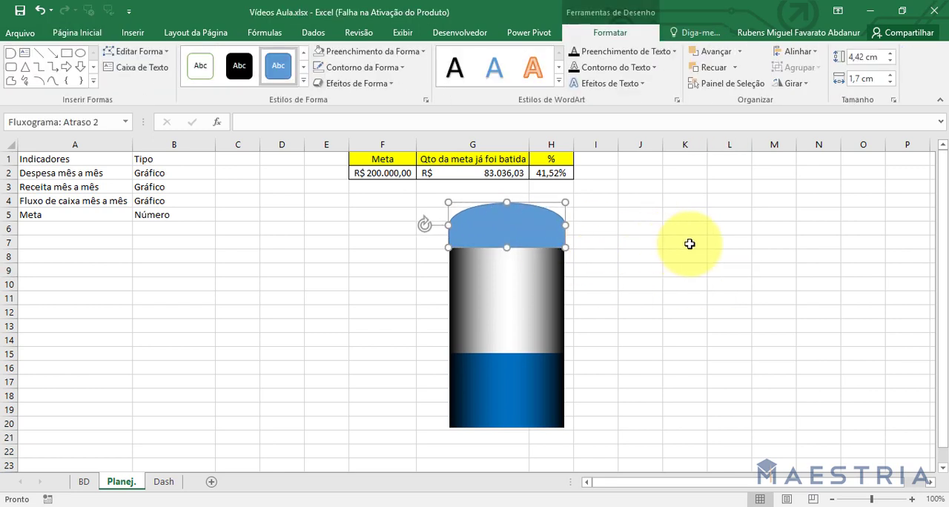
key(Up)
key(Up)
key(Up)
key(Up)
key(Down)
key(Down)
key(Down)
key(Down)
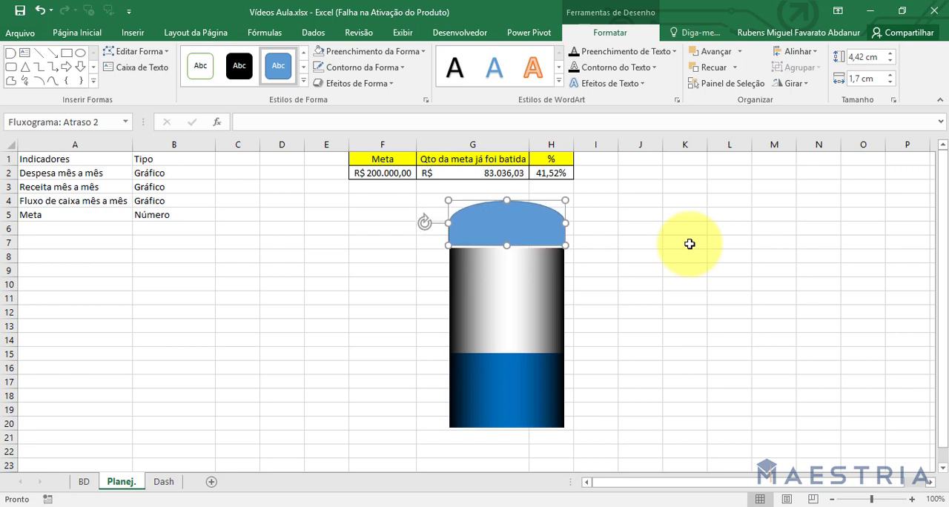
key(Down)
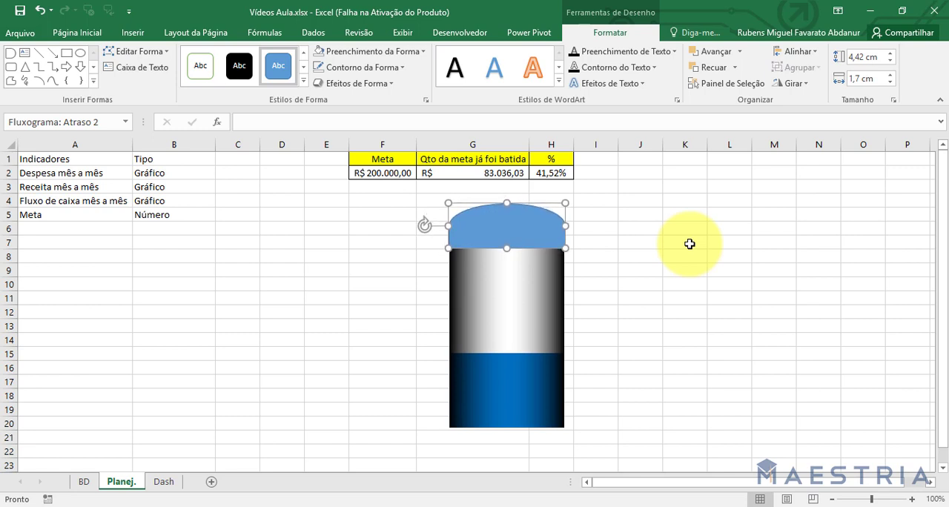
Nudge the cap shape slightly upward over the chart column, and deselect it to check the fit.
click(689, 244)
click(544, 236)
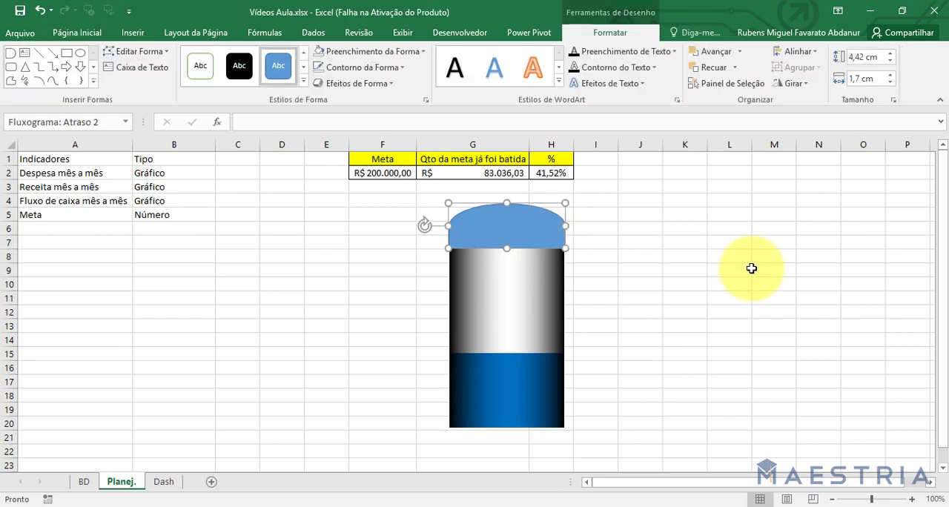
click(751, 268)
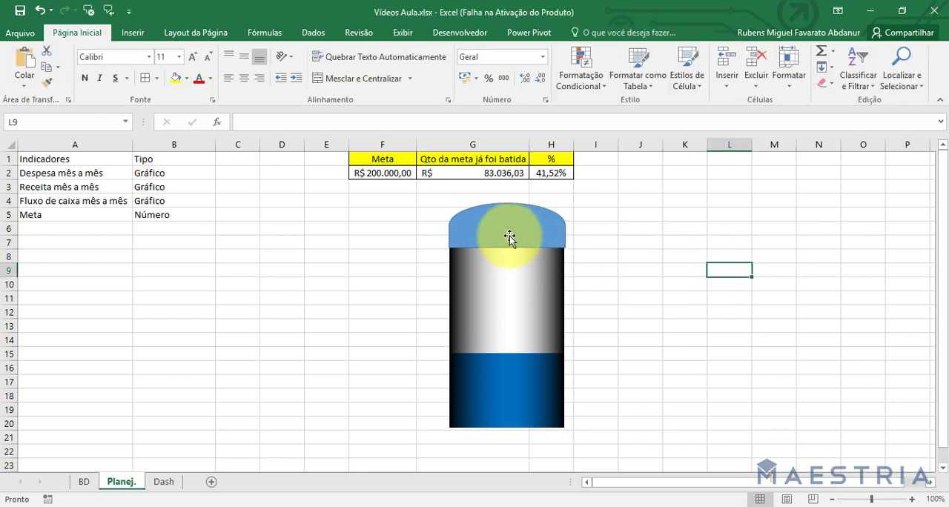
click(509, 236)
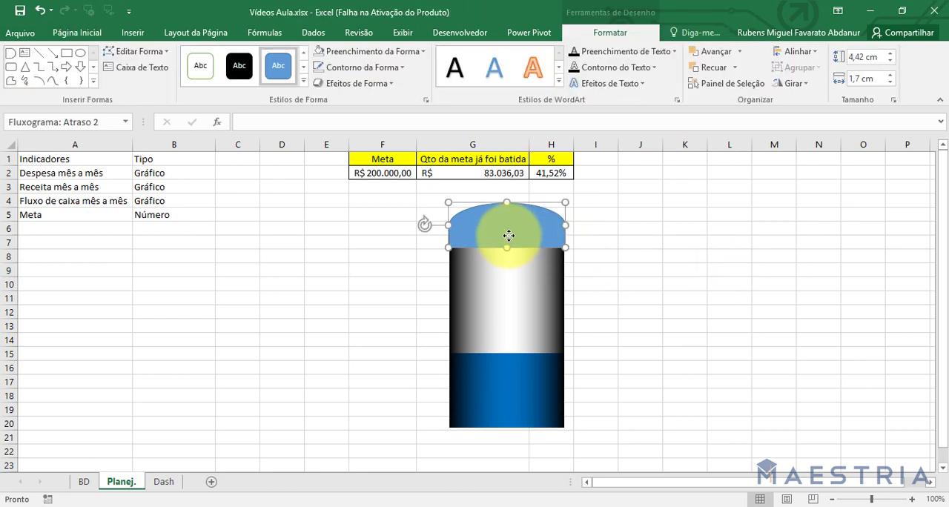
click(418, 239)
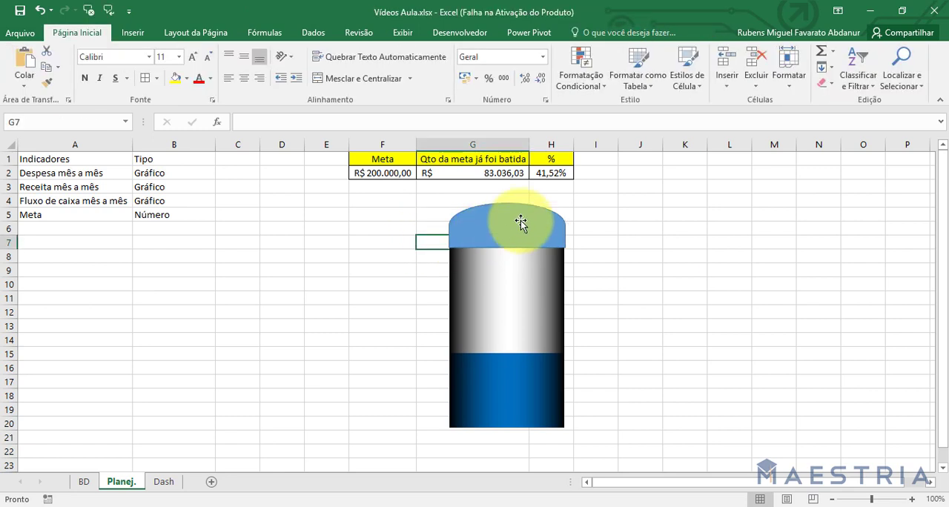
Reduce the cap shape's height to 4.39 cm and fine-tune its position so it matches the chart column's width.
click(522, 224)
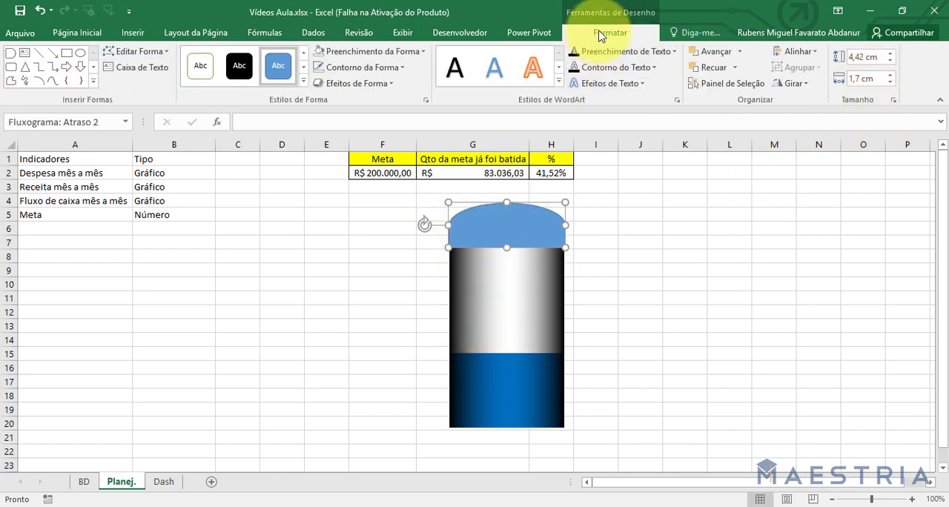
click(862, 57)
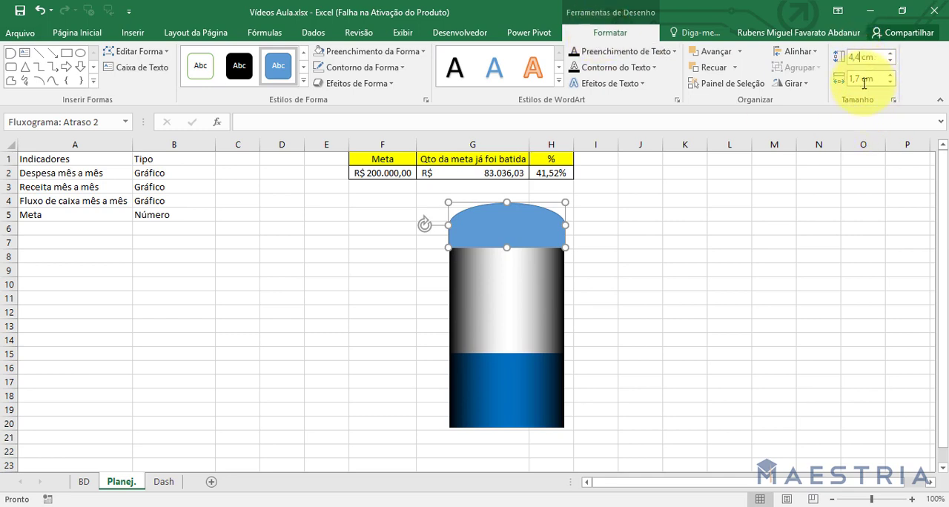
click(801, 242)
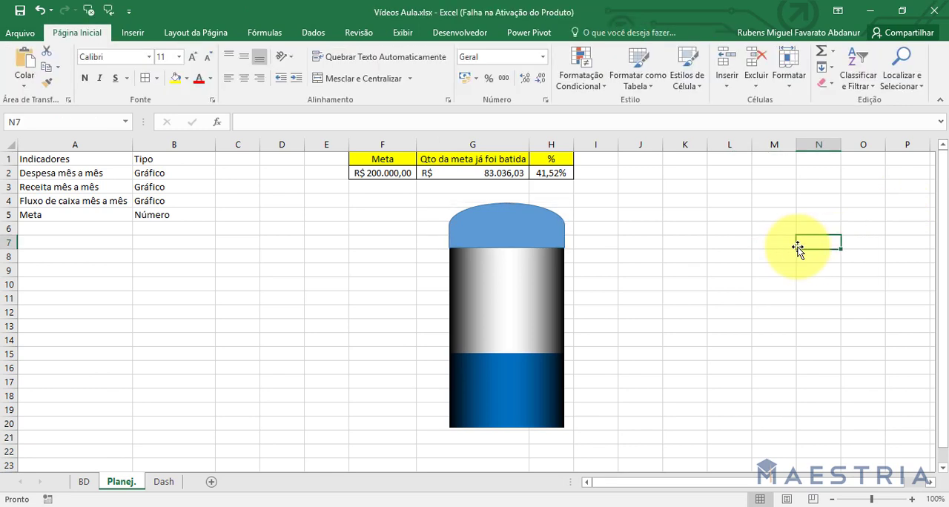
click(534, 224)
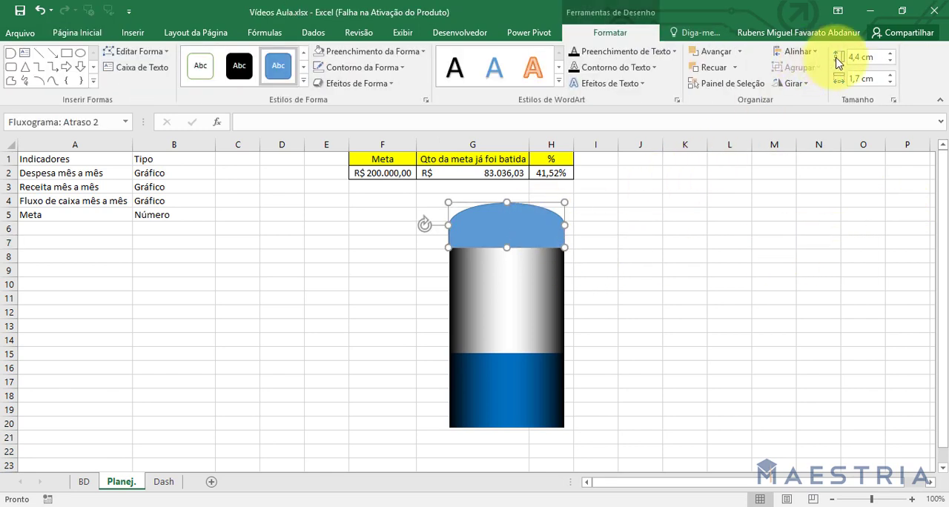
click(862, 58)
click(858, 58)
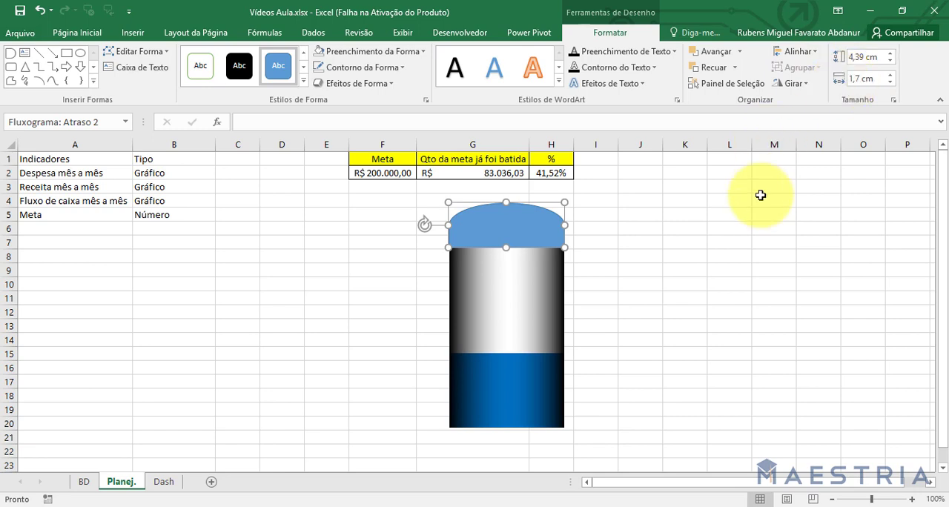
click(730, 201)
click(544, 230)
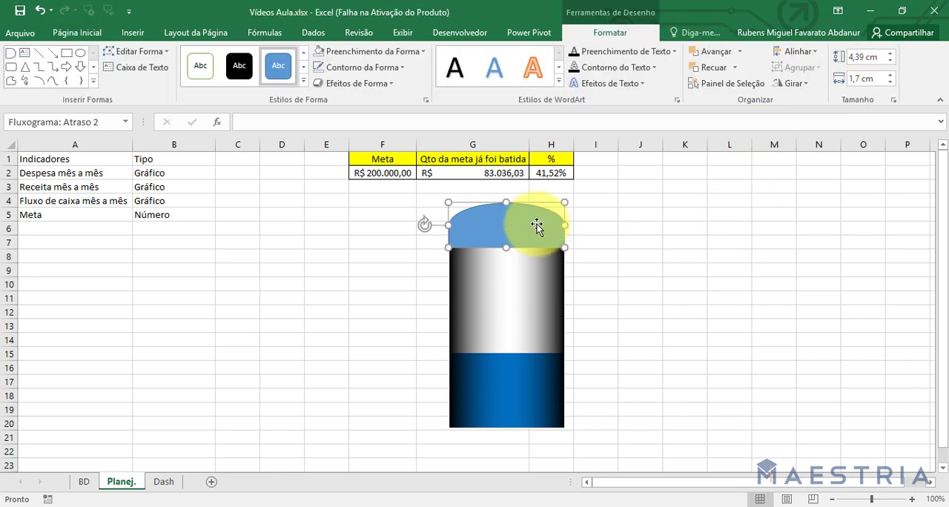
drag(537, 225, 537, 222)
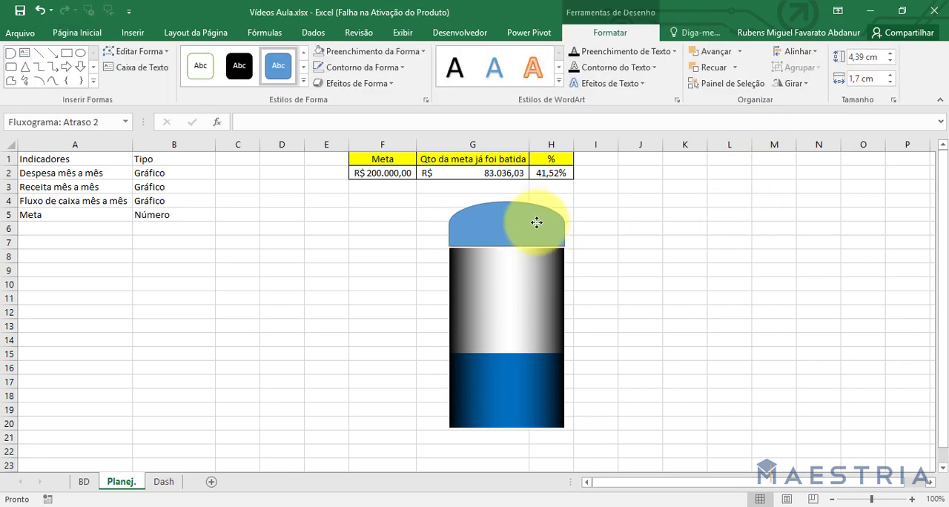
click(683, 224)
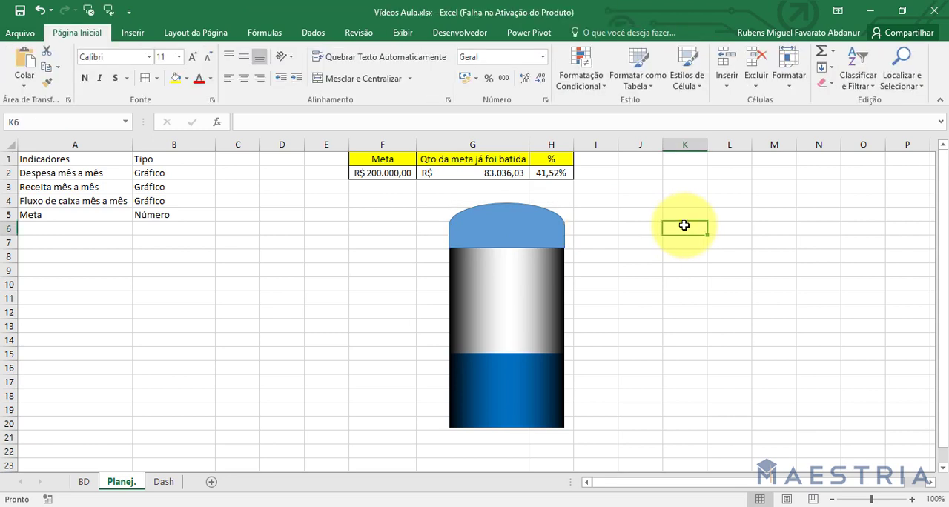
Open the cap shape's formatting options and switch its fill from solid to gradient.
click(507, 224)
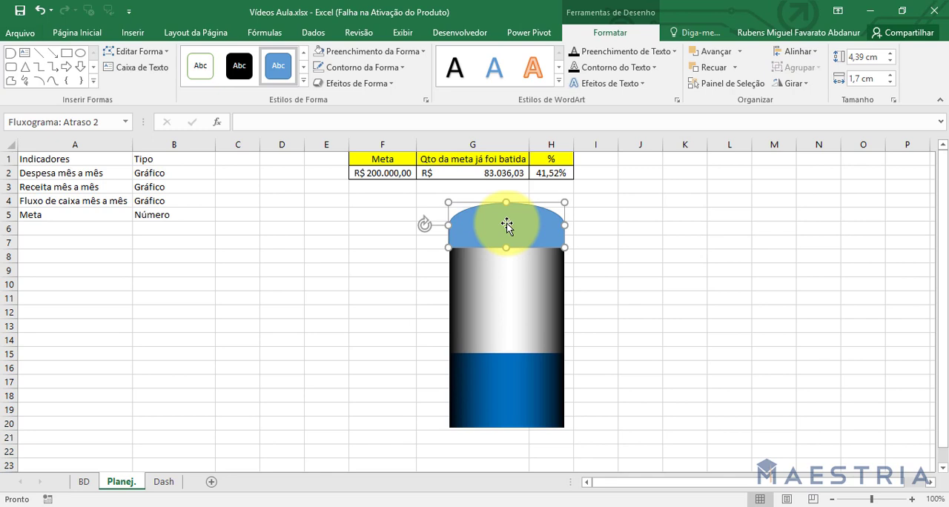
right_click(507, 224)
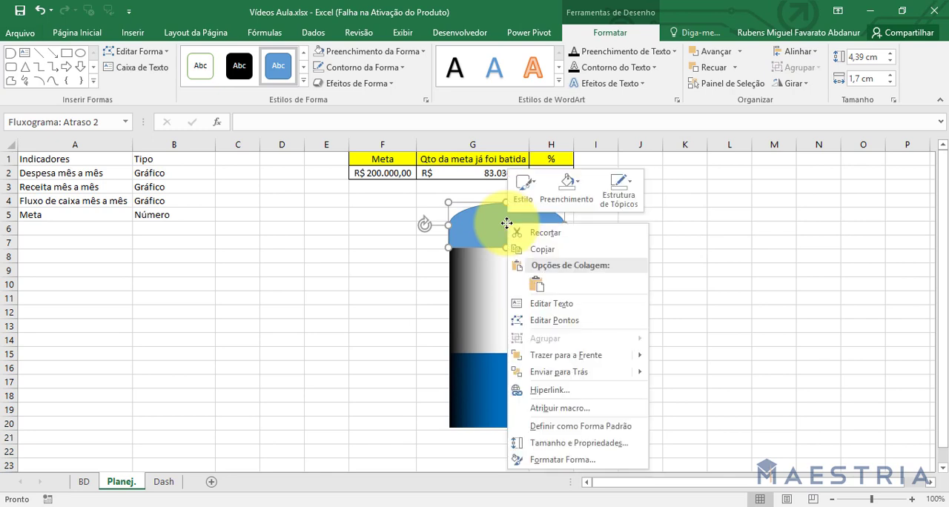
click(562, 460)
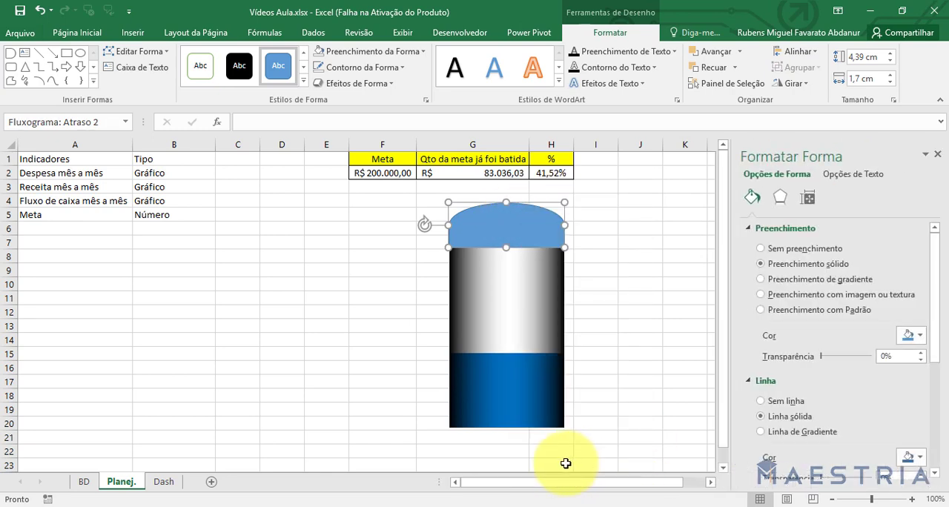
click(804, 292)
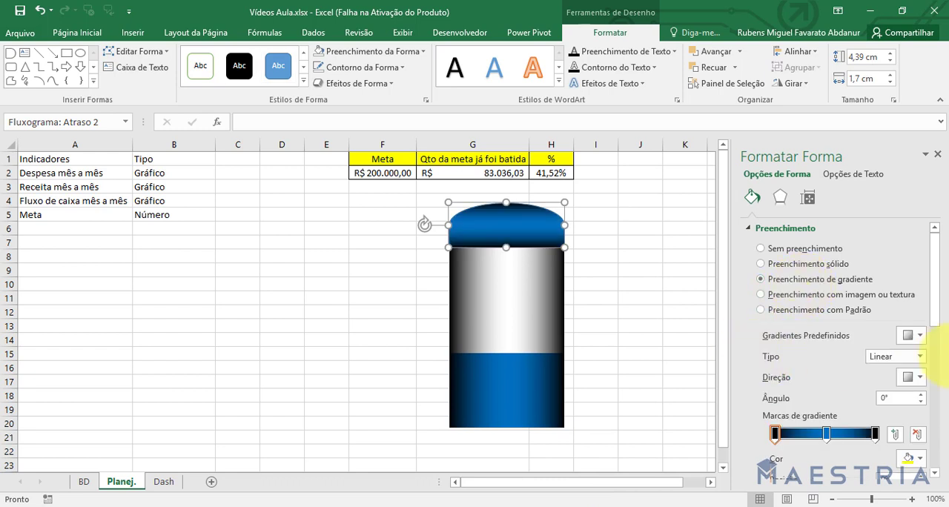
Recolour the cap's middle gradient stop to dark grey, the black theme colour at 35% brightness.
drag(943, 312, 943, 351)
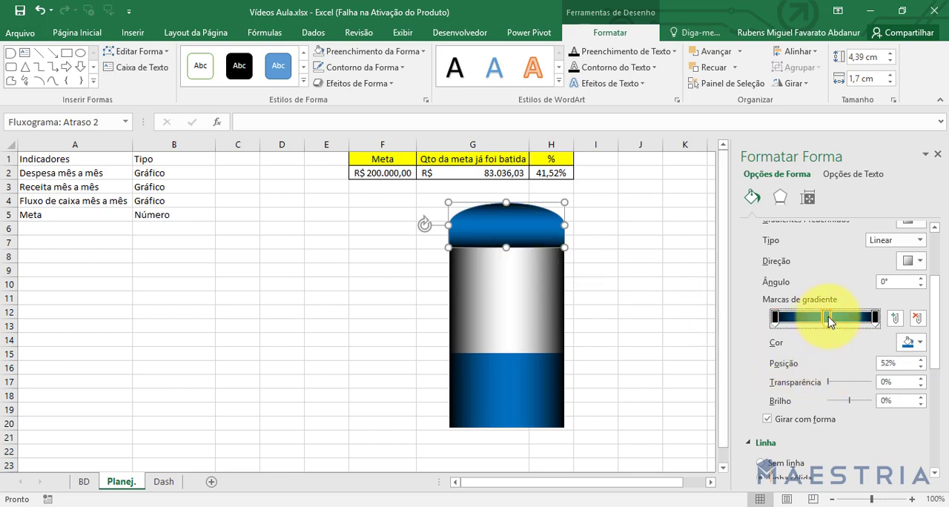
click(913, 343)
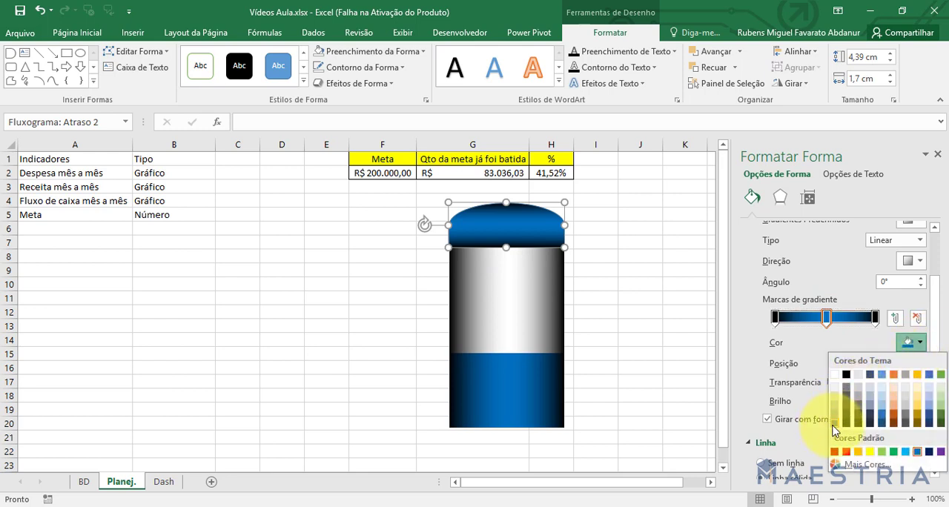
click(846, 401)
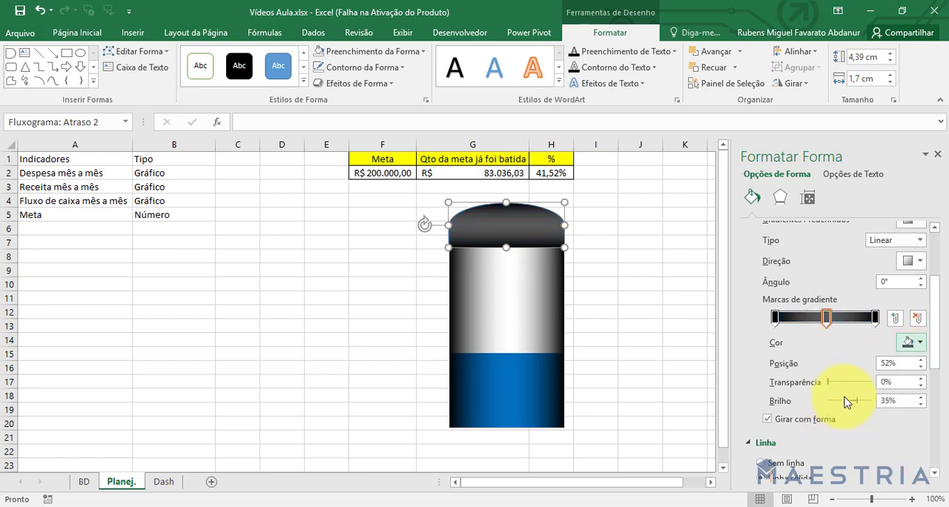
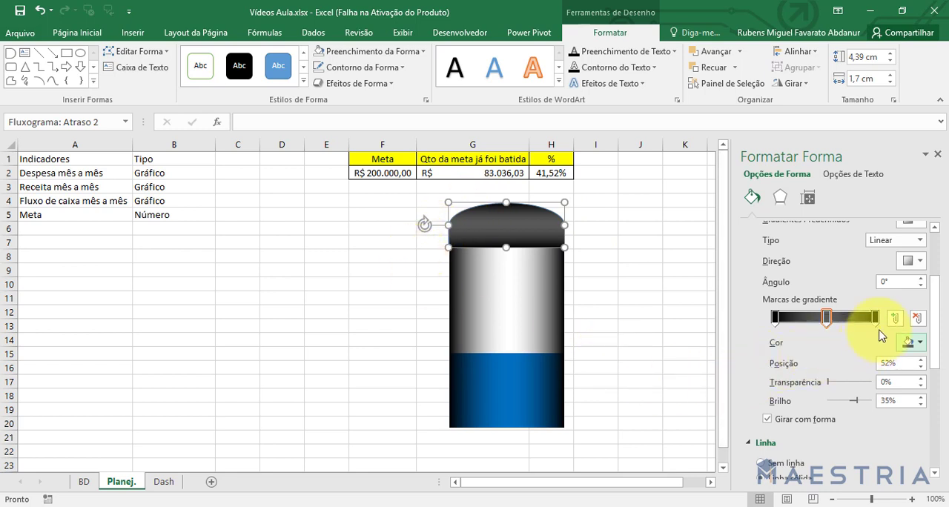
Set the cap shape's linear gradient direction to Linear Inferior and deselect the shape.
click(915, 263)
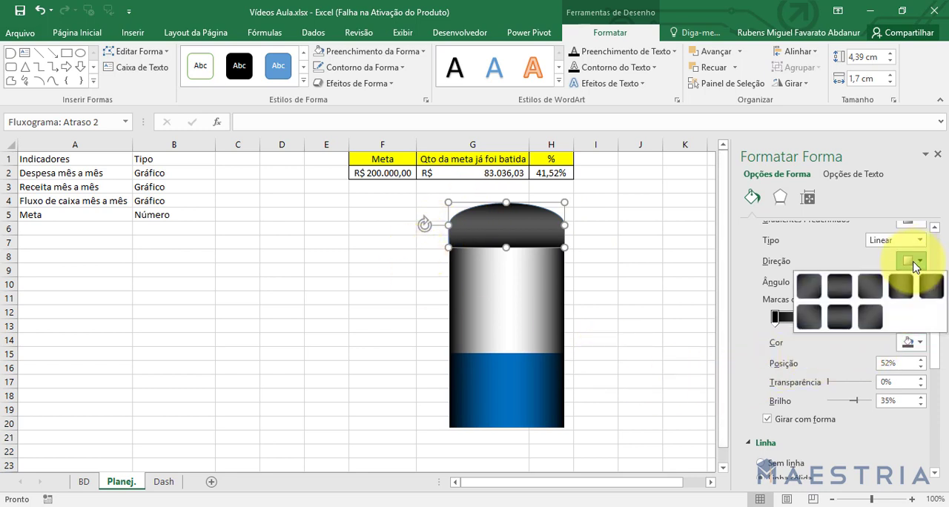
click(845, 295)
click(660, 310)
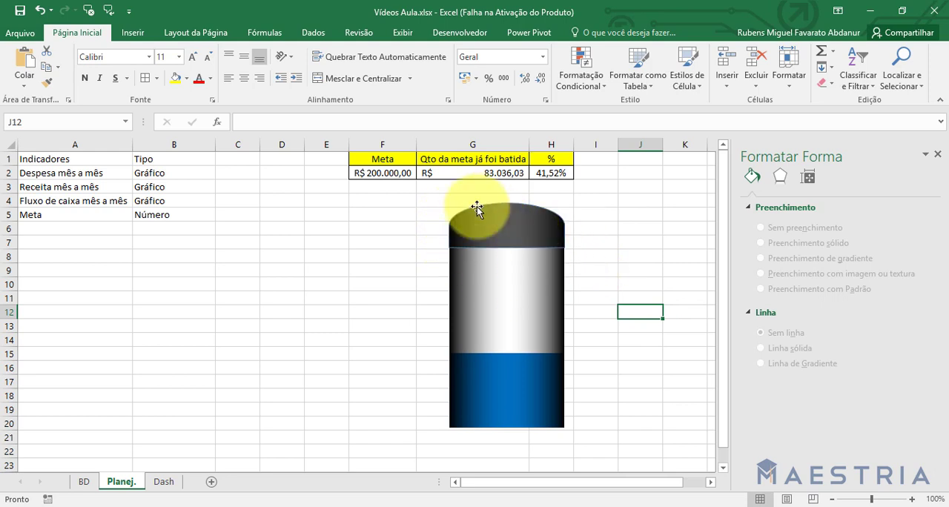
Remove the cap shape's outline and nudge it down to close the gap above the chart column.
click(489, 227)
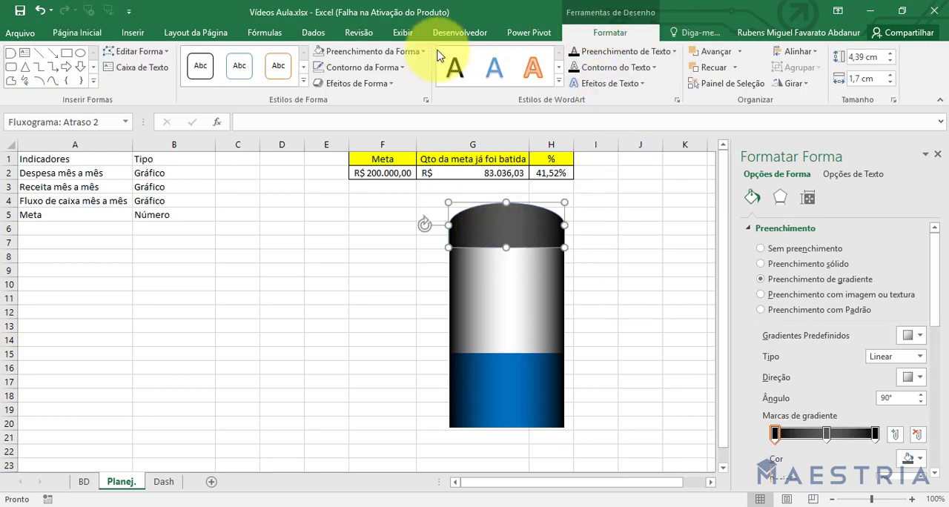
click(375, 67)
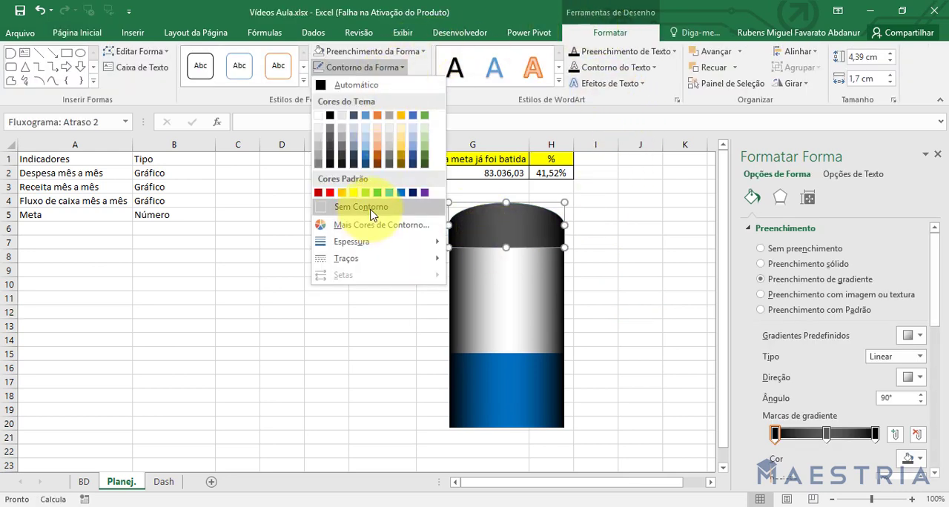
click(369, 210)
click(377, 279)
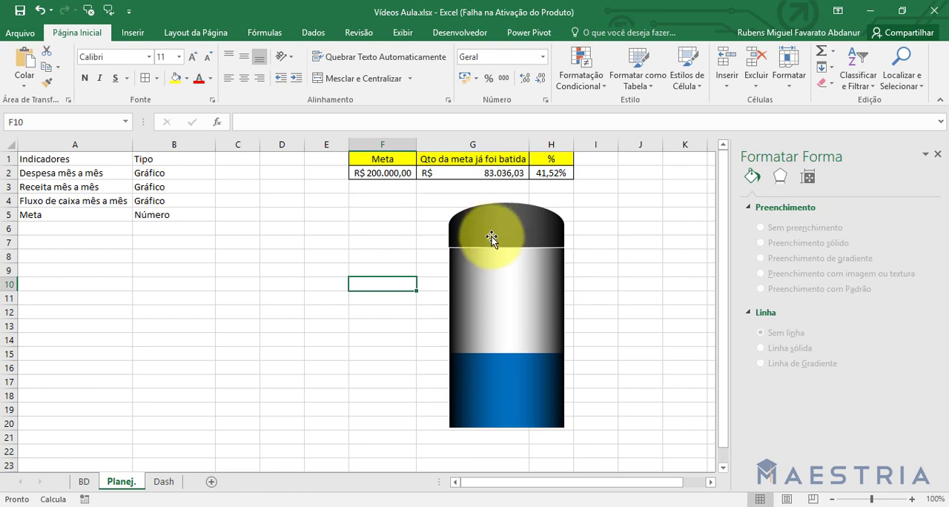
click(538, 226)
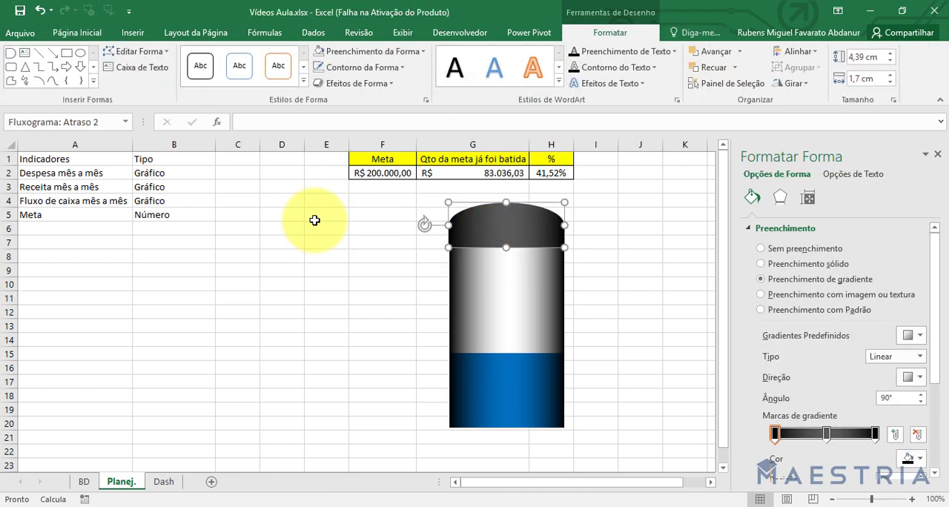
drag(315, 220, 315, 223)
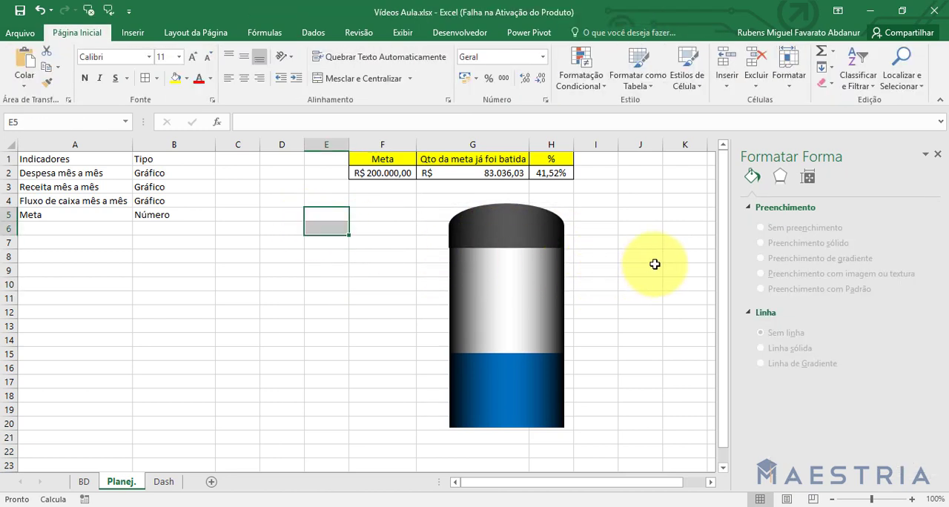
Duplicate the cap, rotate the copy 180 degrees, and place it against the base of the chart column.
click(501, 228)
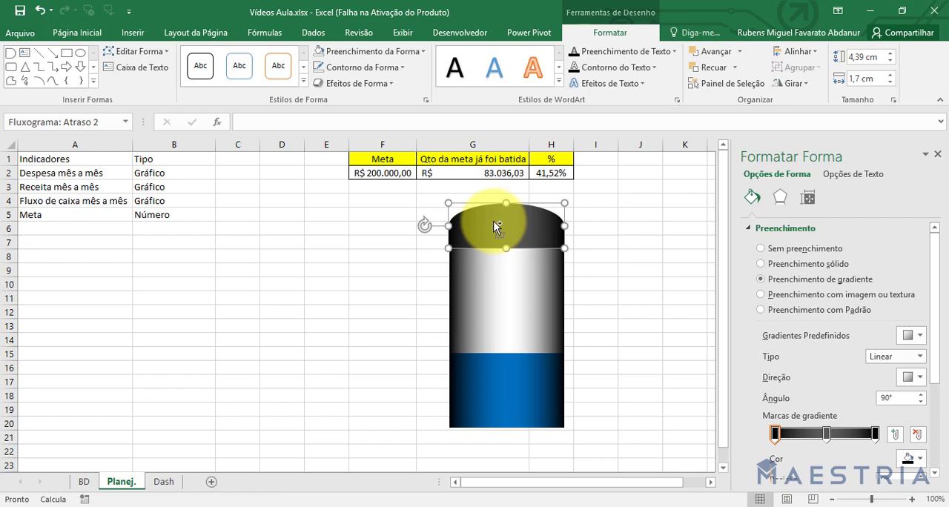
drag(497, 227, 300, 226)
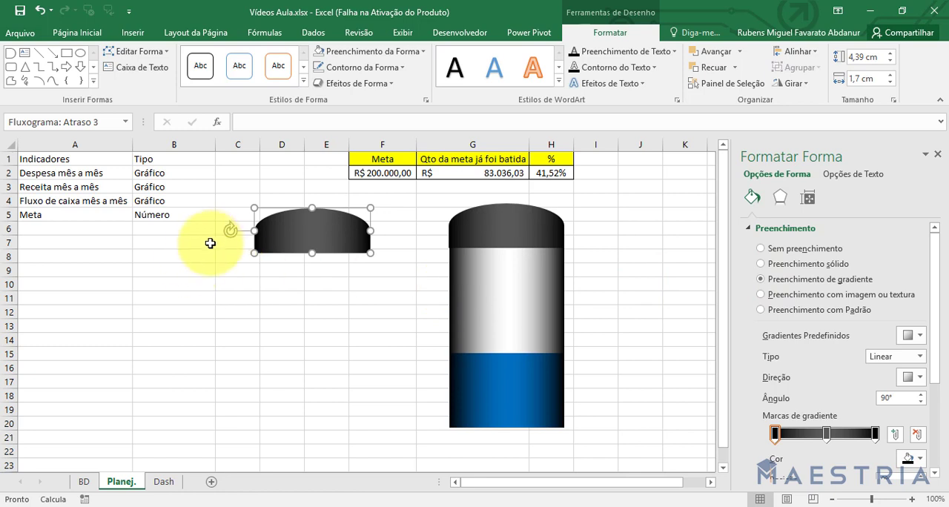
drag(227, 232, 419, 234)
drag(334, 239, 521, 411)
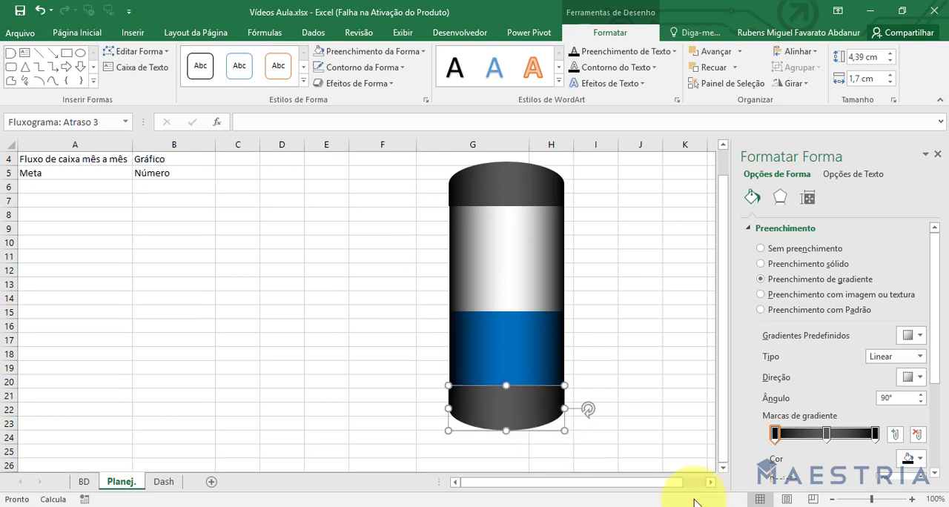
click(681, 354)
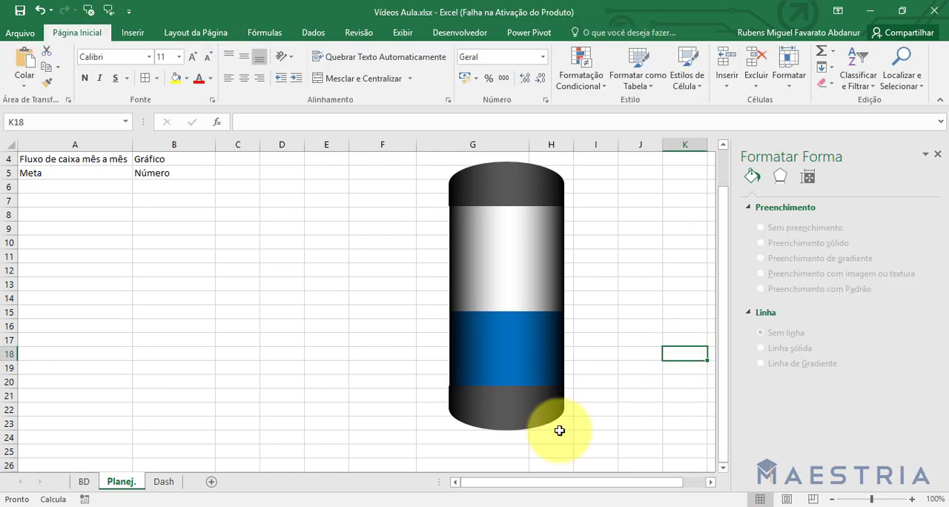
Reduce the bottom cap's height to 4.37 cm and nudge it sideways until its edges align with the column.
click(515, 421)
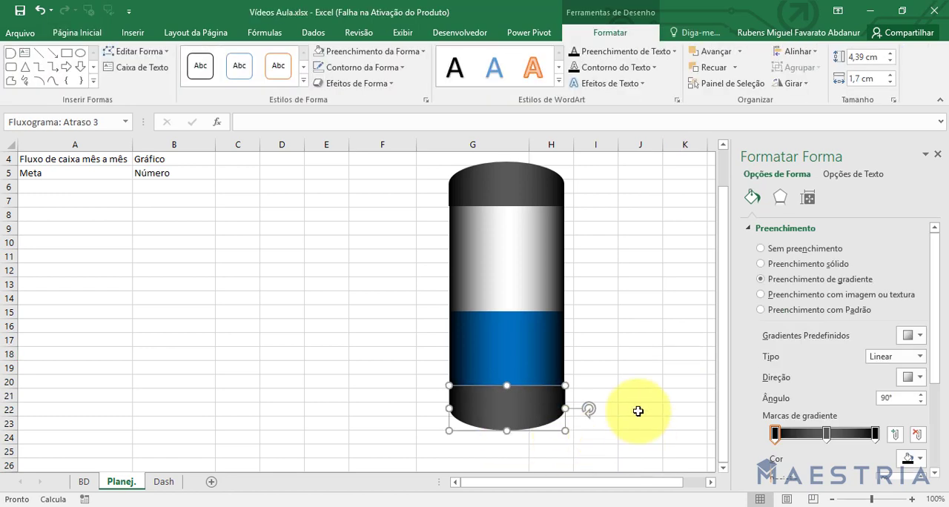
click(621, 339)
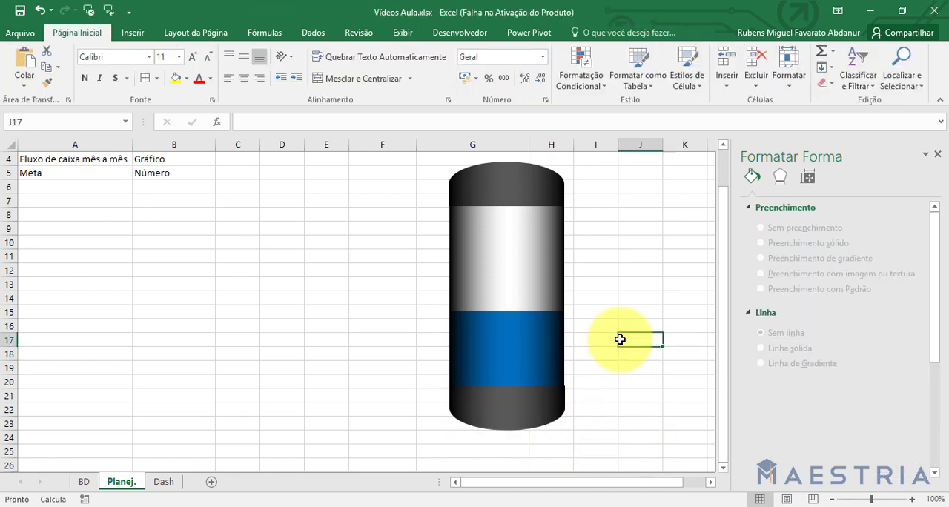
click(522, 412)
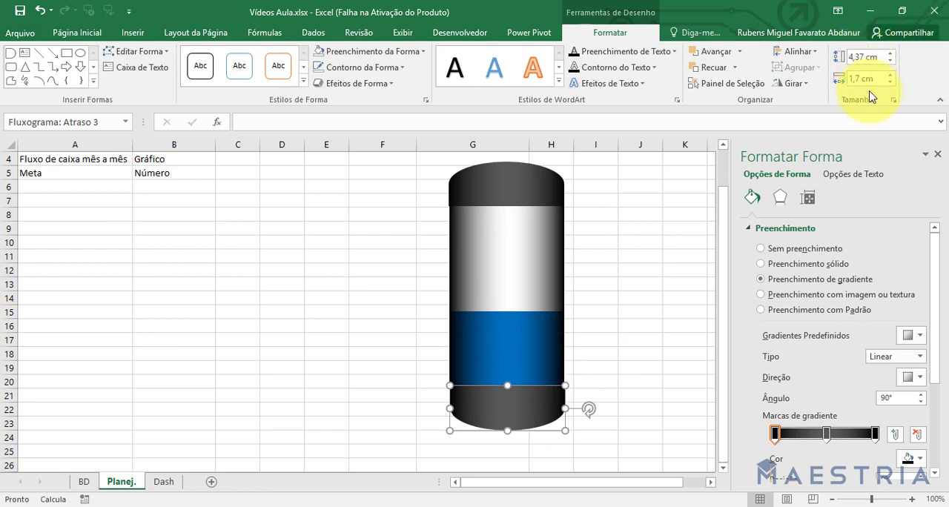
click(683, 297)
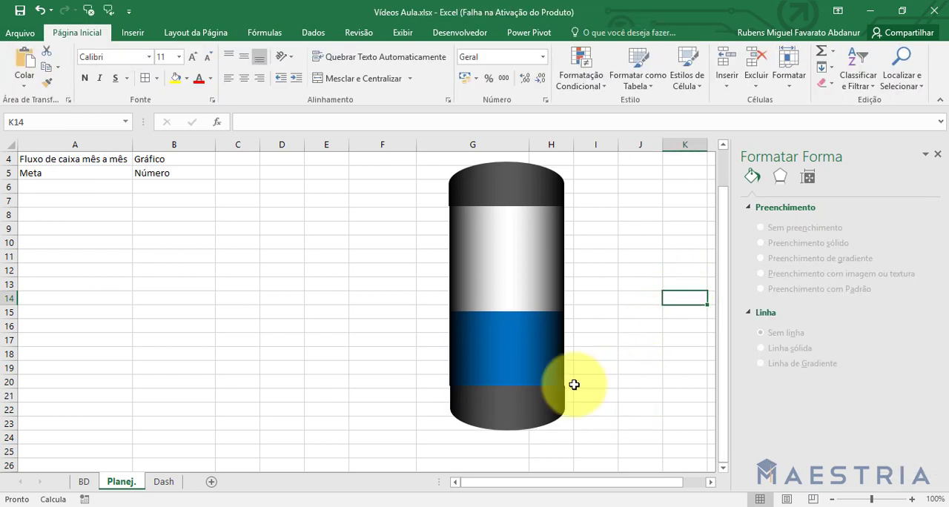
click(532, 407)
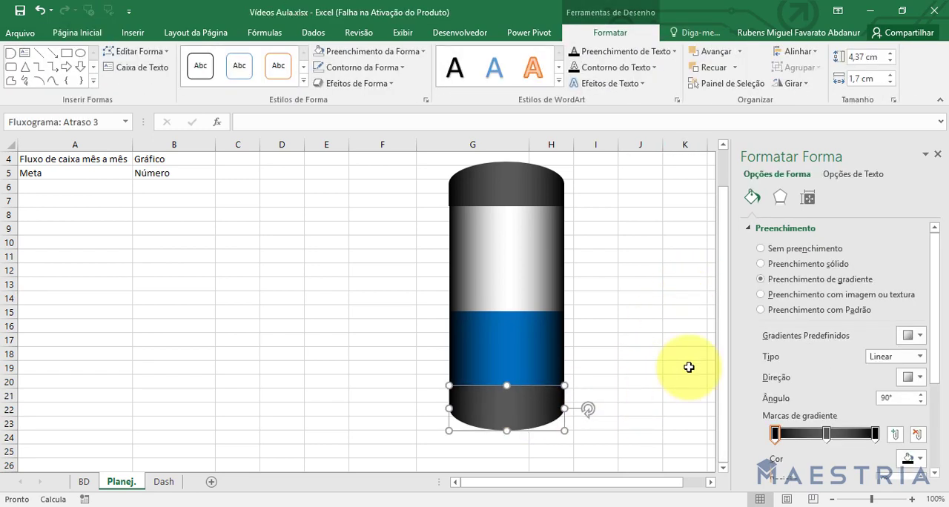
click(689, 367)
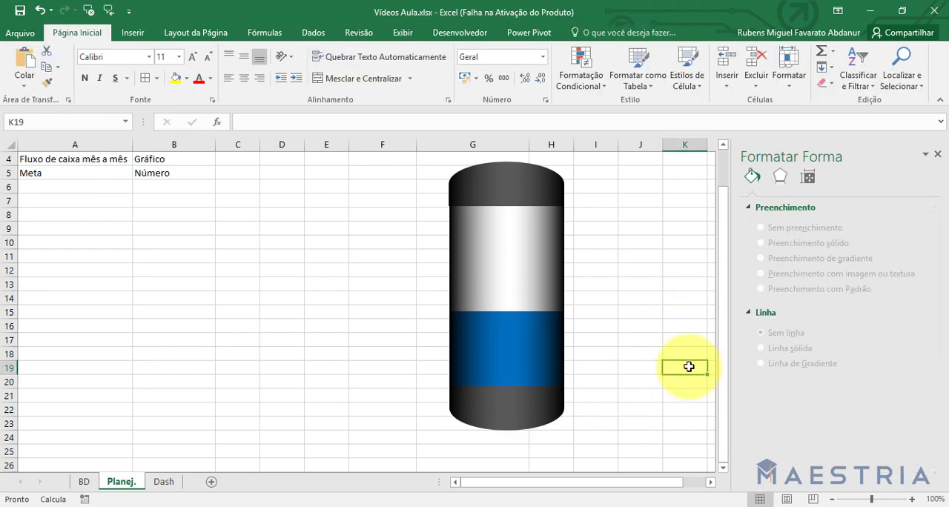
Set the top cap's height to 4.37 cm and nudge it into alignment with the chart column.
click(486, 185)
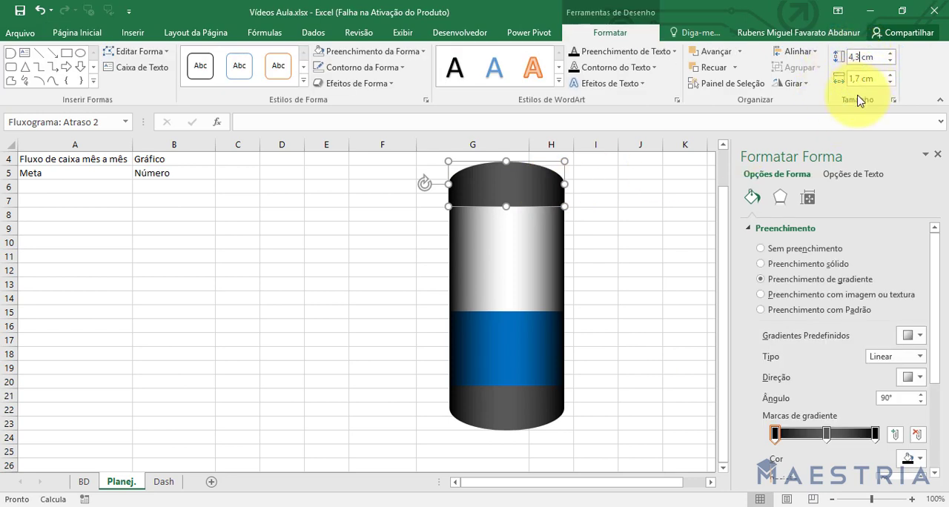
click(672, 242)
click(557, 191)
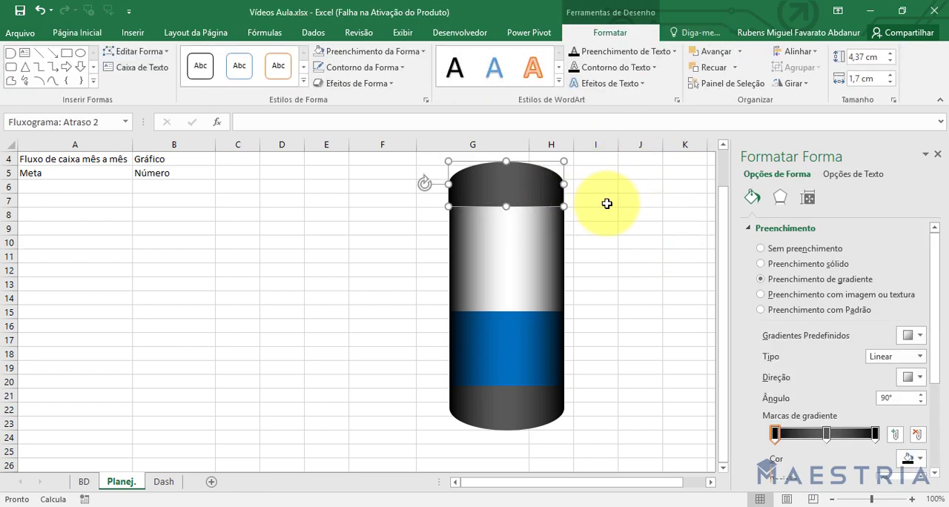
click(646, 230)
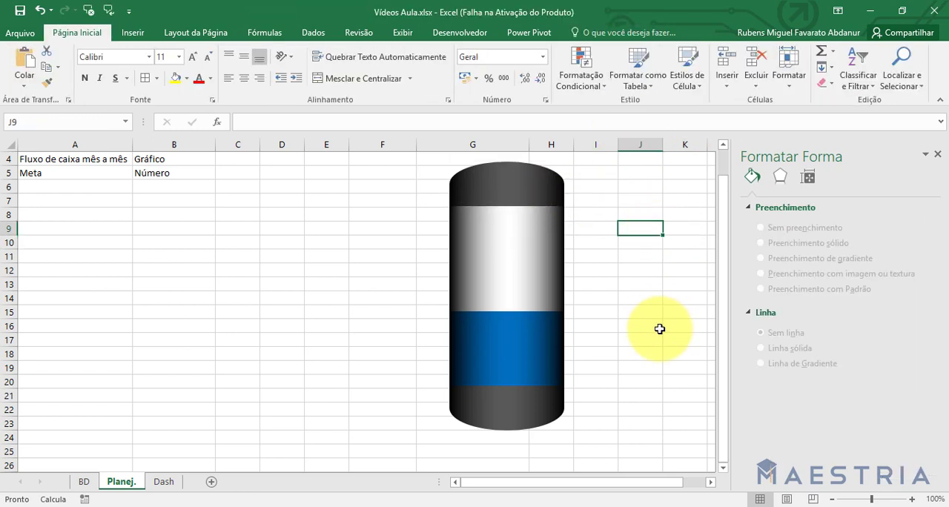
click(383, 300)
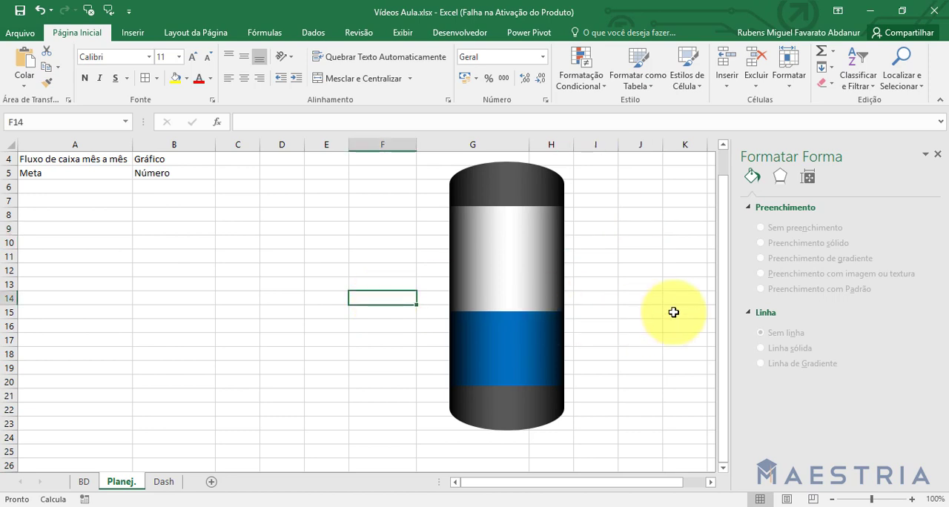
Group the top cap, the chart and the bottom cap into a single object.
drag(729, 250, 726, 234)
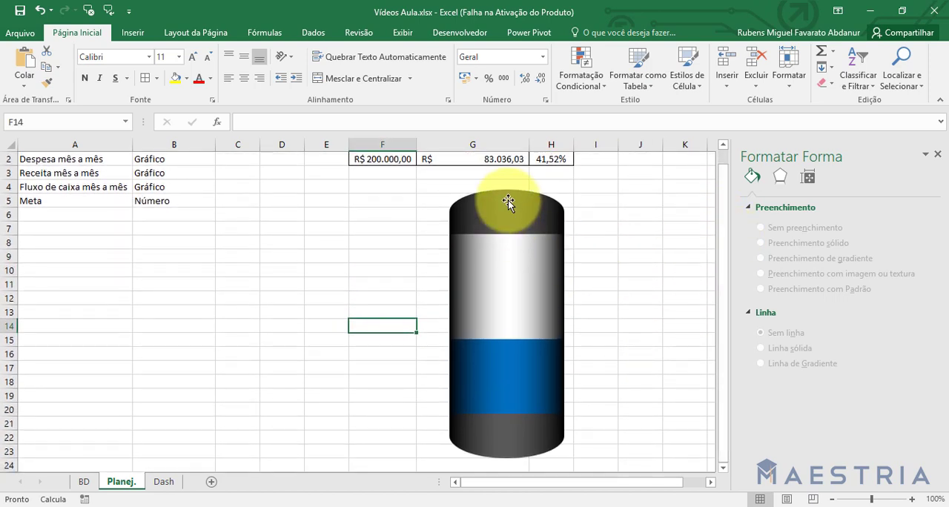
click(508, 221)
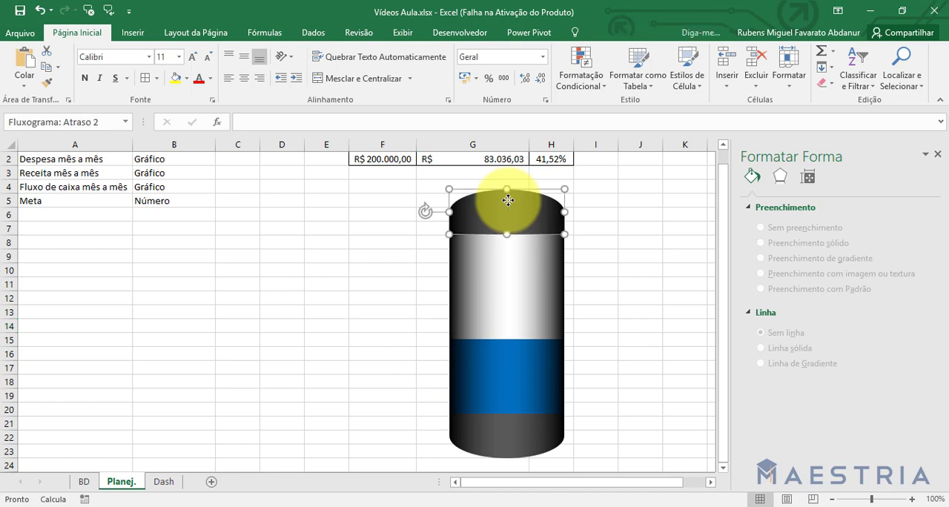
ctrl+click(470, 277)
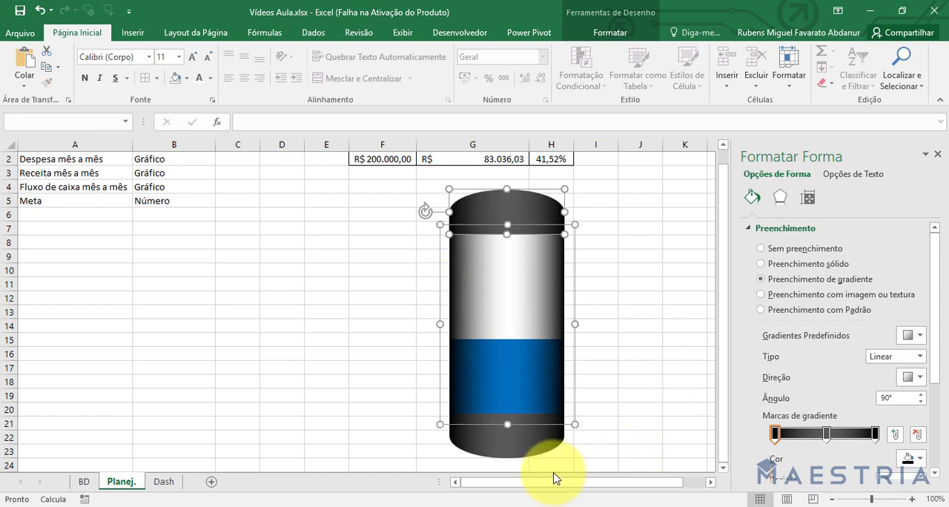
ctrl+click(532, 454)
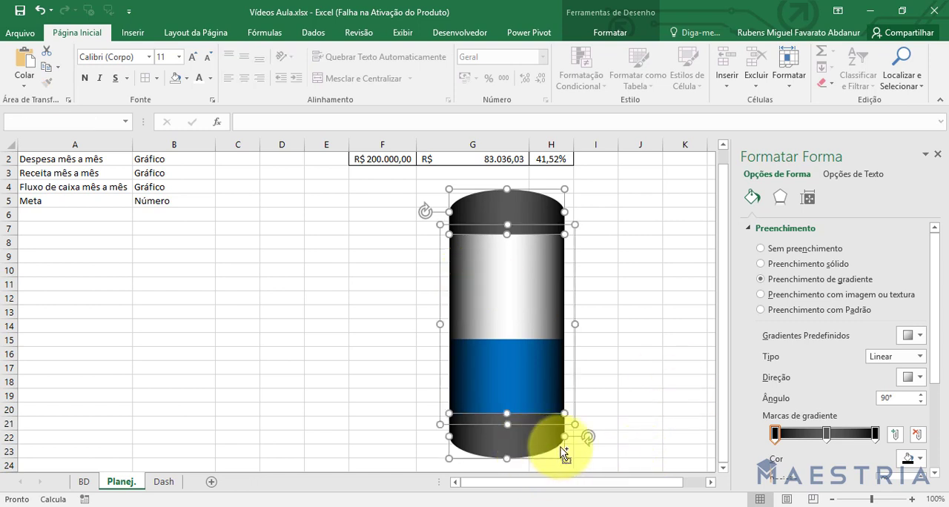
click(626, 33)
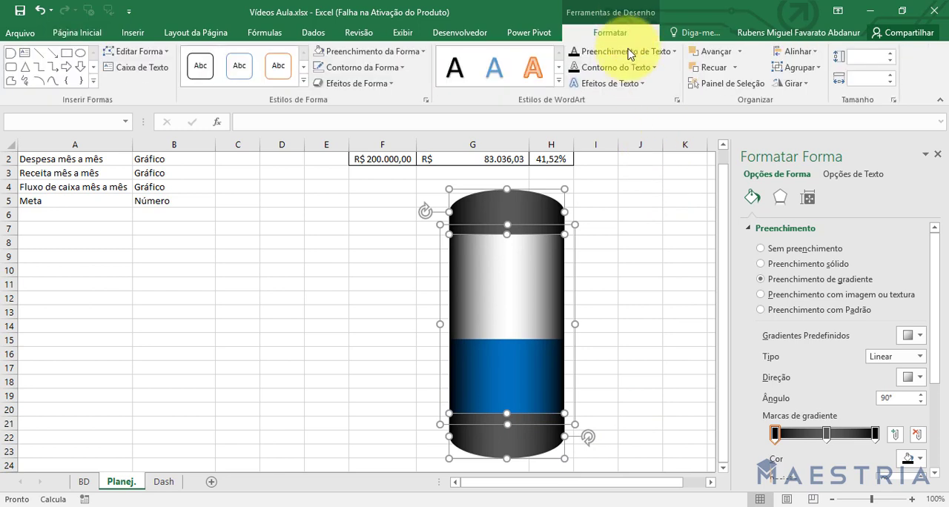
click(814, 71)
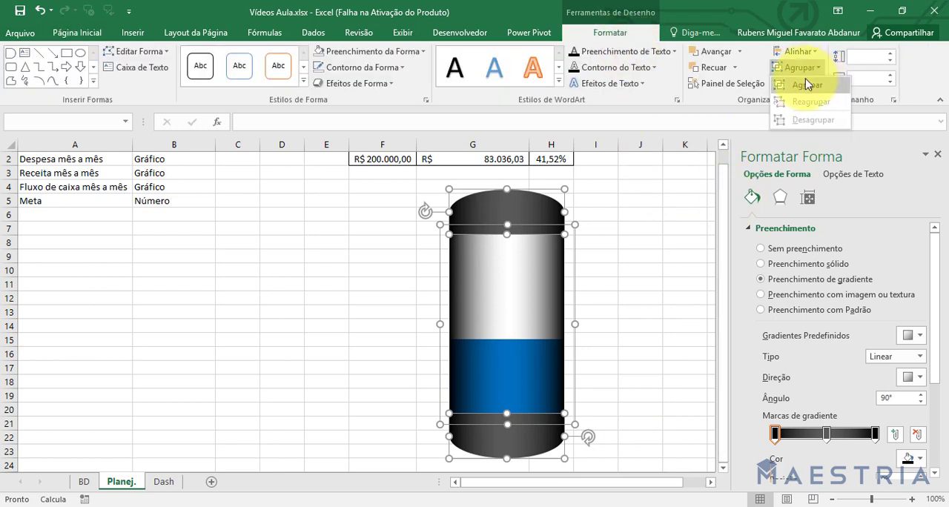
click(805, 79)
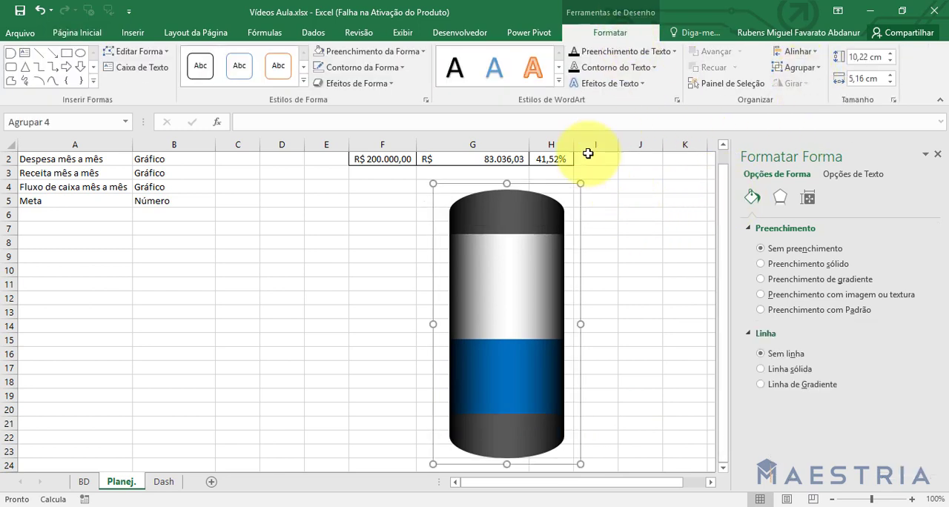
click(665, 383)
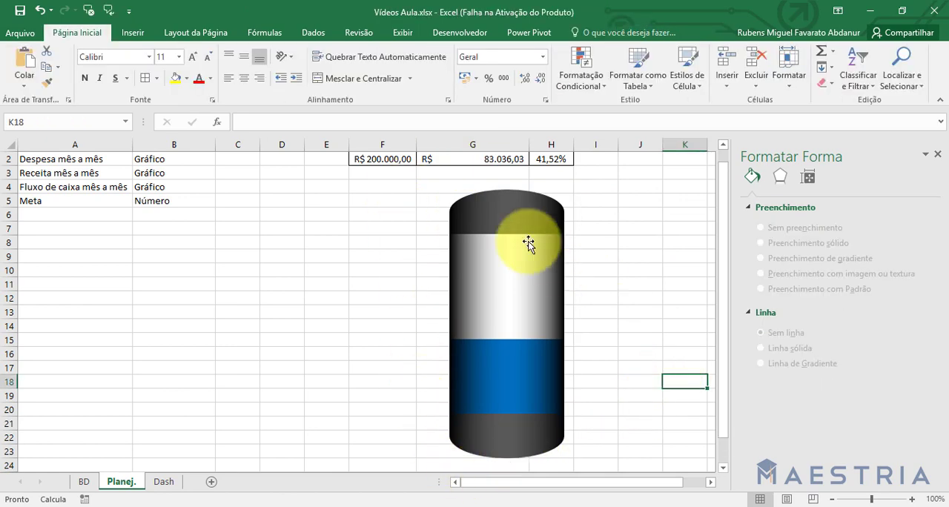
Cut the grouped cylinder from Planej. and paste it on the Dash sheet at the VELOCÍMETRO block.
click(498, 208)
drag(475, 186, 344, 190)
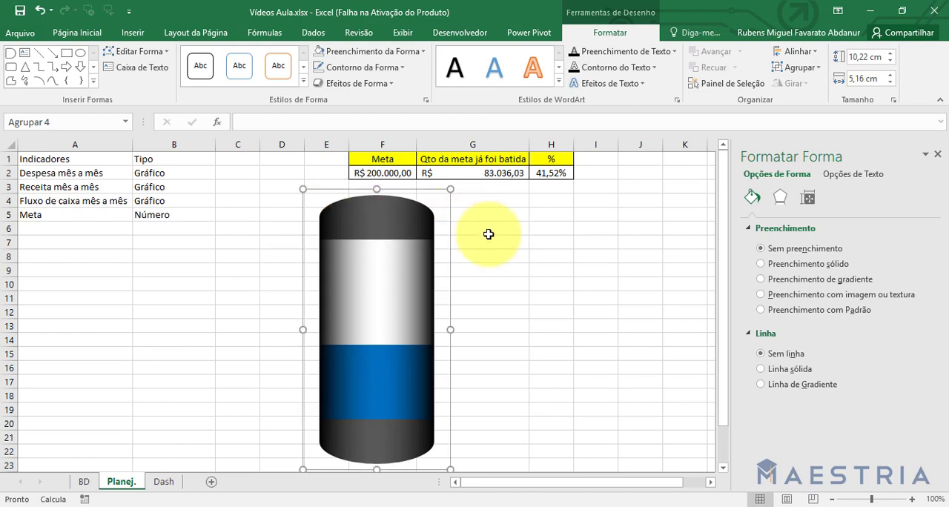
key(Delete)
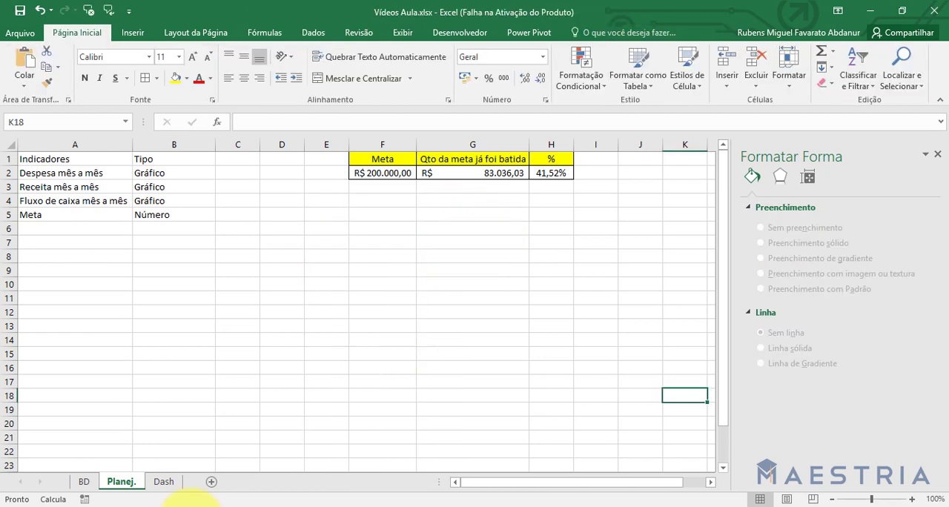
click(164, 483)
click(379, 258)
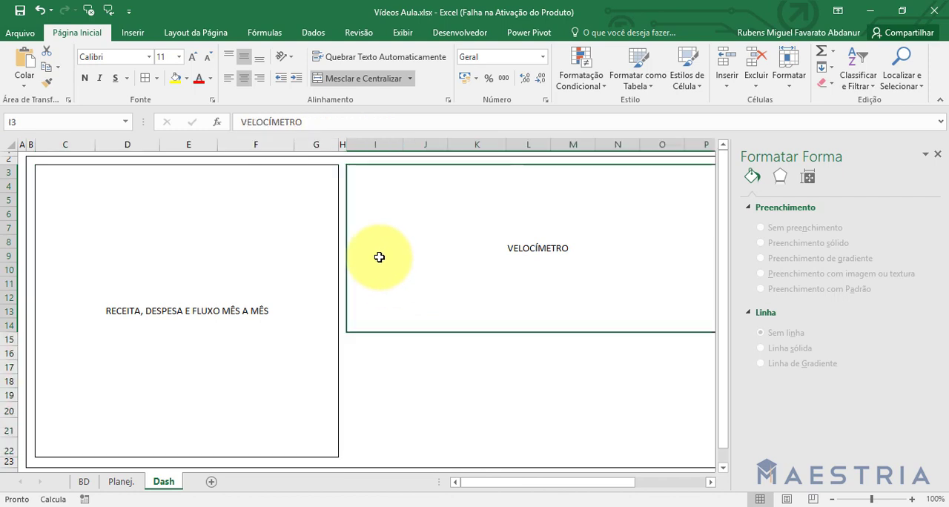
key(ctrl+v)
click(568, 393)
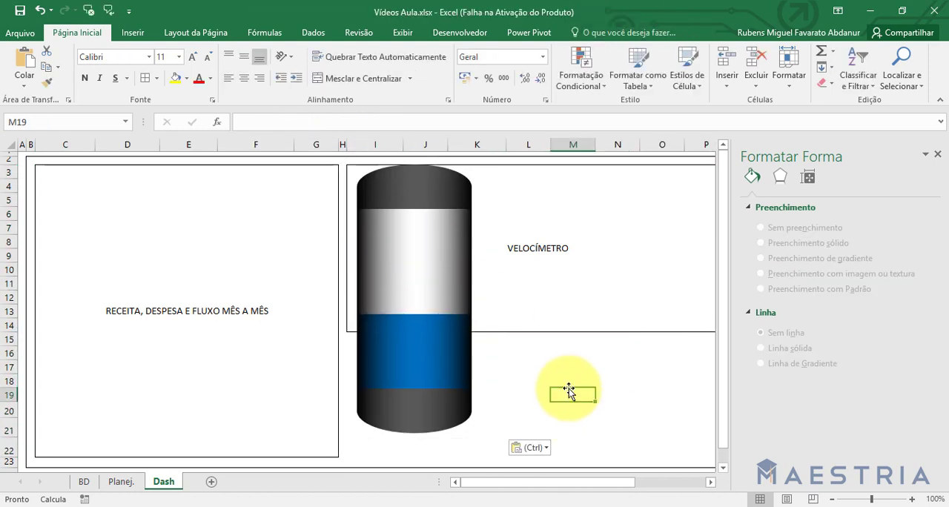
Move the grouped cylinder lower in the VELOCÍMETRO block and reduce its height slightly.
click(361, 175)
drag(357, 158, 432, 197)
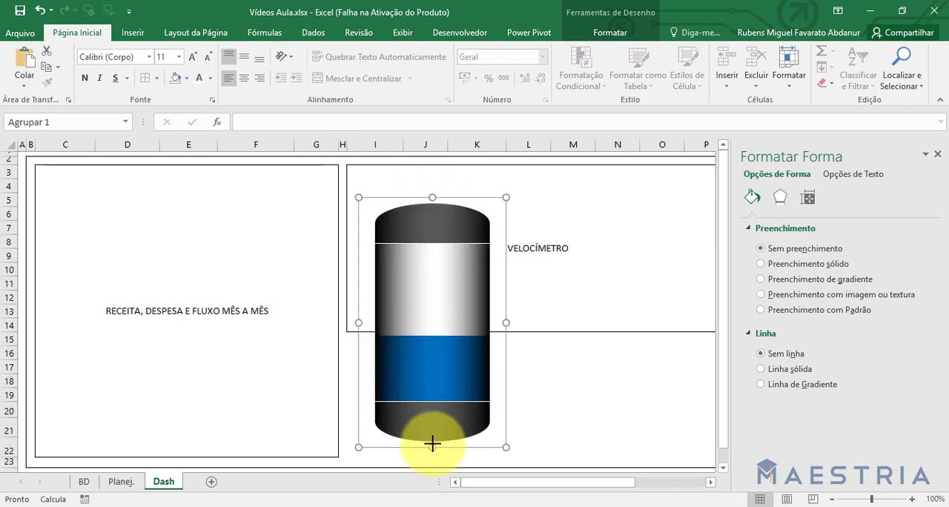
drag(432, 446, 433, 435)
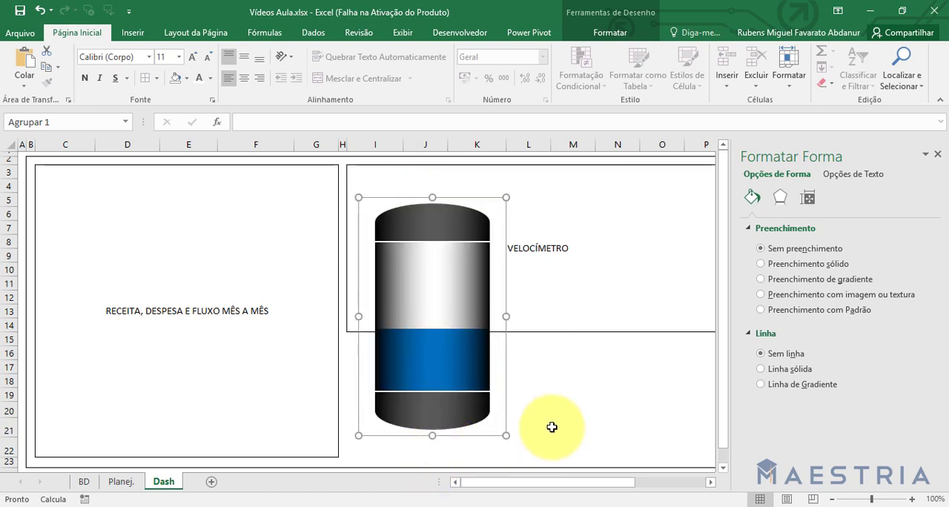
Nudge the bottom cap and the top cap inside the group to close their gaps with the chart column.
click(445, 413)
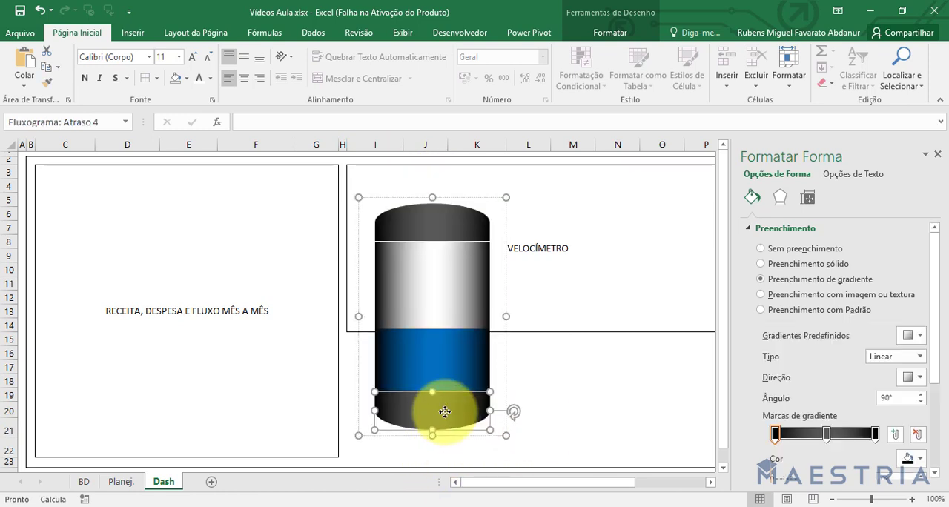
click(585, 409)
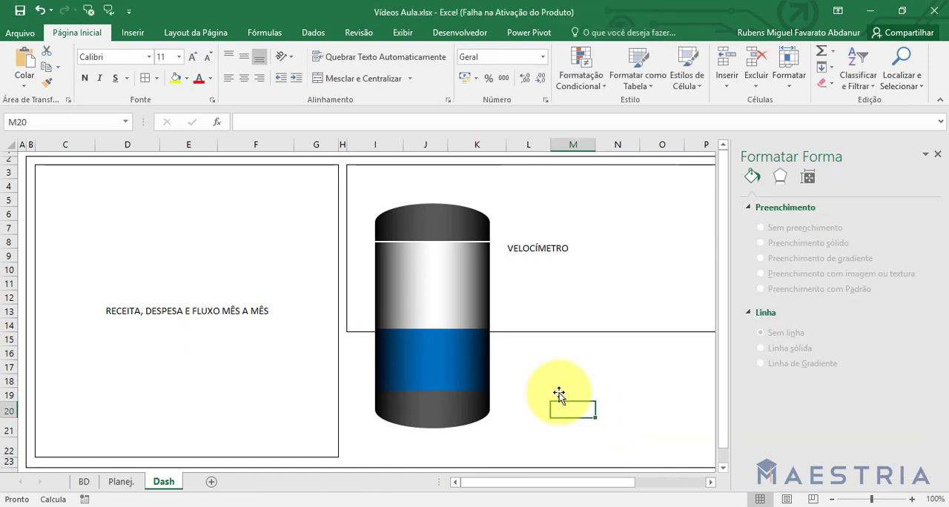
click(408, 222)
click(445, 241)
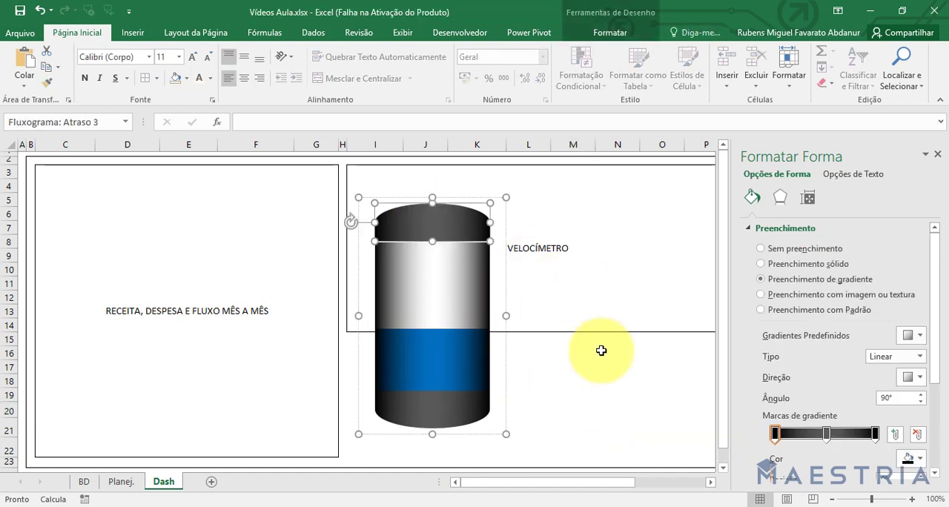
click(601, 381)
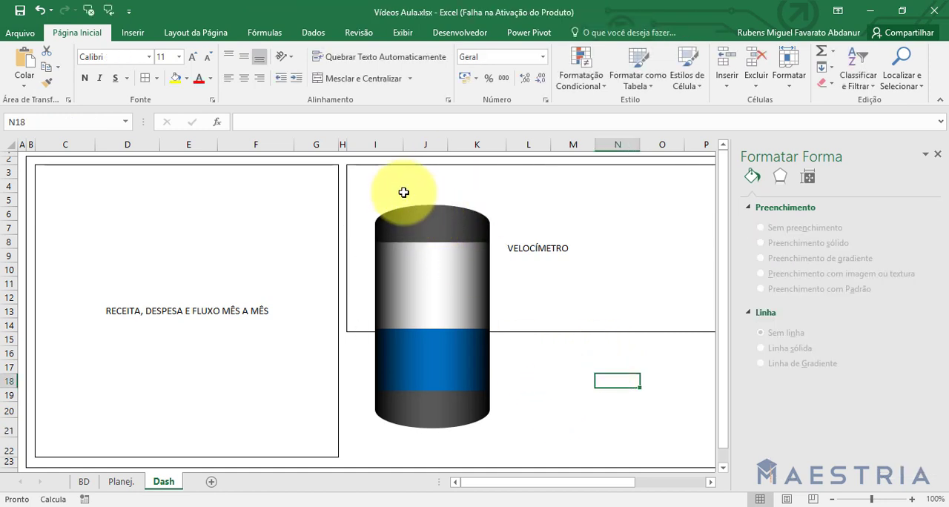
Insert an ellipse 2.54 cm high, widen it to about 5.08 cm and place it over the cylinder's top cap.
click(136, 33)
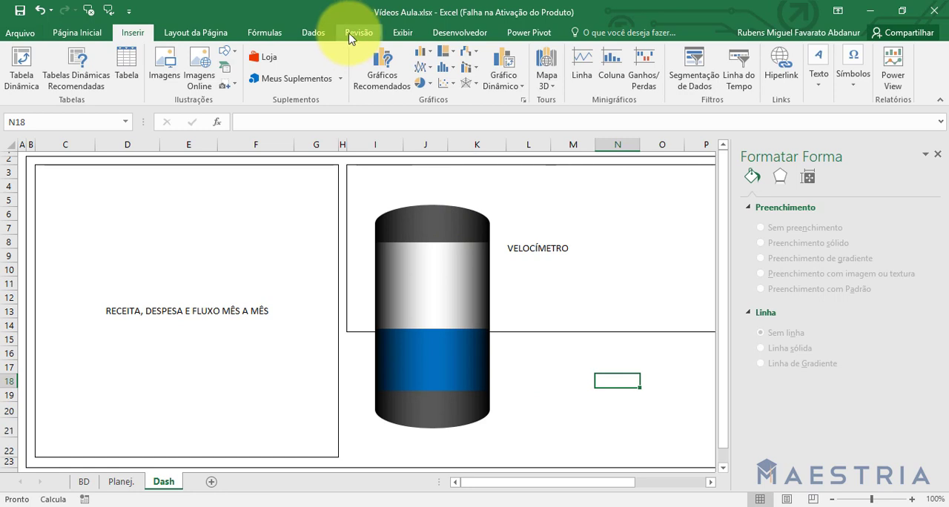
click(227, 53)
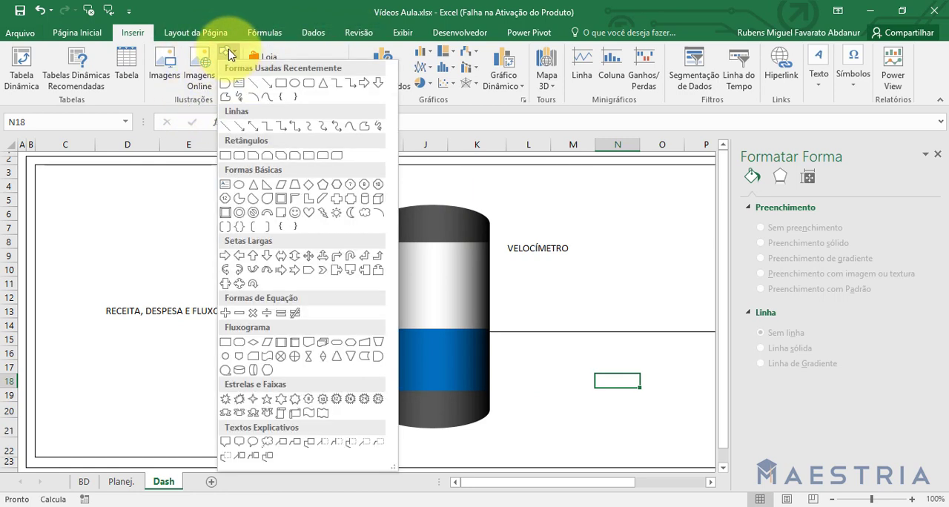
click(297, 83)
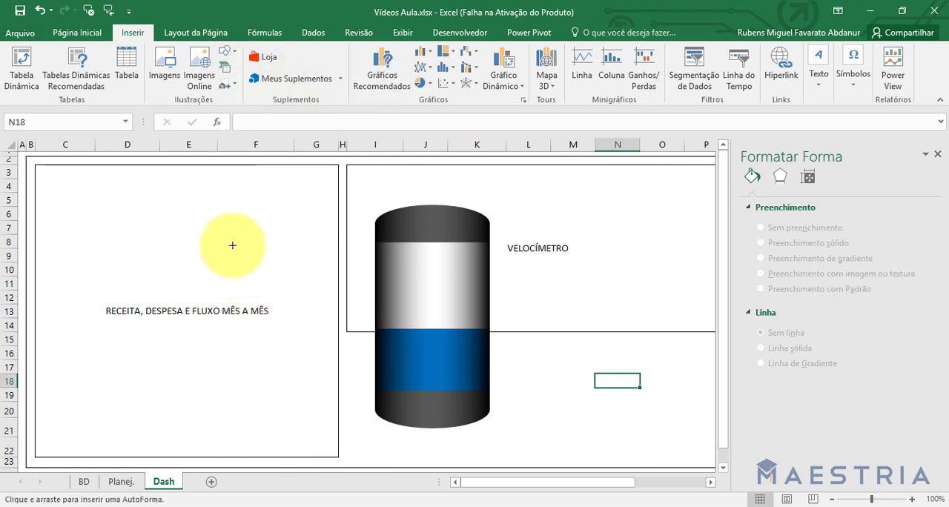
click(233, 246)
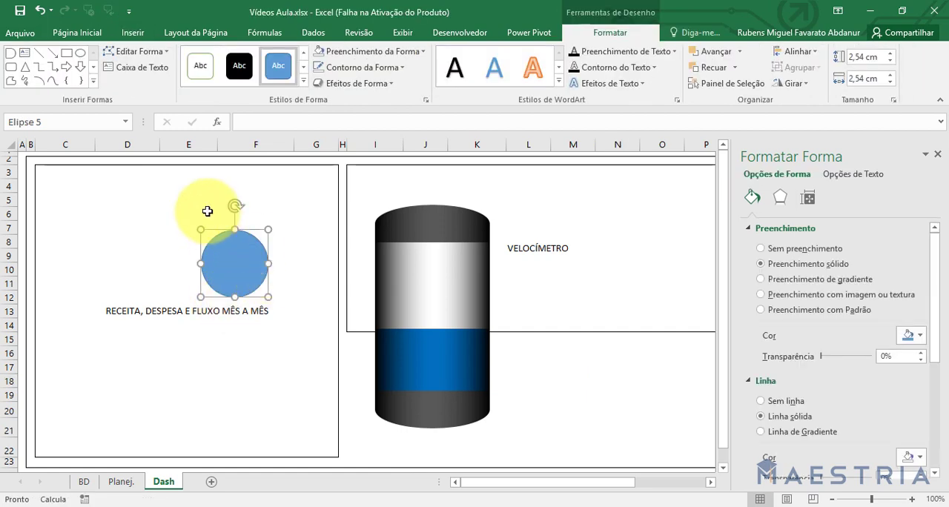
drag(215, 223, 276, 182)
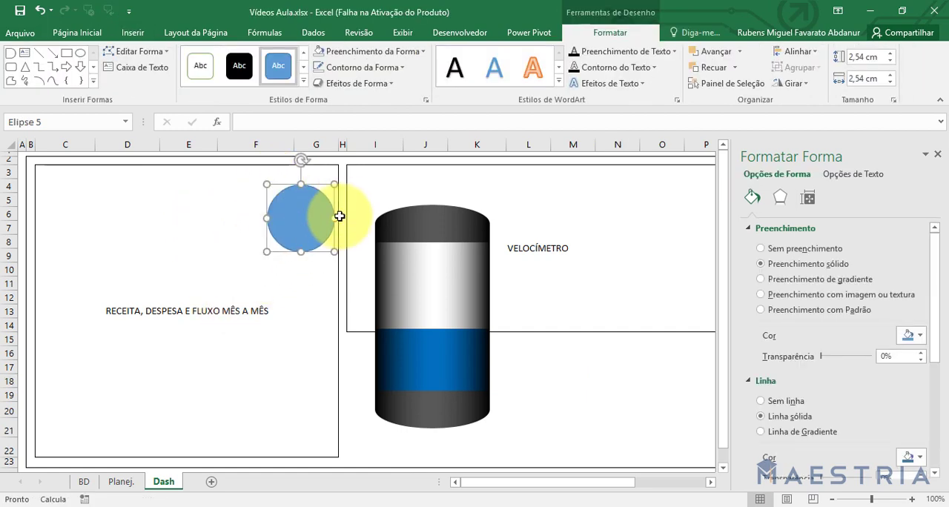
drag(342, 218, 405, 218)
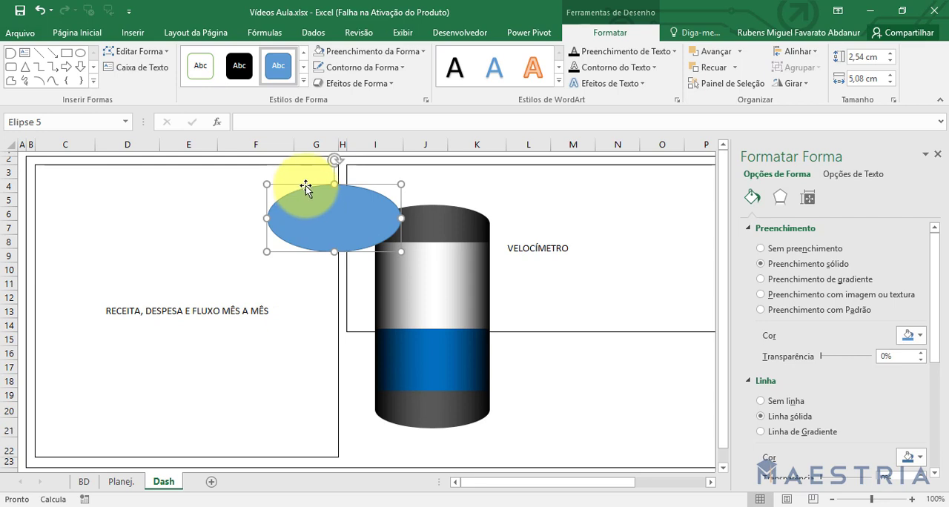
drag(305, 183, 411, 210)
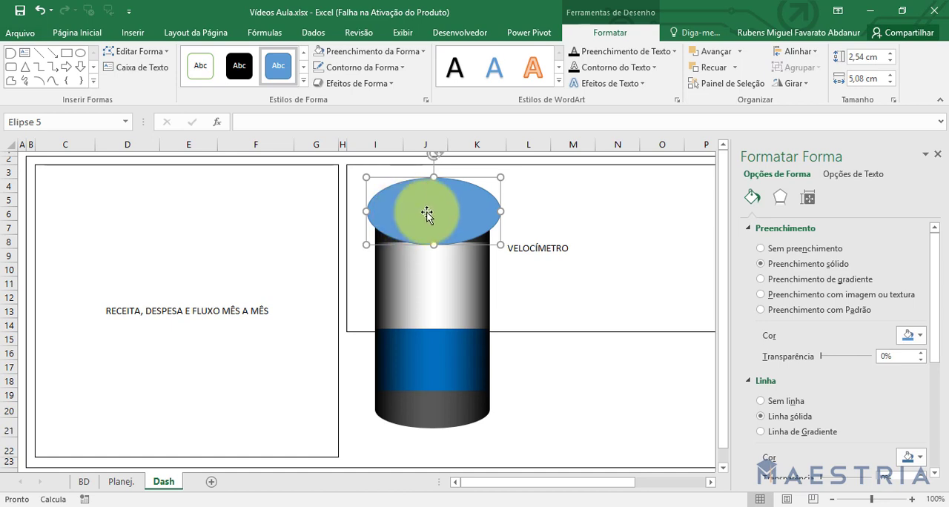
Send the ellipse behind the cylinder, center it around the top cap and narrow it to about 4.71 cm.
click(712, 67)
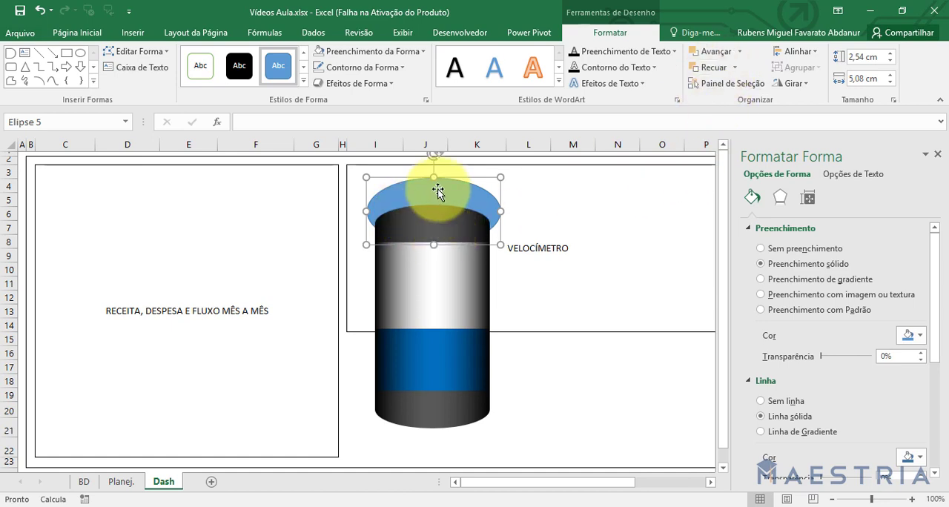
drag(438, 192, 436, 203)
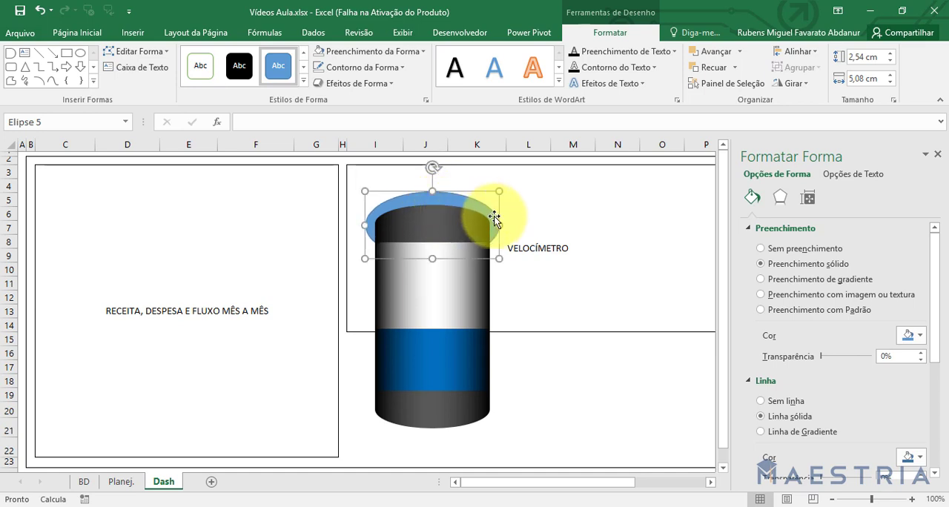
drag(501, 226, 494, 226)
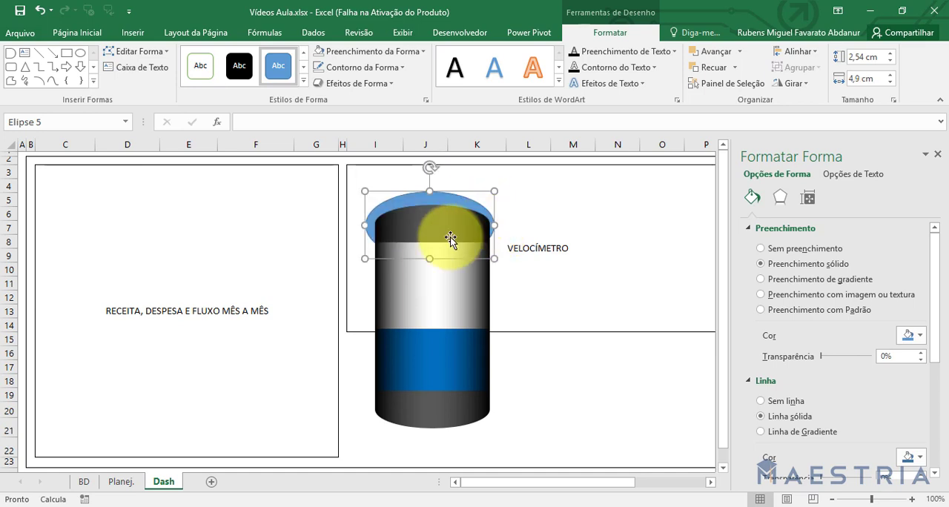
drag(364, 227, 370, 226)
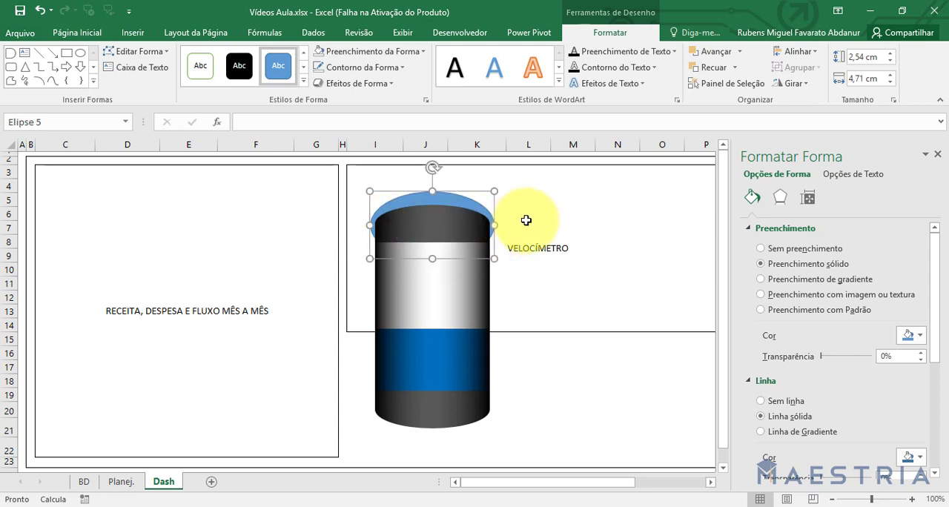
click(550, 216)
click(428, 212)
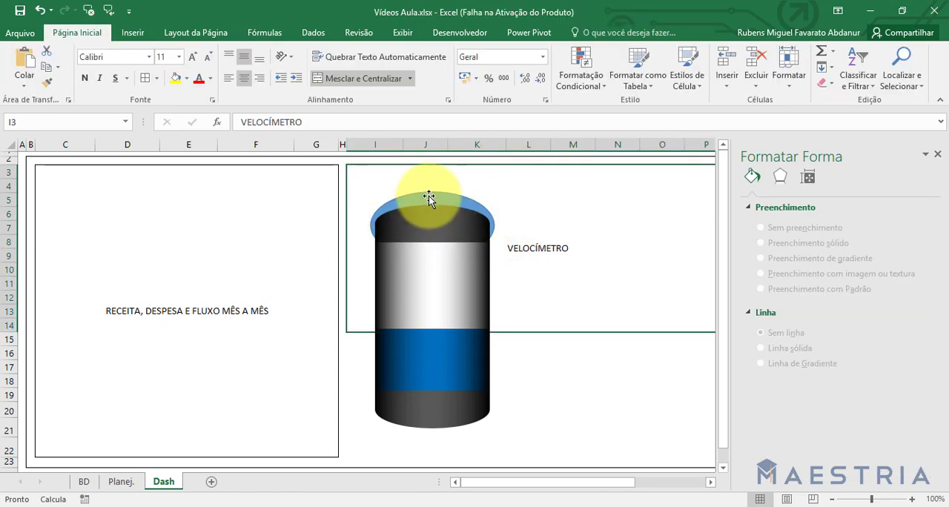
Fill the ellipse behind the top cap with black.
click(429, 196)
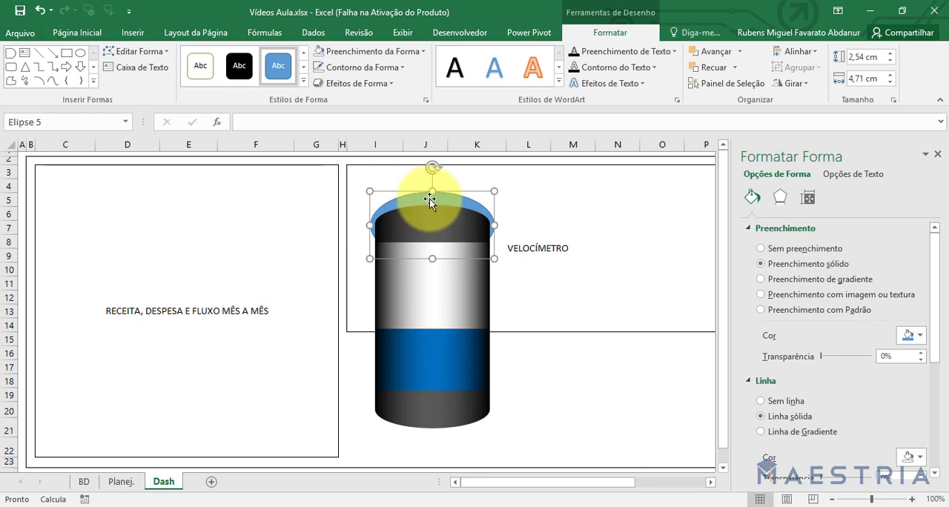
click(368, 52)
click(331, 99)
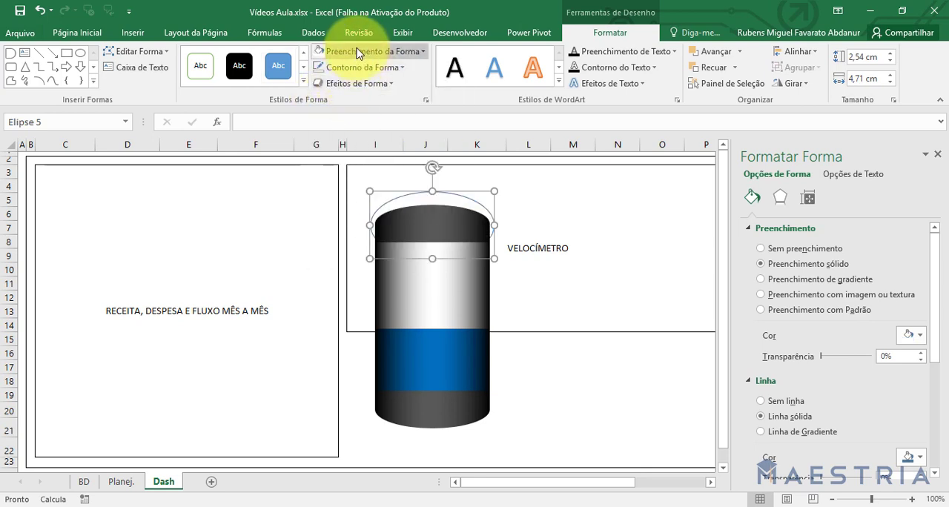
click(363, 51)
click(331, 93)
click(602, 208)
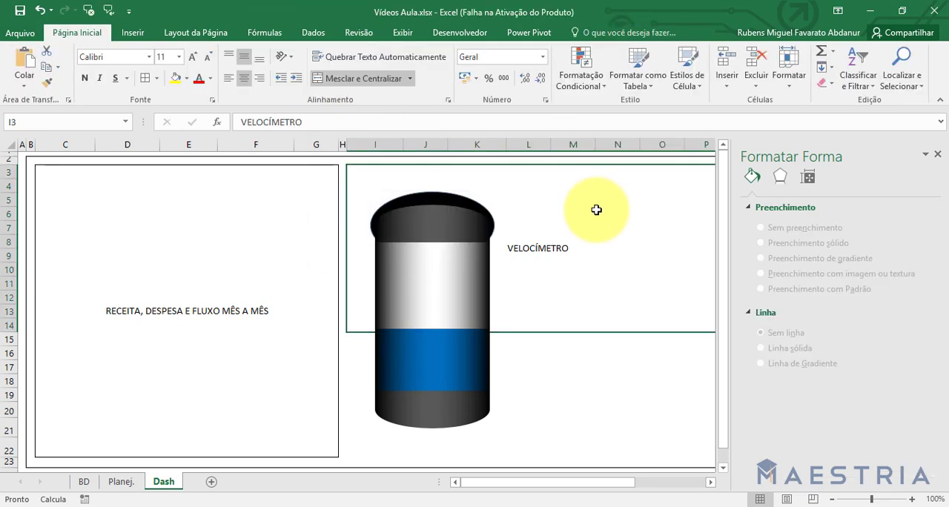
Duplicate the black ellipse, send the copy behind the cylinder and align it around the bottom cap.
click(421, 195)
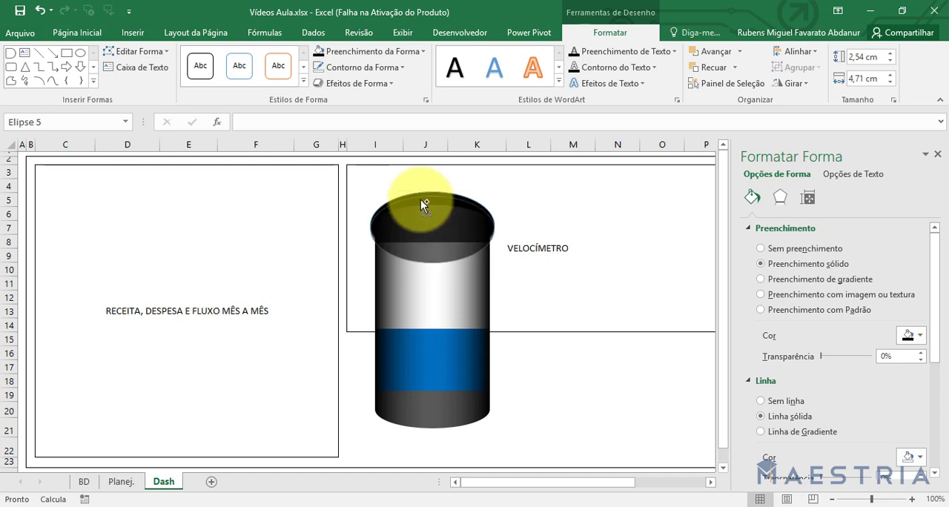
drag(420, 195, 593, 286)
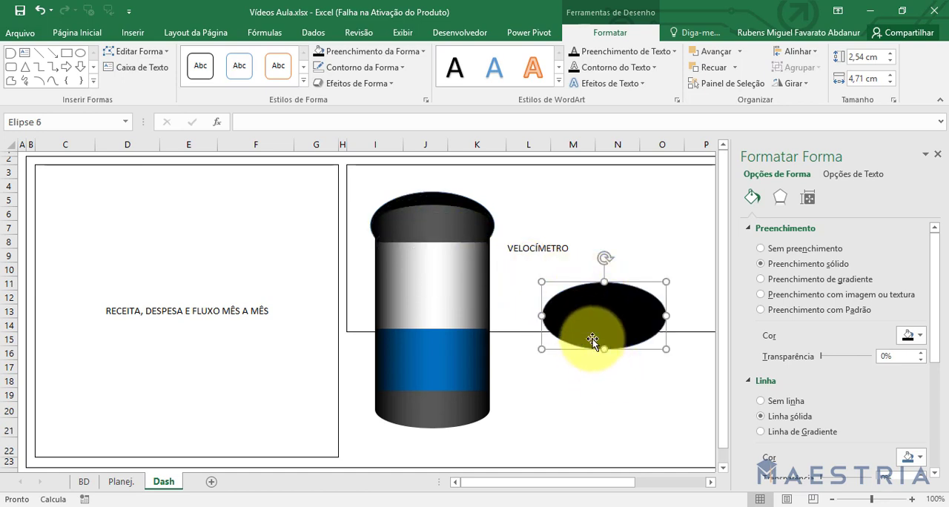
drag(580, 285, 413, 397)
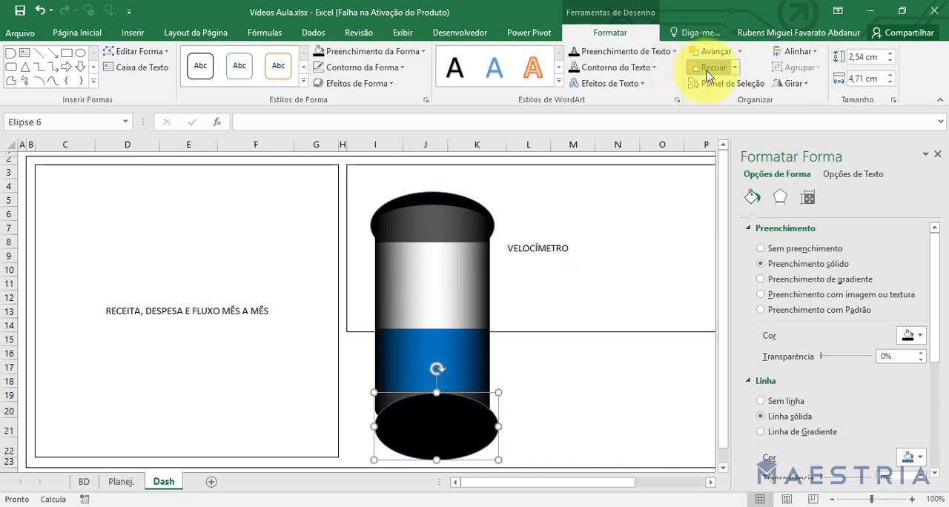
click(708, 74)
drag(409, 438, 426, 436)
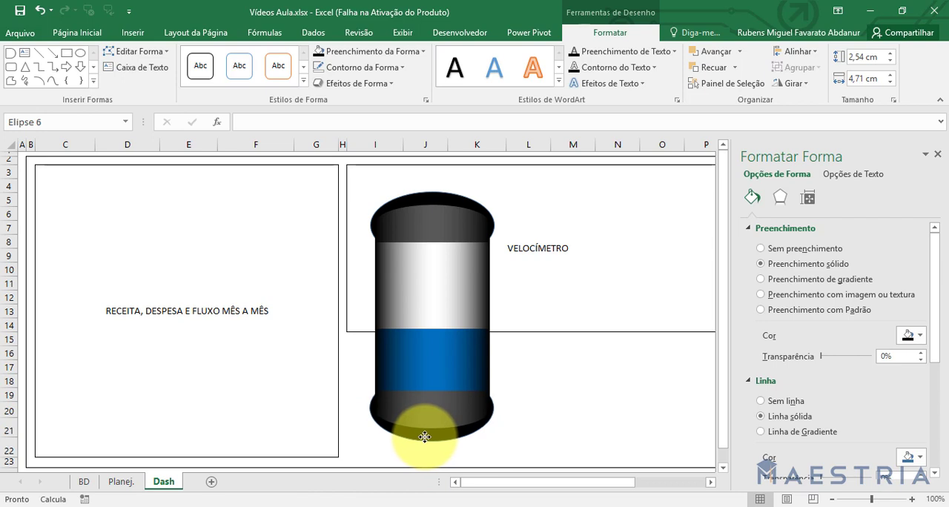
drag(424, 437, 425, 439)
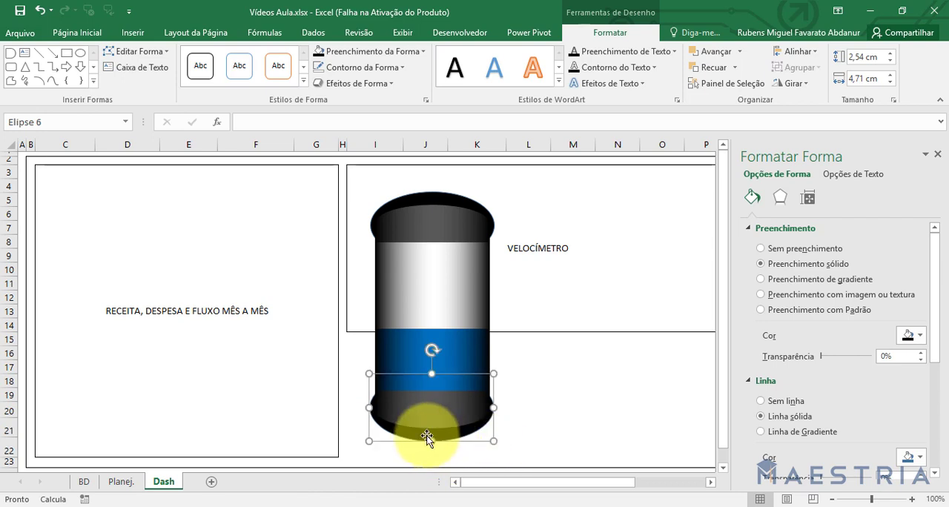
shift+click(456, 314)
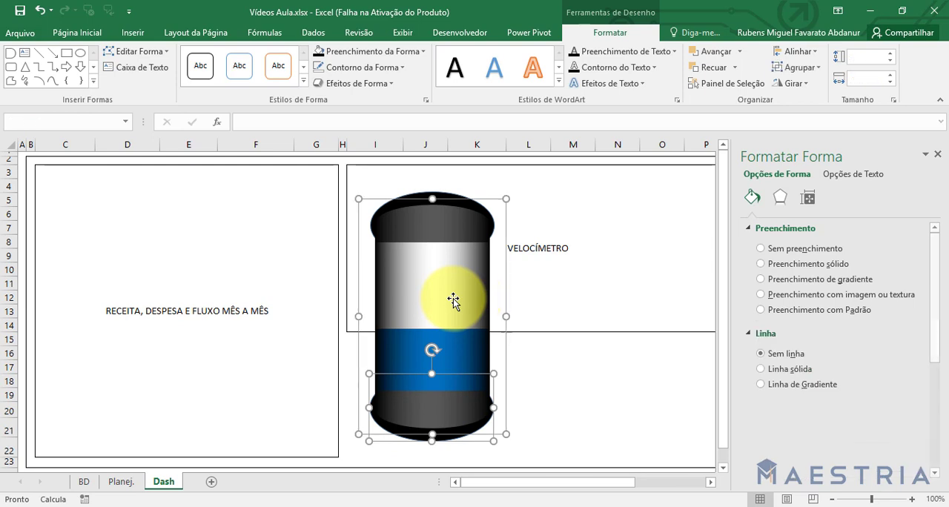
click(439, 186)
click(556, 381)
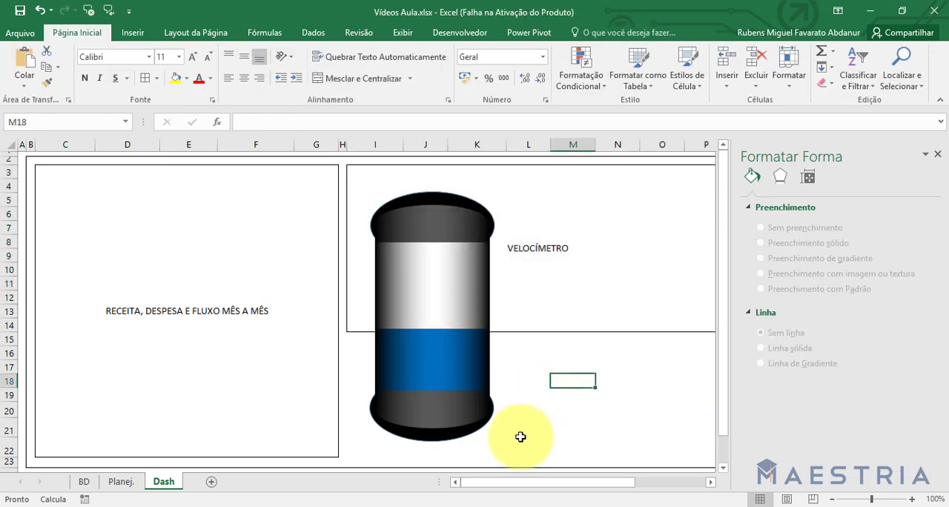
Group both black ellipses and the cylinder into a single object.
click(436, 436)
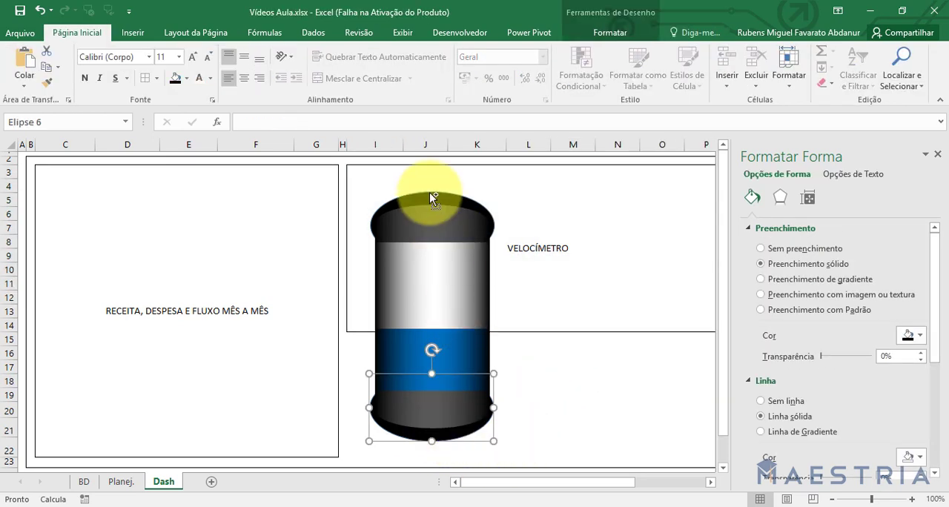
shift+click(429, 192)
shift+click(435, 312)
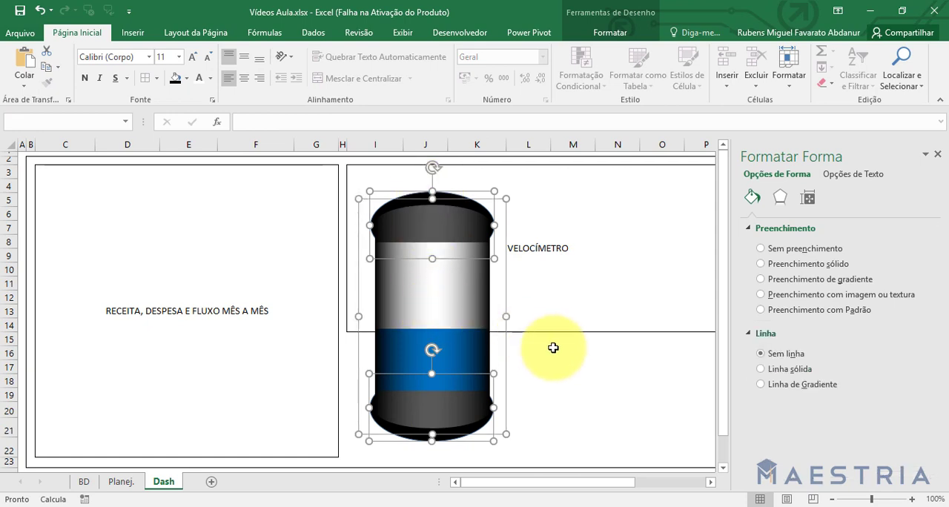
click(608, 32)
click(798, 68)
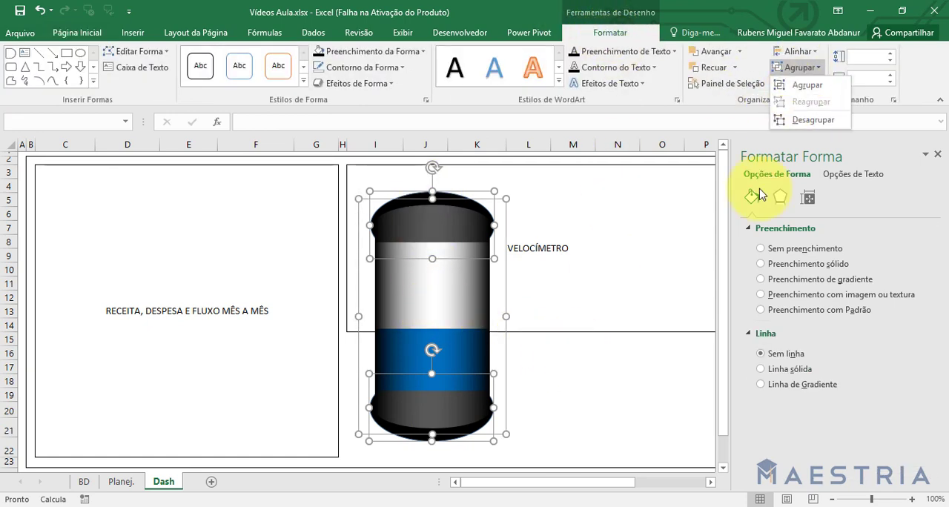
click(804, 84)
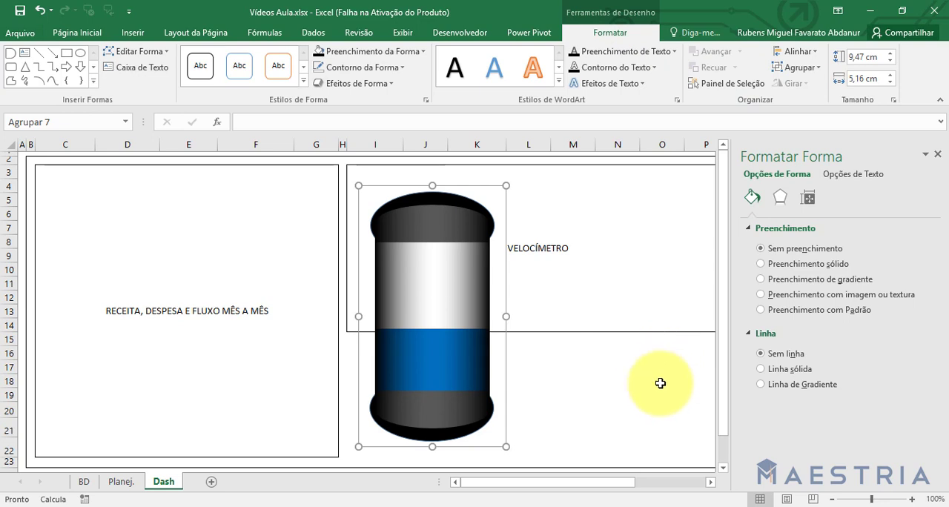
click(663, 381)
Move the newly grouped cylinder slightly right and down, and check the META block's area on the sheet.
click(416, 274)
drag(375, 185, 458, 242)
click(668, 483)
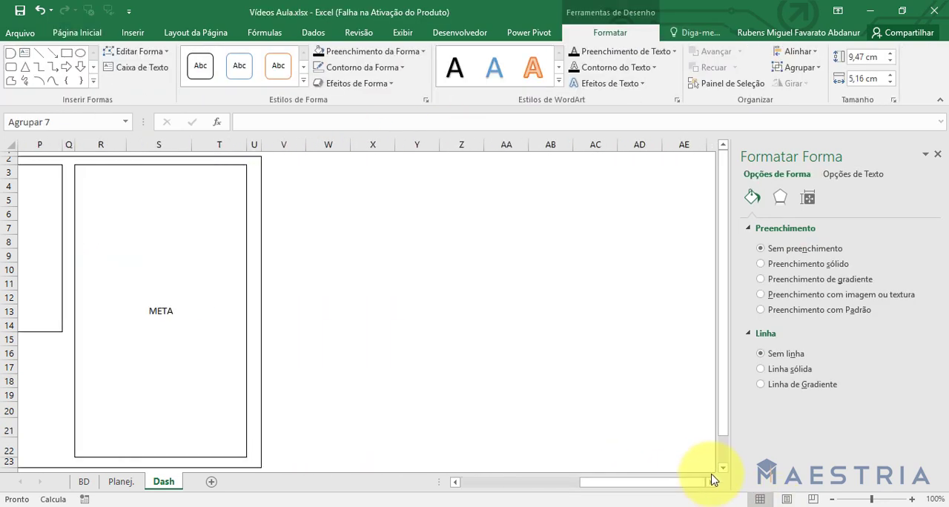
drag(684, 484, 555, 484)
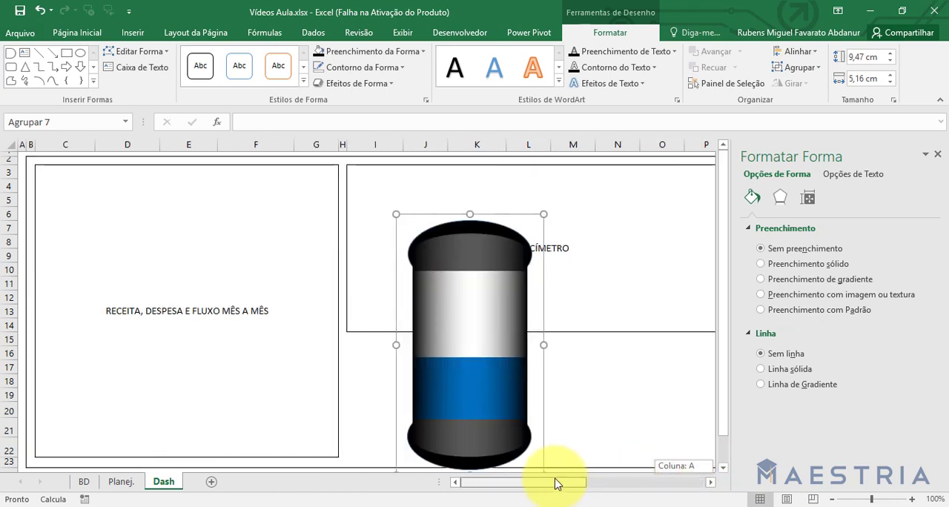
click(676, 215)
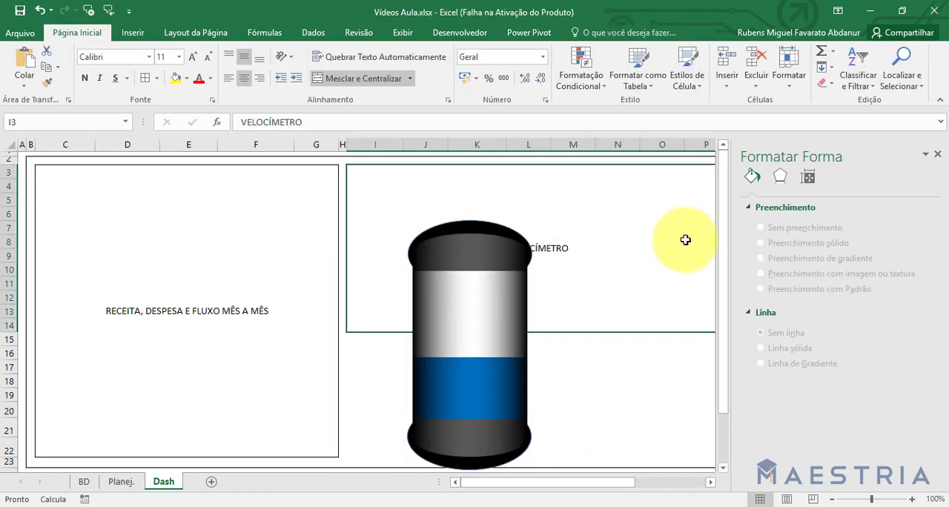
Move the grouped cylinder into the META block of the dashboard and deselect it.
drag(633, 484, 699, 486)
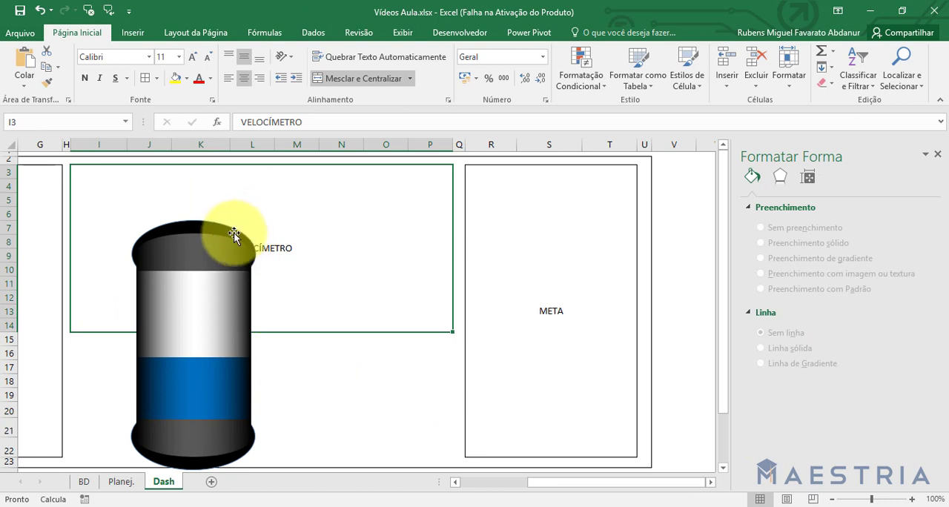
drag(248, 218, 599, 180)
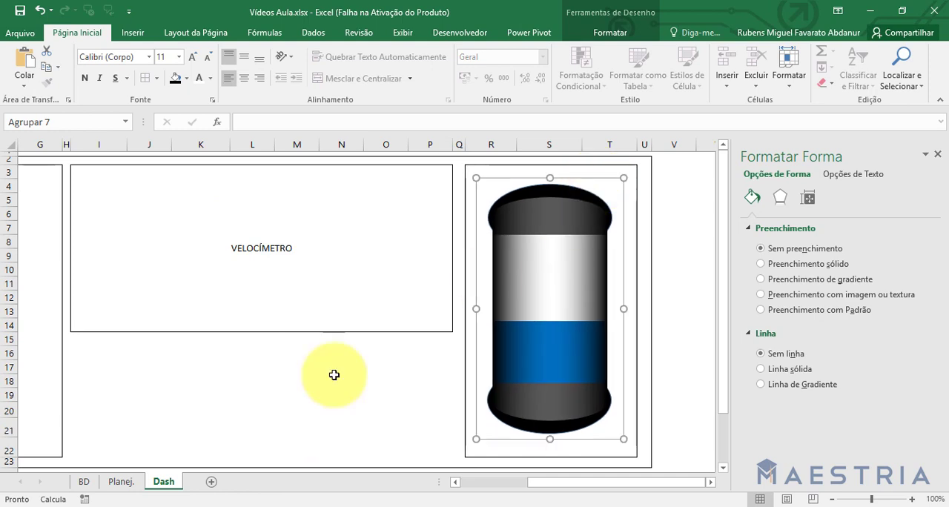
click(378, 381)
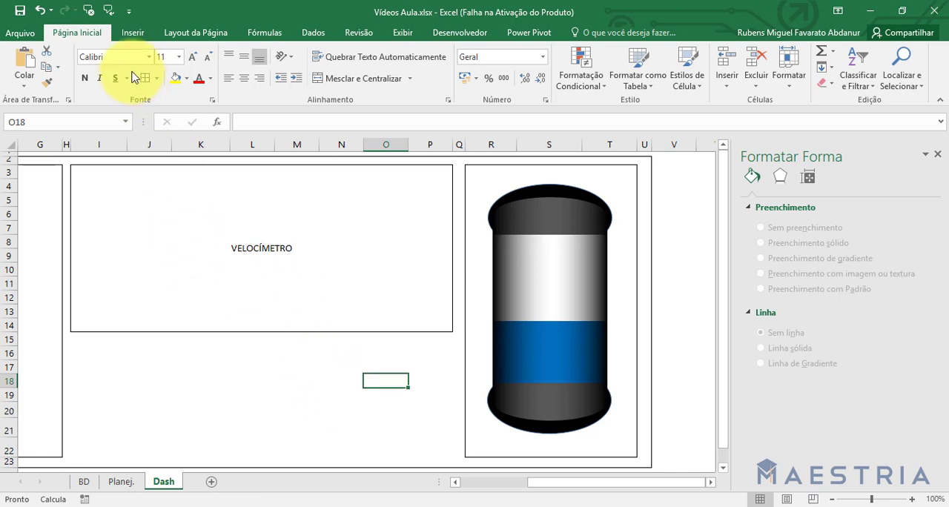
Insert a circle of 2,54 cm by 2,54 cm over the VELOCÍMETRO block.
click(133, 38)
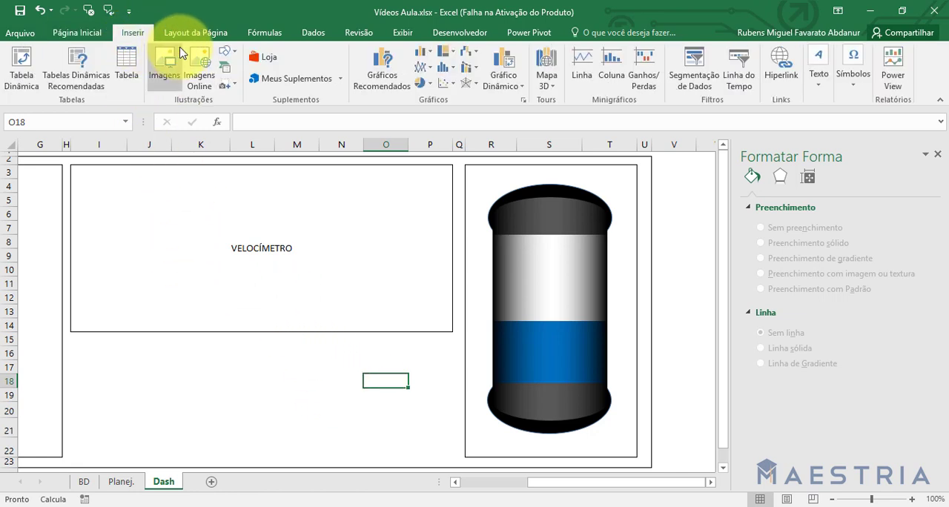
click(226, 54)
click(299, 84)
click(324, 257)
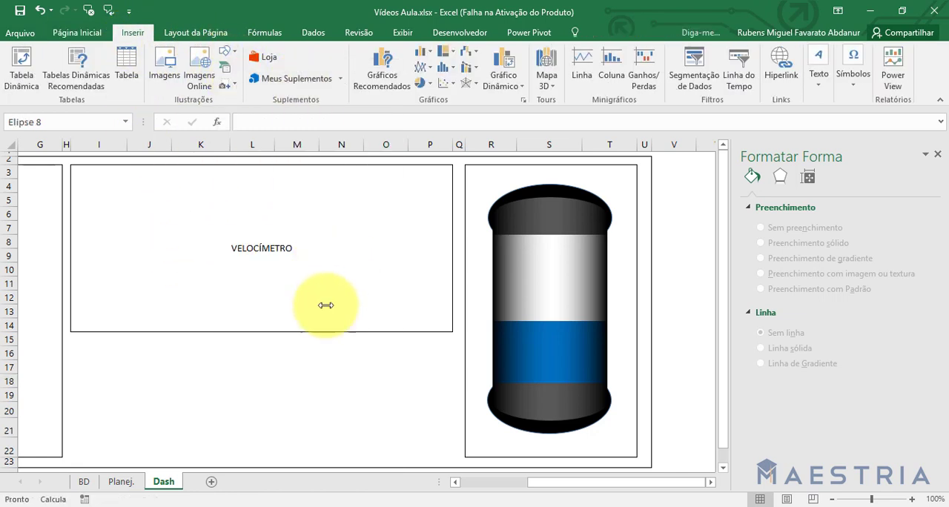
drag(358, 283, 322, 273)
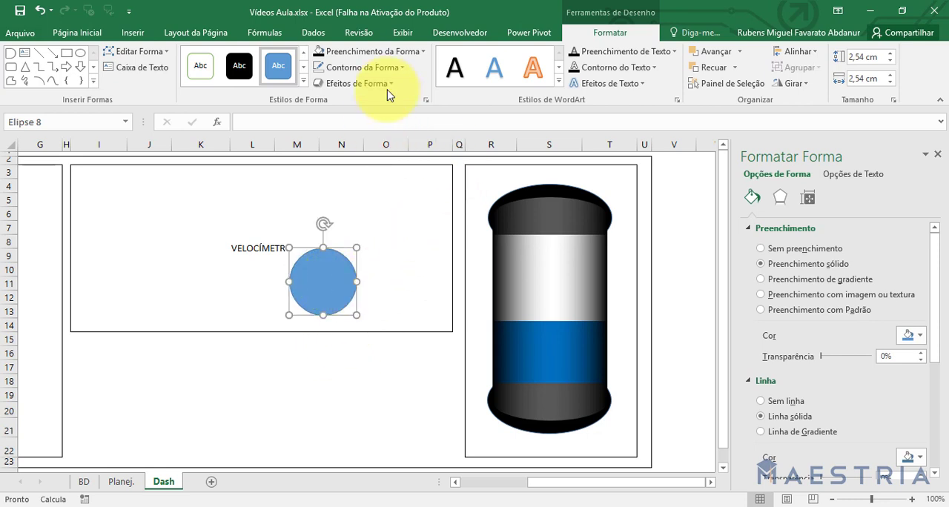
Remove the circle's fill and give it a gray outline.
click(370, 52)
click(371, 191)
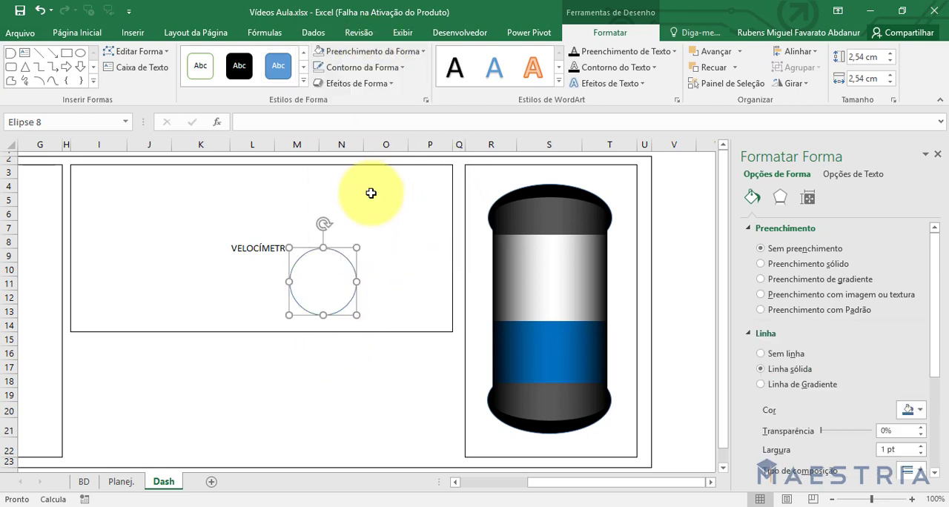
click(352, 68)
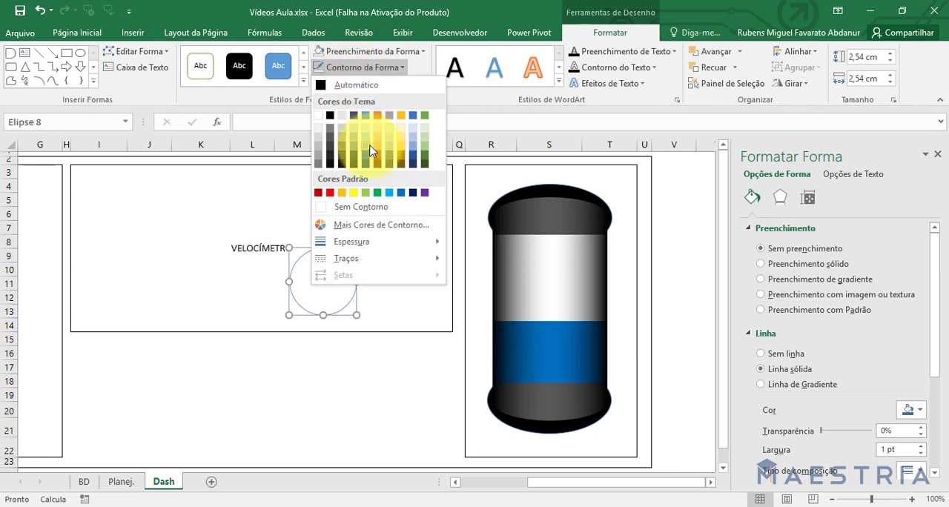
click(393, 152)
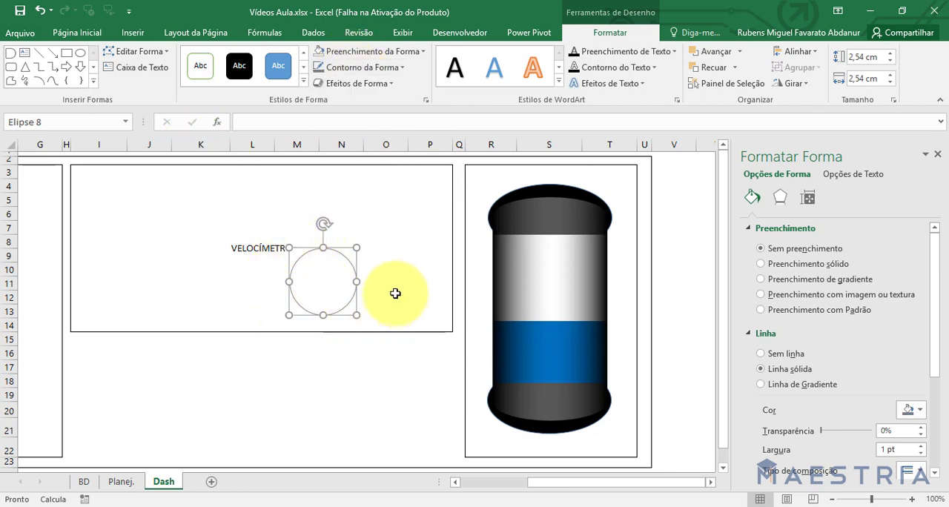
Link the circle's text to the goal percentage in cell H2 of the Planej. sheet.
click(301, 124)
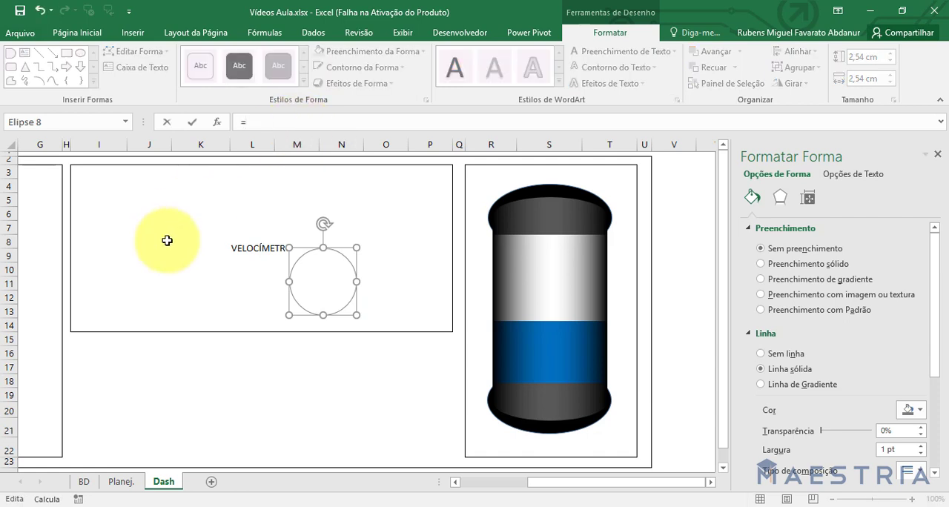
click(121, 482)
click(542, 173)
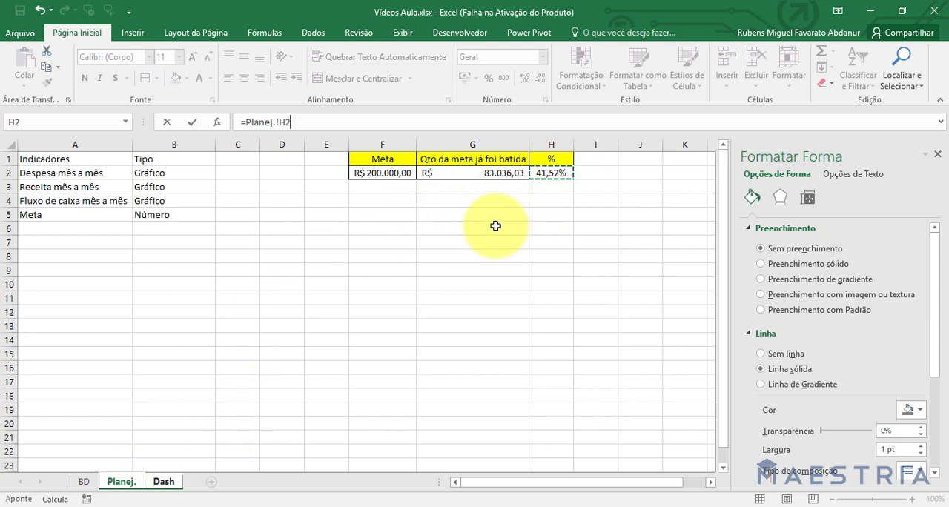
key(Return)
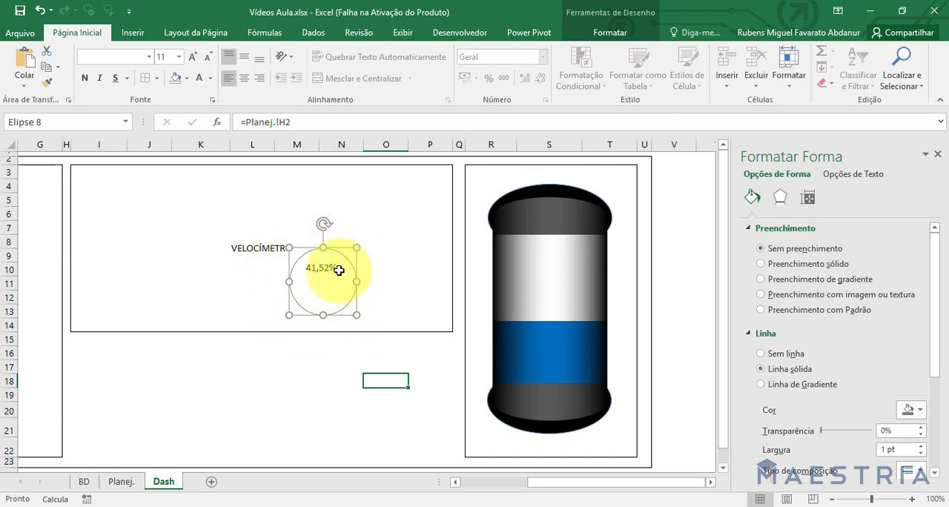
Centre the circle's percentage text both ways and format it bold, size 12, in dark gray.
click(247, 59)
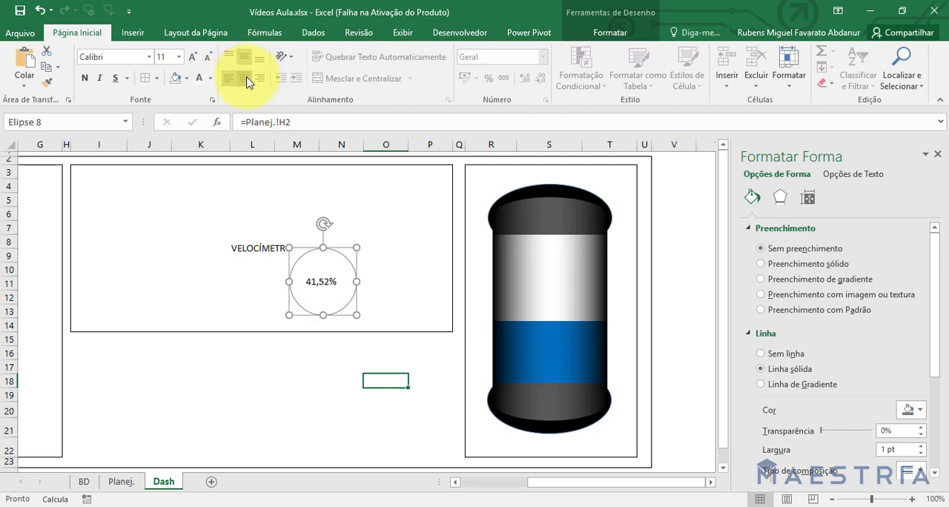
click(84, 78)
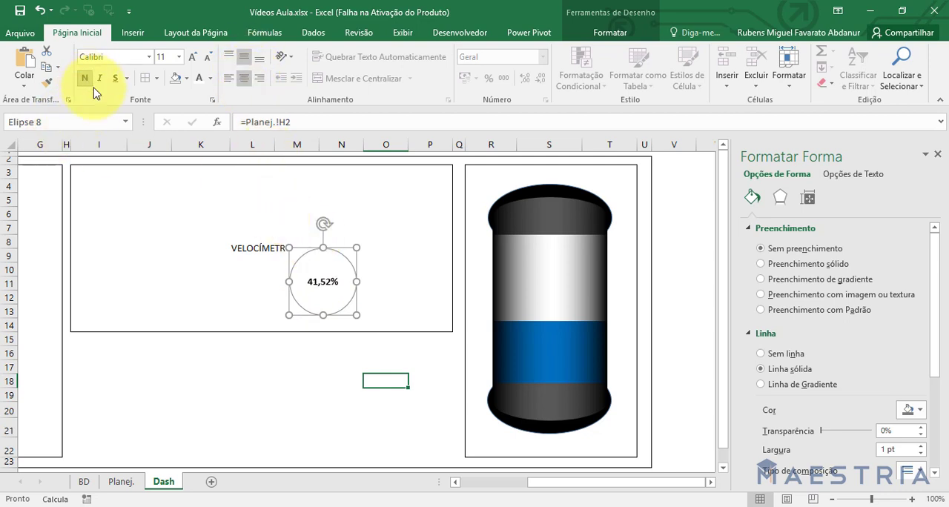
click(192, 57)
click(192, 57)
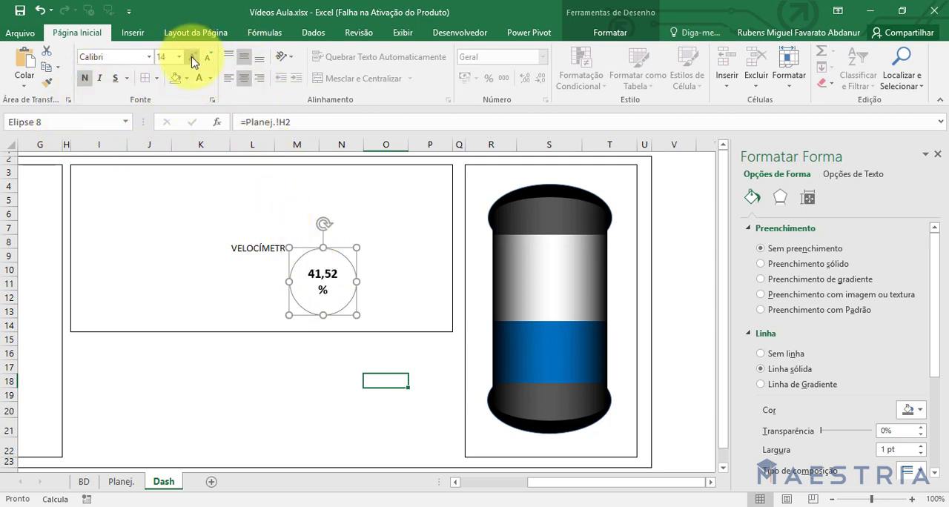
click(209, 57)
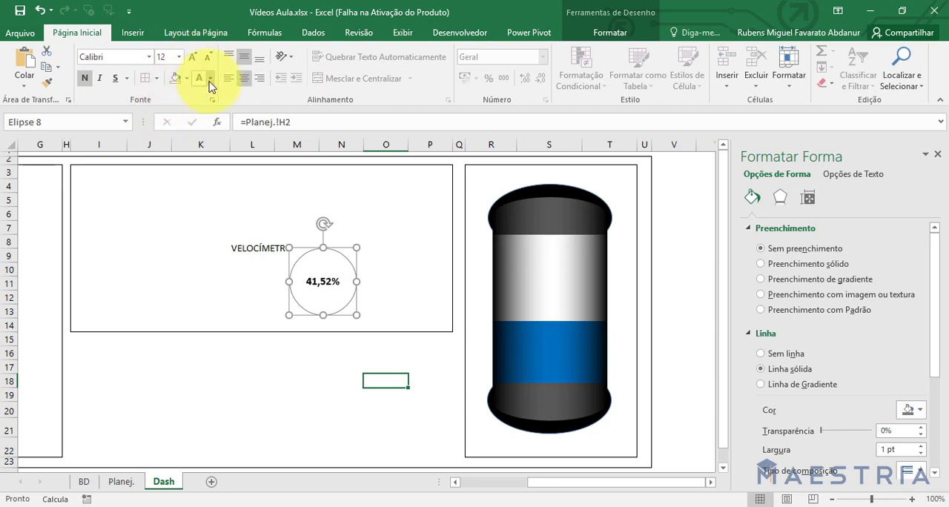
click(210, 78)
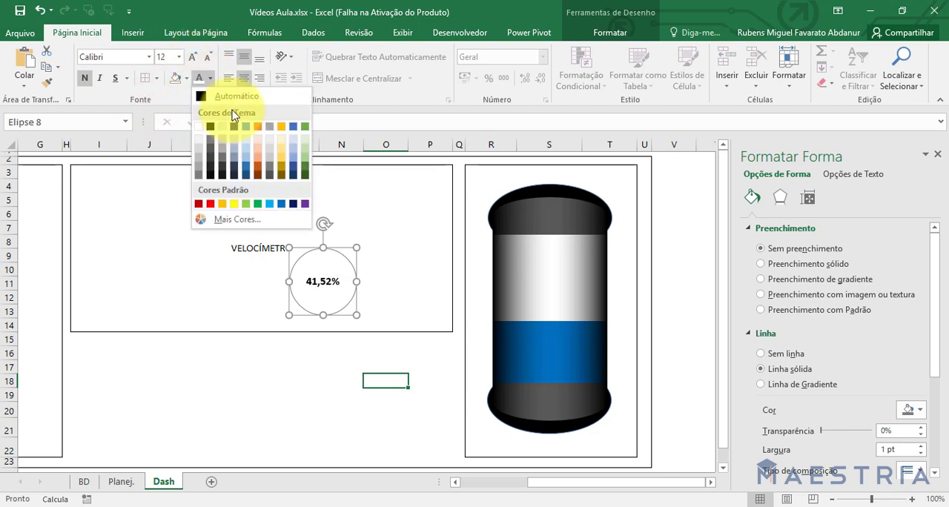
click(273, 172)
Place the percentage circle over the middle of the cylinder and align the two objects' horizontal centres.
drag(300, 247, 528, 267)
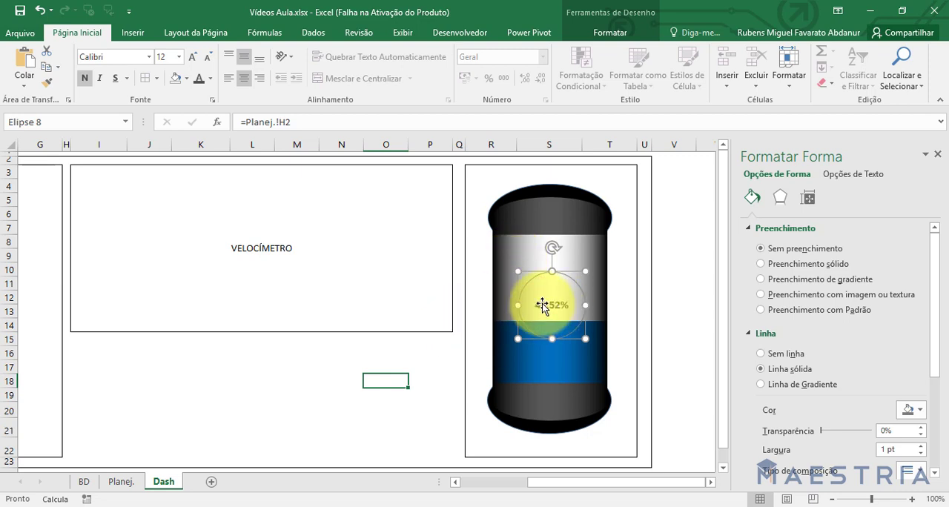
shift+click(520, 254)
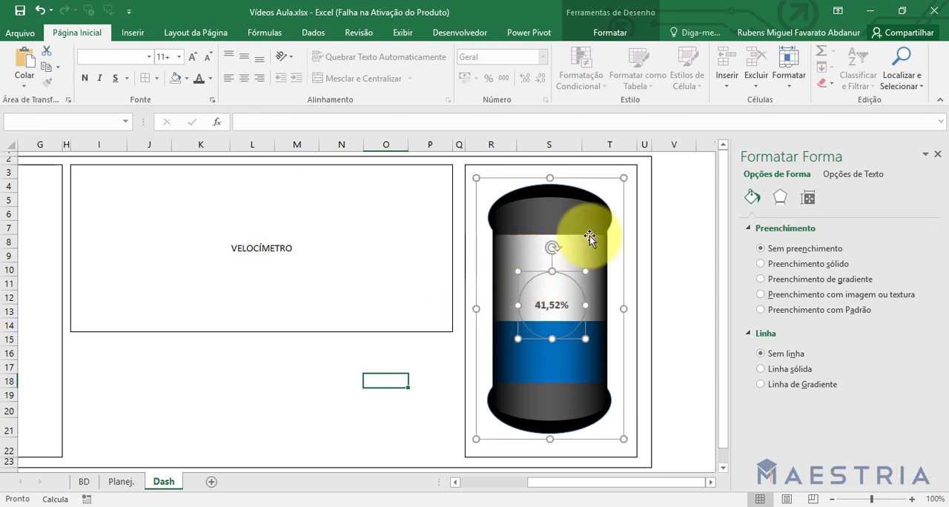
click(615, 34)
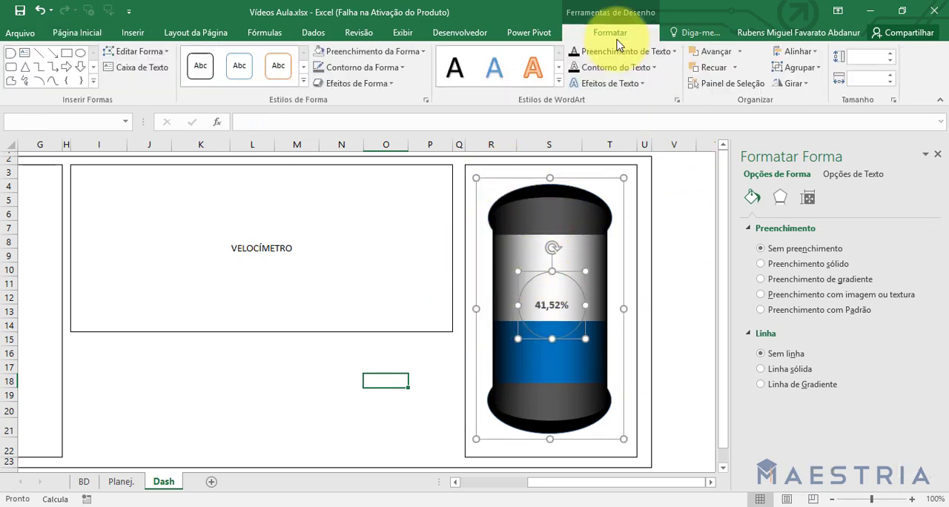
click(798, 52)
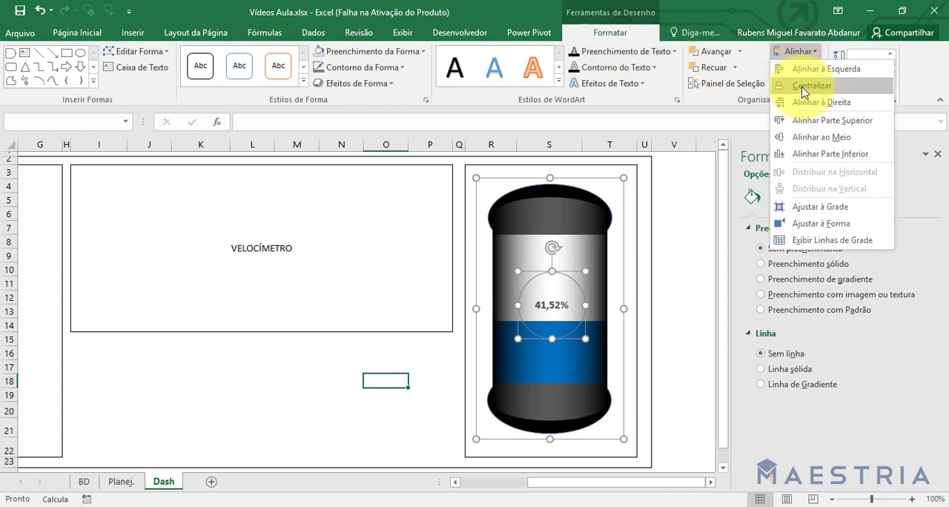
click(802, 87)
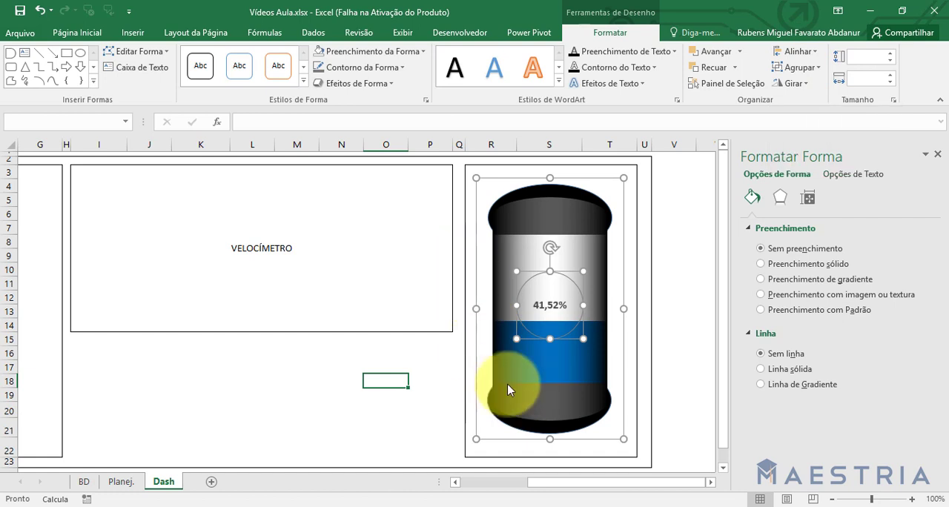
Deselect the shapes, close the shape formatting pane and show the whole dashboard.
click(286, 390)
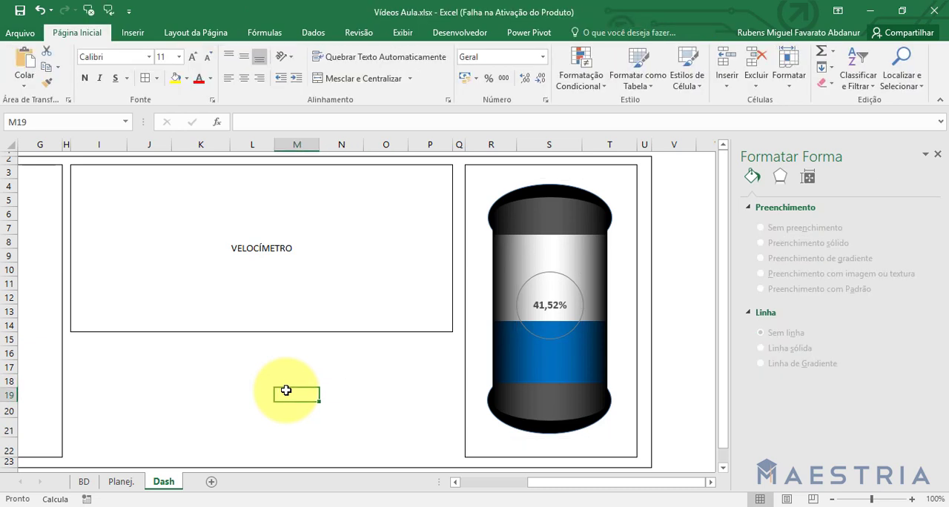
click(937, 154)
drag(752, 482, 593, 484)
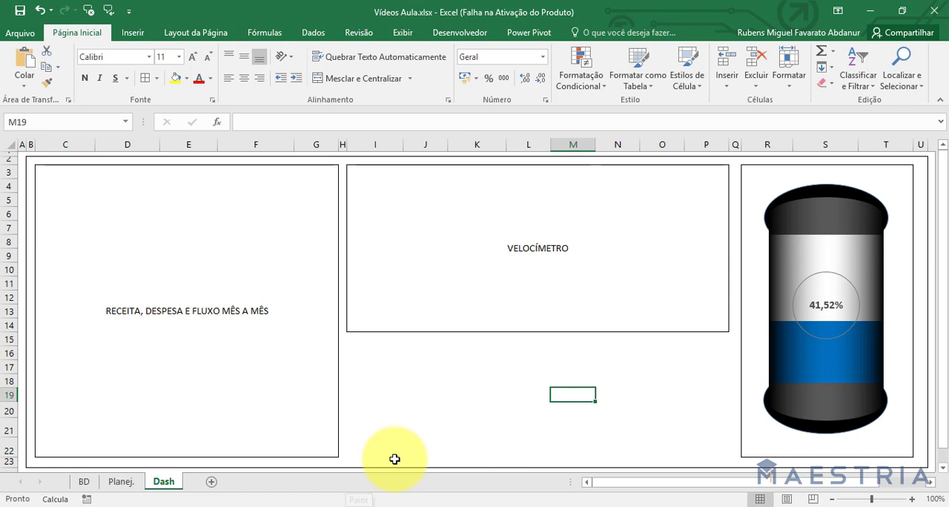
On the Planej. sheet, merge and centre F5:H5 and enter the title "Velocímetro".
click(118, 483)
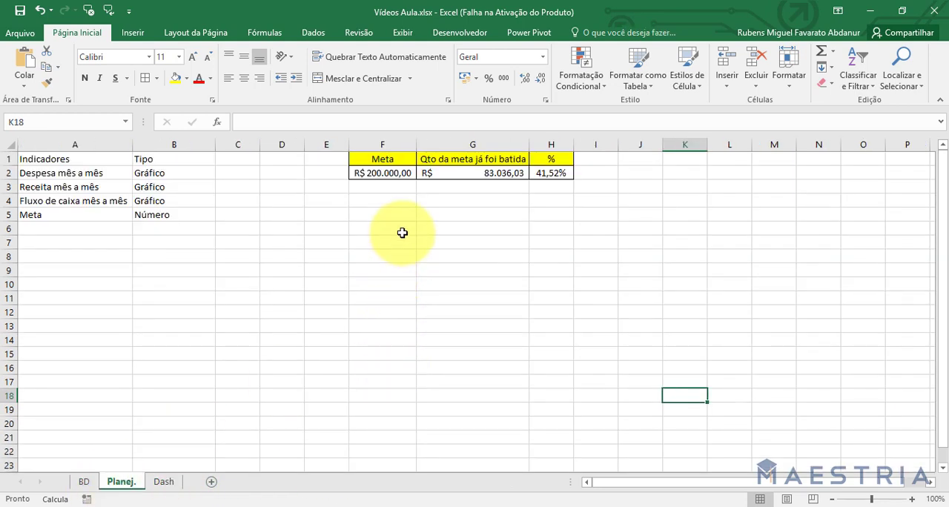
click(388, 215)
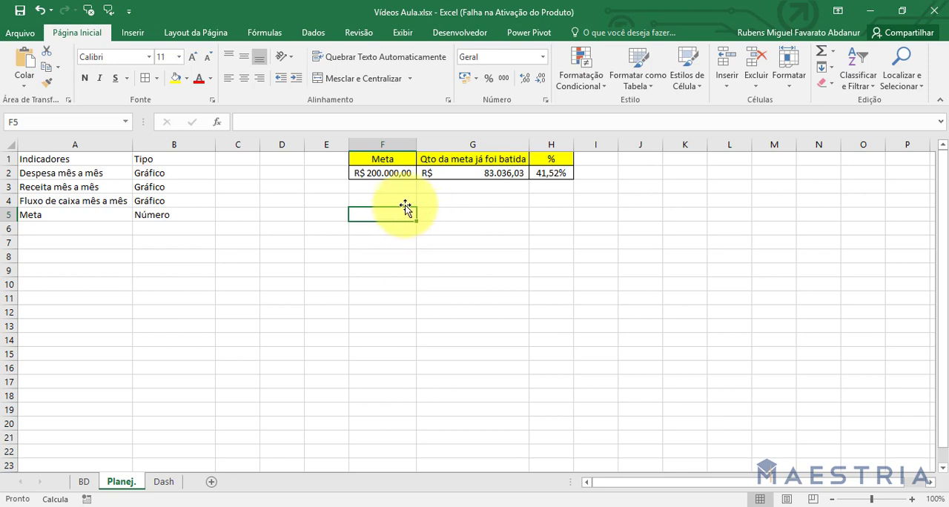
drag(402, 214, 547, 214)
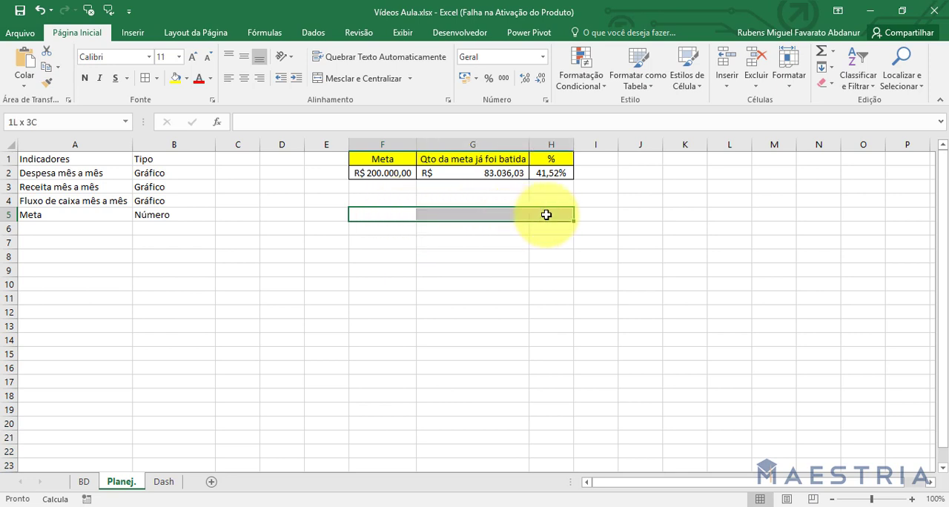
click(339, 78)
text(Vel)
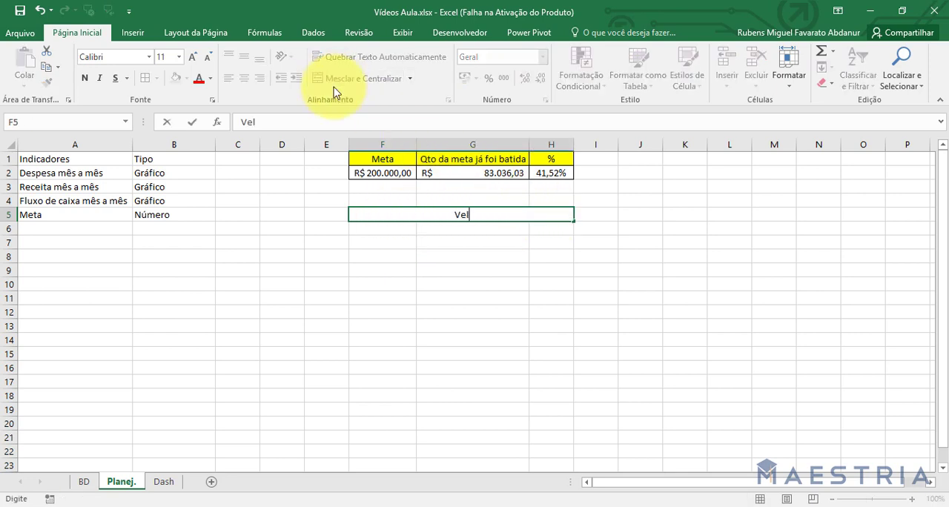
text(ocímetro)
key(Return)
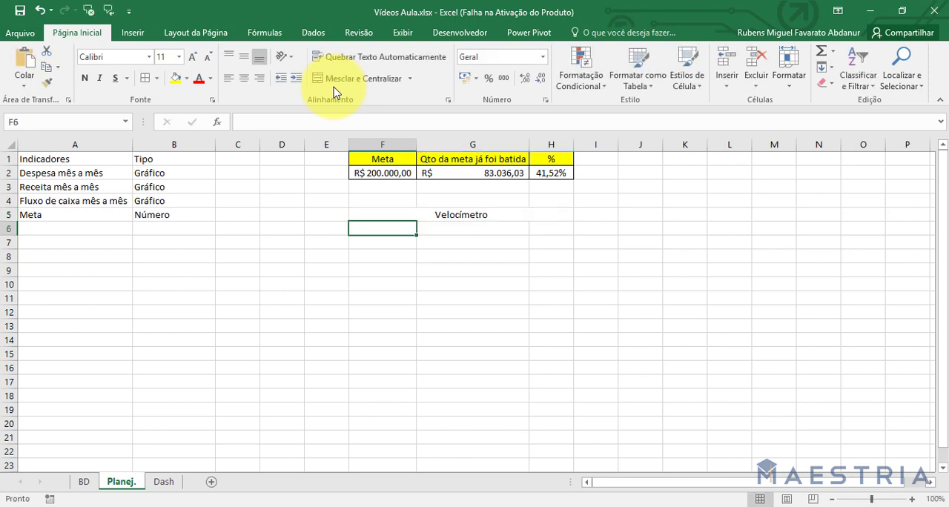
Enter the headers "Indicadores", "Faixa" and "Fixa total" in cells F6 to H6 under the Velocímetro title.
text(Indicar)
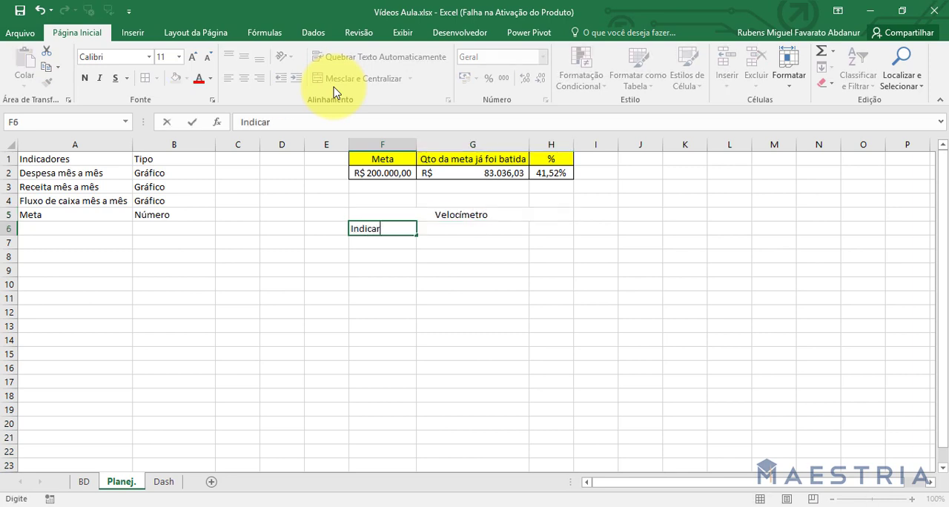
text(res)
key(Return)
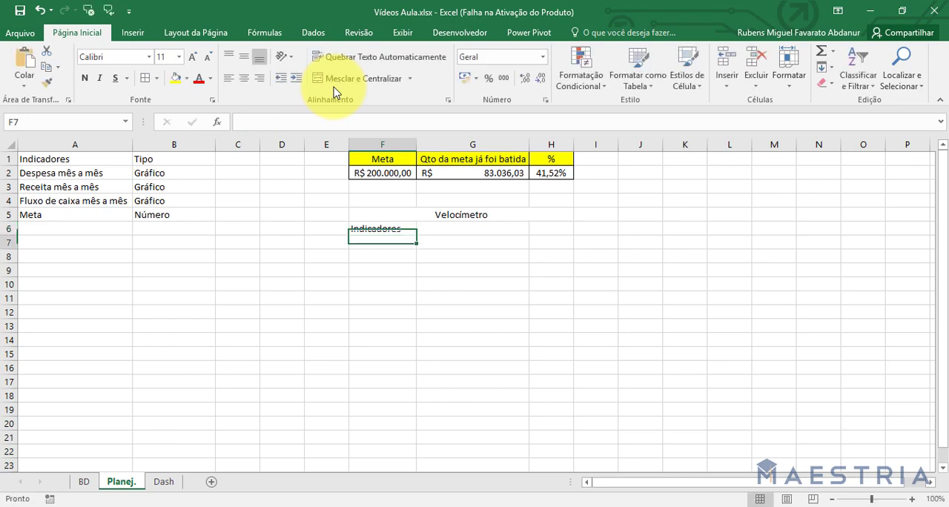
key(Right)
key(Up)
text(Faixa)
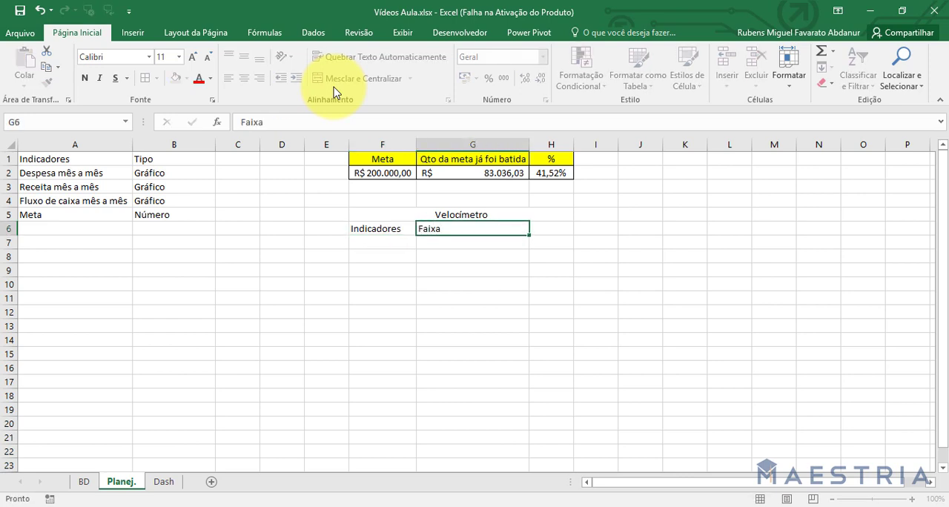
key(Tab)
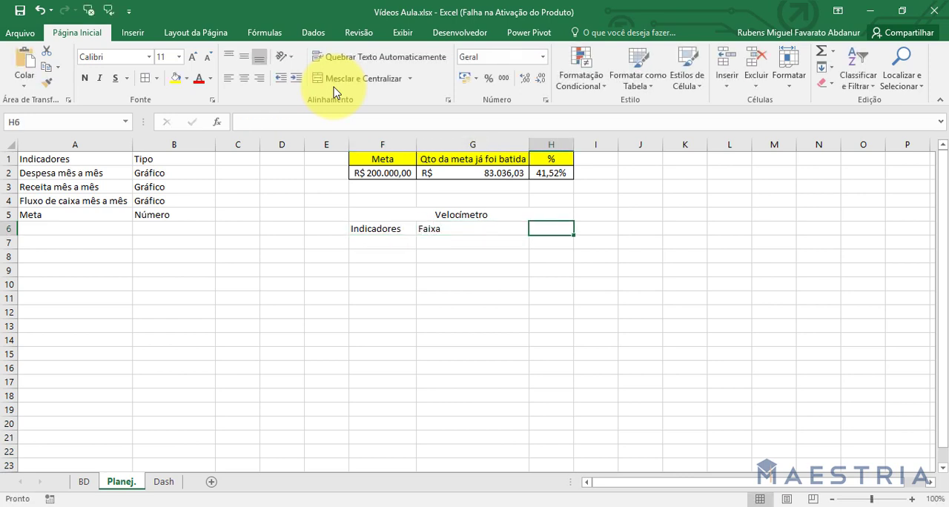
text(Fixa)
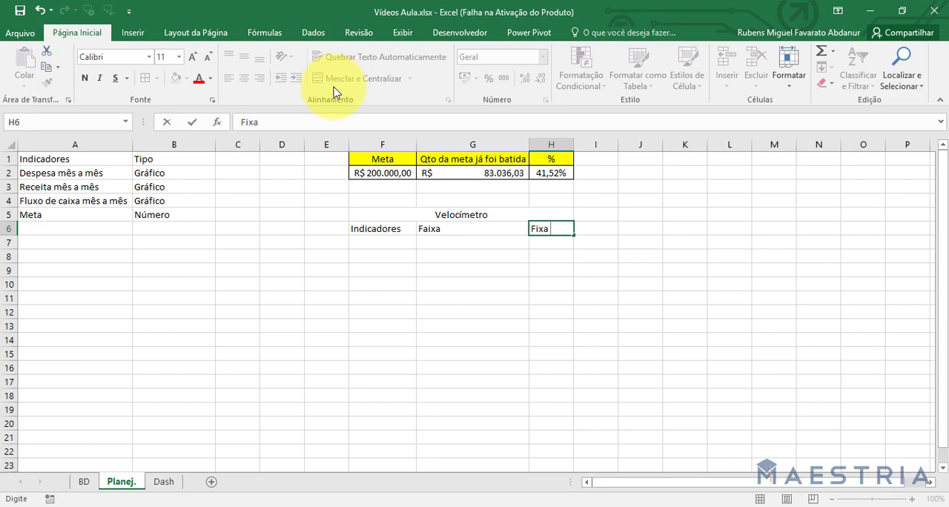
text( total)
key(Return)
key(Up)
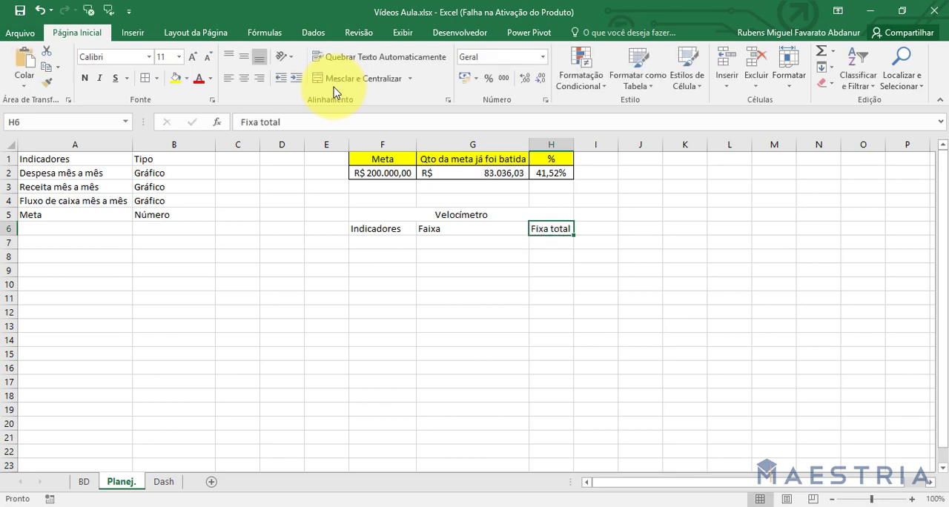
Correct the header in H6 to read "Faixa total".
key(F2)
key(Left)
key(Left)
text(a)
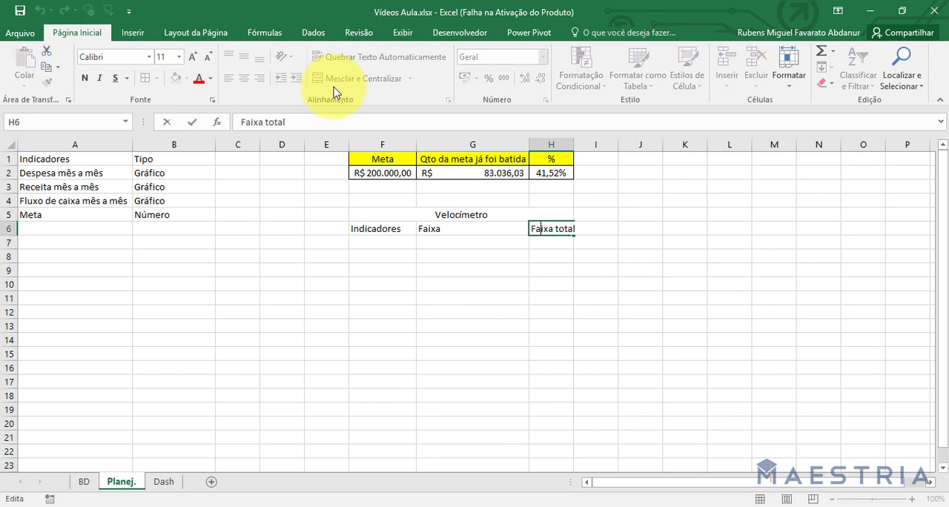
key(Return)
List the indicators "Ruim", "Regular", "Bom" and "Ótimo" in cells F7 to F10, with a capital Ó in the last.
key(Left)
key(Left)
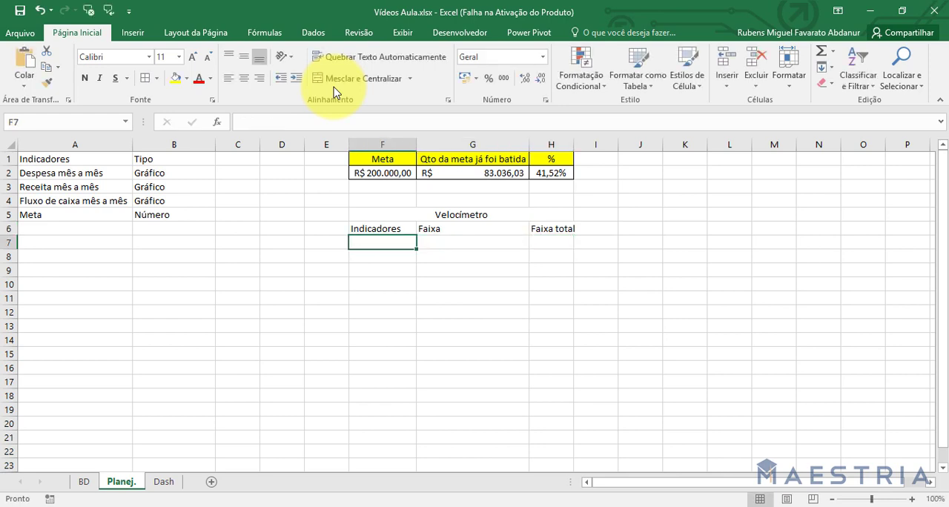
text(Ruim)
key(Return)
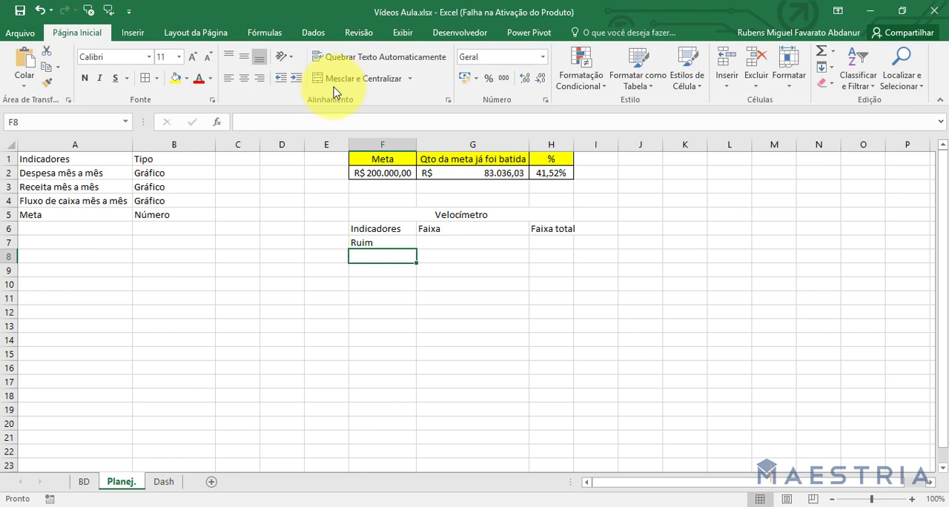
text(Regular)
key(Return)
text(Bom)
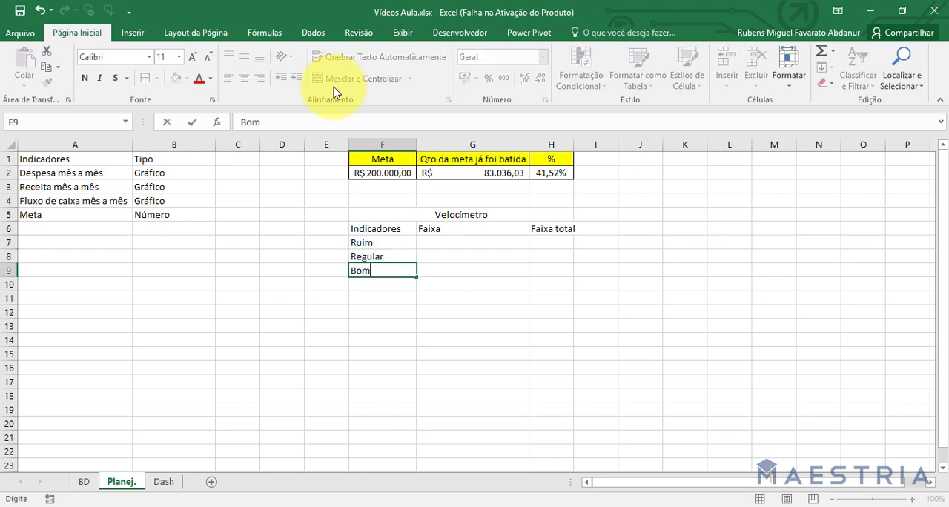
key(Return)
text(ótimo)
key(Return)
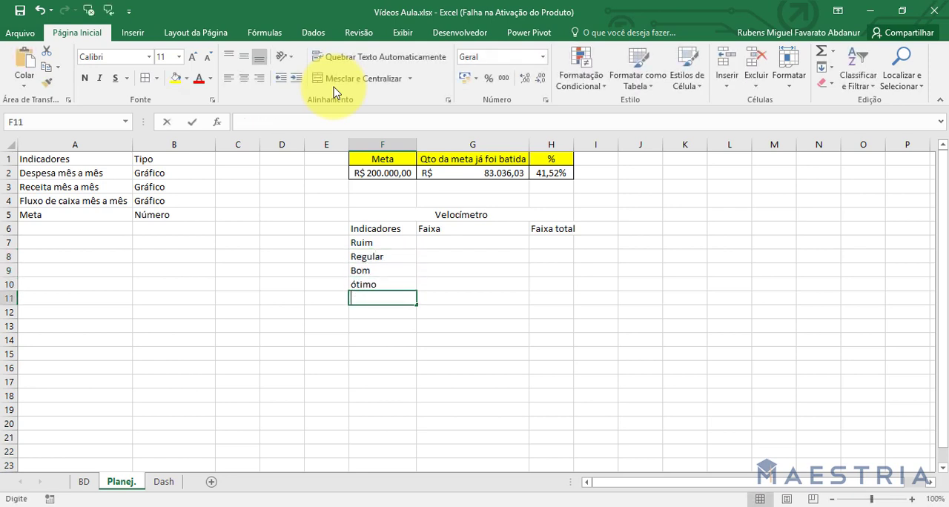
key(Escape)
key(Up)
text(Ótimo)
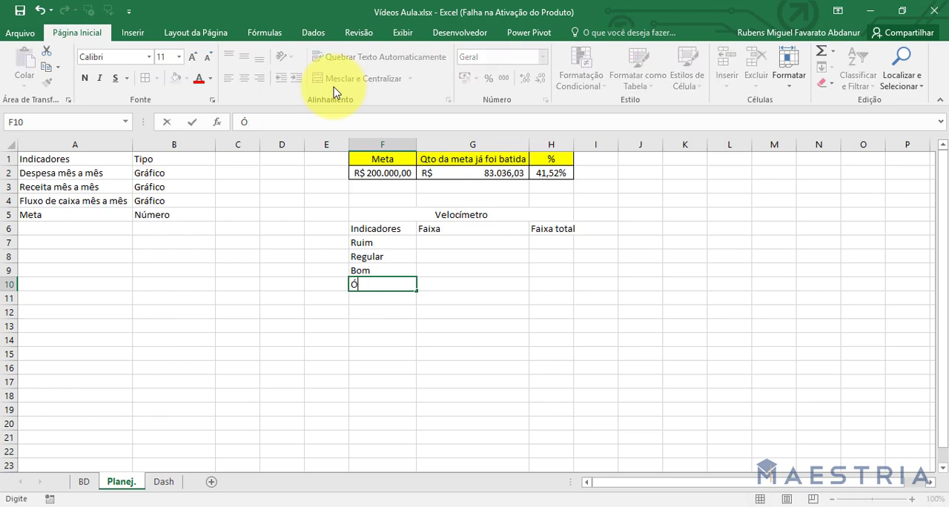
key(Return)
Enter 50 as the Faixa value for Ruim in cell G7.
key(Up)
key(Right)
key(Up)
key(Up)
key(Up)
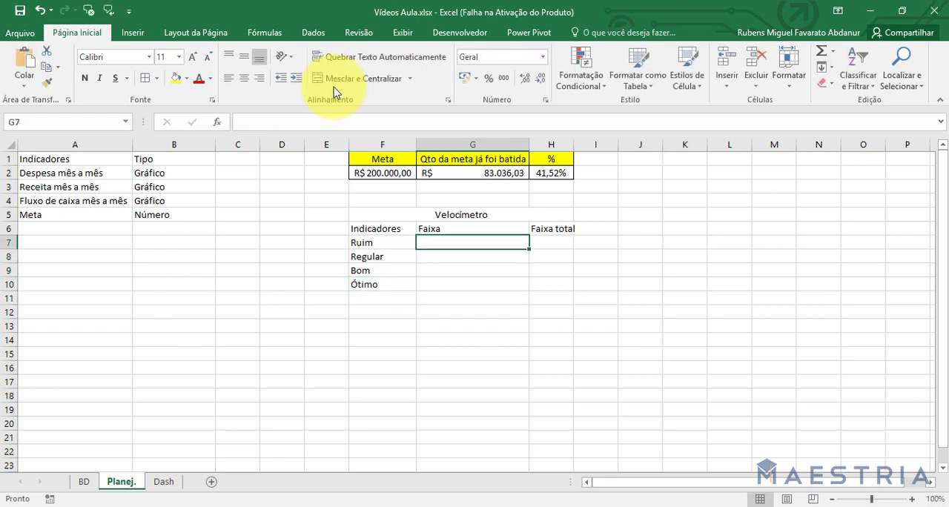
text(50)
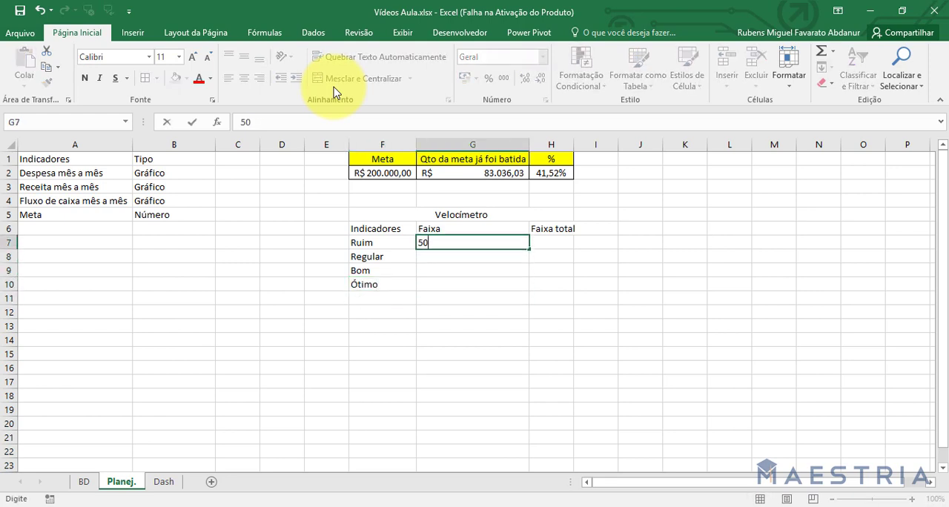
key(Return)
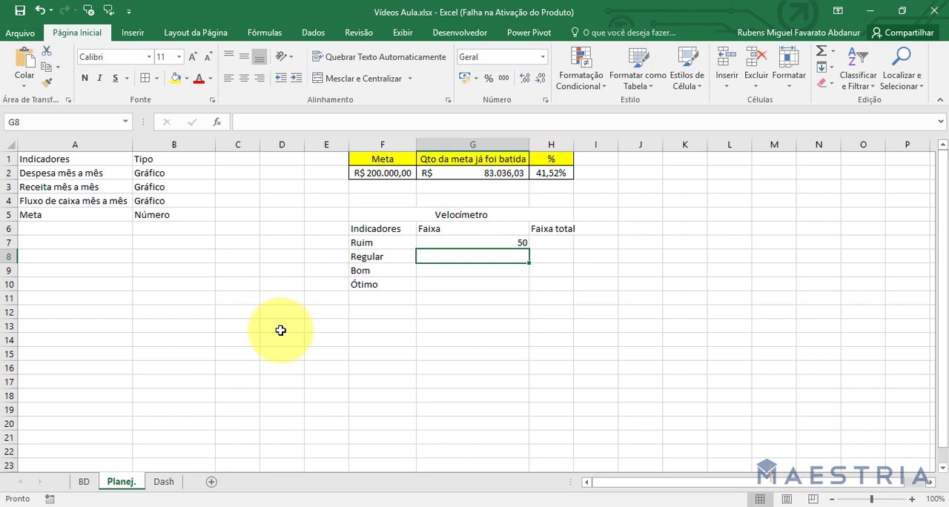
key(Up)
text(100)
key(Return)
key(ctrl+z)
key(Down)
text(100)
key(Return)
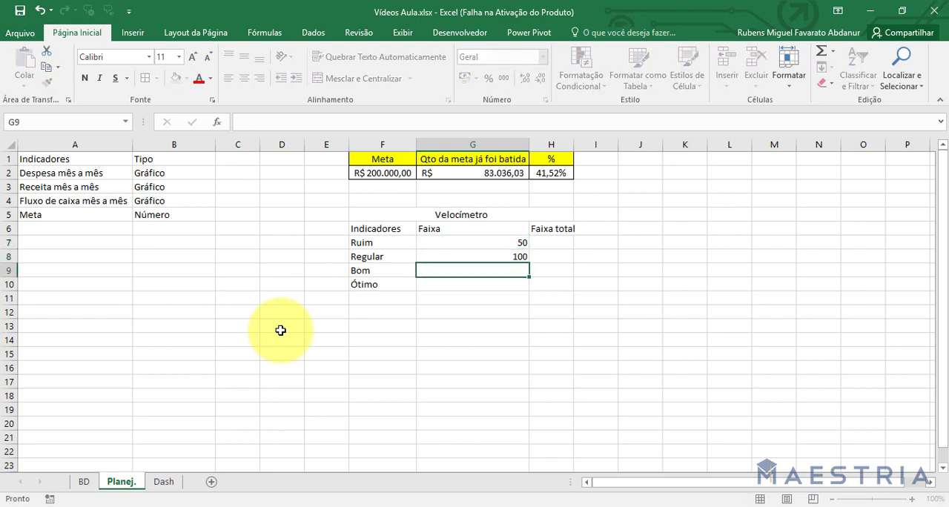
key(Up)
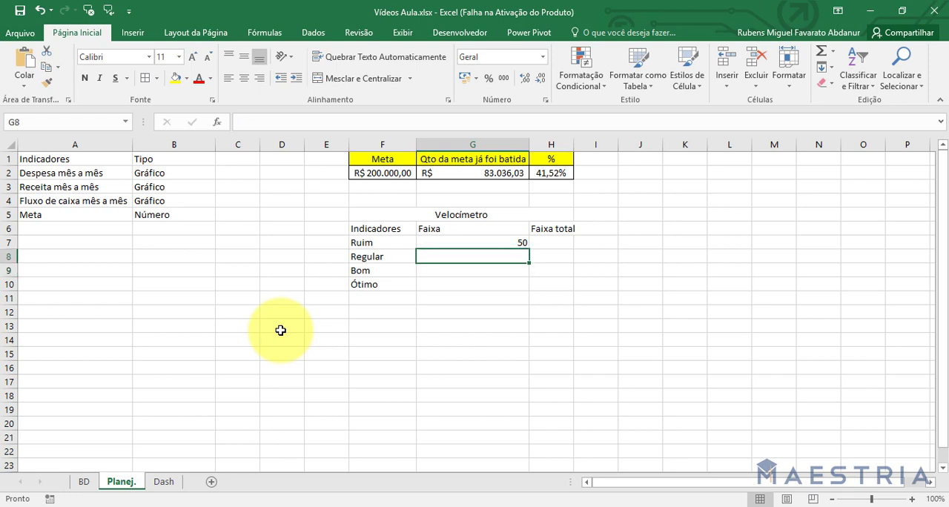
Enter 50 as the Faixa value for Regular, Bom and Ótimo in cells G8 to G10.
text(50)
key(Return)
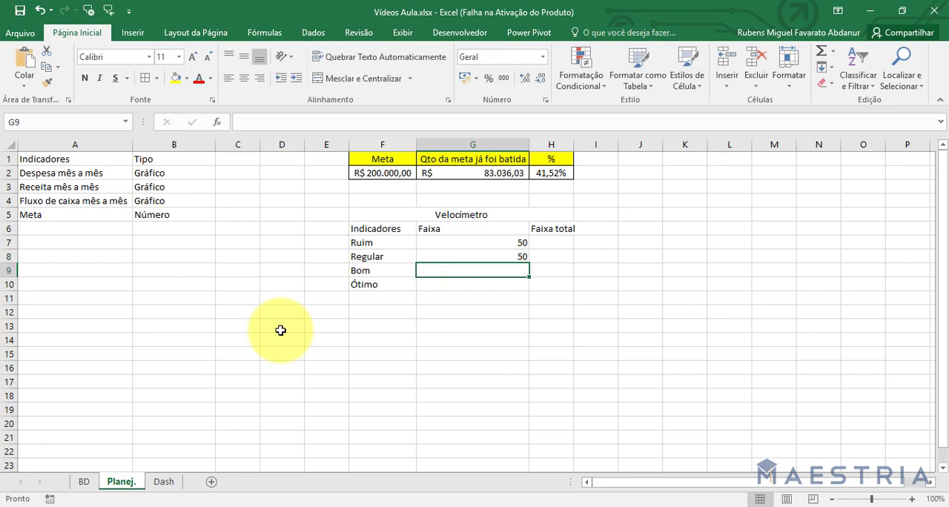
text(50)
key(Return)
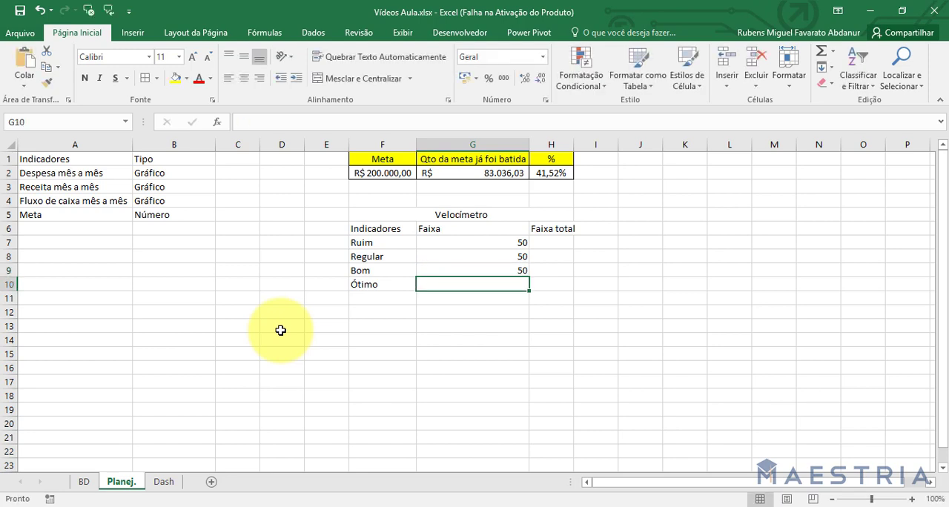
text(50)
key(Return)
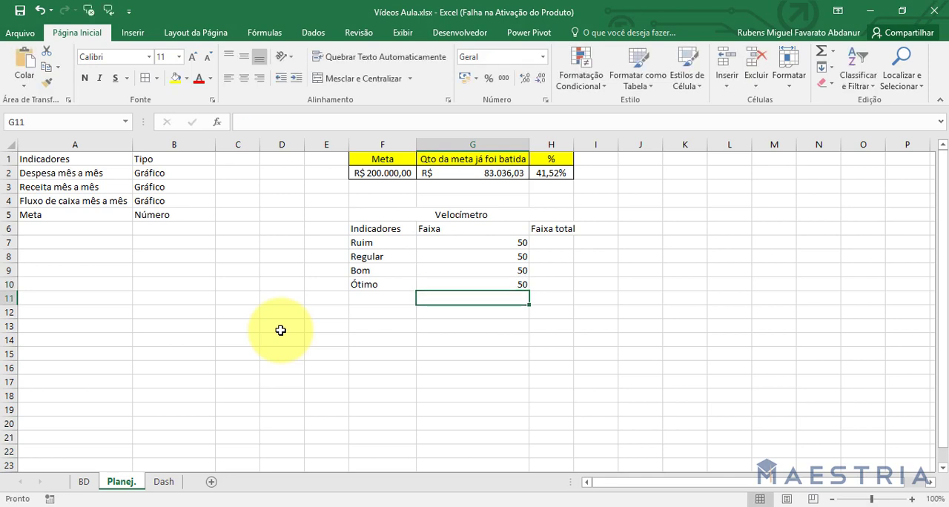
Fill the Faixa total column in H7 to H10 with the ranges 0-50, 51-100, 101-150 and 151-200.
key(Right)
key(Up)
key(Up)
key(Up)
key(Up)
key(Up)
key(Down)
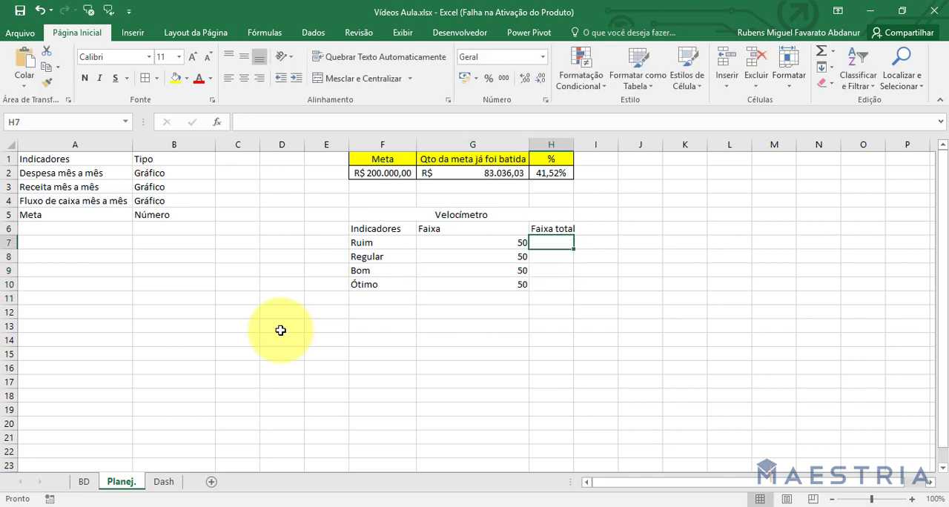
text(0-50)
key(Return)
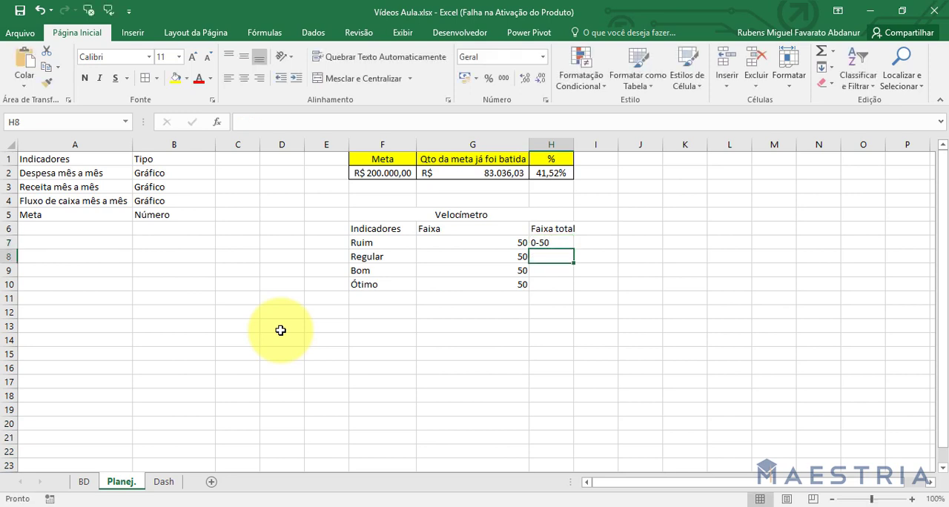
text(51-1)
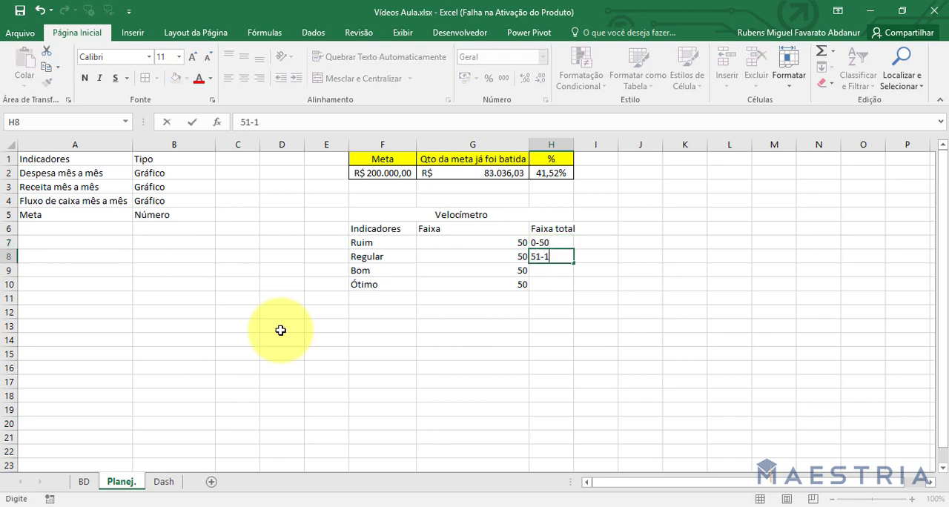
text(00)
key(Return)
text(101-)
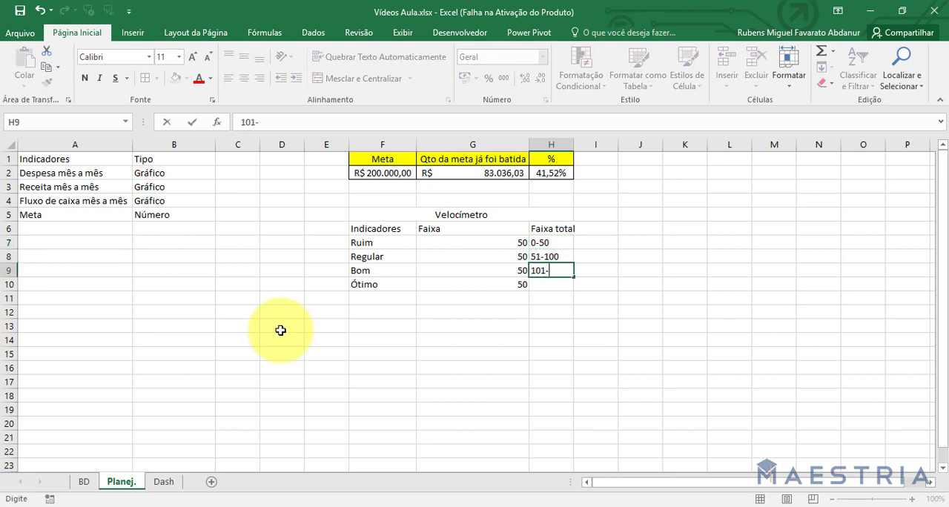
text(150)
key(Return)
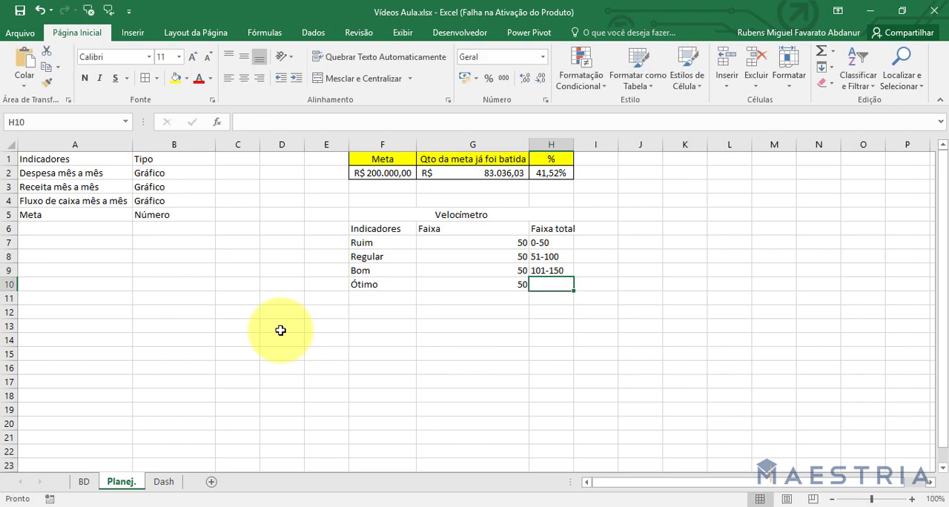
text(151-200)
key(Return)
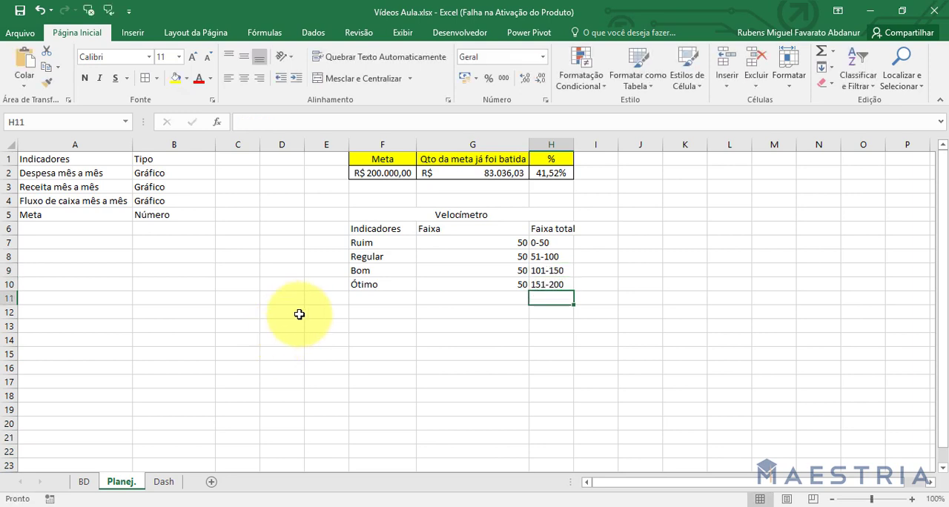
Copy the yellow Meta header formatting from F1 onto F5:H6, and merge and centre the Velocímetro title across F5:H5 again.
click(382, 159)
click(46, 81)
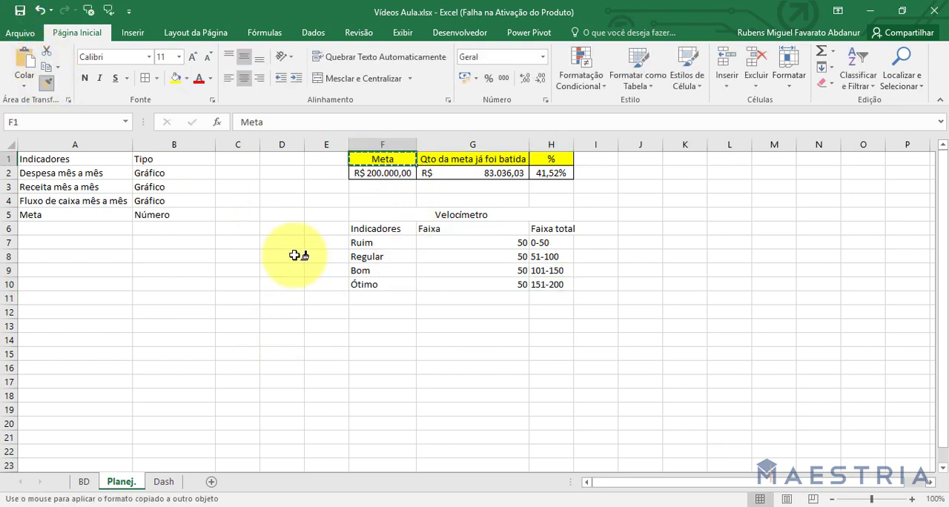
drag(384, 216, 485, 230)
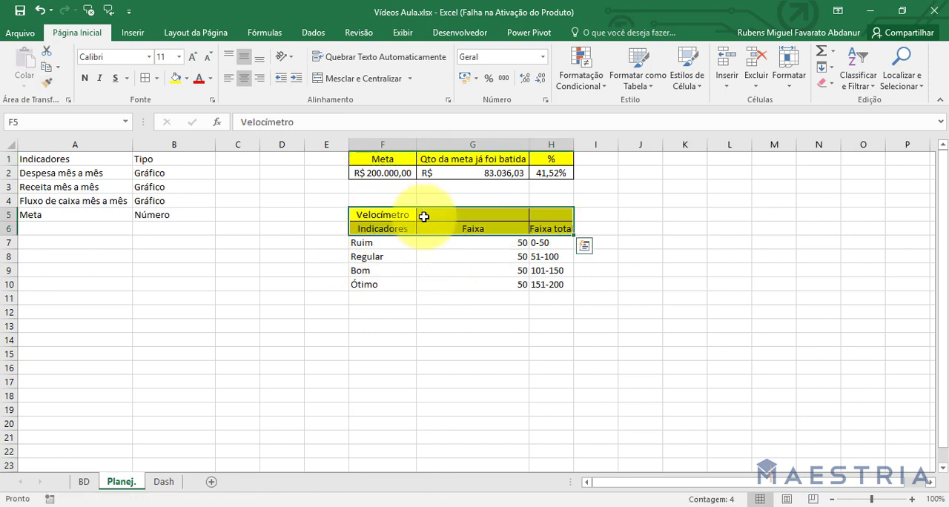
drag(406, 214, 558, 214)
click(364, 79)
click(467, 325)
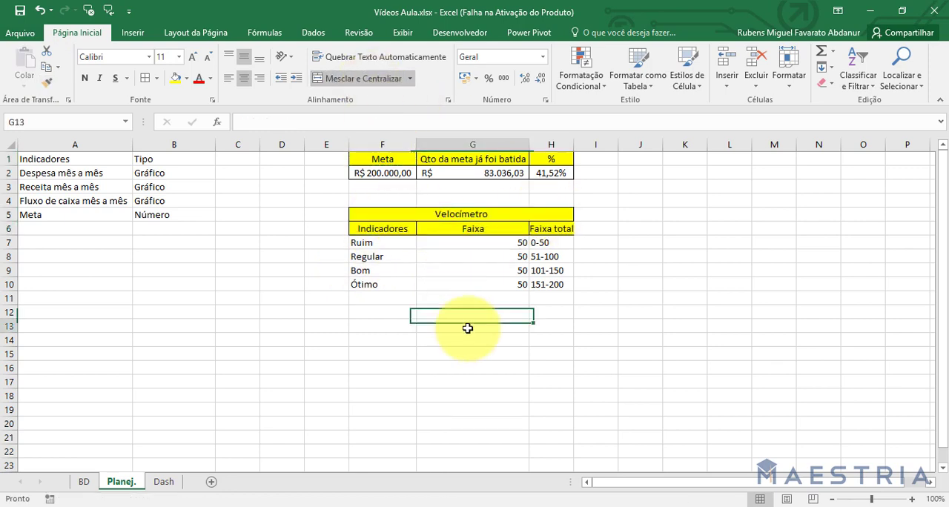
Copy the bordered, centred formatting of F2 onto the Velocímetro data cells F7:H10.
click(406, 177)
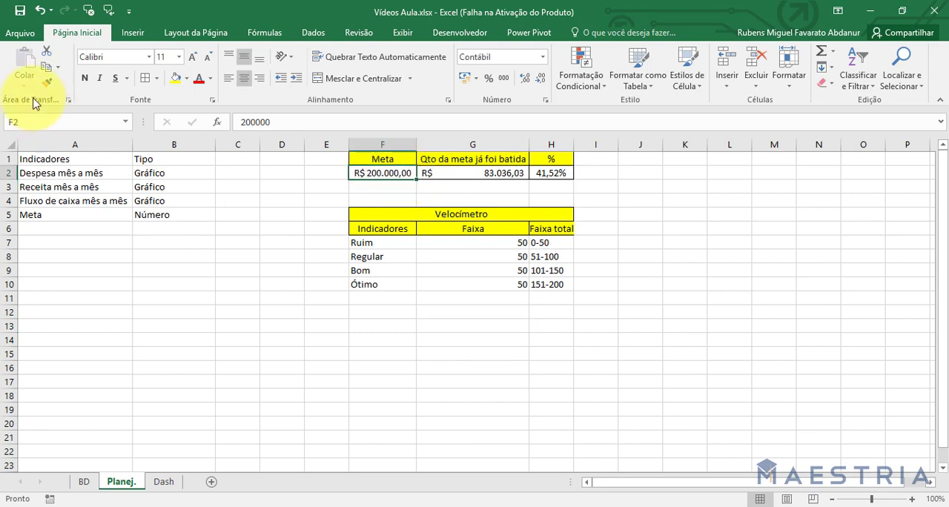
click(46, 82)
drag(385, 245, 556, 288)
click(534, 325)
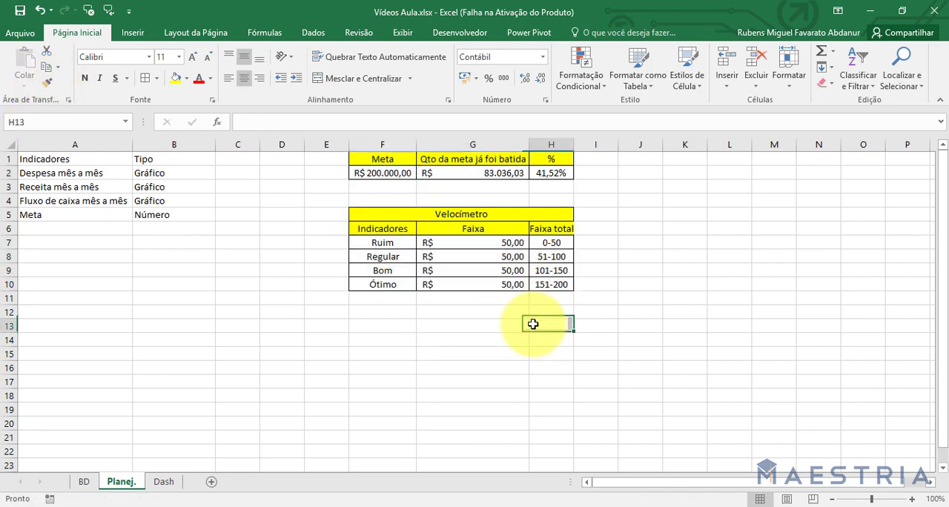
Format the Faixa values in G7:G10 as numbers without decimal places and fit column H's width to its contents.
click(485, 232)
drag(483, 242, 476, 285)
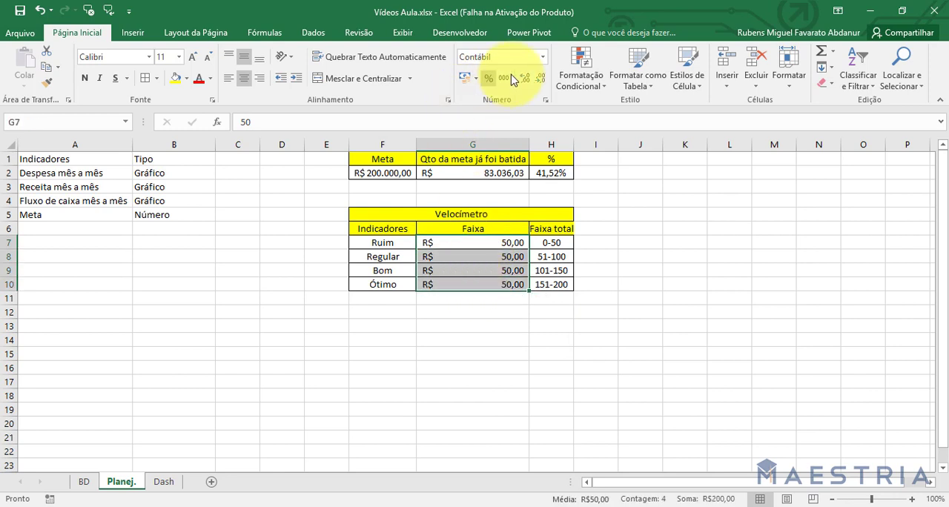
click(543, 58)
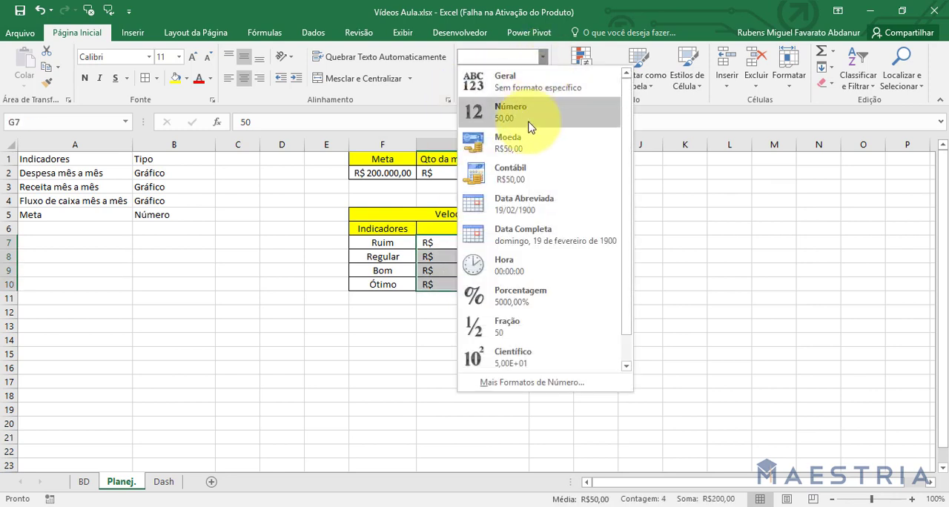
click(527, 118)
click(527, 84)
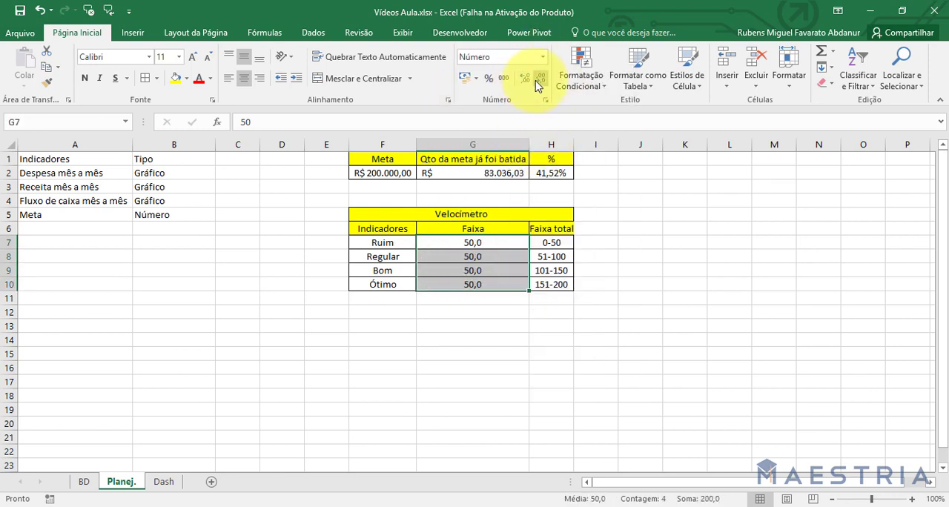
click(527, 85)
click(640, 311)
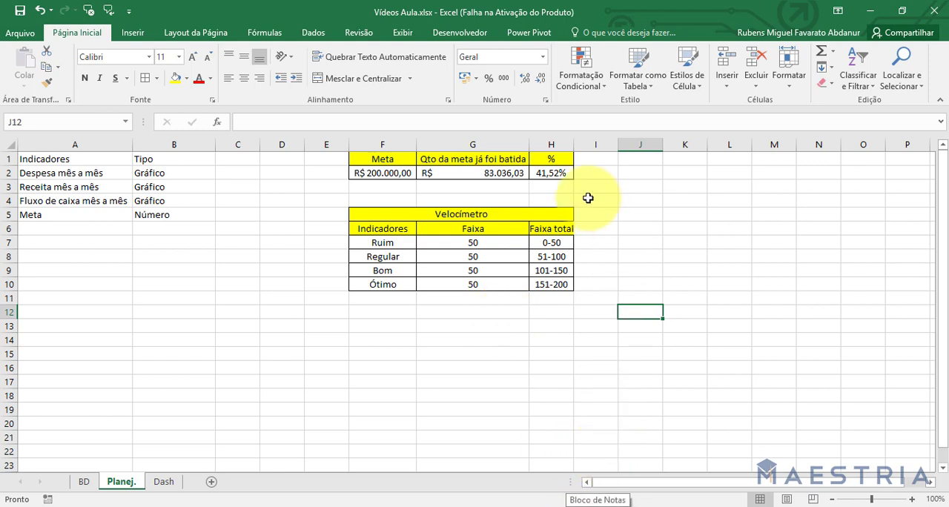
double_click(575, 144)
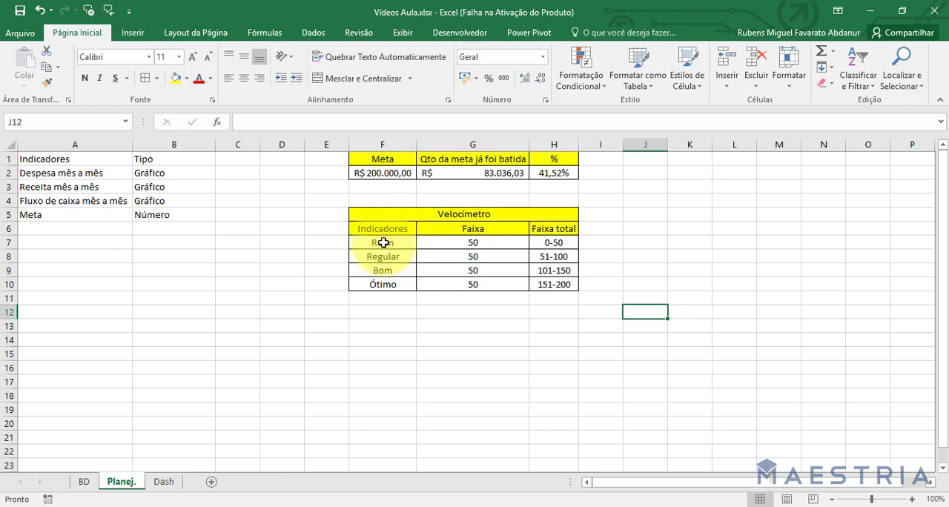
Insert a doughnut chart from the indicators and Faixa values in F7:G10 and place it to the right of the table.
drag(383, 243, 468, 281)
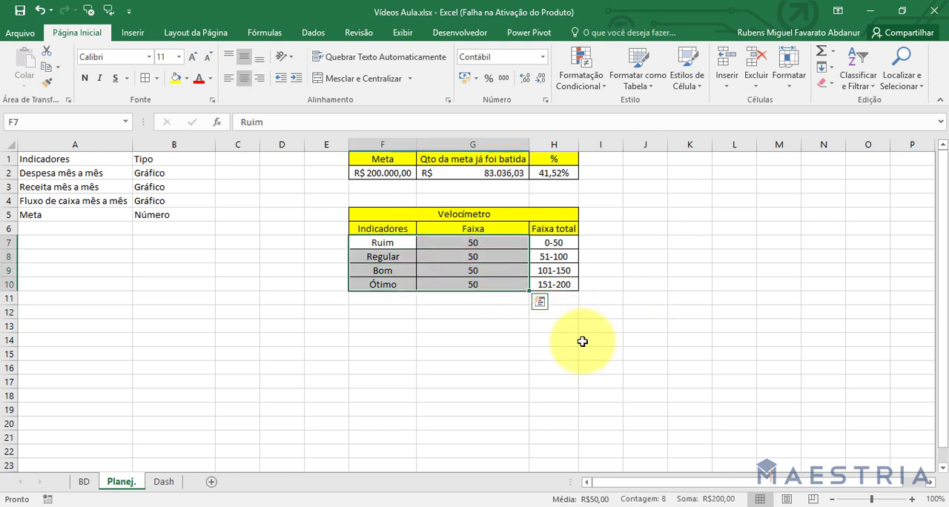
click(133, 34)
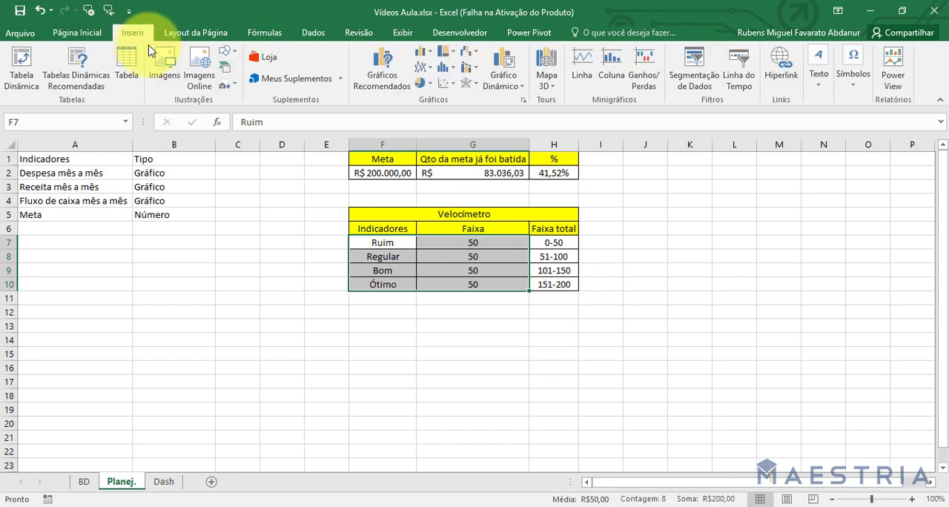
click(428, 88)
click(429, 243)
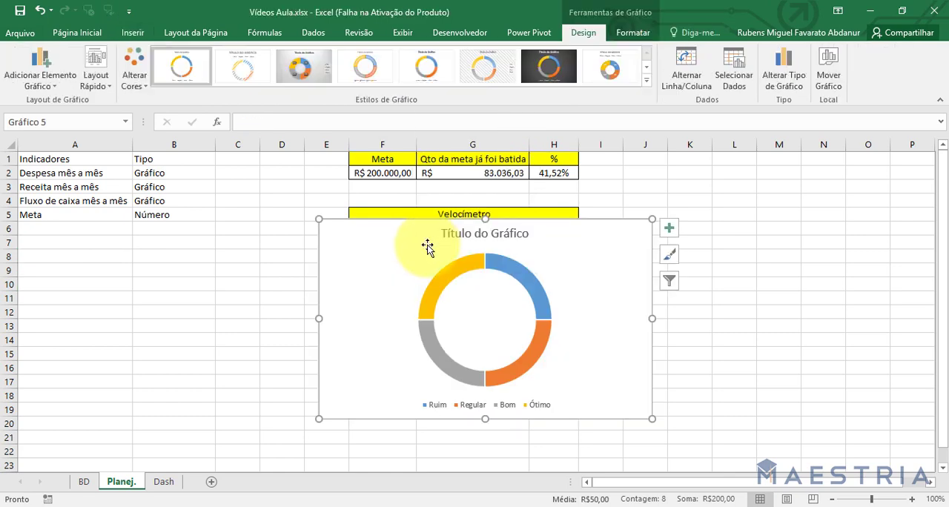
drag(631, 247, 889, 191)
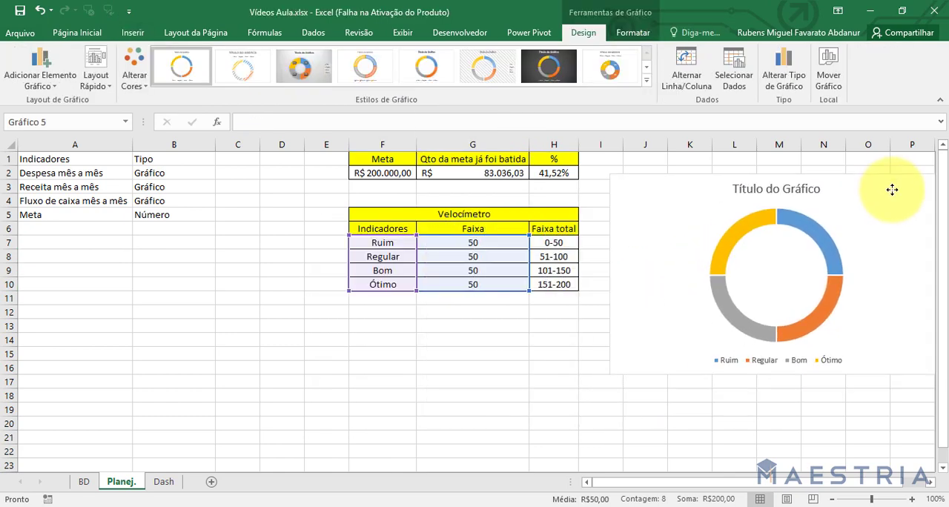
click(394, 297)
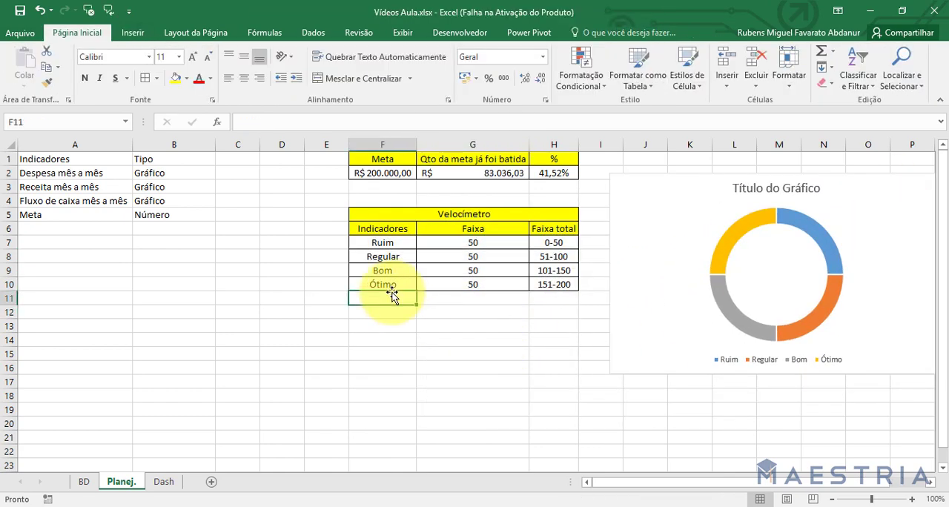
Add a Total row below Ótimo, labelling F11 "Total" and summing G7:G10 in G11.
text(Total)
key(Tab)
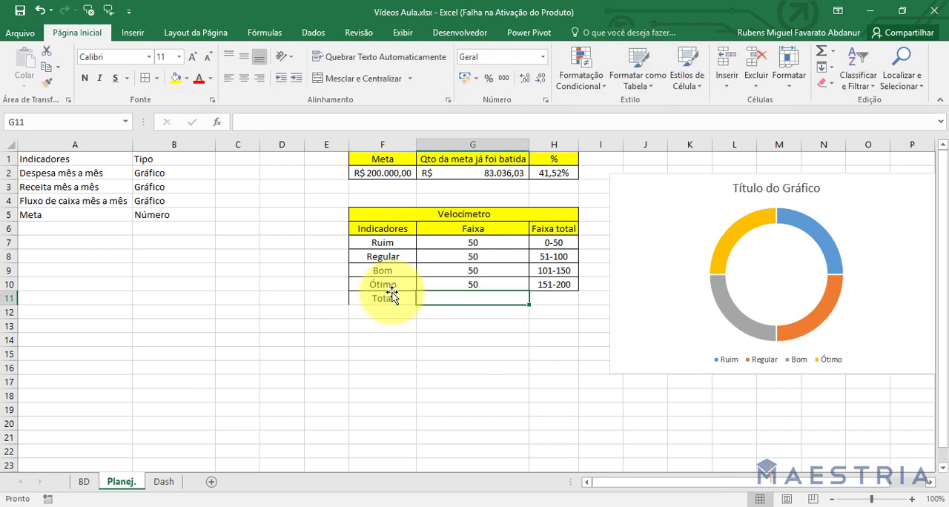
text(=)
key(Escape)
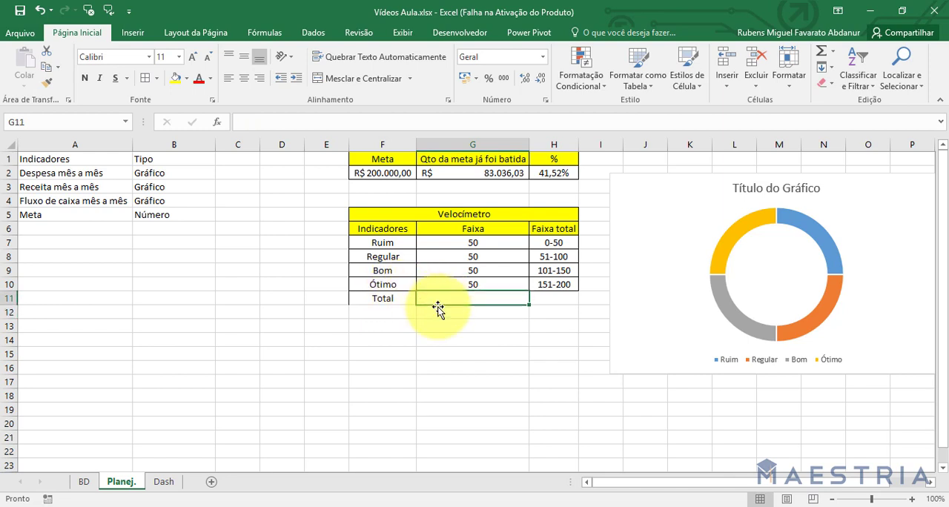
key(alt+equal)
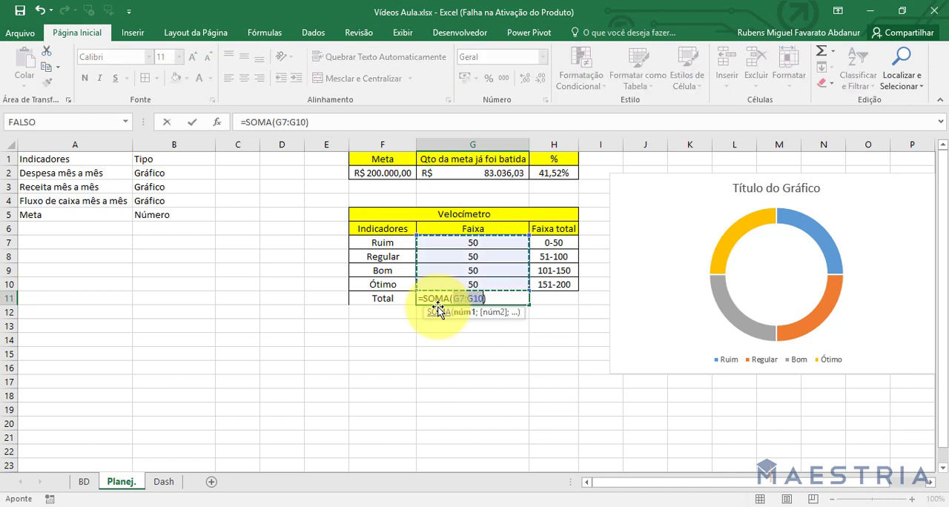
key(Return)
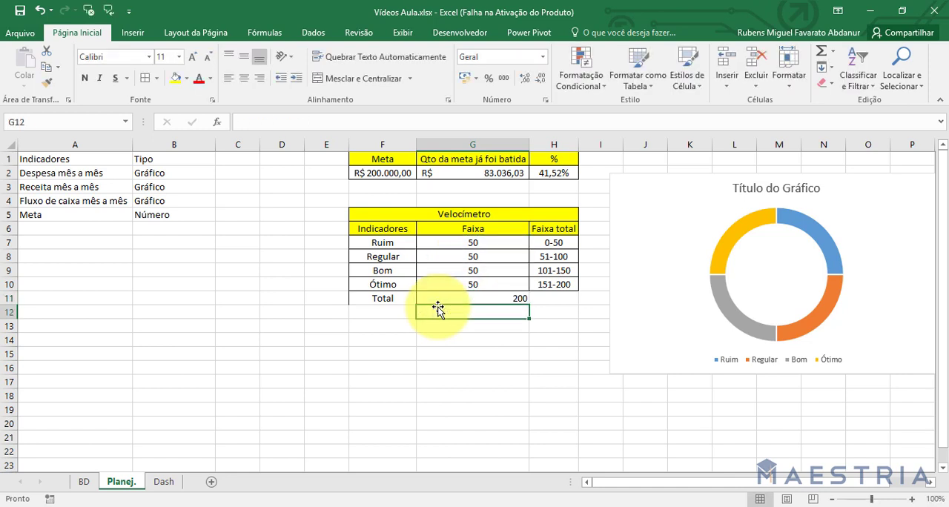
Copy the bordered, centred formatting of F10 onto the Total row F11:H11 and the number format of G9 onto G11.
click(392, 299)
click(397, 286)
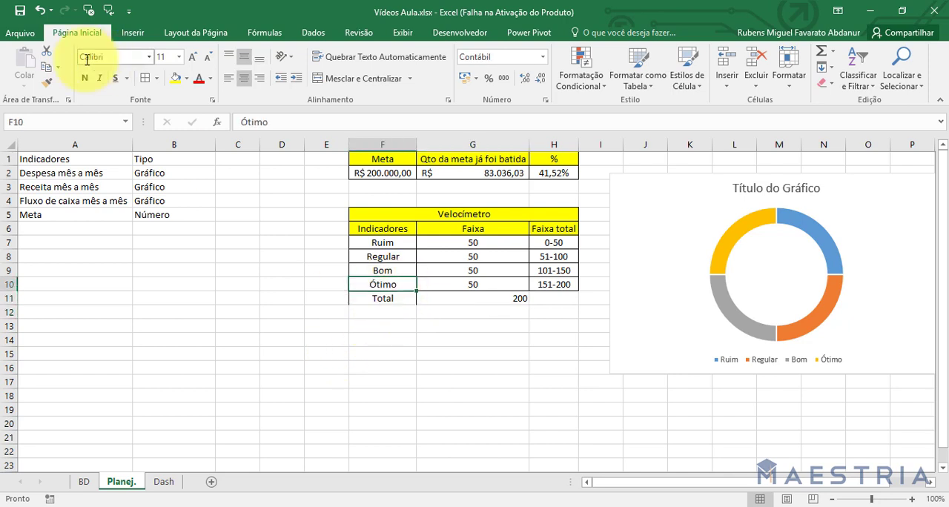
click(58, 82)
mouse_move(375, 299)
mouse_down()
mouse_move(561, 275)
mouse_move(554, 301)
mouse_up()
click(492, 299)
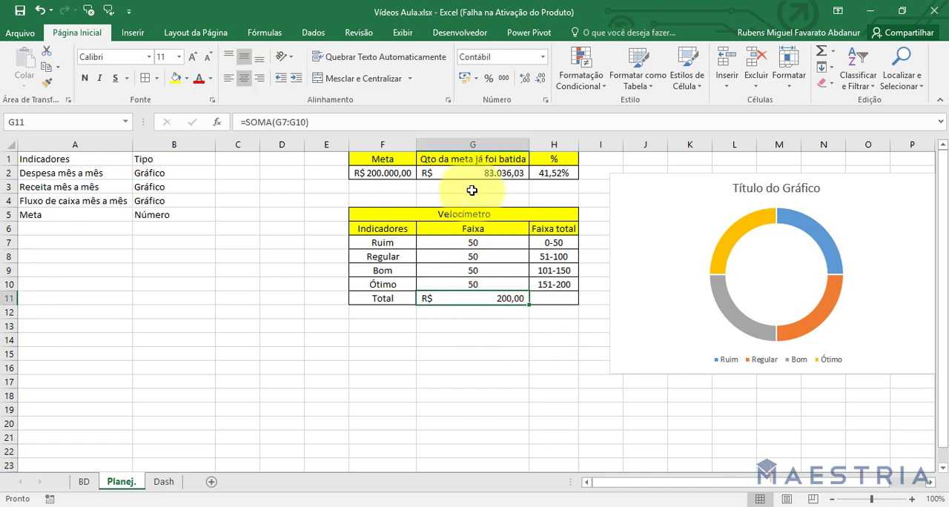
click(477, 267)
click(46, 82)
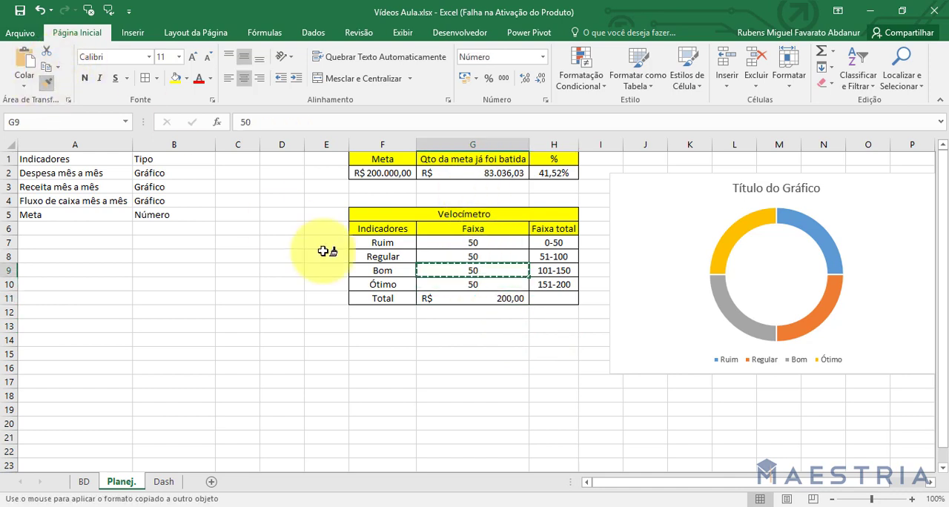
click(449, 298)
click(496, 339)
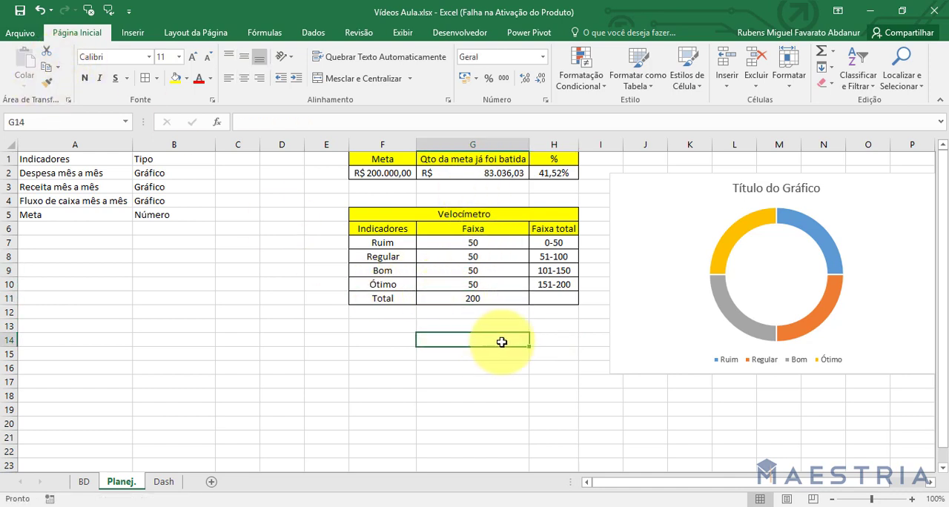
Replace the existing doughnut chart with a new one built from F7:G11, including the Total row.
click(680, 205)
key(Delete)
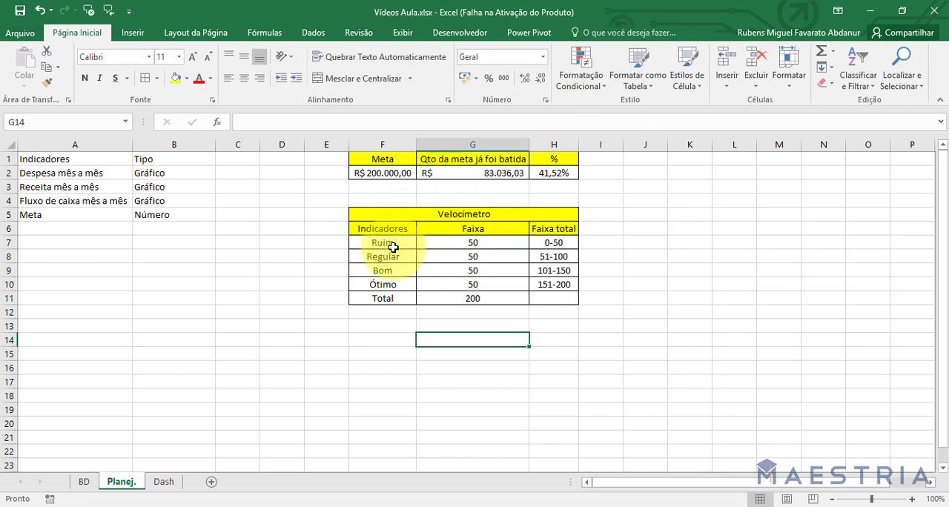
click(392, 246)
drag(429, 257, 447, 302)
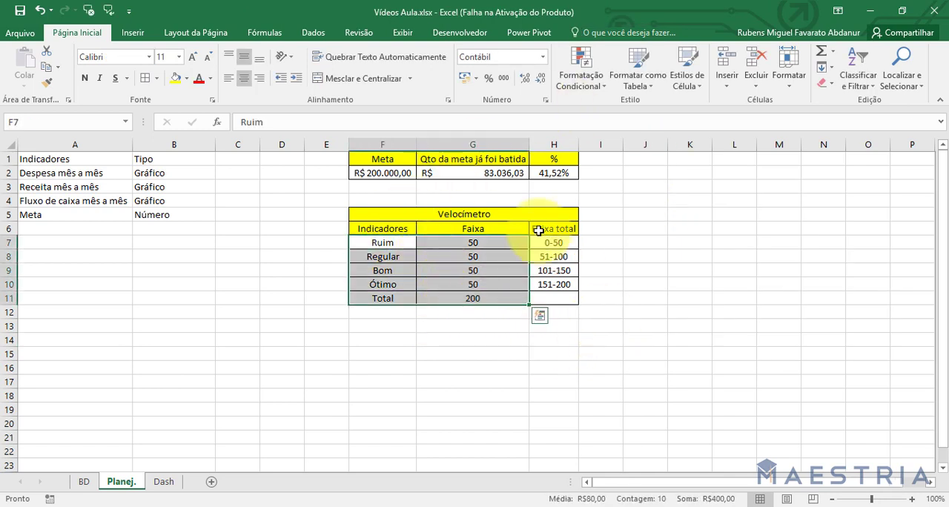
click(132, 32)
click(424, 84)
click(434, 230)
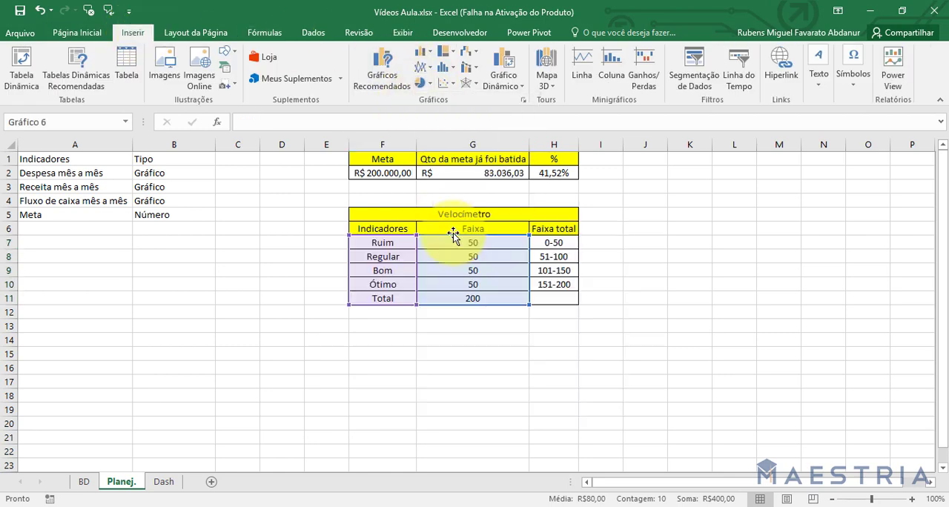
mouse_move(557, 242)
mouse_down()
mouse_move(773, 201)
mouse_move(599, 297)
mouse_move(563, 246)
mouse_up()
Remove the title and the legend from the new doughnut chart.
click(519, 231)
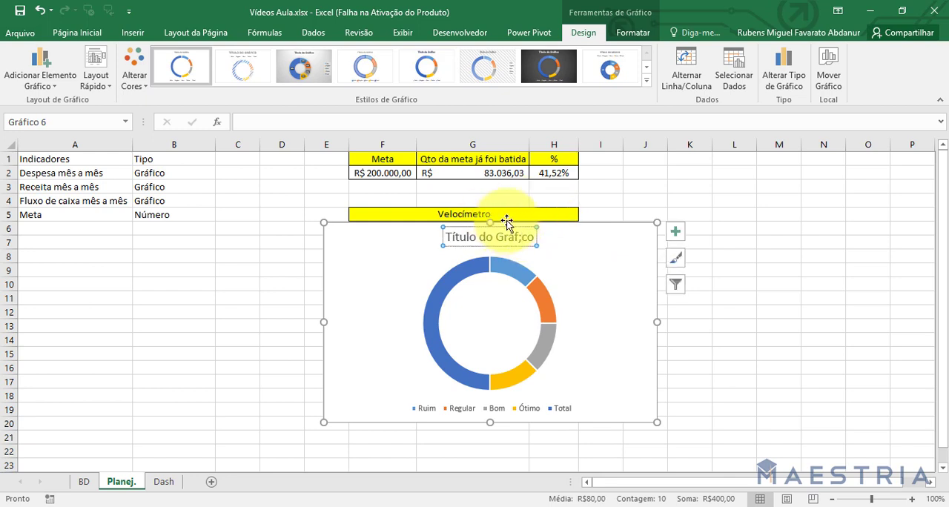
key(Delete)
click(442, 412)
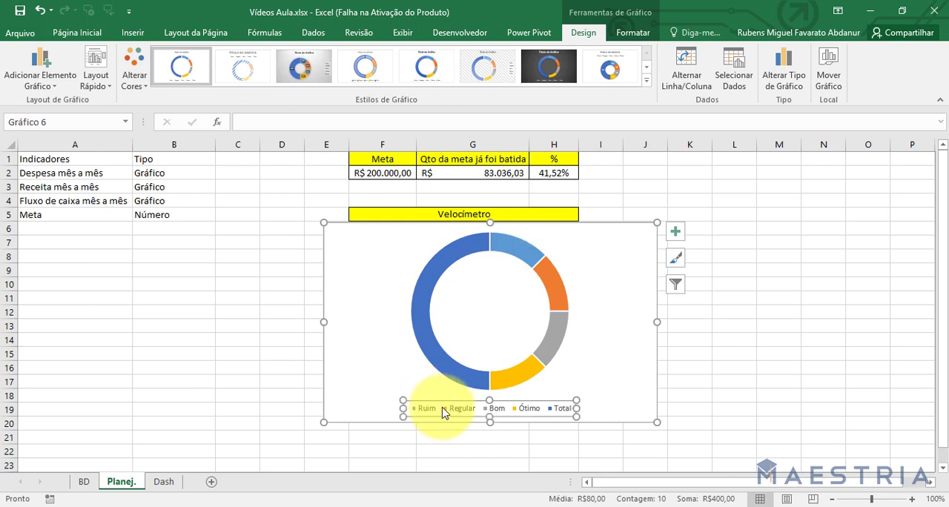
key(Delete)
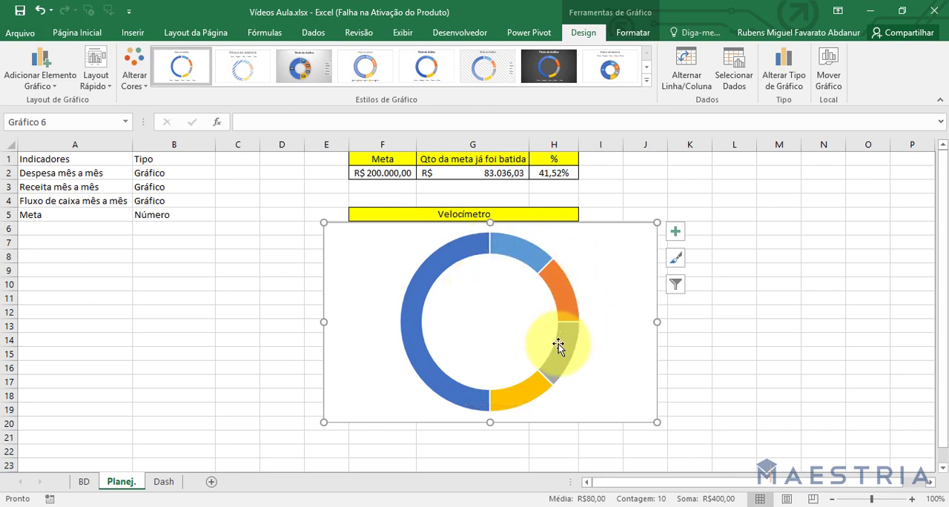
Rotate the doughnut series by setting its first slice angle to 270° and close the series formatting options.
mouse_move(559, 344)
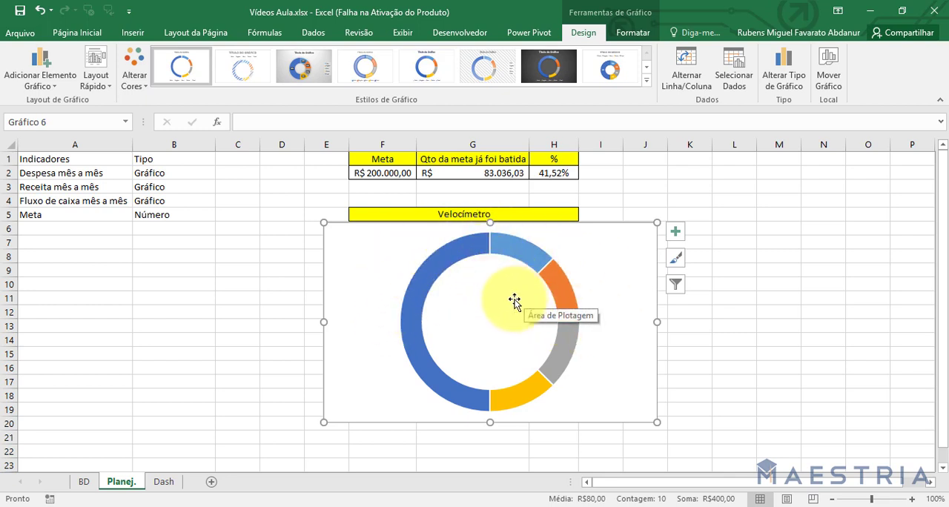
double_click(456, 270)
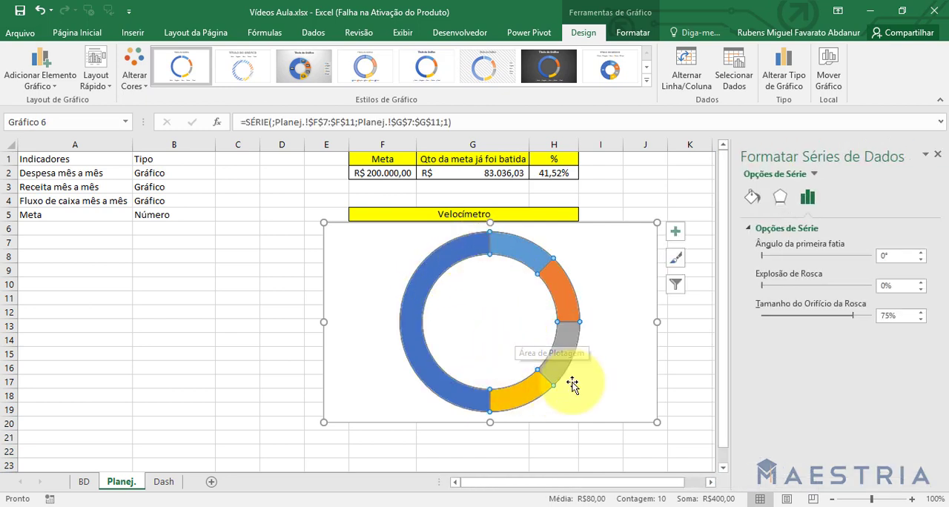
click(893, 255)
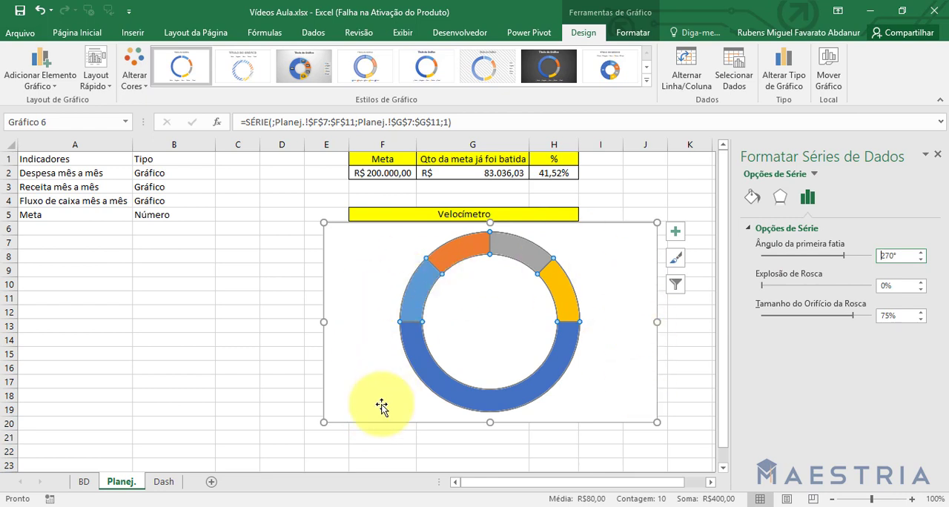
click(938, 155)
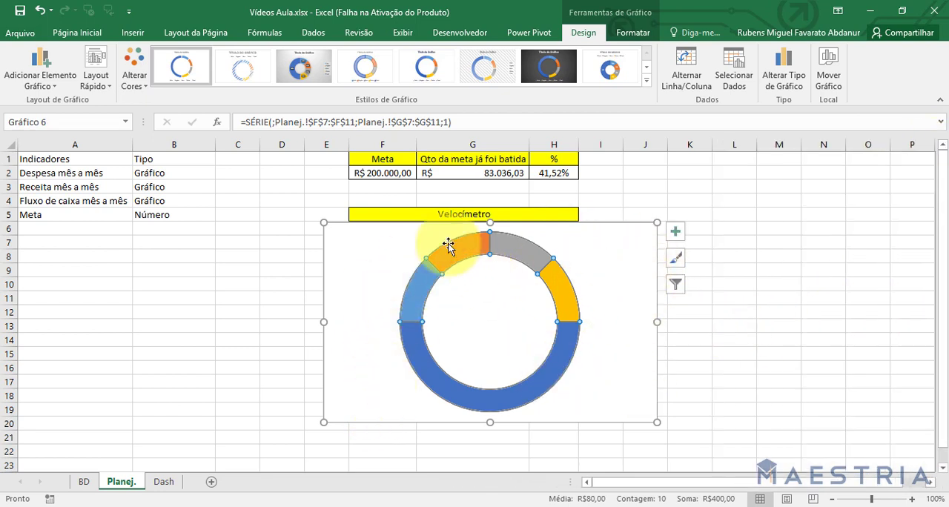
click(762, 367)
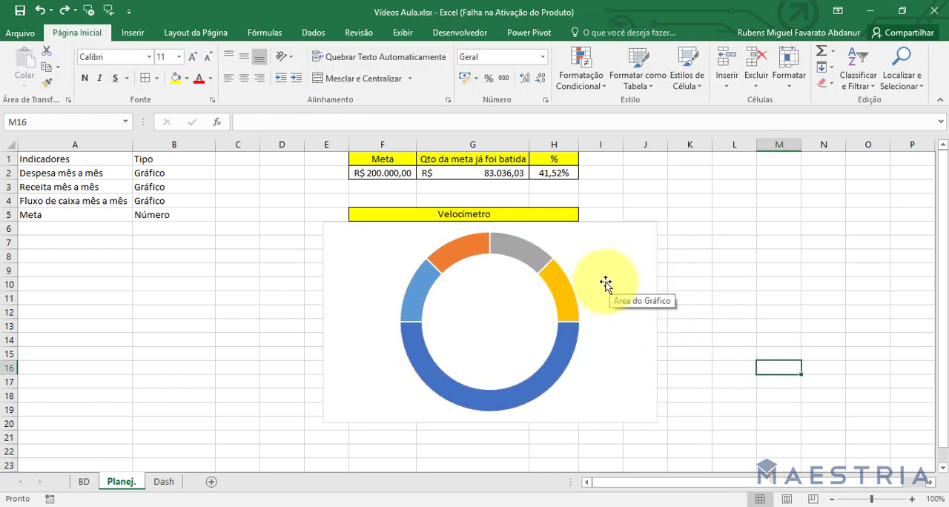
Set only the large Total slice of the doughnut to no fill so that a half-circle gauge remains.
click(562, 354)
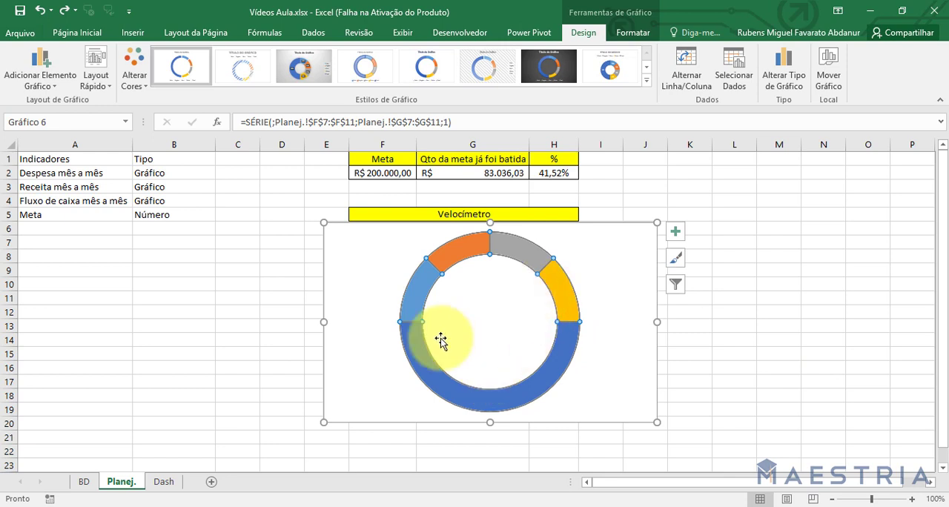
click(417, 345)
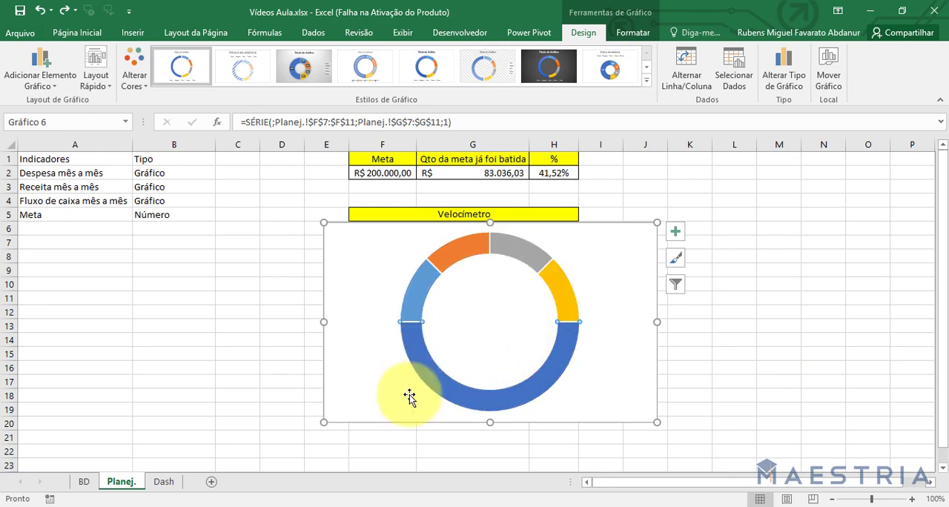
click(632, 33)
click(474, 51)
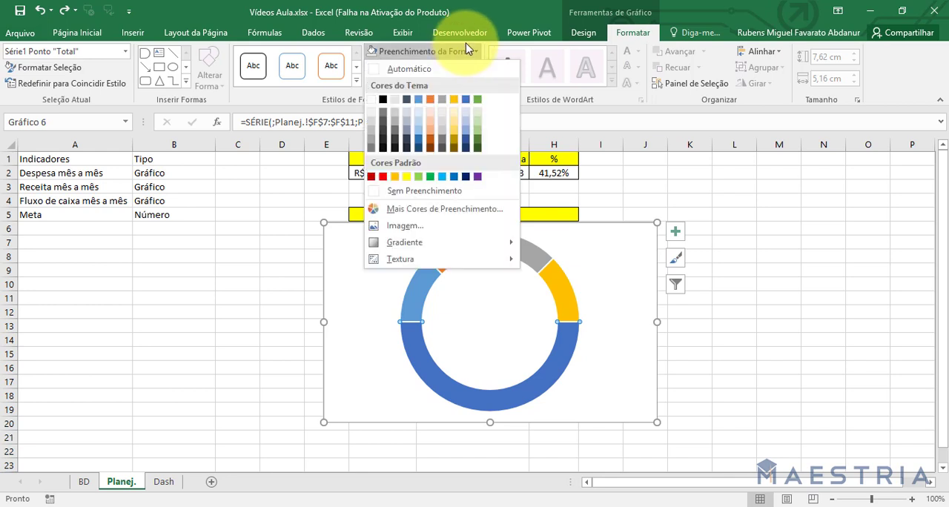
click(433, 191)
click(808, 368)
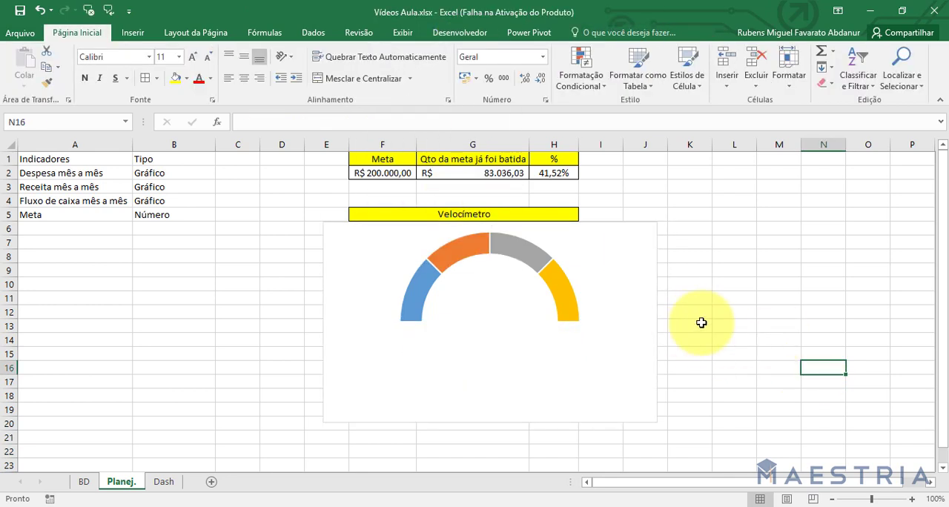
Give the gauge's chart area no fill and no outline.
click(637, 267)
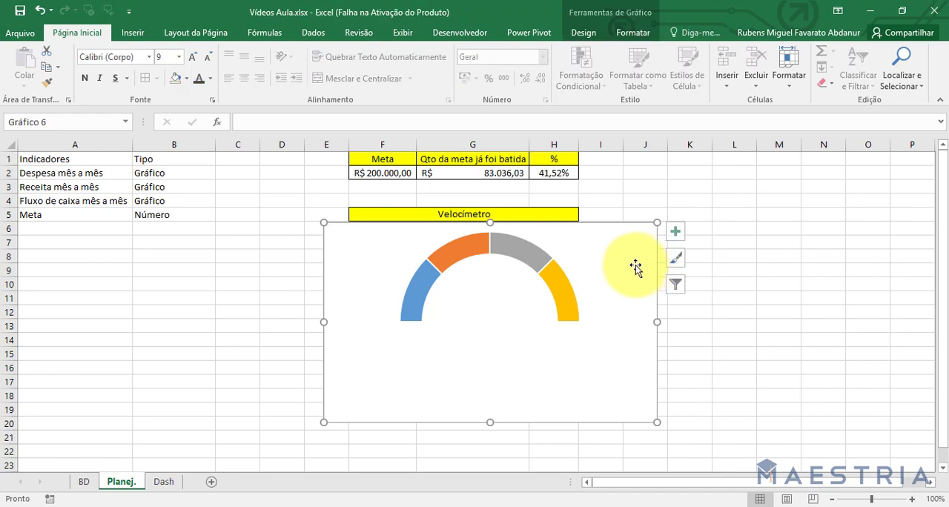
click(633, 33)
click(426, 51)
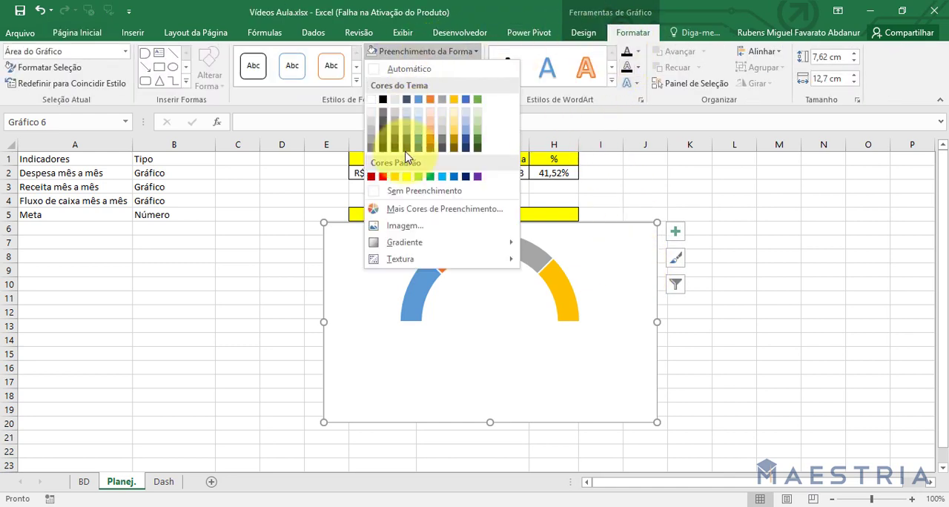
click(410, 191)
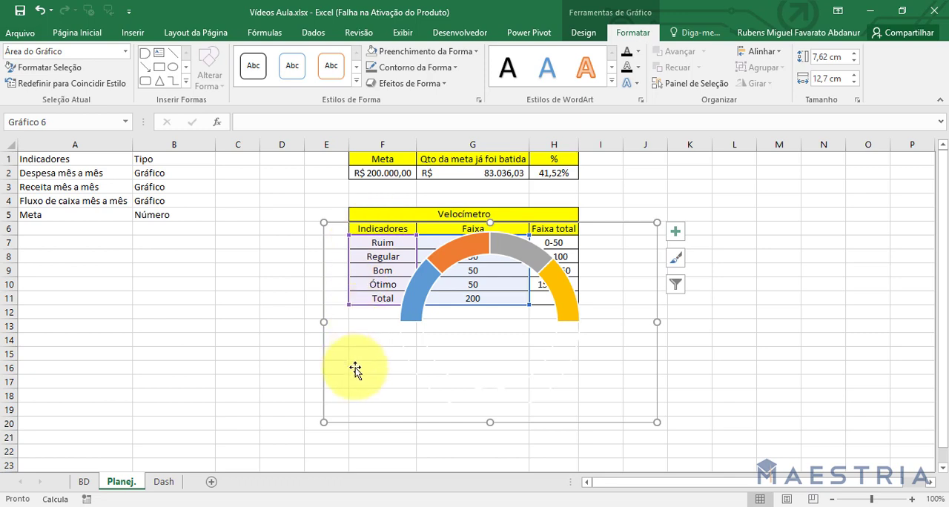
click(419, 67)
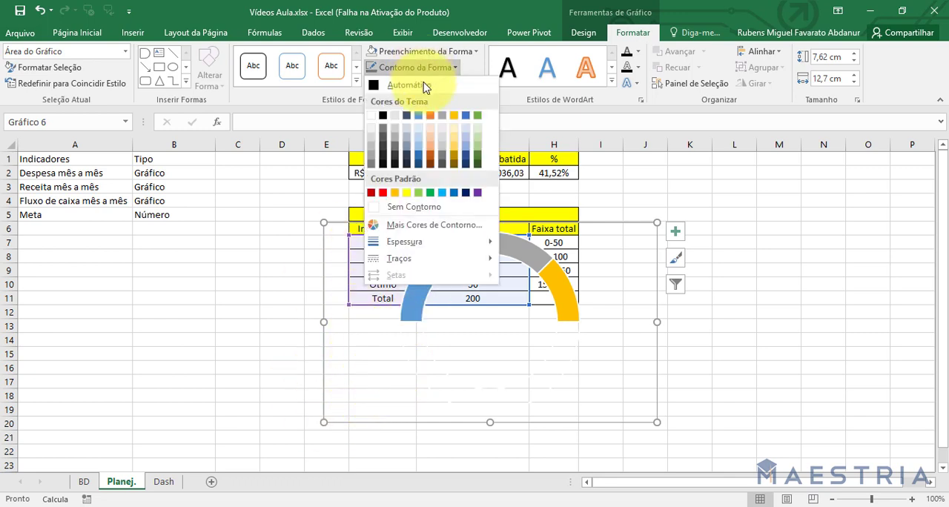
click(415, 207)
click(776, 365)
Place the gauge chart to the right of the Velocímetro table.
click(637, 286)
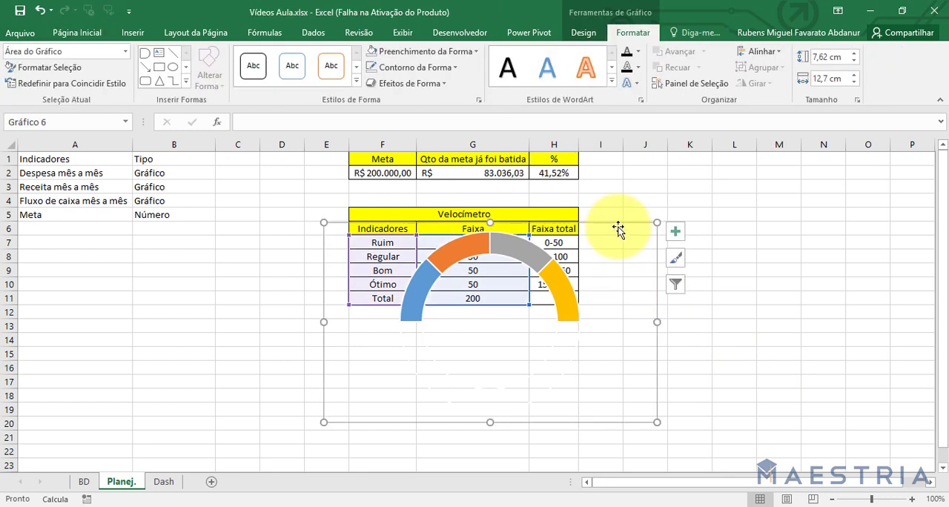
drag(618, 230, 798, 197)
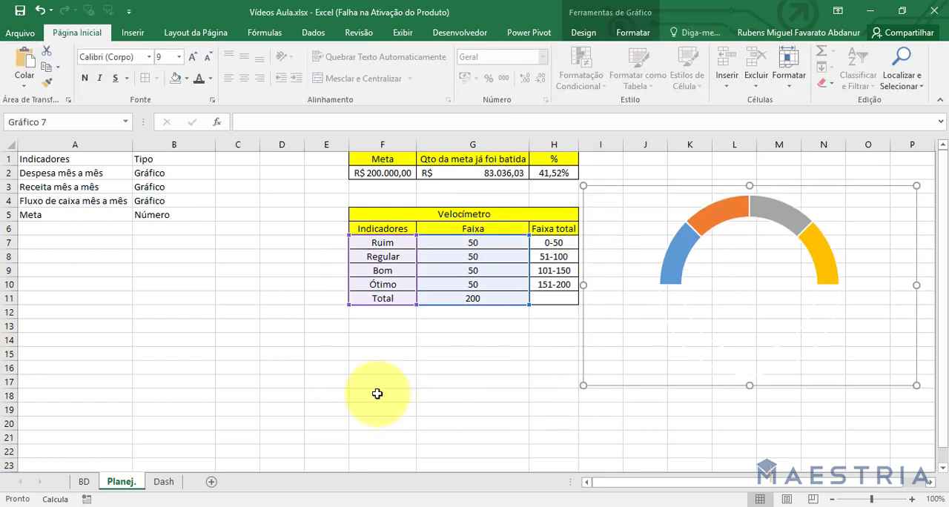
key(Escape)
Enter the title "Ponteiro" in F14 and copy the yellow merged formatting of the Velocímetro title onto F14:H14.
click(368, 345)
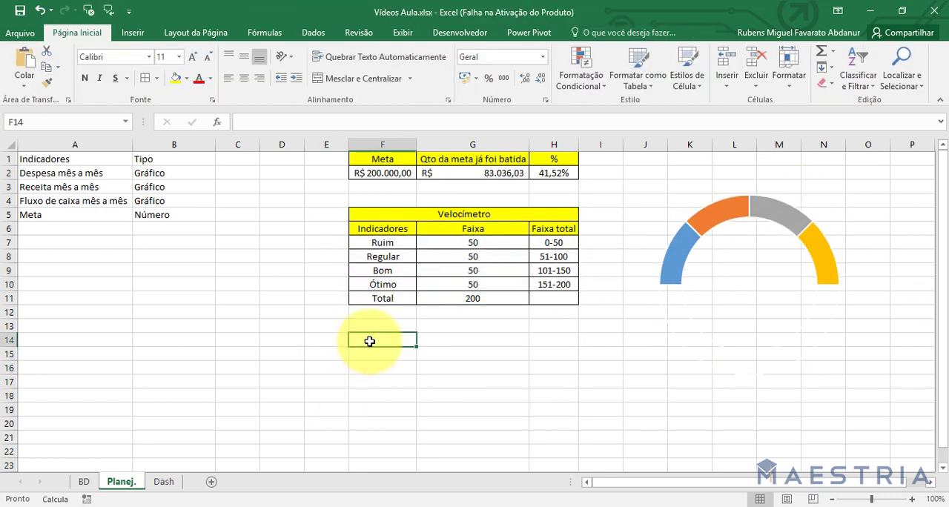
text(P)
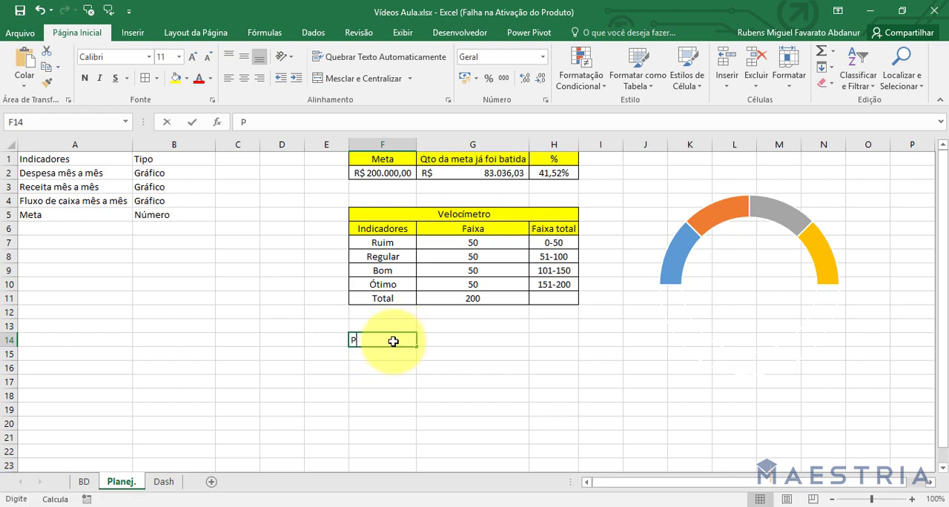
text(onteiro)
key(Return)
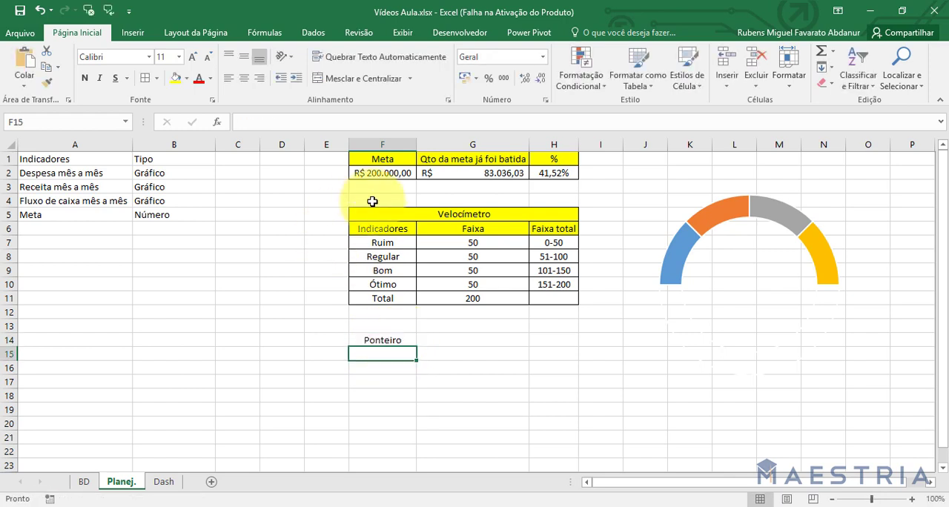
click(372, 213)
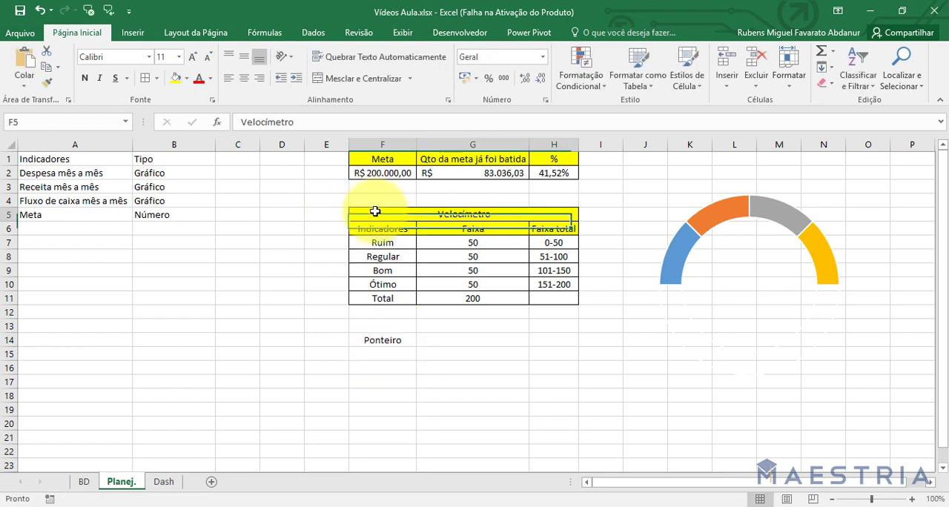
click(46, 88)
click(393, 339)
click(394, 381)
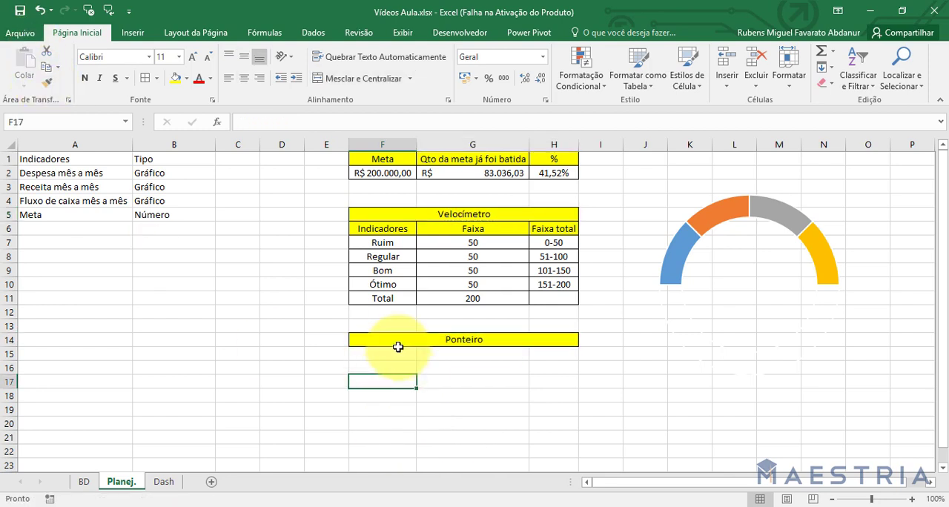
Enter the row labels "Valor", "Grossura" and "Complemento" in F15:F17 under the Ponteiro title.
click(389, 356)
text(Va)
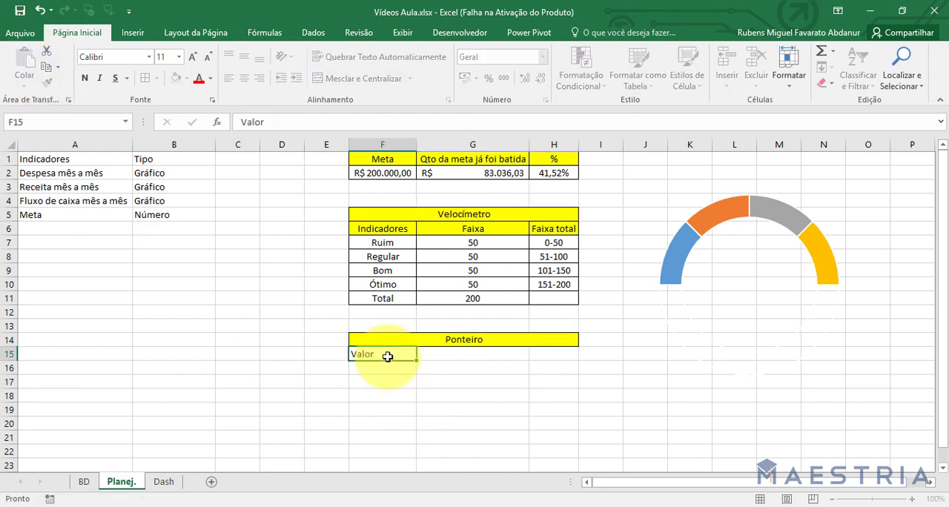
text(lor)
key(Return)
text(Grossura)
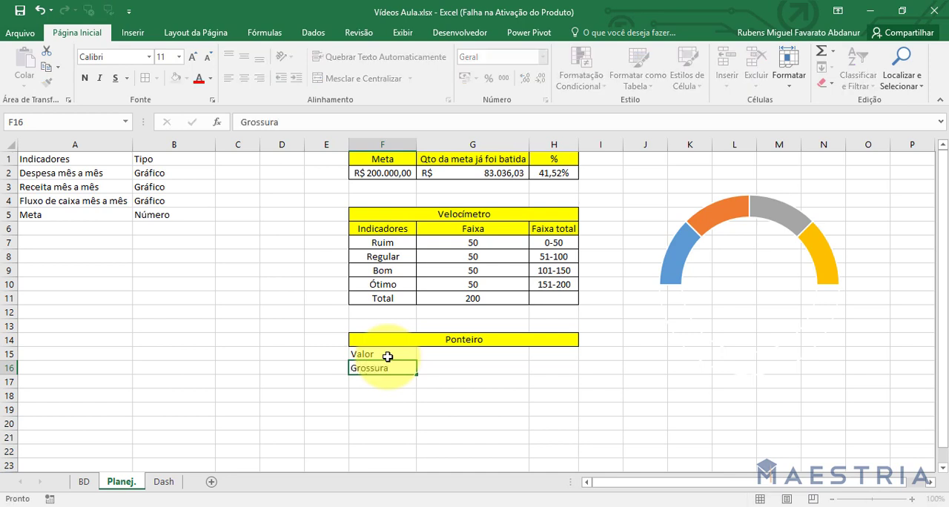
key(Return)
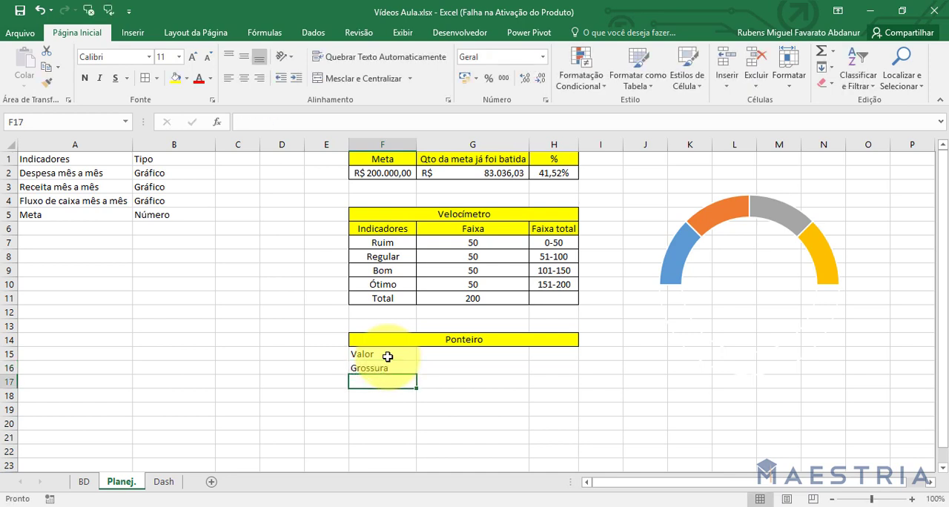
text(COmplem)
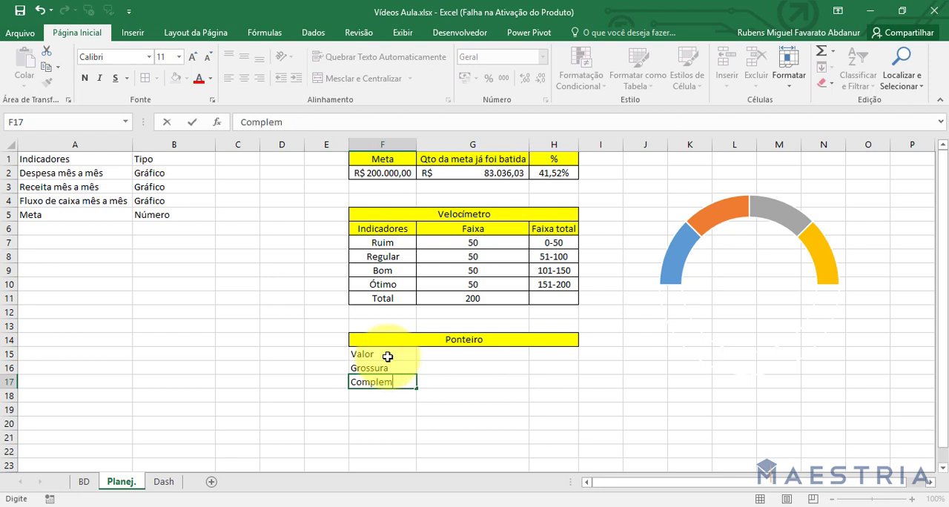
text(ento)
key(Return)
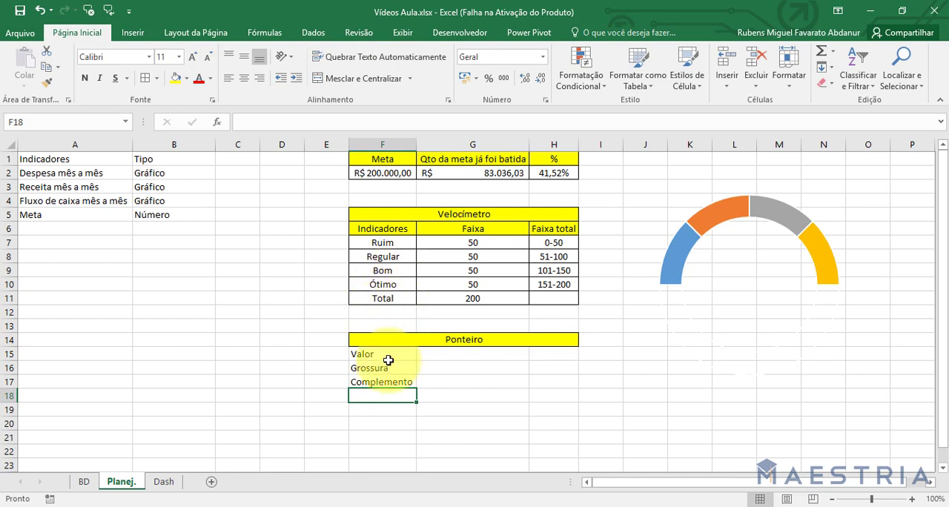
Copy the formatting of the "Bom" cell in the Velocímetro table onto F15:G17 and widen column F slightly.
click(404, 267)
click(47, 81)
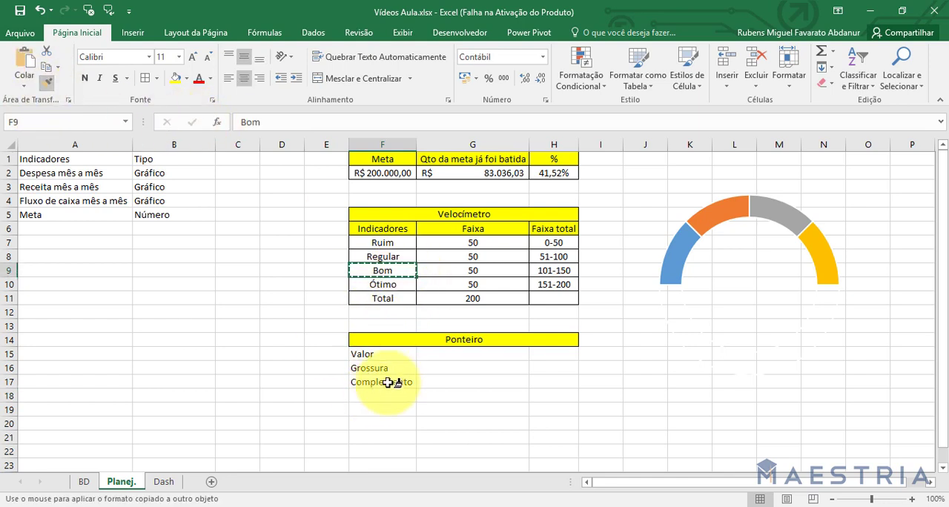
mouse_move(382, 356)
mouse_down()
mouse_move(475, 371)
mouse_move(468, 384)
mouse_up()
click(434, 400)
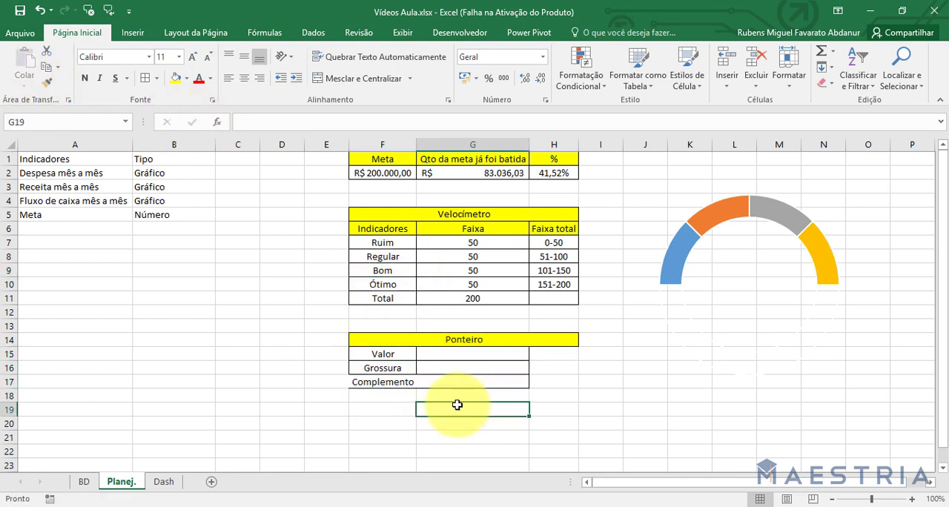
click(404, 380)
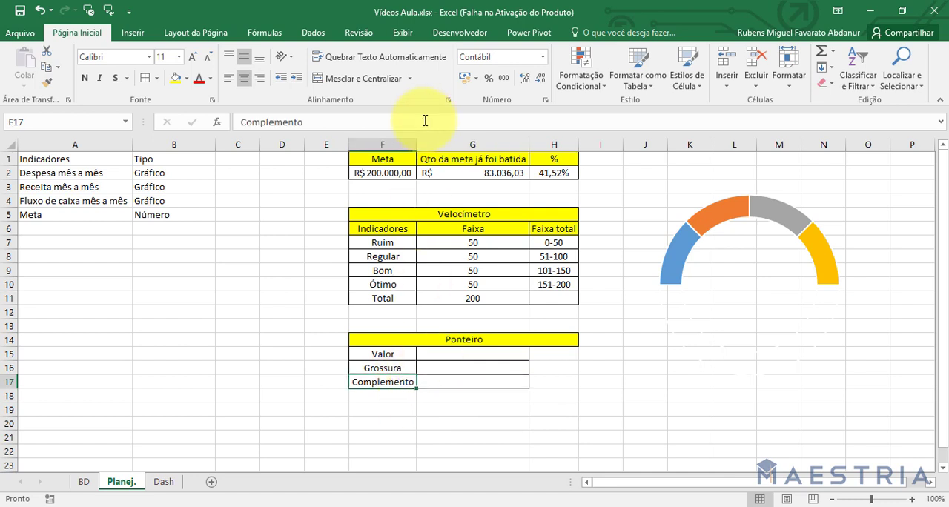
drag(418, 148, 425, 148)
click(490, 422)
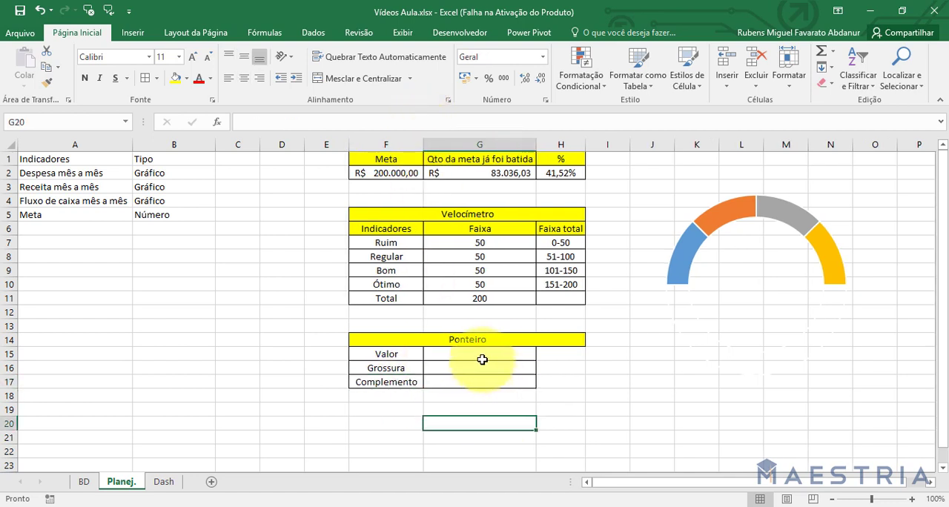
Enter the Valor formula =G2/1000 in G15 and format the cell as Número with no decimals.
click(487, 358)
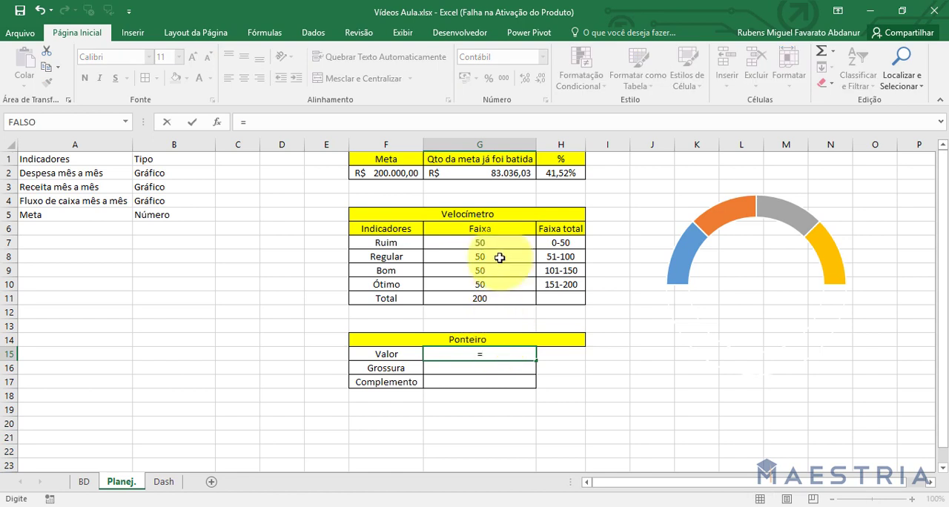
click(467, 172)
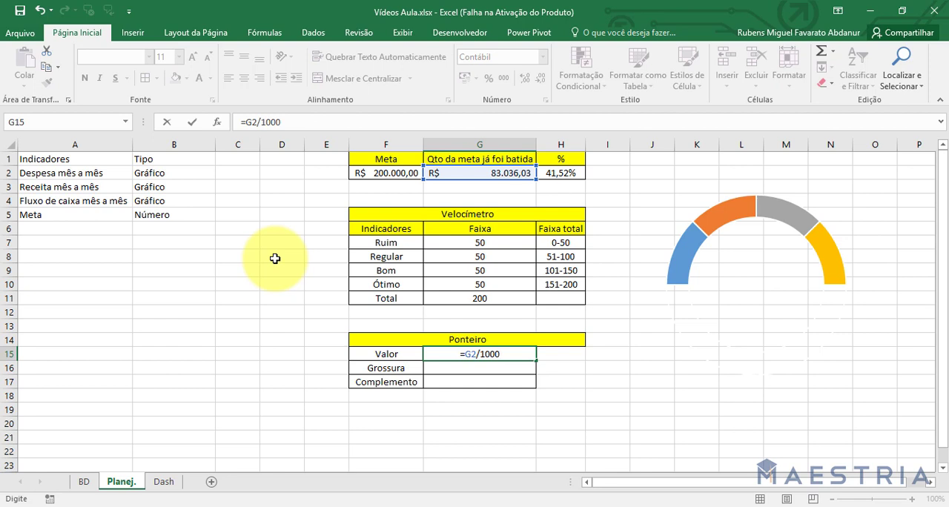
key(ctrl+Return)
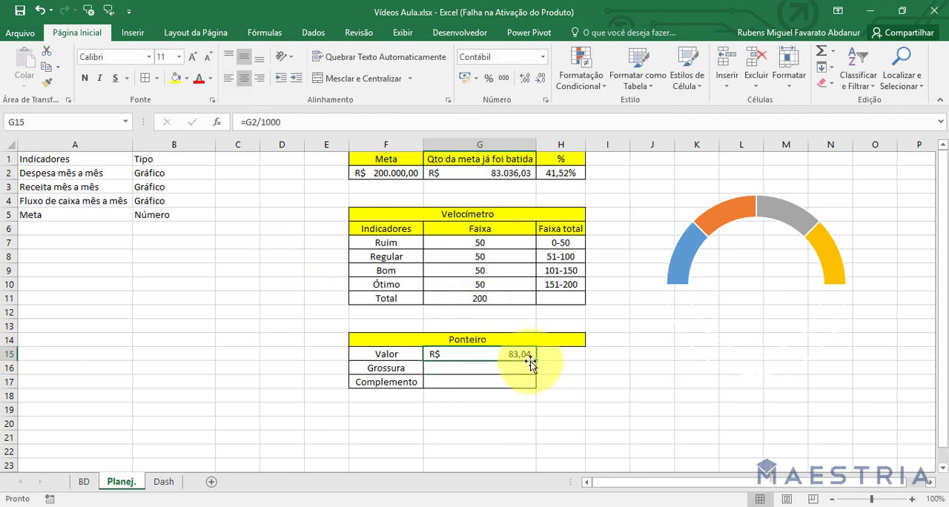
click(542, 56)
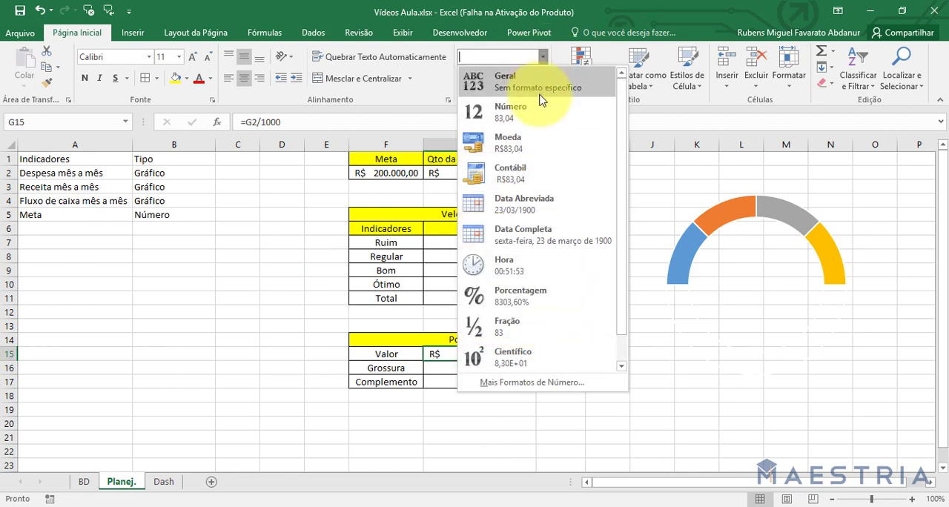
click(542, 106)
click(541, 78)
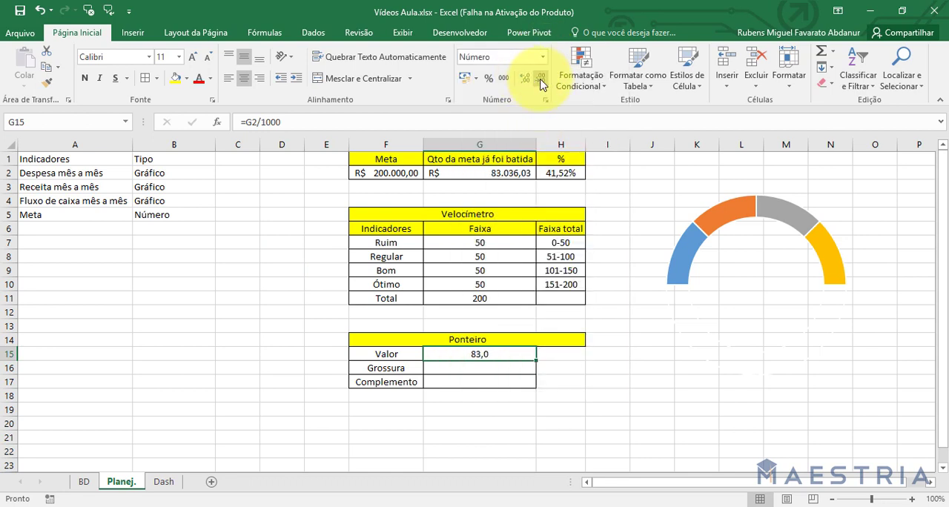
click(541, 79)
click(525, 421)
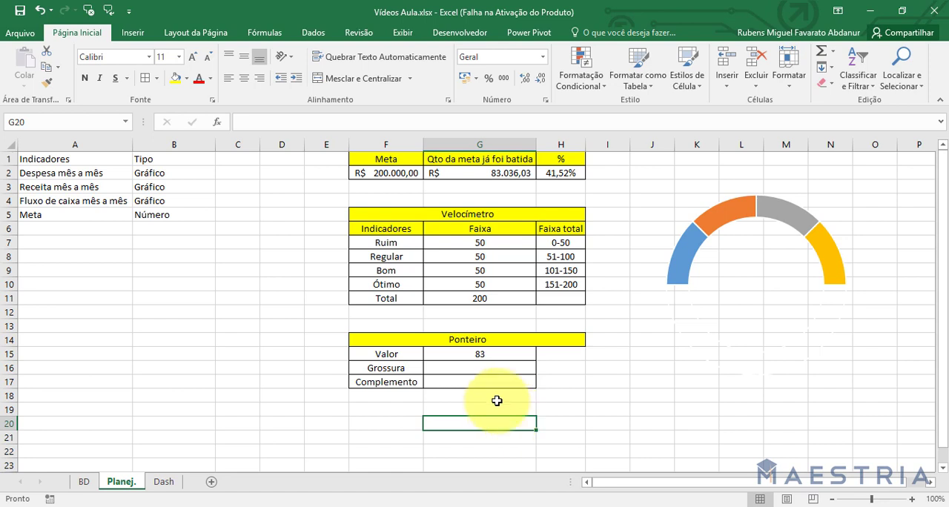
Set Grossura in G16 to 5 and format G16:G17 as Número with no decimals.
click(491, 367)
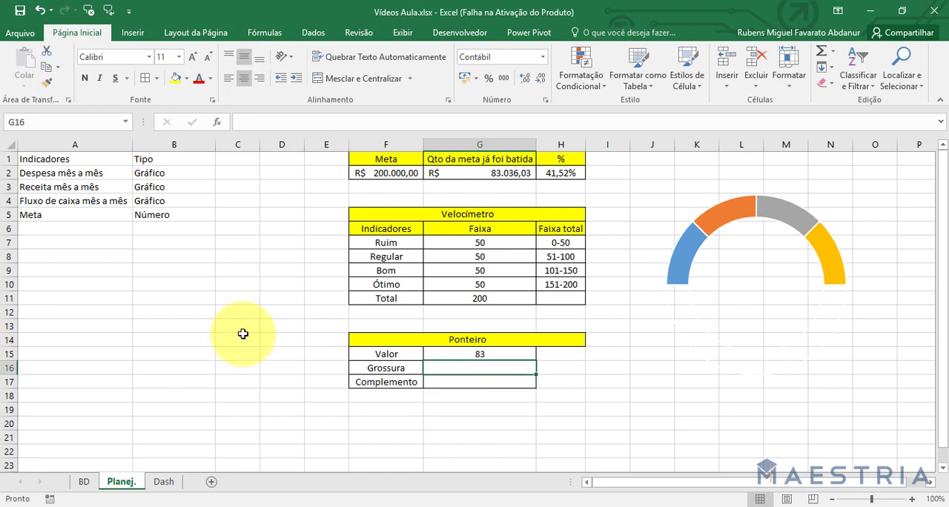
text(5)
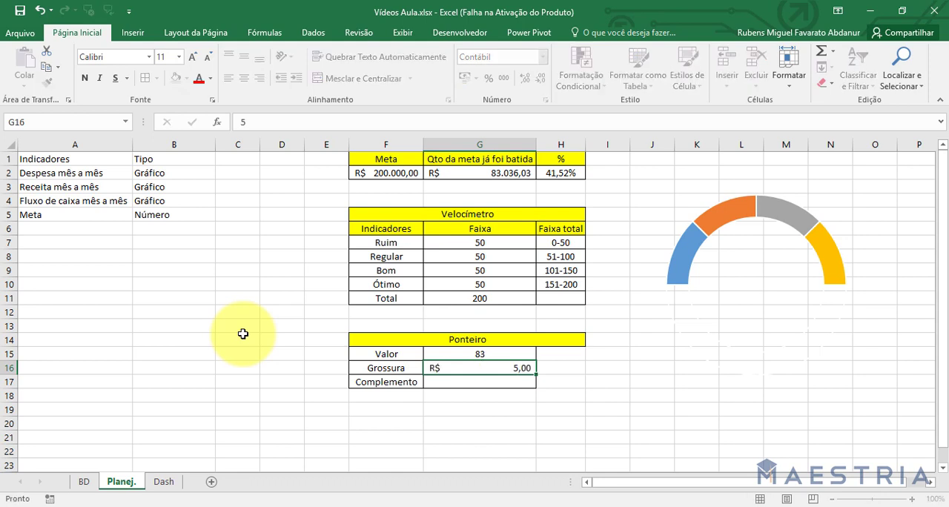
key(Return)
drag(513, 382, 522, 373)
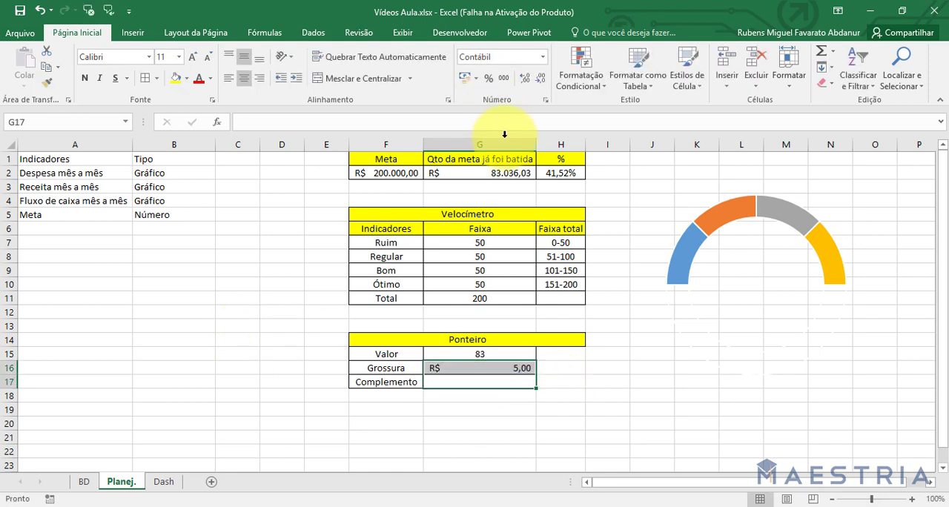
click(543, 58)
click(543, 112)
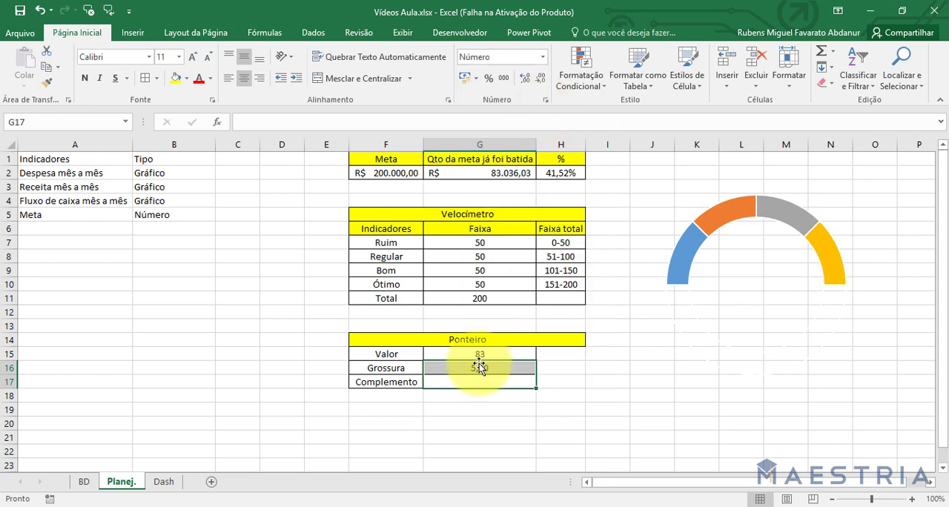
click(540, 77)
click(540, 77)
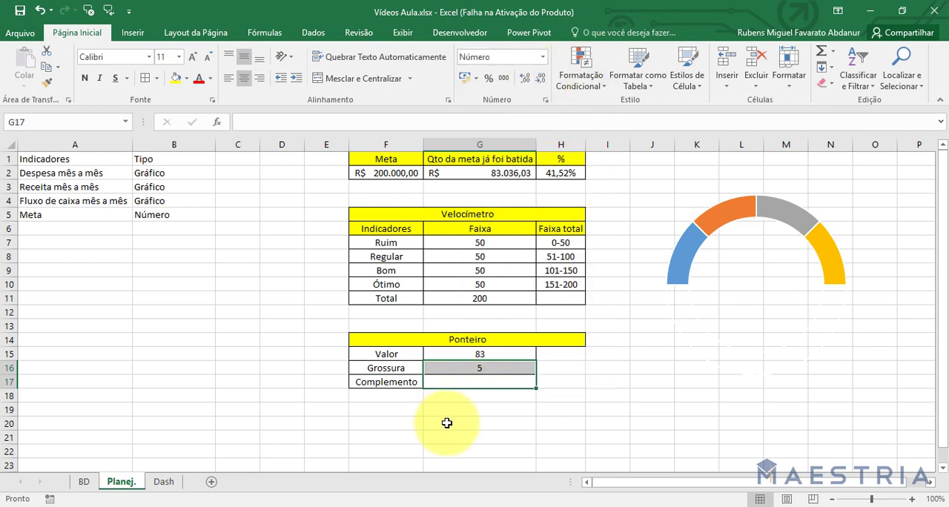
Enter the Complemento formula =SOMA(G7:G11)-G15-G16 in G17.
click(463, 383)
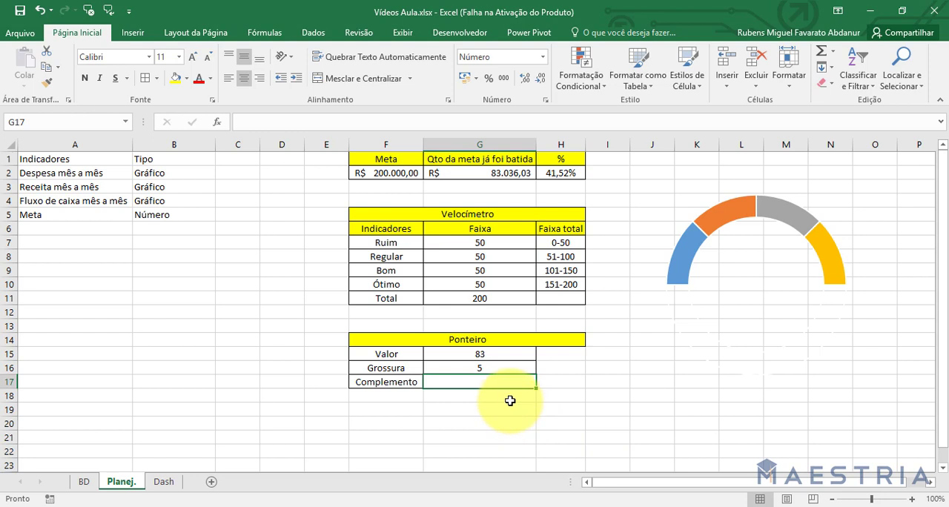
text(soma)
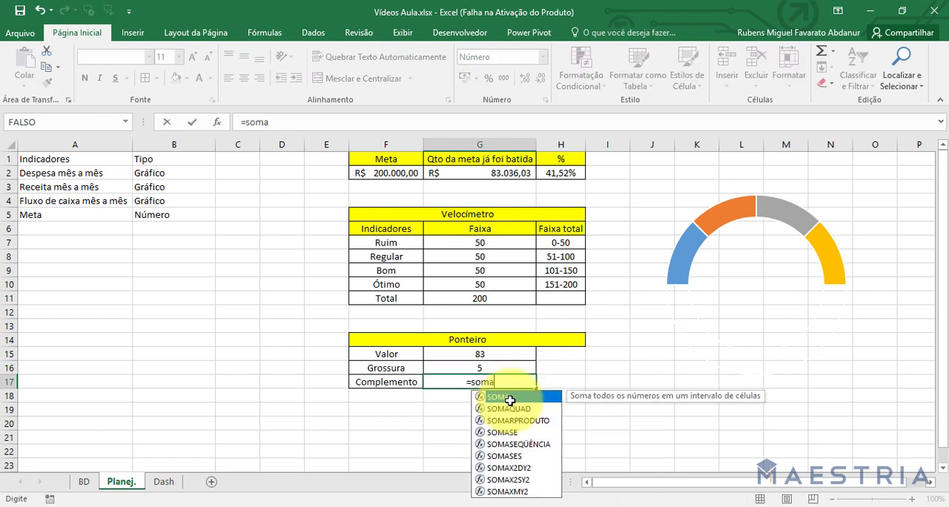
key(Tab)
drag(500, 239, 504, 298)
text()-)
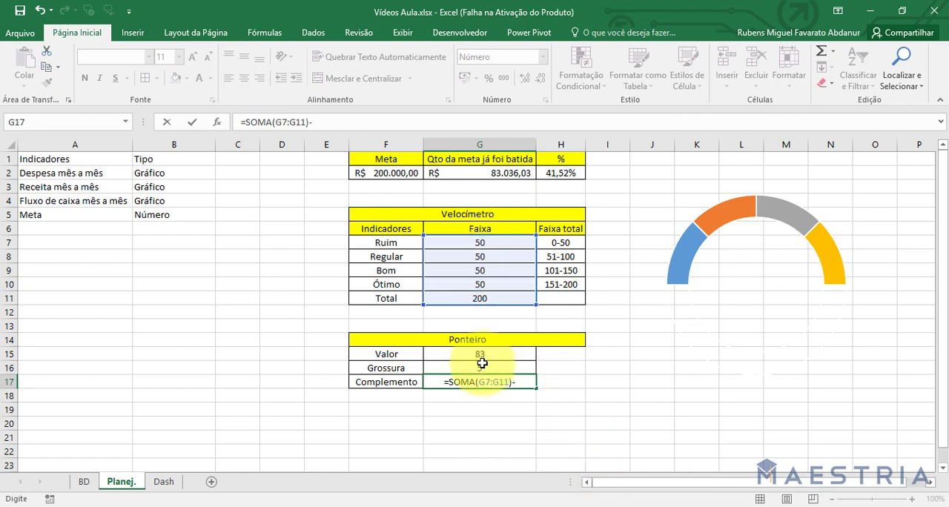
key(Up)
key(Up)
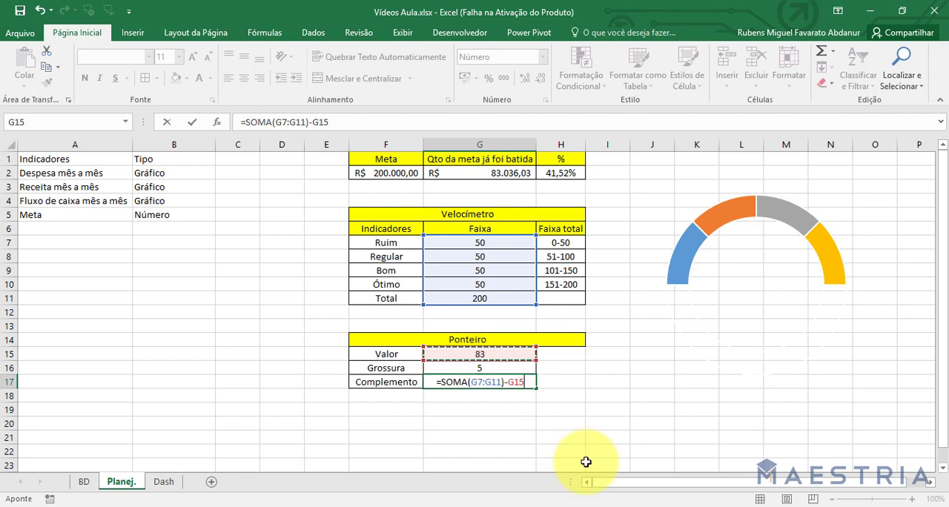
click(445, 368)
key(Return)
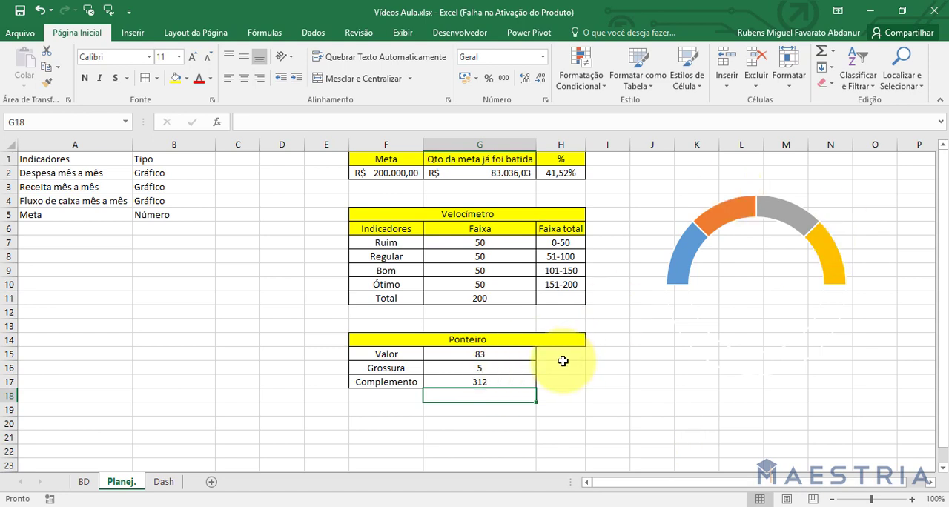
Merge and center G15:H15, and copy that merged formatting onto the Grossura and Complemento value rows.
drag(524, 355, 553, 354)
click(410, 78)
click(385, 78)
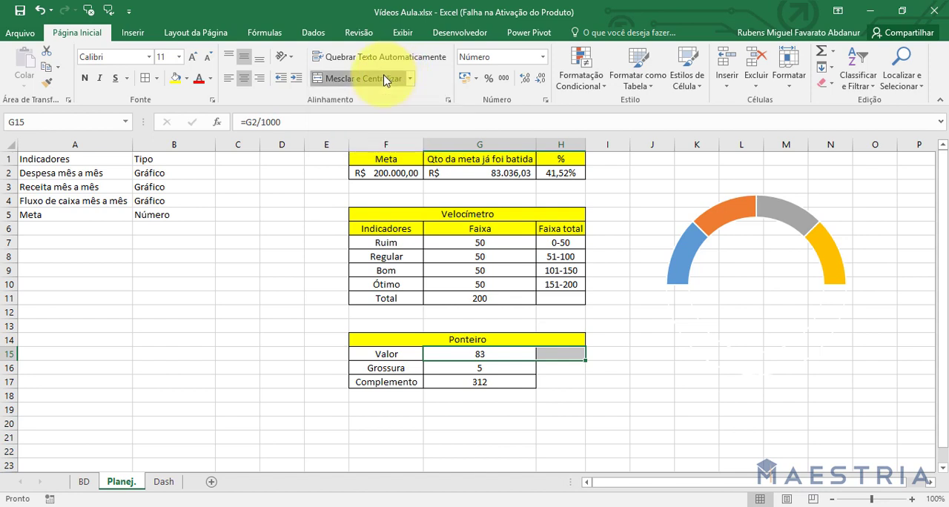
click(54, 83)
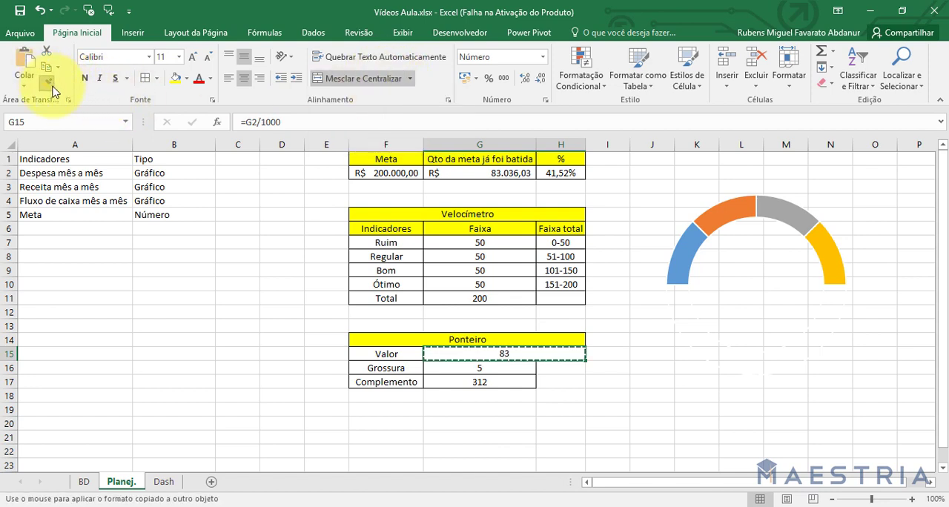
drag(509, 367, 504, 377)
click(509, 385)
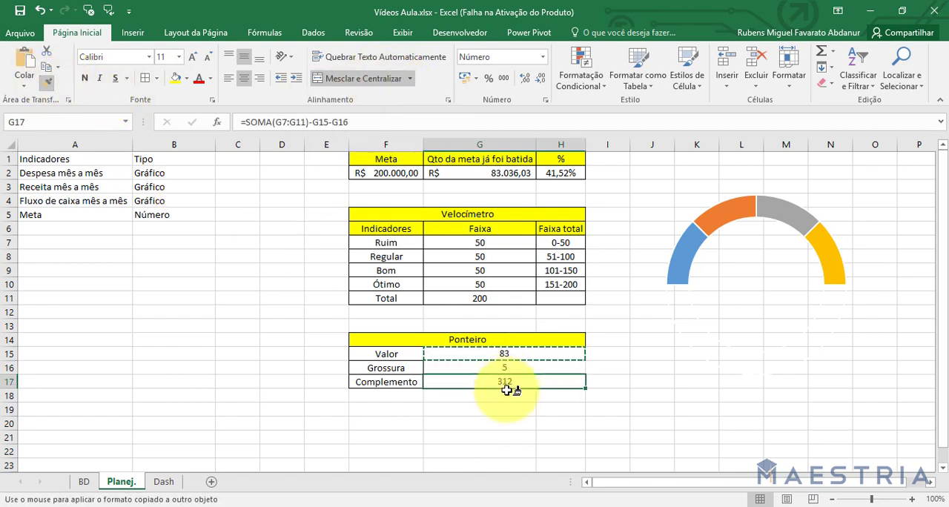
key(Escape)
click(513, 398)
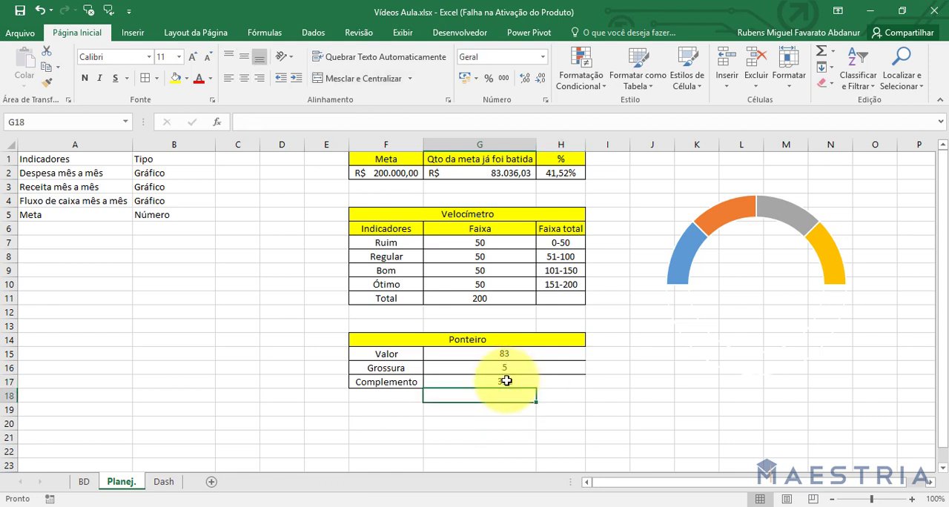
Apply all borders to the merged value cells G15:H17 of the Ponteiro table.
drag(506, 380, 507, 355)
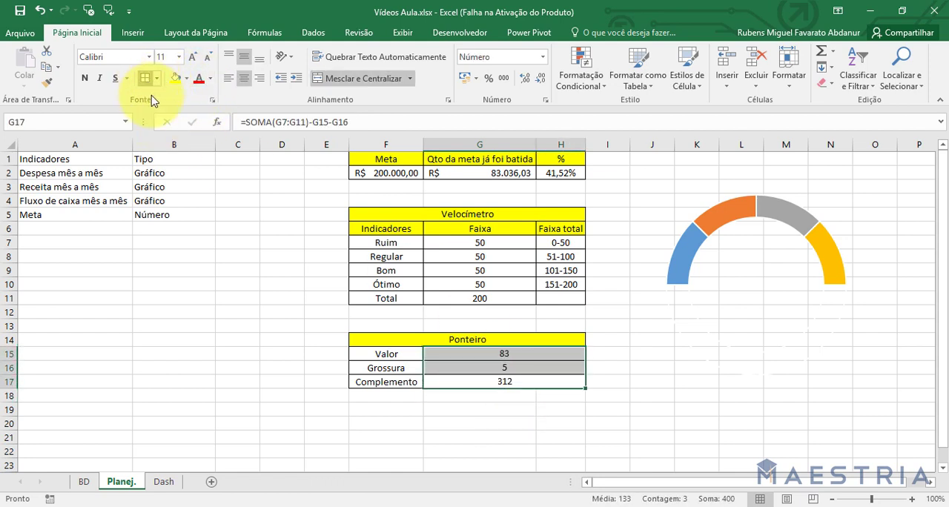
click(236, 298)
click(286, 368)
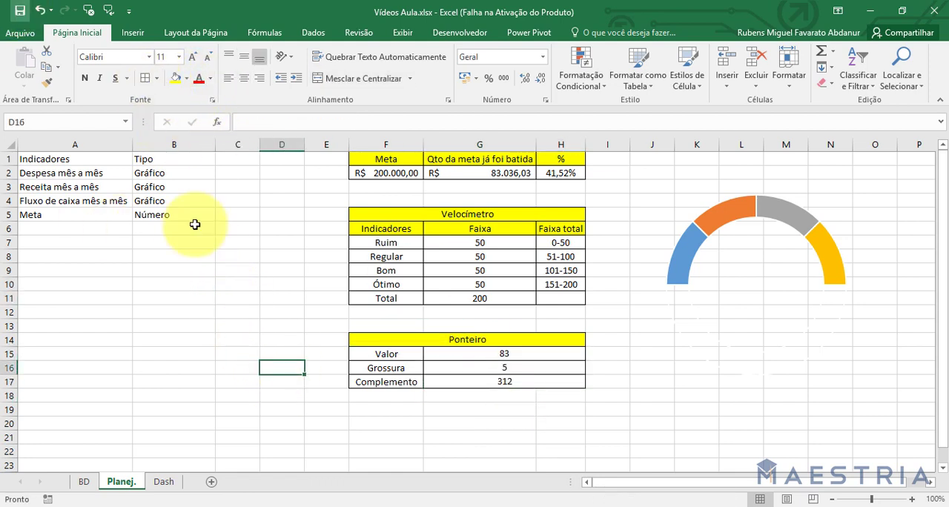
click(647, 506)
click(881, 465)
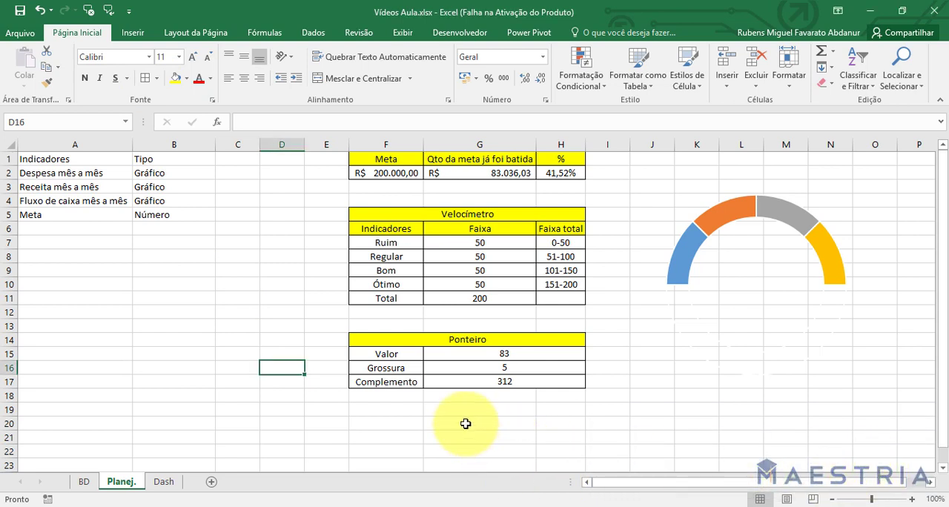
Try to add a series named Ponteiro to the gauge chart with the merged cells G15:H17 as its values.
click(714, 225)
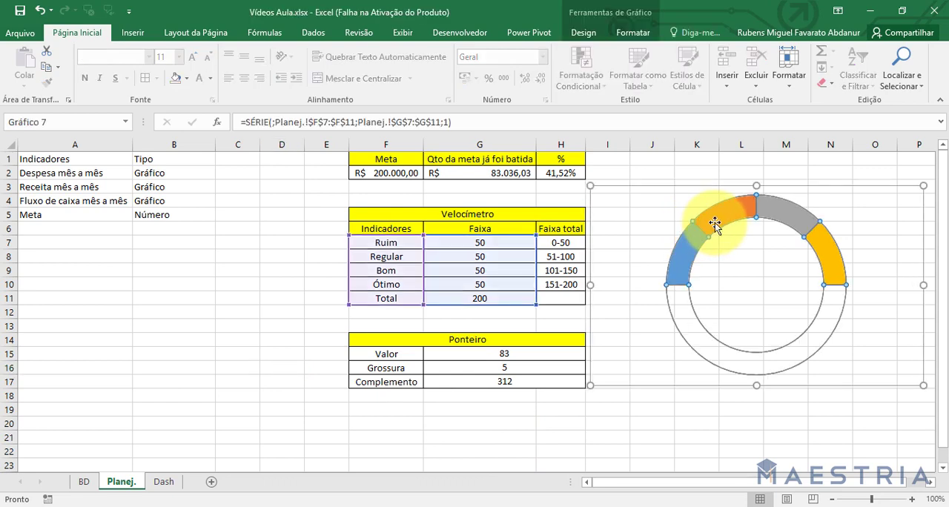
right_click(714, 225)
click(749, 287)
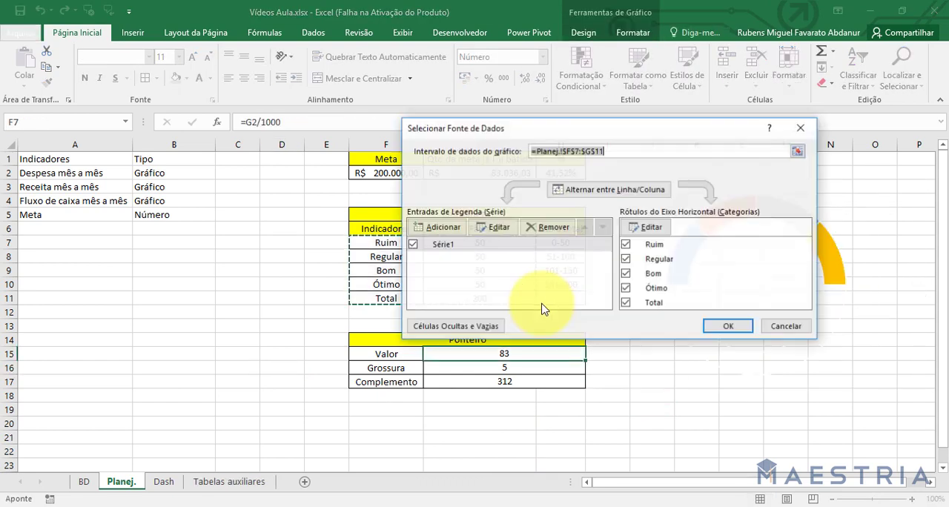
click(442, 227)
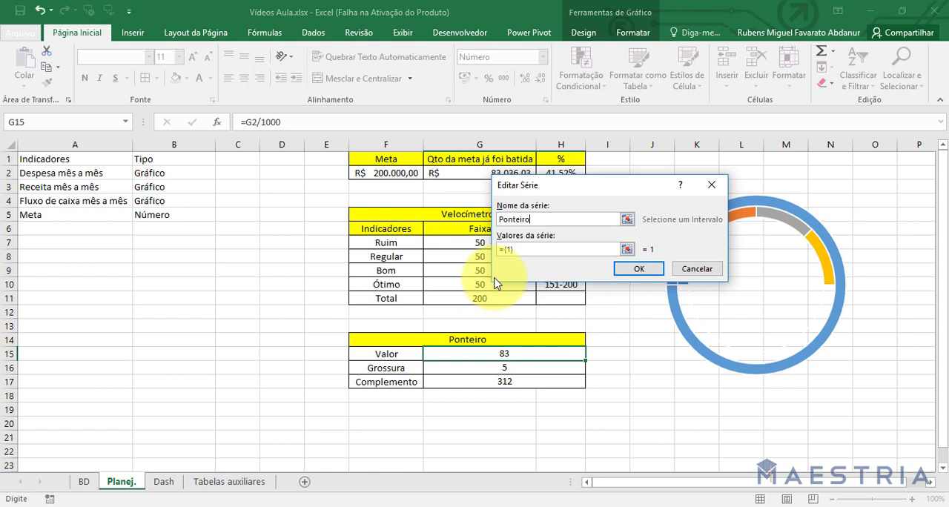
click(510, 252)
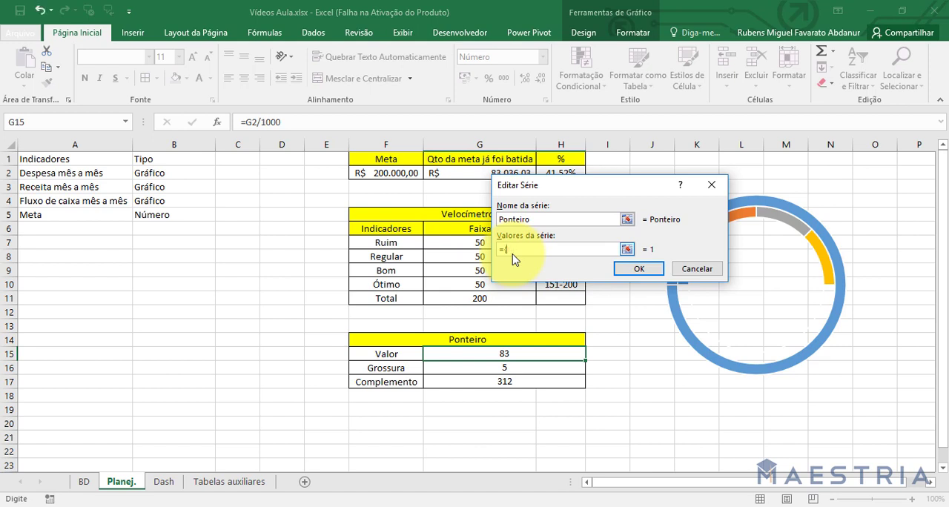
drag(505, 354, 523, 382)
click(659, 269)
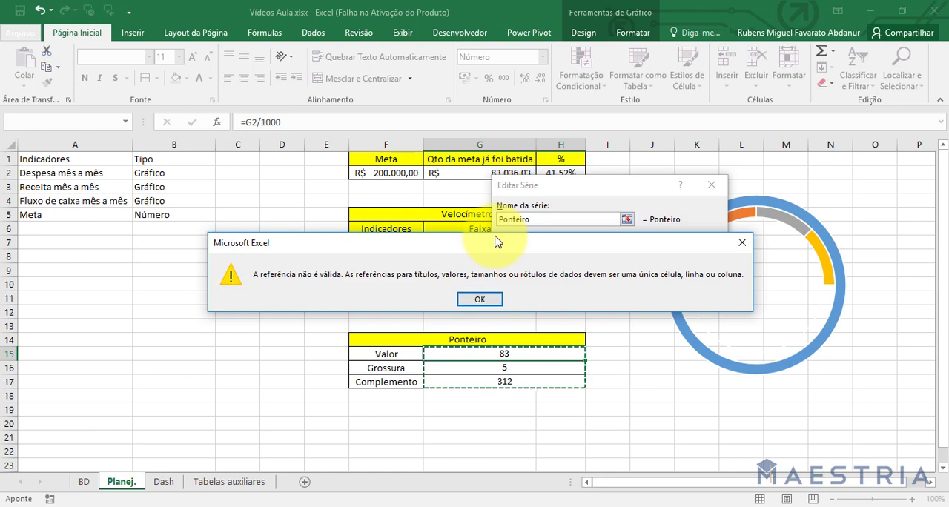
click(469, 301)
click(687, 272)
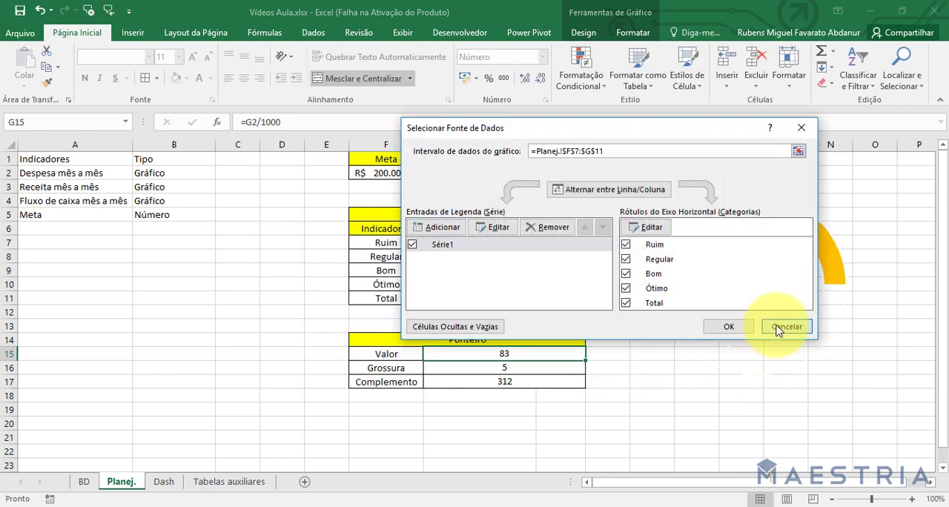
click(785, 327)
Unmerge the Ponteiro value cells G15:H17 and center the values in G15:G17.
drag(502, 353, 510, 381)
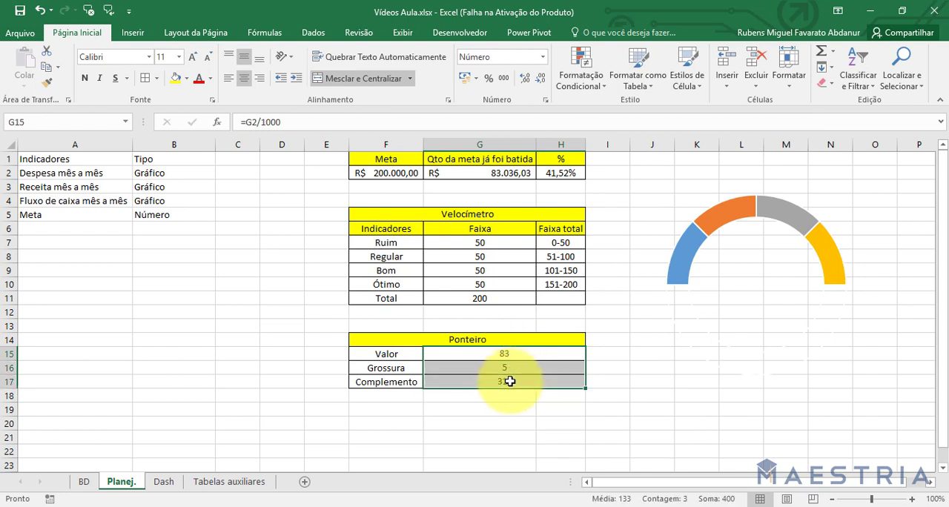
click(364, 80)
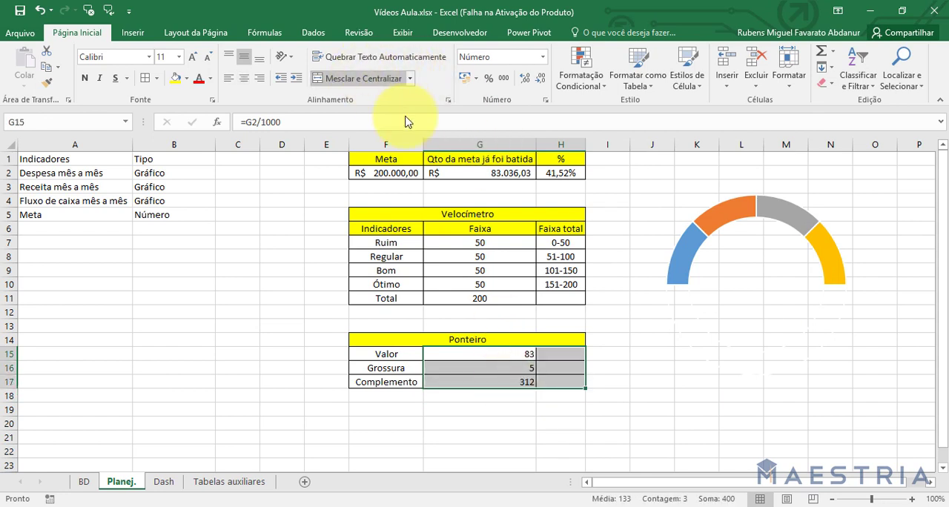
click(494, 367)
drag(501, 353, 500, 381)
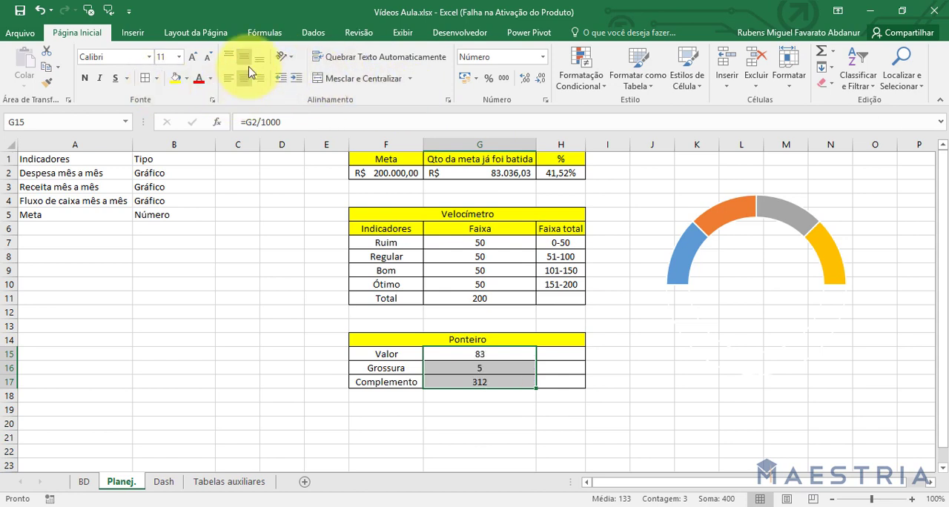
click(485, 438)
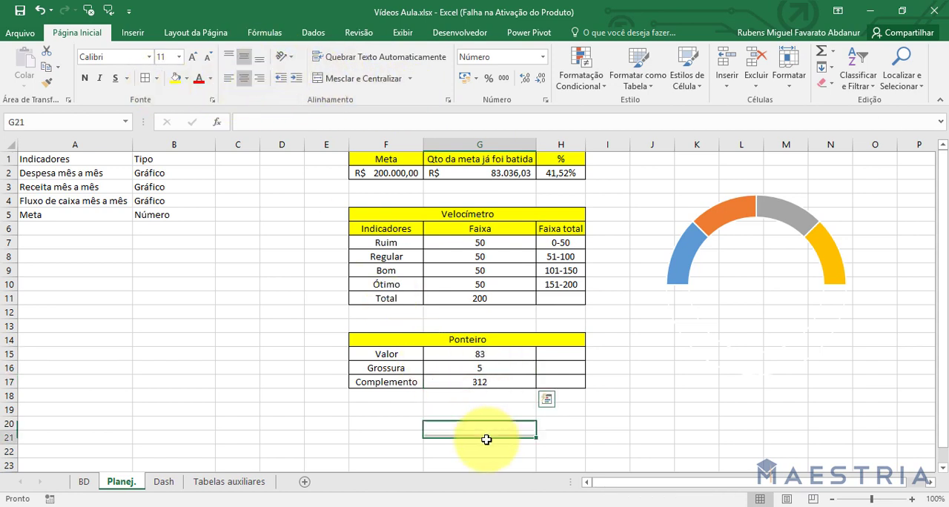
Add a second series named Ponteiro to the gauge chart, using G15:G17 as its values.
right_click(747, 211)
click(798, 270)
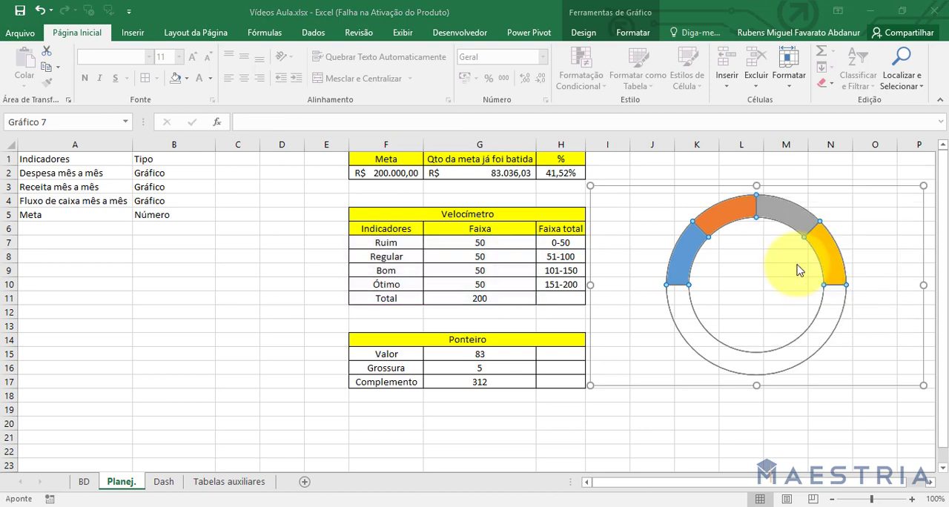
click(465, 224)
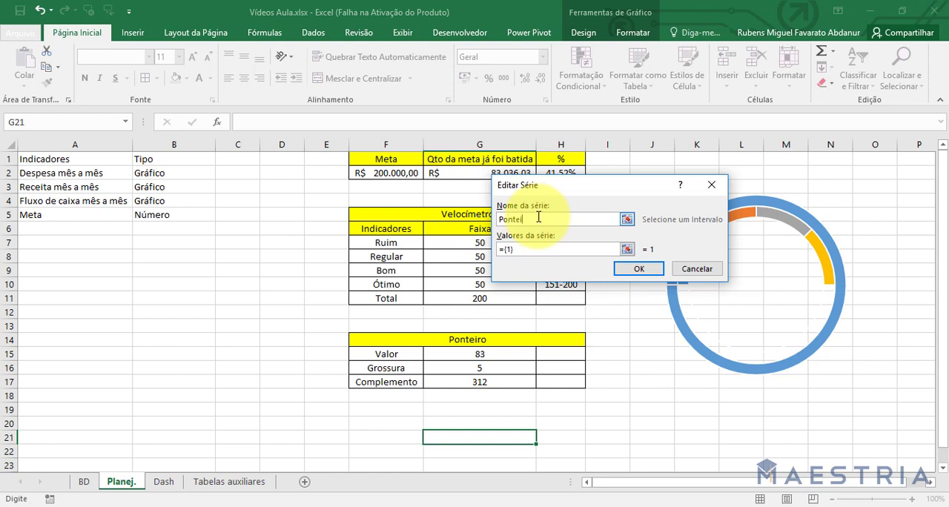
key(Tab)
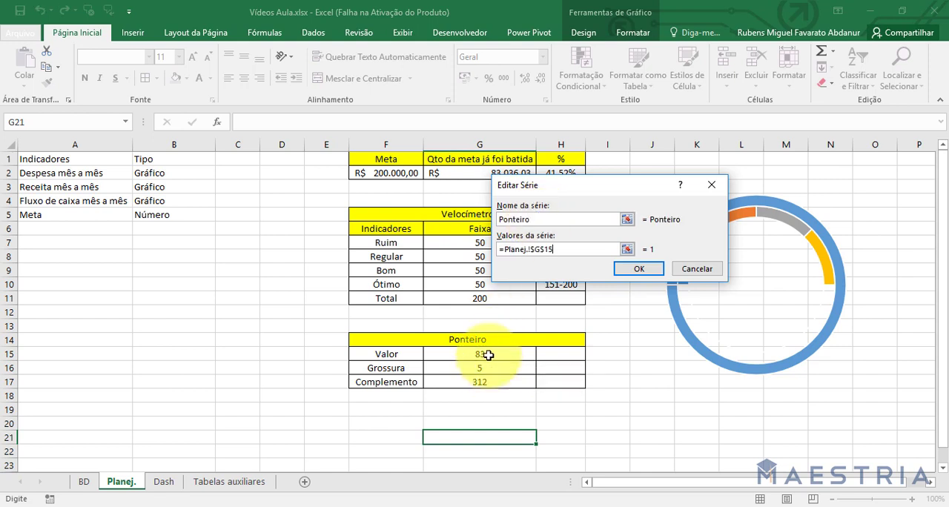
drag(488, 355, 479, 381)
click(636, 270)
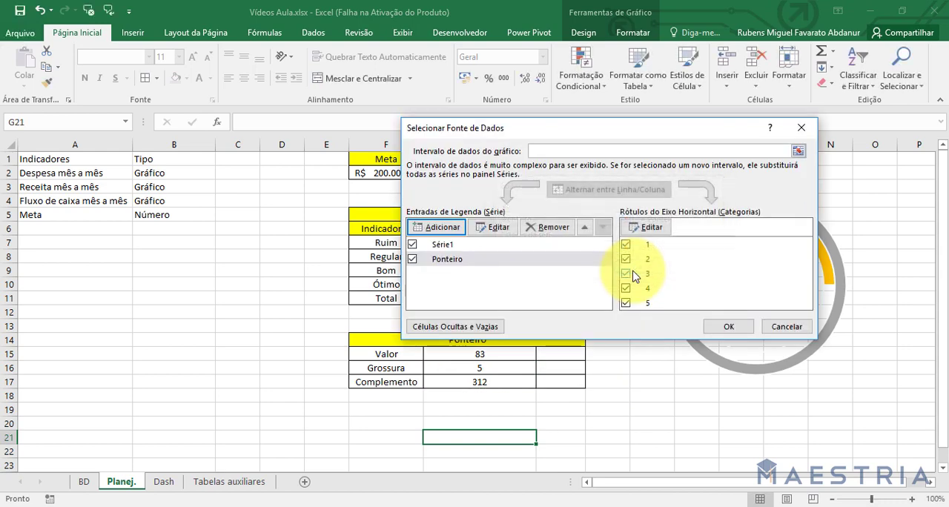
click(726, 327)
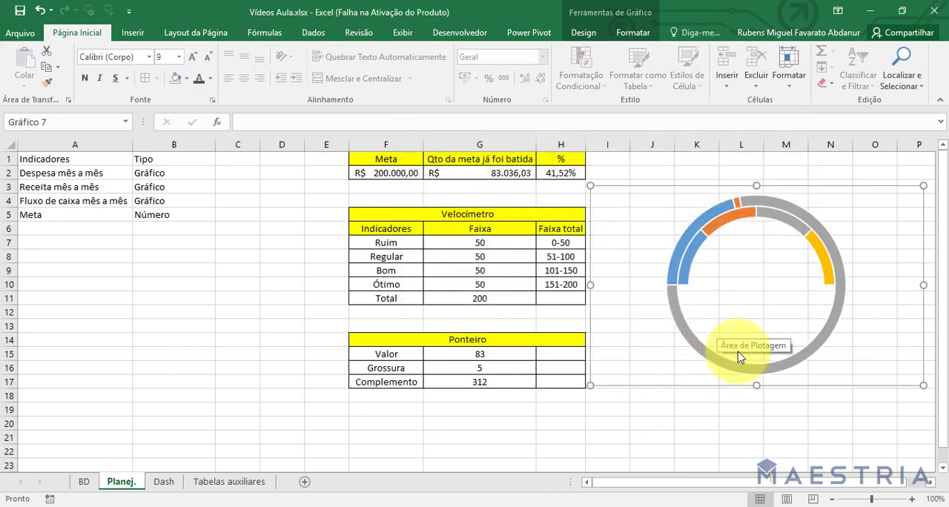
click(754, 200)
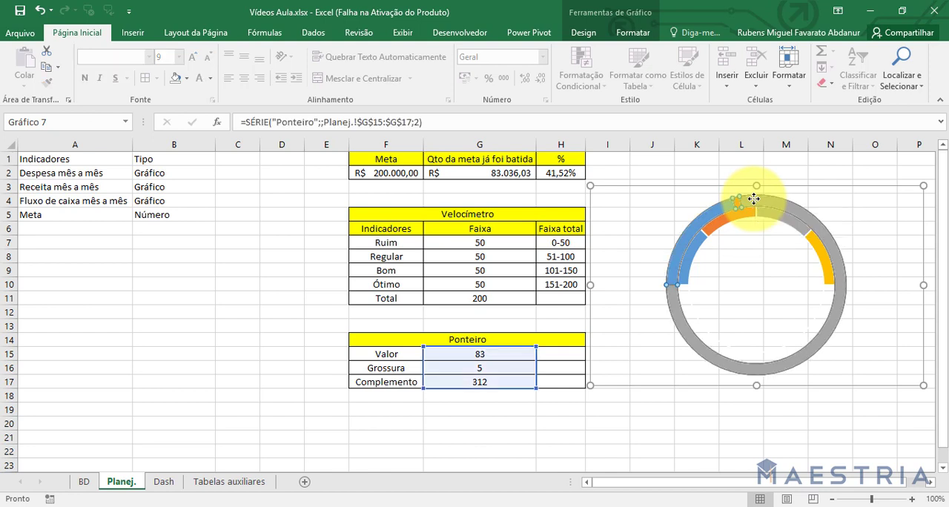
click(754, 199)
double_click(754, 200)
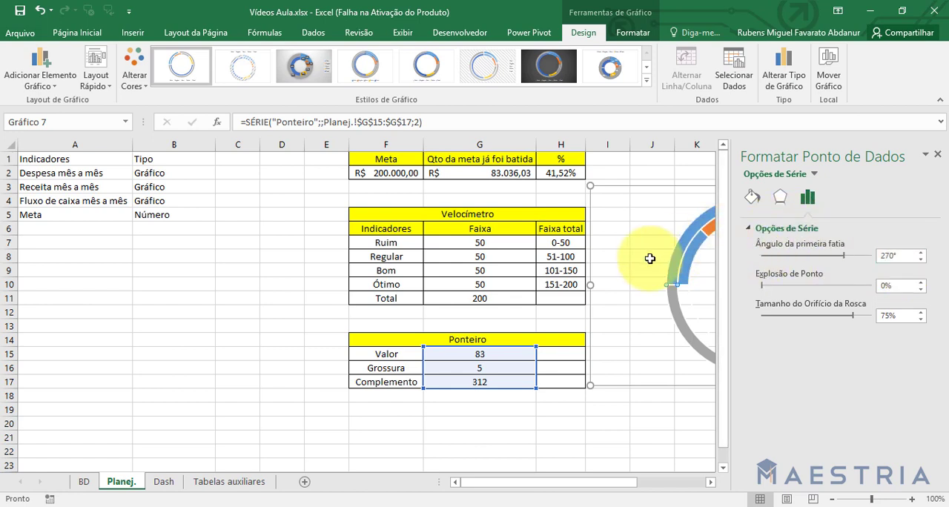
click(937, 154)
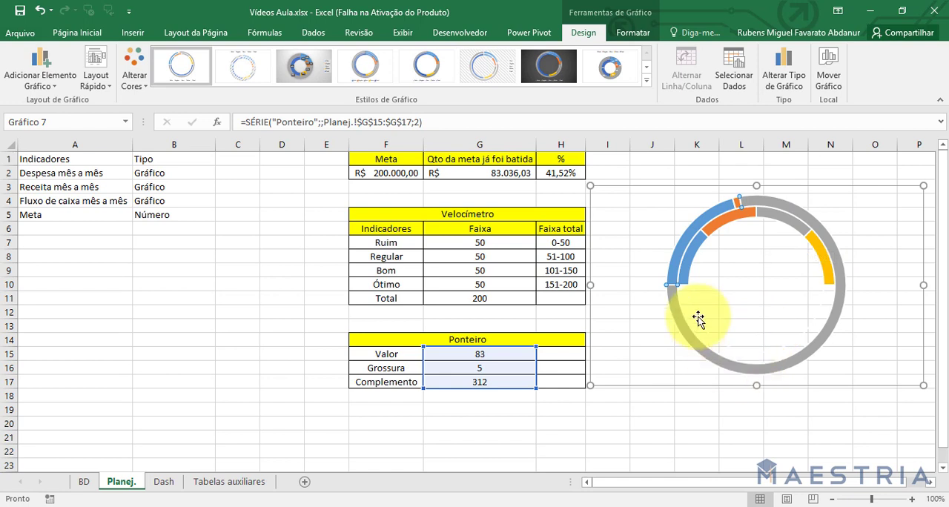
click(691, 419)
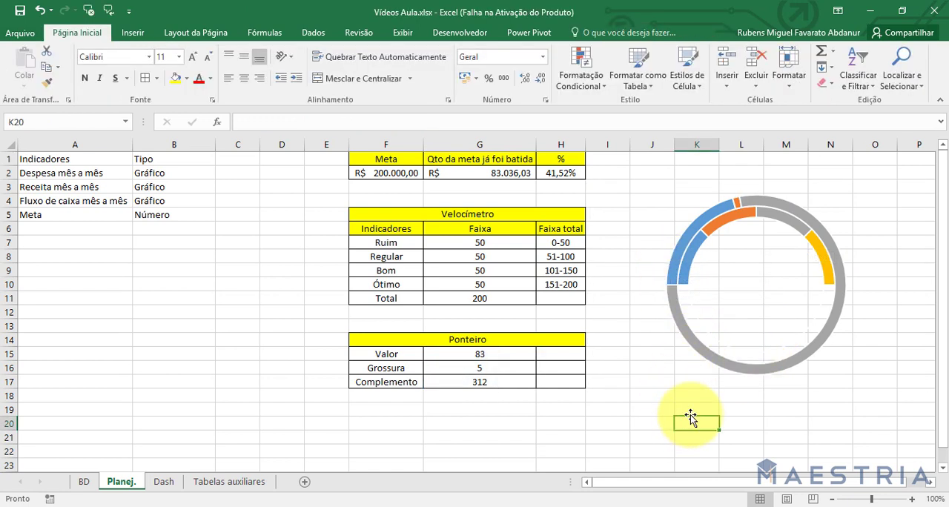
Change the chart type of the Ponteiro series to Pizza, keeping Série1 as Rosca.
click(719, 361)
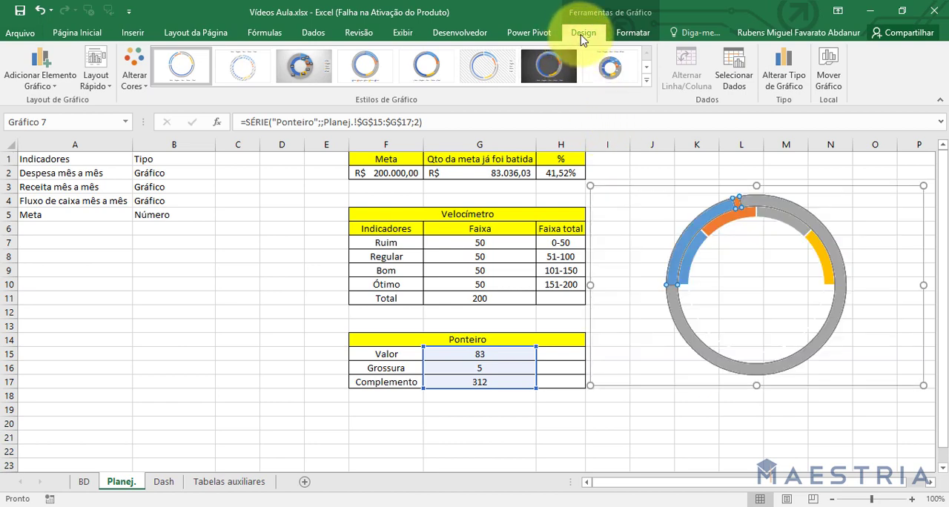
click(780, 79)
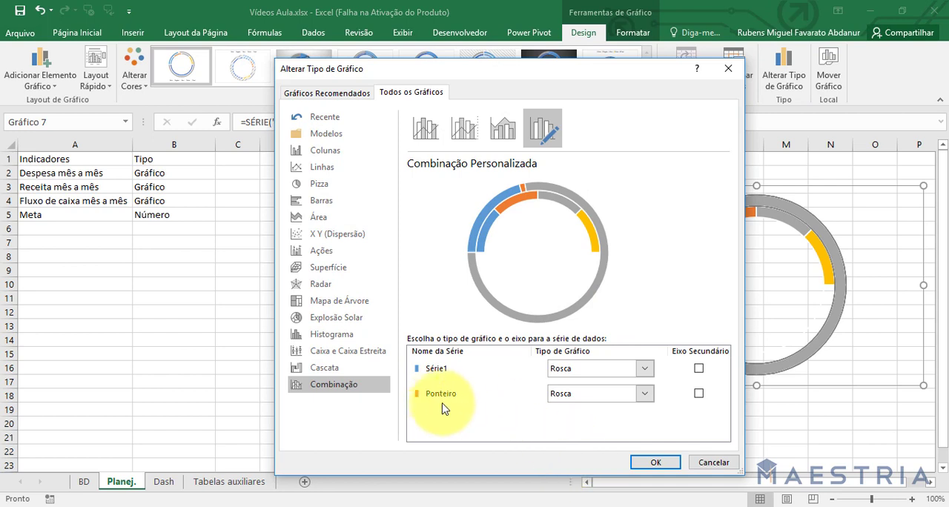
click(583, 400)
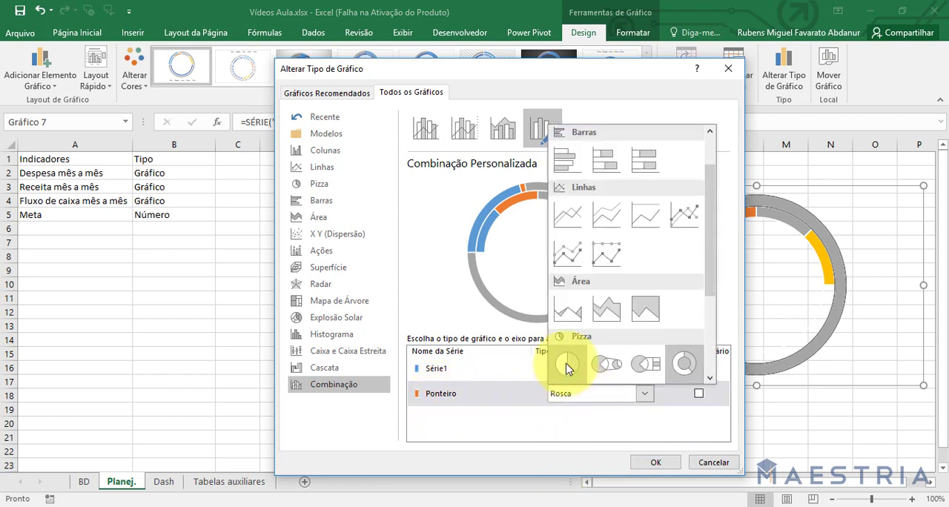
click(566, 368)
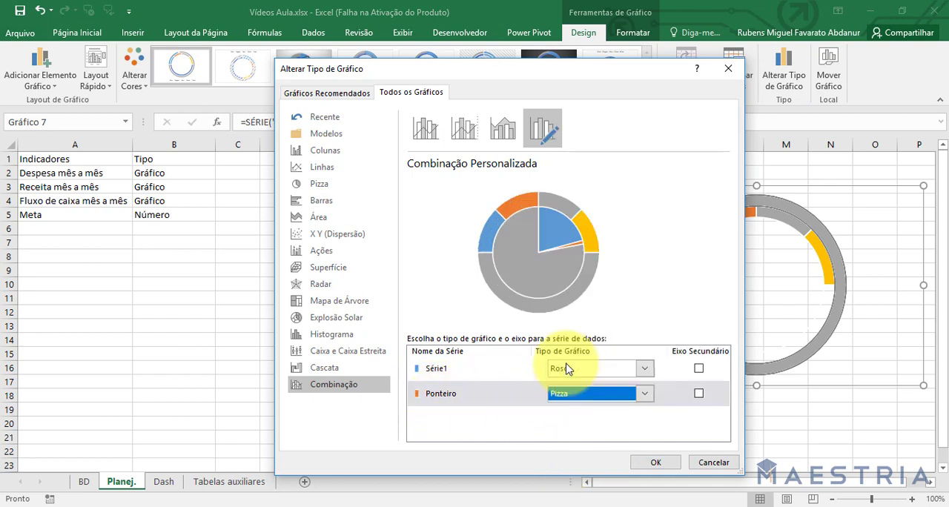
click(653, 462)
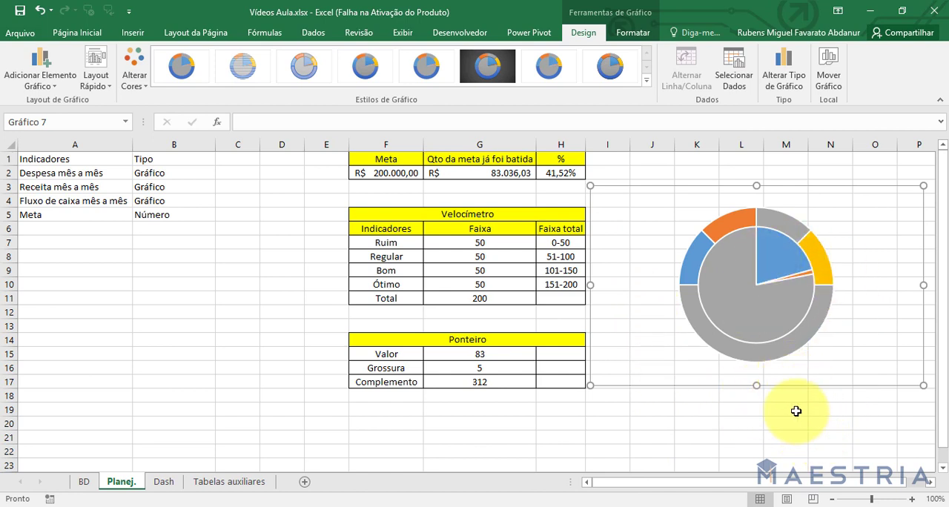
Remove the fill from the Complemento and Valor slices of the Ponteiro pie series.
click(743, 306)
click(744, 304)
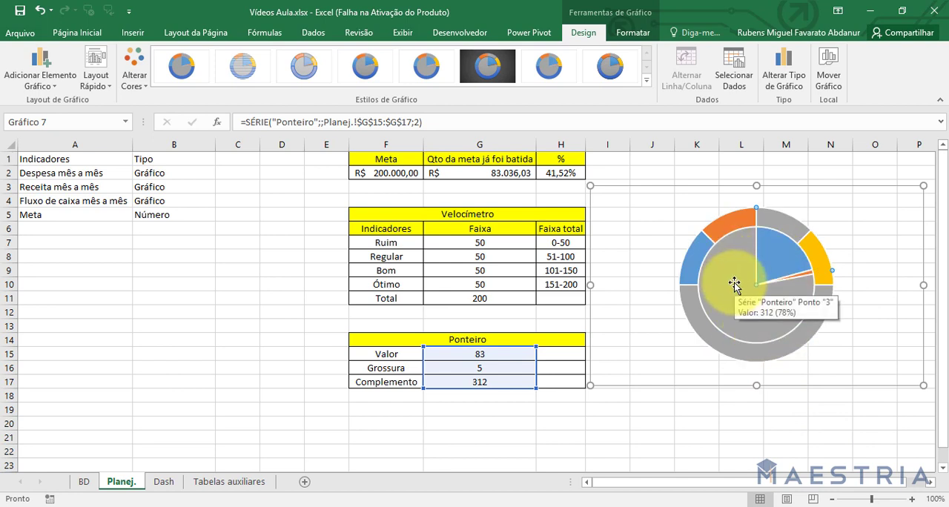
click(634, 35)
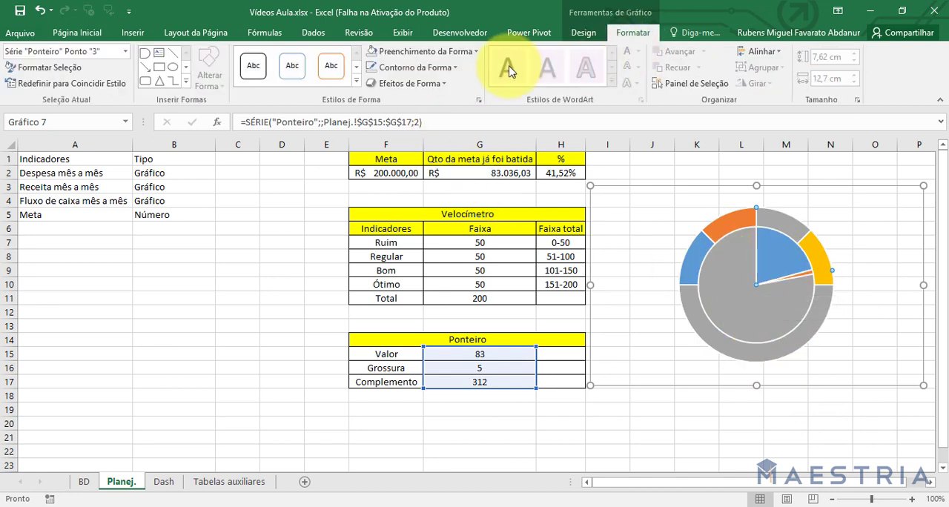
click(427, 51)
click(407, 195)
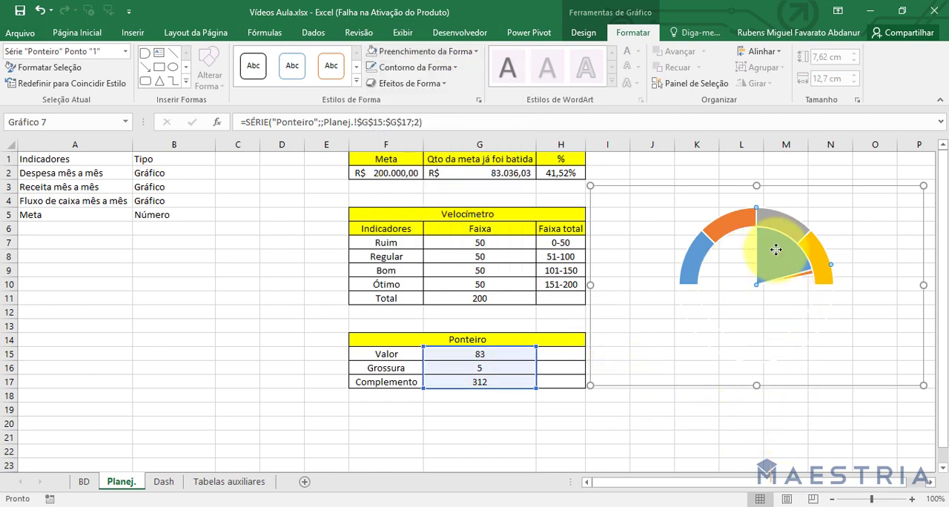
click(426, 51)
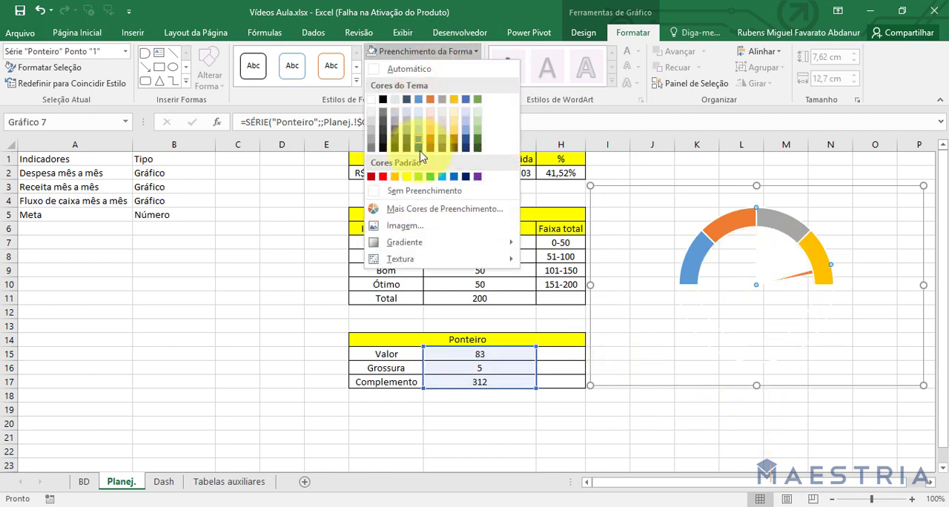
click(415, 192)
click(684, 423)
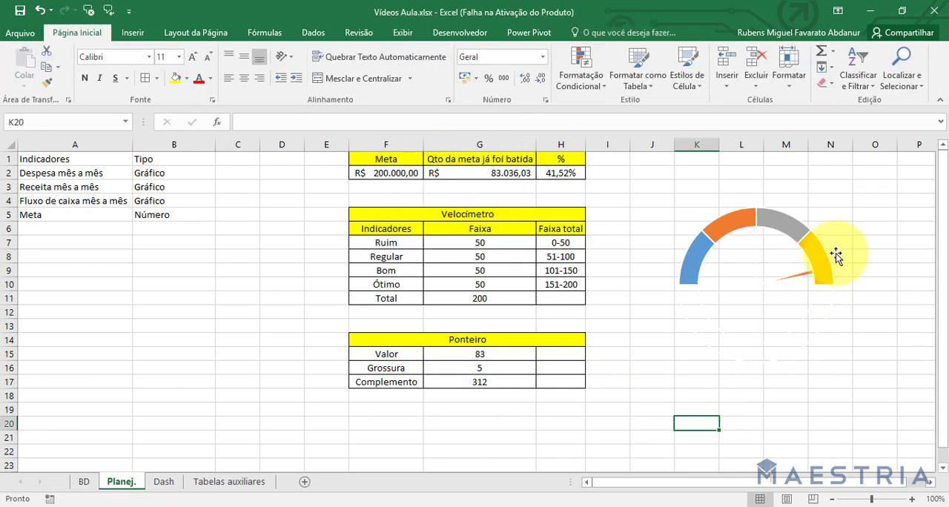
Plot the Ponteiro series on the secondary axis and set its first slice angle to 270°.
click(797, 277)
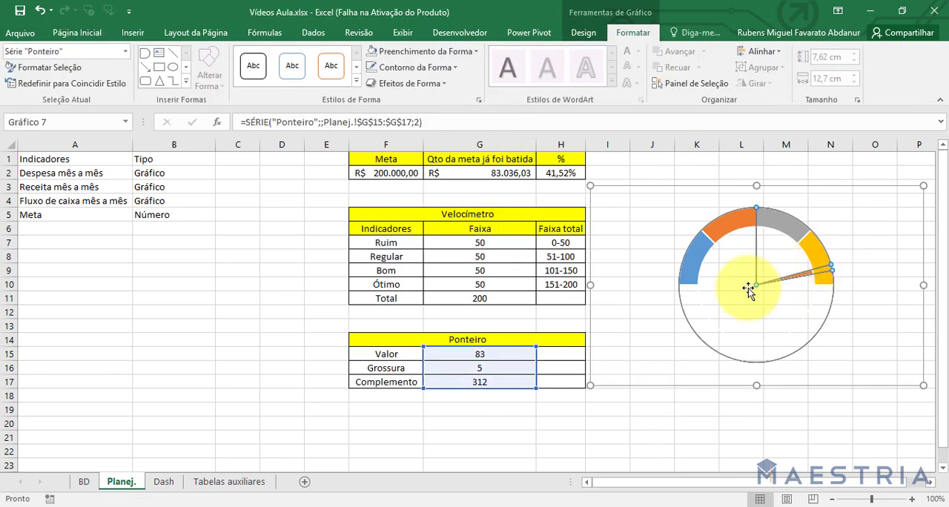
double_click(803, 279)
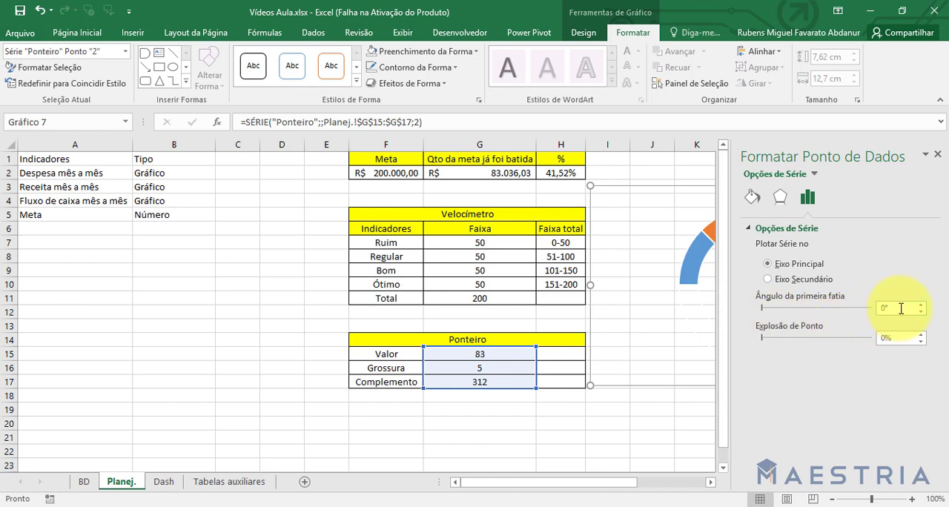
click(901, 309)
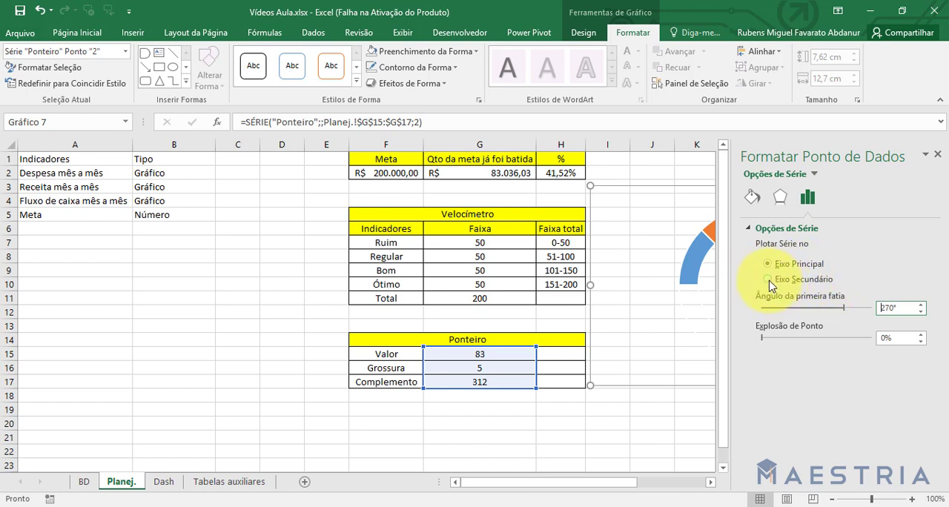
click(938, 154)
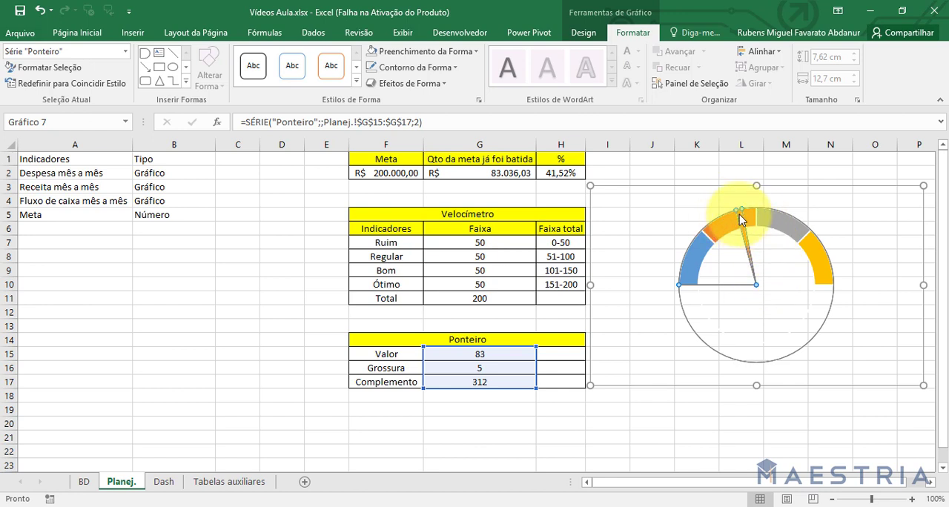
mouse_move(759, 252)
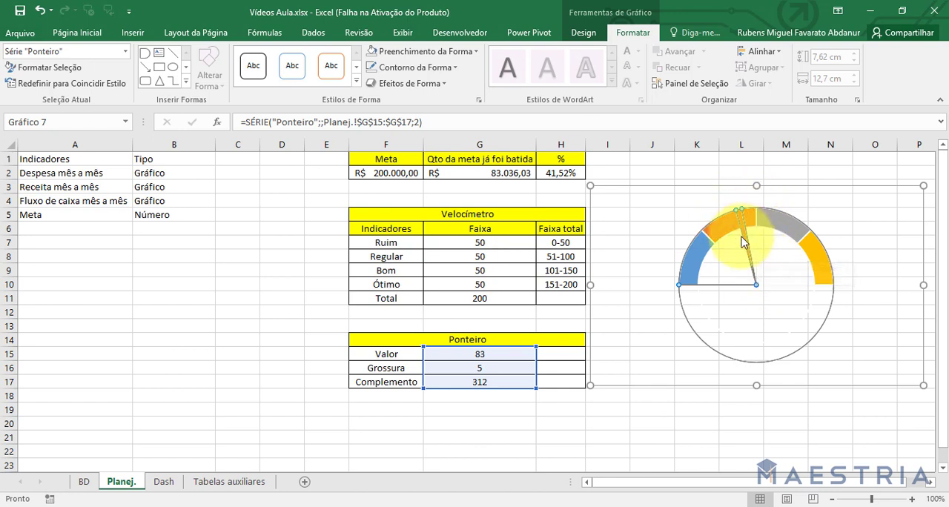
click(460, 56)
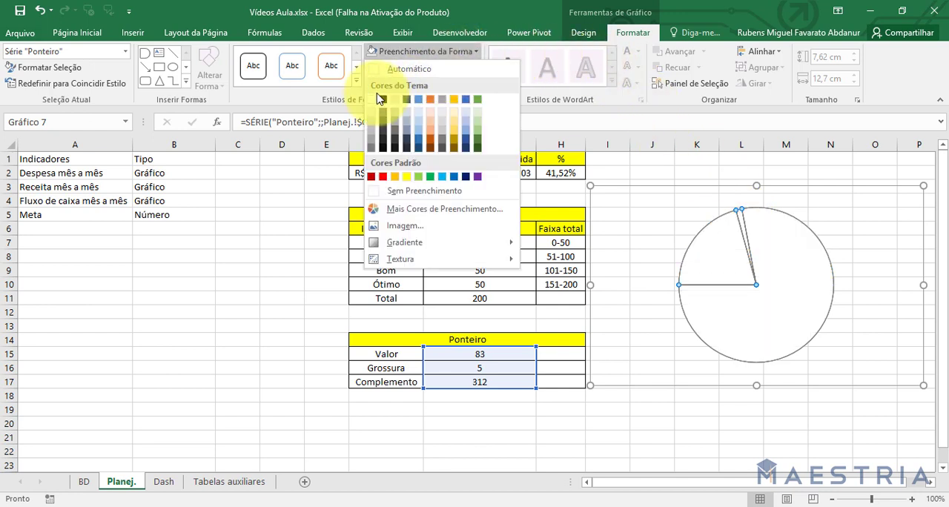
click(386, 98)
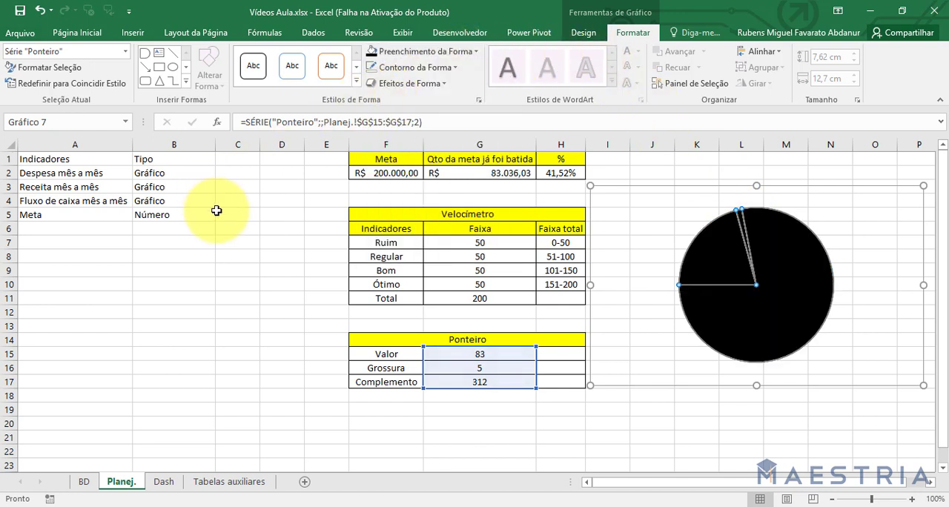
key(ctrl+z)
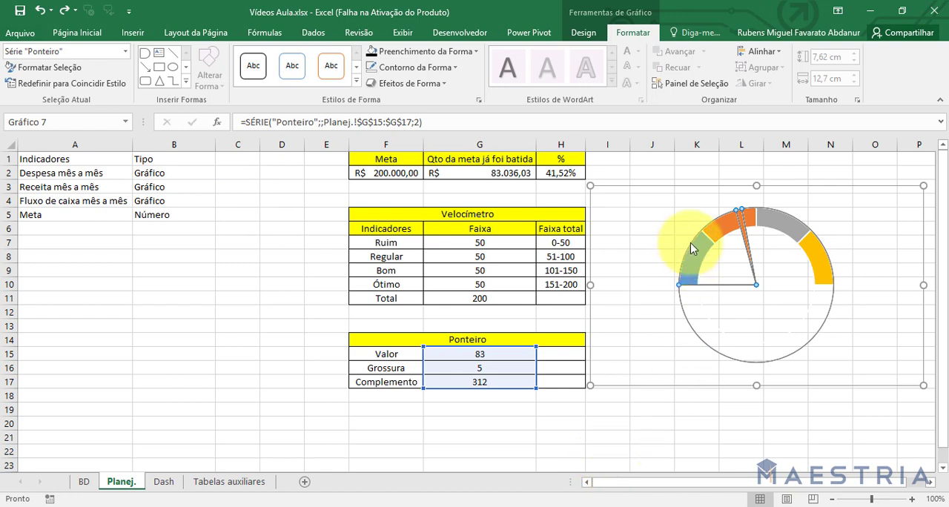
Fill only the needle slice of the Ponteiro series black and set the Grossura value in G16 to 6.
click(740, 215)
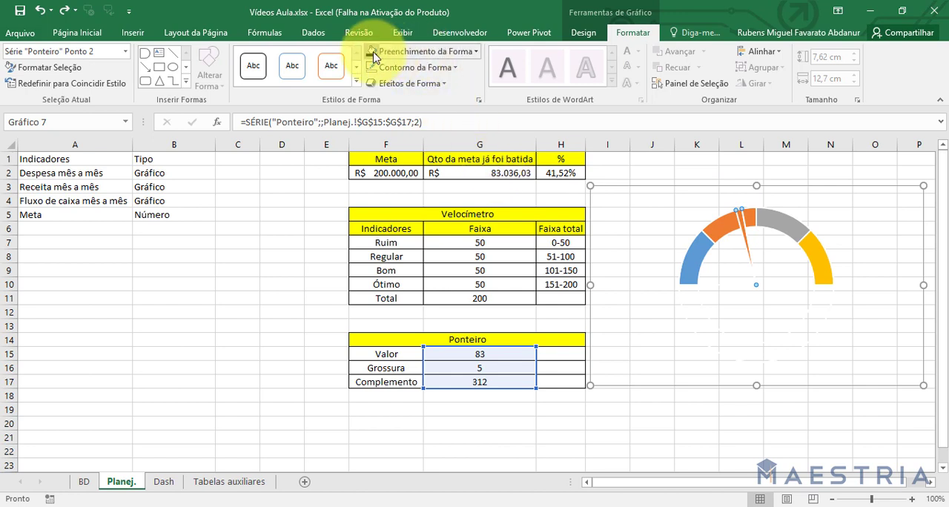
click(343, 325)
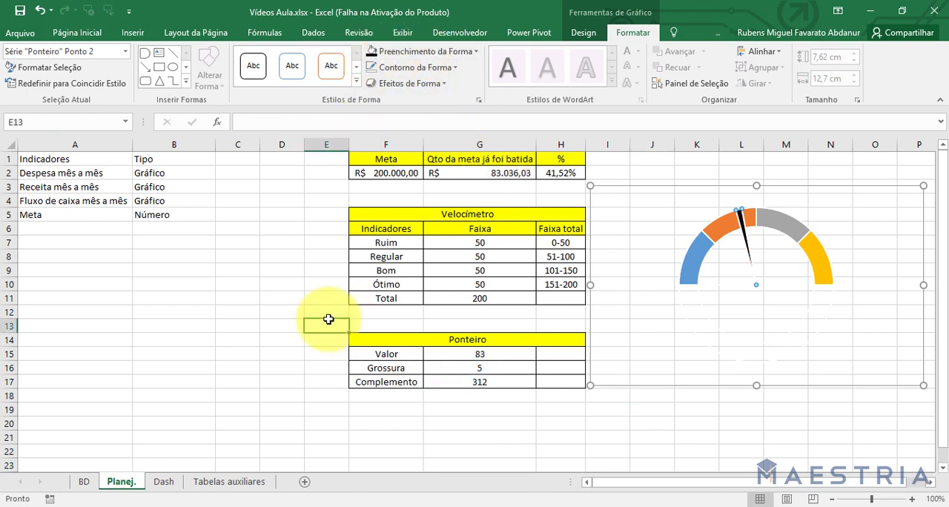
click(468, 367)
text(6)
key(Return)
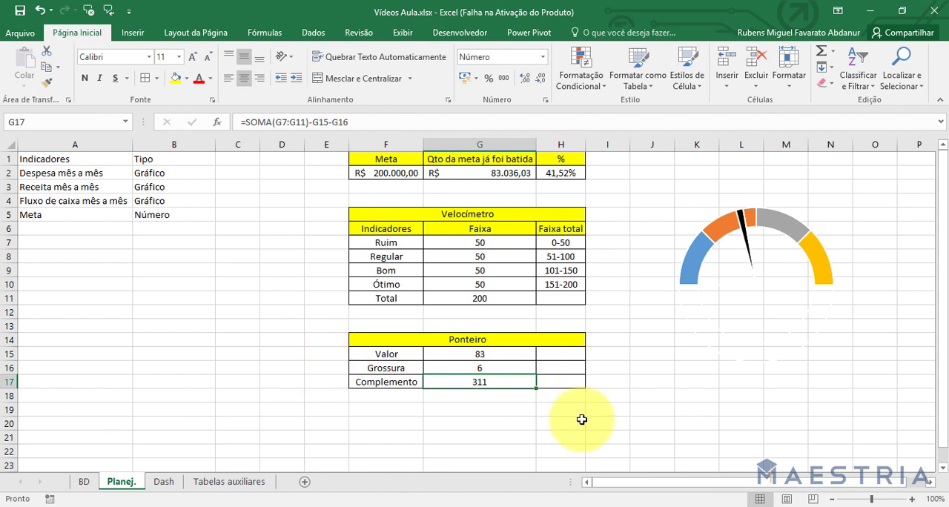
click(744, 228)
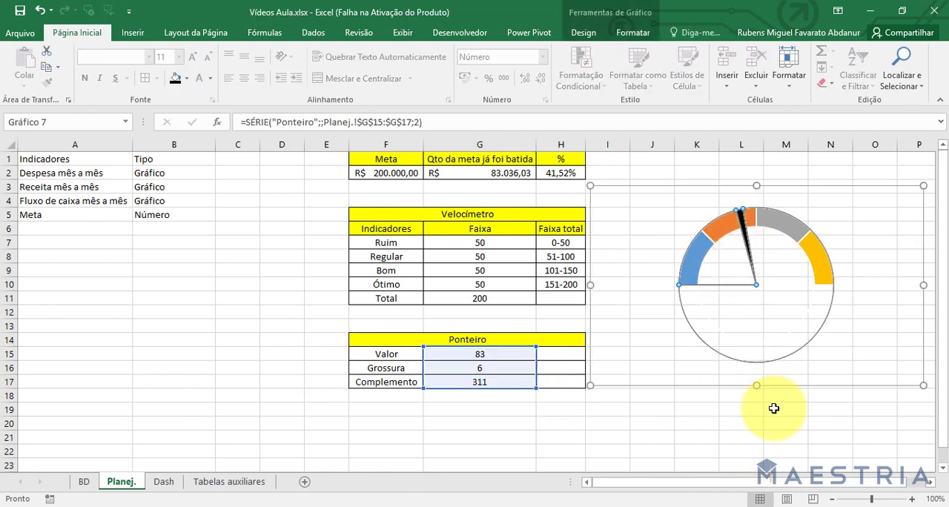
click(782, 450)
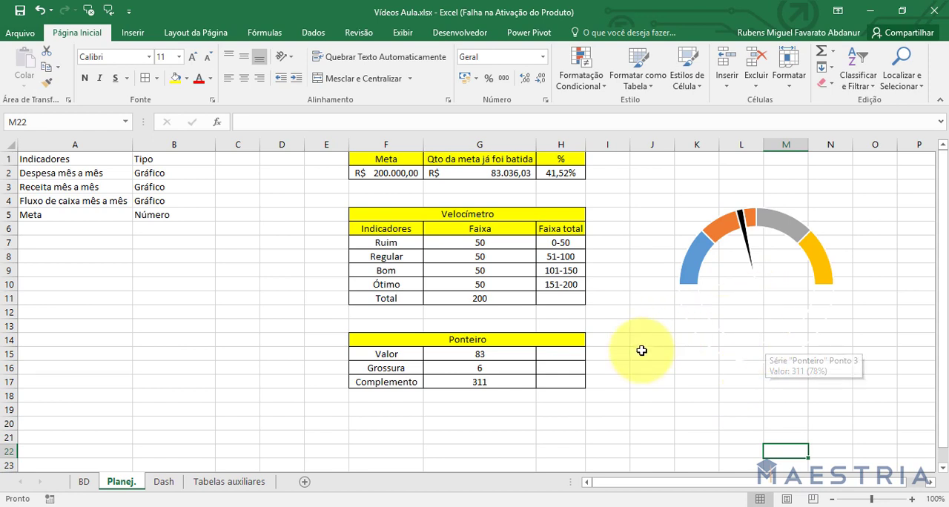
Insert a rectangle of about 2,54 × 4,05 cm over the lower middle of the gauge chart.
click(133, 32)
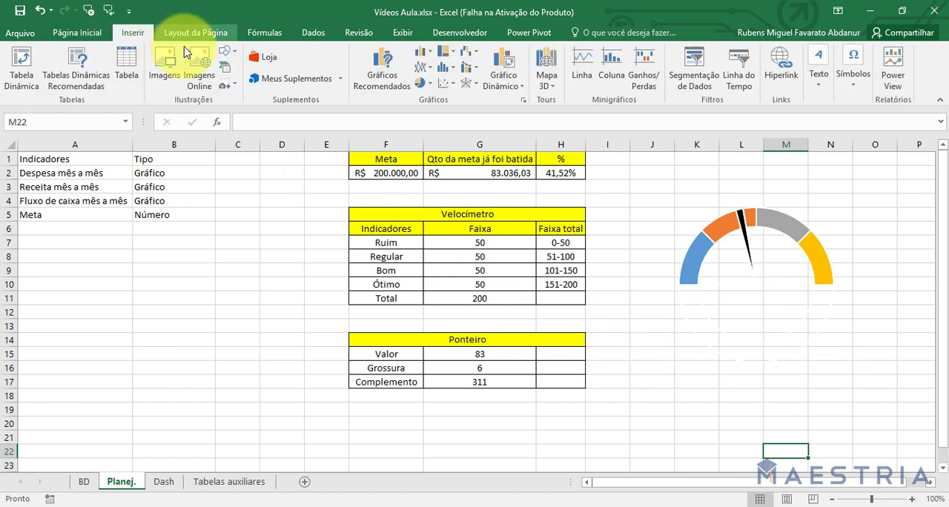
click(227, 58)
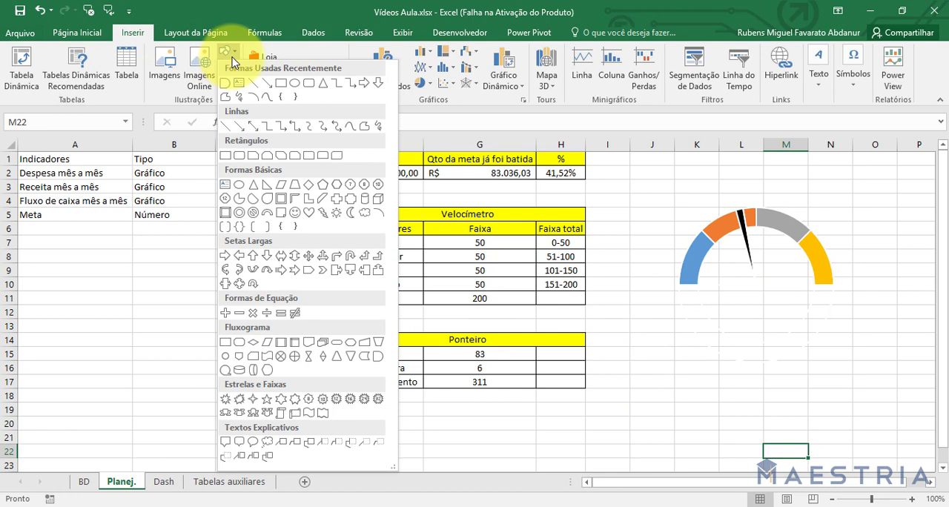
click(280, 85)
click(676, 293)
mouse_move(699, 324)
mouse_down()
mouse_move(756, 289)
mouse_move(708, 315)
mouse_up()
click(759, 333)
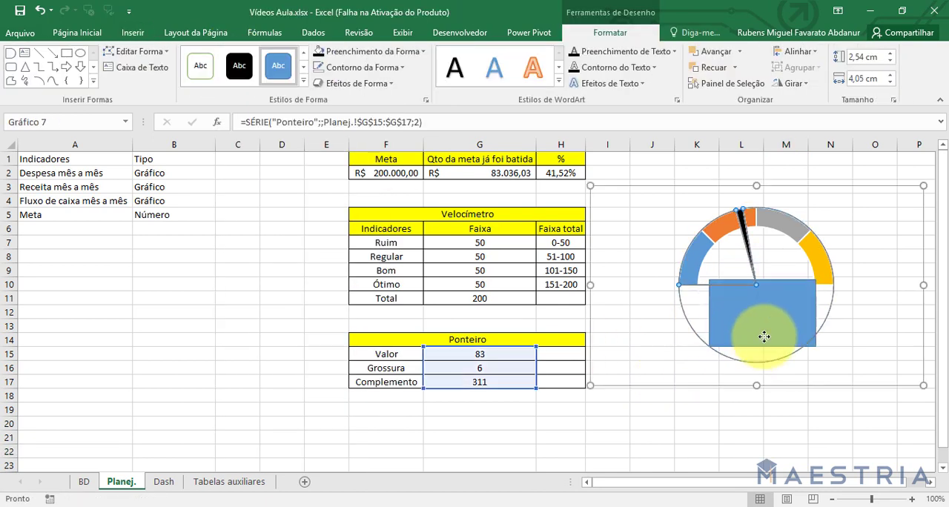
Shrink the rectangle to about 1,32 × 2,59 cm and centre it at the base of the gauge needle.
click(776, 406)
click(763, 298)
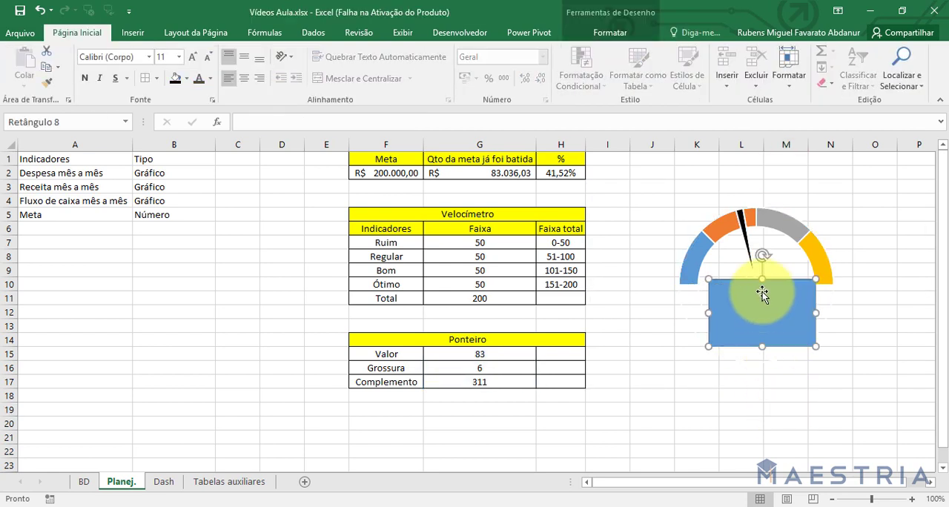
drag(762, 346, 763, 314)
drag(816, 298, 781, 298)
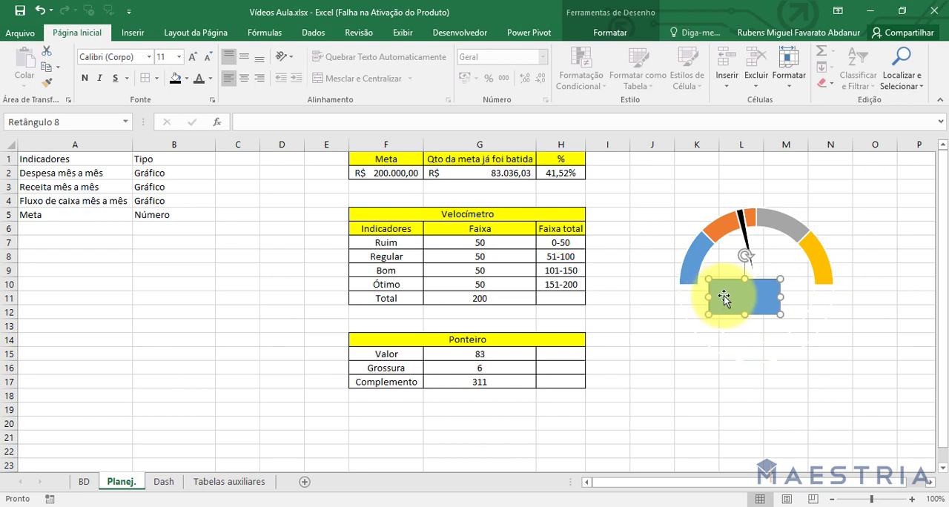
mouse_move(724, 295)
mouse_down()
mouse_move(735, 287)
mouse_move(723, 289)
mouse_up()
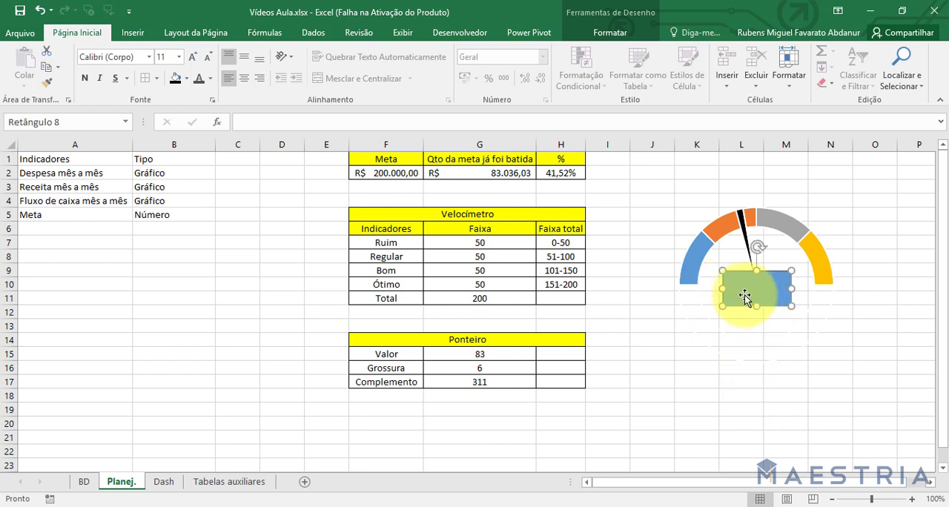
Apply the solid black shape style to the rectangle and link its text to cell H15.
click(610, 33)
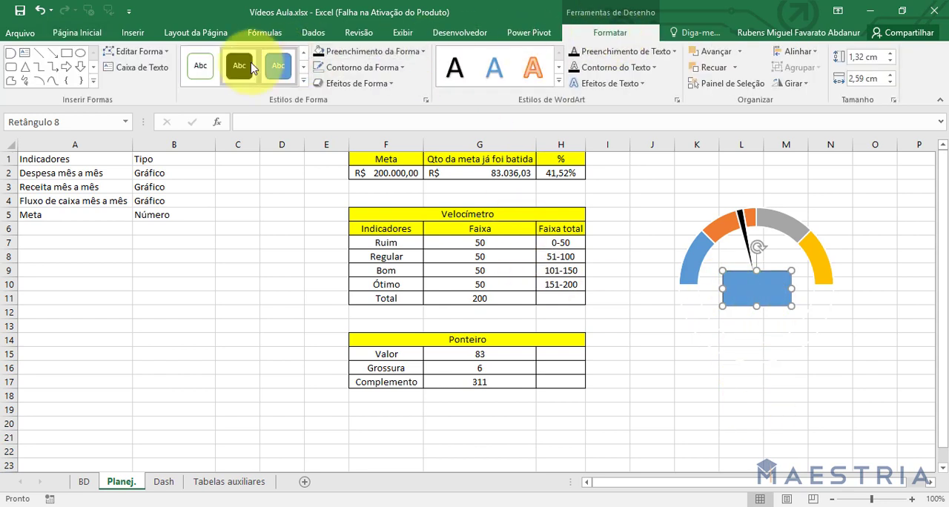
click(242, 67)
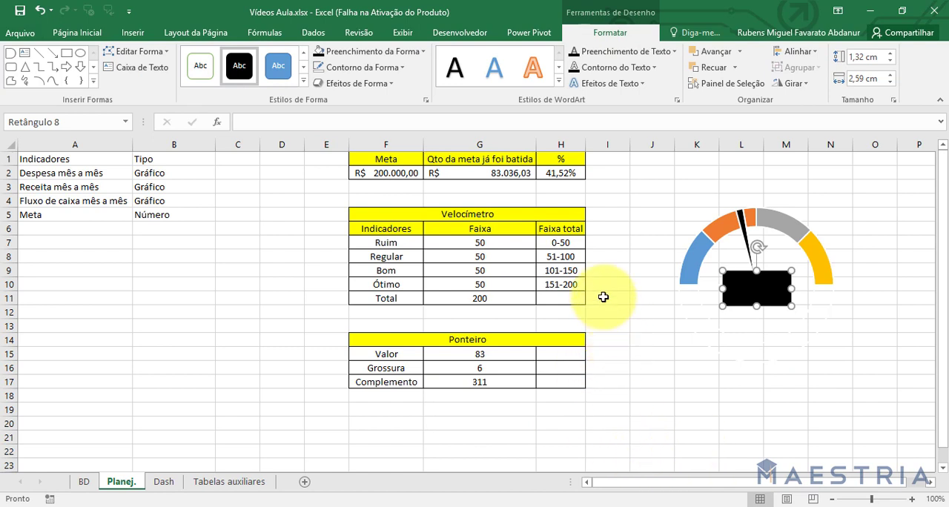
click(292, 122)
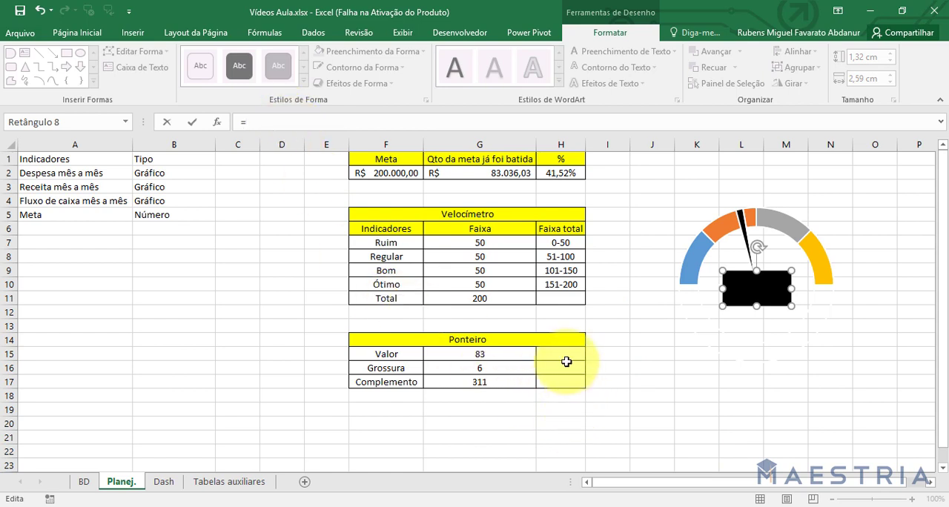
click(566, 361)
key(Return)
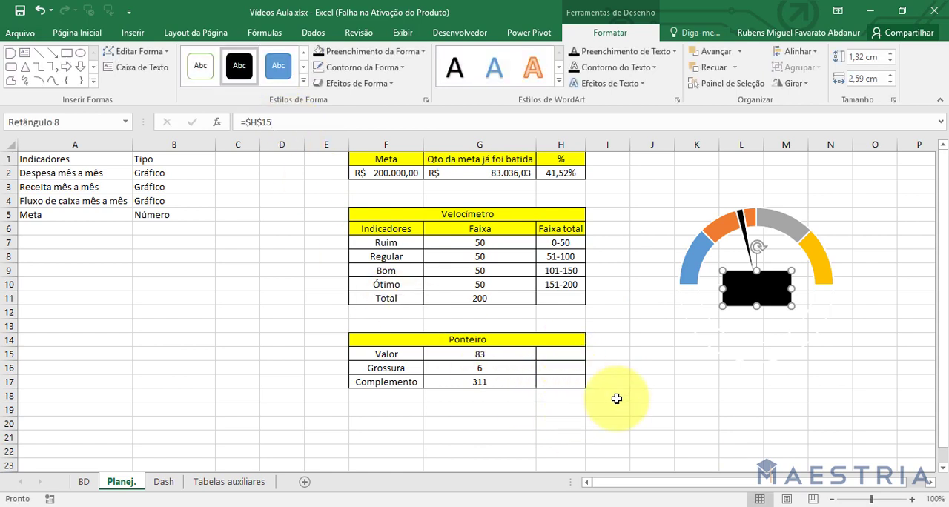
Enter =CONCATENAR(G15; " mil") in H15 and widen column H to fit the text.
click(573, 361)
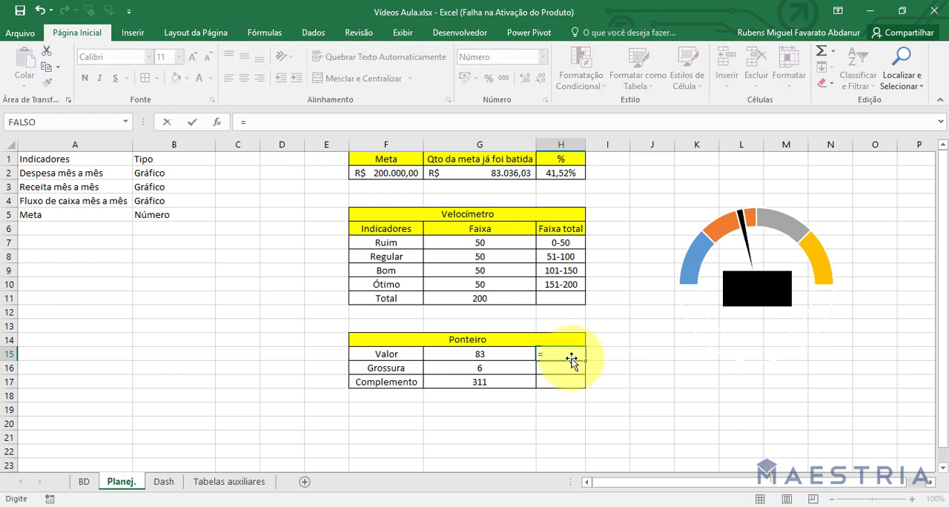
text(=conc)
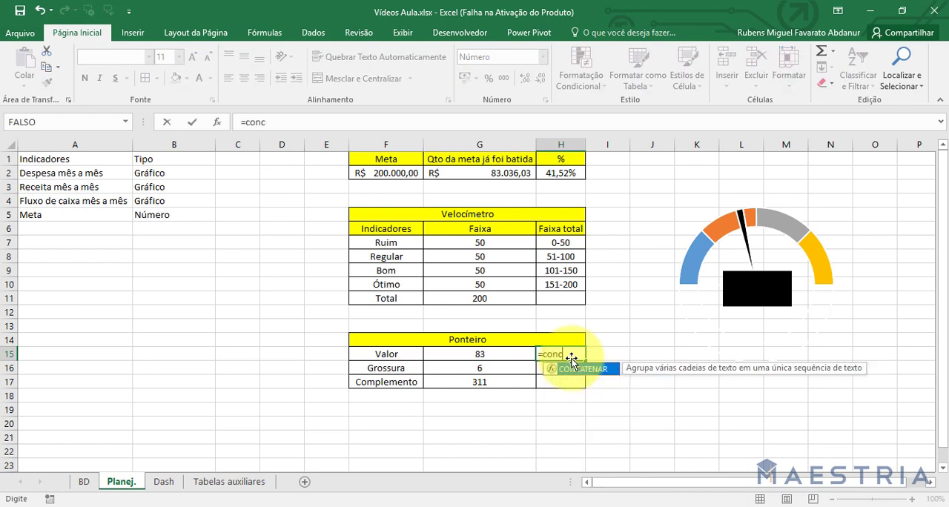
text(a)
key(Tab)
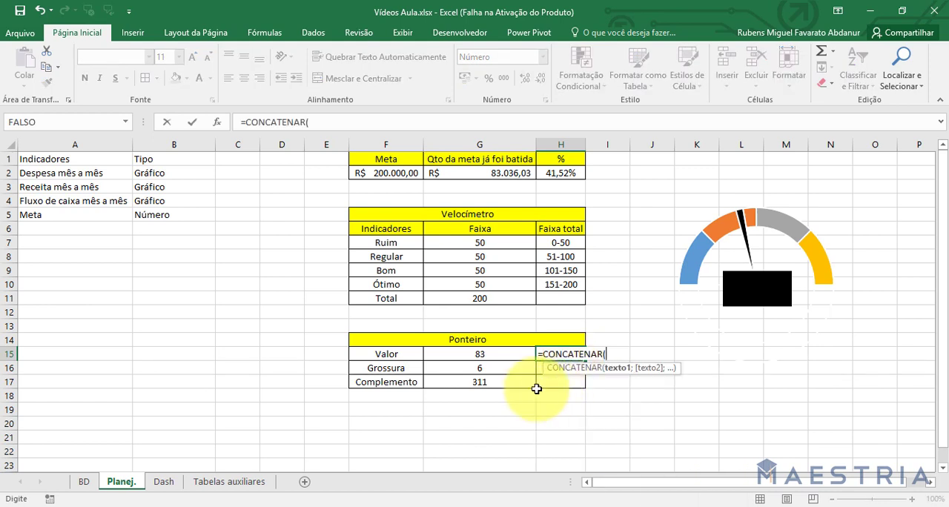
click(482, 354)
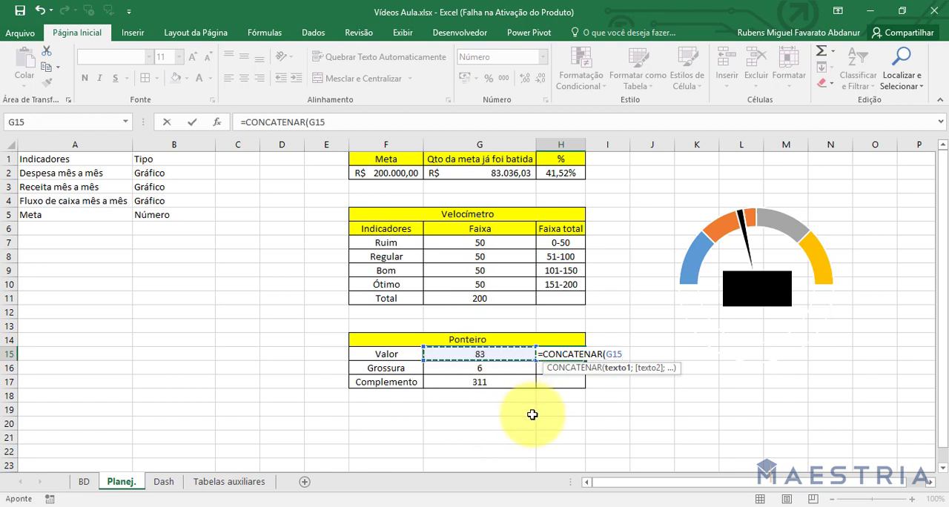
text(; " mil)
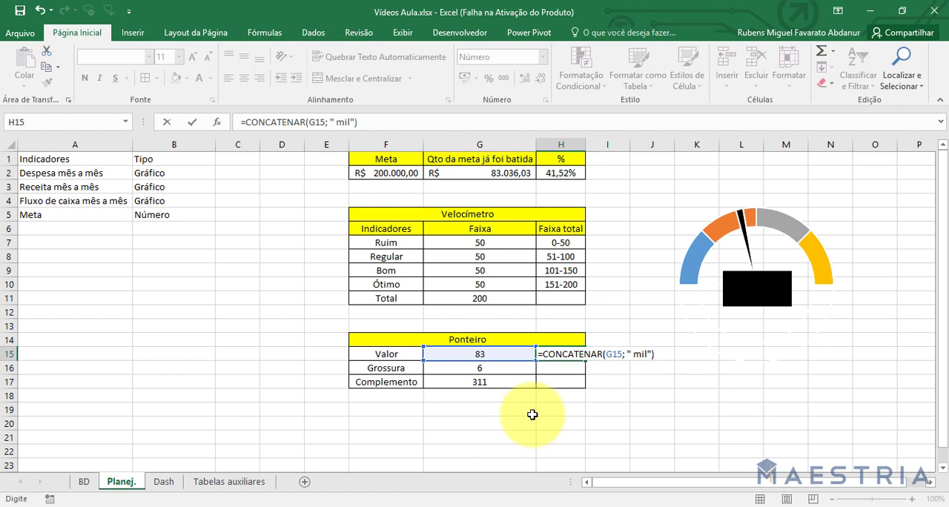
key(Return)
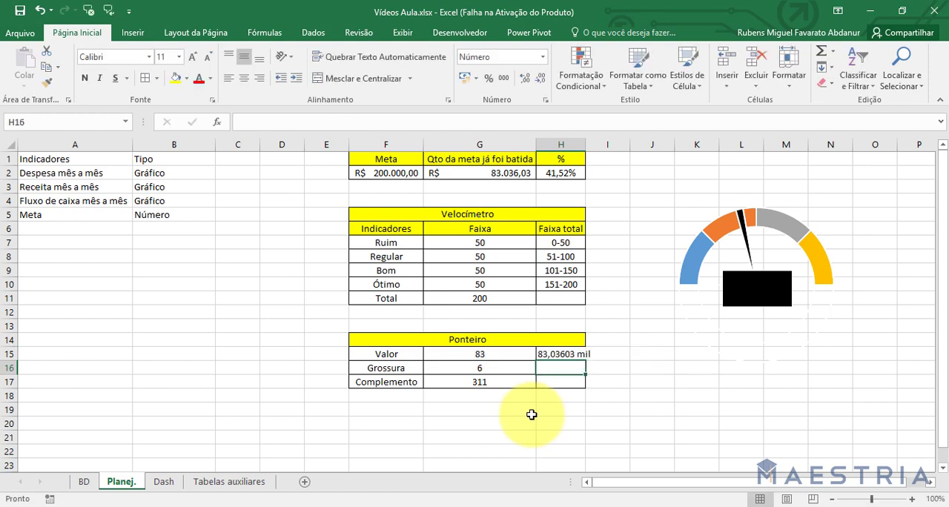
drag(587, 144, 596, 144)
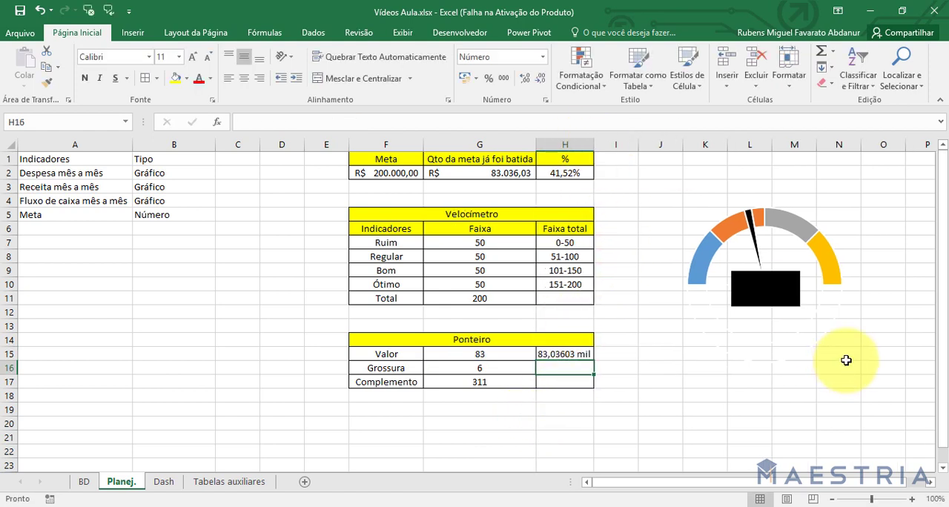
Set the rectangle's linked text to white and centre it vertically in the shape.
click(769, 287)
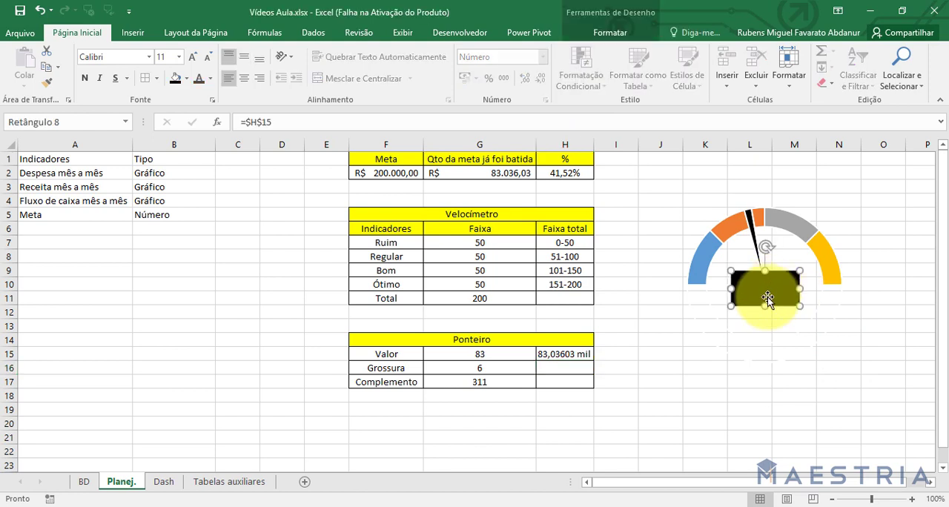
click(211, 78)
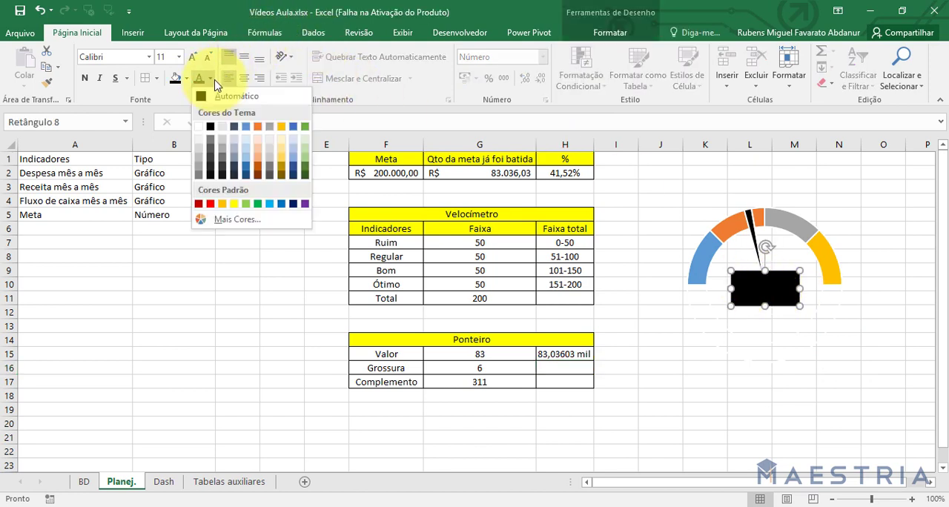
click(203, 127)
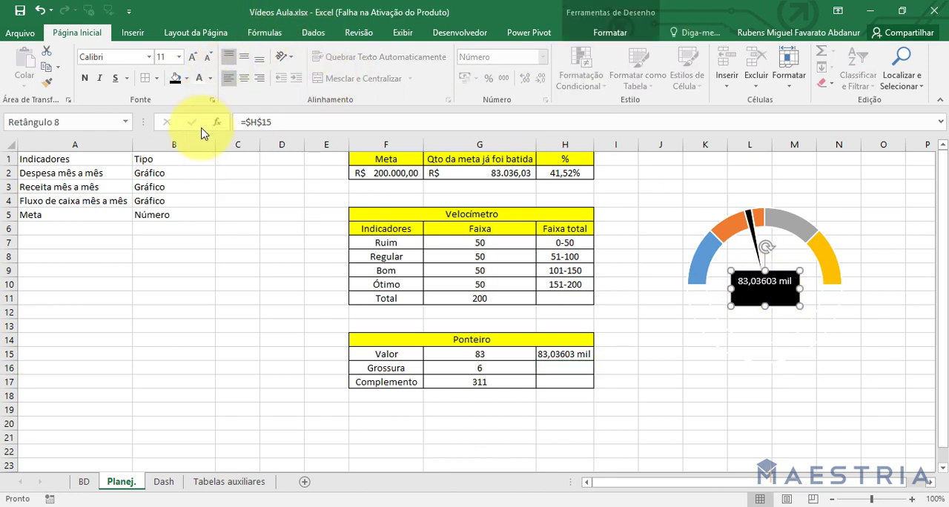
click(244, 56)
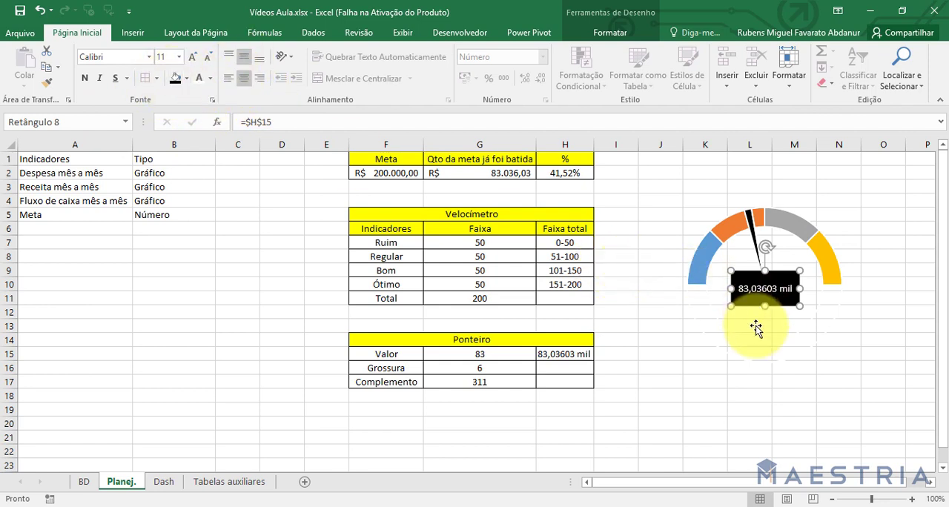
click(764, 400)
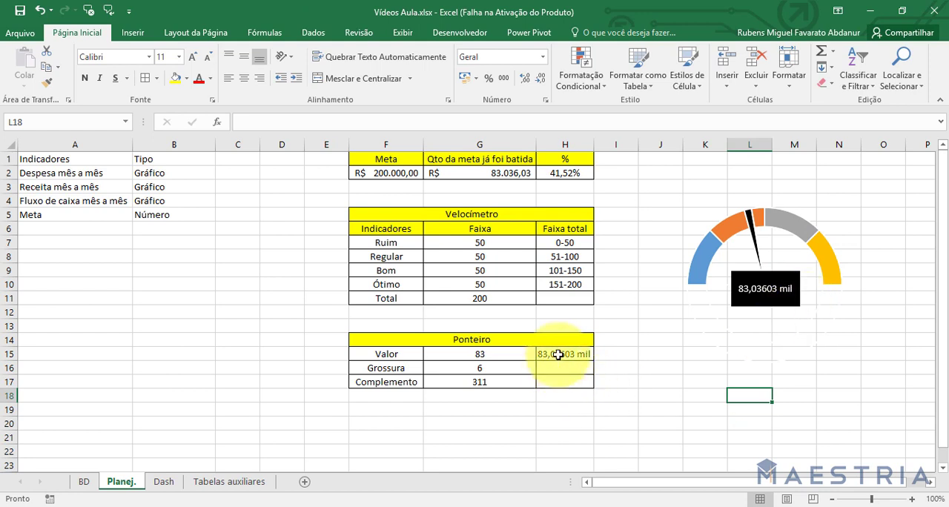
Wrap the G15 reference in the ARRED function inside the CONCATENAR formula in H15.
double_click(557, 353)
click(606, 354)
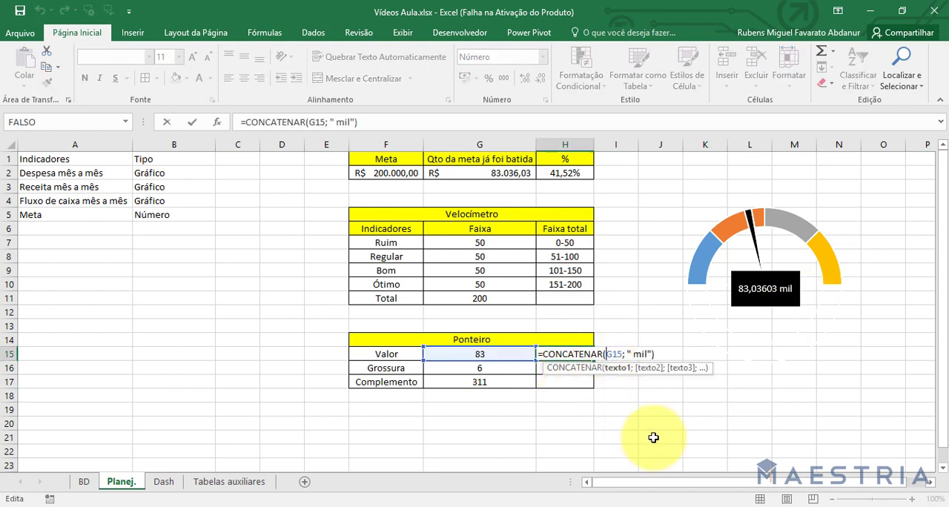
text(arr)
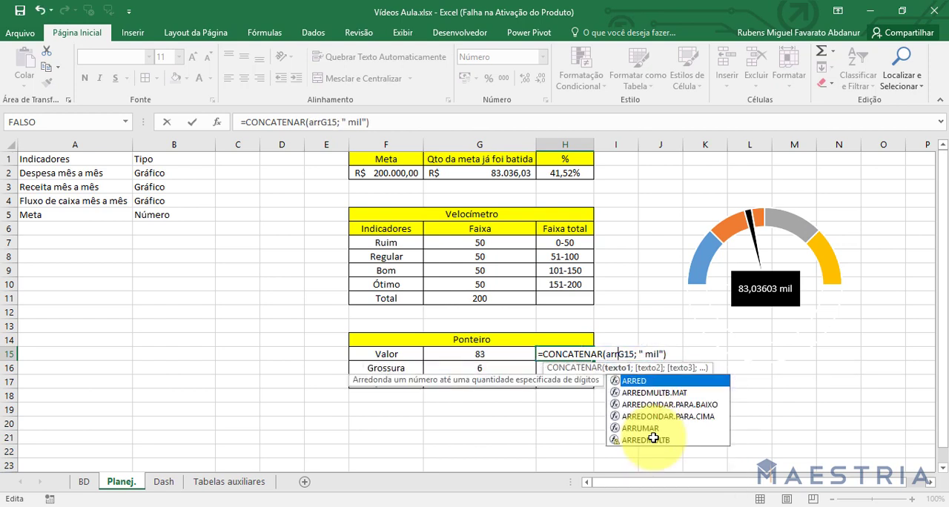
key(Tab)
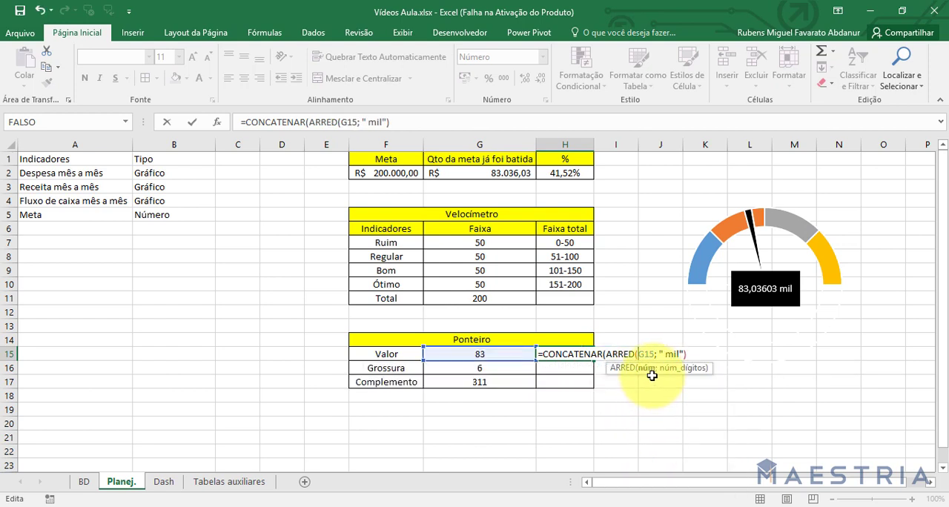
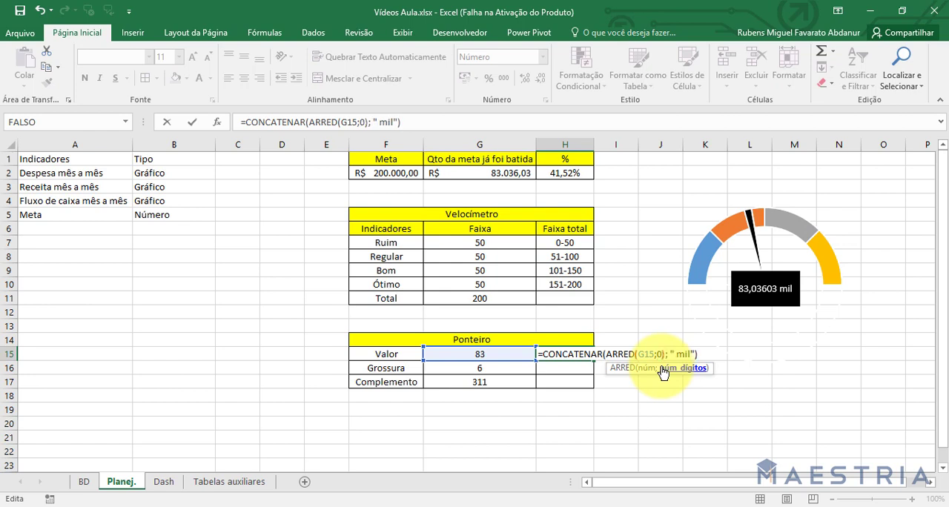
Complete the H15 formula as =CONCATENAR(ARRED(G15;0); " mil").
key(Right)
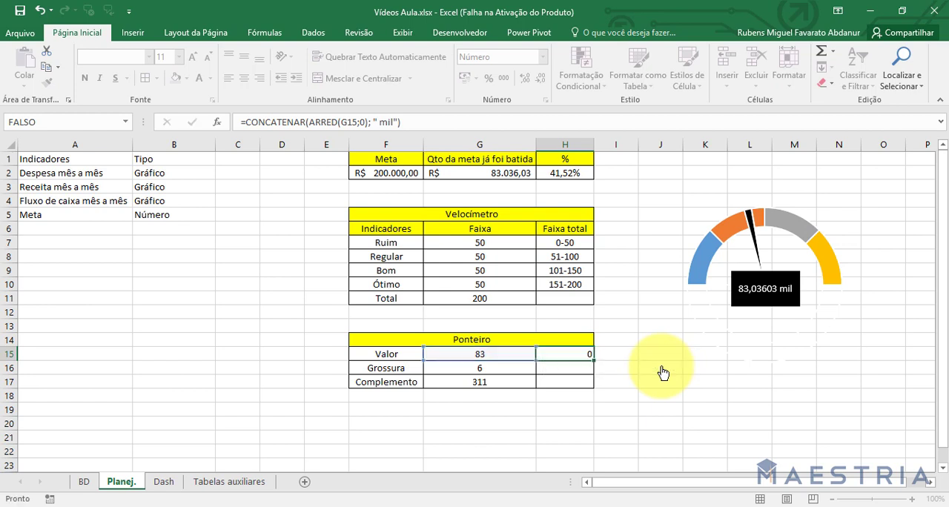
key(Return)
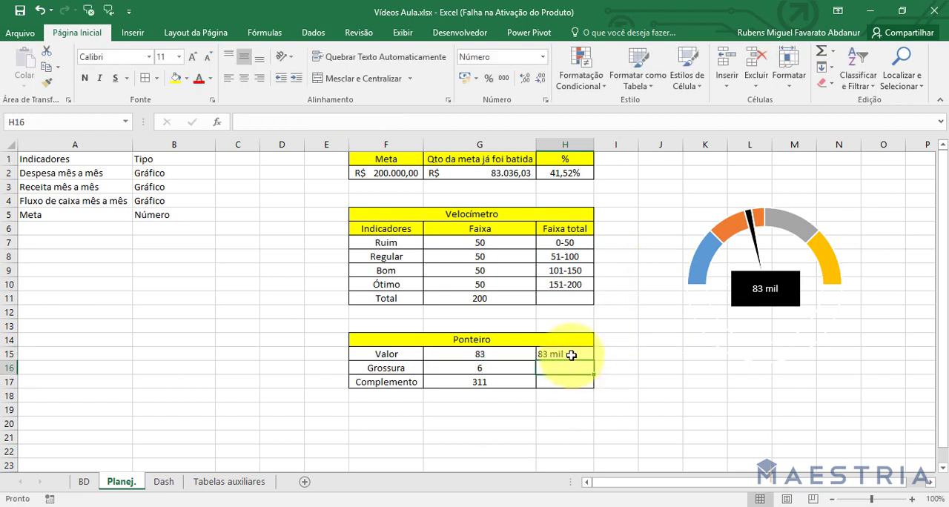
Make the black rectangle's linked text bold and set its font size to 16.
click(763, 297)
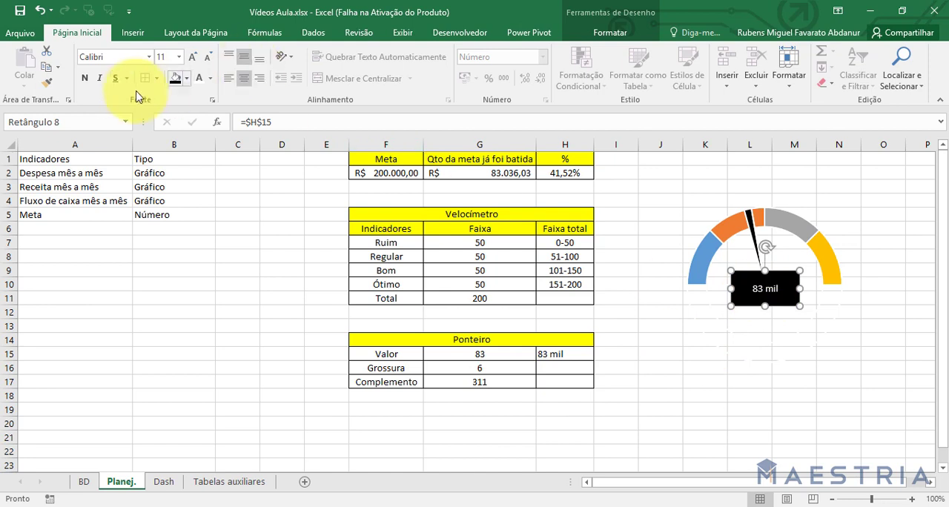
click(86, 82)
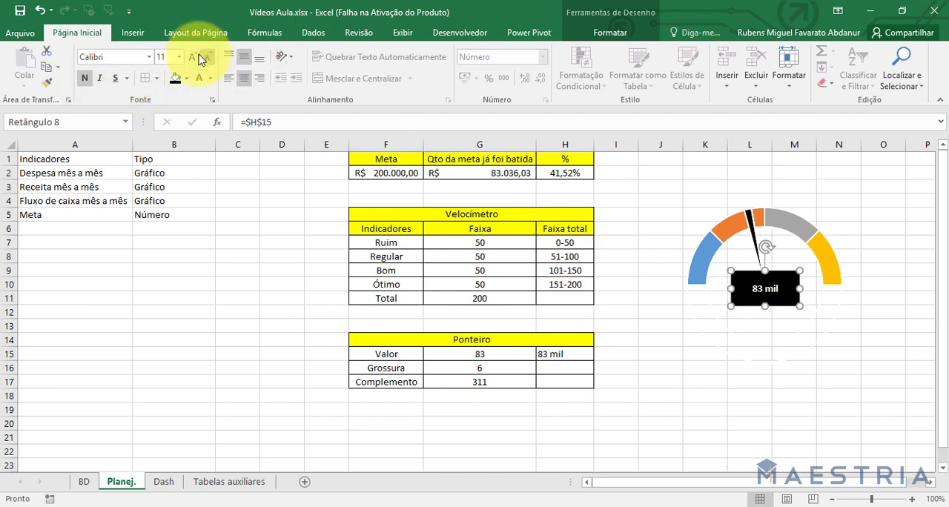
click(723, 407)
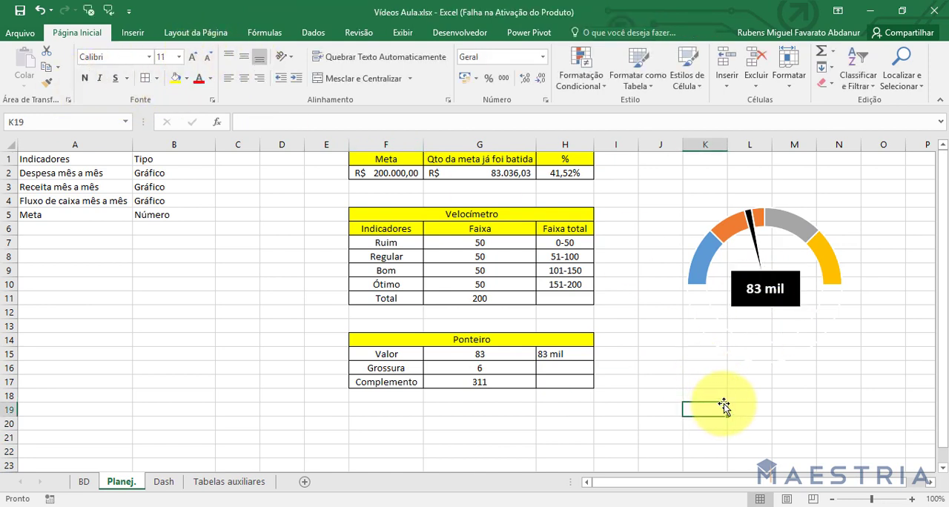
mouse_move(768, 365)
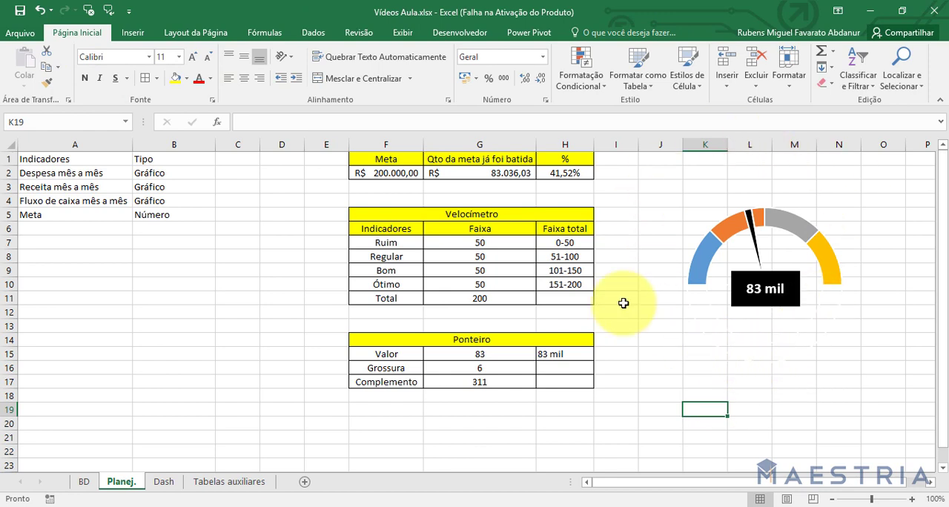
Draw an ellipse about 4.58 cm high and 4.82 cm wide in the empty area beside the Velocímetro table.
click(134, 33)
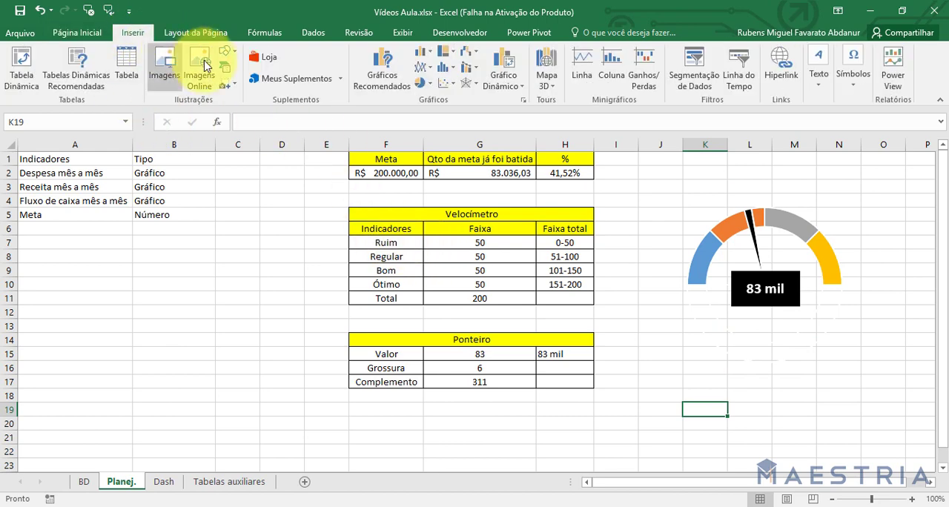
click(224, 58)
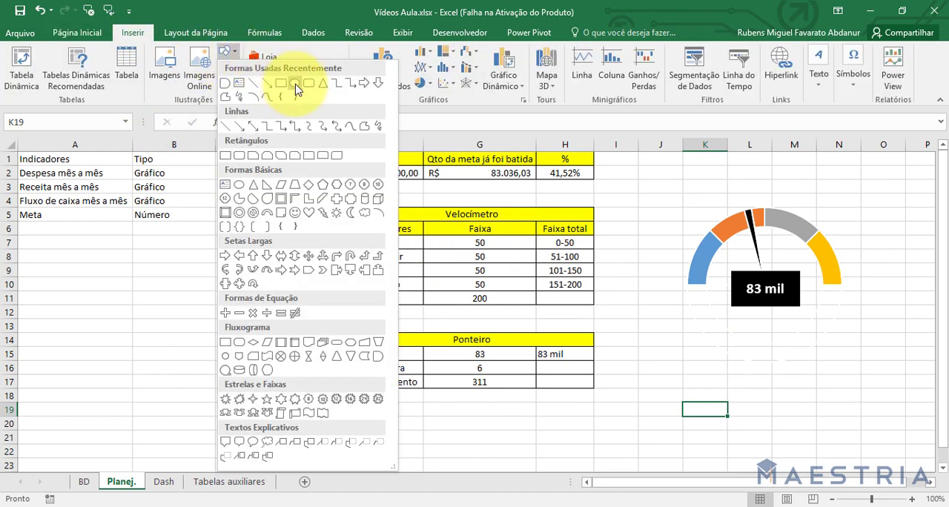
click(295, 89)
drag(214, 236, 339, 348)
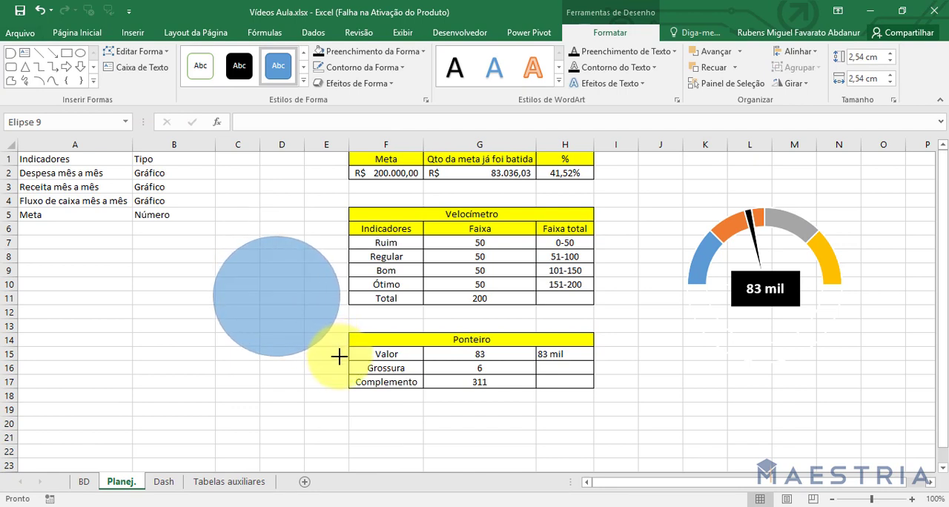
Send the ellipse backward behind the gauge chart and place it below the Indicadores list in columns A and B.
drag(298, 314, 709, 381)
click(711, 318)
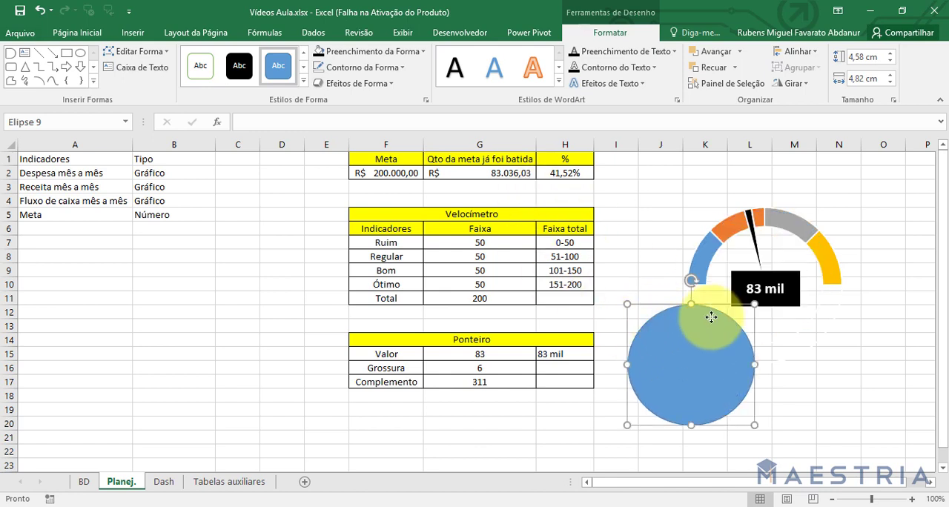
drag(711, 317, 128, 265)
click(714, 67)
Group the black label rectangle with the gauge chart.
click(764, 285)
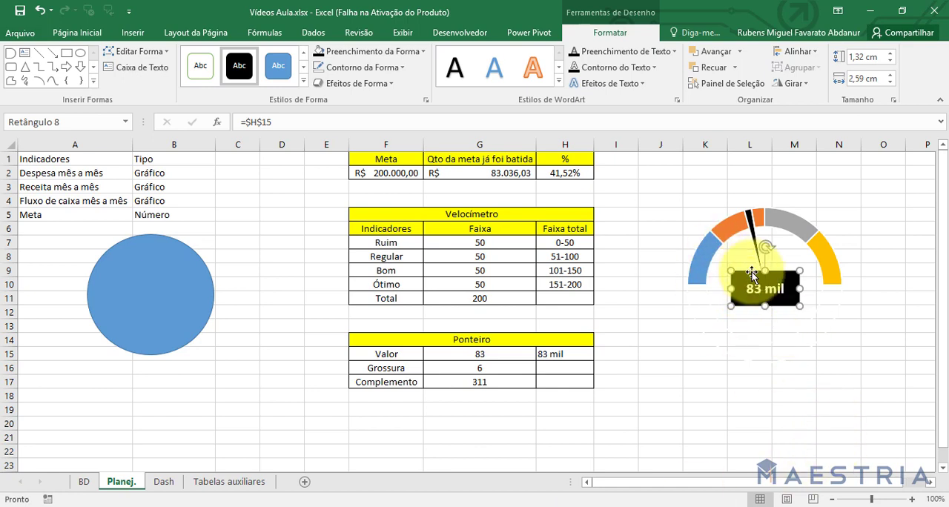
mouse_move(730, 230)
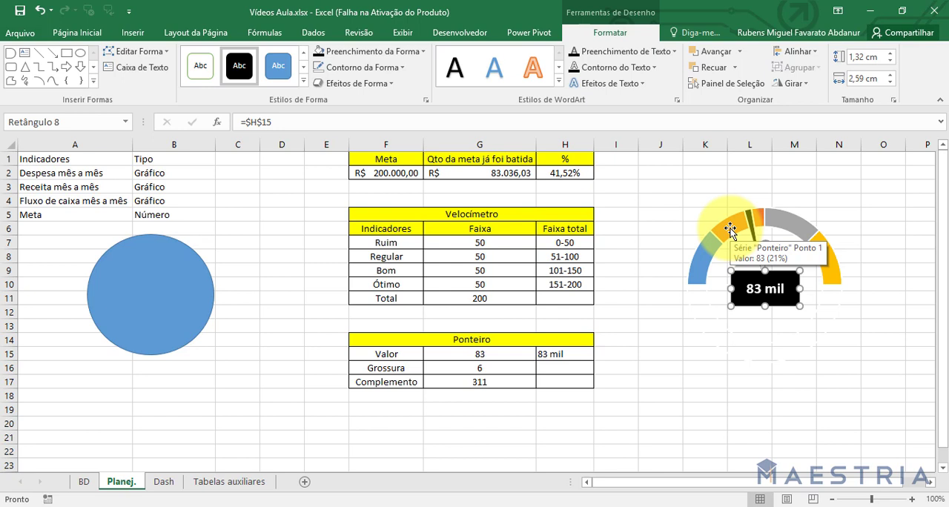
click(730, 230)
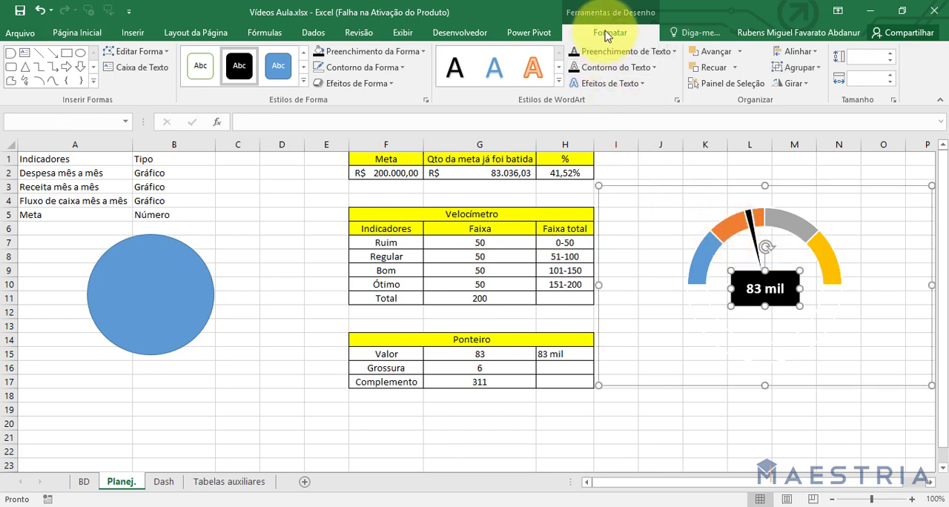
click(798, 67)
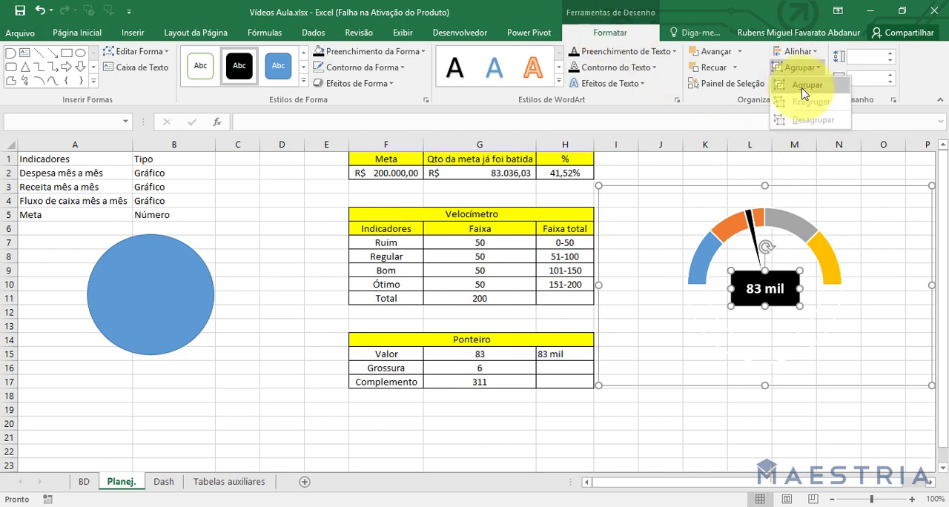
click(806, 91)
click(803, 438)
Nudge the gauge chart slightly to the right relative to the black label inside the group.
drag(673, 242, 672, 255)
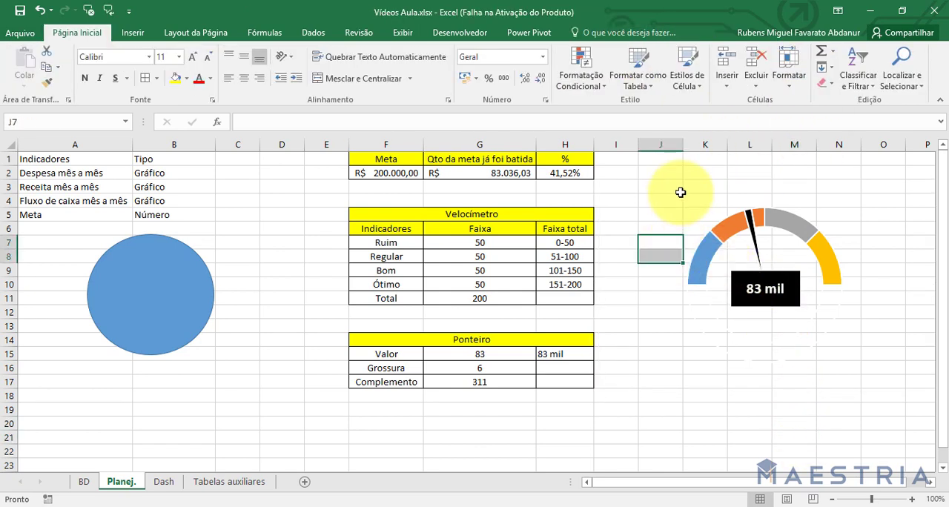
click(699, 186)
mouse_move(699, 186)
mouse_down()
mouse_move(630, 241)
mouse_move(666, 192)
mouse_move(705, 182)
mouse_move(685, 188)
mouse_move(695, 191)
mouse_up()
click(743, 299)
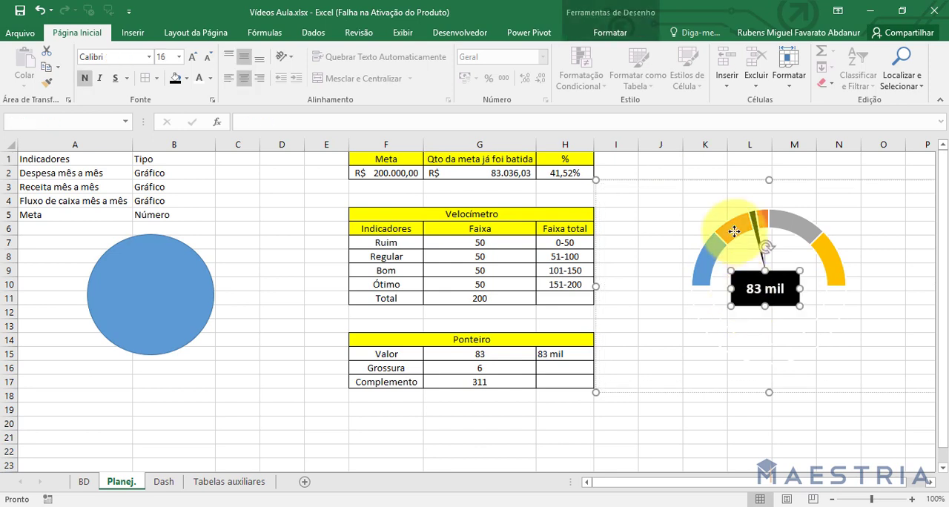
ctrl+click(734, 231)
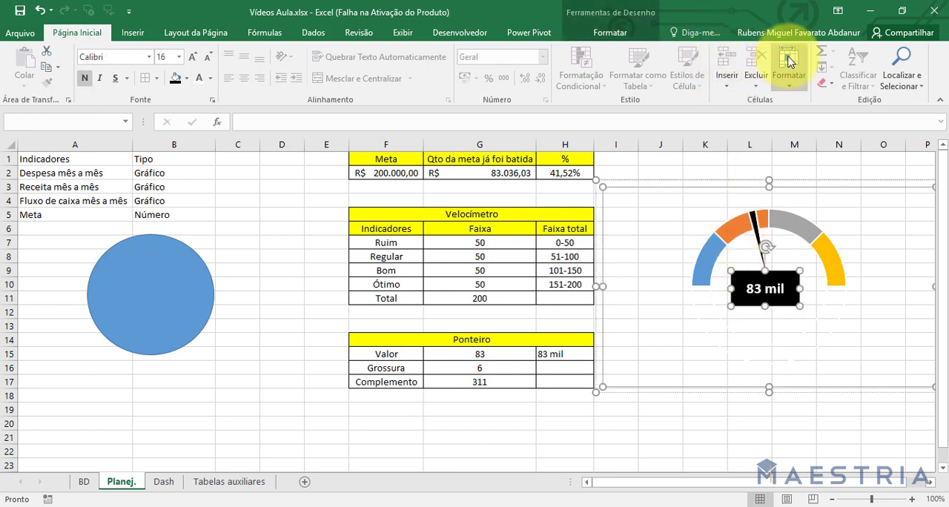
click(629, 37)
click(798, 68)
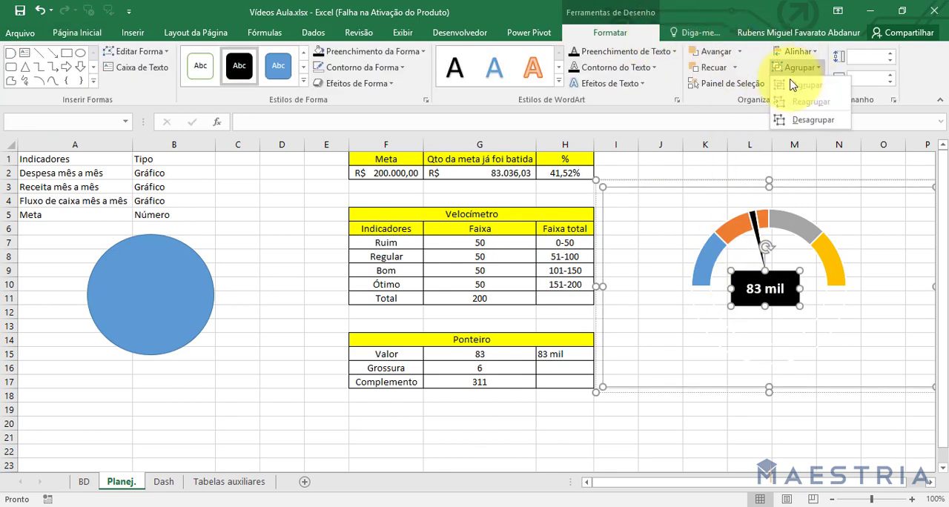
click(771, 442)
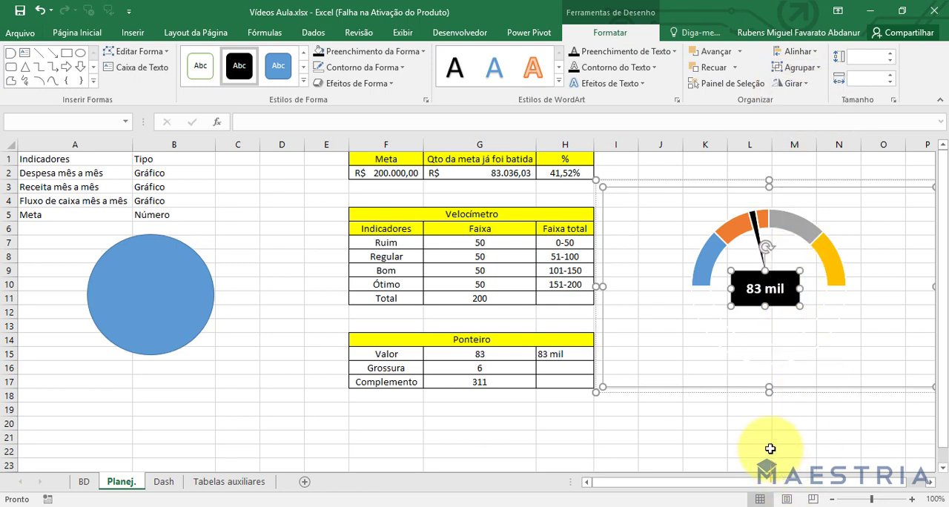
click(630, 440)
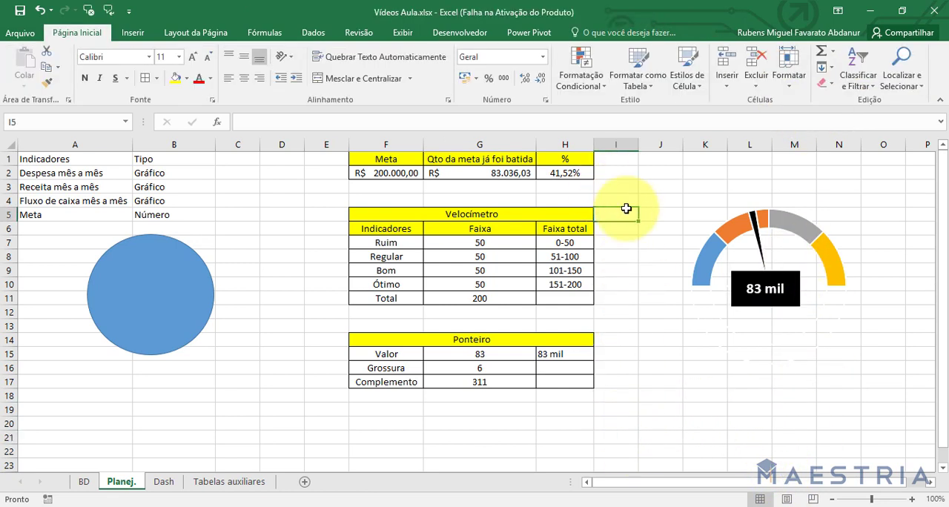
Shift the whole gauge group slightly to the right.
click(706, 256)
mouse_move(603, 180)
mouse_down()
mouse_move(544, 168)
mouse_move(458, 217)
mouse_move(539, 265)
mouse_move(576, 183)
mouse_move(564, 245)
mouse_move(477, 241)
mouse_move(625, 198)
mouse_move(614, 182)
mouse_up()
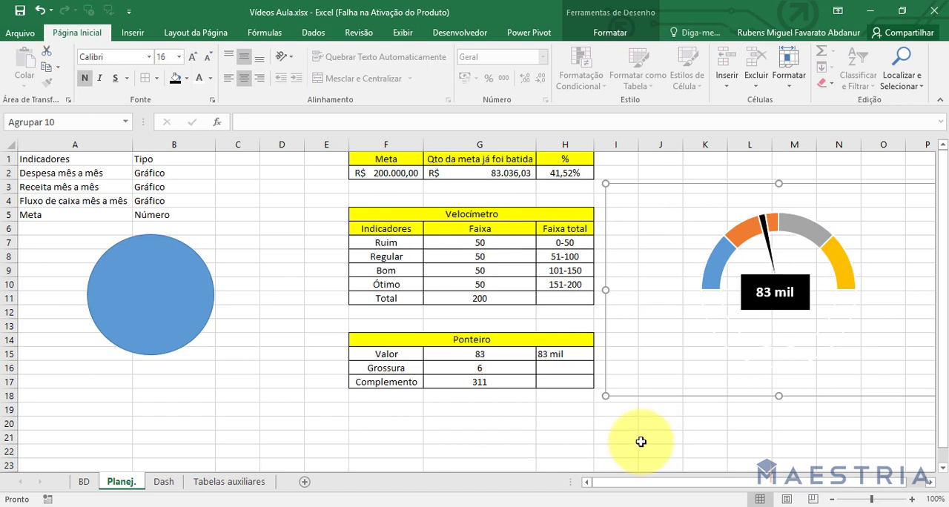
click(267, 367)
Move the ellipse behind the gauge and resize it to about 5.11 cm high by 5.98 cm wide to match the arc.
drag(197, 287, 805, 263)
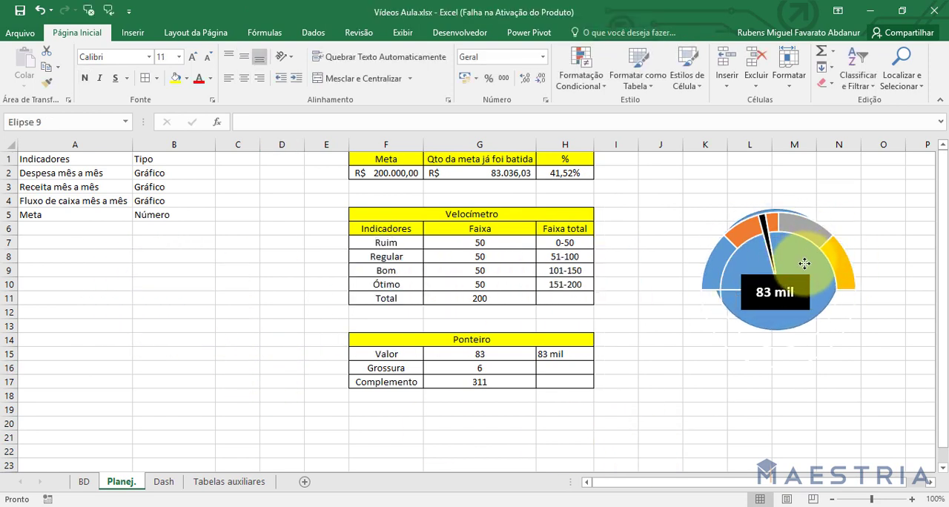
drag(841, 330, 858, 346)
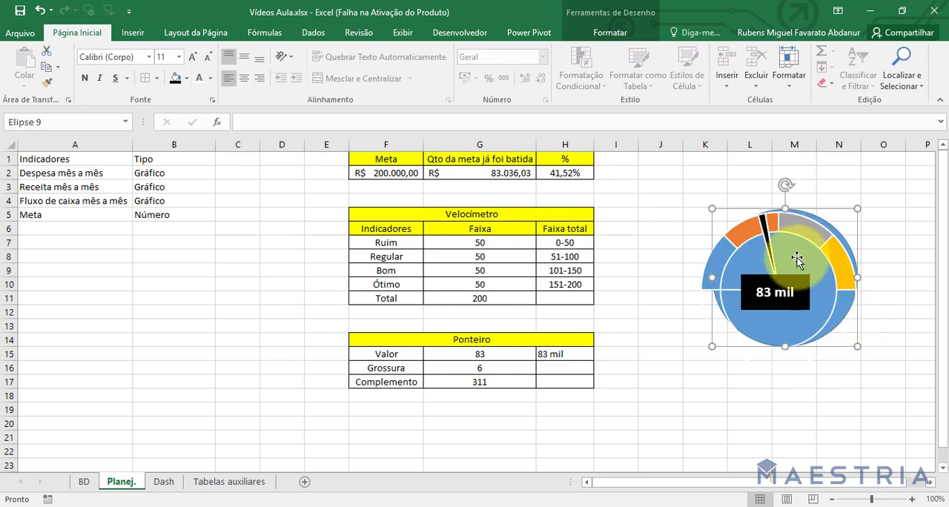
drag(712, 277, 707, 277)
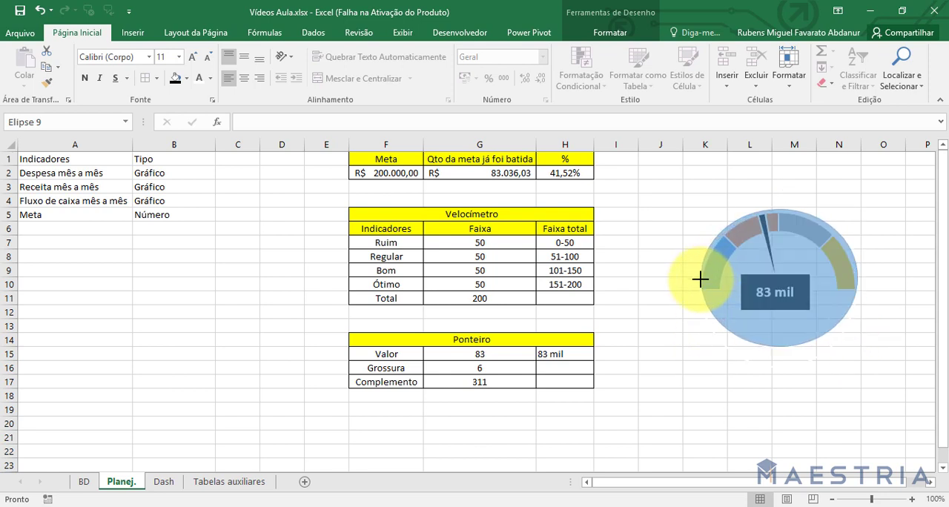
drag(700, 281, 700, 281)
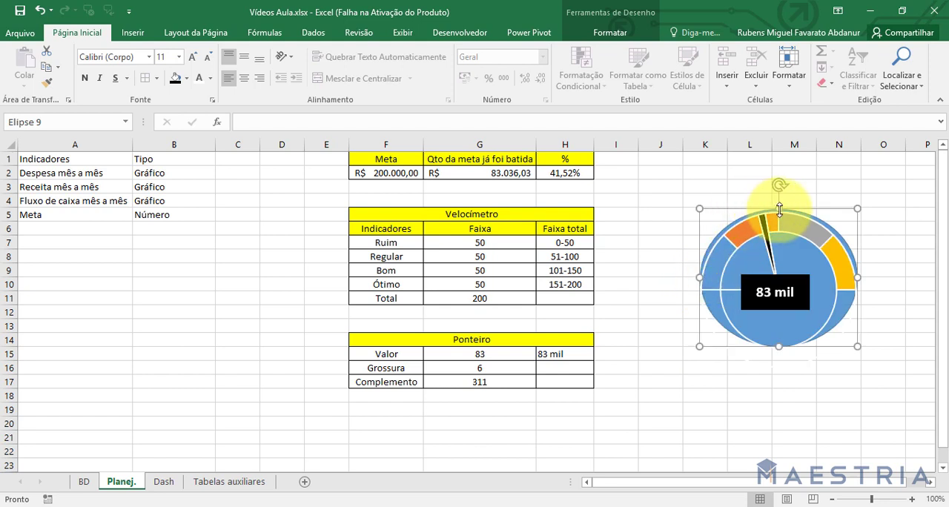
drag(778, 210, 779, 212)
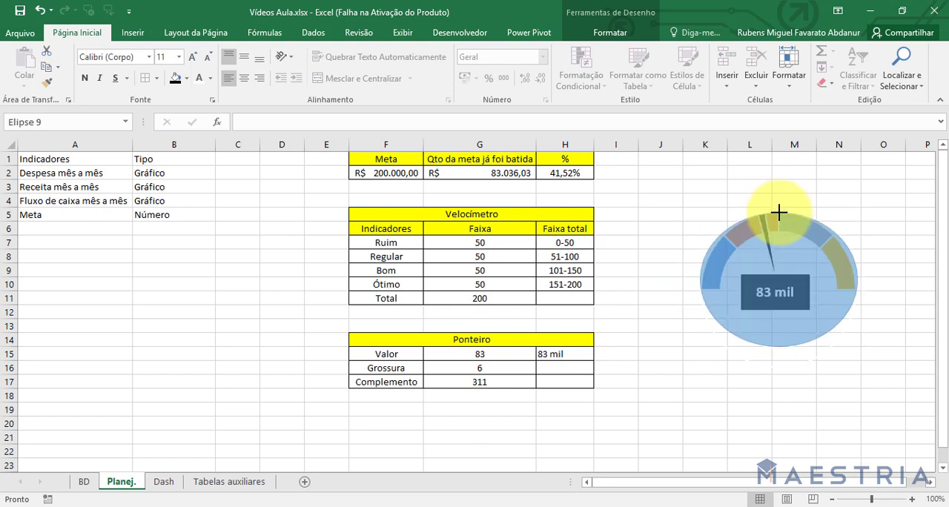
drag(775, 212, 776, 213)
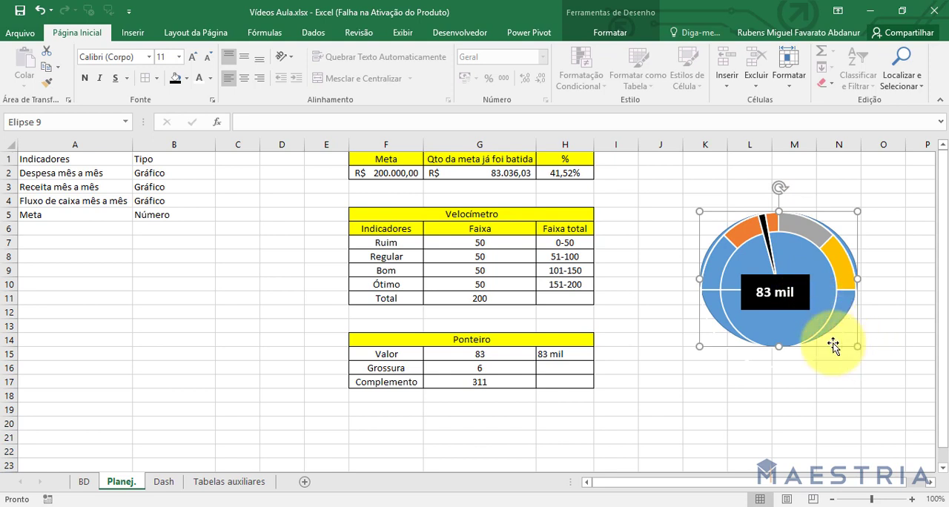
click(706, 340)
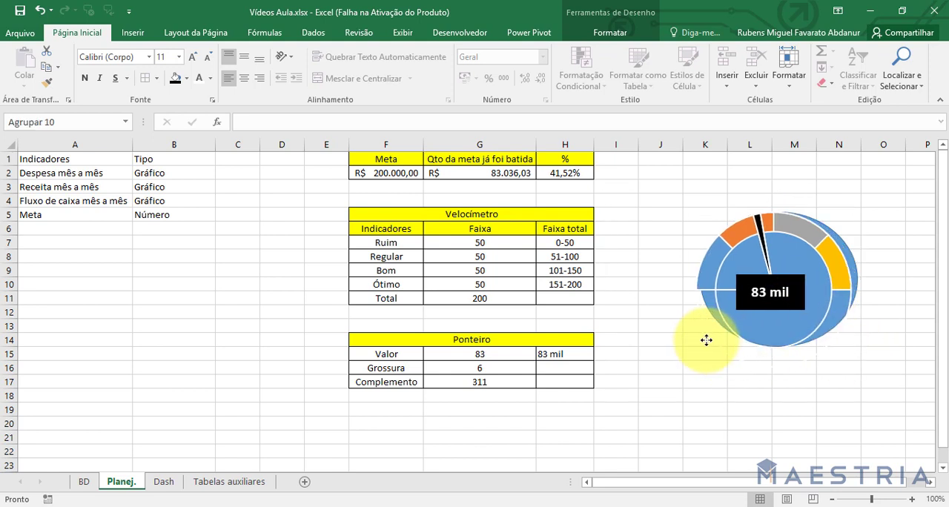
drag(705, 340, 711, 341)
click(717, 340)
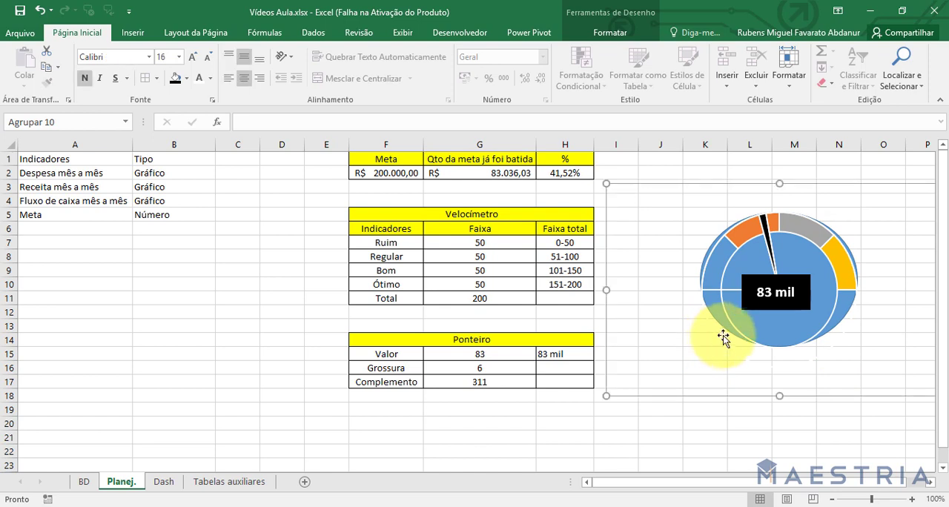
click(722, 318)
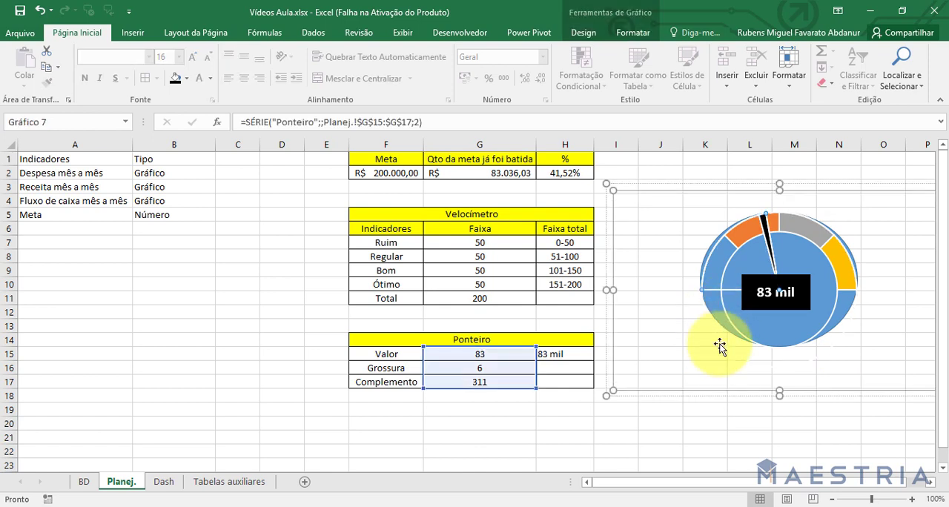
click(746, 438)
Move the gauge group down to uncover the ellipse, and fill the ellipse with a medium grey theme shade.
click(841, 307)
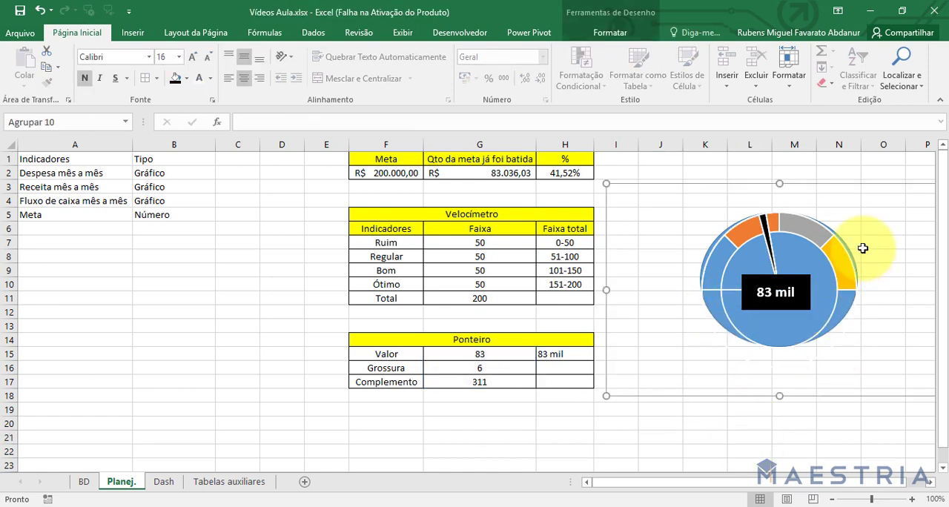
drag(830, 185, 817, 269)
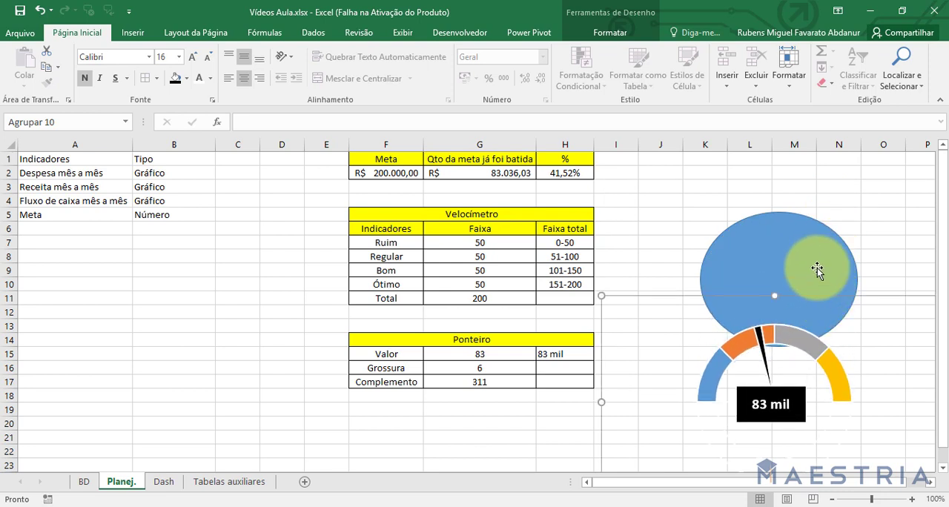
click(786, 242)
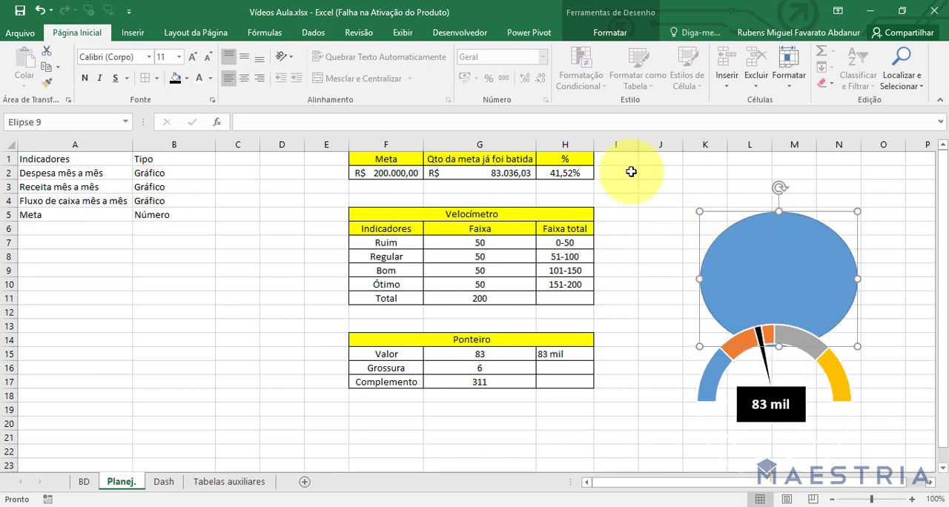
click(609, 36)
click(402, 52)
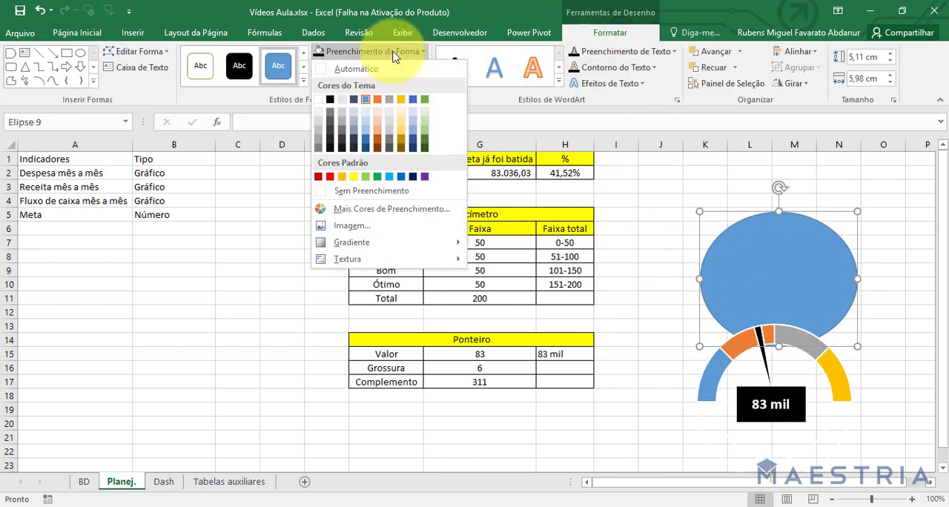
click(321, 142)
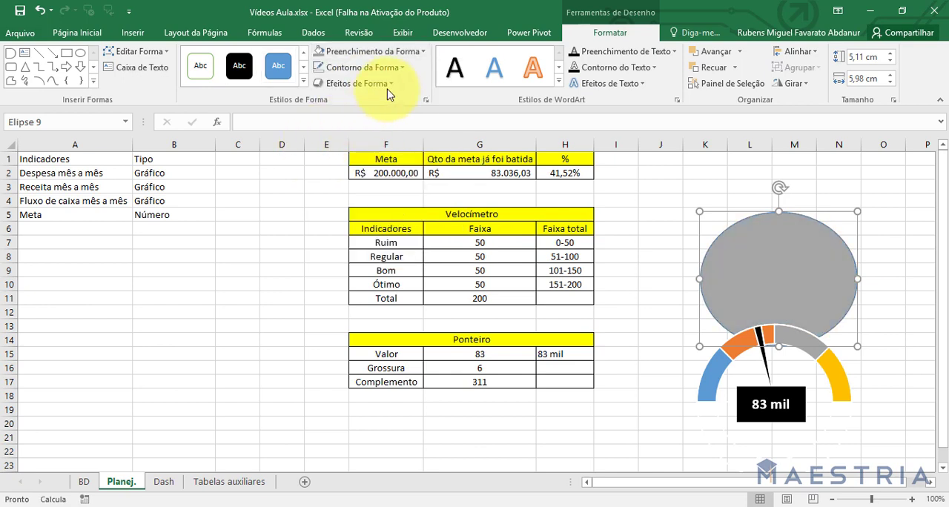
Remove the outline from the grey ellipse.
click(380, 82)
click(379, 66)
click(382, 206)
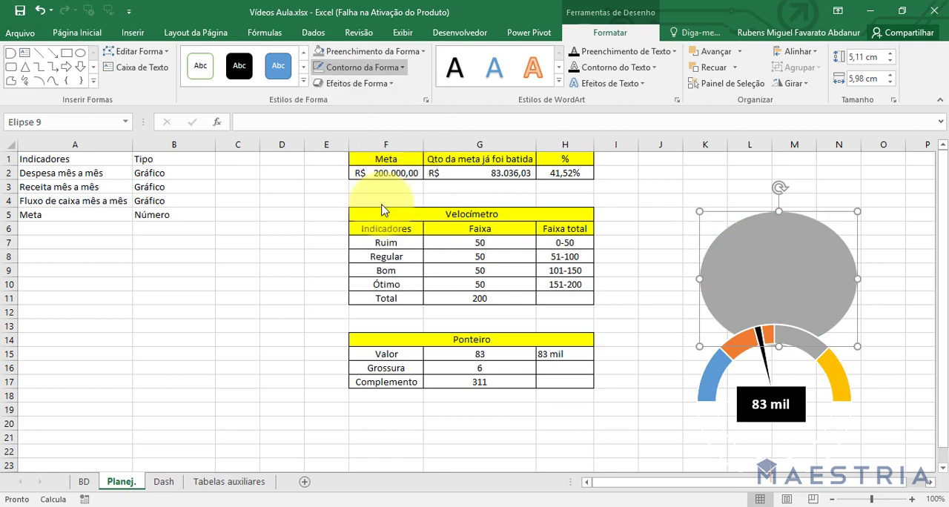
click(345, 85)
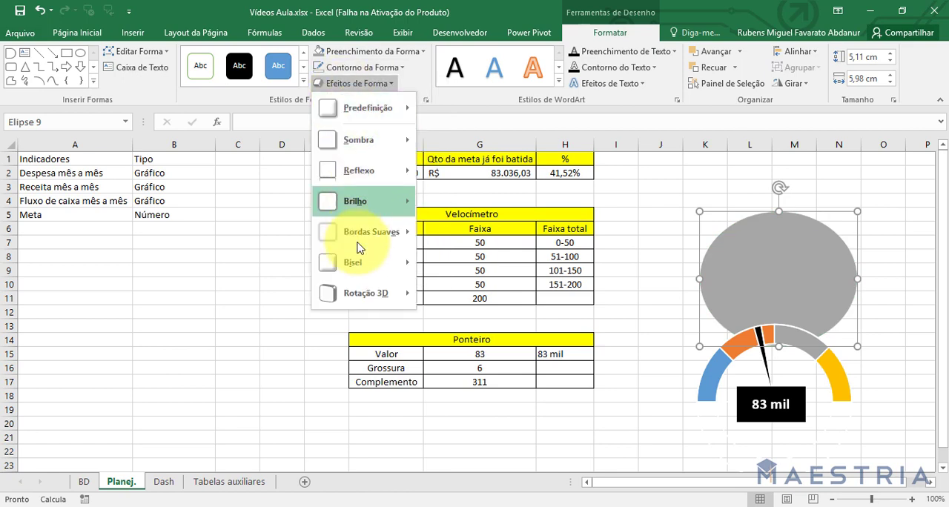
mouse_move(355, 268)
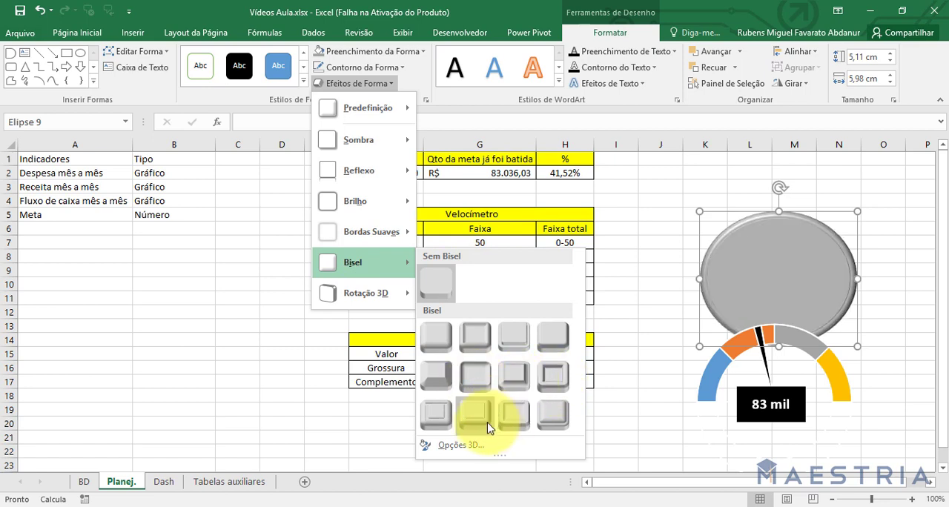
click(461, 113)
click(379, 55)
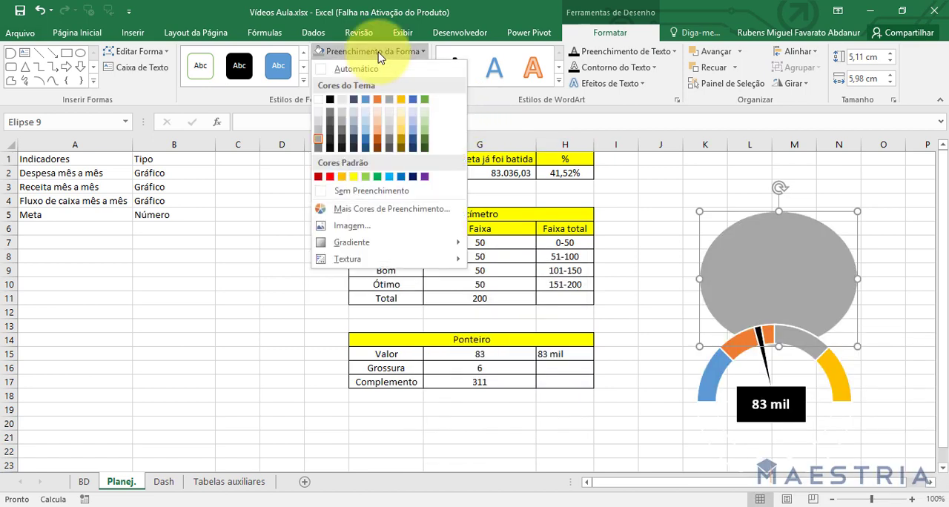
mouse_move(392, 242)
click(272, 172)
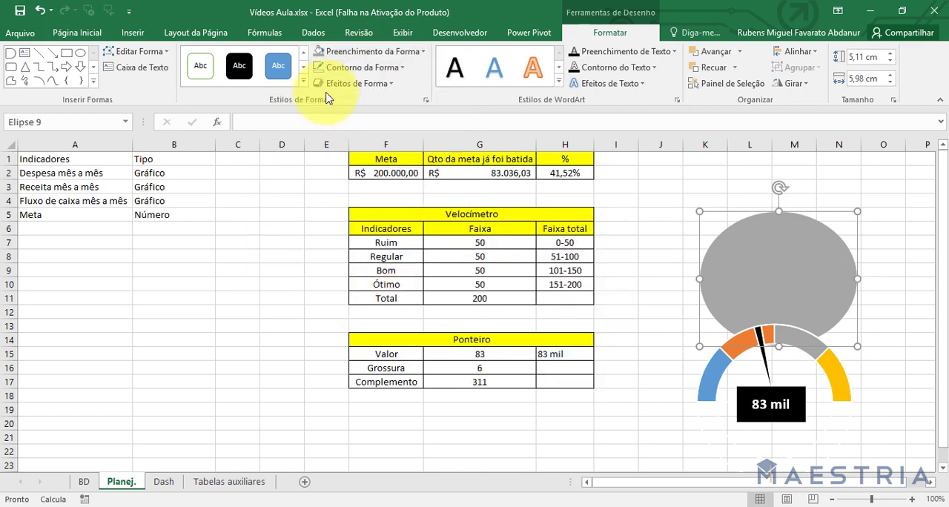
click(353, 68)
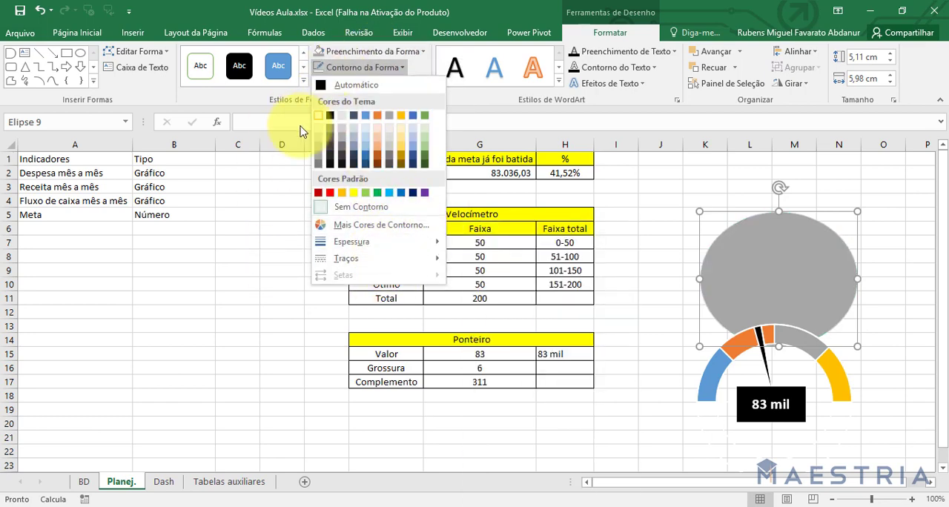
click(343, 111)
Apply the fourth bevel of the second row to the grey ellipse, and line the ellipse up behind the gauge.
click(350, 84)
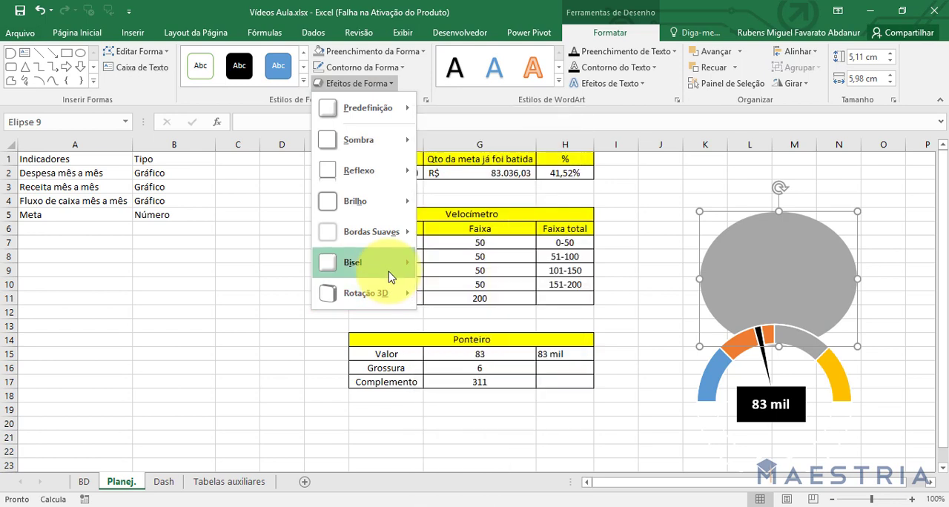
mouse_move(387, 264)
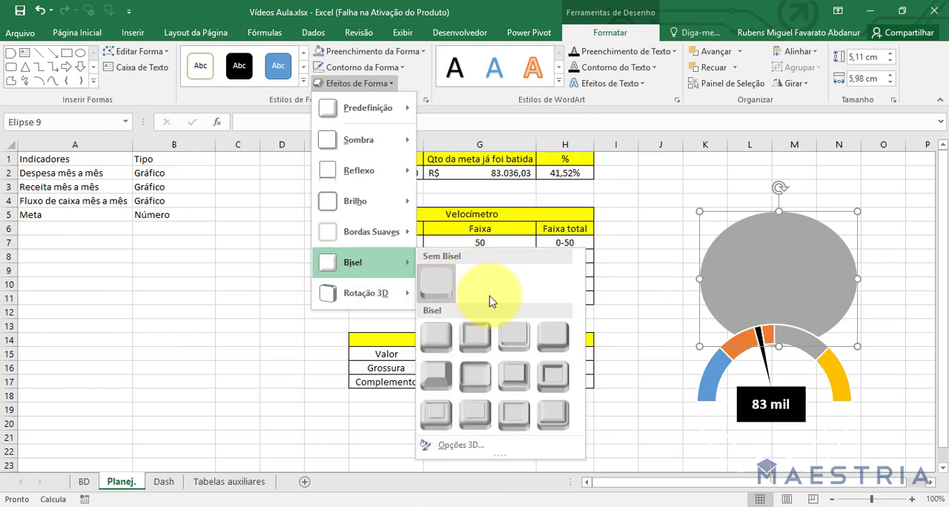
click(552, 376)
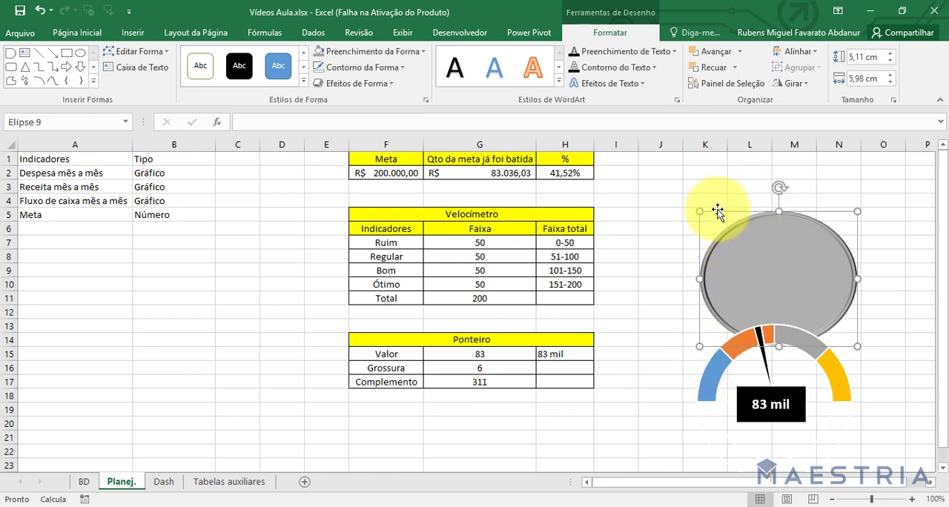
drag(718, 212, 710, 319)
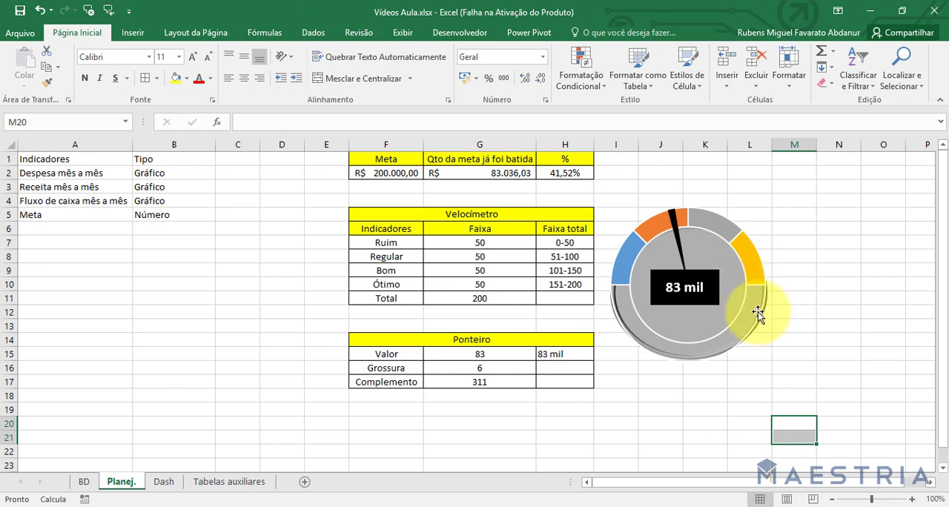
Select only the black pointer slice of the Ponteiro series in the grouped gauge chart for formatting.
click(672, 220)
click(672, 220)
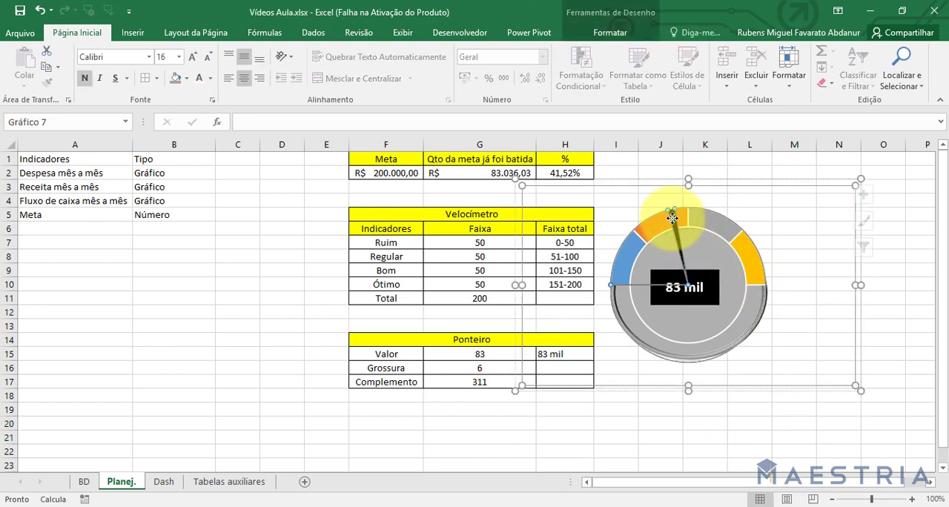
click(672, 219)
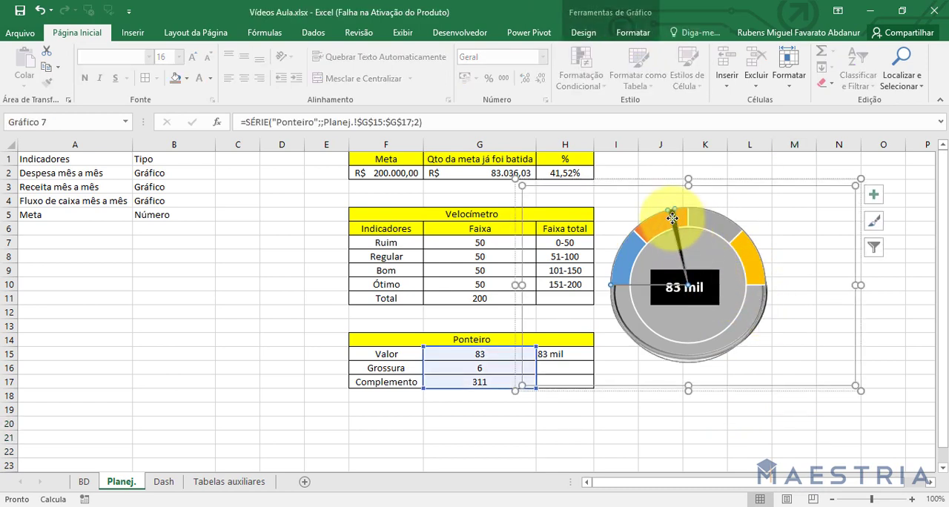
click(627, 33)
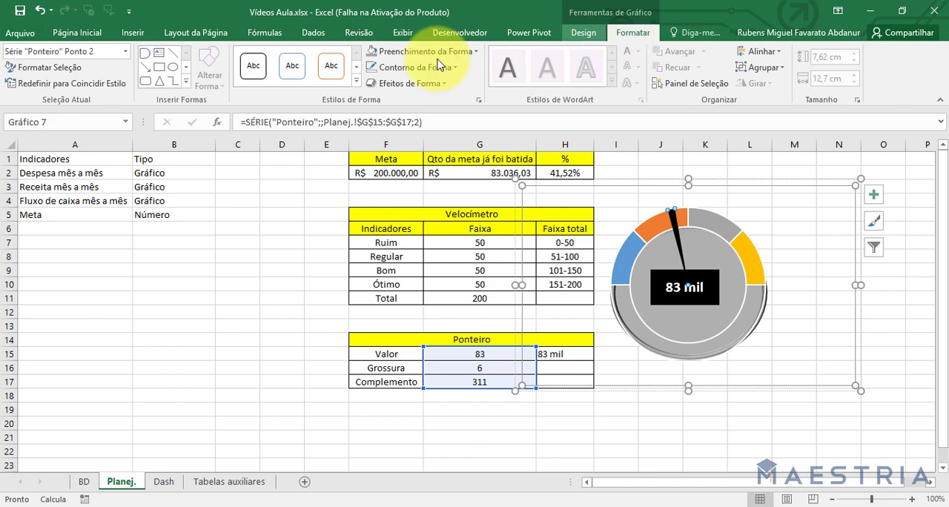
click(585, 34)
click(644, 34)
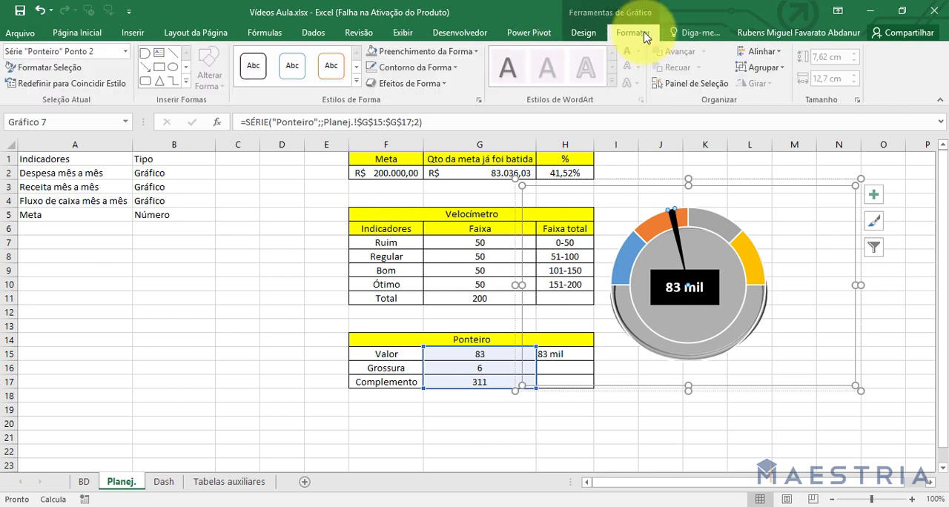
click(446, 53)
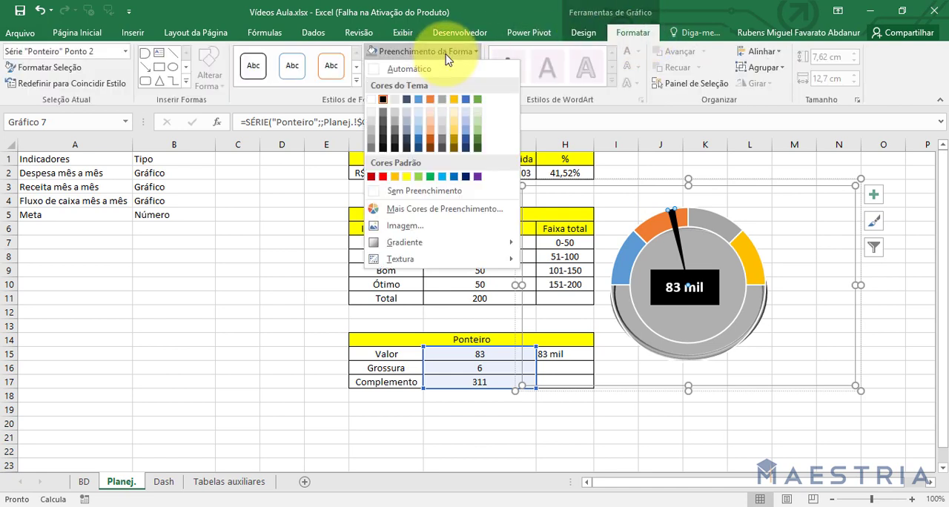
click(445, 53)
click(436, 68)
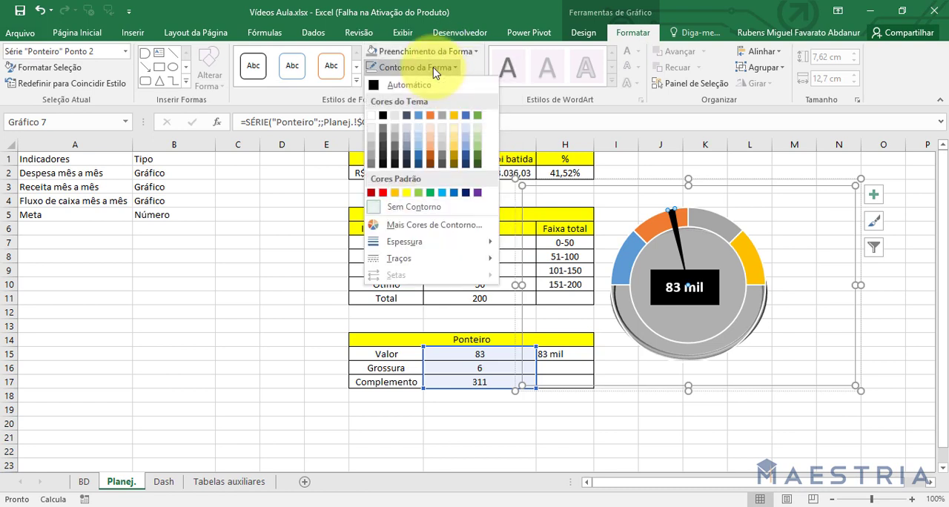
click(436, 68)
Give the gauge's pointer slice the largest grey glow variation.
click(433, 82)
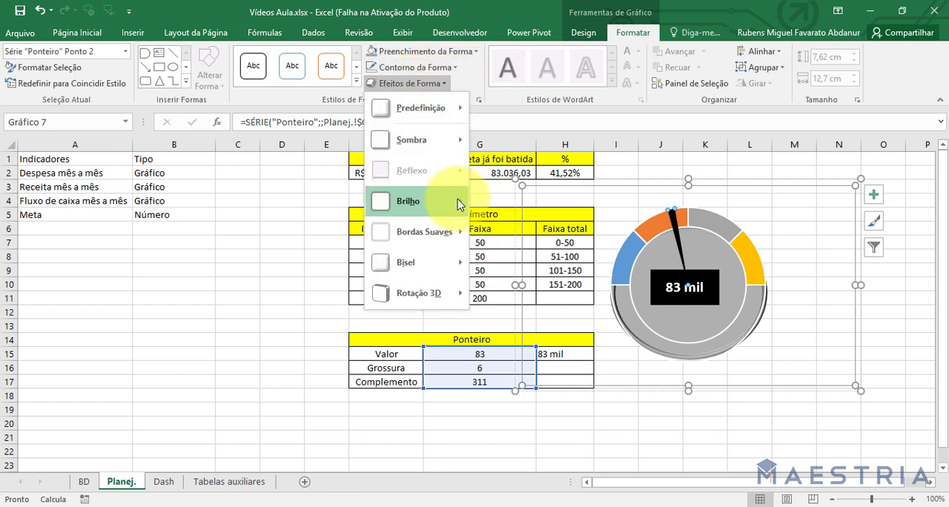
mouse_move(442, 213)
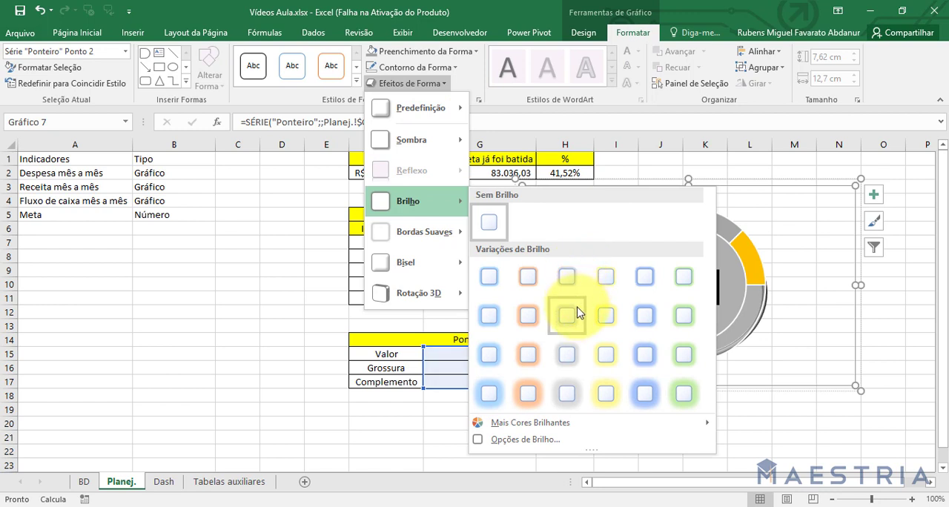
click(582, 402)
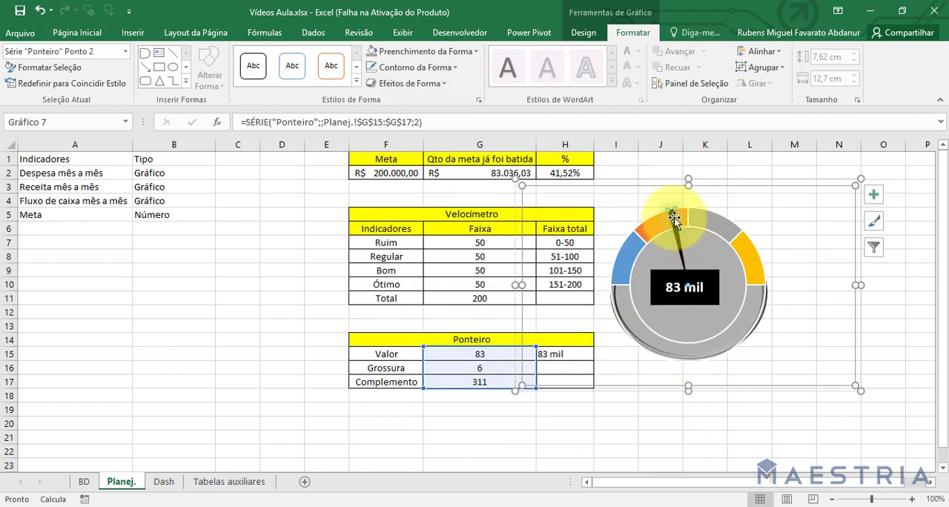
Change the glow colour of the gauge's pointer slice to white and deselect the chart.
click(394, 84)
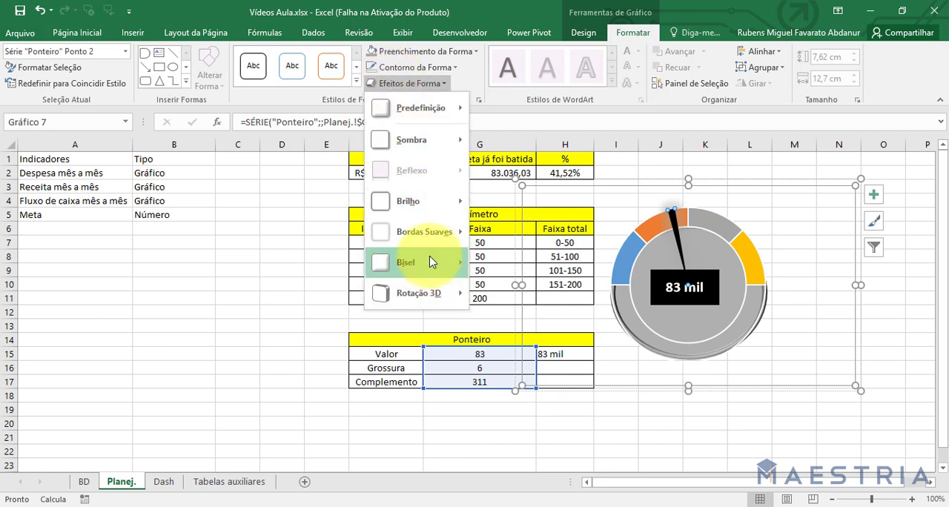
mouse_move(433, 239)
mouse_move(430, 204)
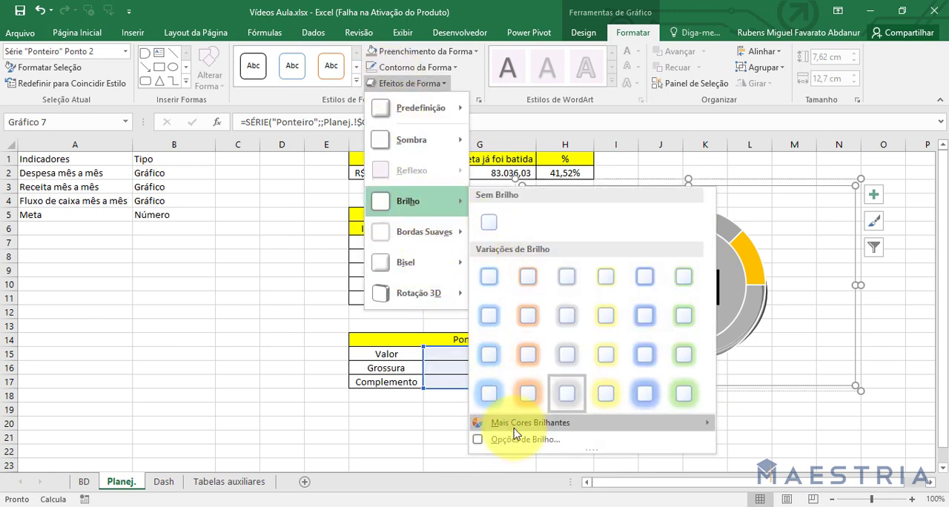
mouse_move(519, 423)
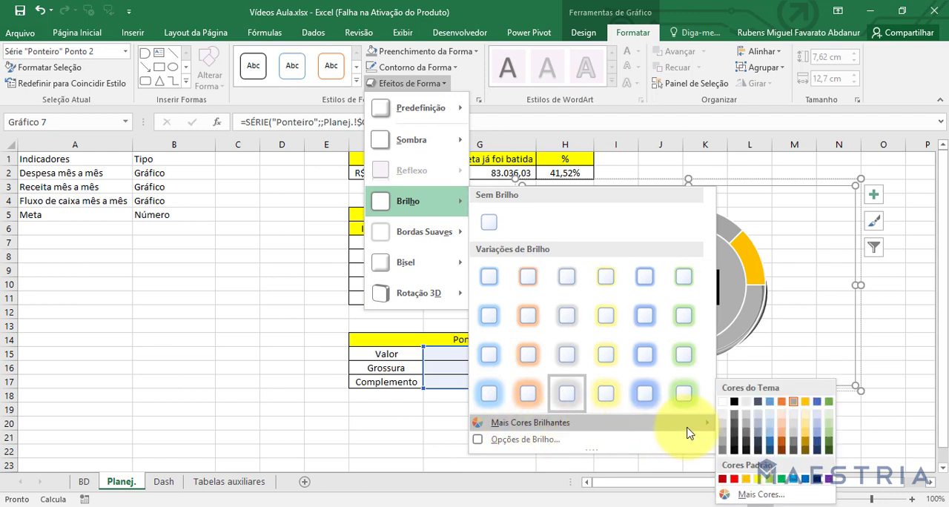
click(726, 407)
click(722, 424)
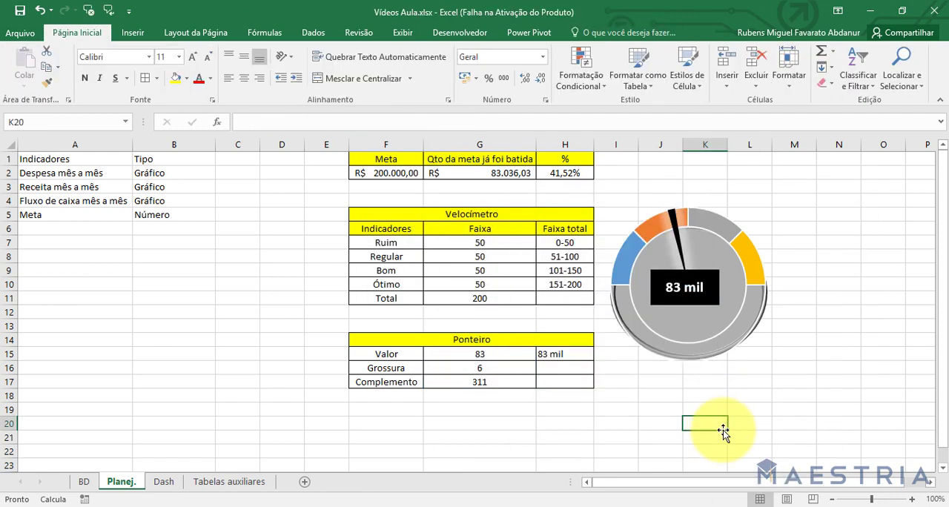
Cut the gauge group from the Planej. sheet and paste it into the VELOCÍMETRO frame on the Dash sheet.
click(717, 349)
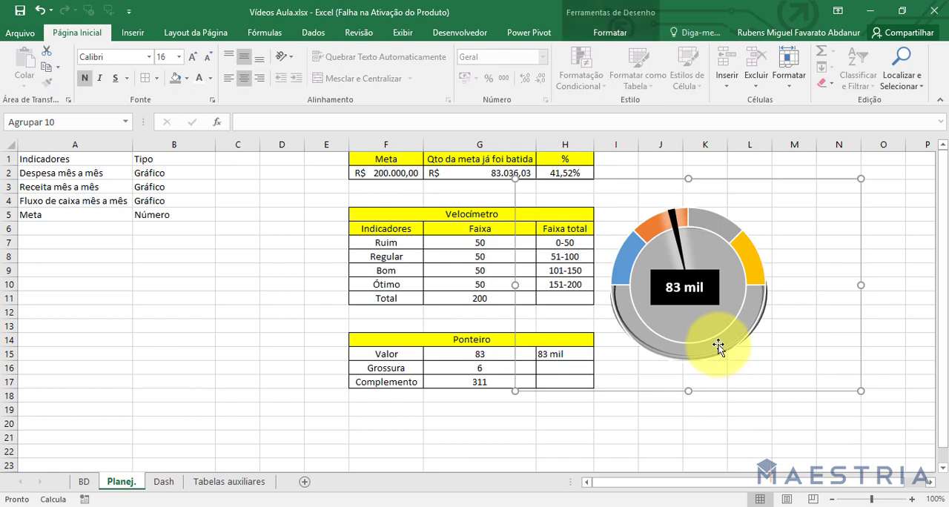
key(Delete)
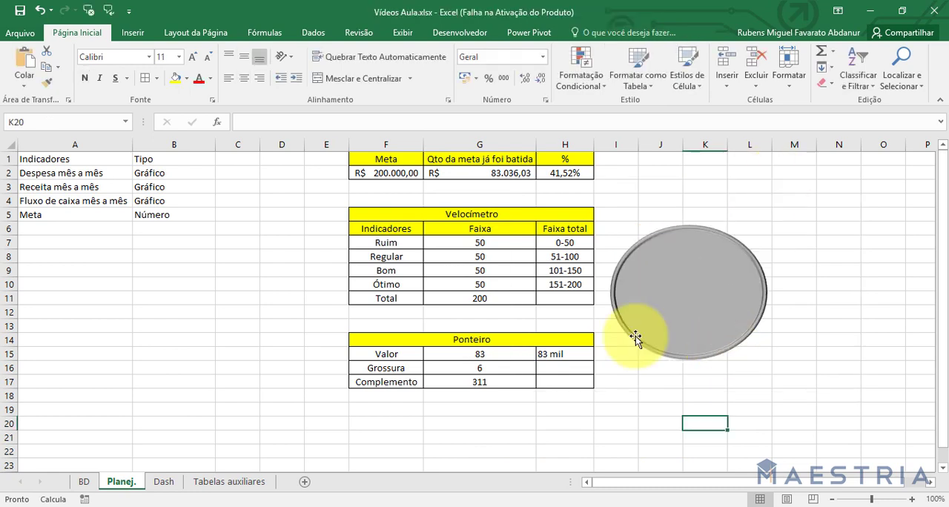
click(163, 482)
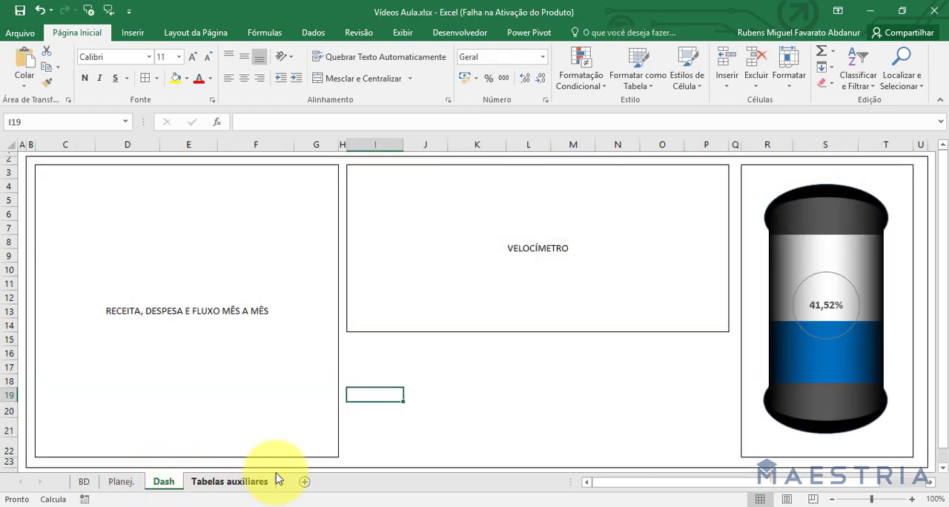
click(441, 306)
key(ctrl+v)
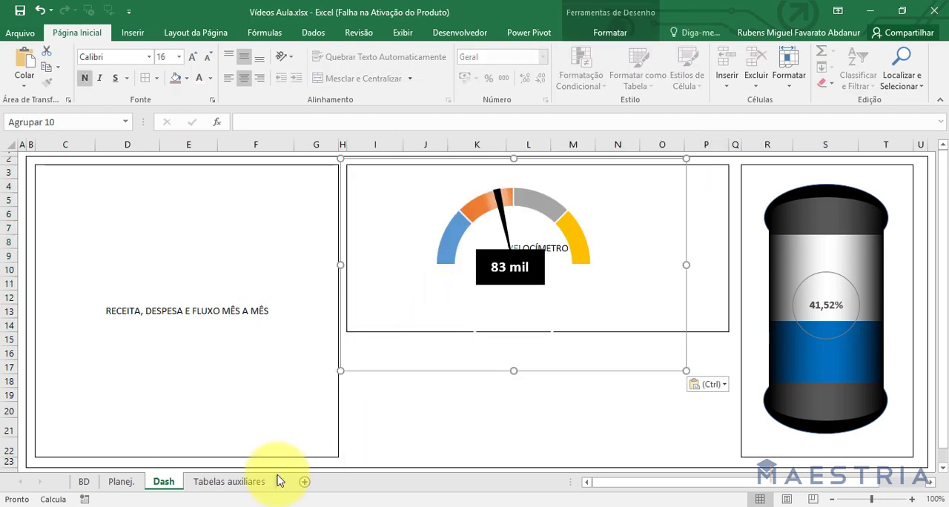
click(84, 482)
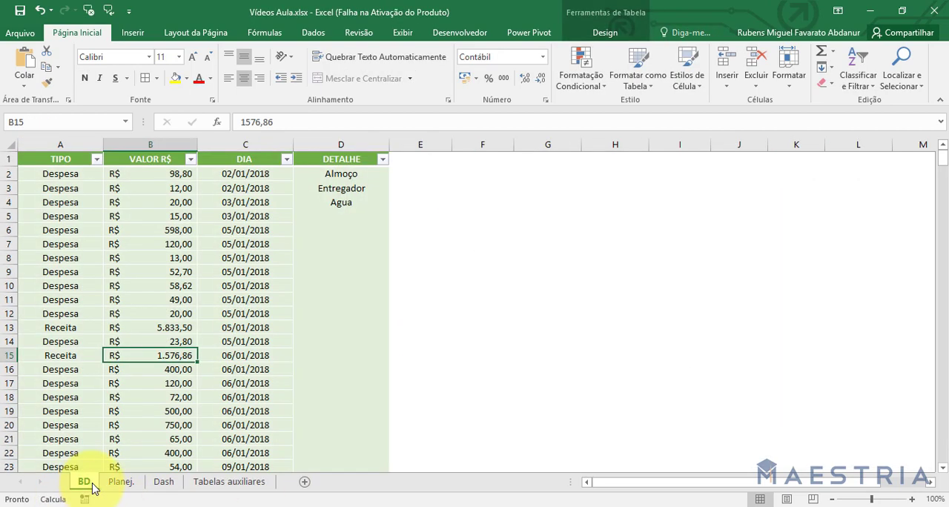
click(122, 483)
click(232, 482)
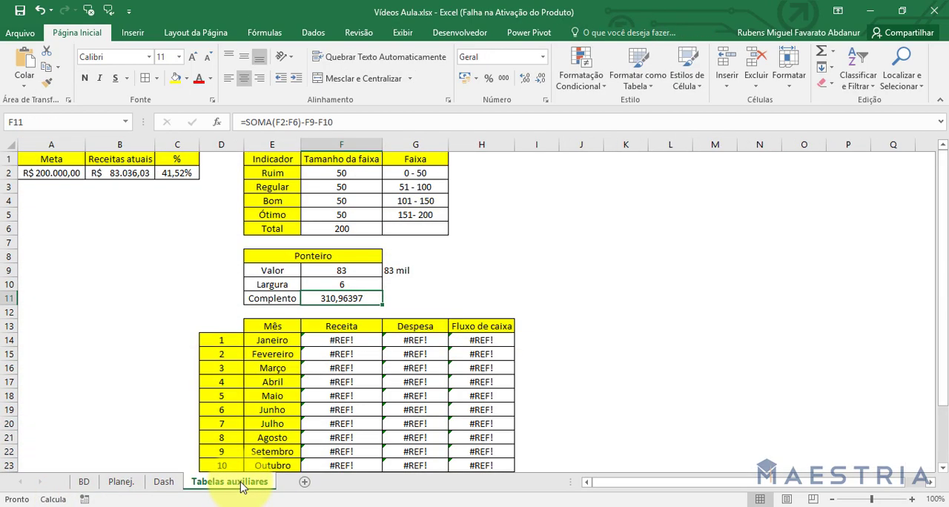
click(163, 482)
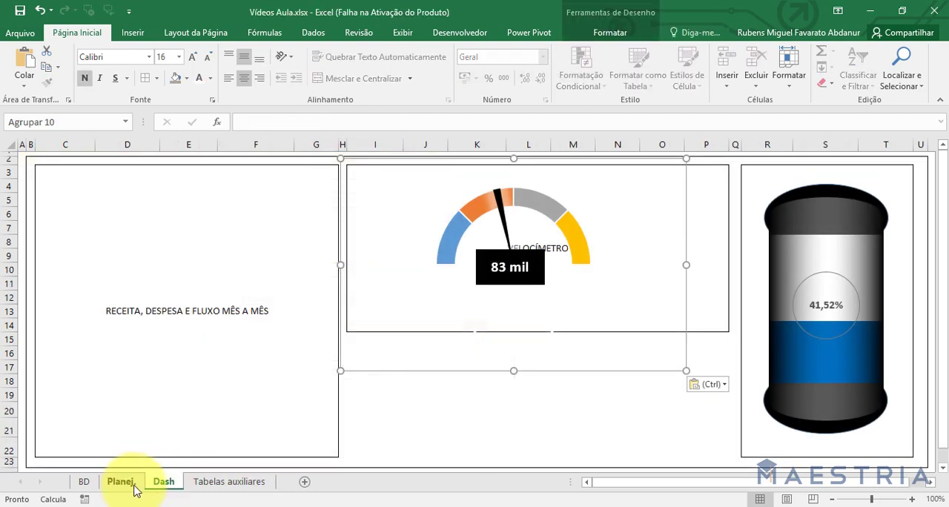
Cut the bevelled grey ellipse from the Planej. sheet and paste it onto the Dash sheet.
click(122, 483)
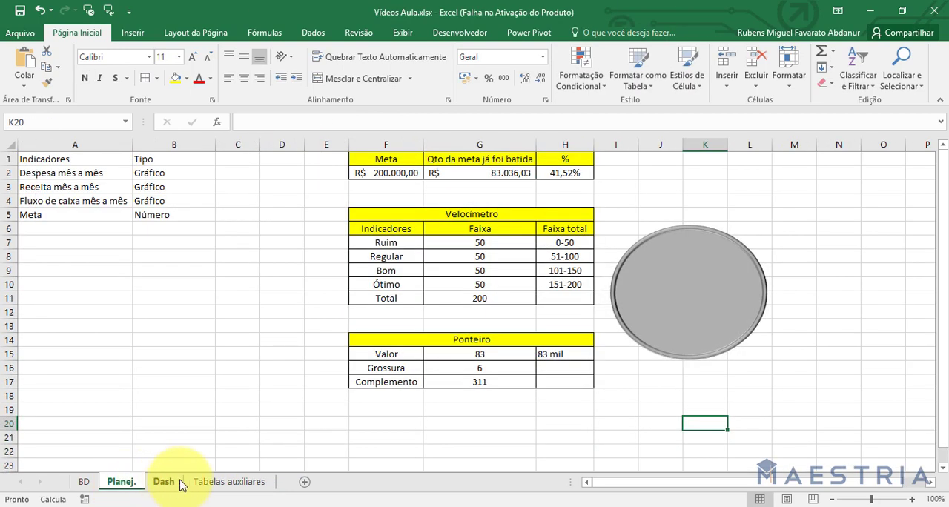
click(680, 320)
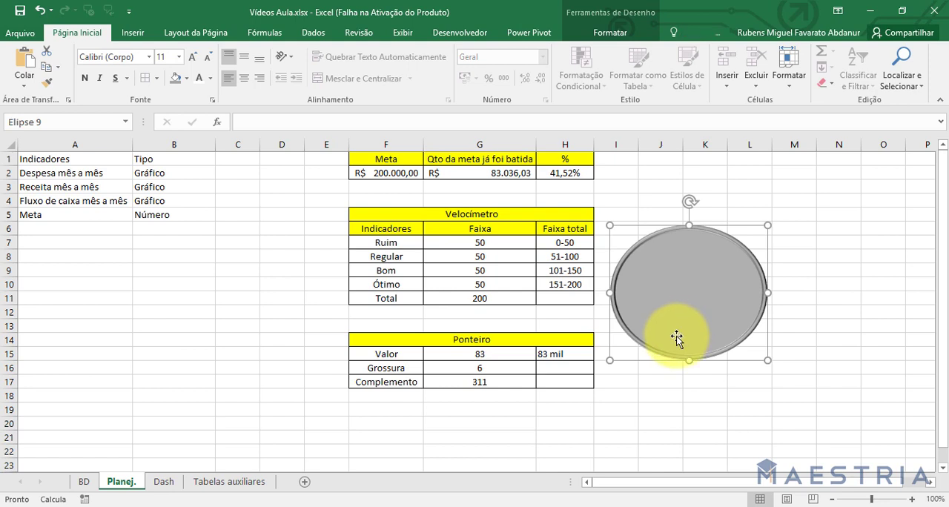
key(Delete)
click(163, 482)
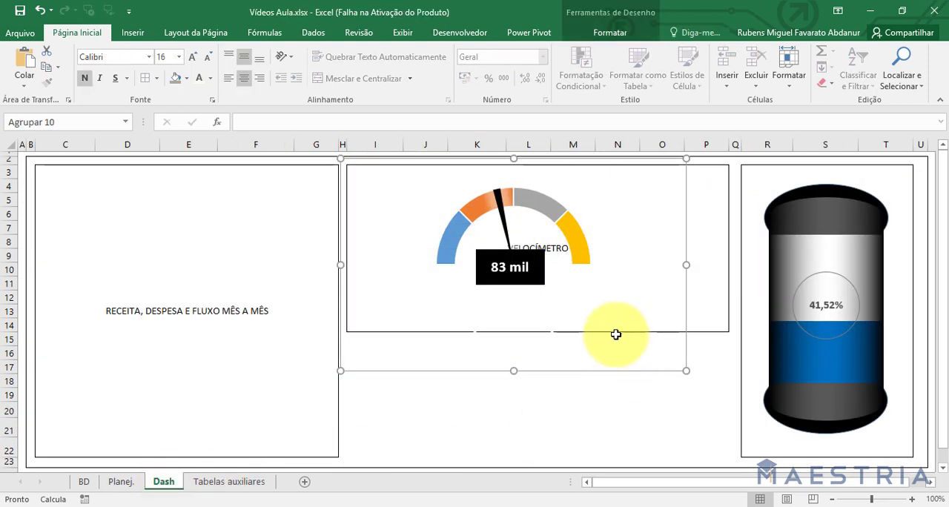
key(ctrl+v)
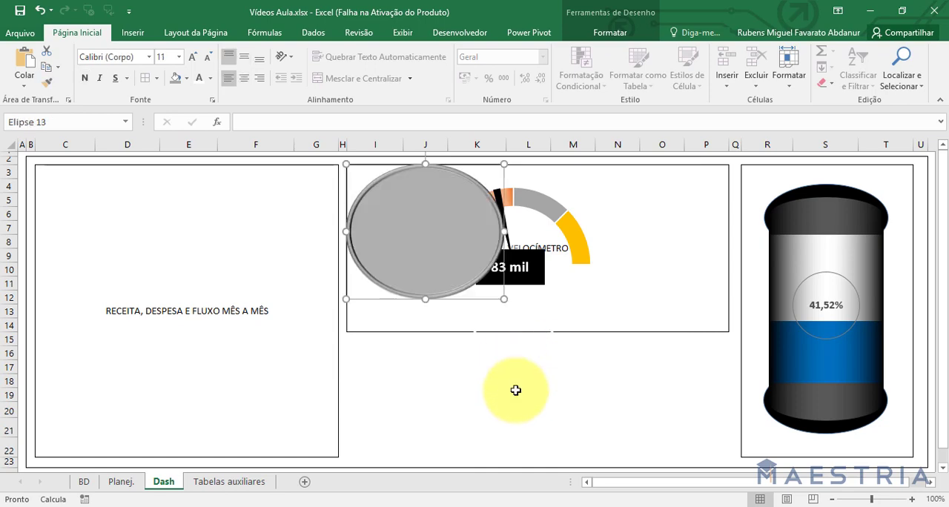
Delete the Tabelas auxiliares sheet from the workbook and confirm the deletion.
right_click(213, 483)
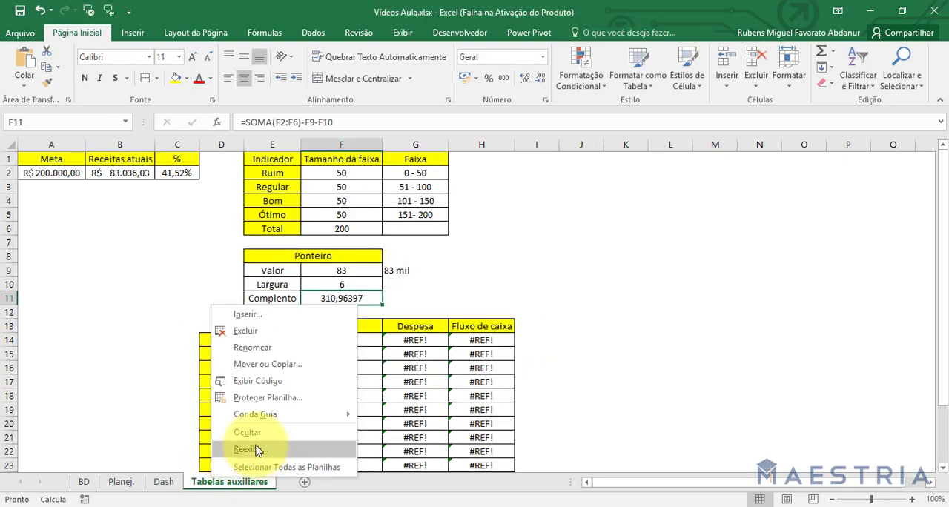
click(258, 332)
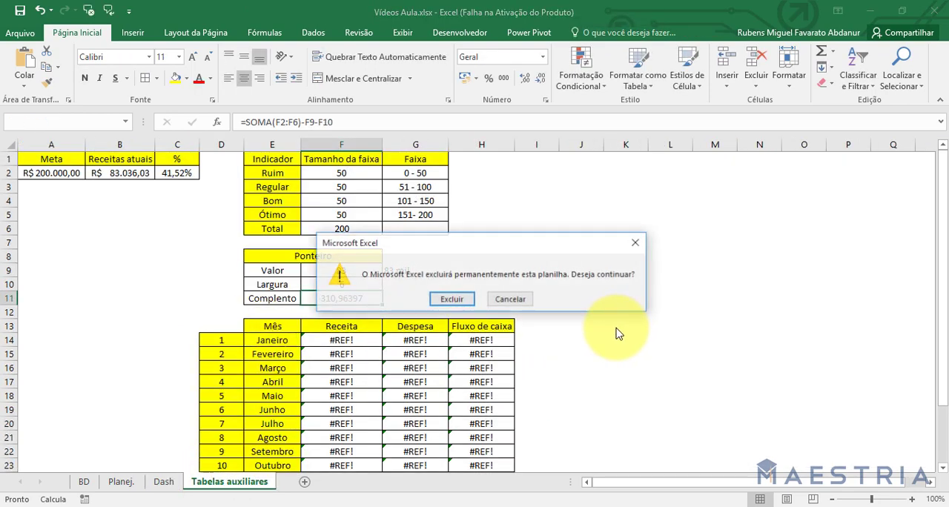
click(449, 358)
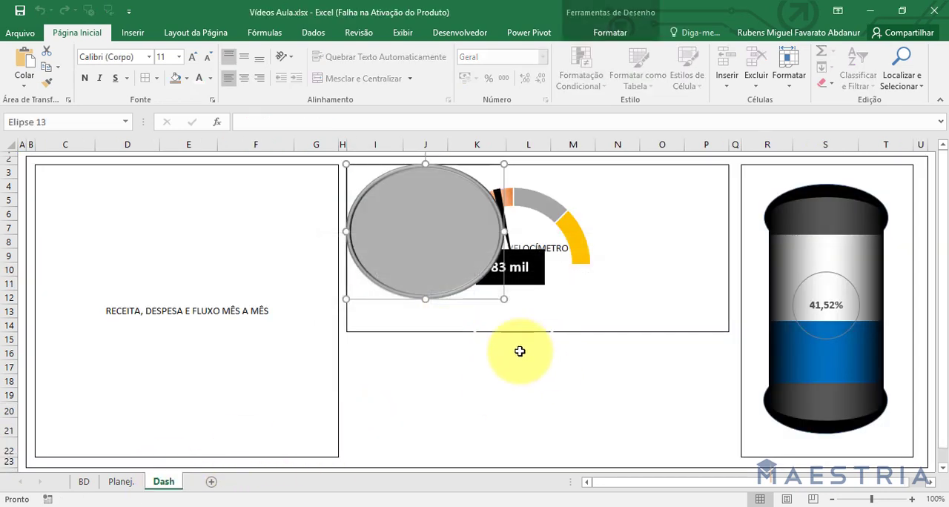
Centre the bevelled grey ellipse over the gauge and send it behind the gauge group.
drag(393, 246, 489, 267)
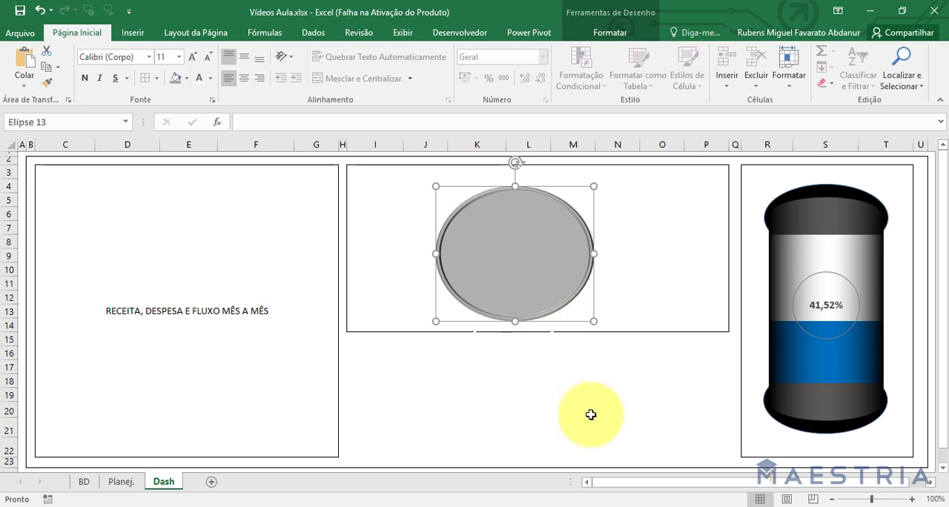
click(606, 34)
click(723, 71)
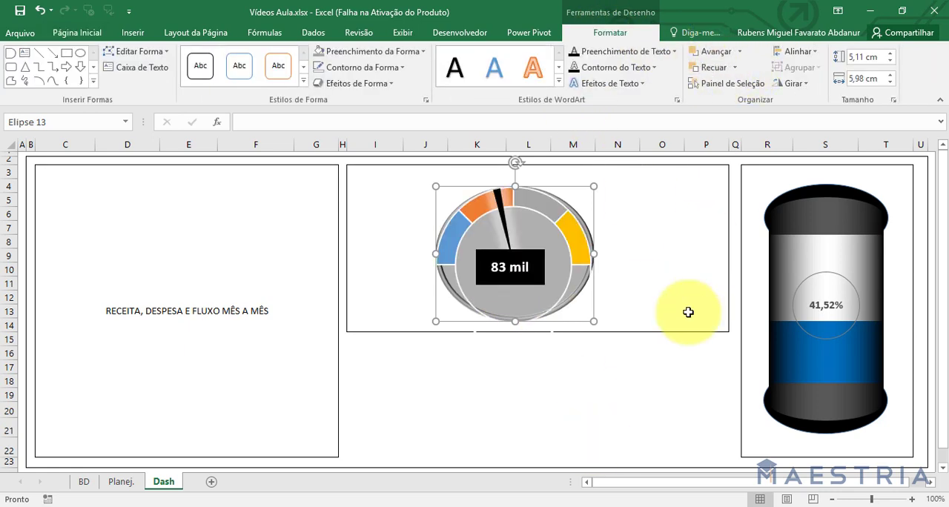
click(586, 382)
Reduce the gauge group's height slightly from its lower edge and deselect it.
click(571, 291)
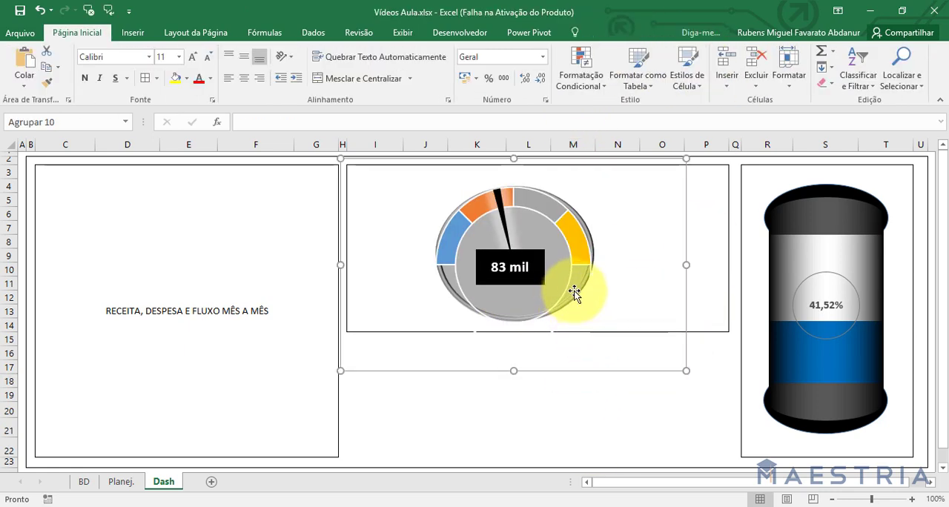
drag(513, 371, 515, 352)
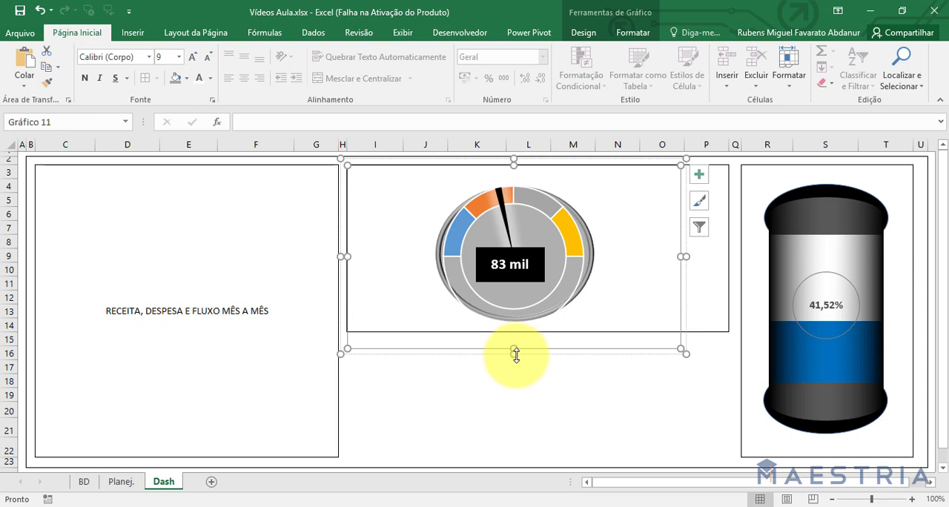
click(615, 394)
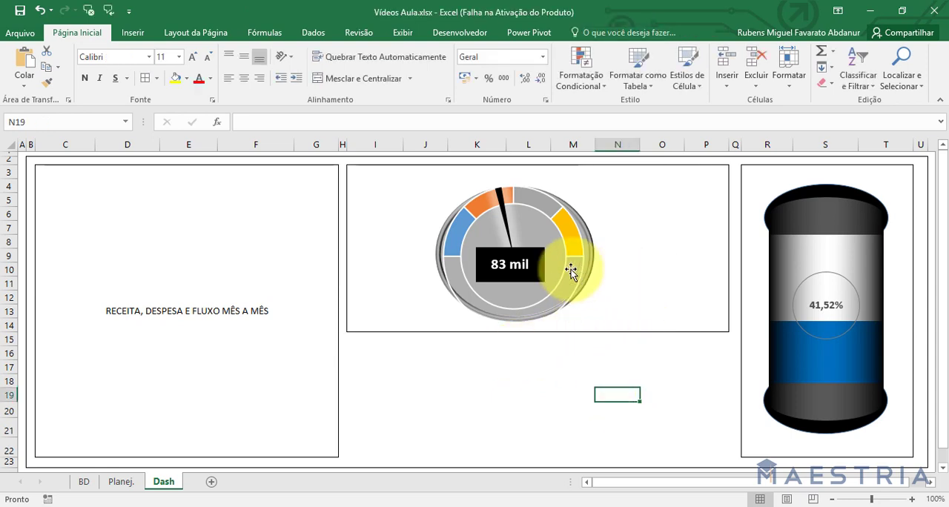
Delete the bevelled grey ellipse behind the gauge on the Dash sheet.
click(593, 238)
click(591, 248)
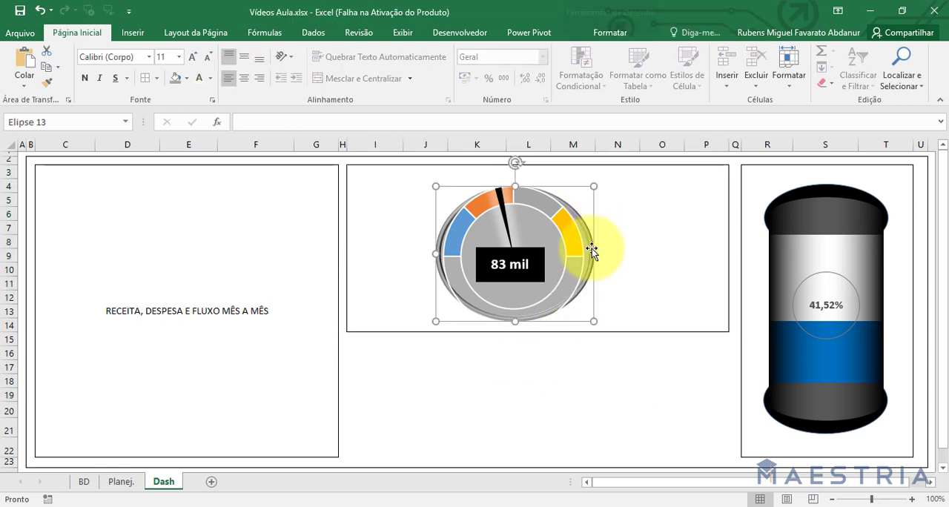
key(Delete)
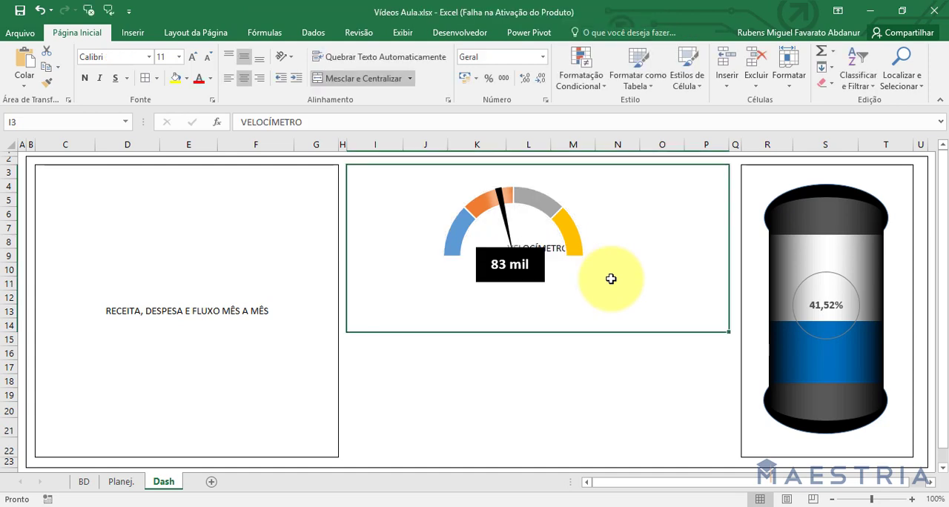
Clear the VELOCÍMETRO placeholder text from the merged cell I3 behind the gauge.
click(566, 434)
click(638, 244)
click(585, 216)
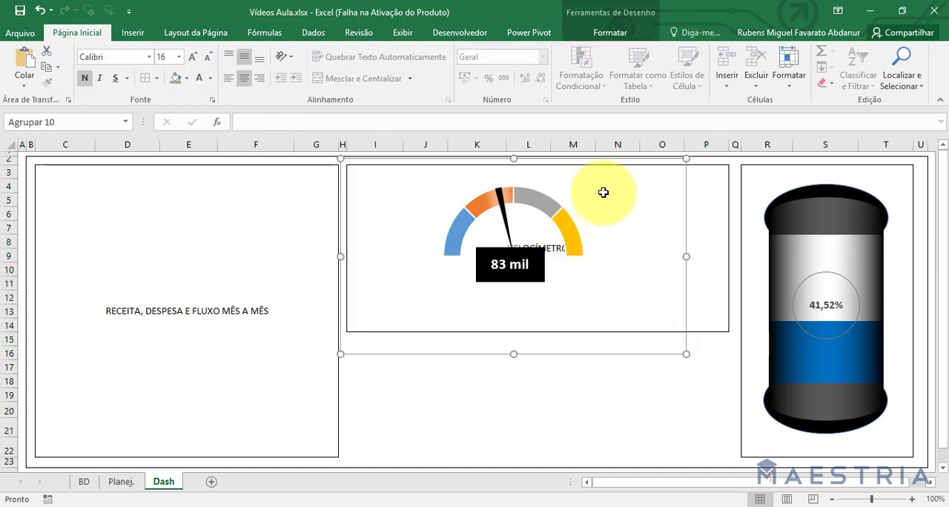
click(722, 287)
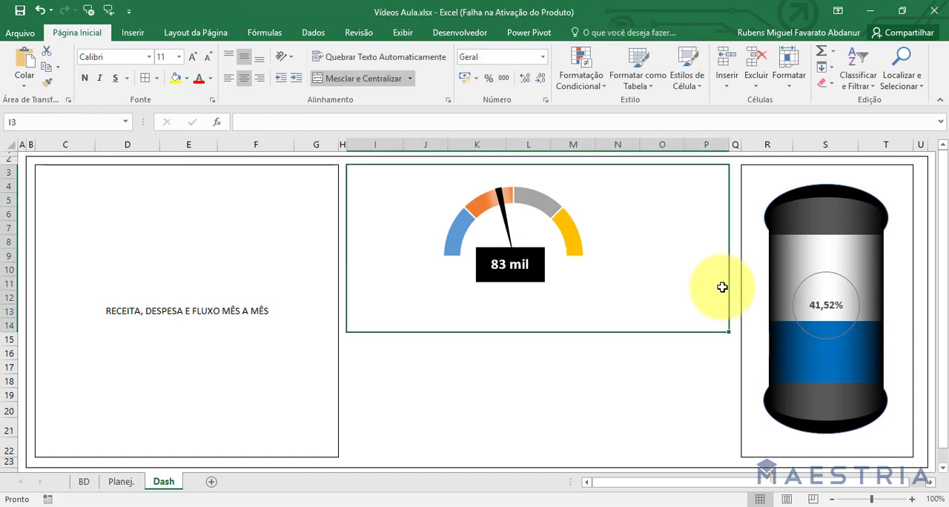
Move the gauge group slightly right and down in its frame, deselect it and dismiss the formula reference message.
click(610, 246)
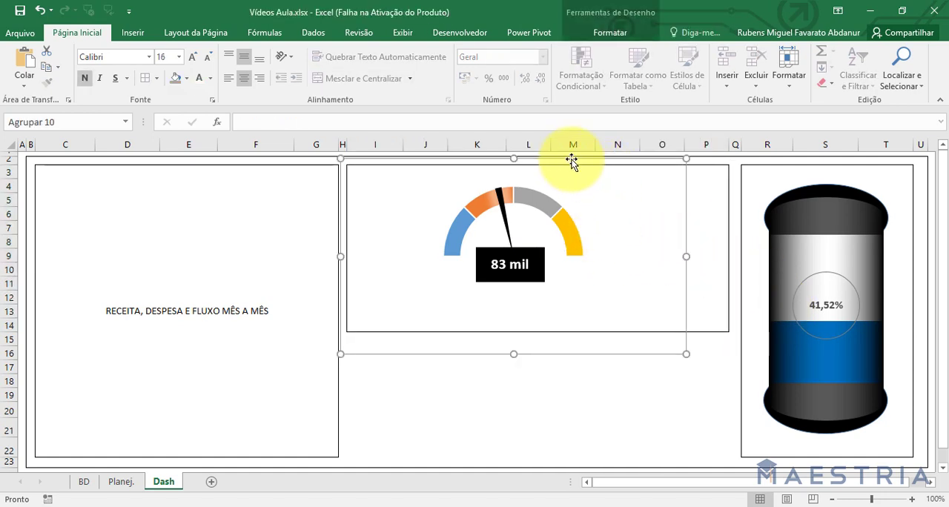
mouse_move(571, 161)
mouse_down()
mouse_move(619, 167)
mouse_move(599, 166)
mouse_up()
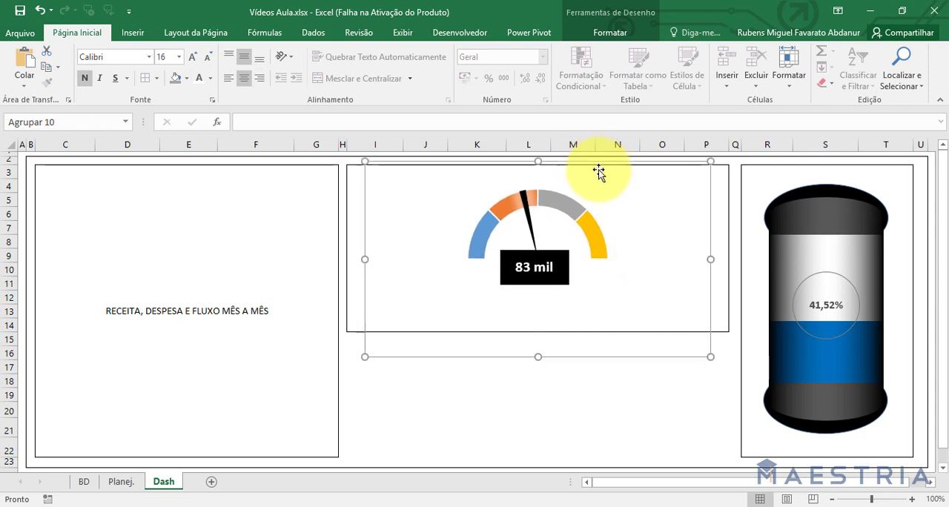
click(613, 424)
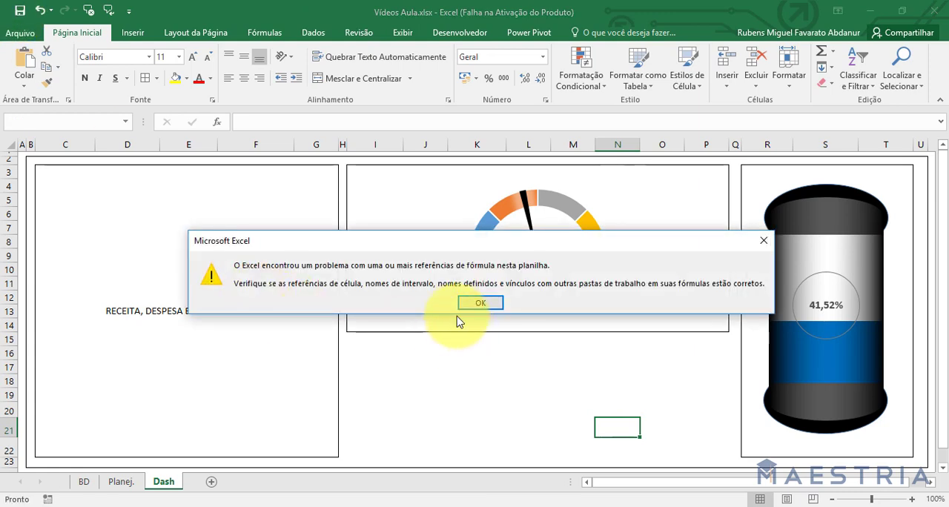
click(483, 303)
Enlarge the gauge group from its opposite corners until the dial fills most of the frame's height.
click(701, 326)
drag(701, 327, 736, 371)
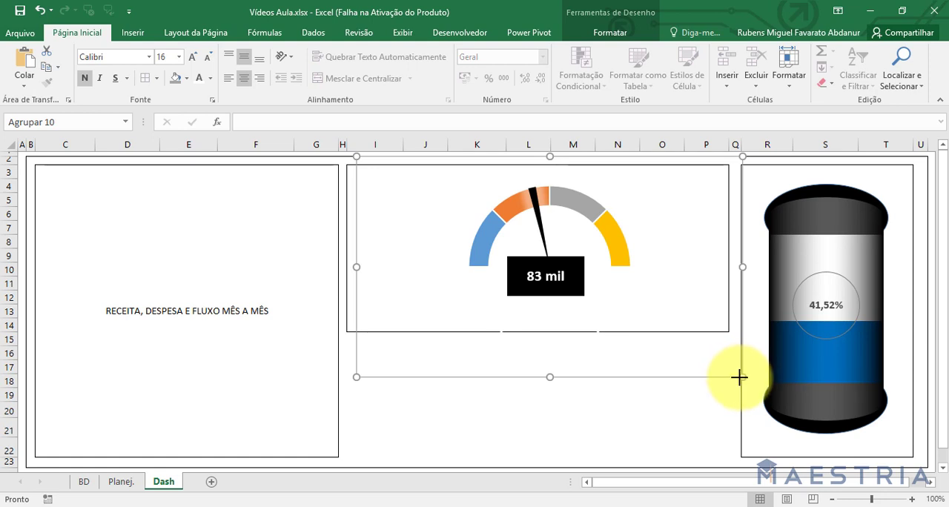
drag(740, 377, 746, 389)
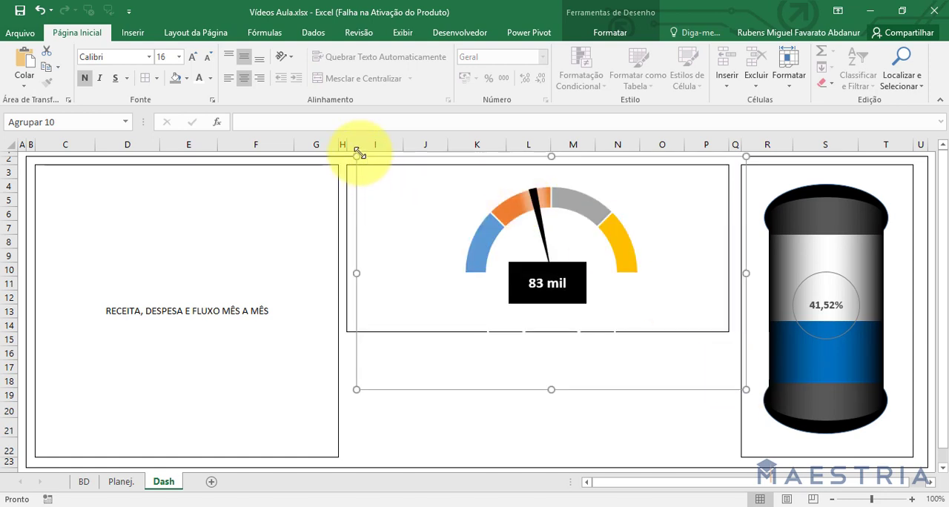
drag(356, 153, 338, 151)
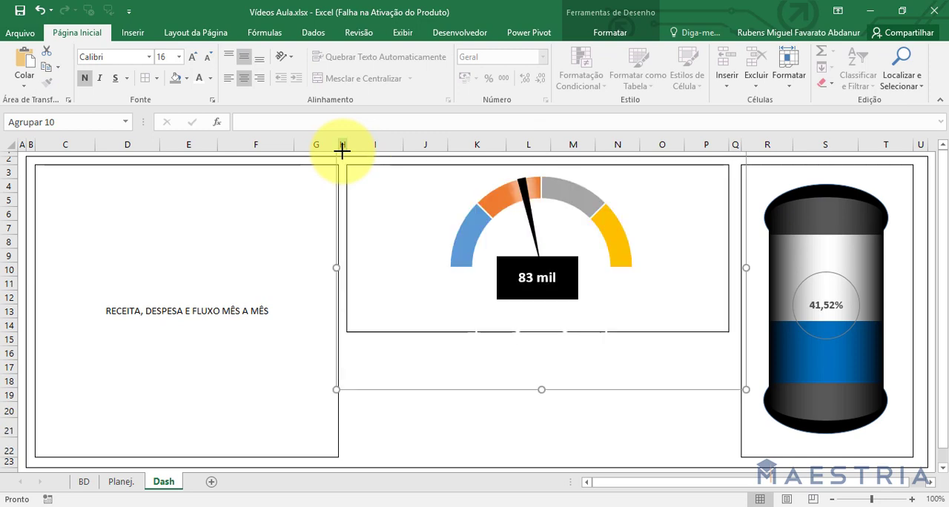
key(Escape)
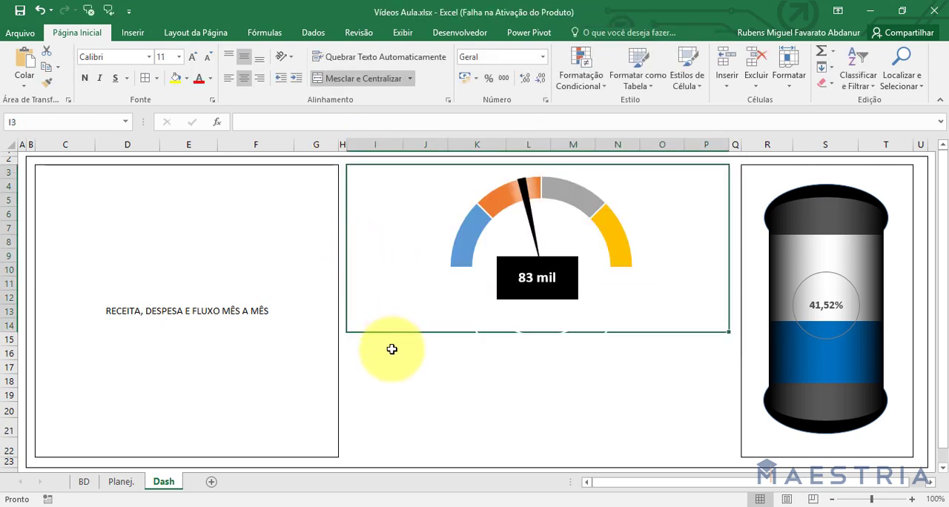
Shift the enlarged gauge group slightly left to centre the dial in its frame and deselect it.
click(395, 367)
click(452, 231)
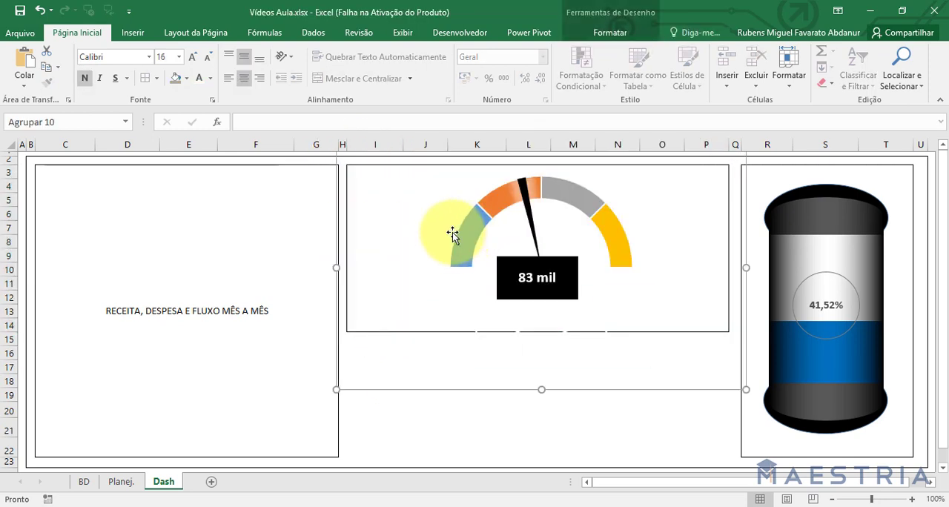
drag(375, 391, 364, 376)
click(373, 412)
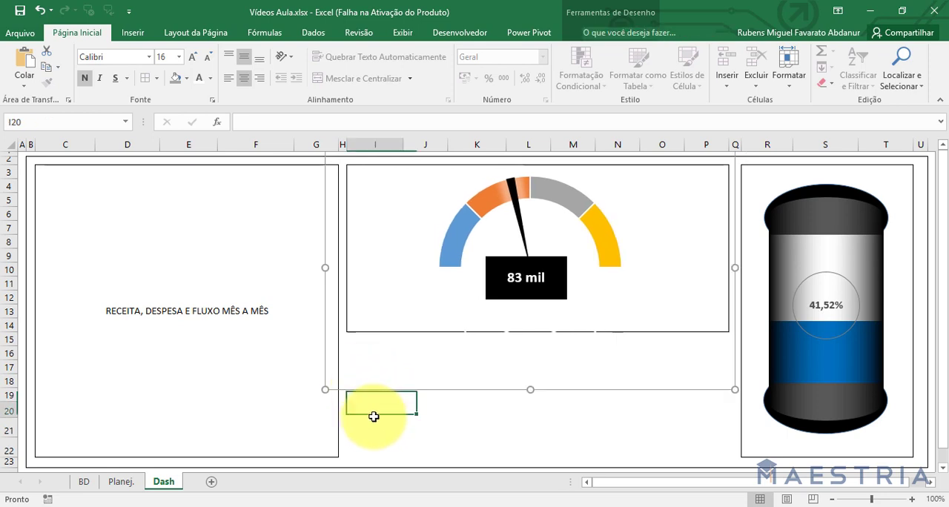
Review the BD and Planej. sheets and return to the Dash sheet.
click(83, 482)
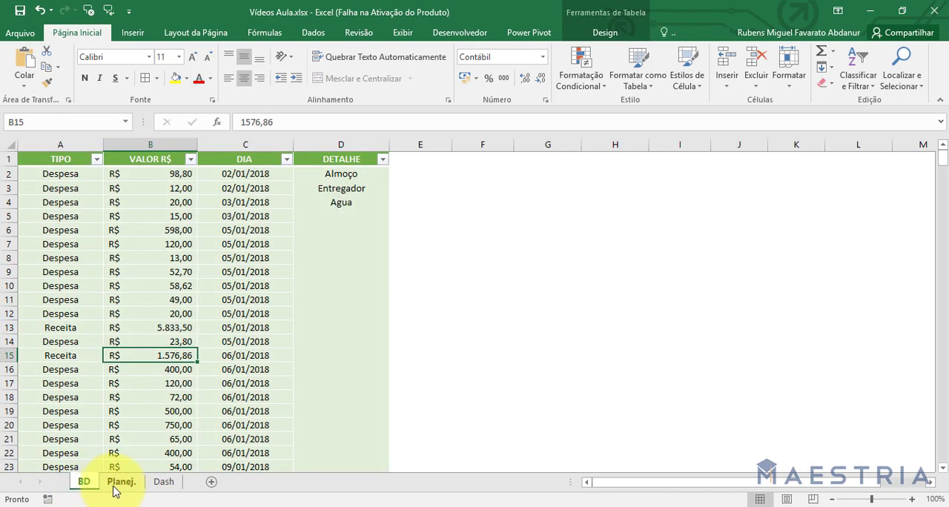
click(117, 484)
click(160, 483)
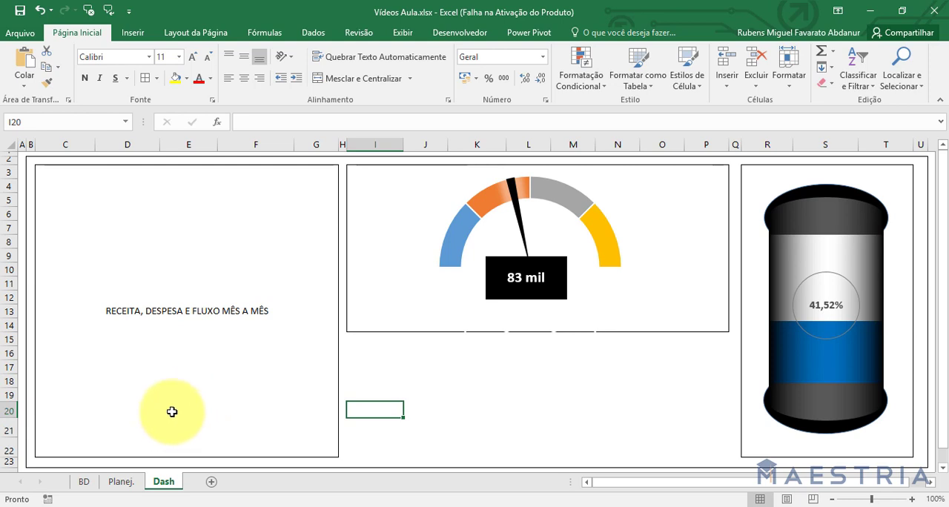
click(126, 483)
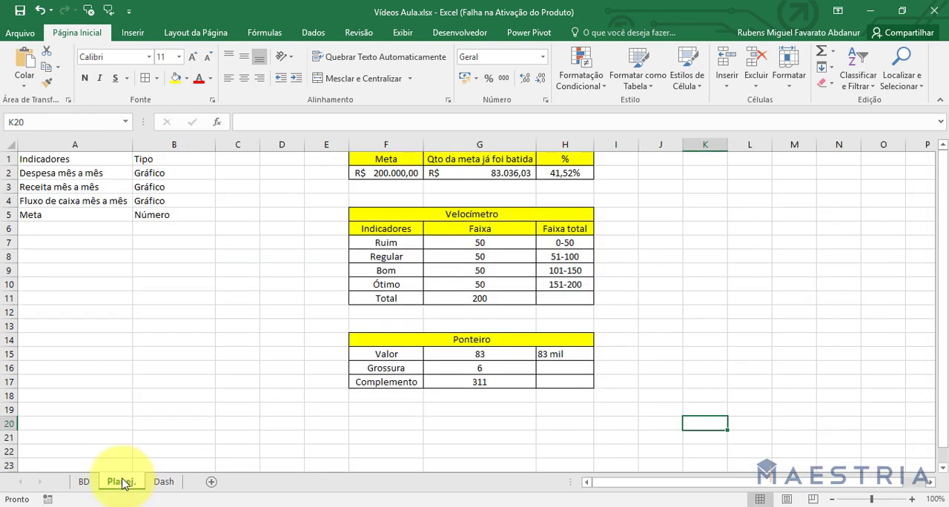
click(171, 483)
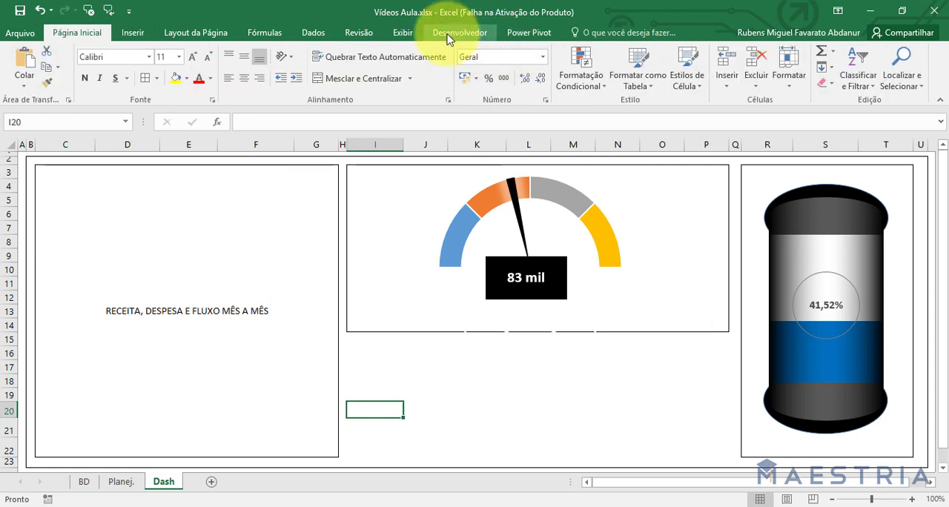
Check in the ribbon customisation options that Desenvolvedor is enabled, and accept the options.
click(4, 35)
click(20, 382)
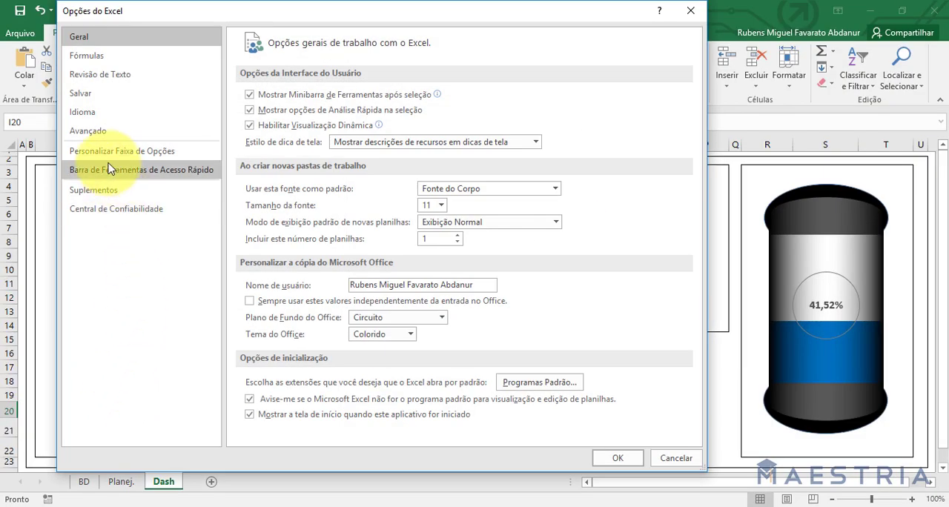
click(106, 153)
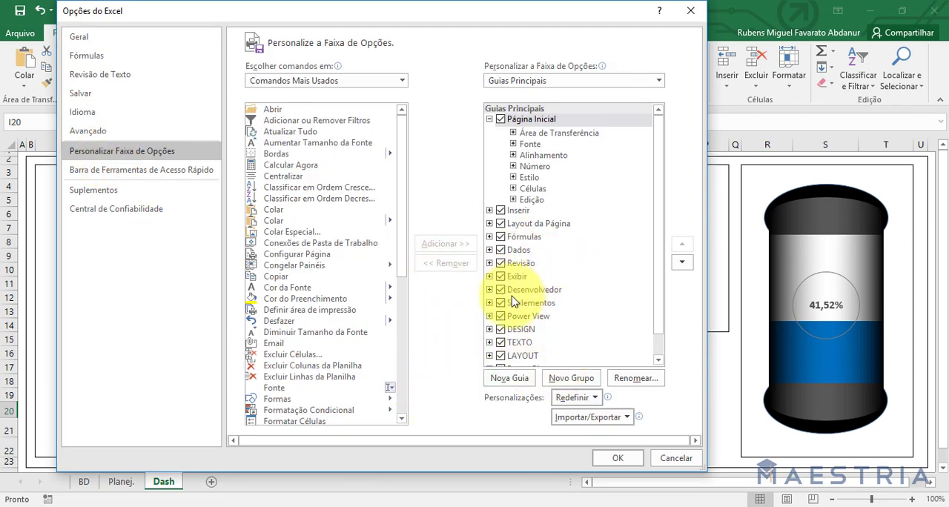
click(614, 458)
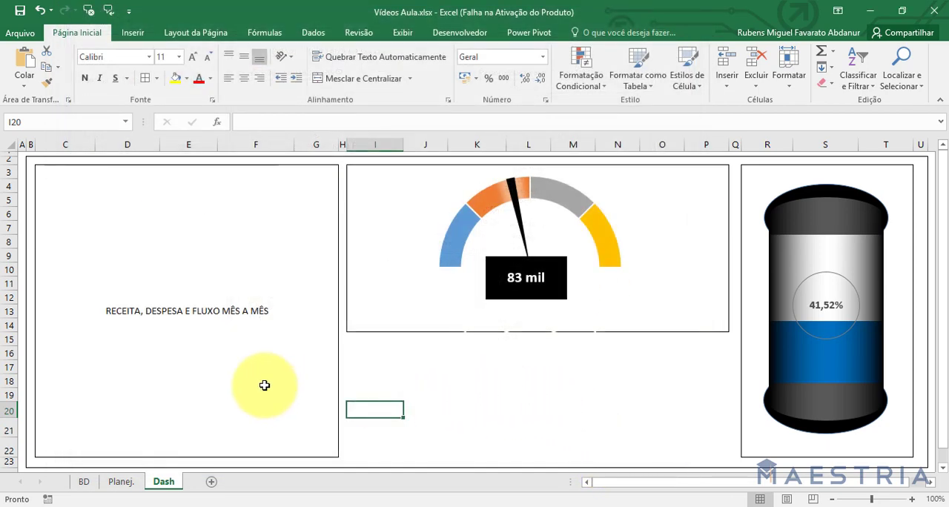
Insert a combo box form control above the RECEITA, DESPESA E FLUXO text and resize it to a low box spanning most of the frame's width.
click(467, 34)
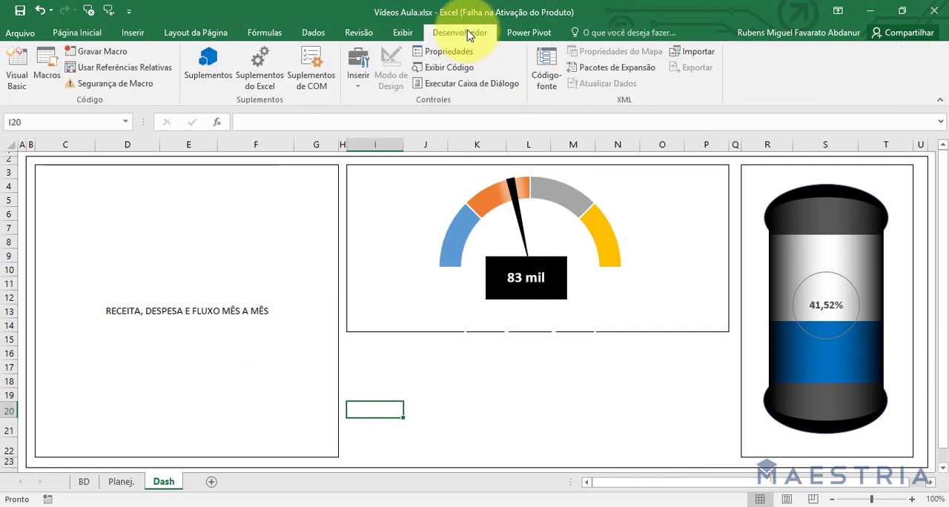
click(360, 84)
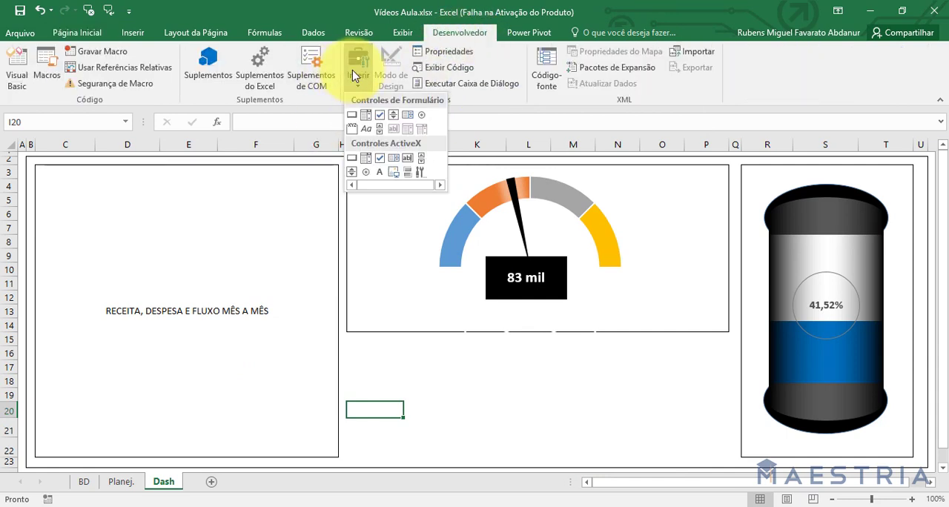
click(365, 121)
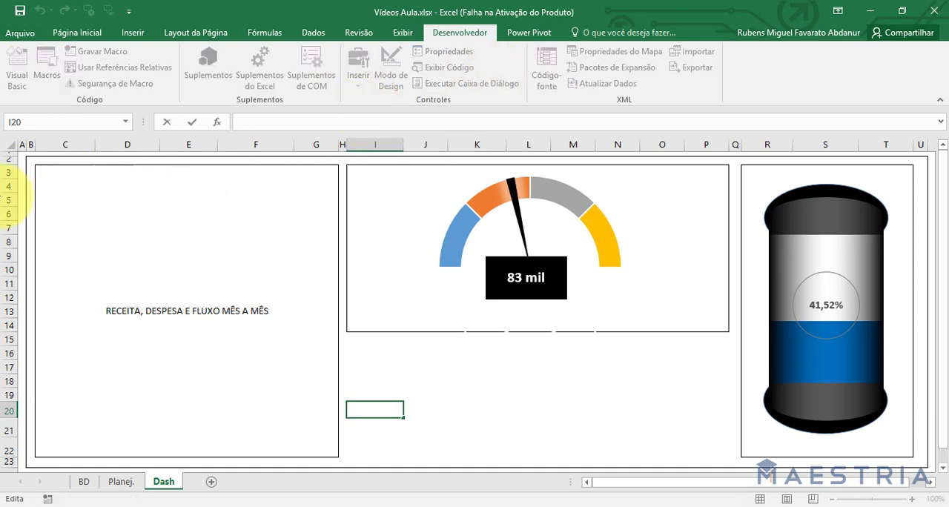
key(Escape)
click(106, 197)
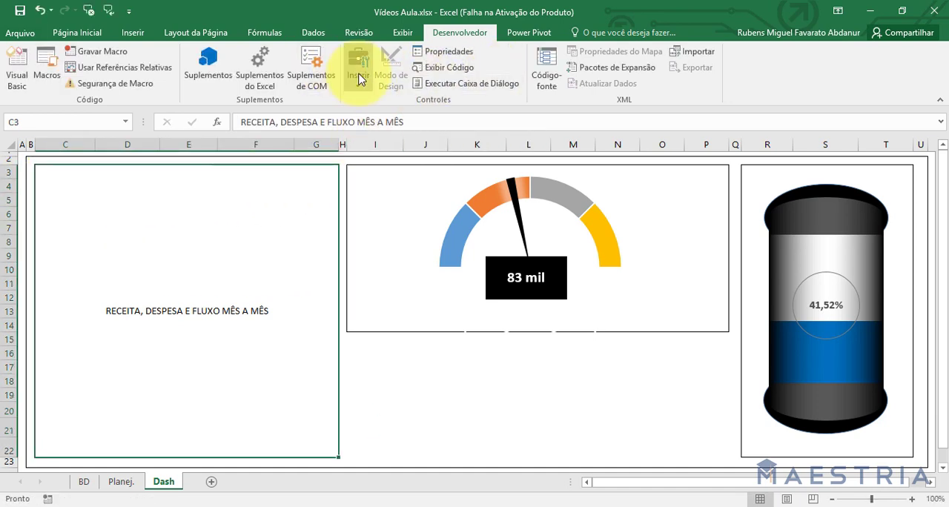
click(359, 77)
click(365, 115)
drag(64, 198, 131, 266)
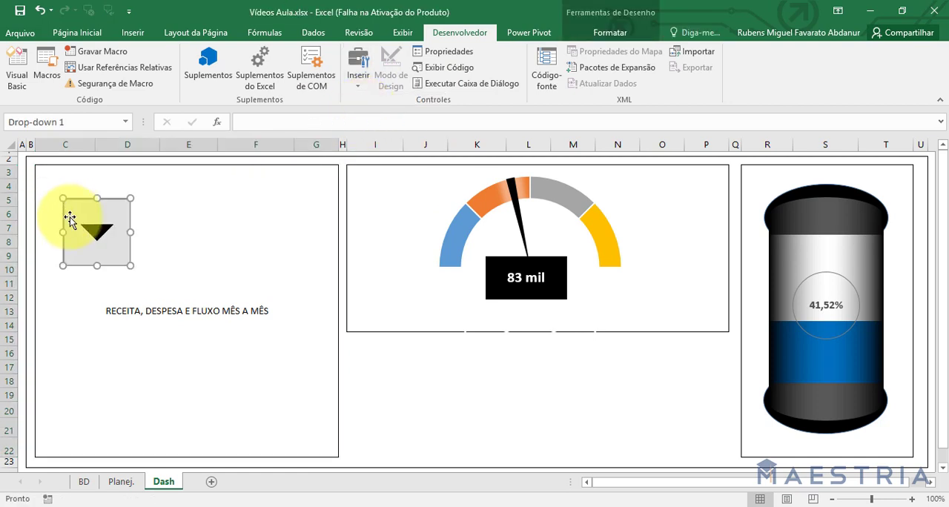
drag(130, 230, 321, 231)
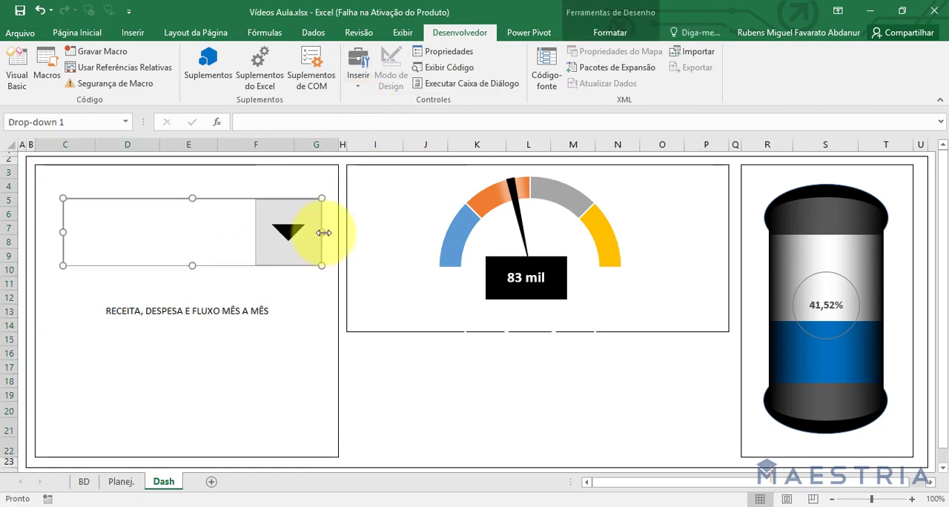
drag(191, 266, 185, 227)
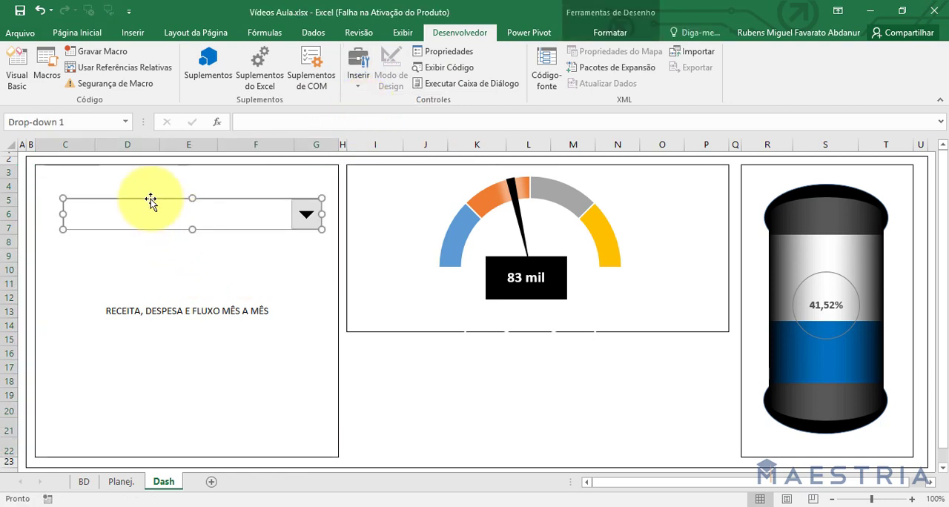
Move the combo box to the upper-left corner of its frame and widen it to nearly the frame's full width.
drag(149, 197, 123, 175)
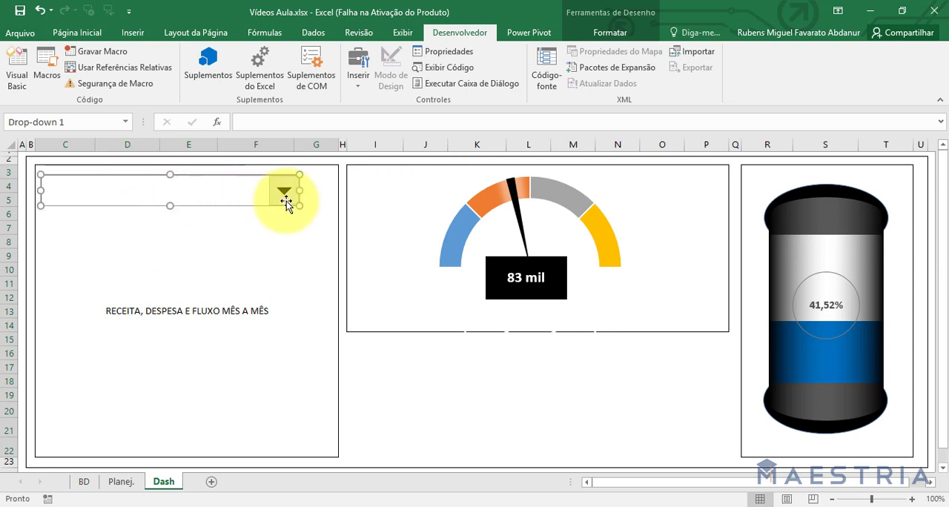
drag(301, 190, 333, 190)
click(381, 334)
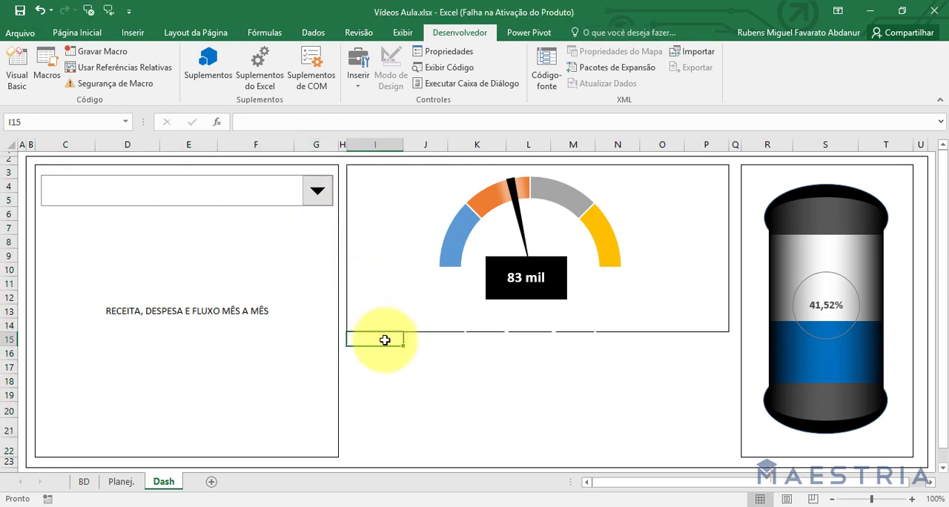
Open the new combo box's list to examine its entries and close it again.
click(327, 194)
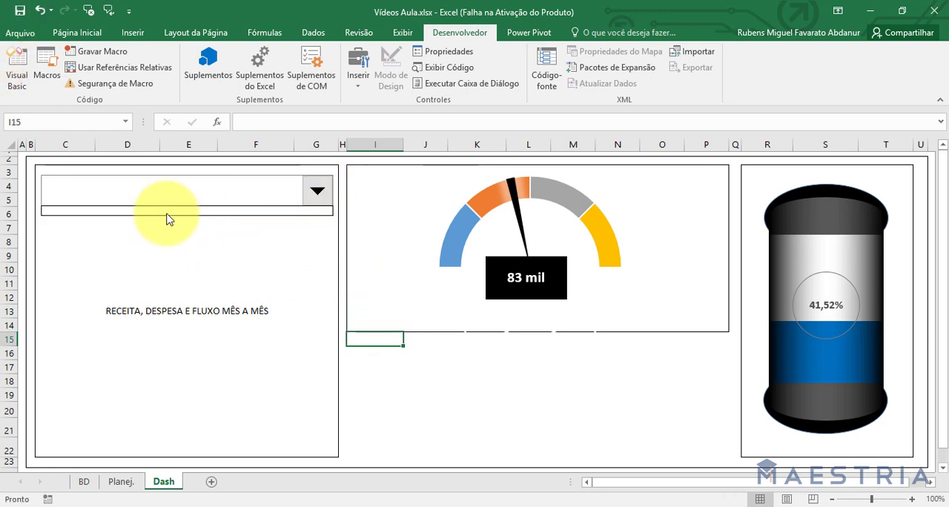
click(265, 236)
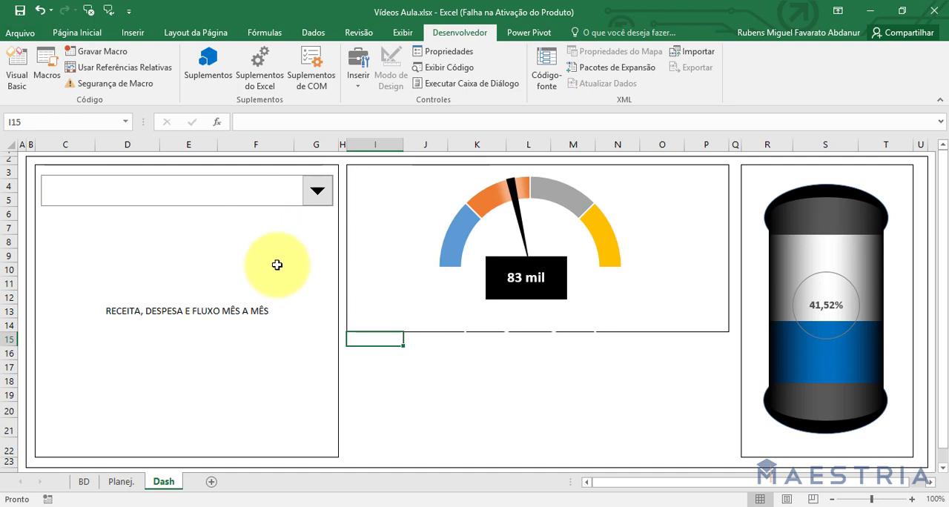
click(207, 217)
click(396, 383)
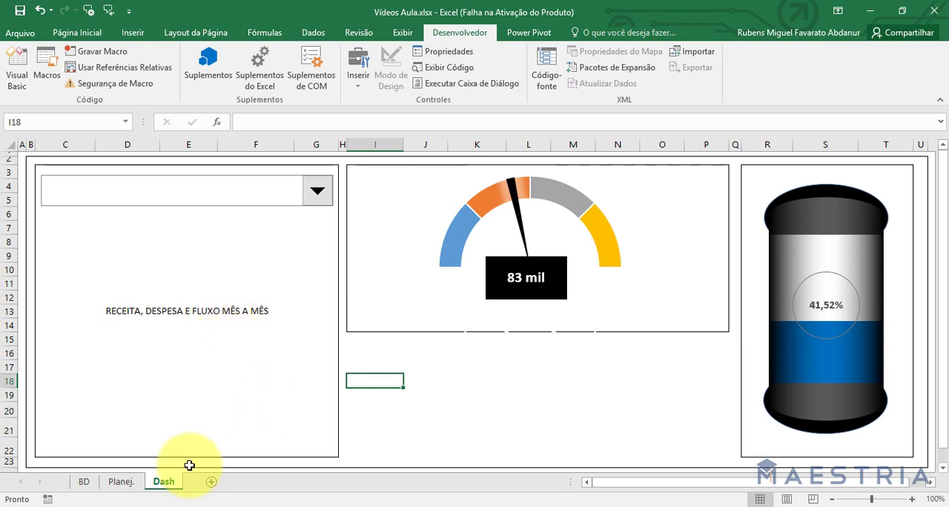
On the Planej. sheet, enter Janeiro in J2 and fill the month names down to Dezembro in J13.
click(121, 482)
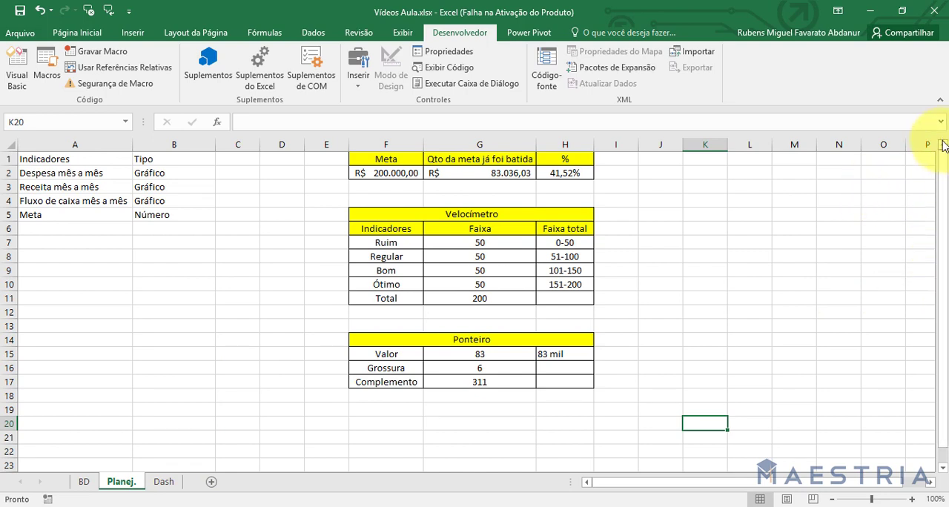
click(665, 174)
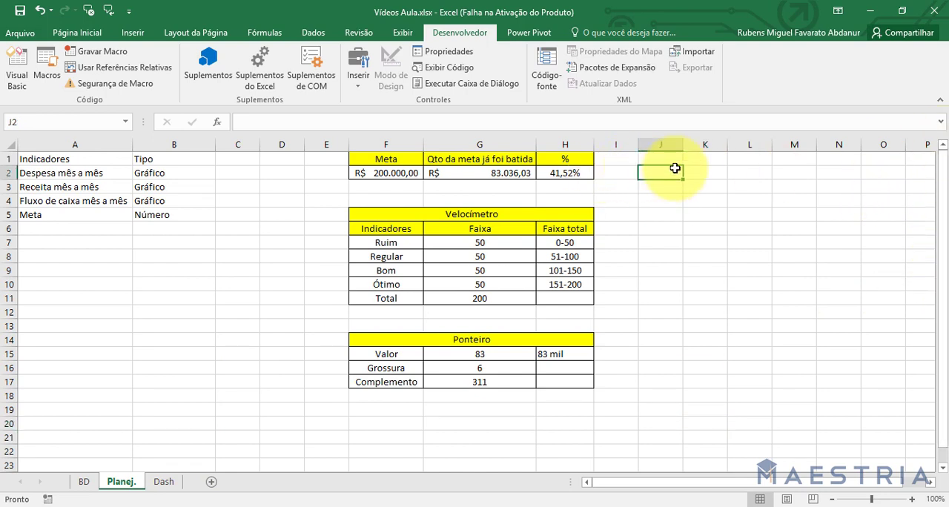
click(84, 482)
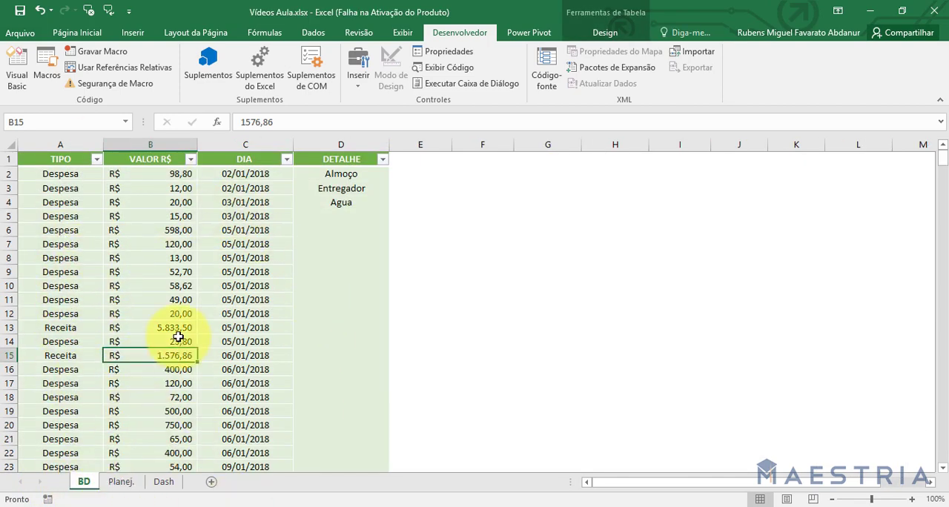
click(121, 481)
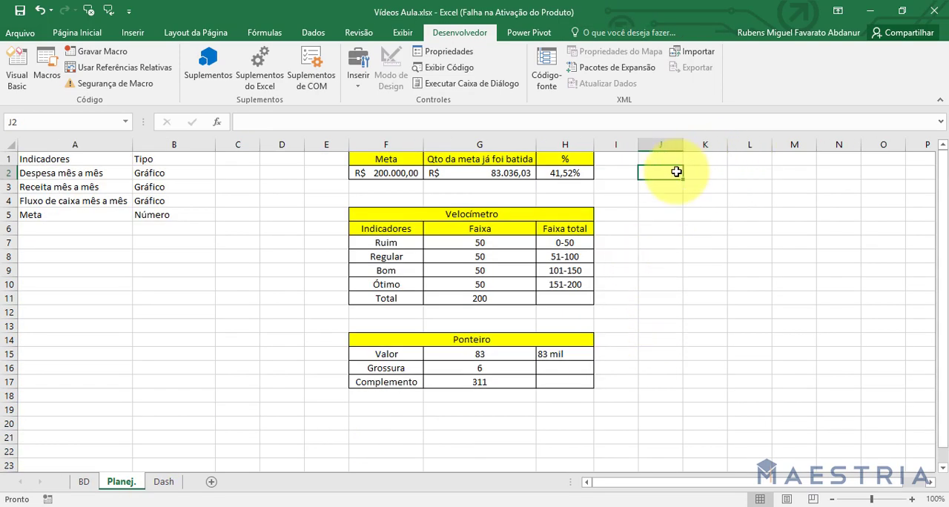
text(Jnai)
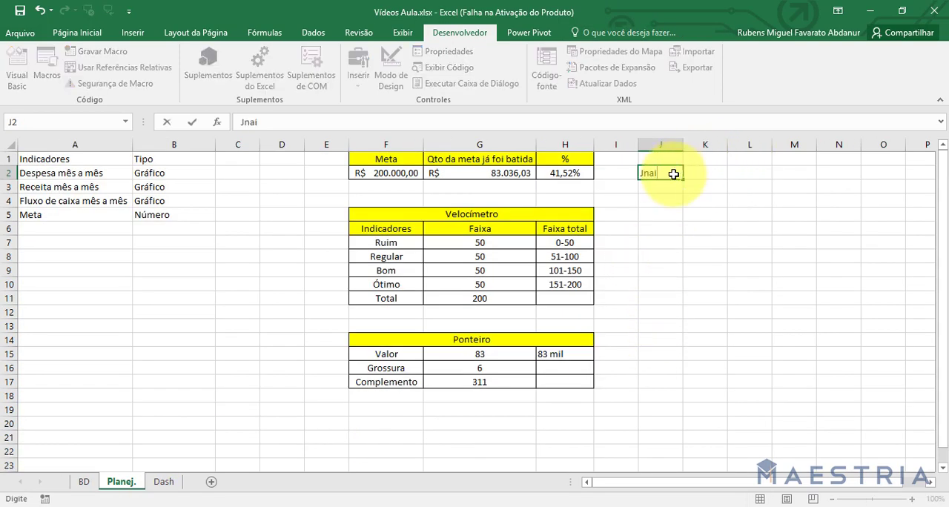
key(Return)
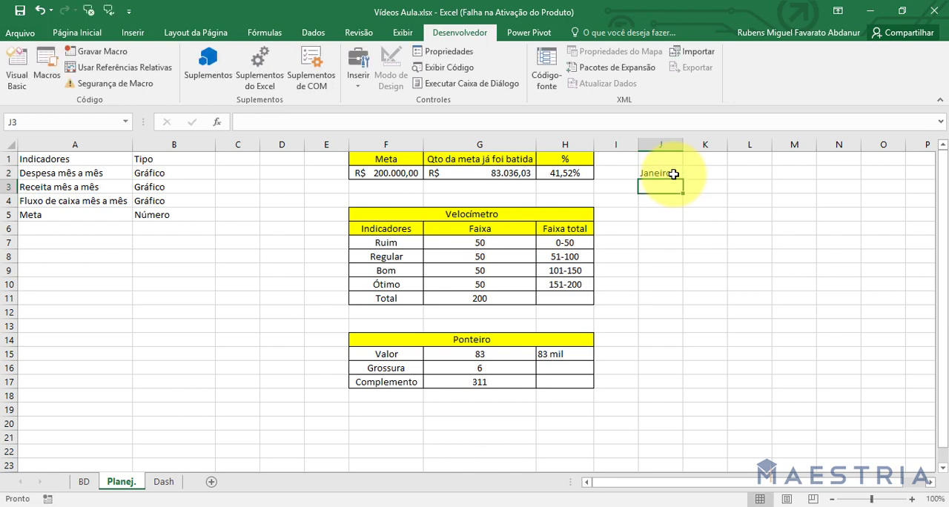
drag(682, 180, 678, 332)
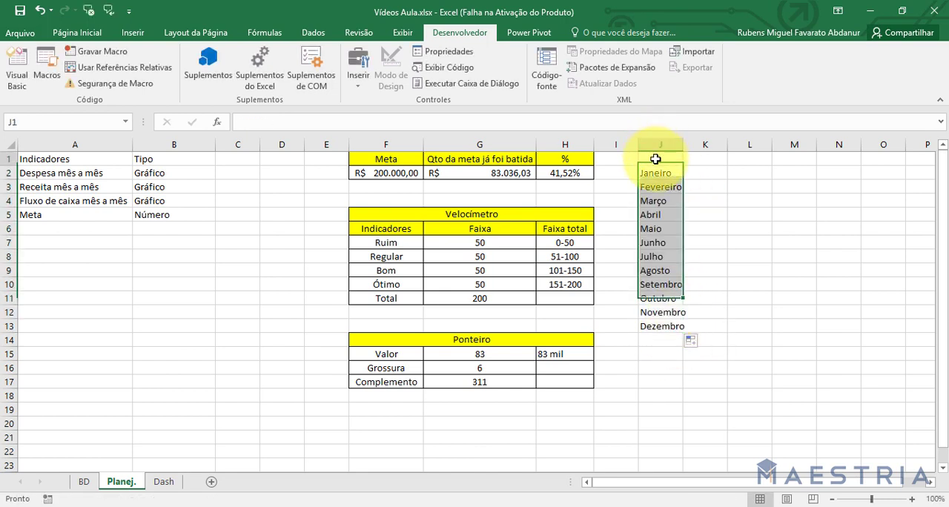
Enter the headers Mês, Receita, Despesa and Fluxo de caixa in J1:M1 above the month list.
click(659, 158)
text(Mês0)
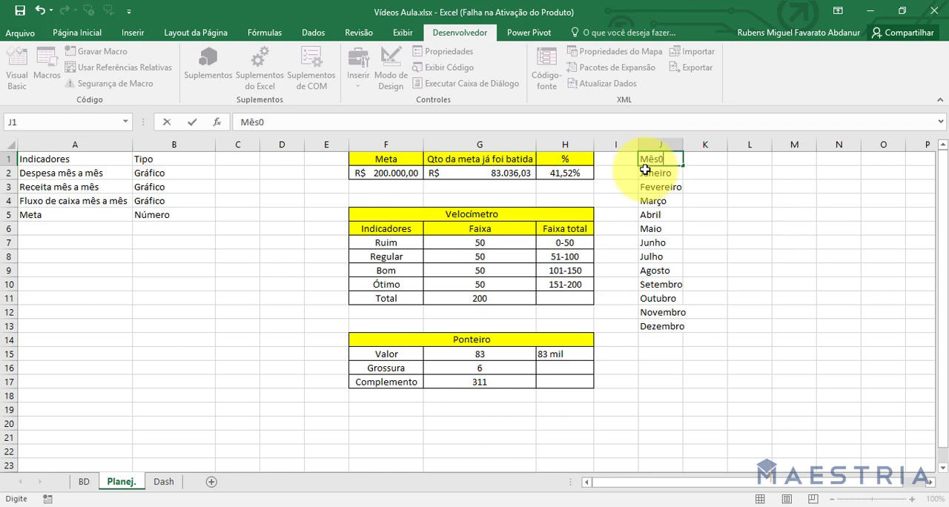
key(BackSpace)
key(Return)
key(Right)
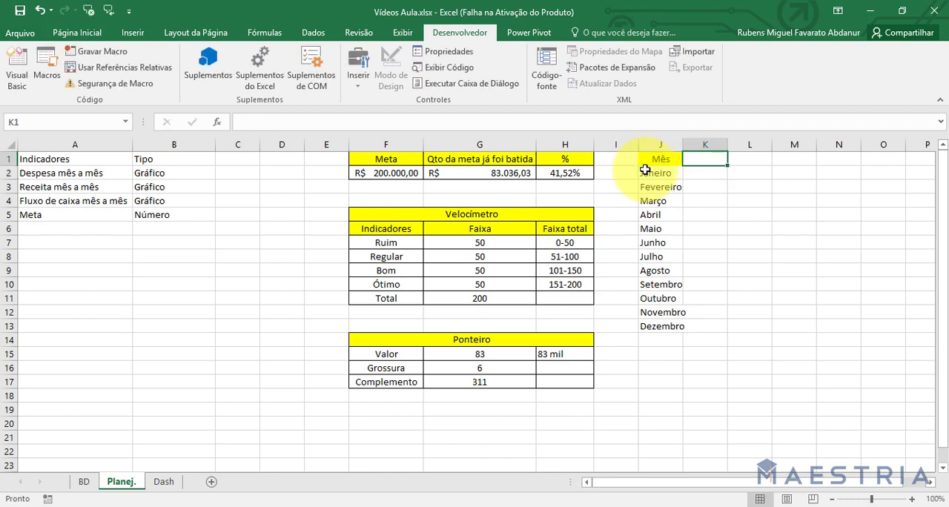
text(Receita)
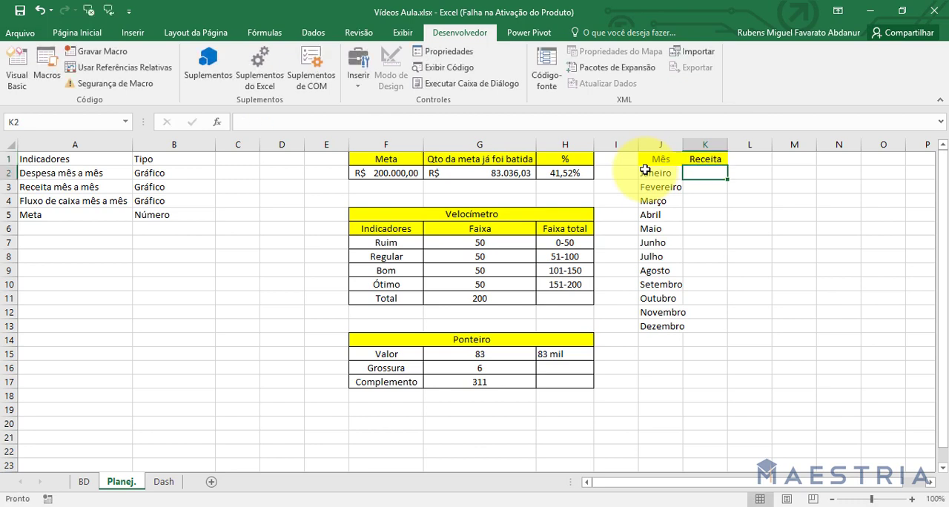
key(Right)
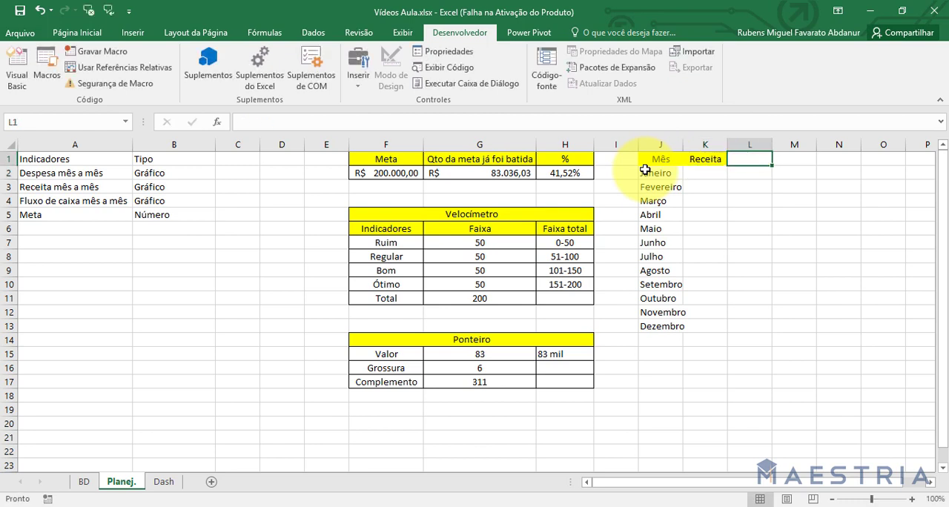
text(Despesa)
key(Right)
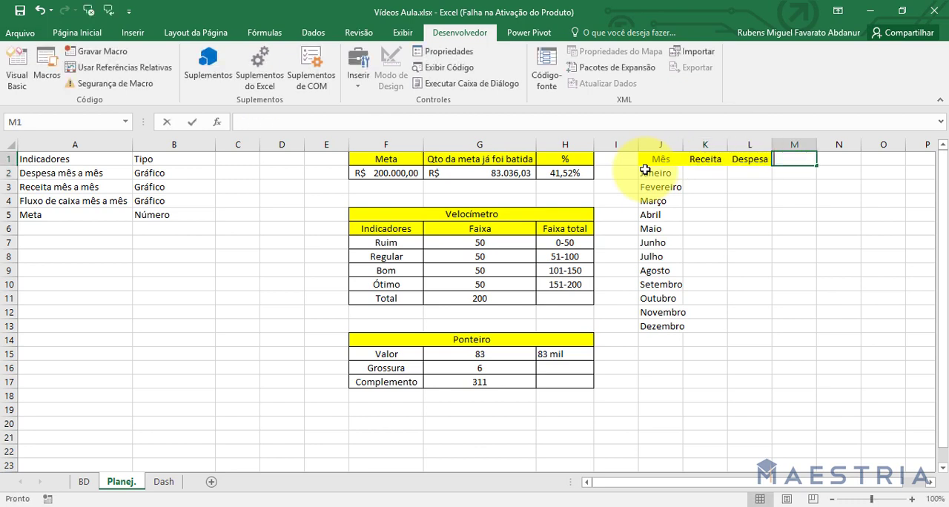
text(Fluxo de caixa)
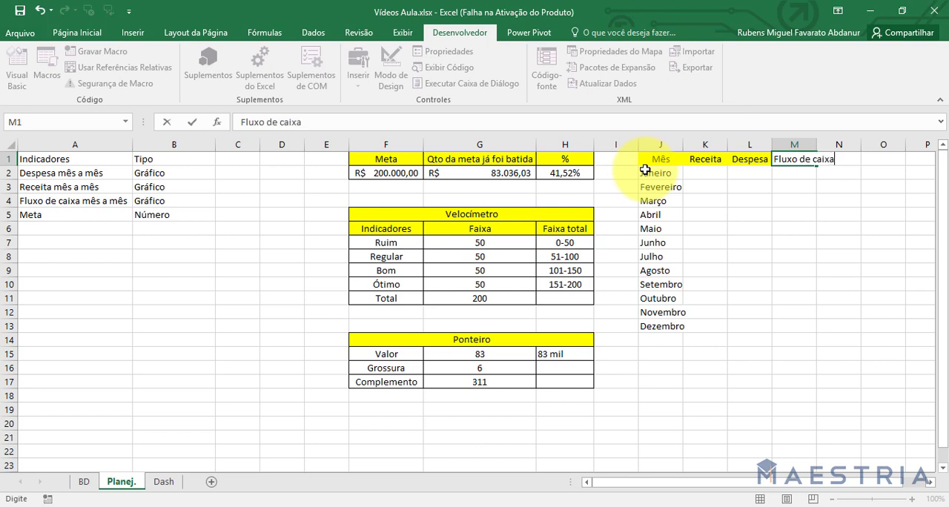
key(Return)
Copy the bordered yellow format of the % header to J1:M1 and autofit column M to its header.
click(560, 158)
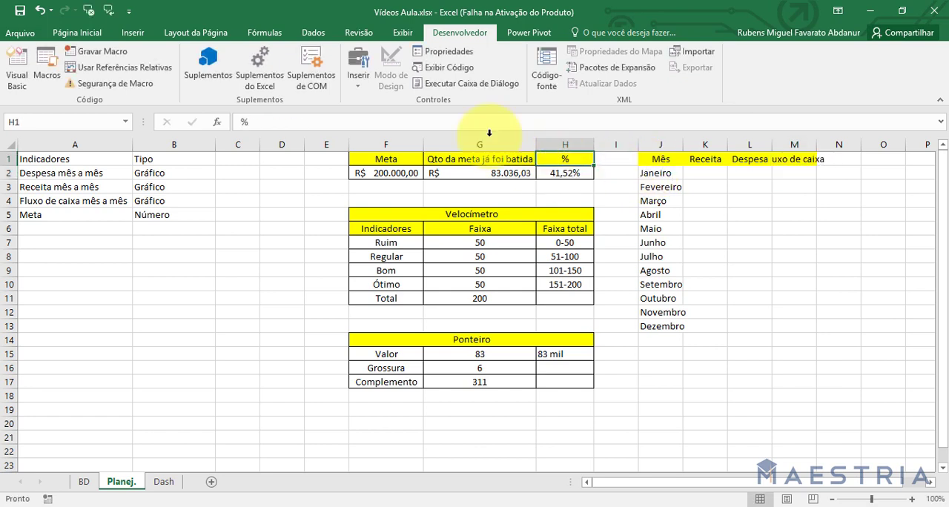
click(77, 33)
click(47, 82)
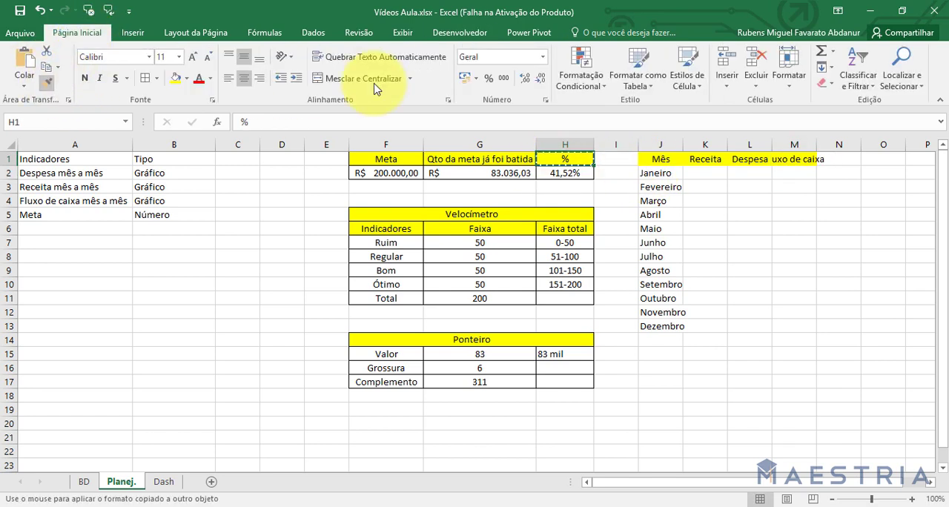
drag(812, 158, 660, 158)
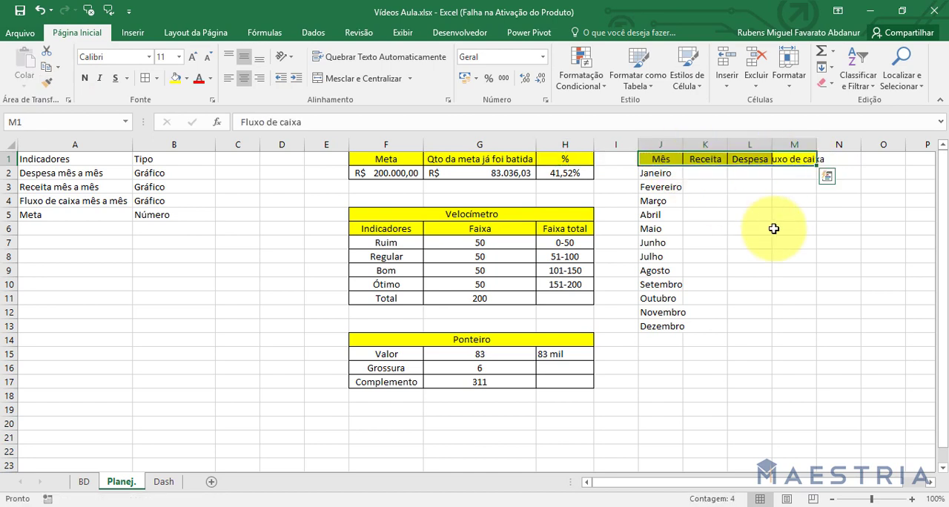
click(794, 243)
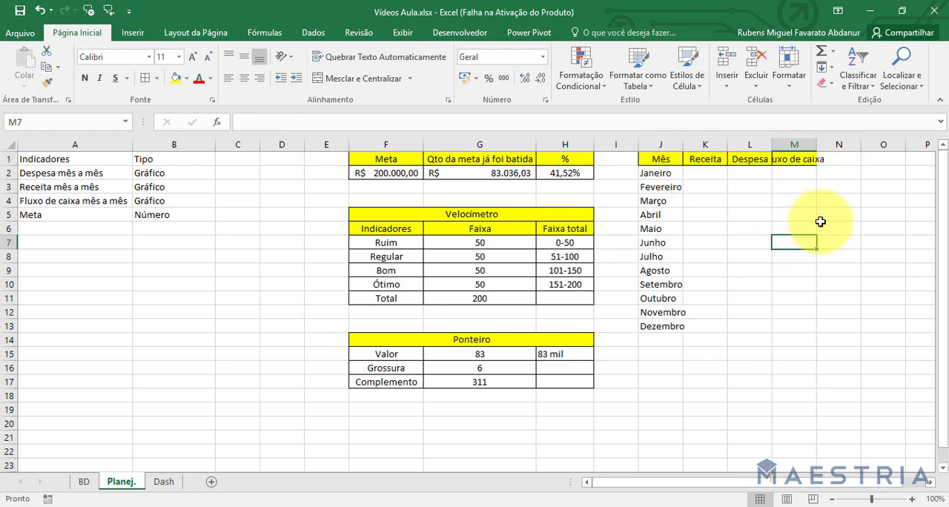
double_click(816, 142)
Copy the centred, bordered format of cell G7 in the Velocímetro table to the monthly table body J2:M13.
click(660, 298)
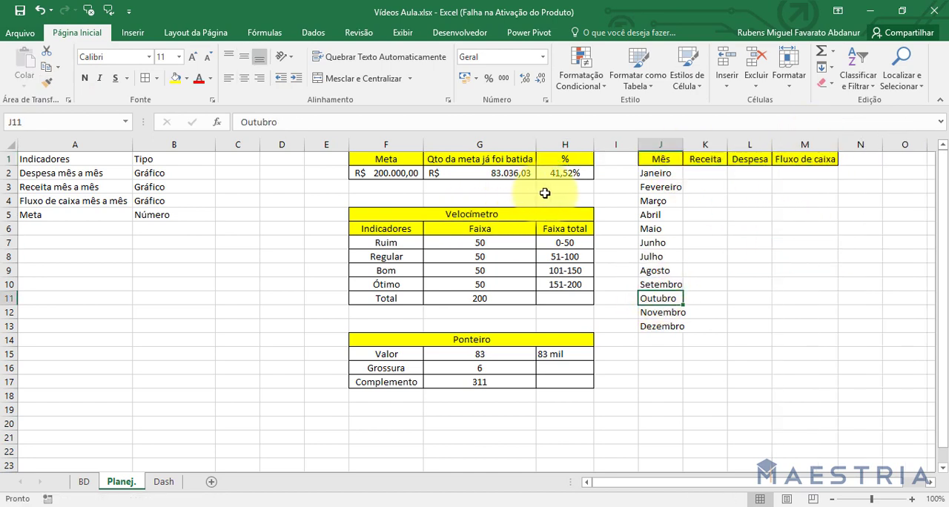
click(507, 241)
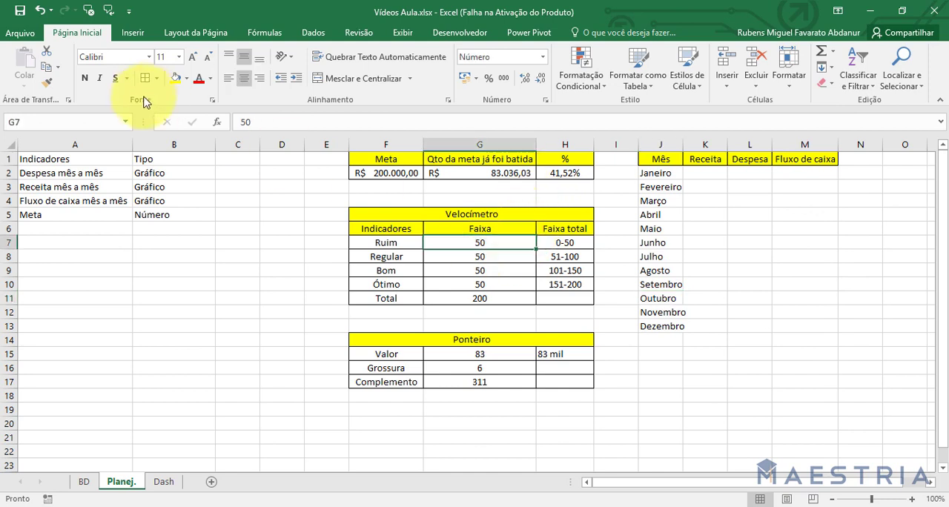
click(48, 82)
mouse_move(659, 175)
mouse_down()
mouse_move(788, 288)
mouse_move(811, 326)
mouse_up()
click(786, 379)
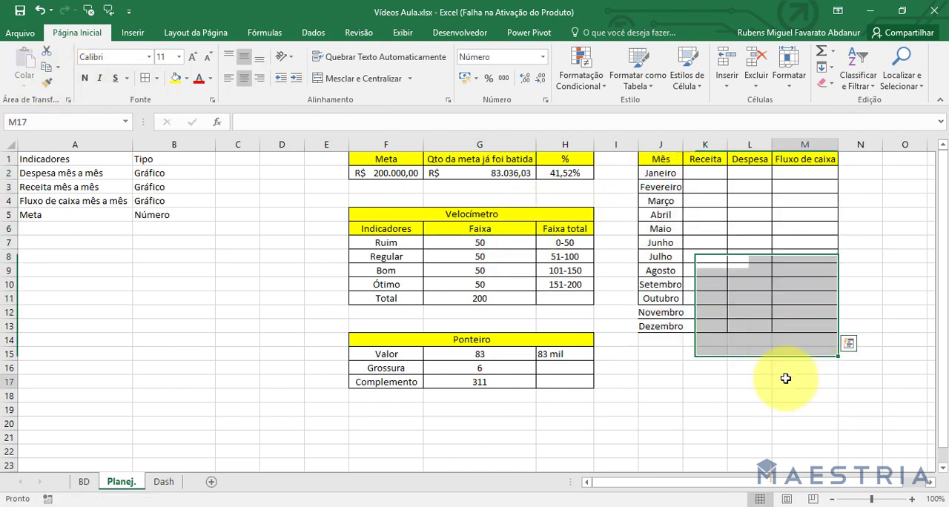
Start a second header row below the monthly table with Mês, Receita and Despesa in J15:L15.
click(661, 357)
text(M)
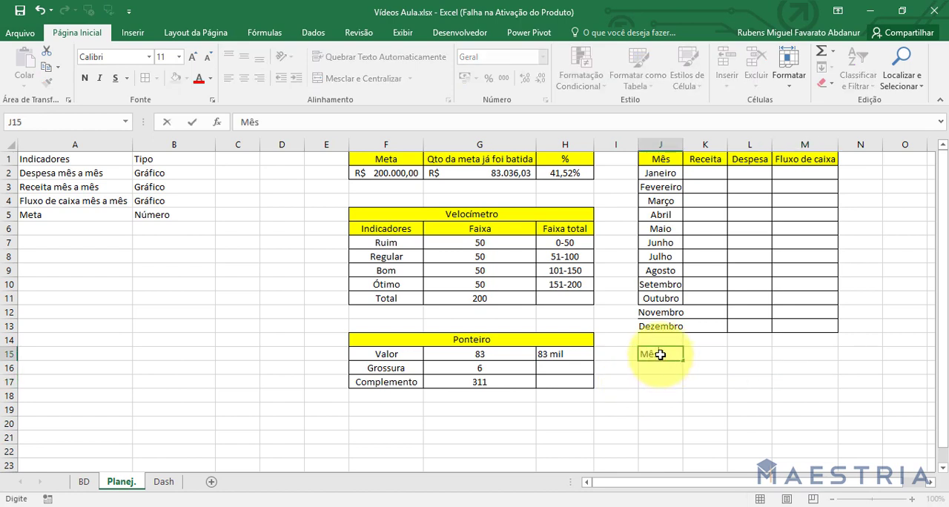
text(ês)
key(Return)
key(Right)
text(Receit)
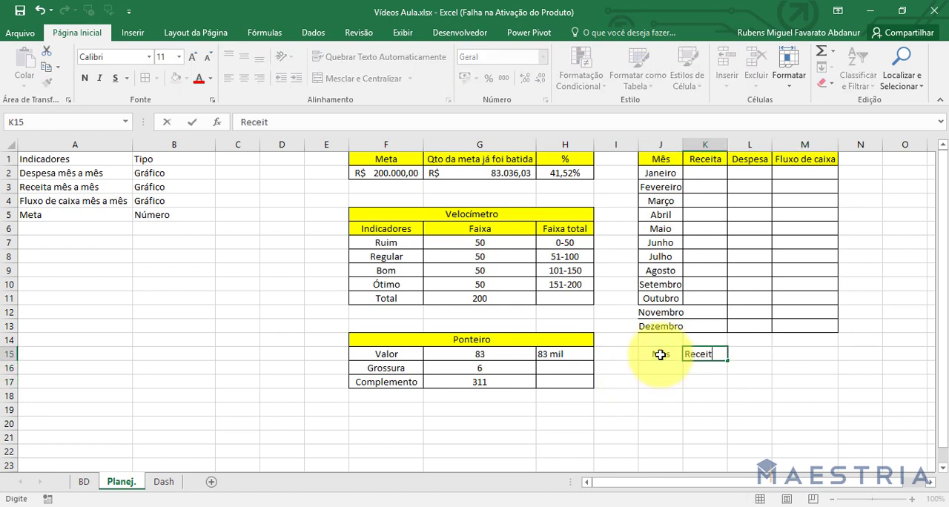
text(a)
key(Tab)
text(Des)
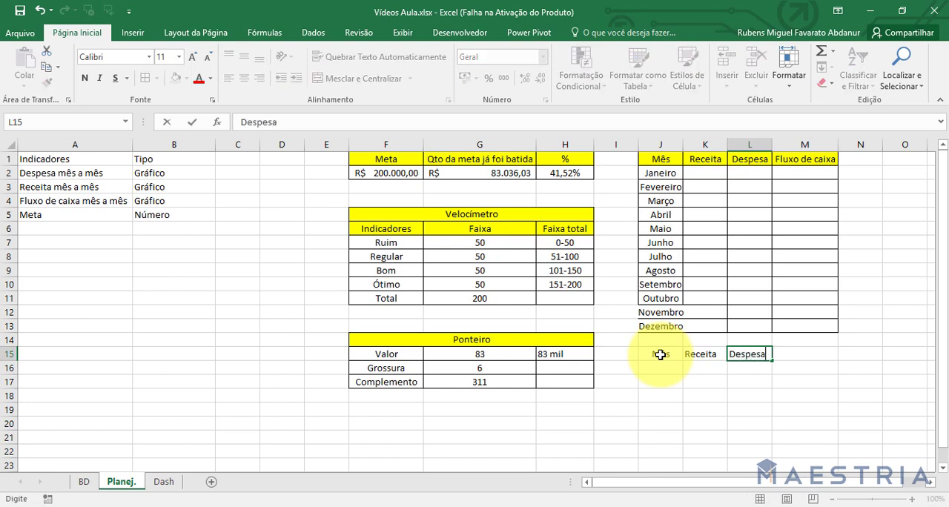
key(Tab)
Complete the second header row with Fluxo de caixa in M15 and Parâmetro in N15.
text(FC)
key(Tab)
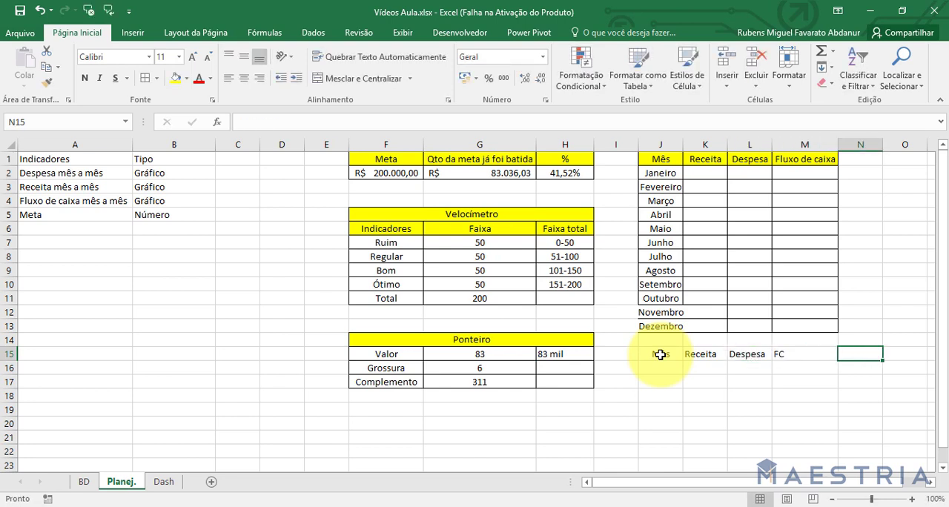
key(Left)
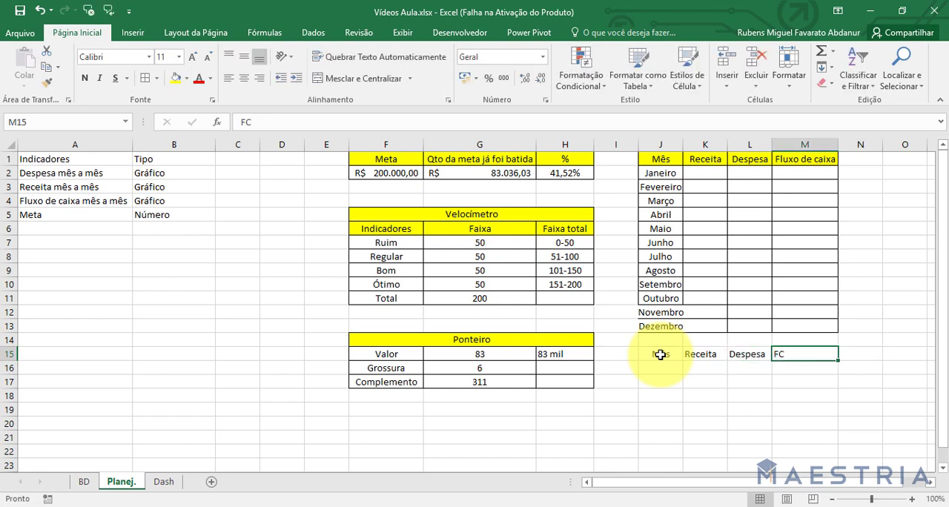
text(Flx)
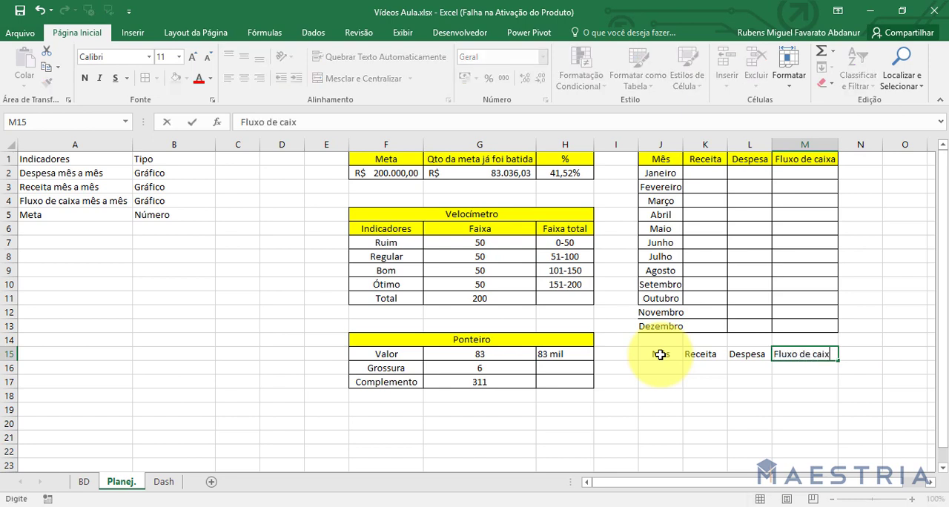
text(a)
key(Tab)
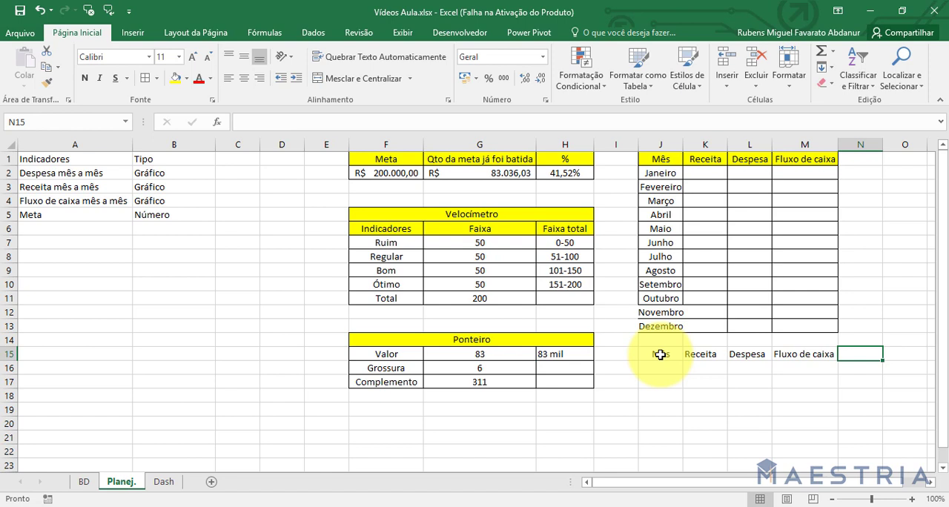
text(Parâme)
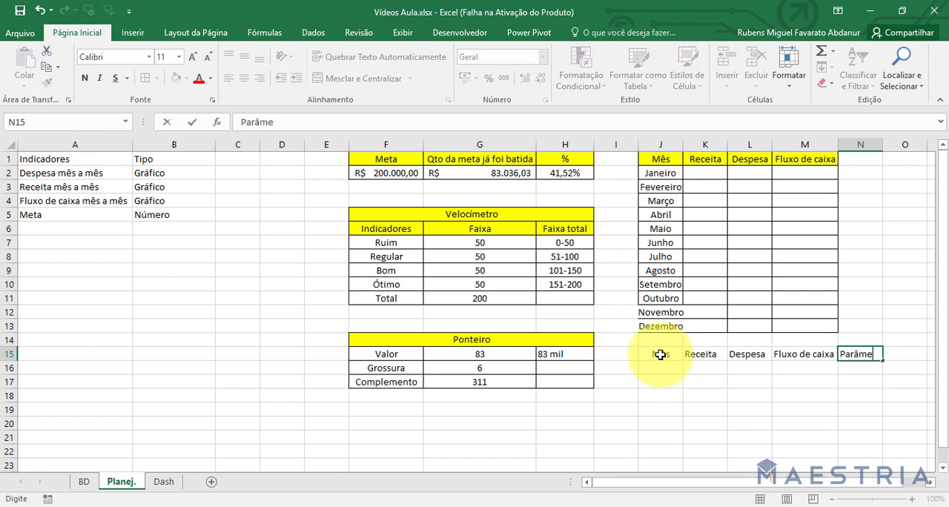
text(tro)
key(Return)
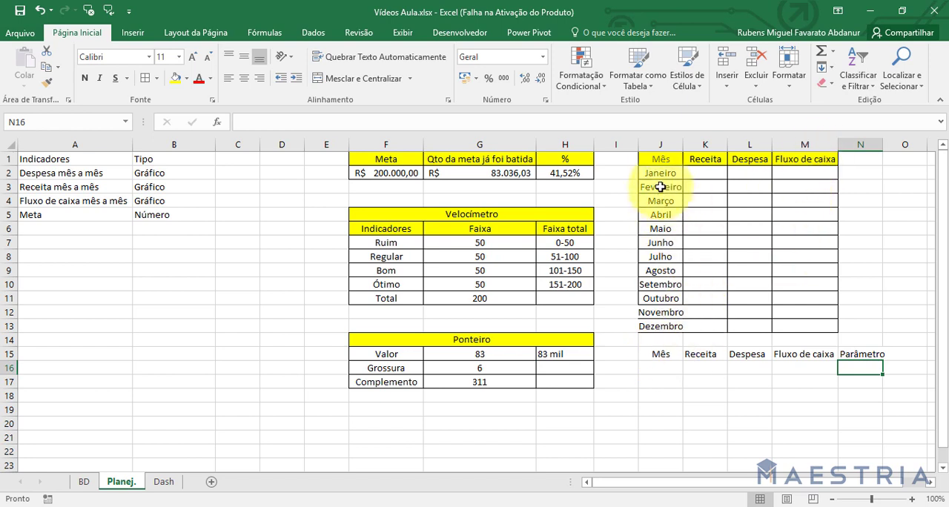
Copy the yellow Mês header format to the second header row J15:N15 and widen columns N and J to fit their text.
click(660, 159)
click(48, 81)
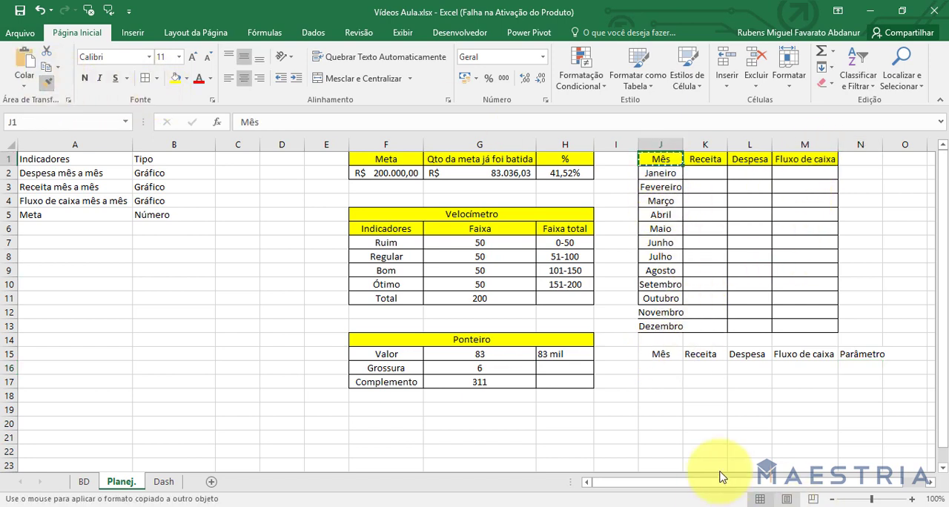
drag(646, 356, 860, 354)
click(854, 398)
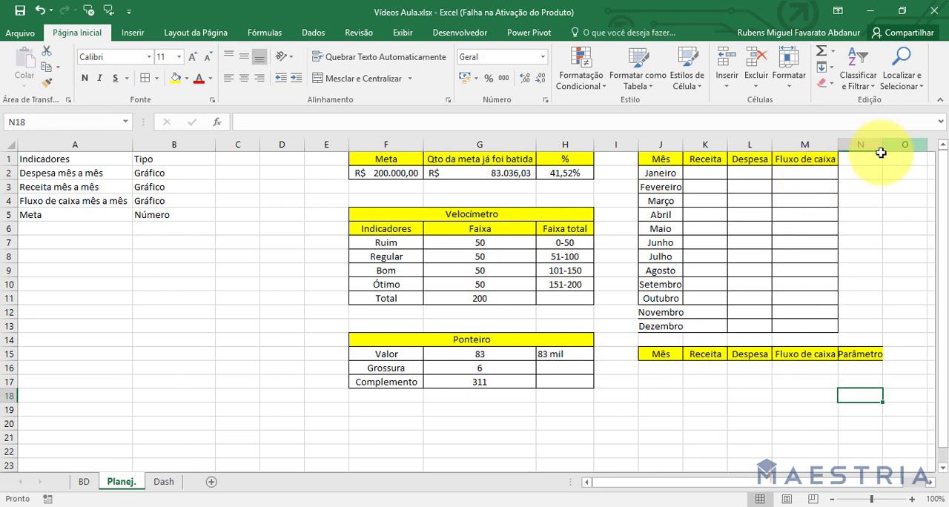
drag(882, 148, 888, 147)
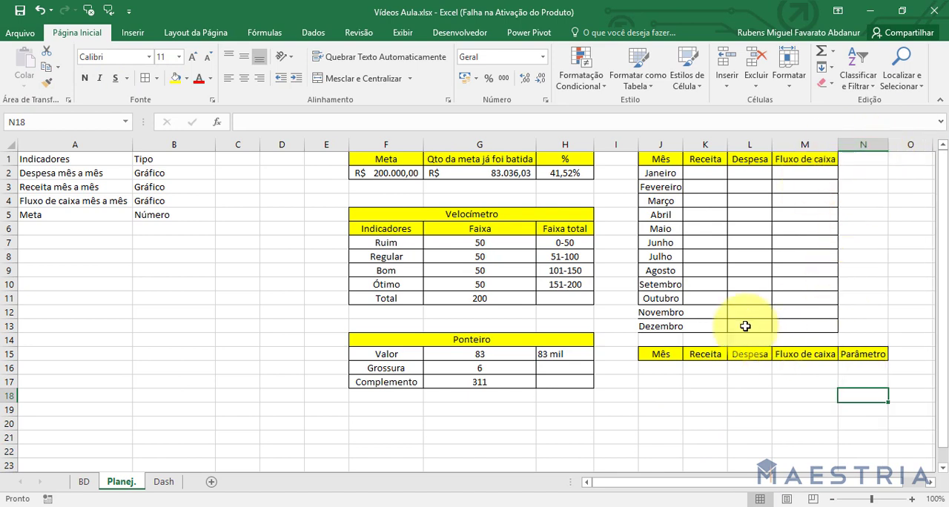
drag(683, 143, 689, 144)
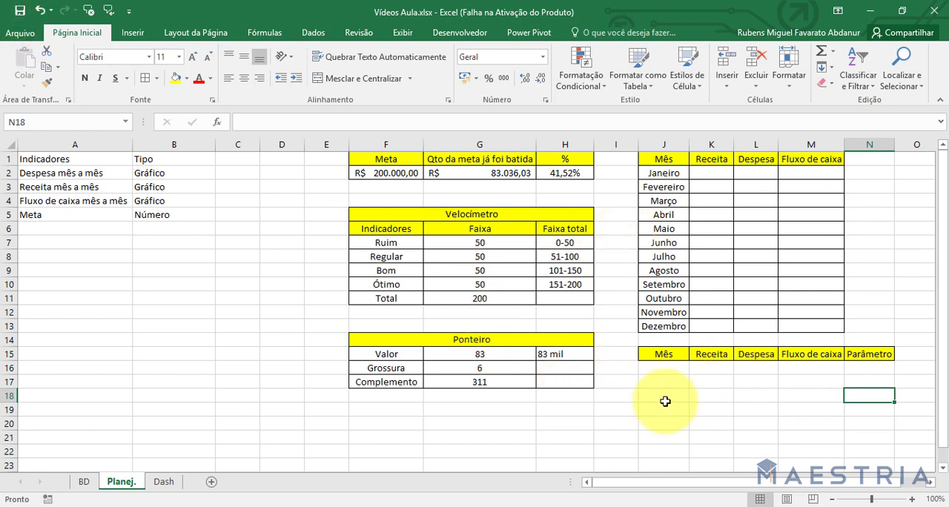
click(716, 175)
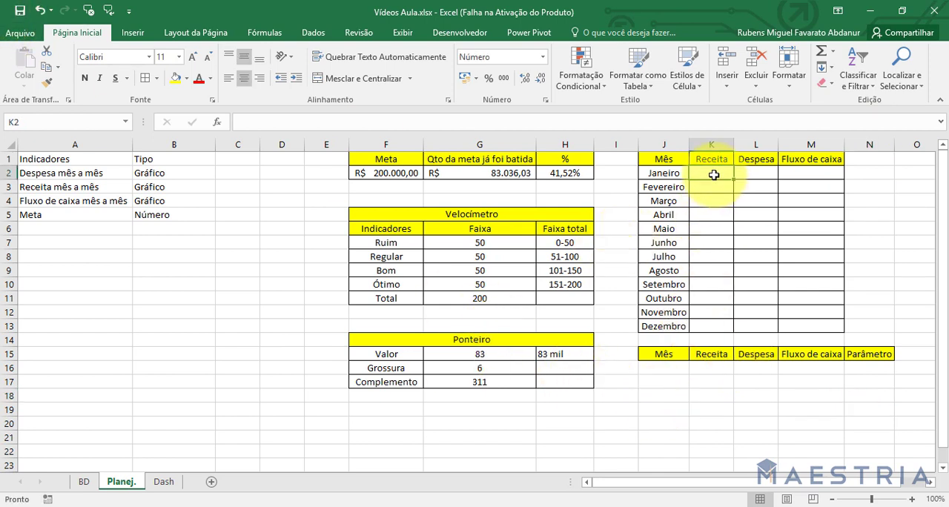
text(=so)
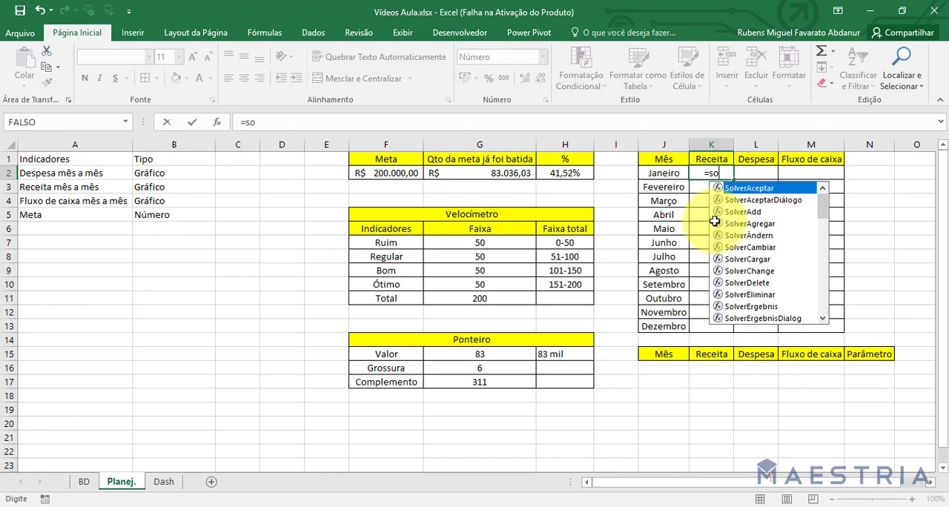
text(masese)
key(Tab)
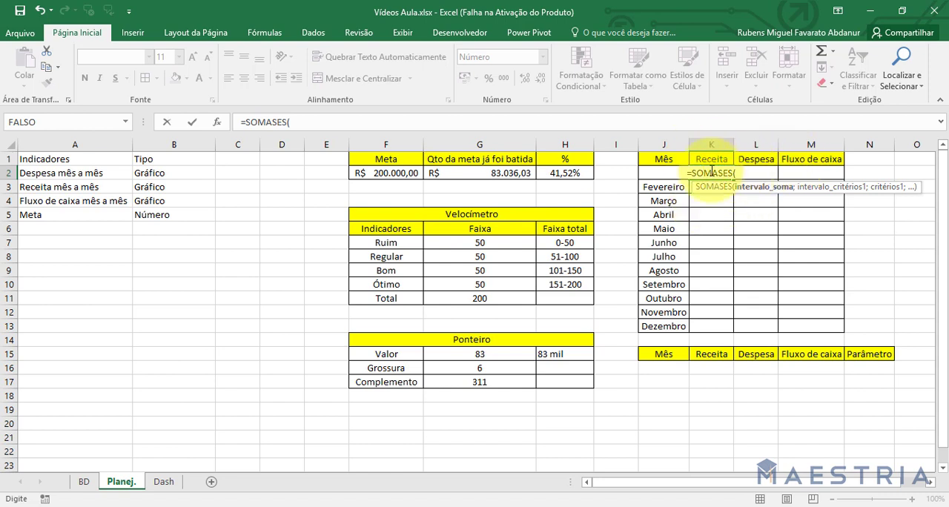
key(BackSpace)
key(BackSpace)
key(BackSpace)
key(BackSpace)
key(BackSpace)
key(BackSpace)
key(BackSpace)
key(BackSpace)
key(BackSpace)
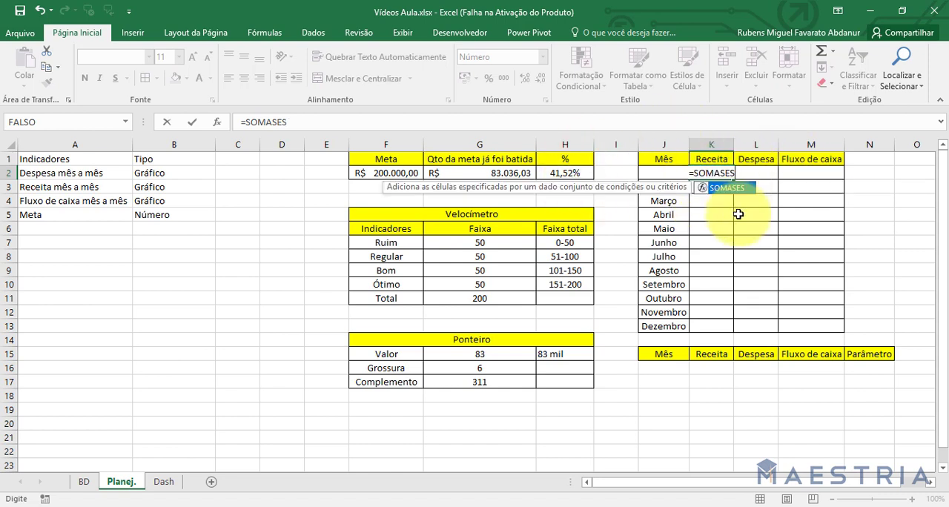
key(Return)
Compare the month names in the monthly table with the dates in the DIA column of the BD sheet.
mouse_move(664, 173)
mouse_down()
mouse_move(662, 353)
mouse_move(663, 175)
mouse_up()
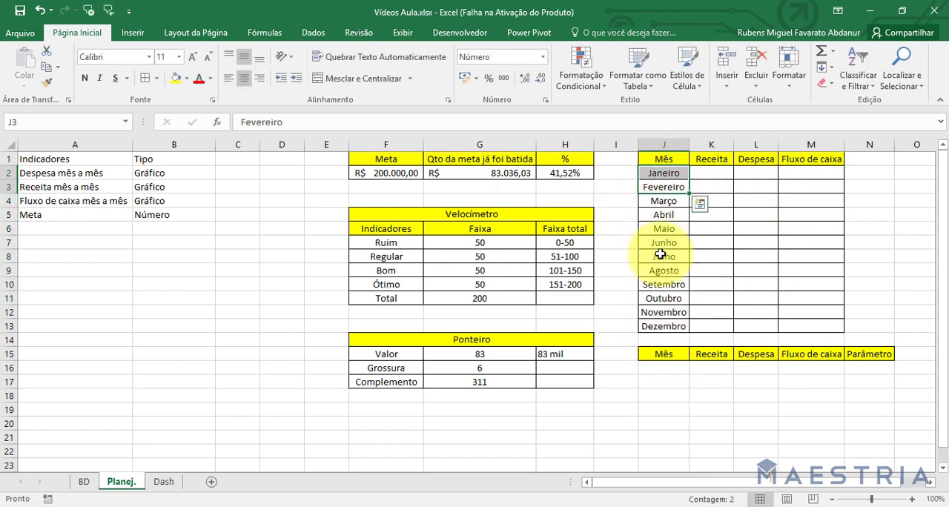
click(662, 326)
click(84, 486)
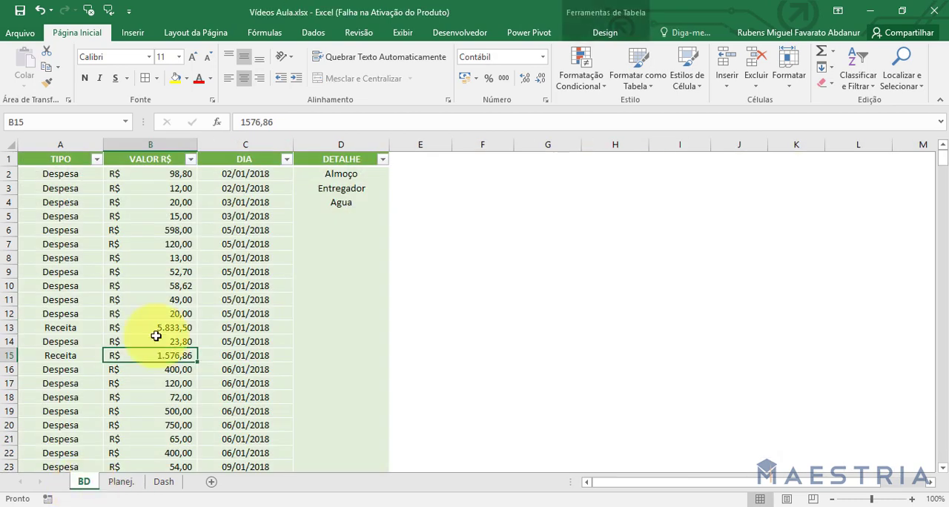
drag(242, 204, 253, 215)
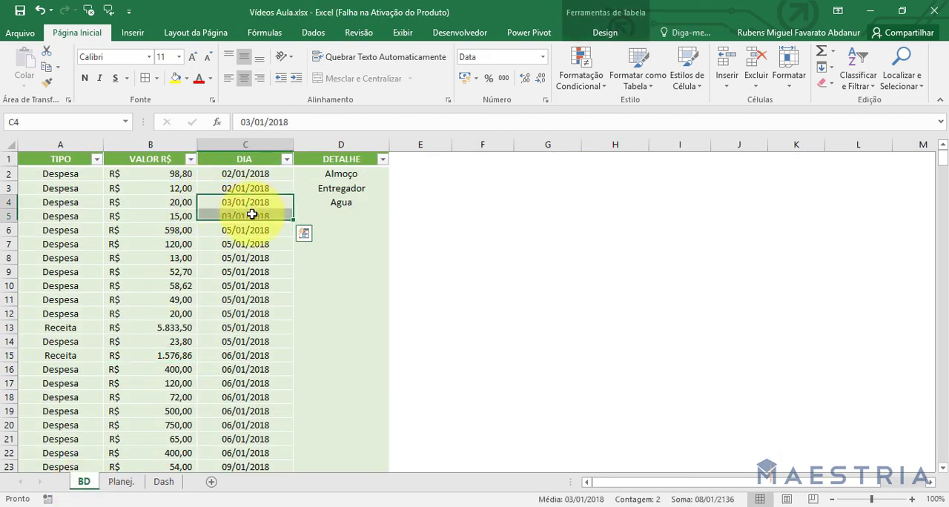
click(250, 175)
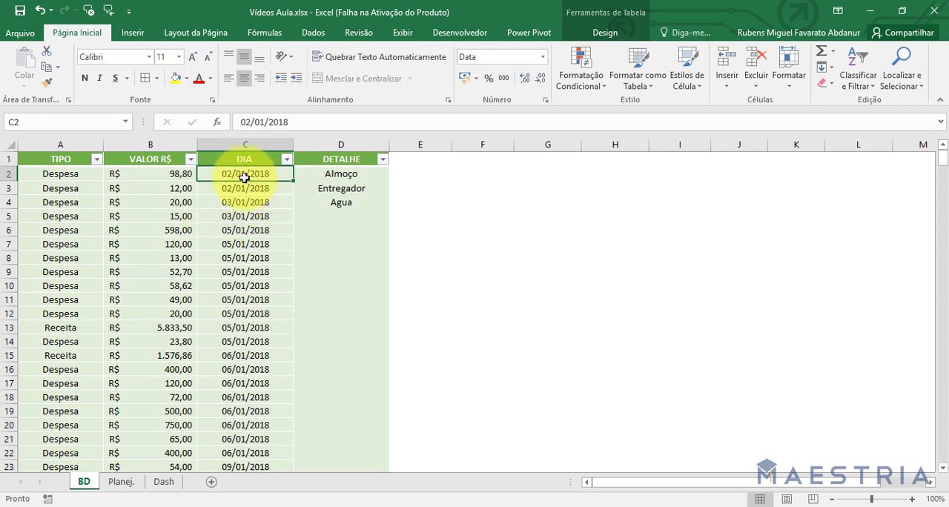
drag(245, 188, 246, 245)
click(245, 271)
click(255, 242)
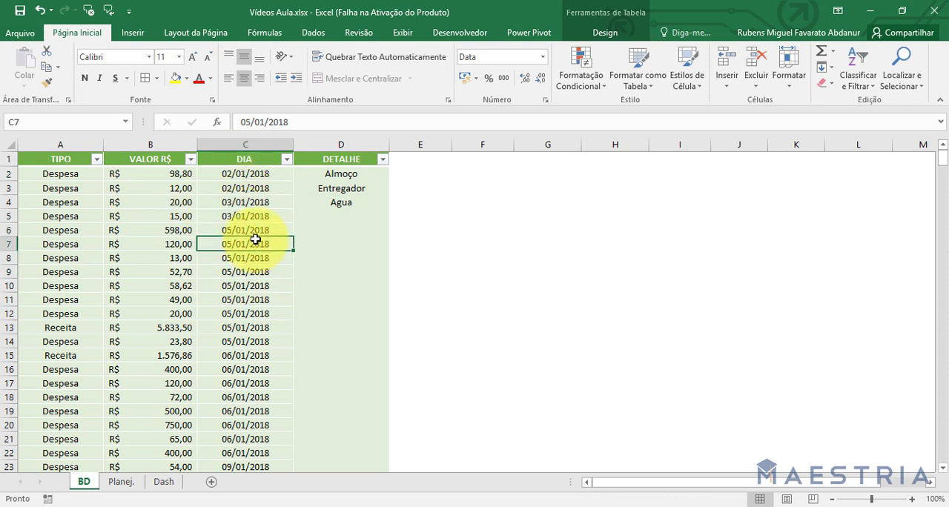
click(238, 175)
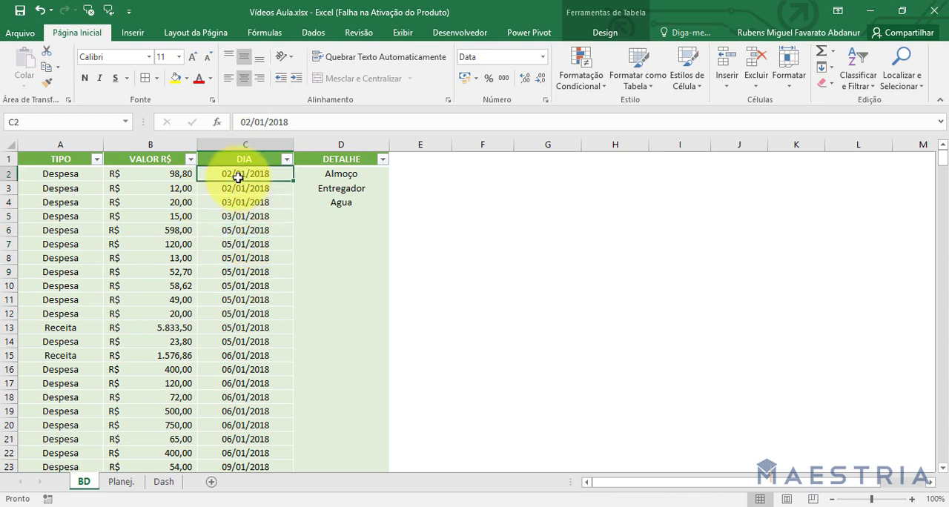
Add a Mês column to the BD table with its header in E1.
click(419, 156)
text(M)
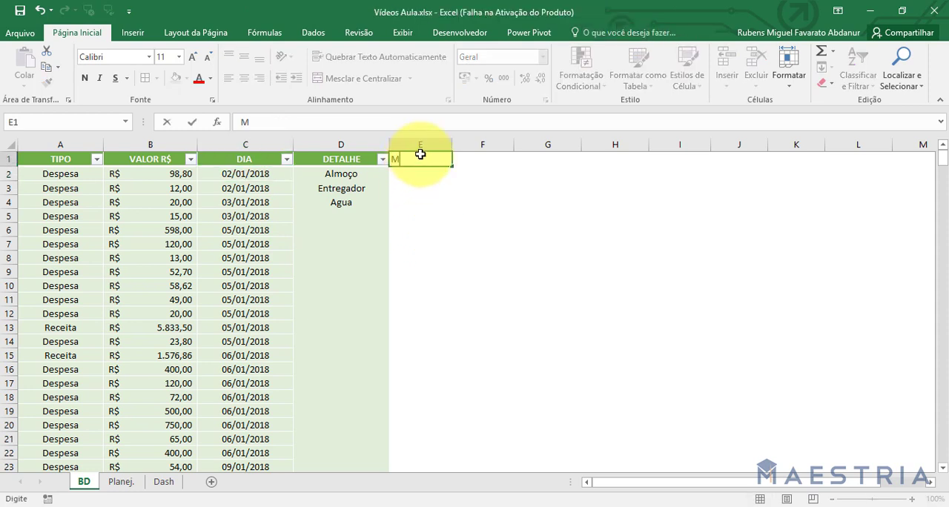
text(ês)
key(Return)
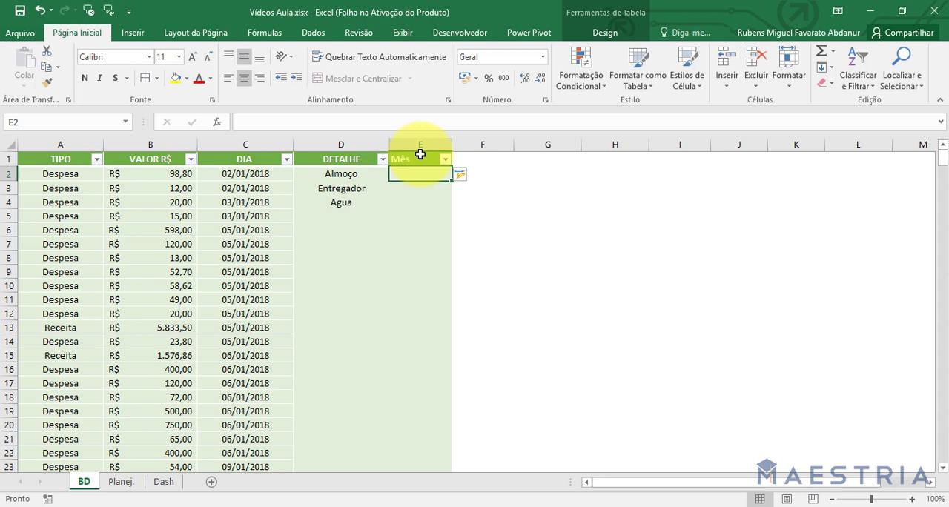
Fill the Mês column of the BD table with the formula =MÊS([@[DIA ]]) and check the filled rows.
text(=mês)
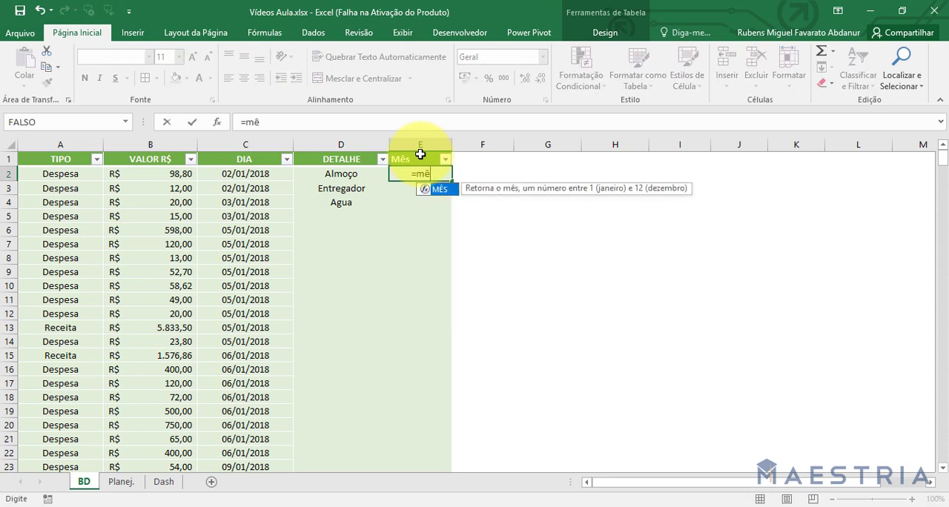
key(Tab)
click(284, 178)
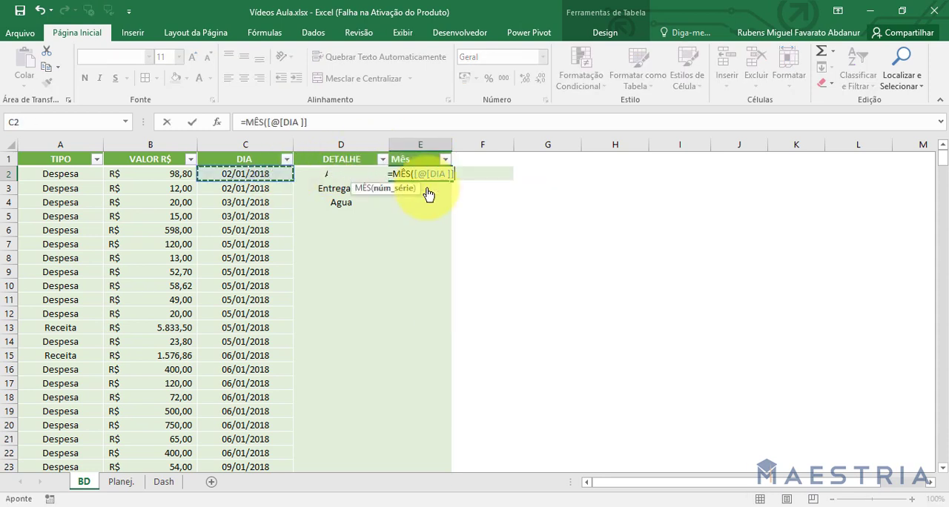
key(Return)
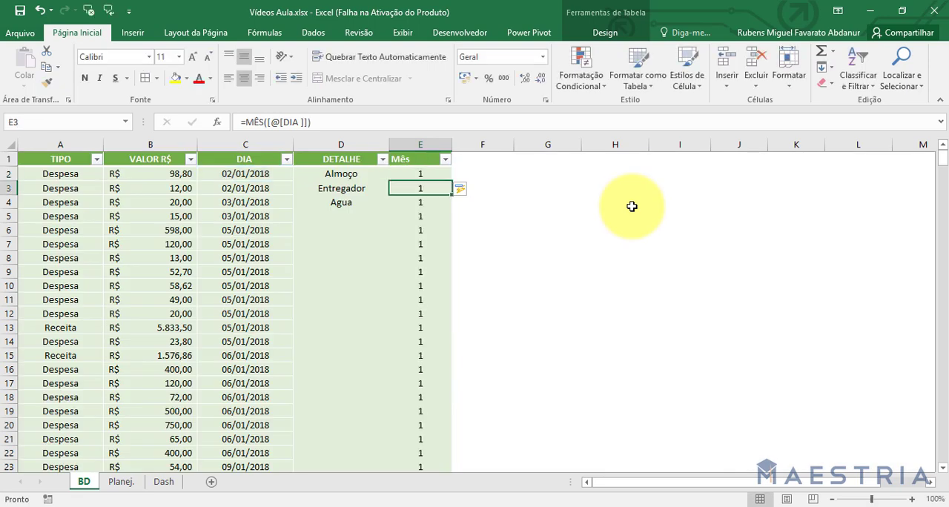
click(400, 176)
click(404, 229)
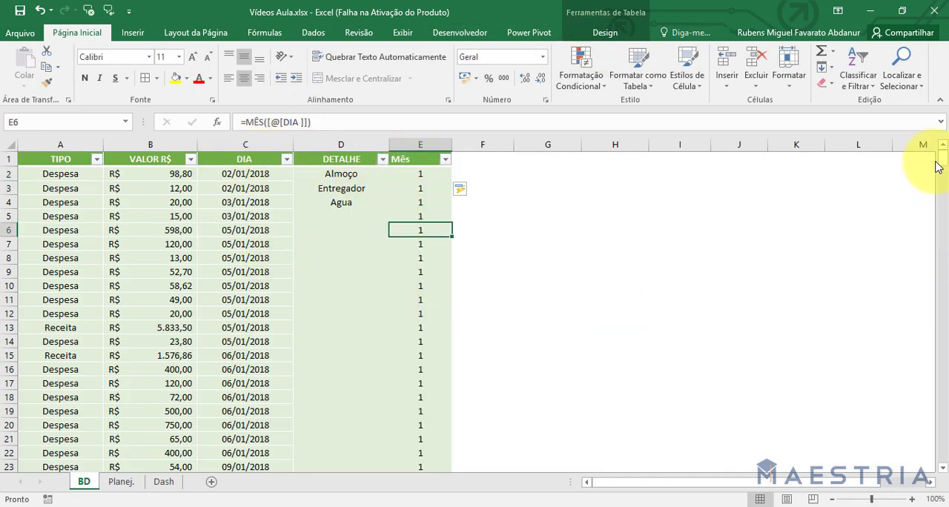
mouse_move(943, 163)
mouse_down()
mouse_move(943, 416)
mouse_move(936, 134)
mouse_move(940, 152)
mouse_up()
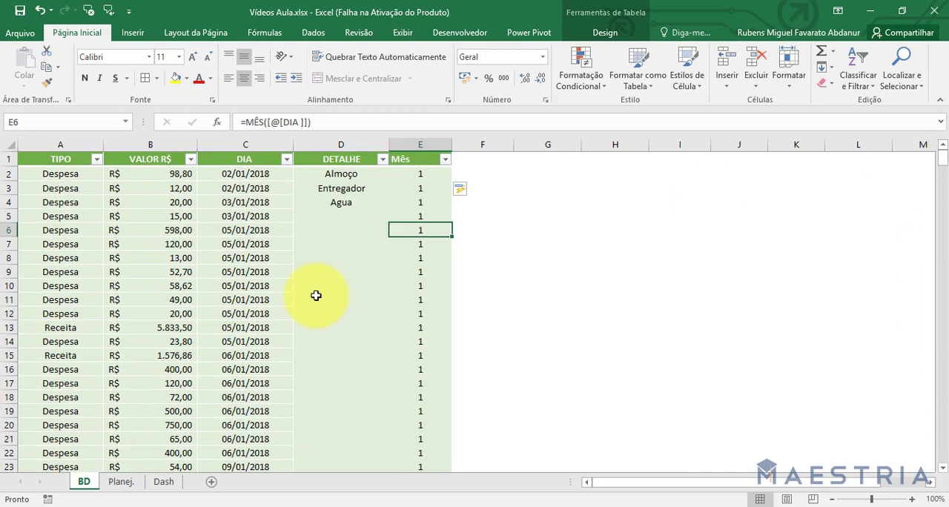
Insert a blank column at column I on the Planej. sheet, before the monthly table.
click(121, 482)
click(629, 172)
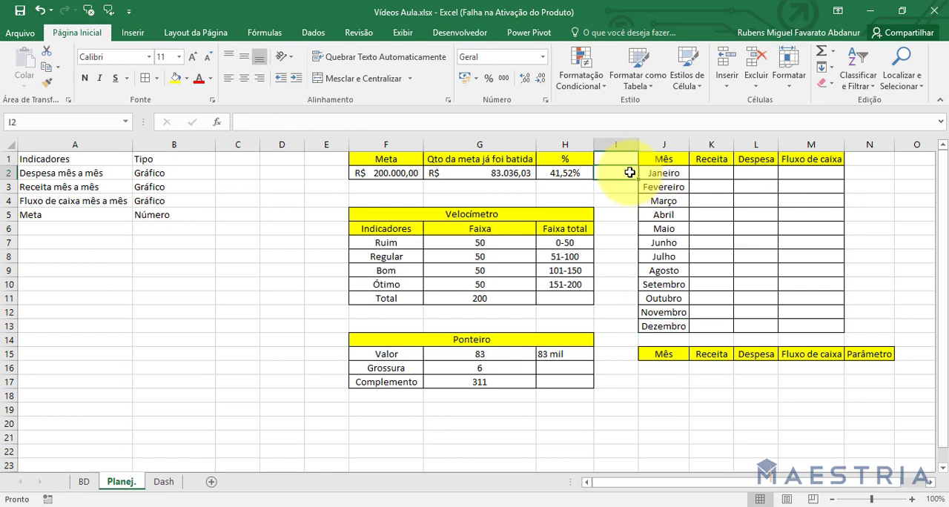
click(615, 143)
right_click(618, 145)
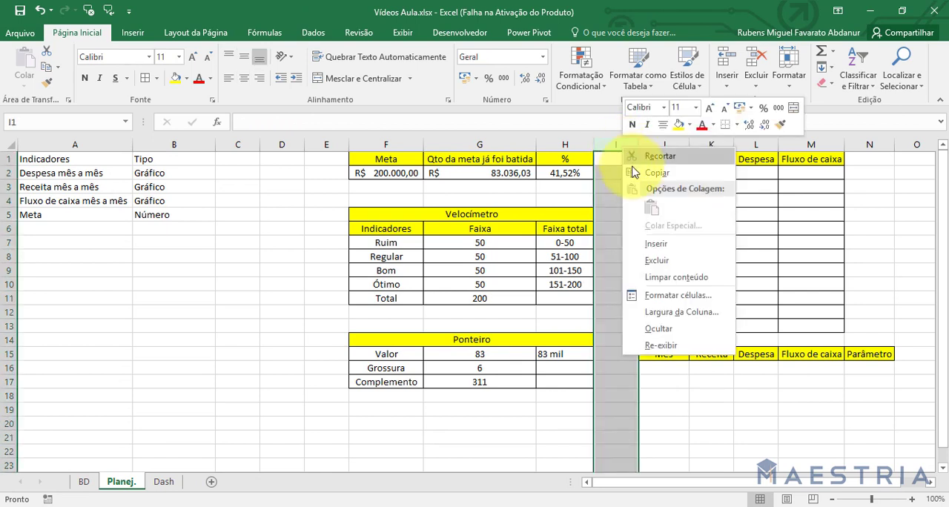
click(652, 245)
Clear the yellow fill from I1:I15 by copying the plain format of empty cell J3 onto it.
click(662, 227)
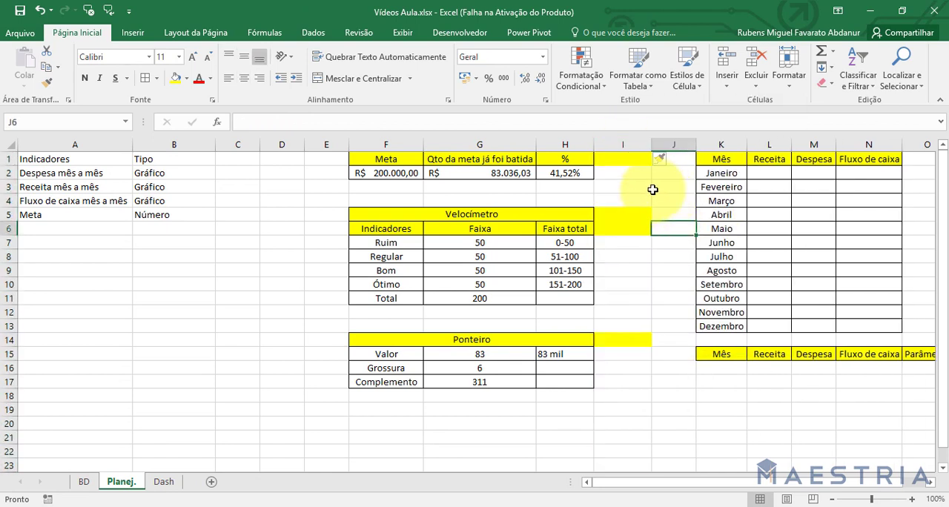
click(47, 82)
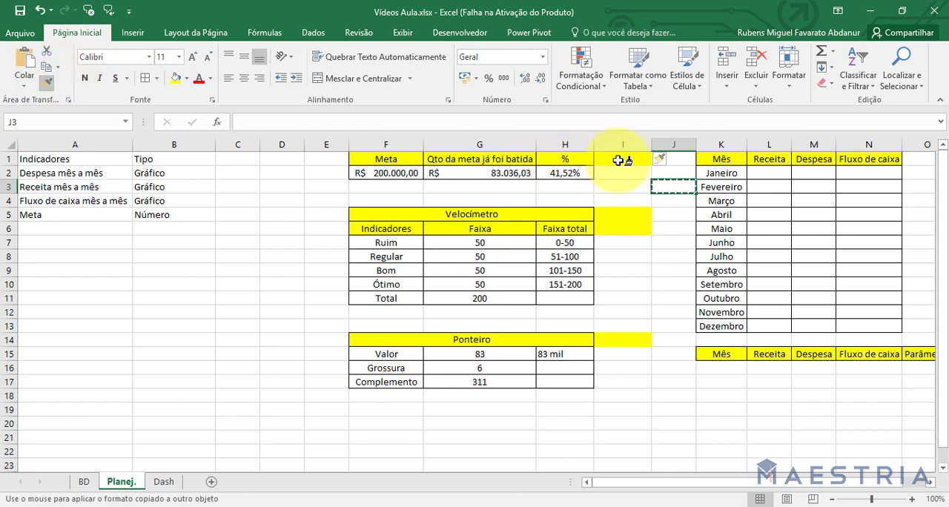
drag(623, 159, 627, 361)
Number the months 1 to 12 in J2:J13, beside their names.
click(679, 177)
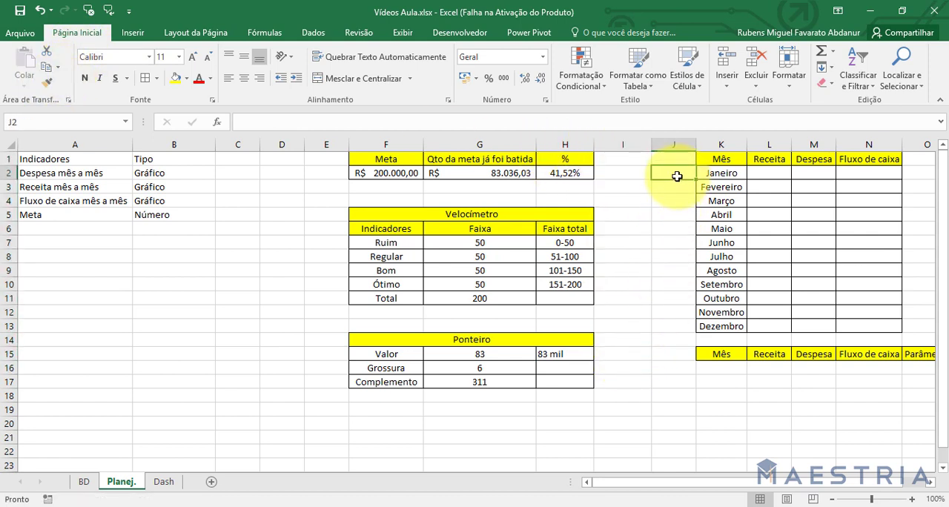
text(1)
key(Return)
text(2)
key(Return)
drag(676, 177, 693, 328)
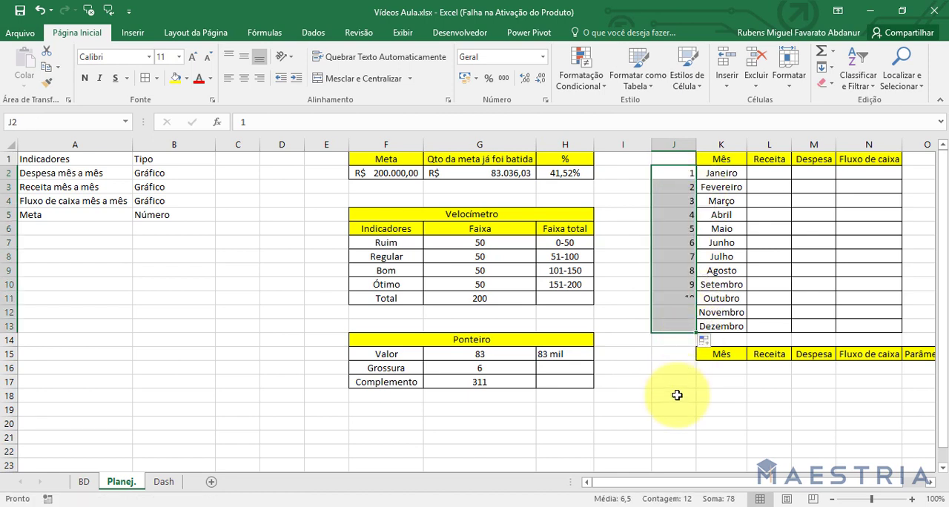
click(678, 393)
Copy the centred, bordered format of the Janeiro cell to the month numbers in J2:J13.
click(715, 172)
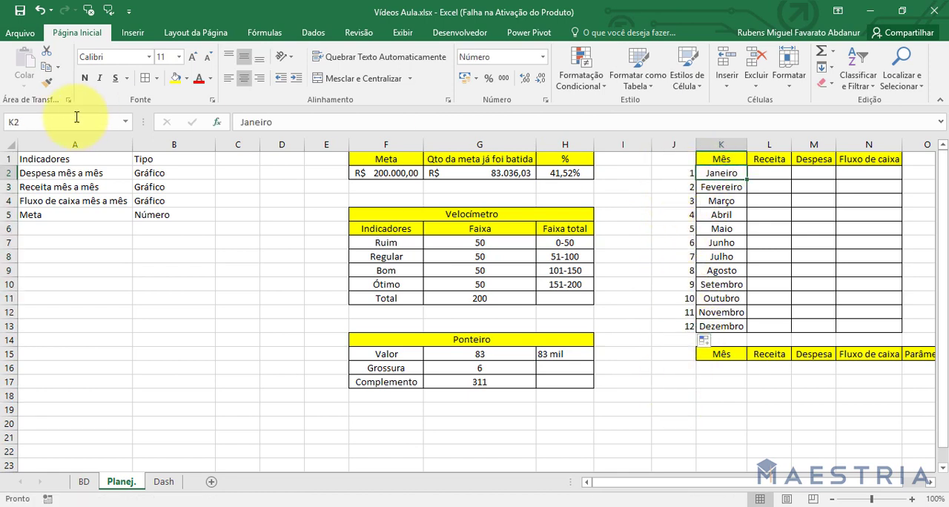
click(47, 82)
drag(679, 298, 675, 326)
click(674, 421)
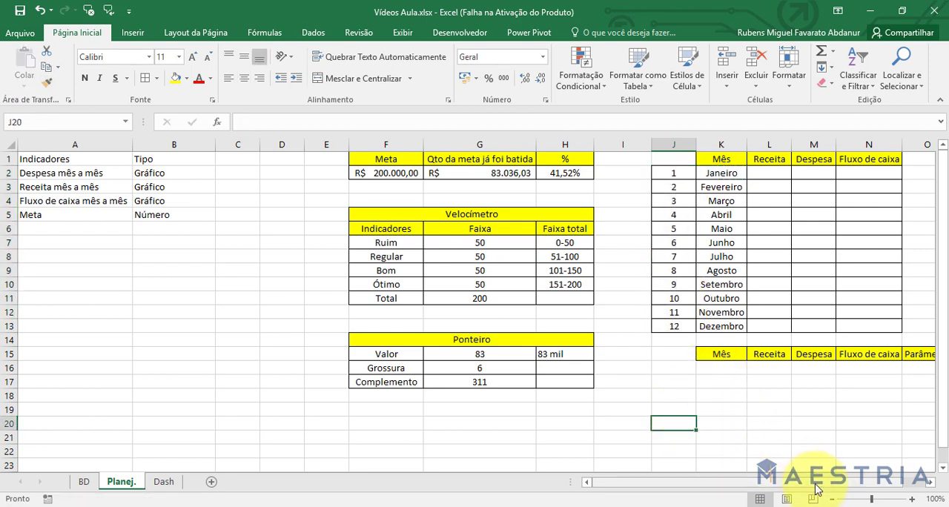
Head the month number column Identificador in J1 and autofit column J.
scroll(763, 438, right, 1)
click(566, 158)
text(I)
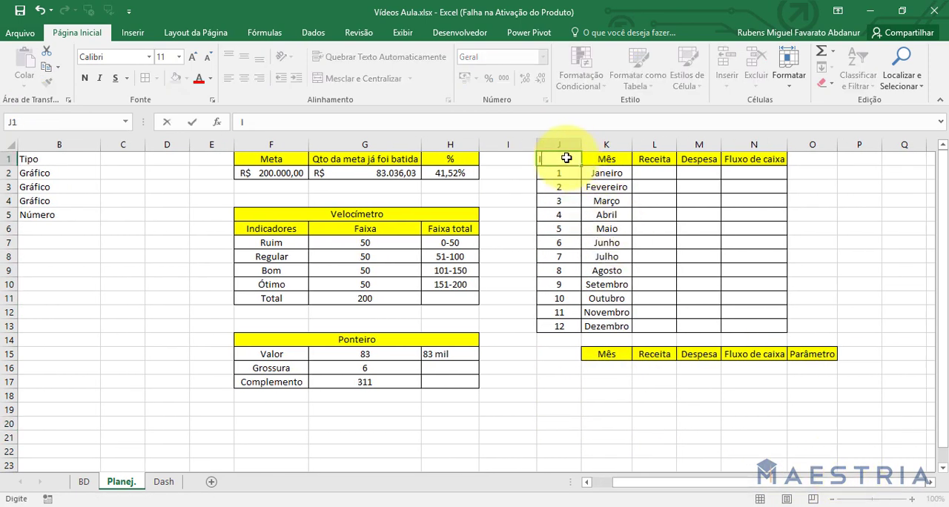
text(dentificador)
key(Return)
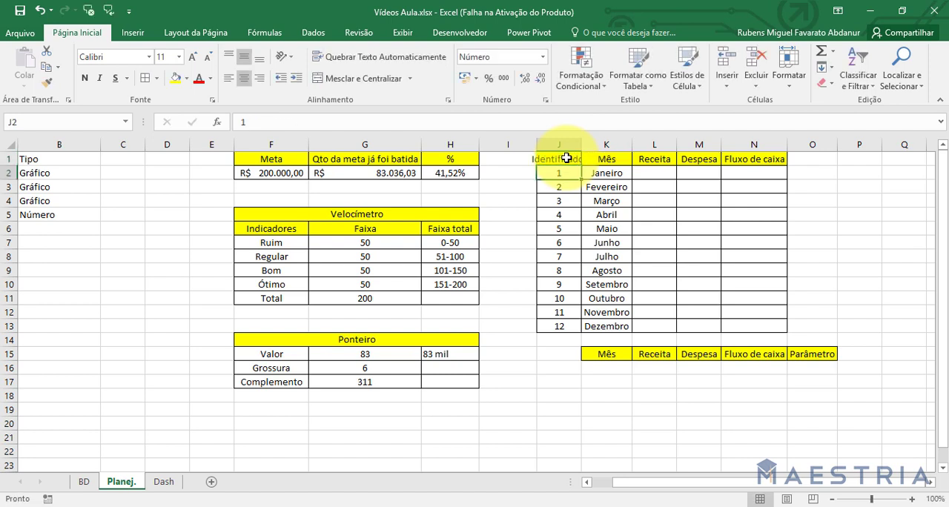
double_click(580, 148)
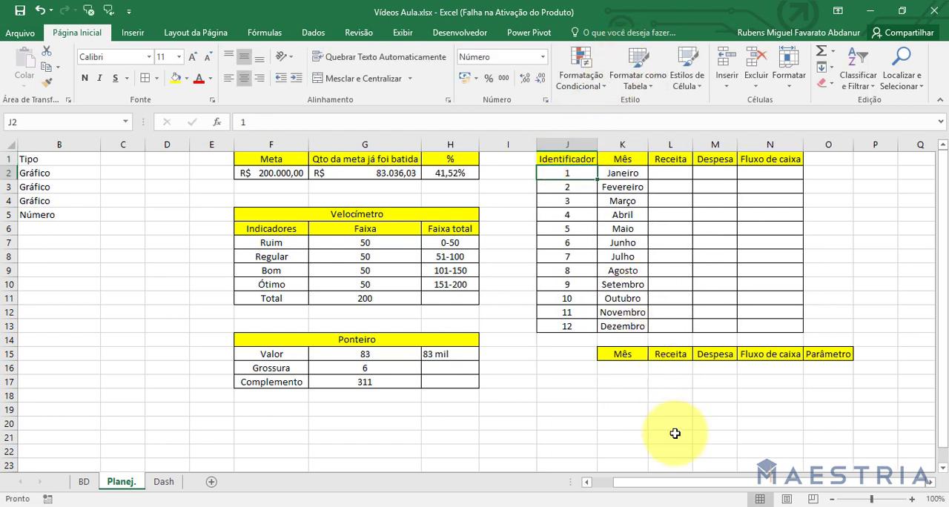
click(669, 434)
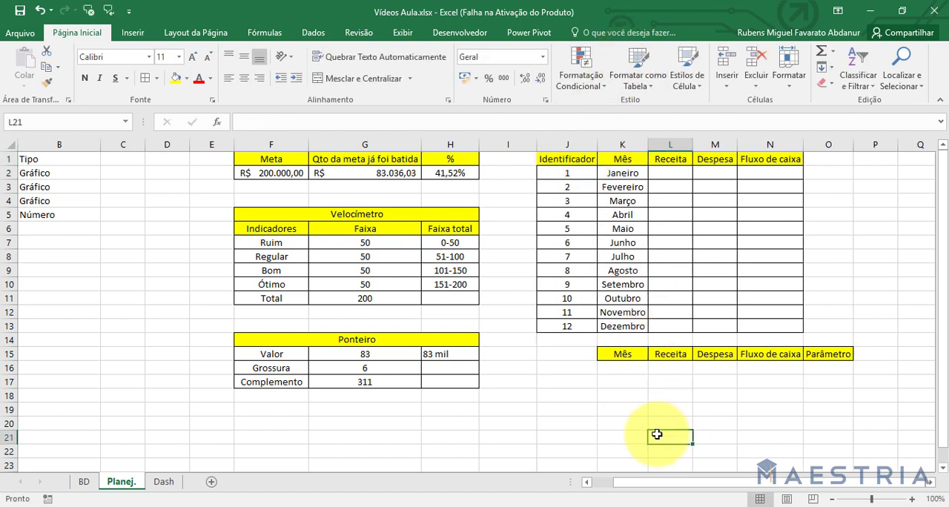
Start a SOMASES formula in L2 that sums BD column B, with BD column A equal to "Receita" as the first criterion.
click(670, 174)
text(=somases()
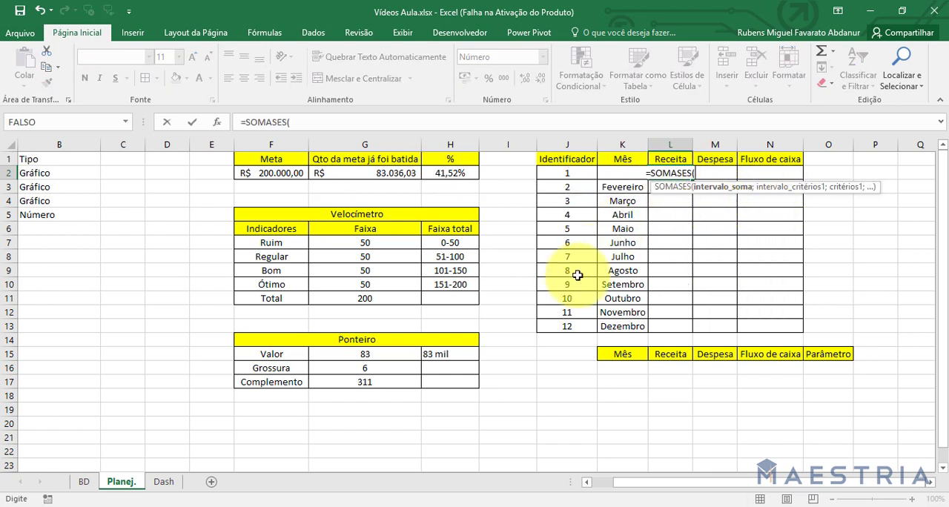
click(83, 482)
click(168, 145)
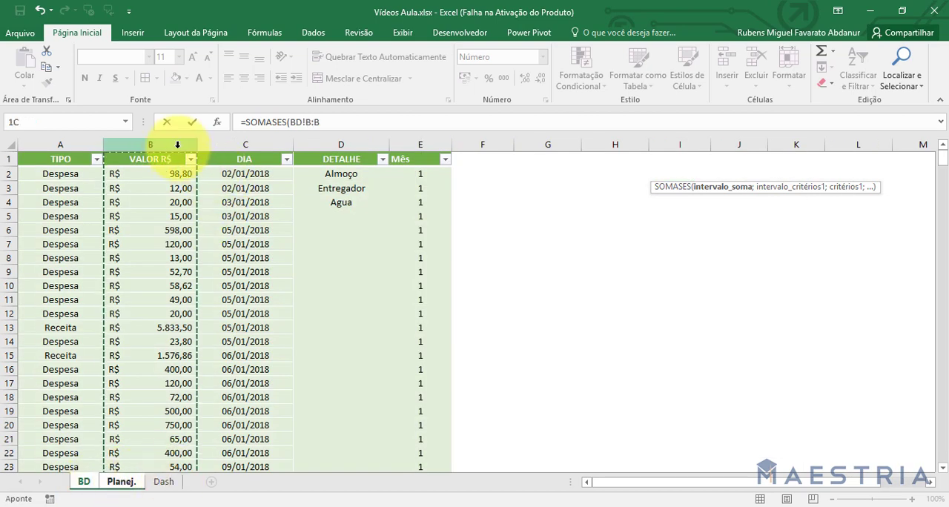
text(;)
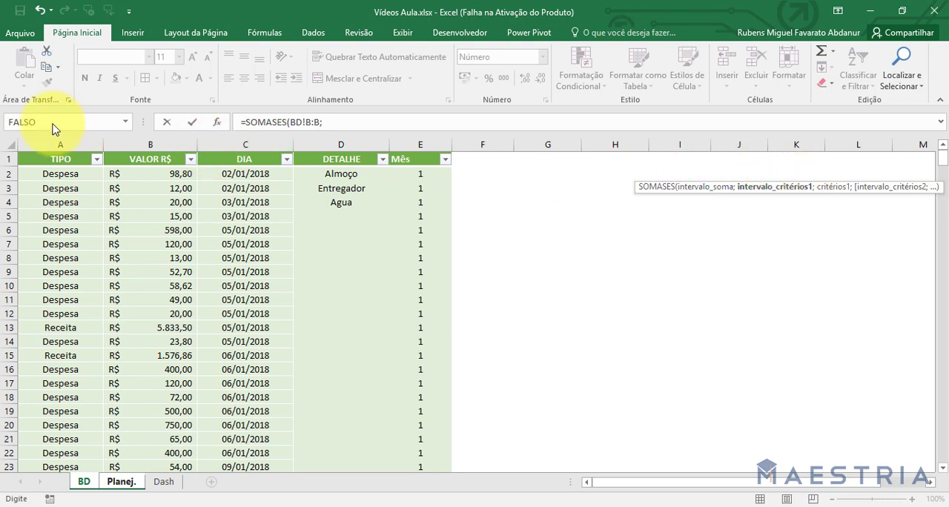
click(55, 138)
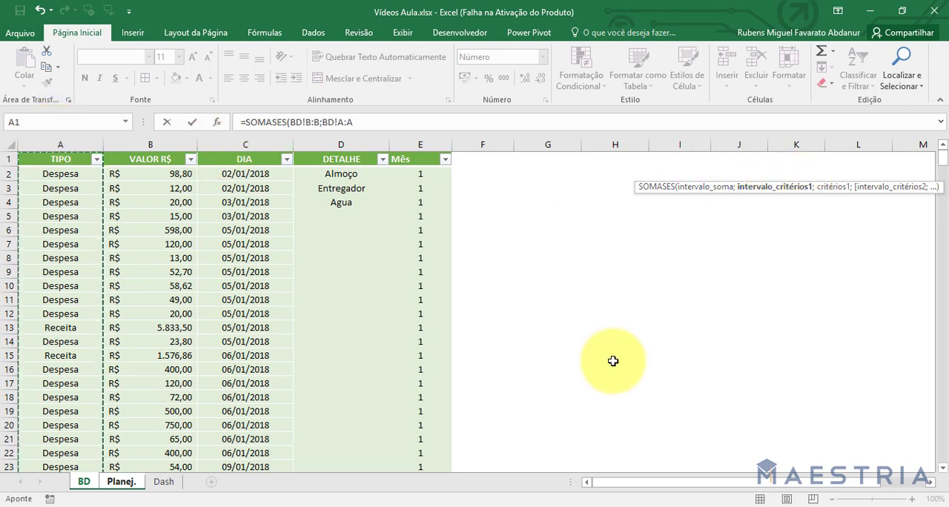
text(;"R)
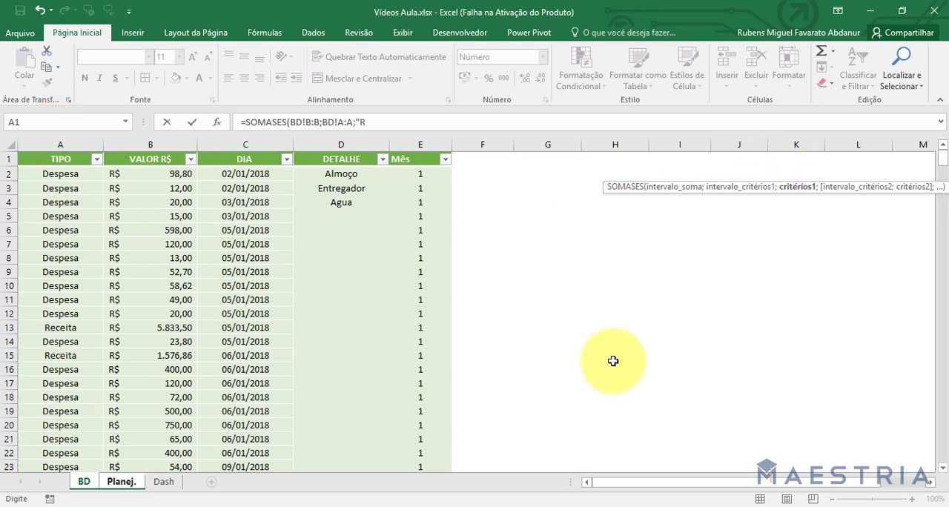
text(eceita";)
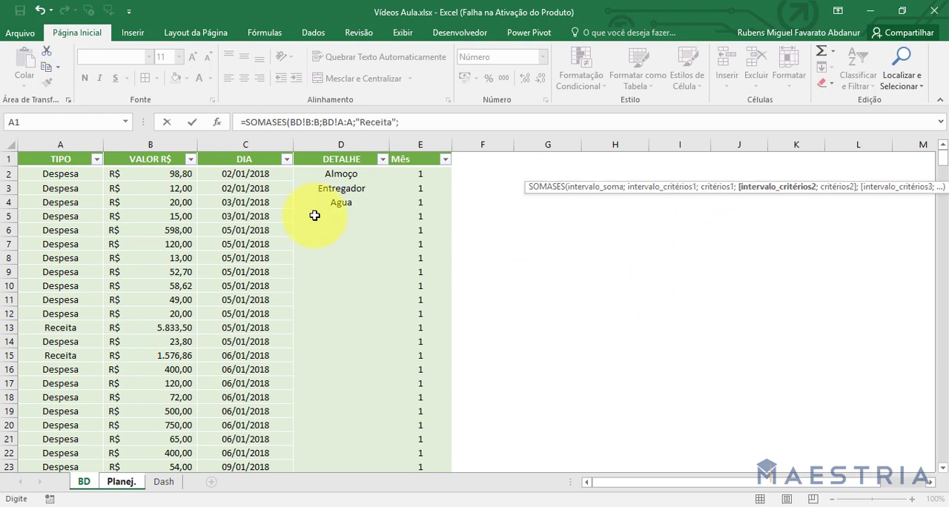
Add BD column E matching the month number in Planej. J2 as the second criterion and enter the Receita formula.
click(420, 142)
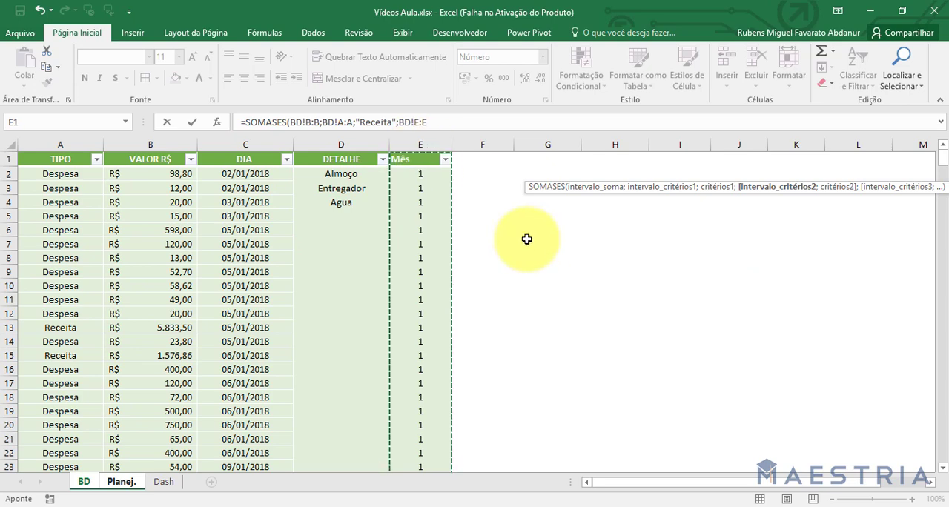
text(;)
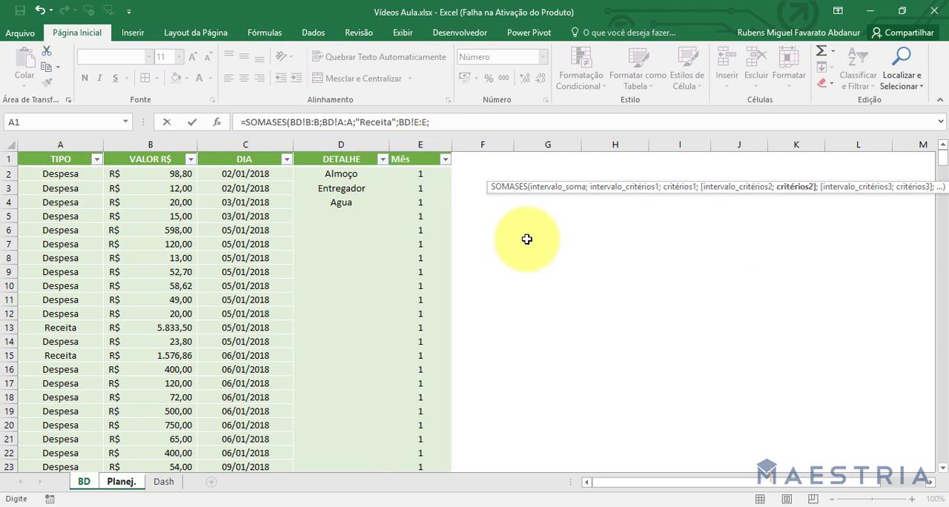
click(121, 481)
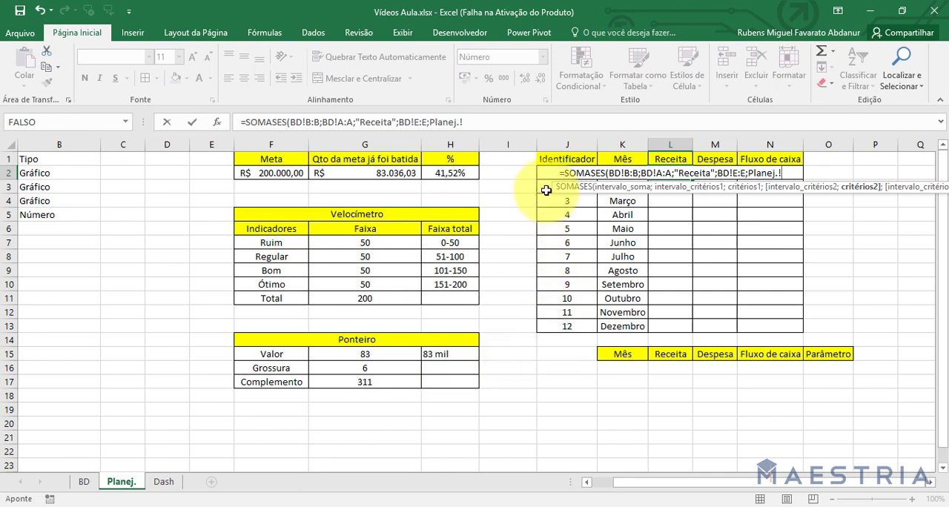
click(546, 191)
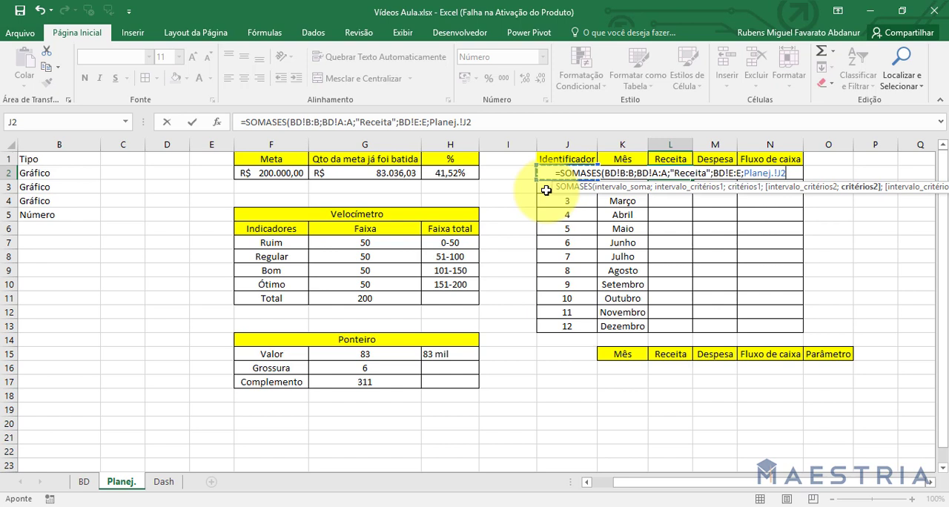
key(Return)
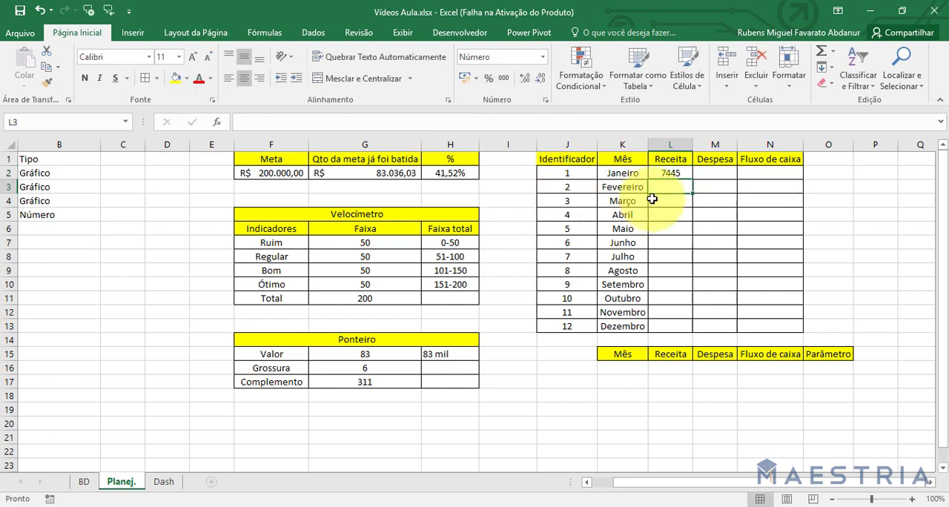
Fill the January Receita formula down to Dezembro in L2:L13 and apply the accounting currency format.
click(681, 173)
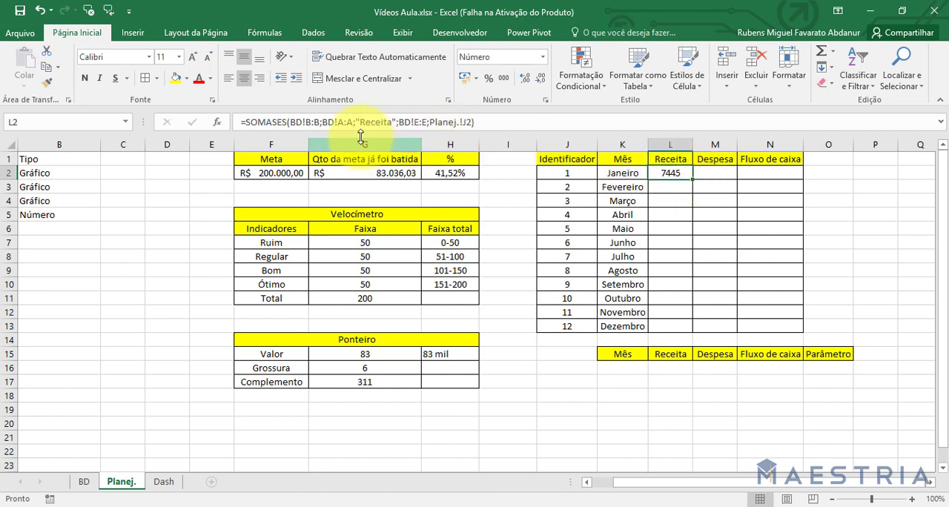
click(469, 123)
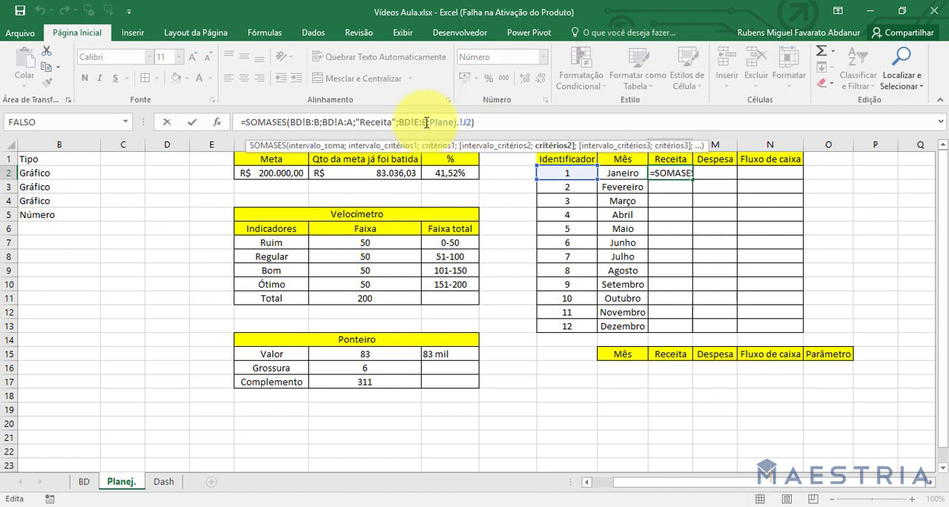
key(Return)
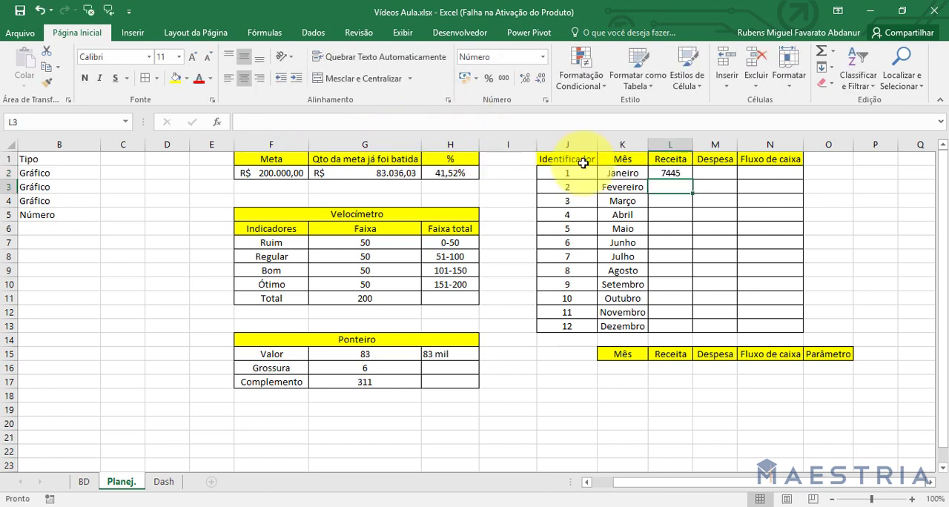
click(667, 170)
drag(692, 178, 681, 330)
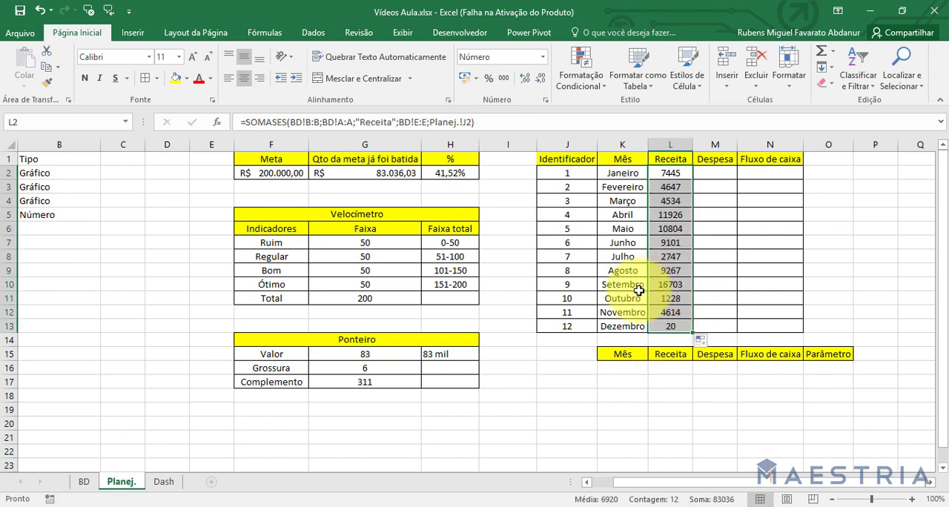
click(466, 81)
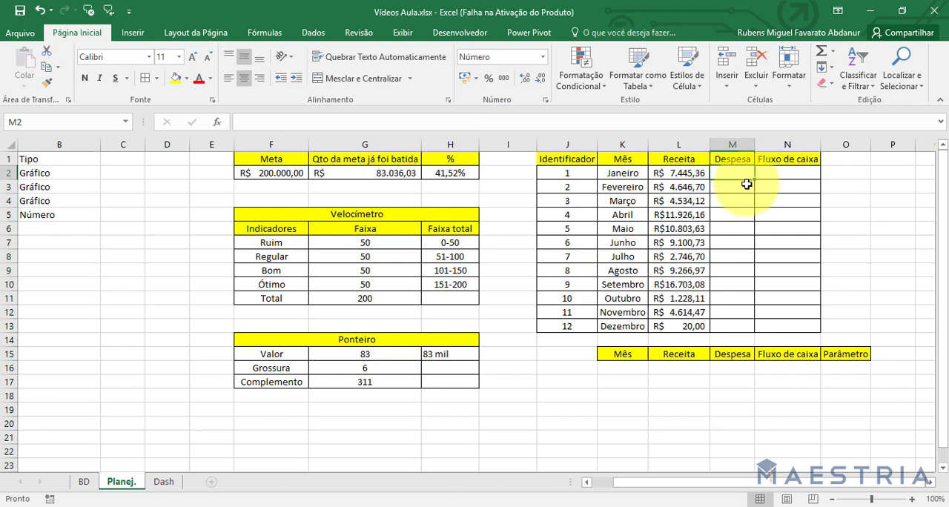
Start a SOMASES formula for January's Despesa in M2 with BD column B as the sum range.
double_click(675, 173)
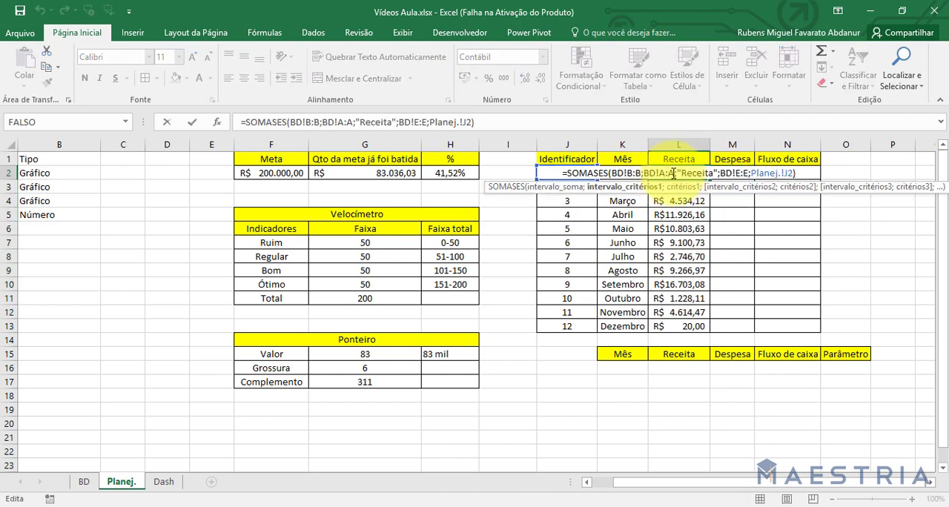
key(Return)
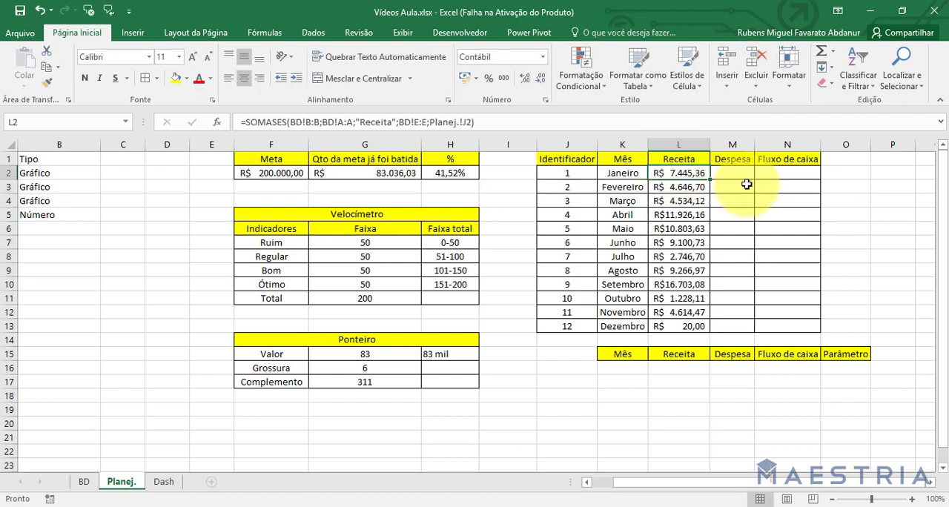
click(739, 171)
text(=somases()
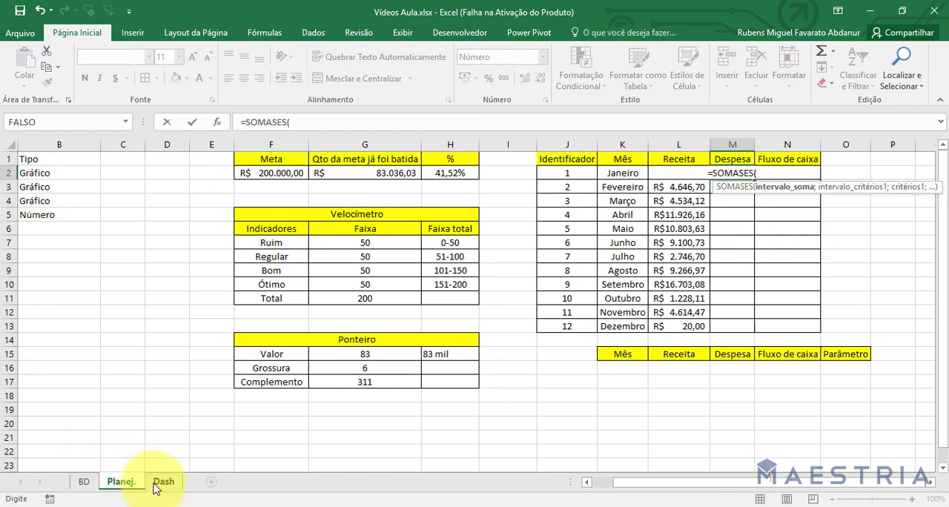
click(83, 482)
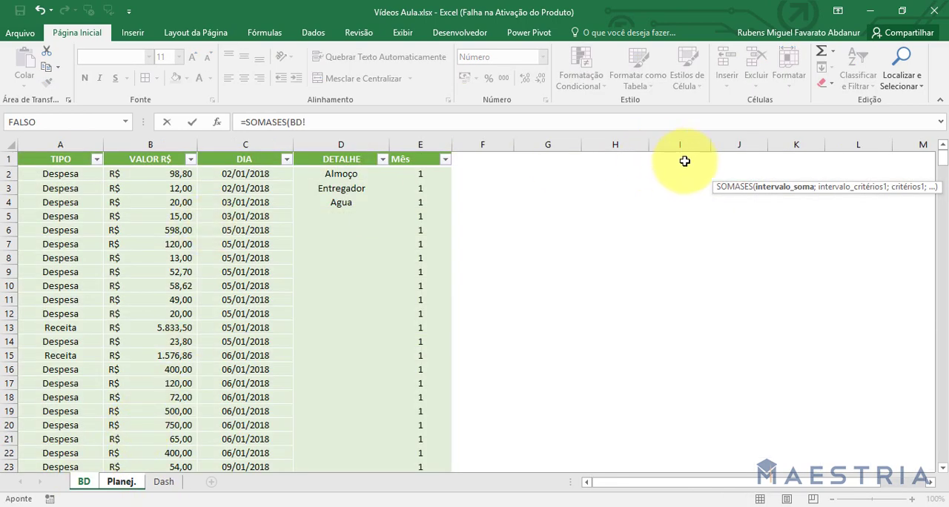
click(773, 185)
click(601, 64)
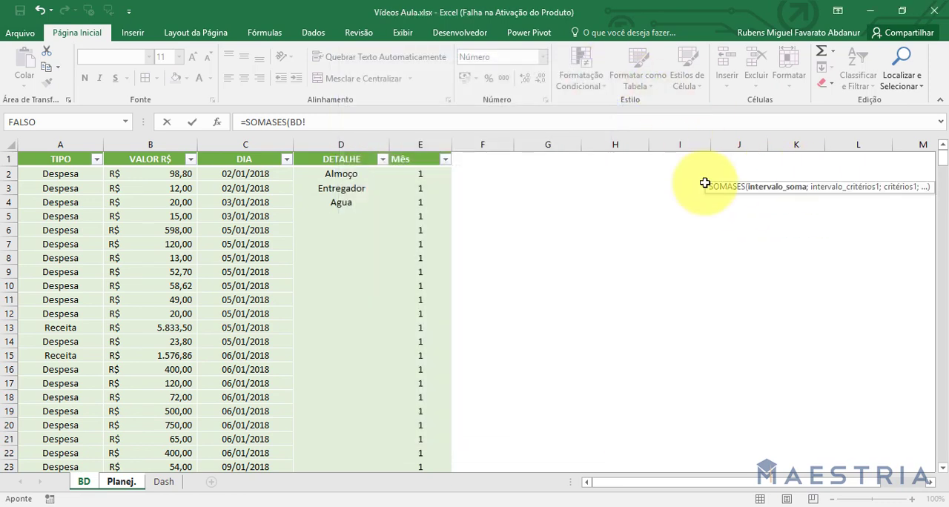
drag(814, 183, 608, 224)
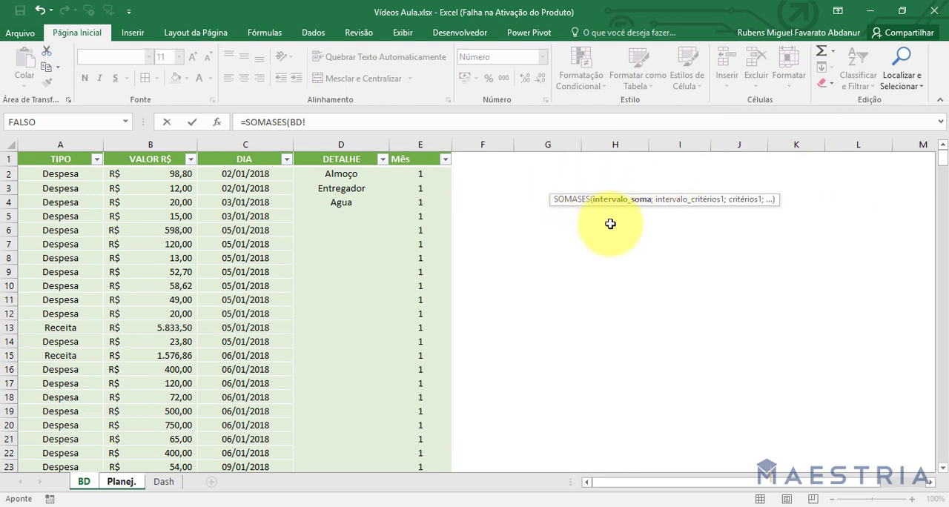
click(165, 152)
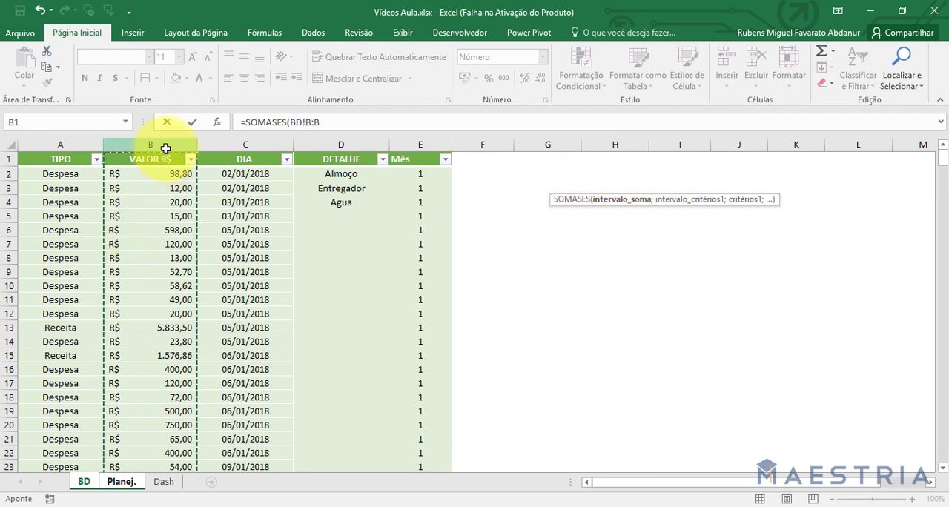
text(;)
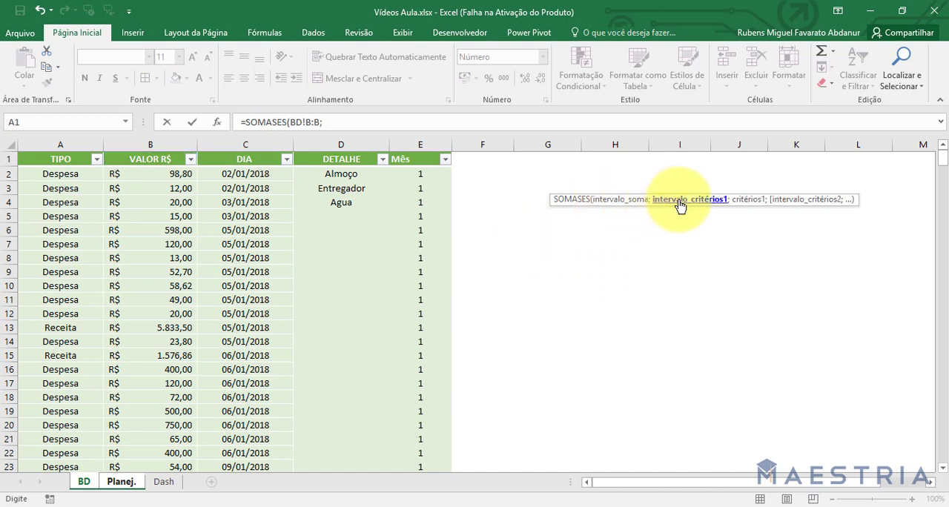
Set the Despesa formula's first criterion to BD column E matching the month number in Planej. J2.
click(409, 145)
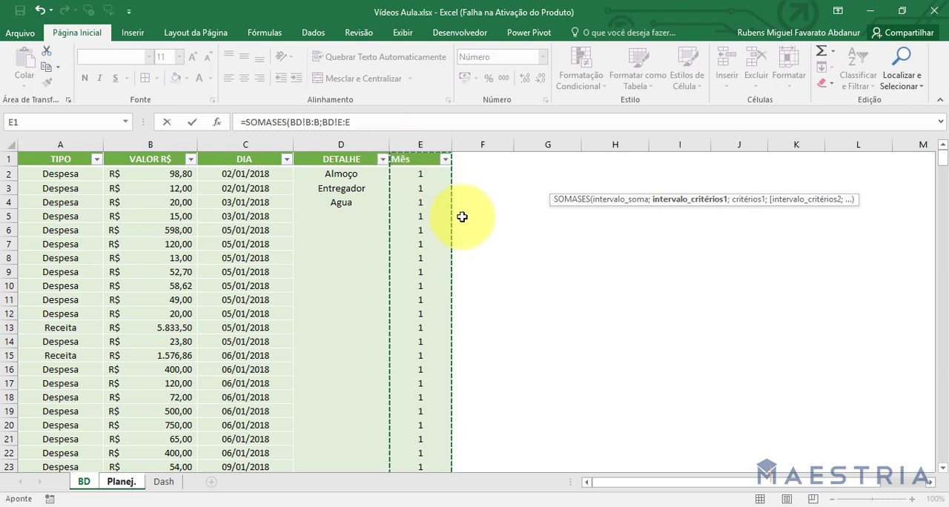
text(;)
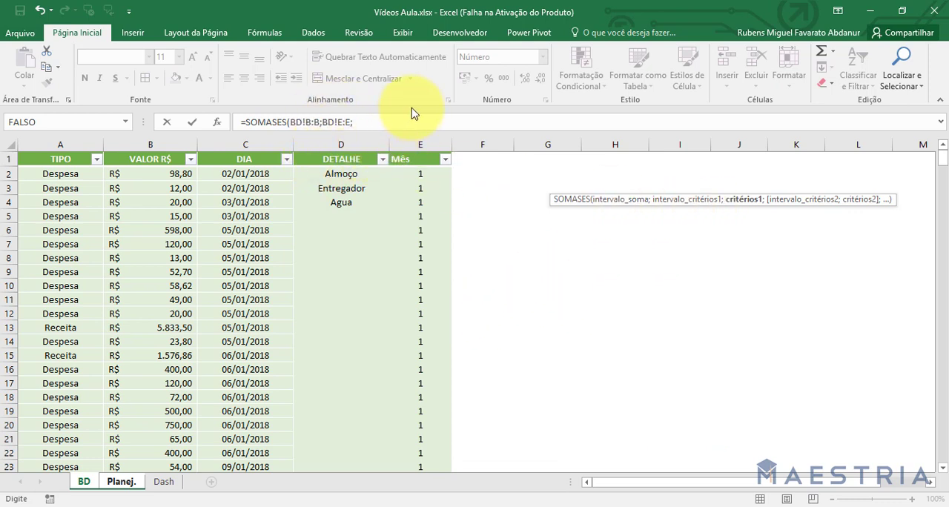
click(119, 481)
click(565, 173)
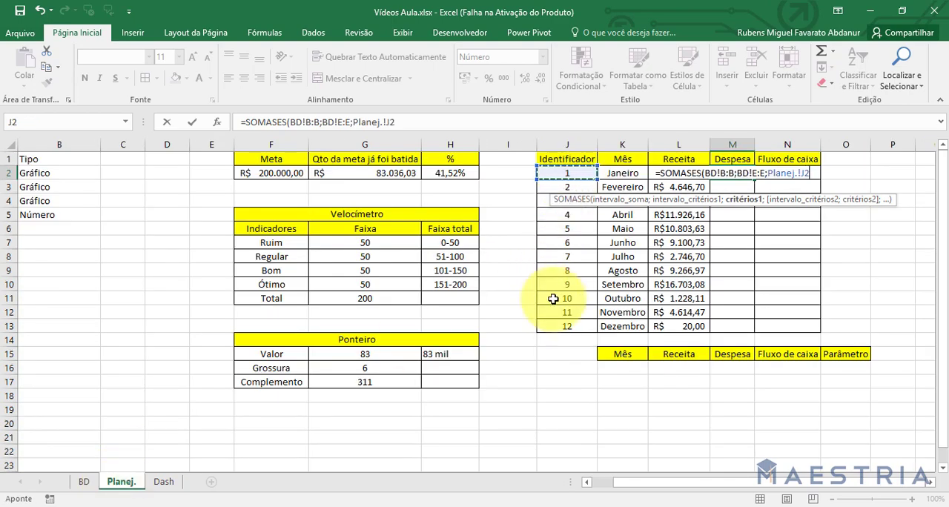
text(;)
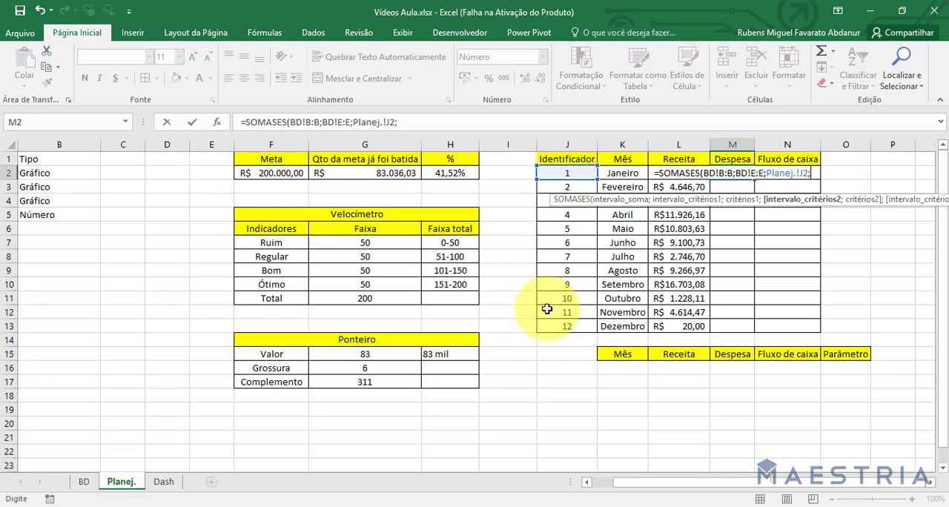
Add BD column A equal to "Despesa" as the second criterion and enter the formula.
click(87, 482)
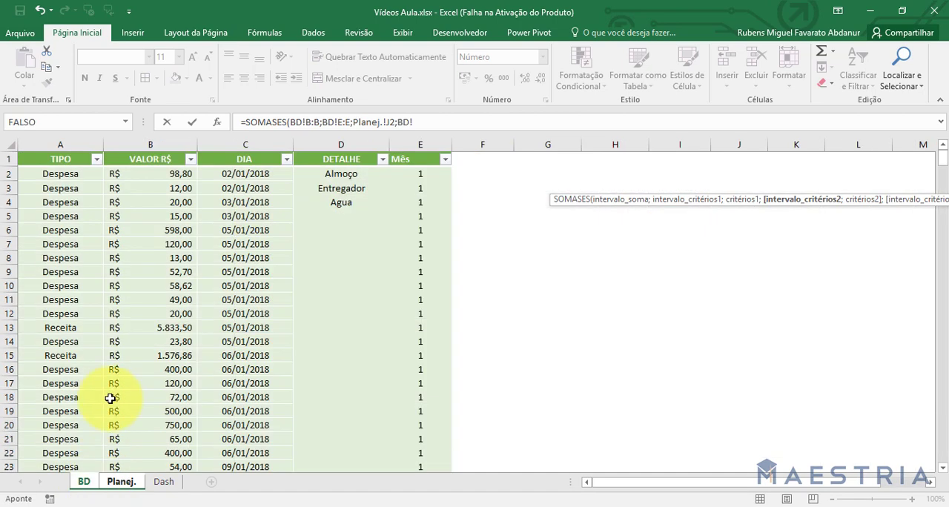
click(68, 146)
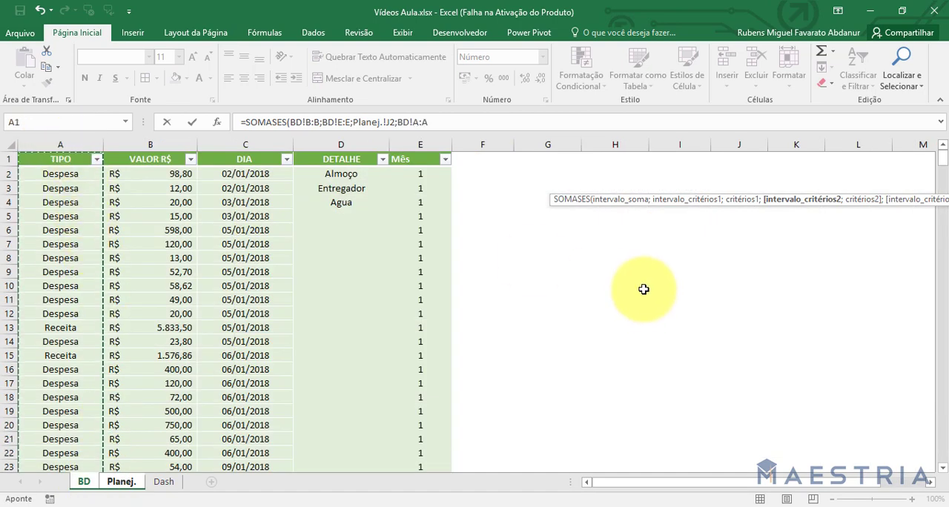
text(;"Despesa)
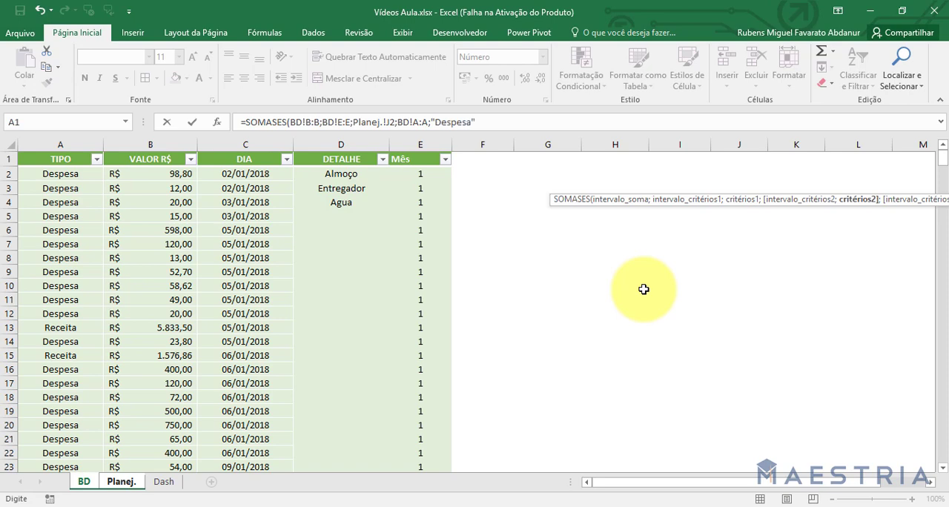
key(Return)
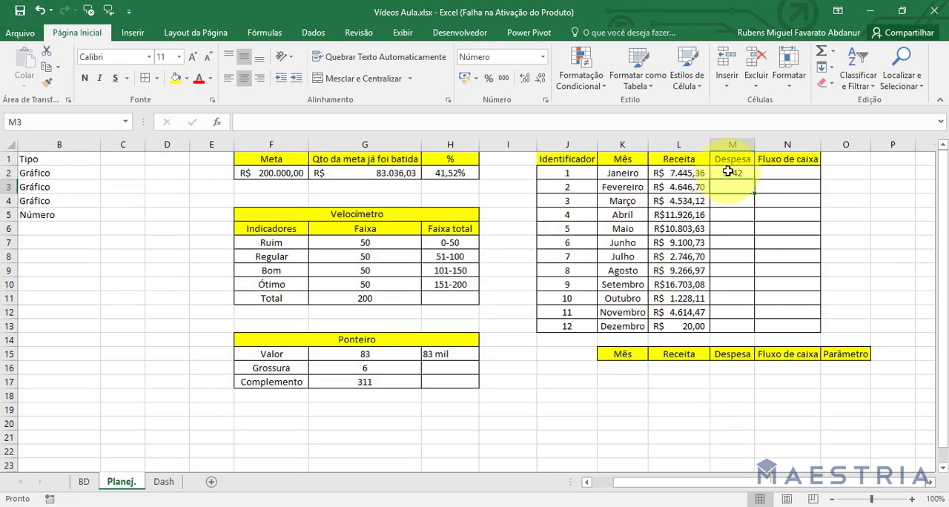
Fill the January Despesa formula down to Dezembro in M2:M13 and apply the accounting currency format.
double_click(750, 174)
key(Escape)
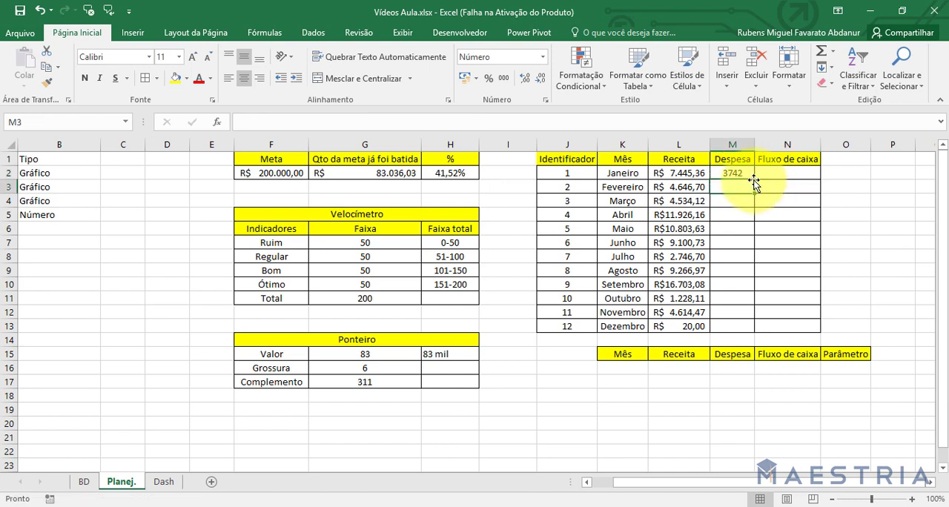
double_click(754, 180)
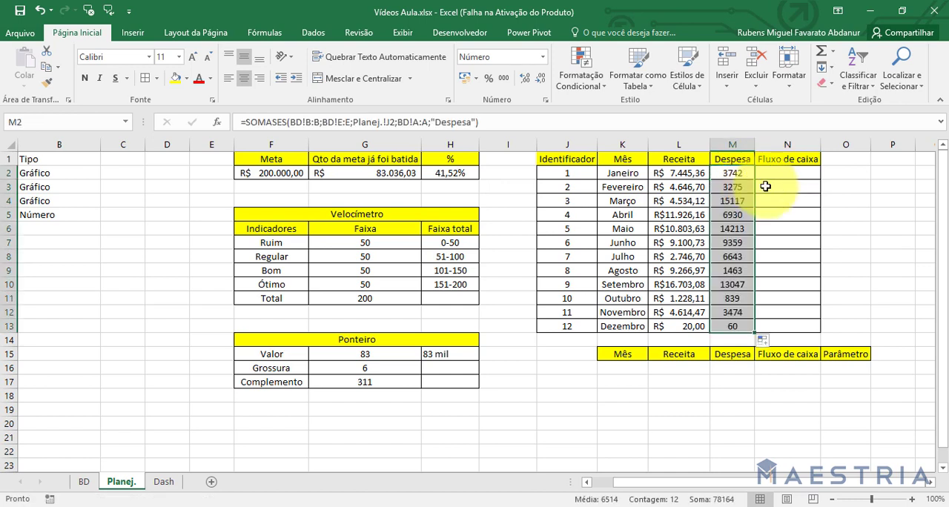
click(465, 77)
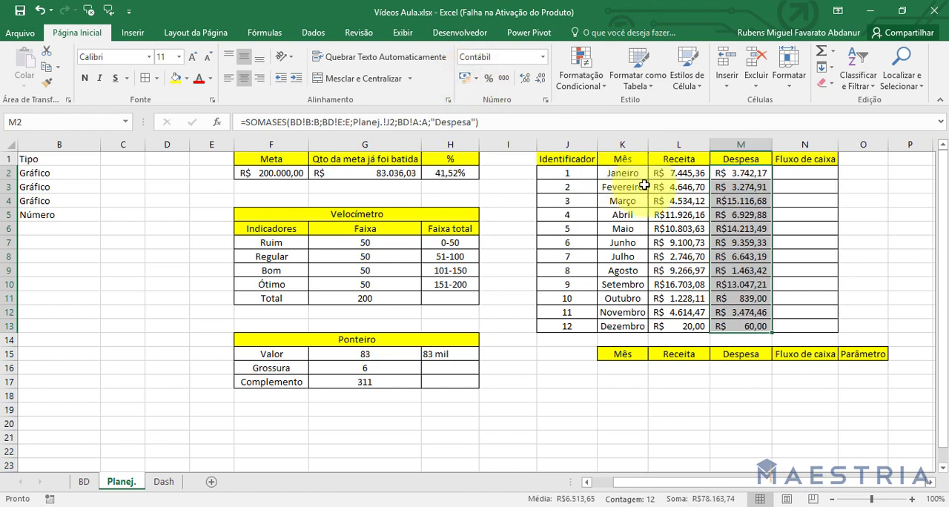
Calculate January's Fluxo de caixa in N2 as Receita minus Despesa with =L2-M2.
click(802, 174)
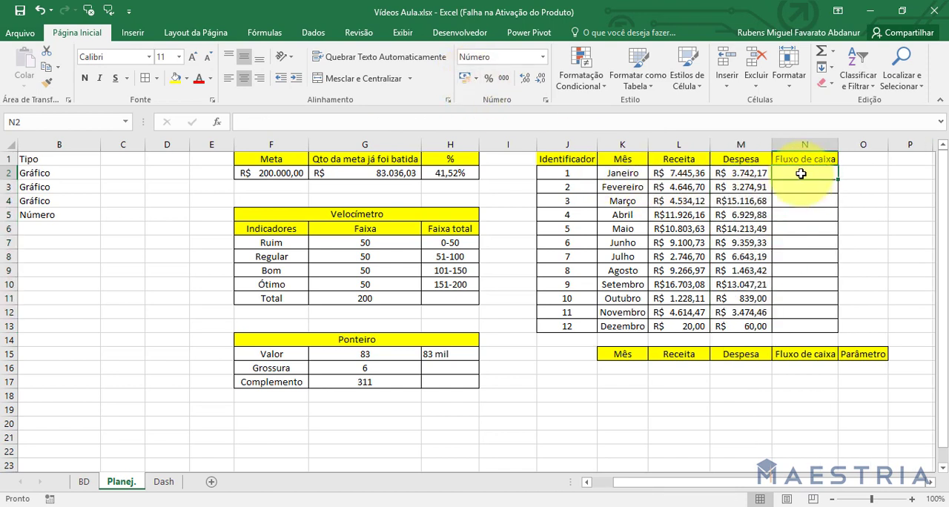
text(=)
click(680, 173)
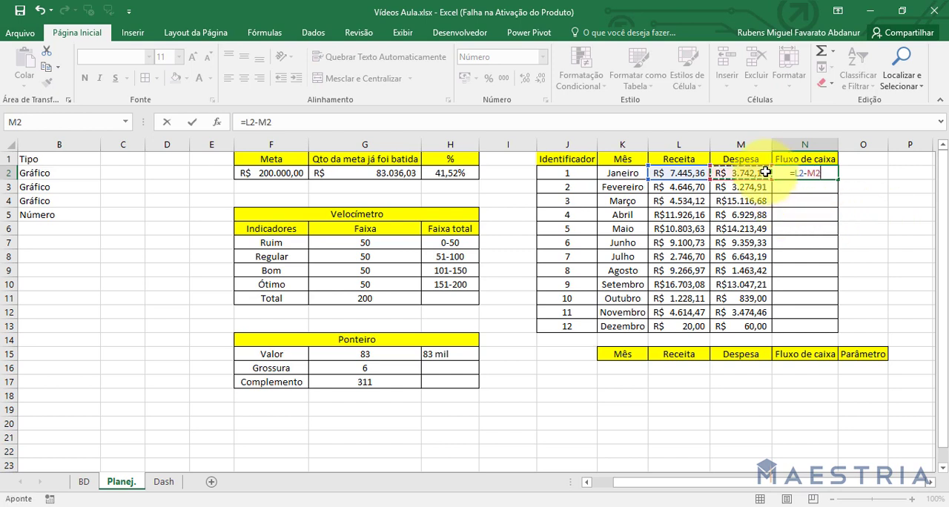
key(Return)
Fill the Fluxo de caixa formula down to Dezembro in N2:N13 and apply the accounting currency format.
click(830, 176)
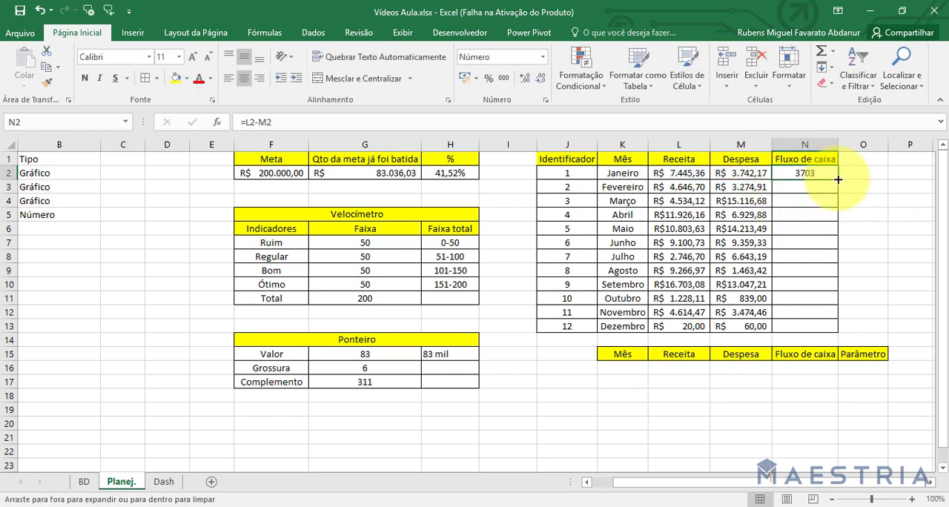
double_click(838, 179)
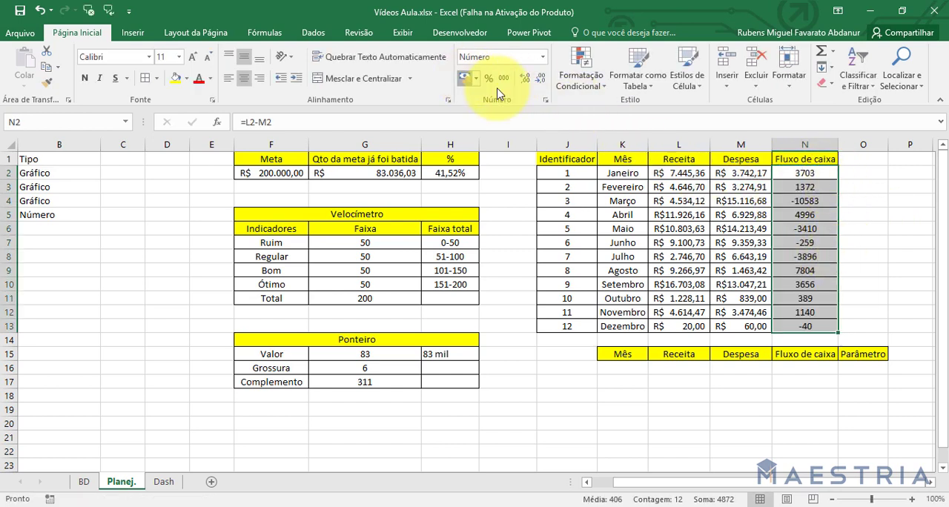
click(465, 77)
click(894, 226)
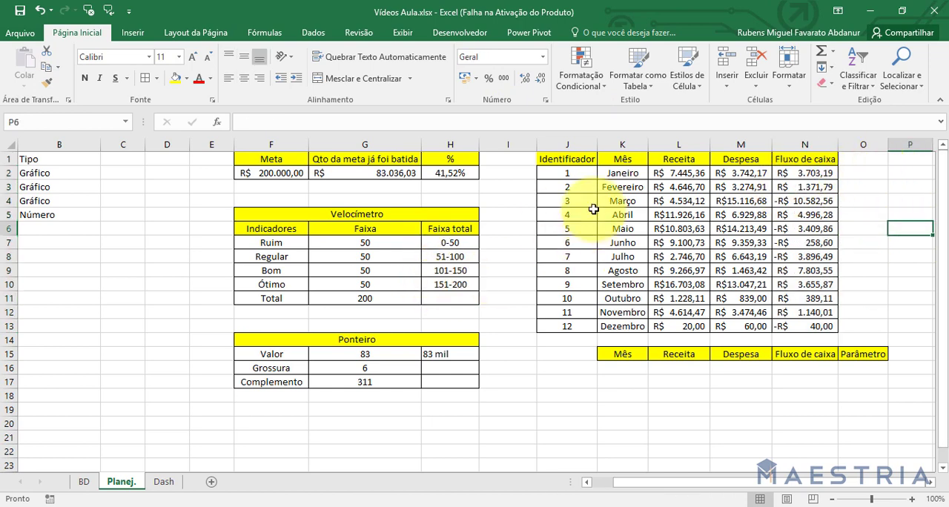
Save the workbook.
click(16, 11)
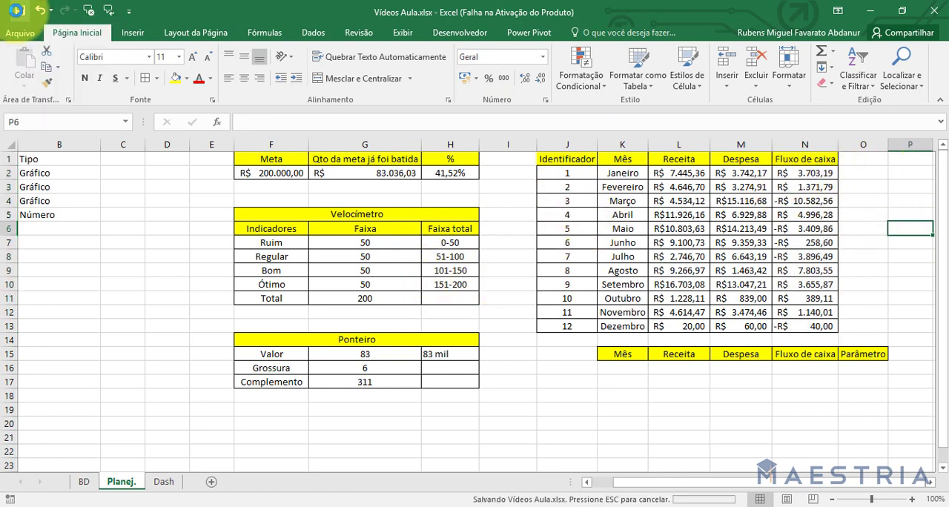
click(477, 301)
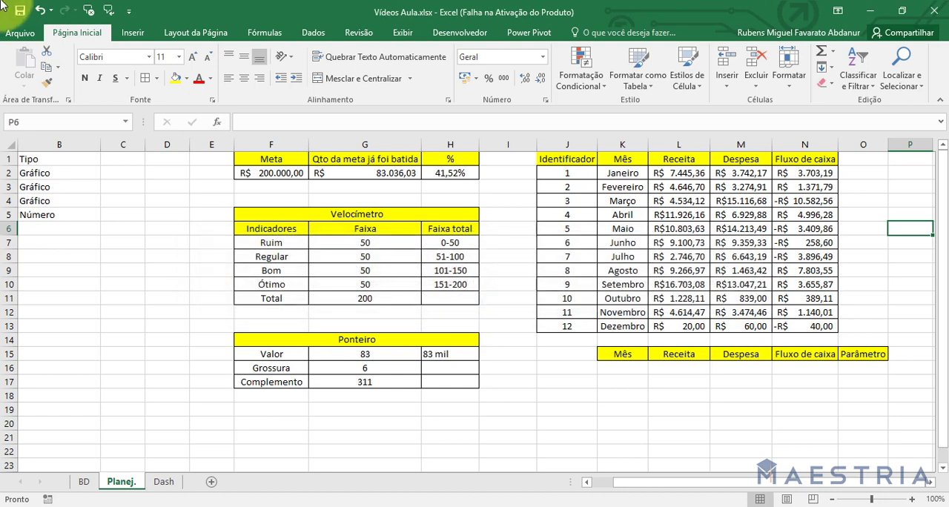
click(519, 313)
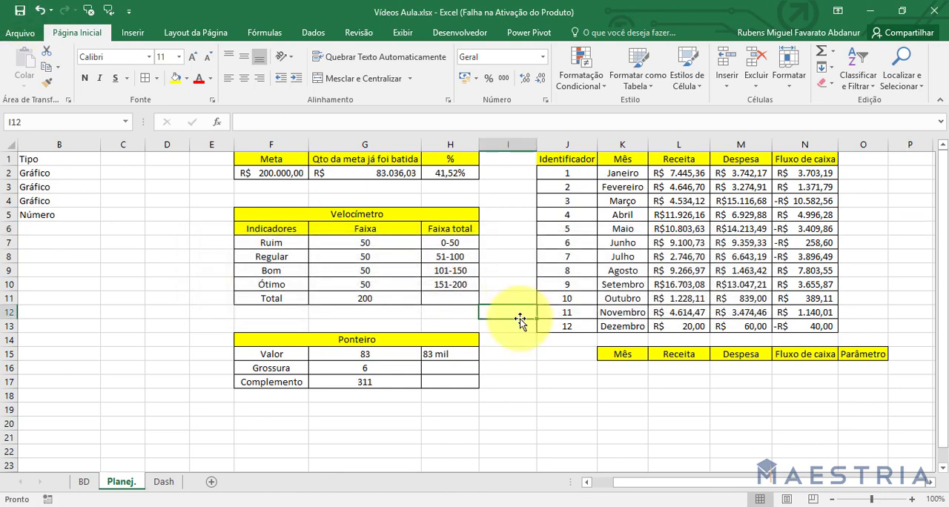
click(618, 369)
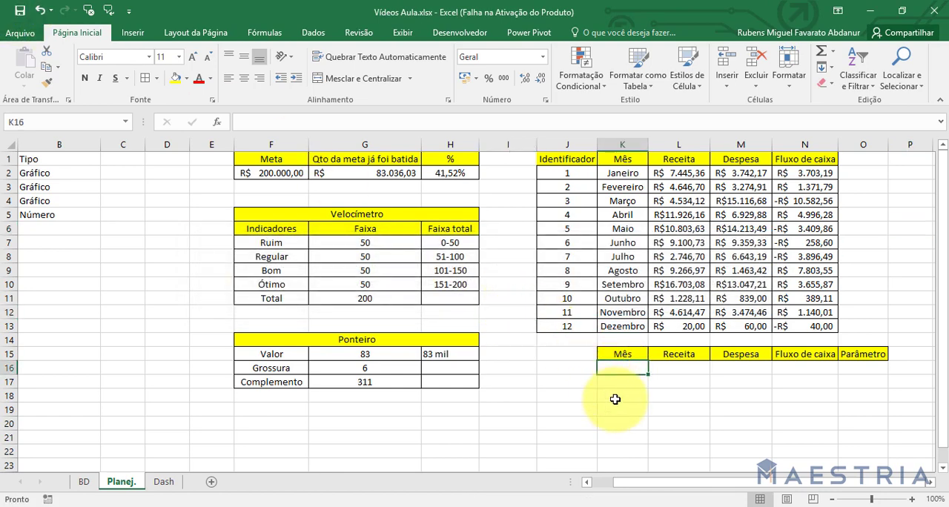
Open the control formatting of the Dash sheet's drop-down and set its input range to the month names in Planej.!$K$2:$K$13.
click(164, 482)
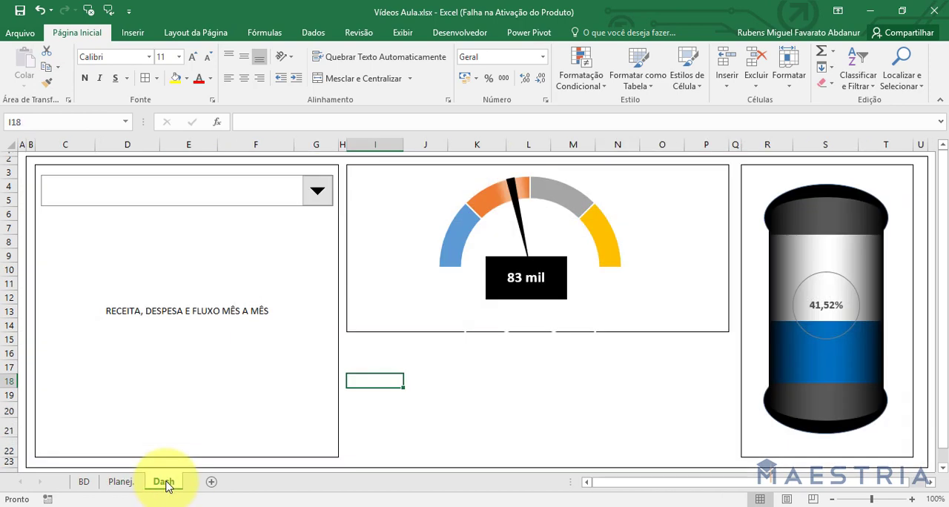
right_click(222, 184)
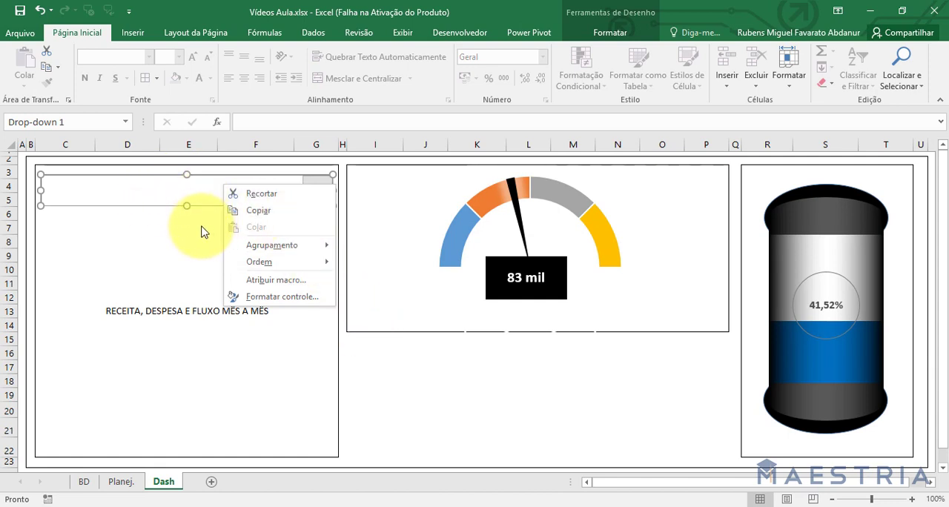
click(268, 297)
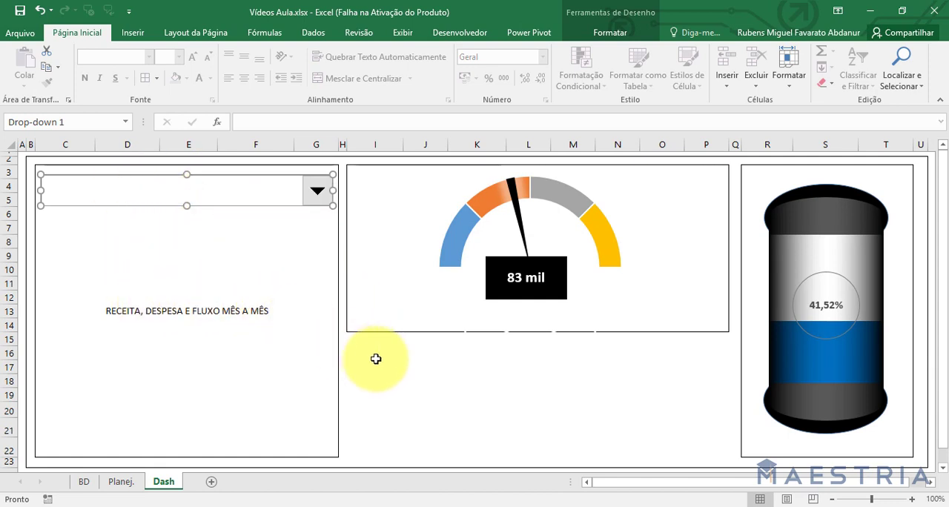
click(546, 112)
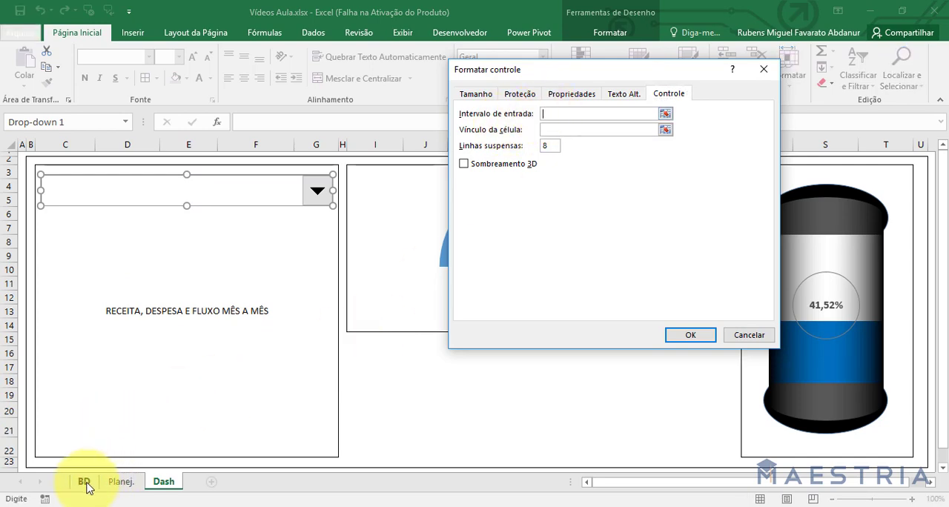
click(120, 481)
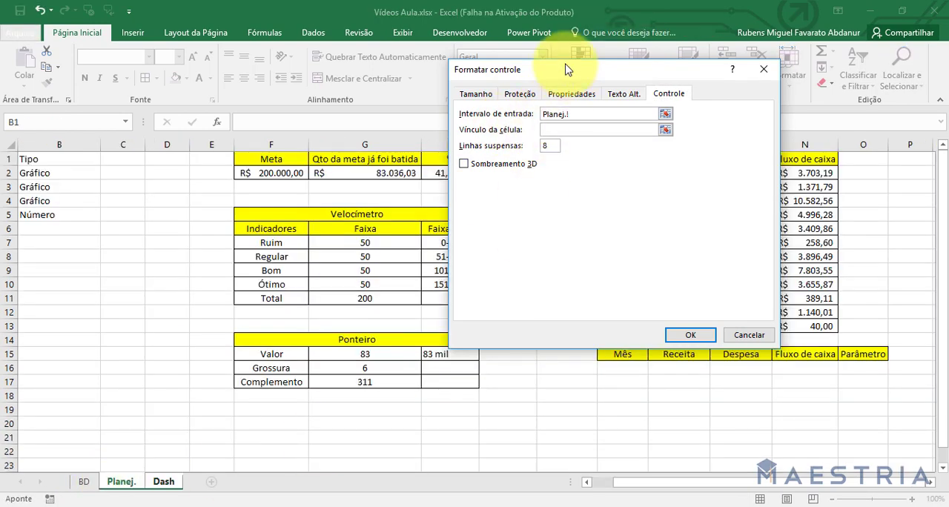
drag(566, 69, 330, 81)
drag(622, 173, 622, 326)
Link the drop-down to the Parâmetro cell Planej.!$O$16, set its drop-down lines to 12 and apply the settings.
click(366, 144)
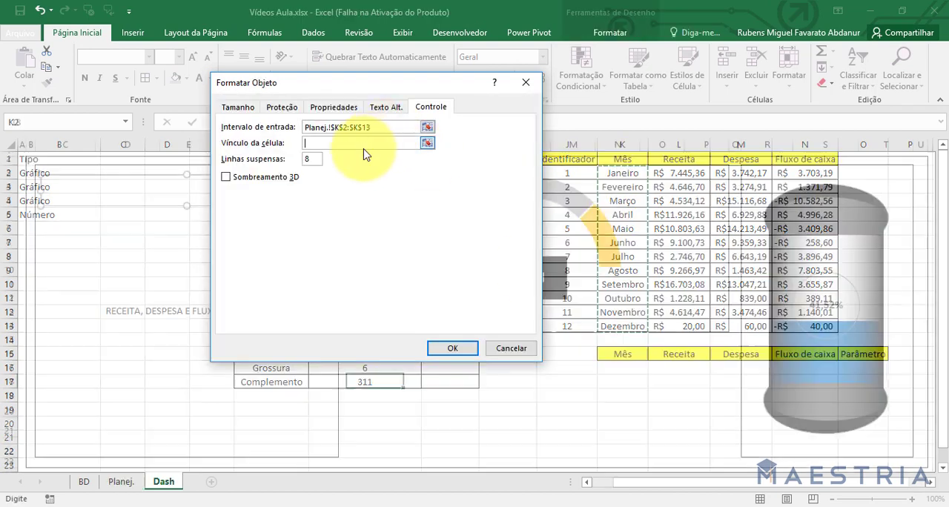
click(121, 482)
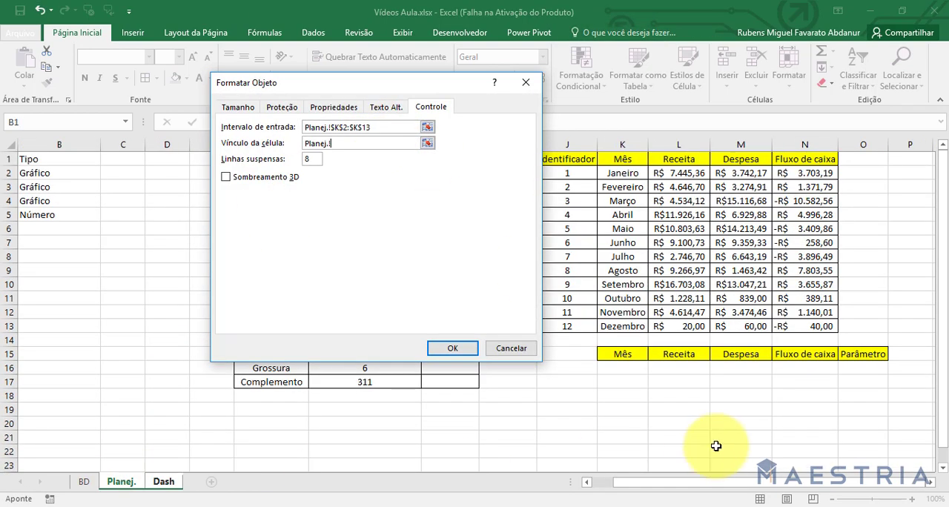
click(864, 368)
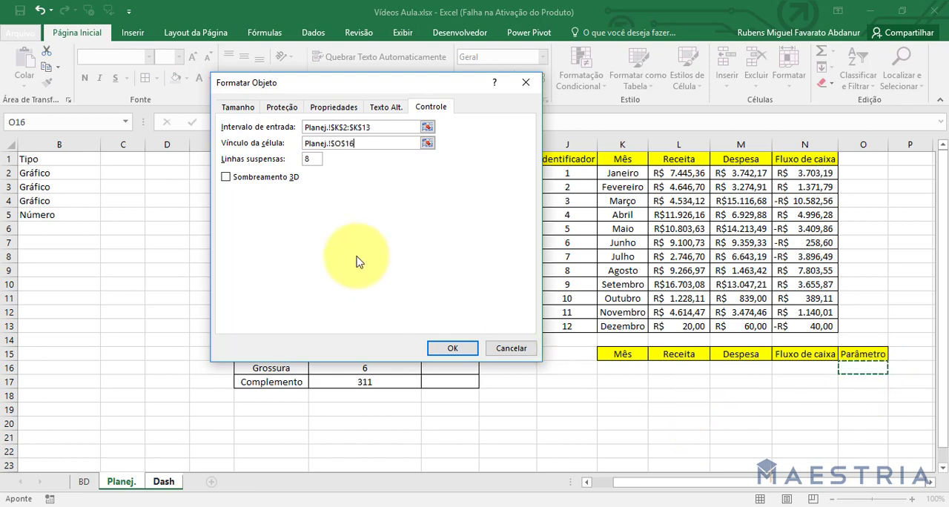
click(312, 158)
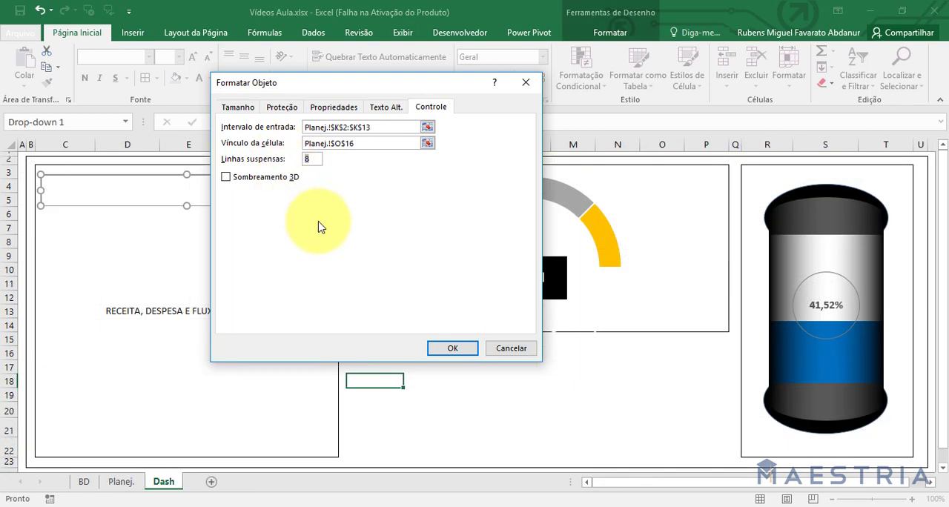
click(449, 349)
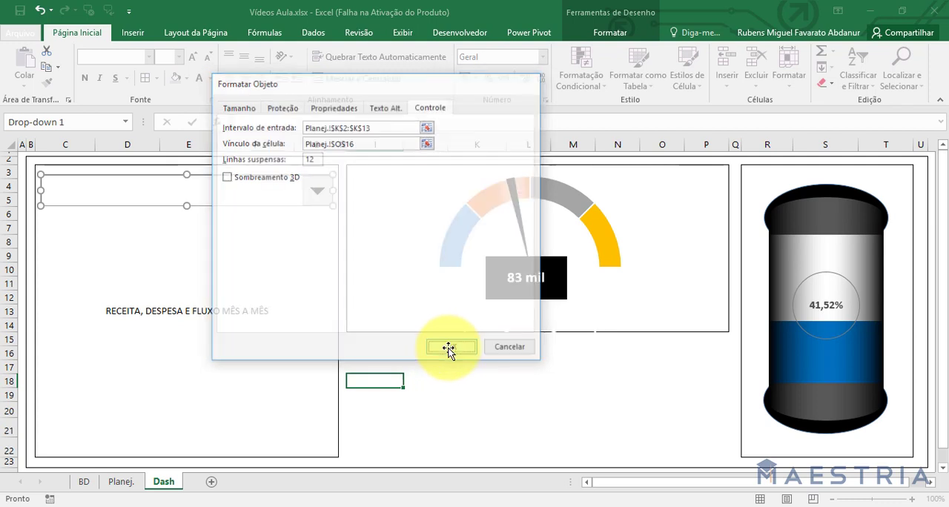
Try Julho and Maio in the Dash month drop-down, and make the caption in C3 bold.
click(317, 192)
click(244, 267)
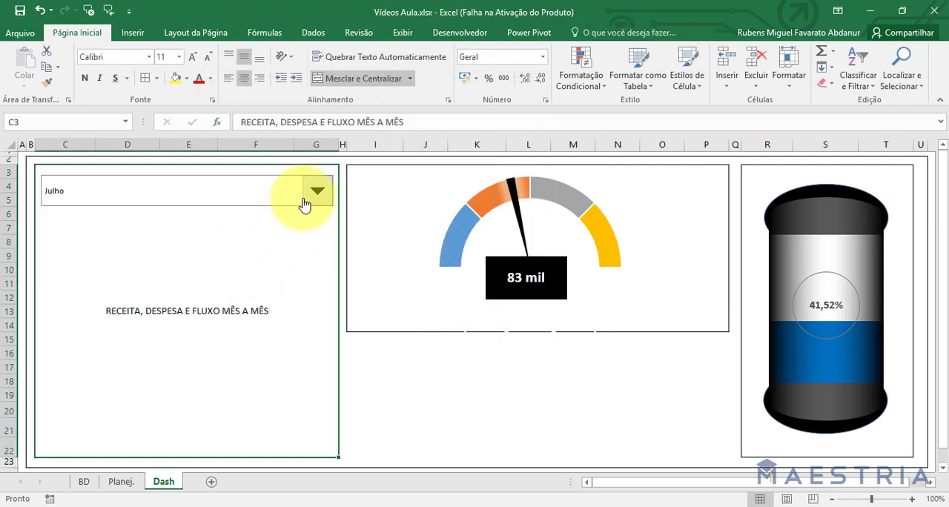
click(314, 189)
click(273, 249)
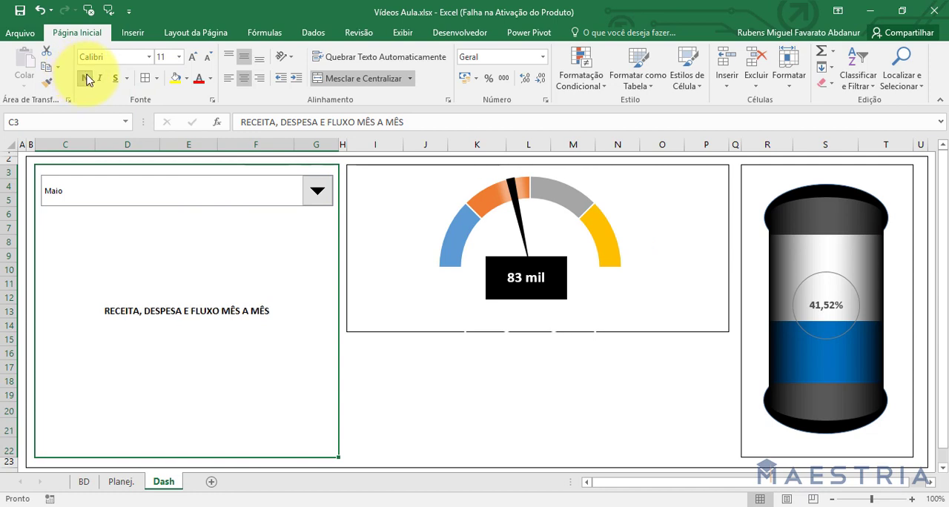
Choose Agosto in the month drop-down and check the linked Parâmetro cell O16 on the Planej. sheet.
click(318, 190)
click(219, 195)
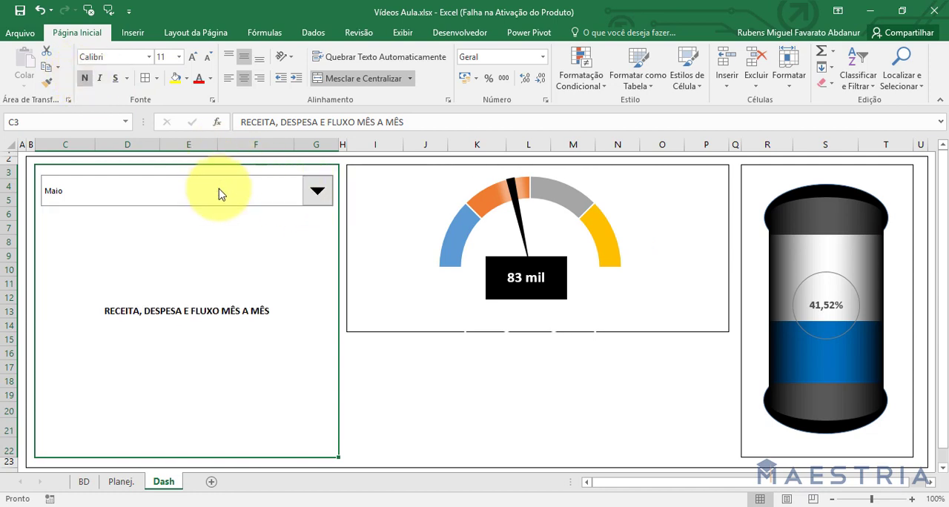
click(318, 191)
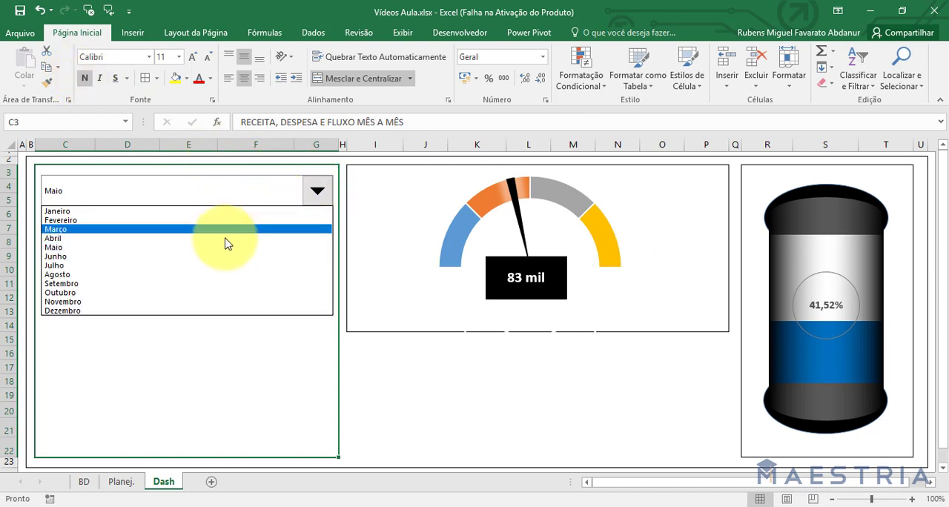
click(211, 274)
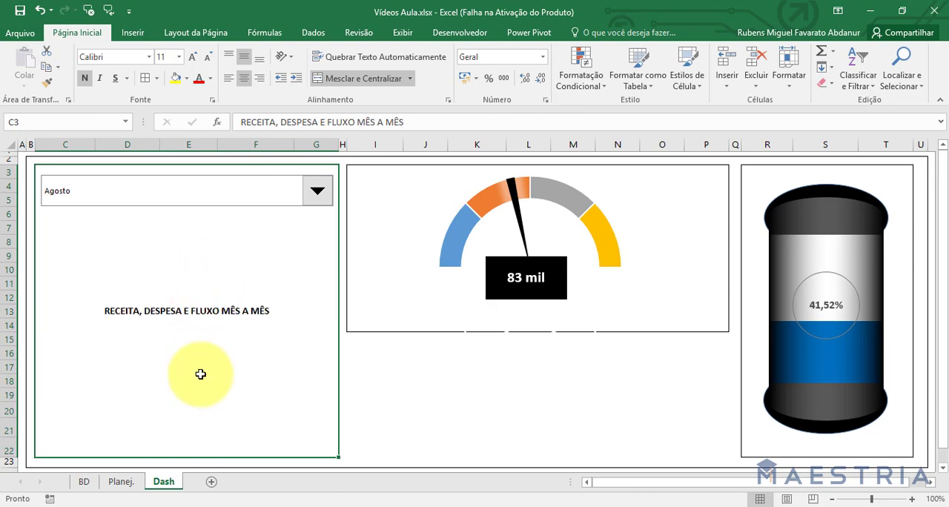
click(119, 482)
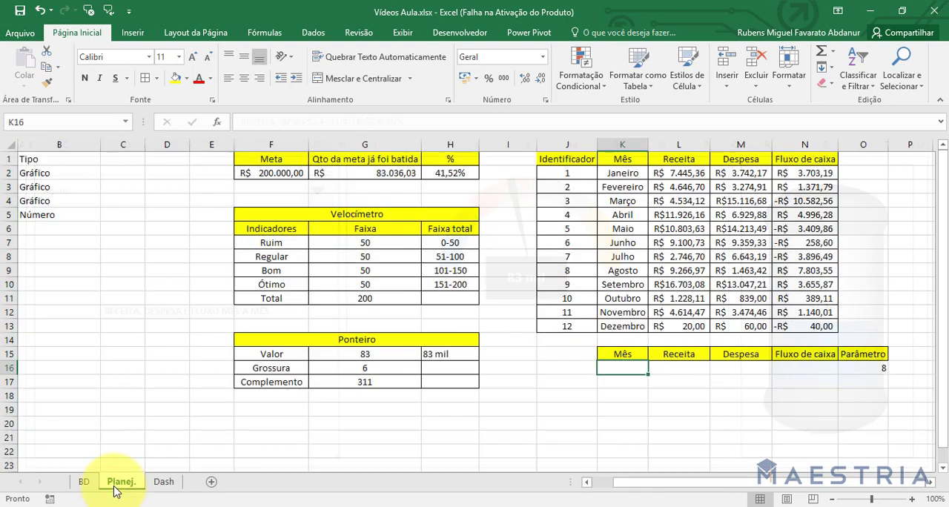
click(875, 366)
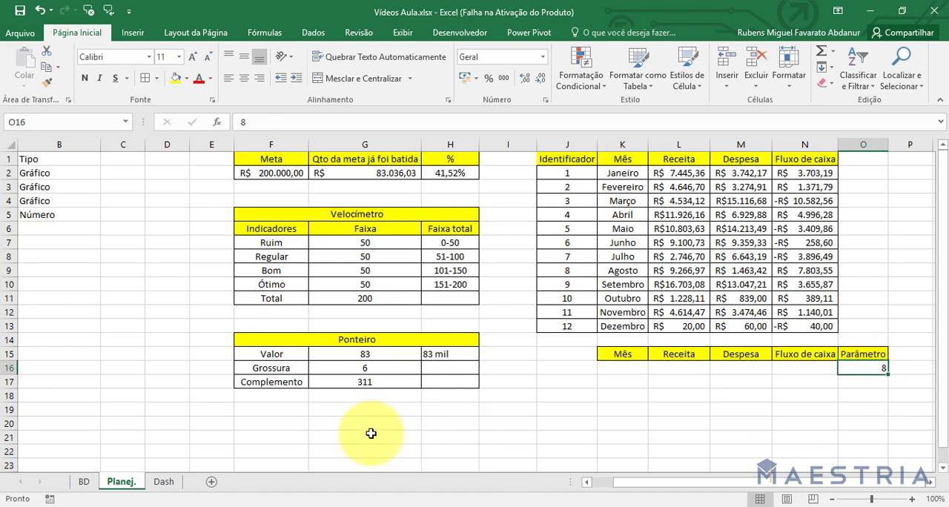
Choose Dezembro in the Dash month drop-down and return to Planej. to check the Parâmetro cell.
click(164, 482)
click(318, 193)
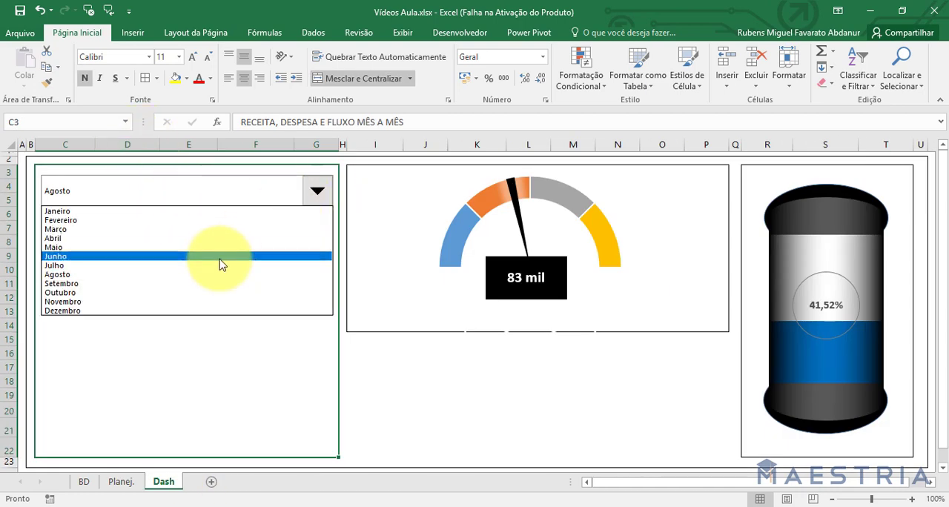
click(226, 310)
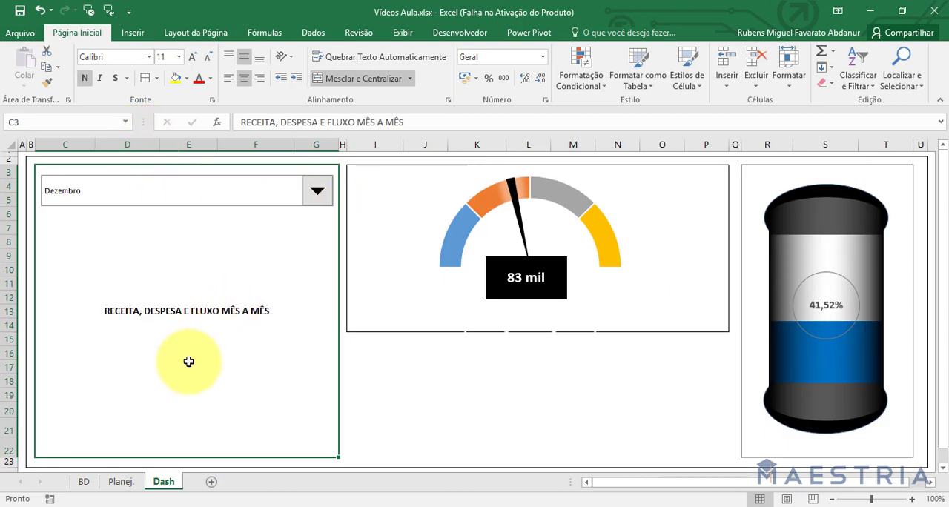
click(125, 482)
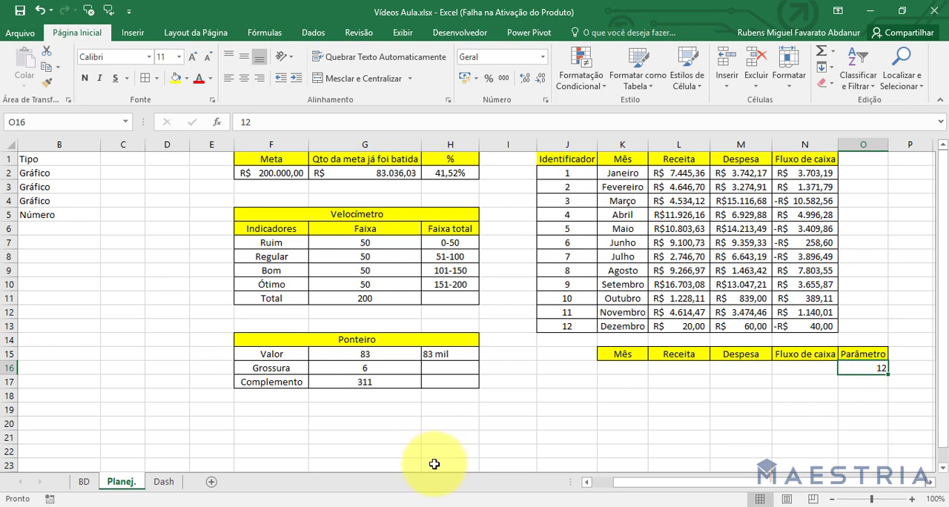
click(637, 371)
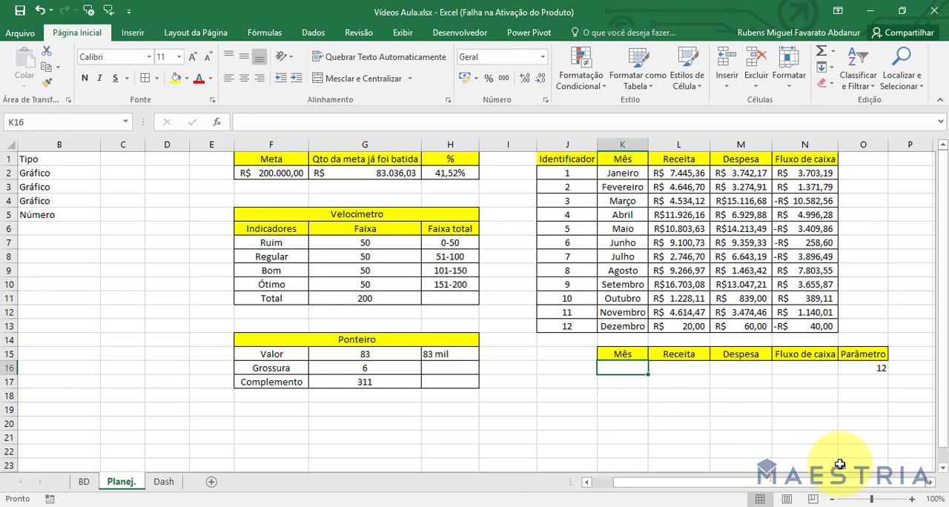
text(=)
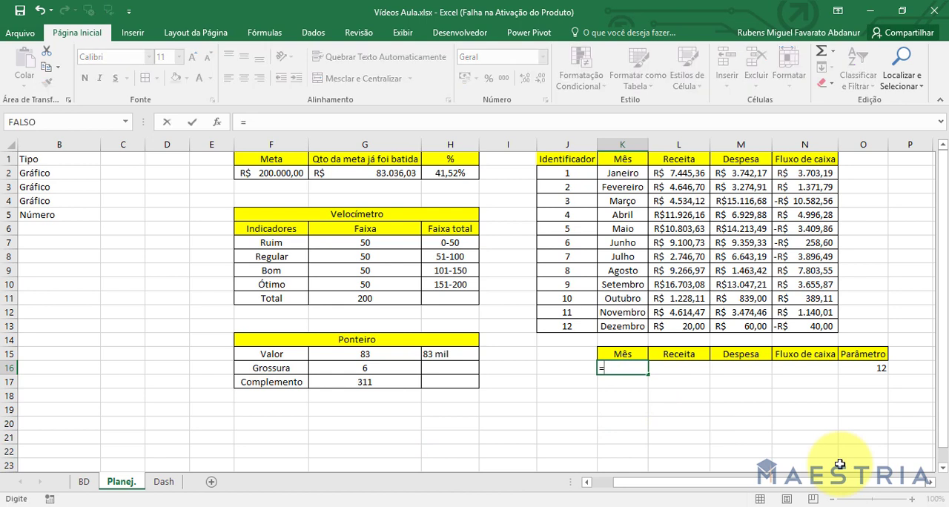
key(Escape)
Start a DESLOC formula in K17 with J3 as the reference cell.
key(Down)
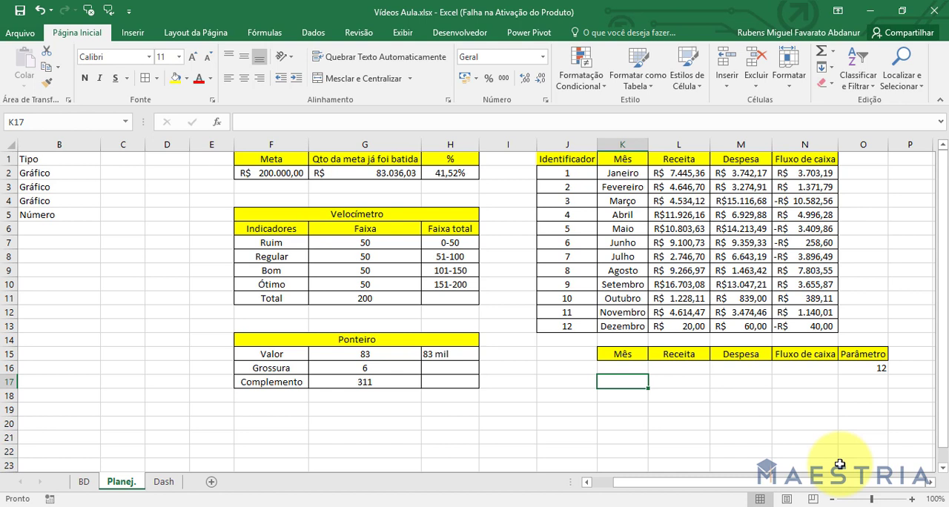
text(=desloc)
key(Tab)
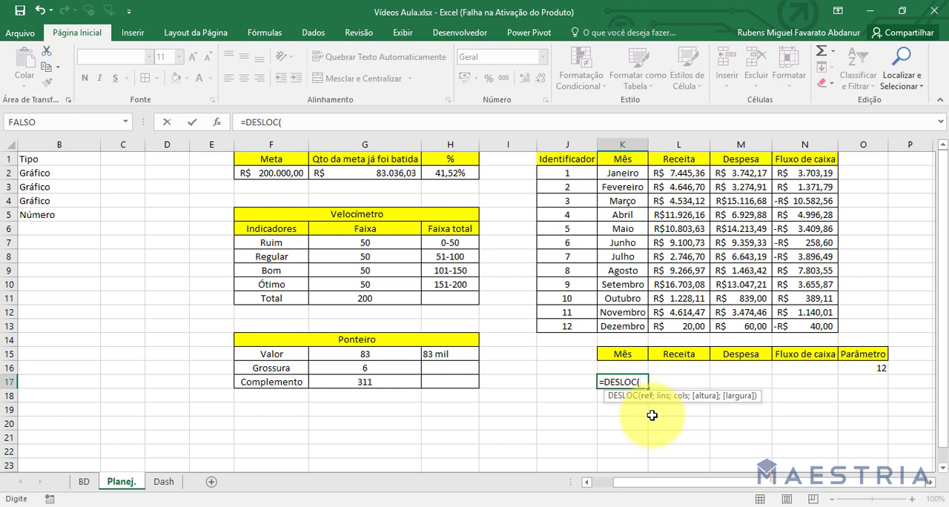
click(575, 188)
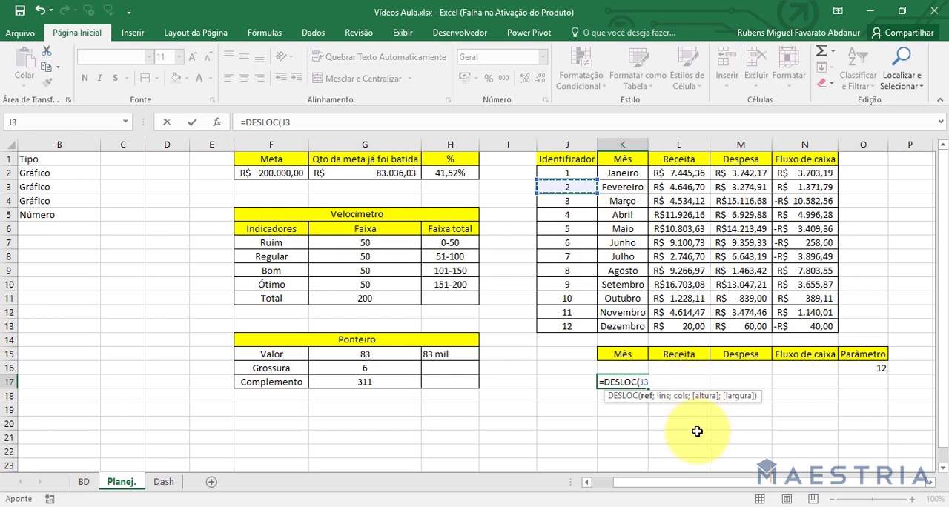
text(;2;1)
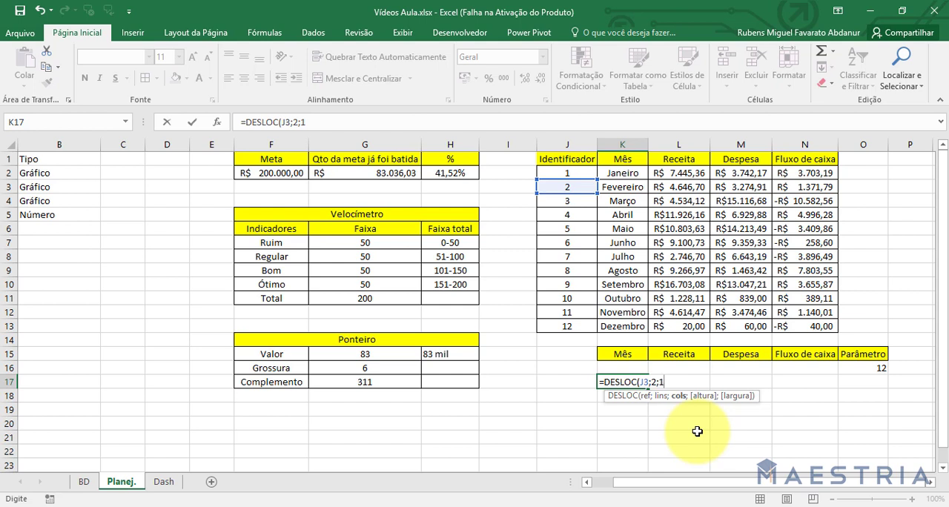
Complete the K17 formula as =DESLOC(J3;2;1) and trace its offset from J3 two rows down and one column across.
text())
key(Return)
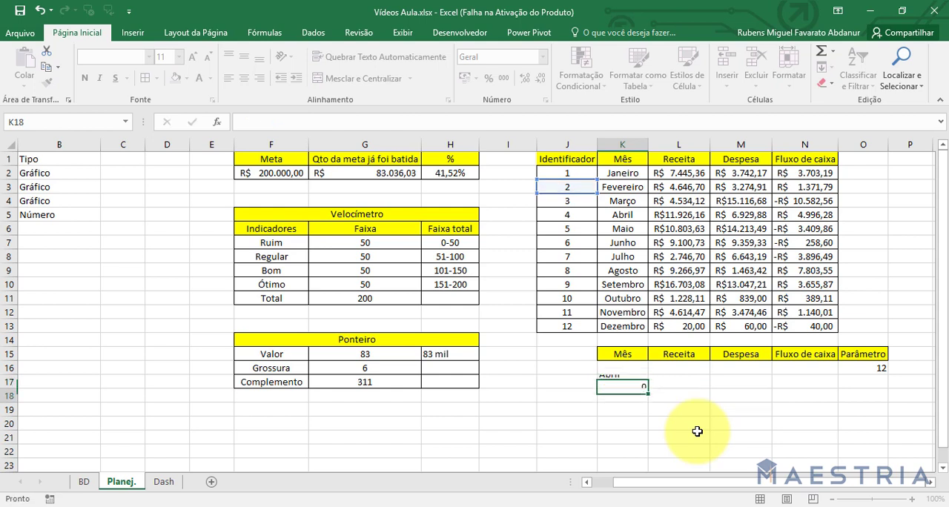
click(620, 381)
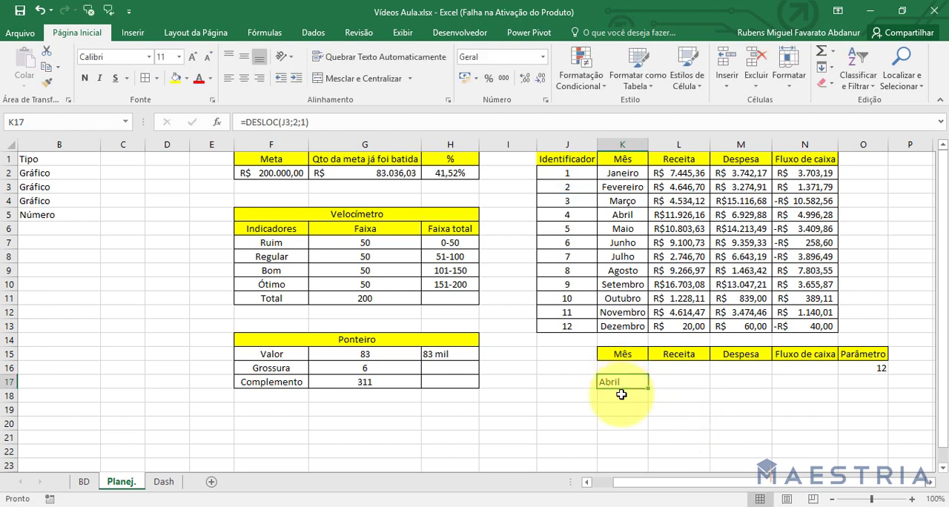
click(583, 189)
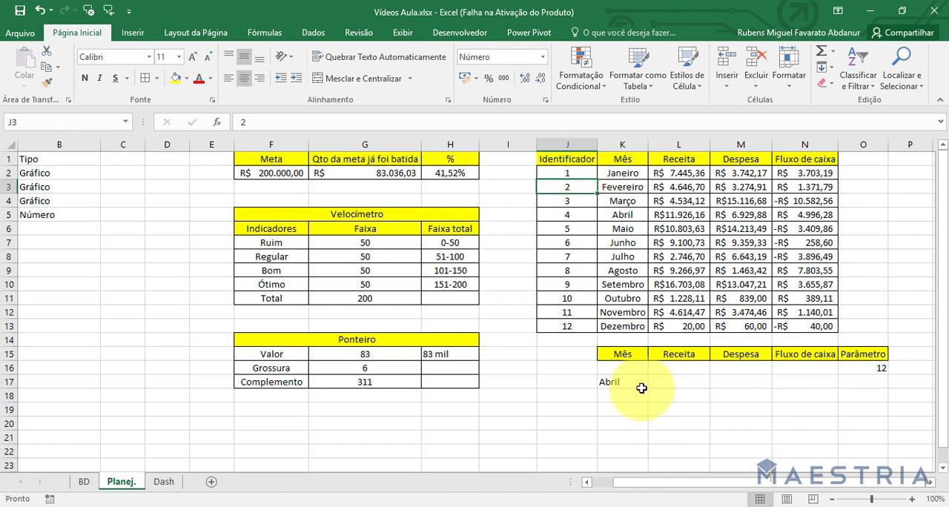
key(Down)
key(Down)
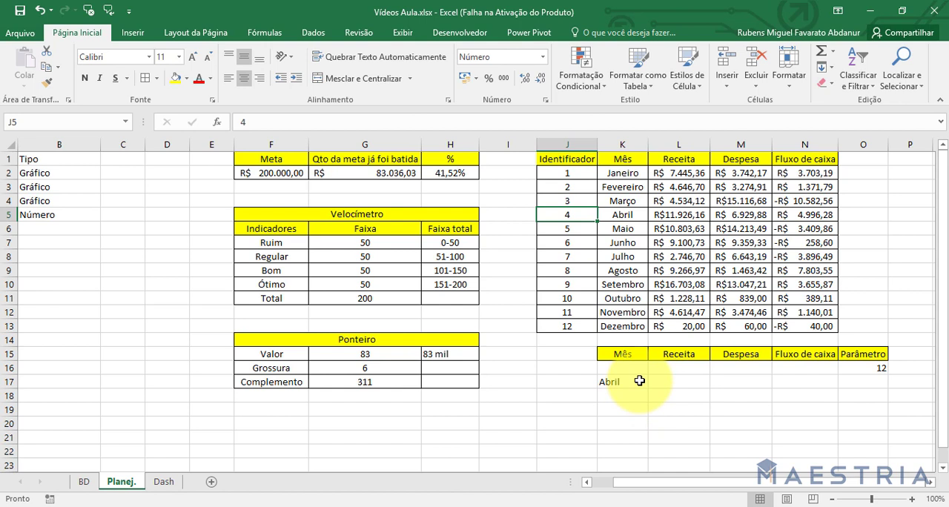
key(Right)
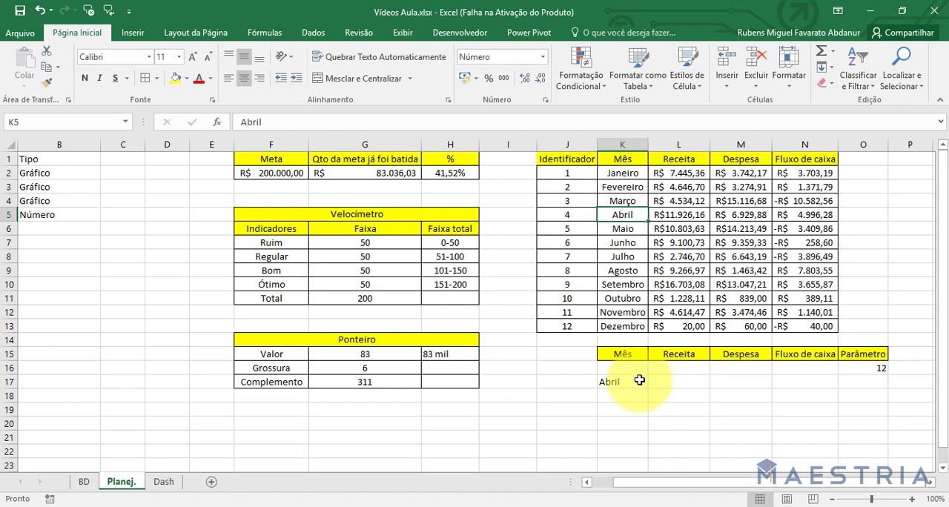
Review the row argument of the DESLOC formula in K17, and clear the cell.
double_click(639, 380)
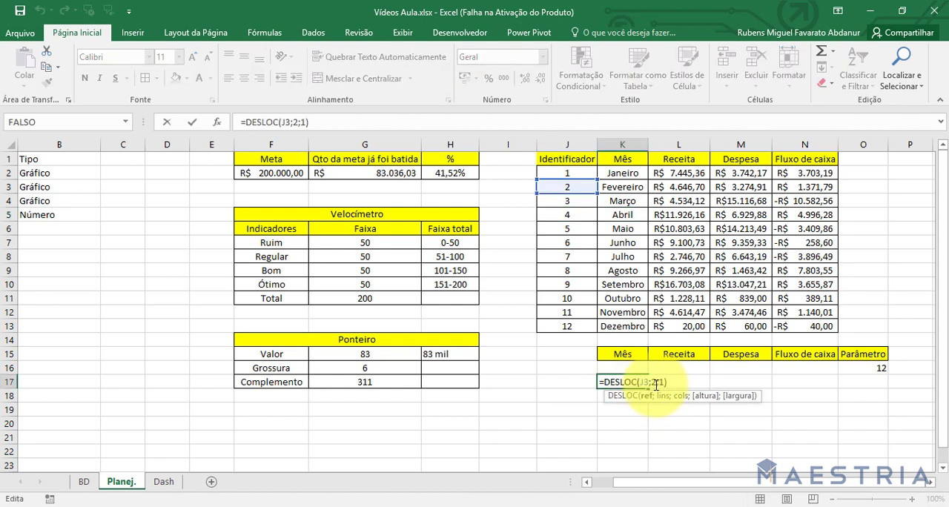
click(657, 383)
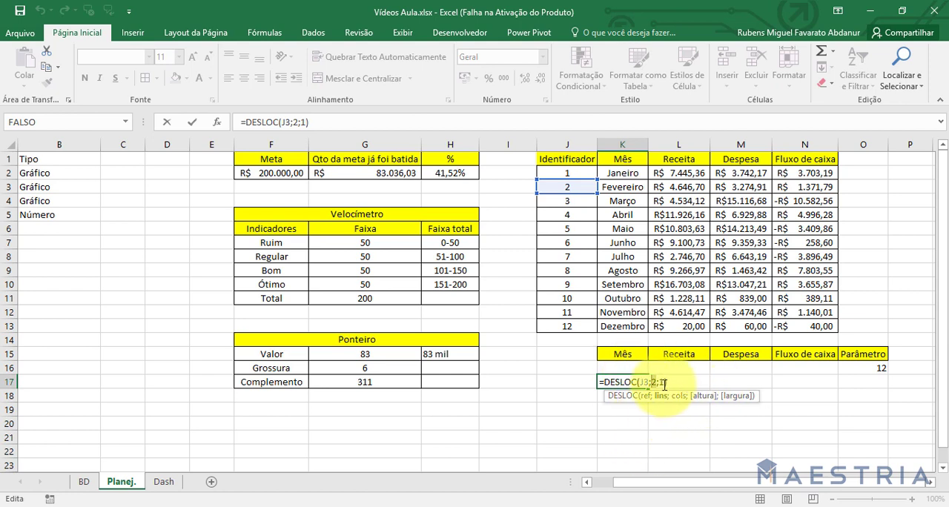
key(Return)
key(Up)
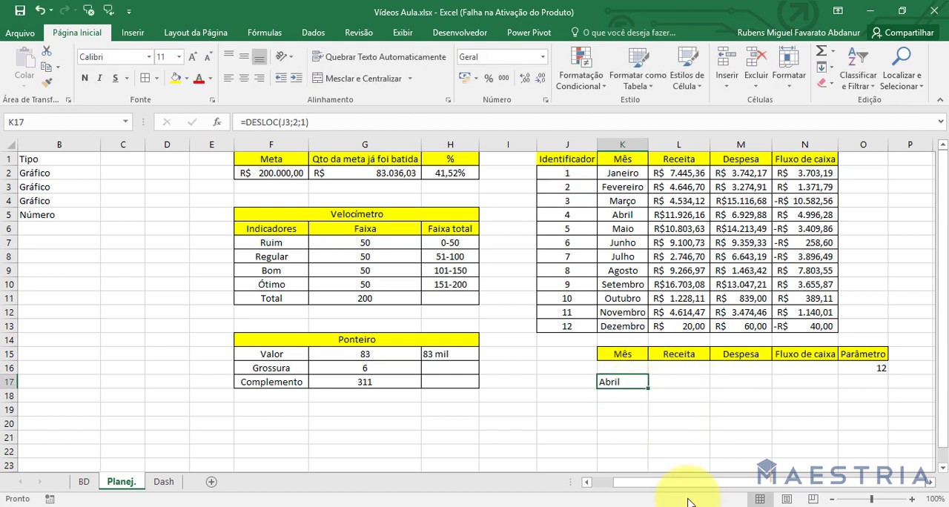
key(Delete)
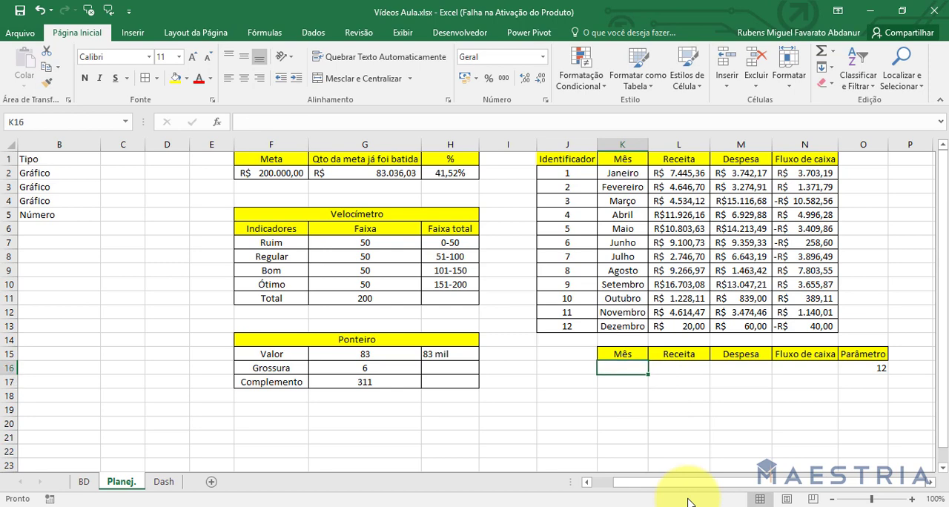
Start a CORRESP formula in K17.
text(=cro)
key(BackSpace)
key(BackSpace)
text(o)
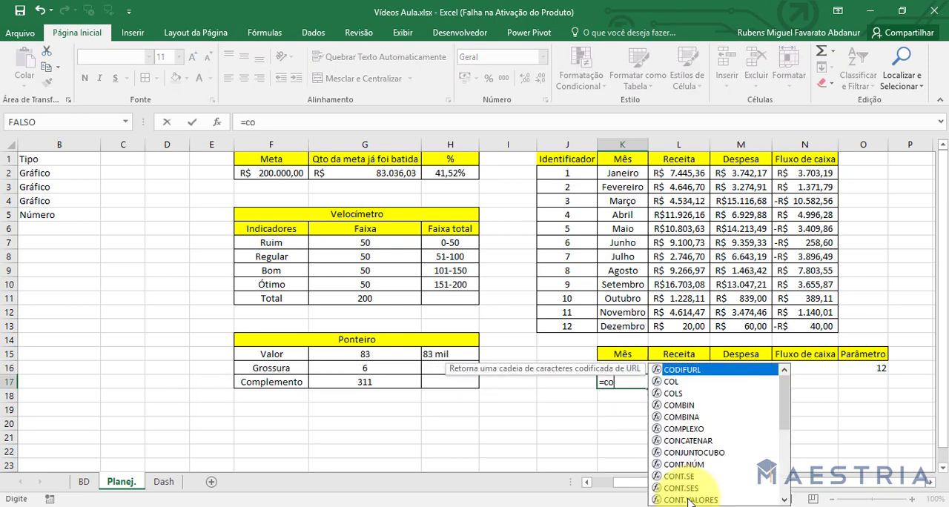
text(rr)
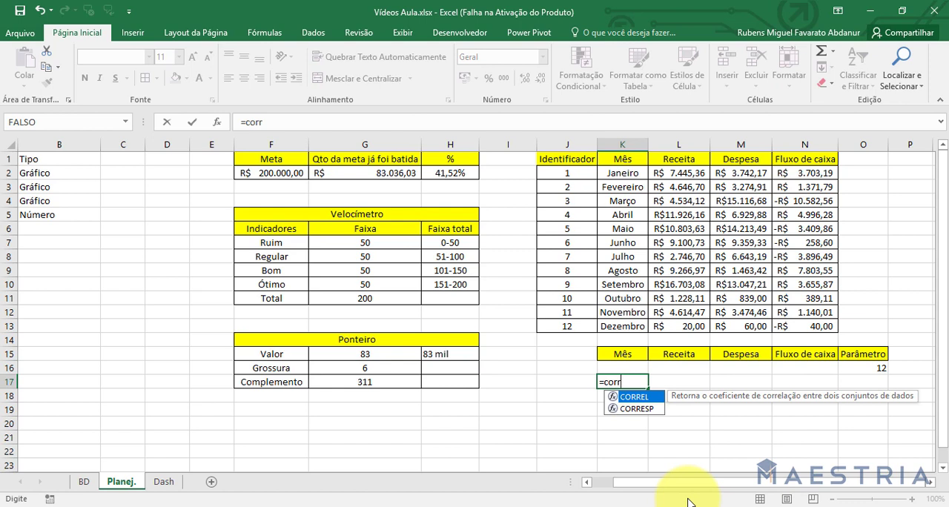
text(r)
key(Down)
key(Tab)
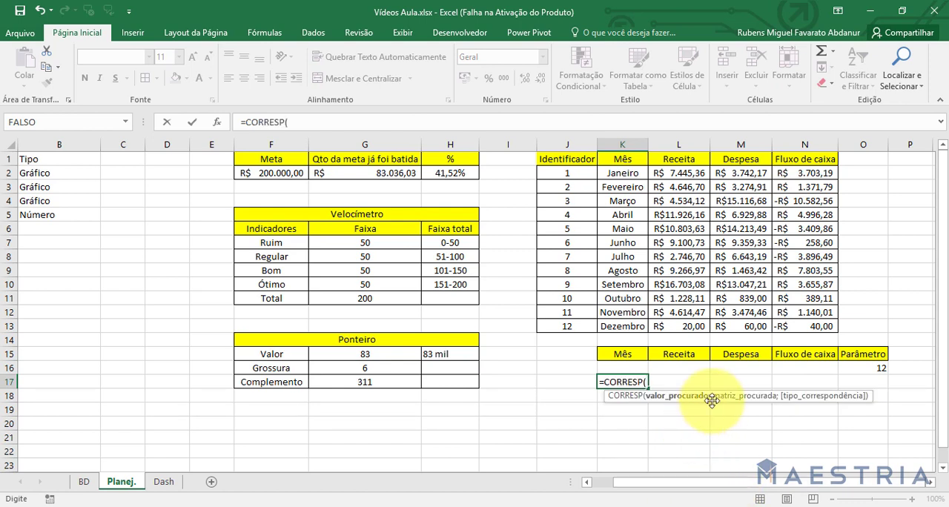
Complete the K17 formula as =CORRESP(3;J2:J13;0) and compare it with identifier 3 in J4.
drag(567, 172, 574, 325)
text(;)
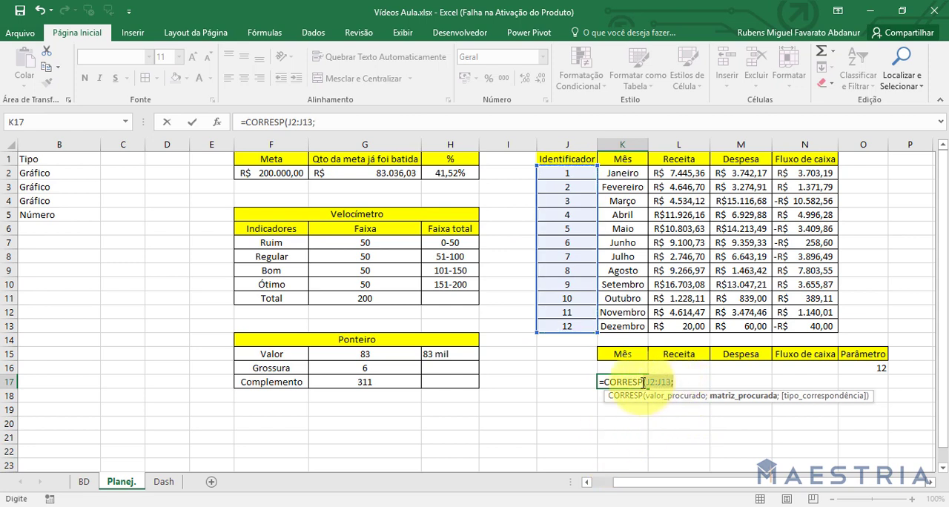
drag(648, 382, 672, 382)
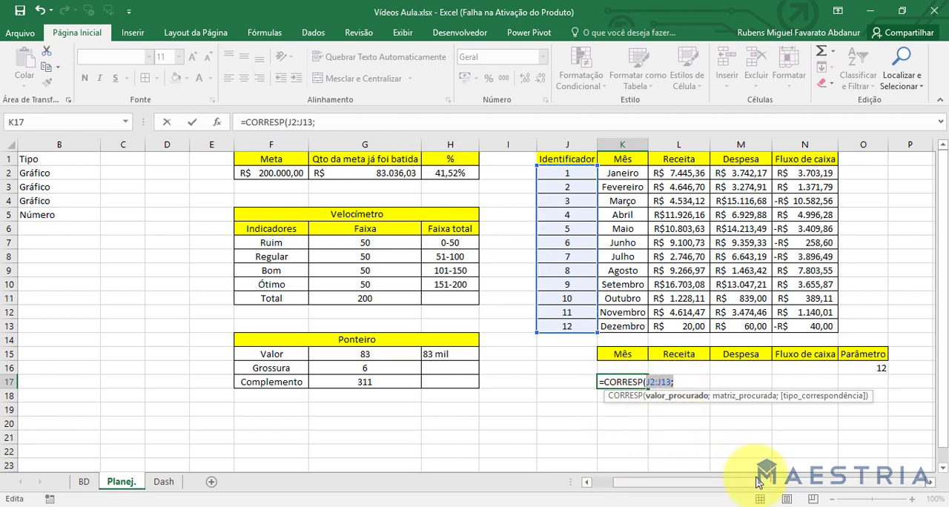
text(3)
key(Right)
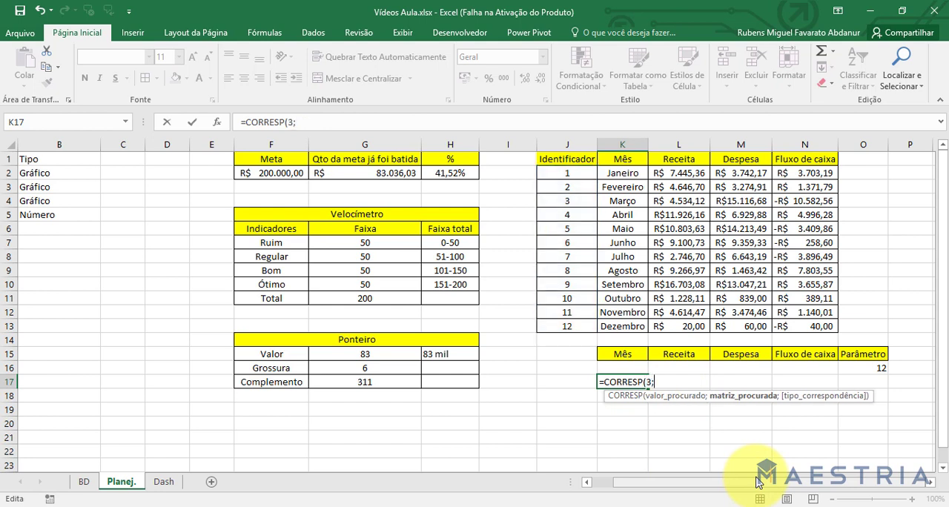
drag(567, 172, 569, 320)
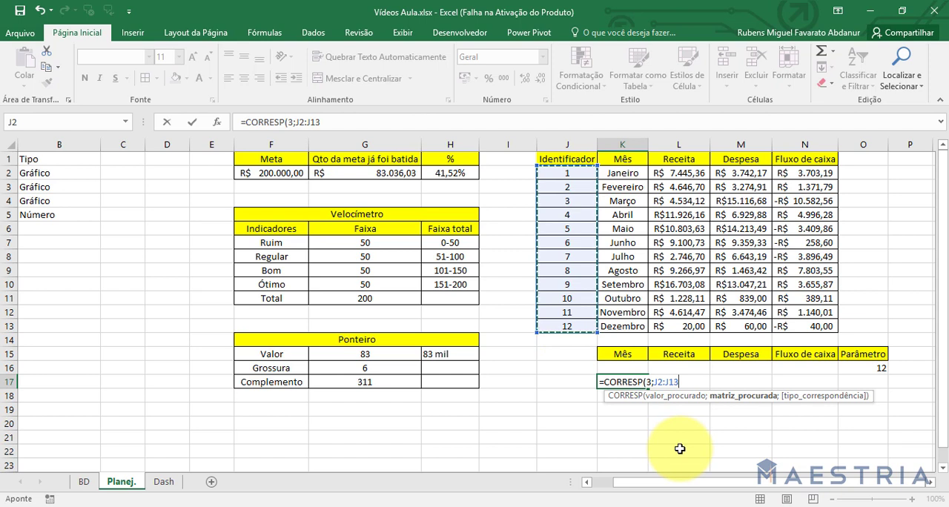
text(;)
key(Down)
key(Tab)
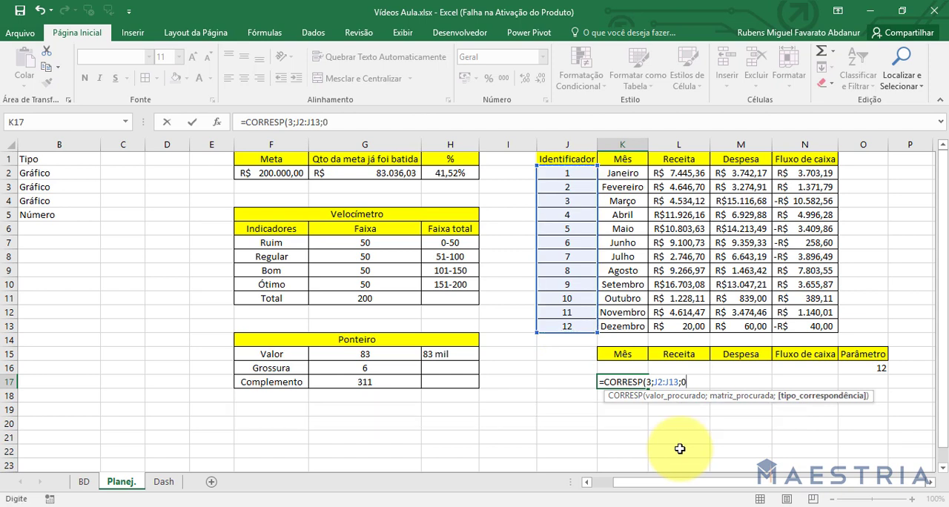
key(ctrl+Return)
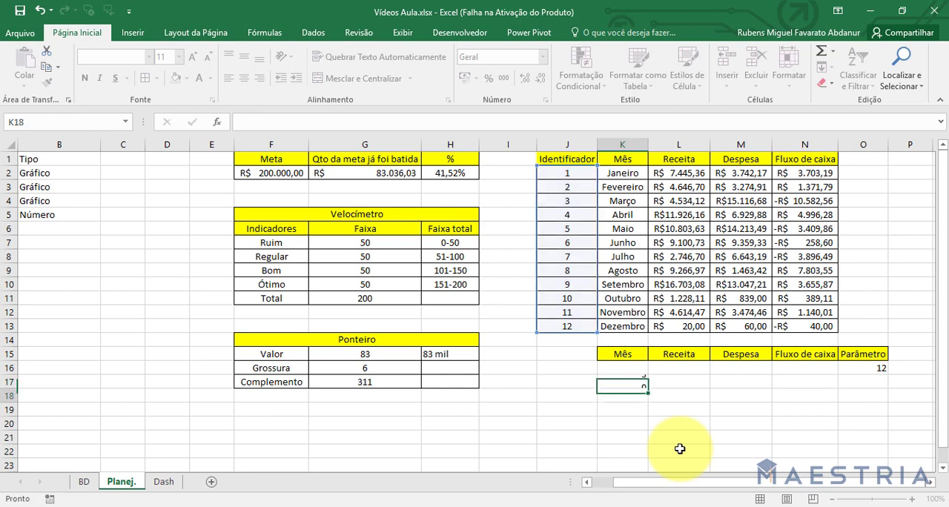
click(558, 201)
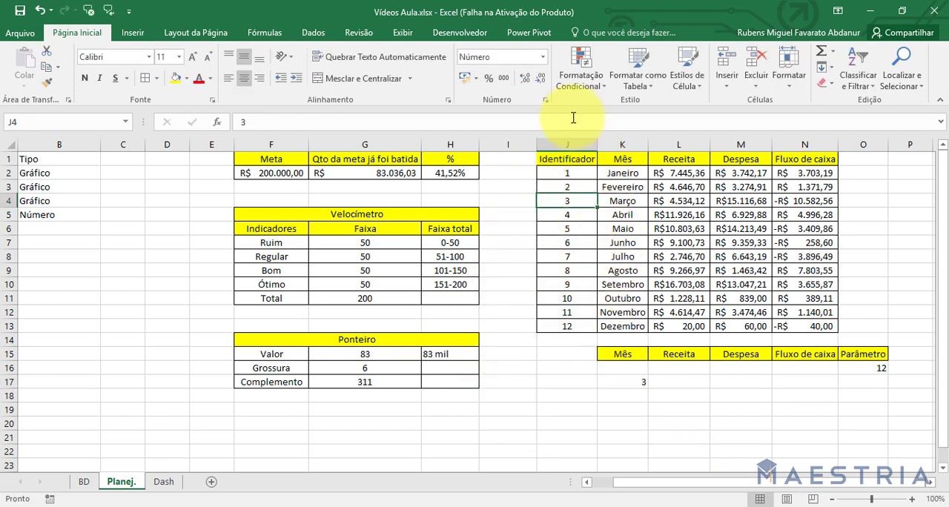
Rewrite the K17 formula as =CORRESP(K4;K2:K13;0) to find Março's position among the months, and clear the cell.
double_click(642, 381)
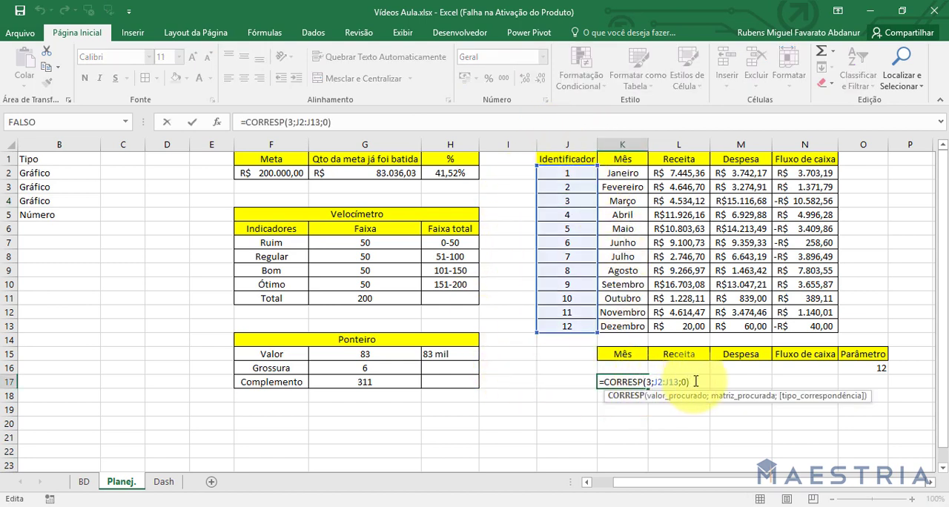
drag(688, 382, 647, 382)
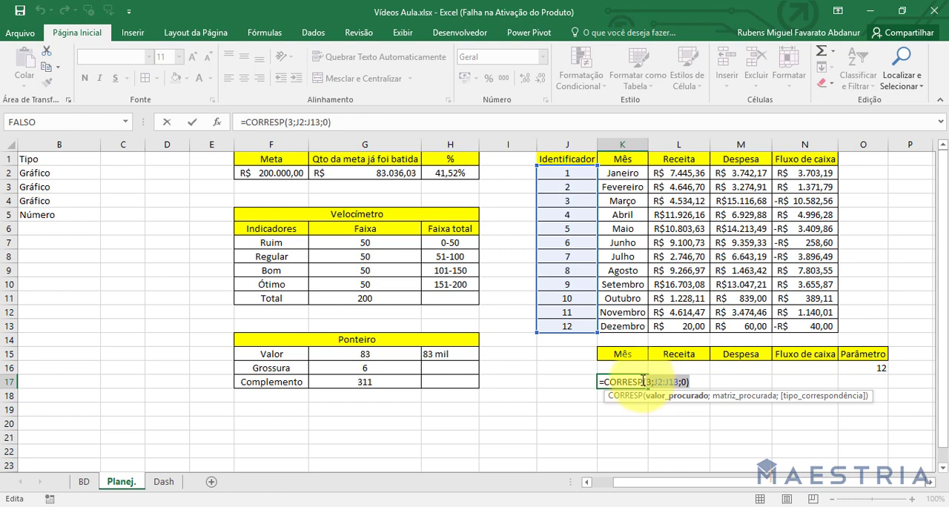
click(630, 202)
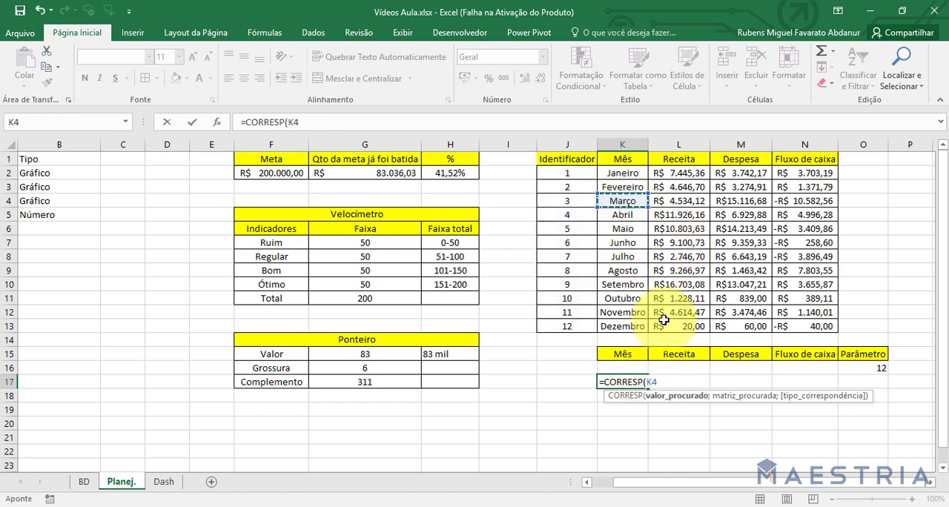
text(;)
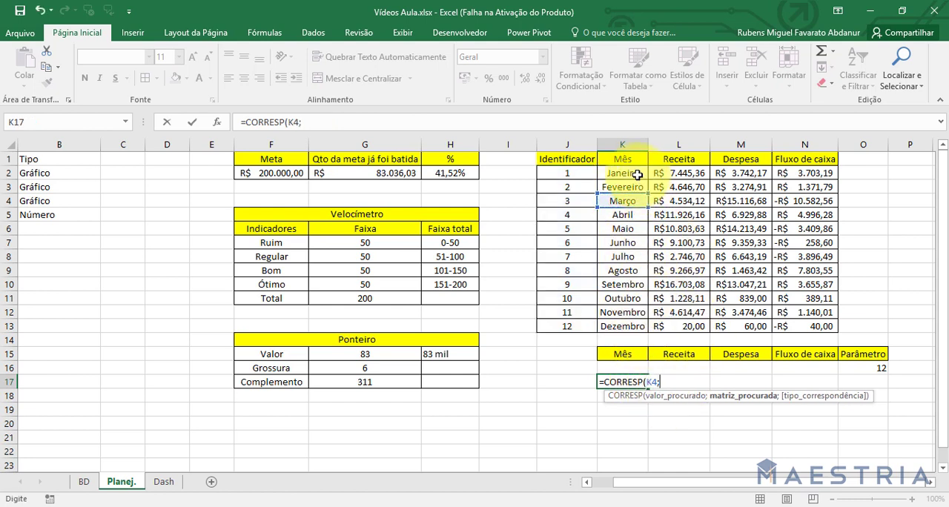
drag(623, 173, 649, 326)
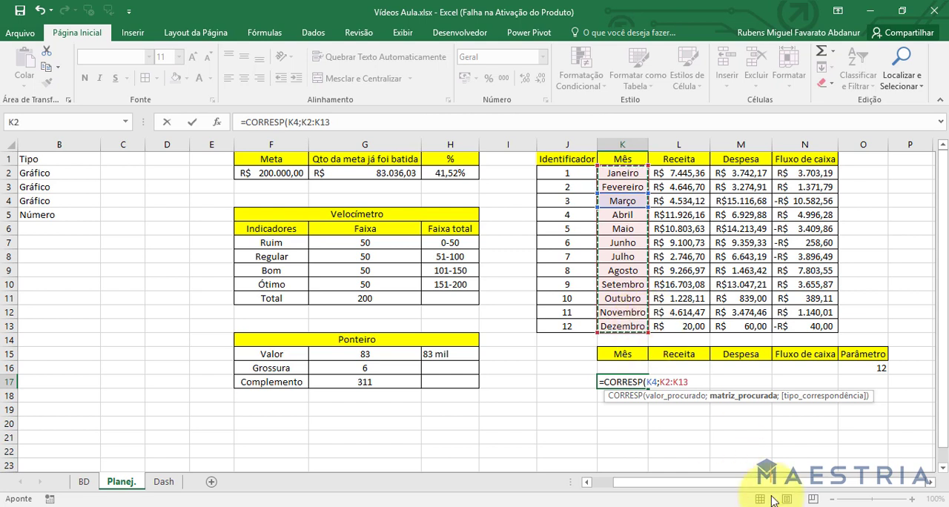
text(;0)
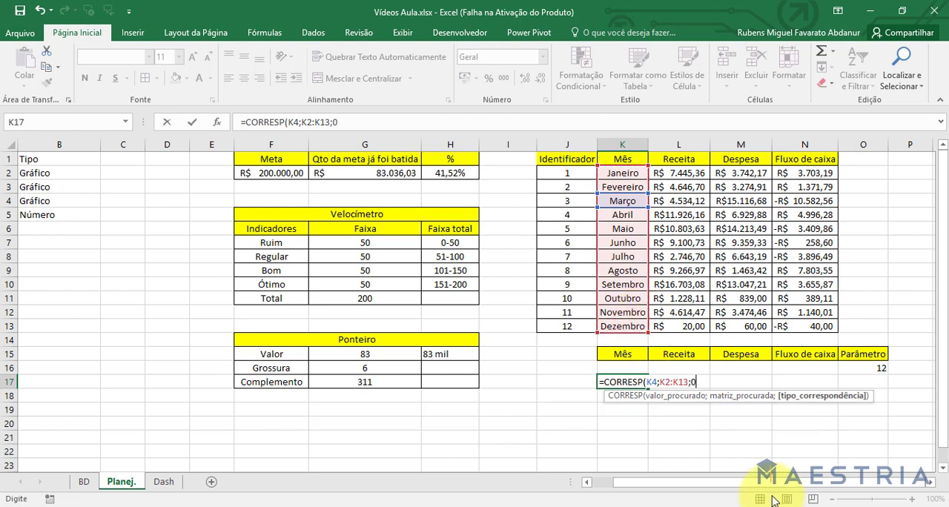
key(Return)
click(635, 382)
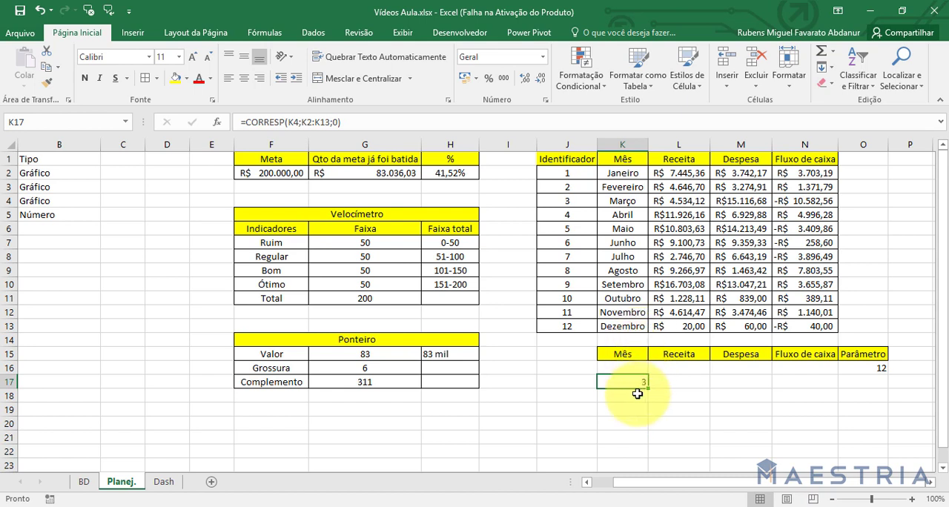
key(Delete)
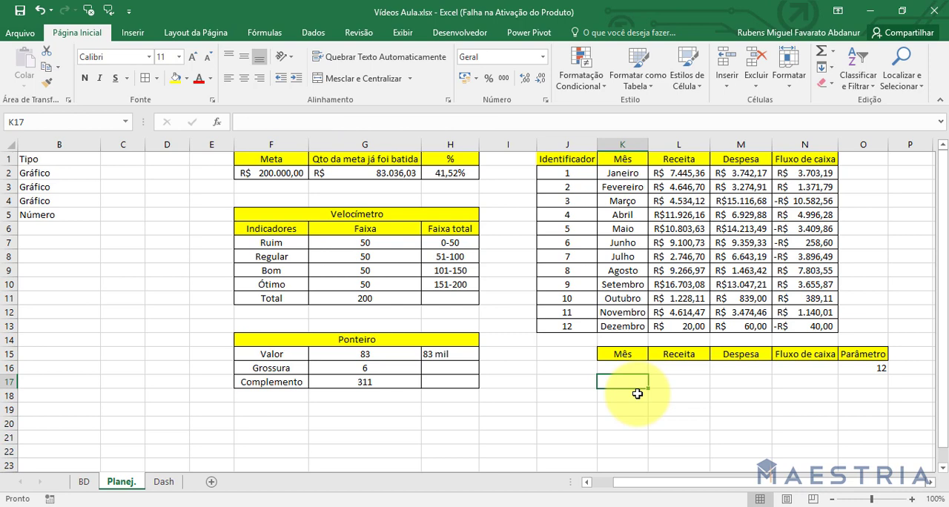
Start a DESLOC formula in K16 with J1 as the reference and the Parâmetro cell O16 as the row offset.
key(Up)
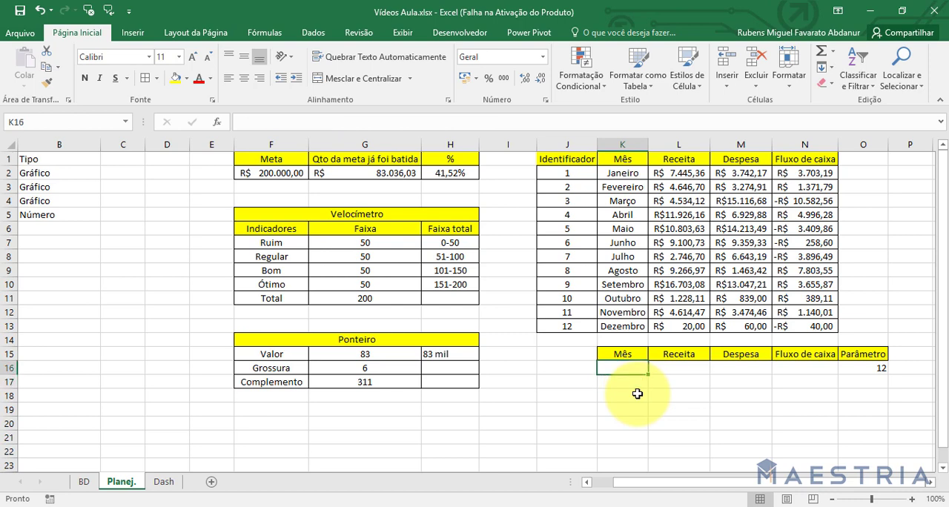
text(=desl)
key(Tab)
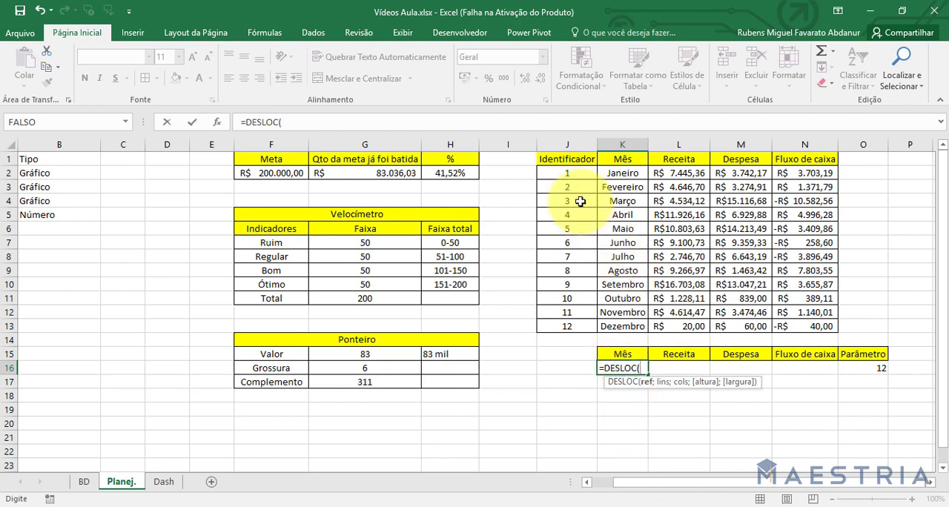
click(568, 160)
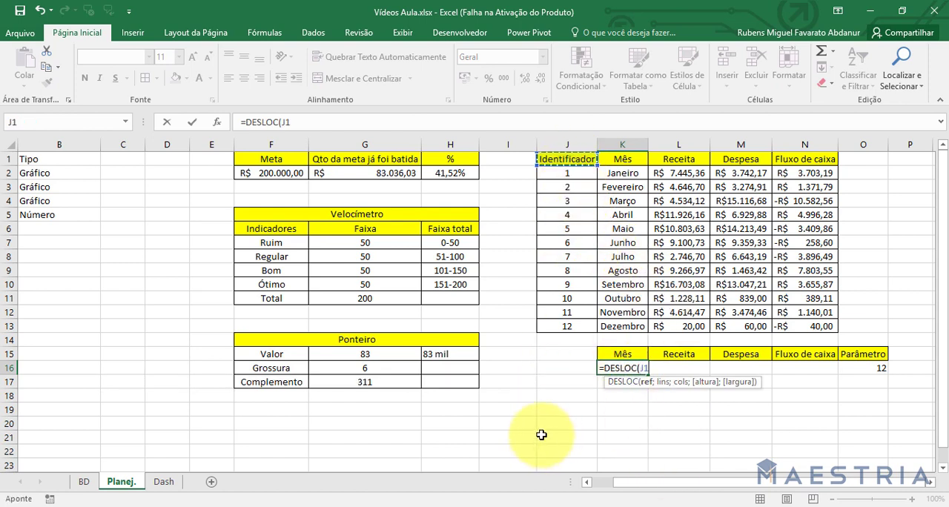
text(;)
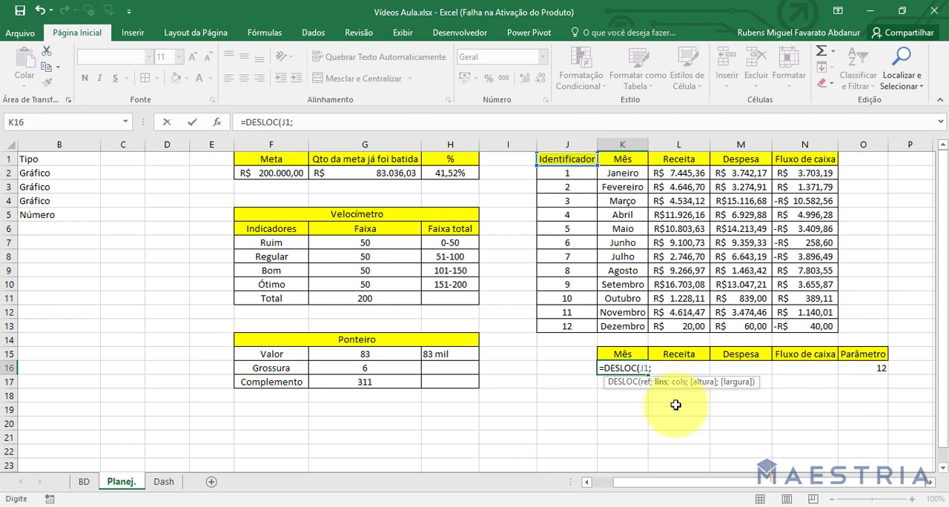
click(865, 367)
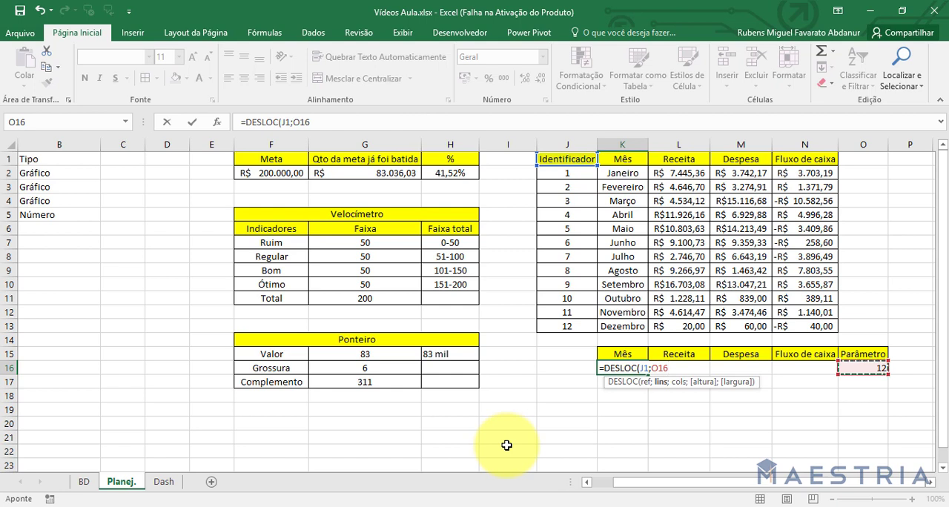
text(;)
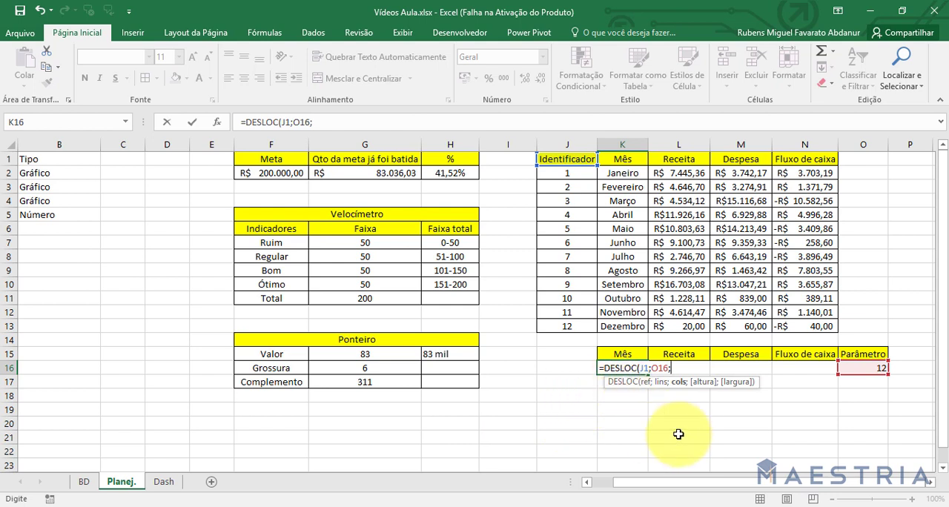
text(;corr)
Nest CORRESP(K15;K1:N1;0) as the column offset of the DESLOC formula in K16 and close the formula.
key(Tab)
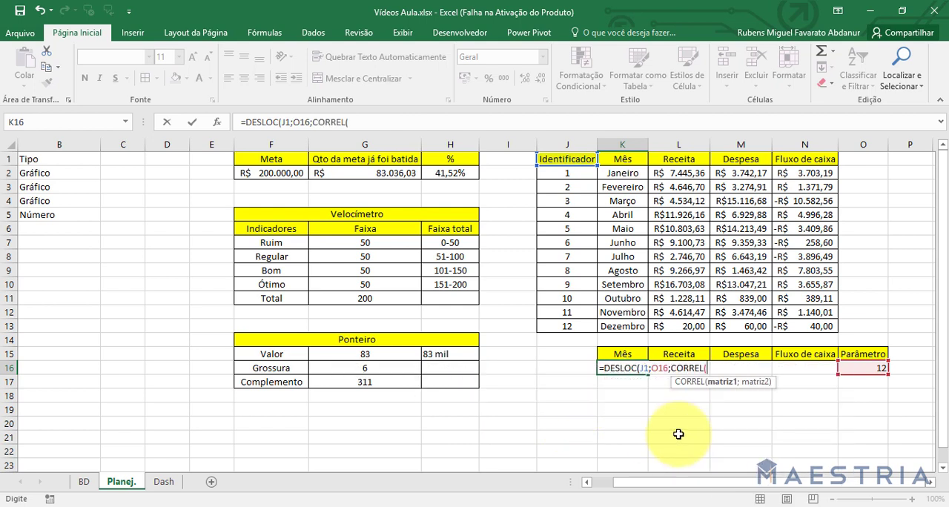
key(BackSpace)
key(BackSpace)
key(Down)
key(Tab)
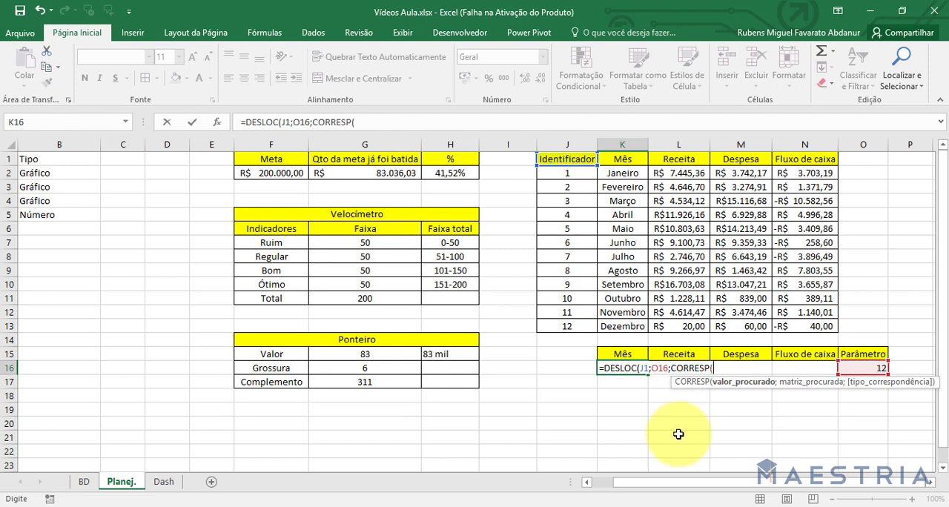
click(635, 354)
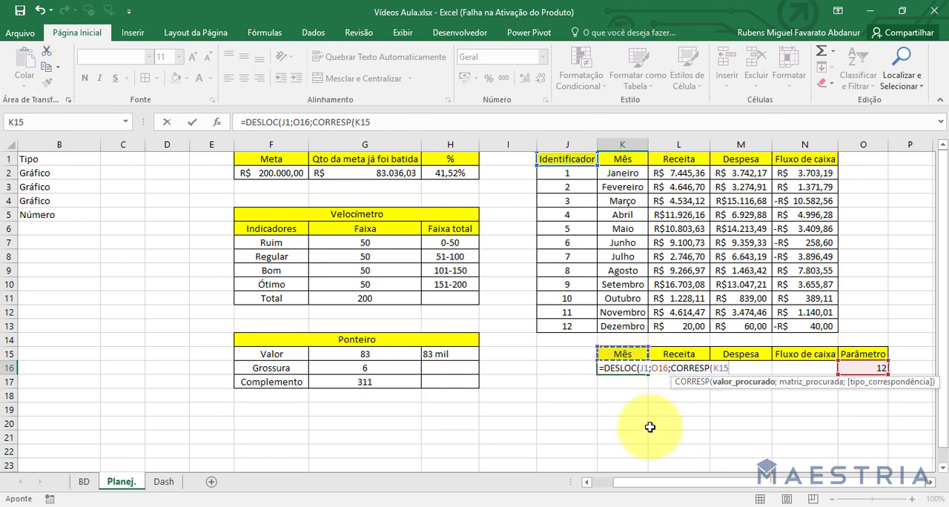
text(;)
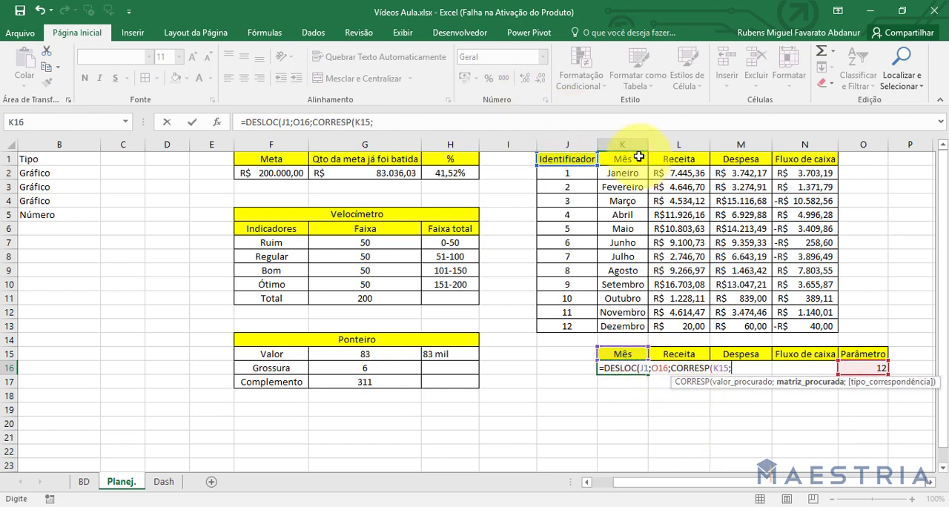
drag(637, 157, 804, 160)
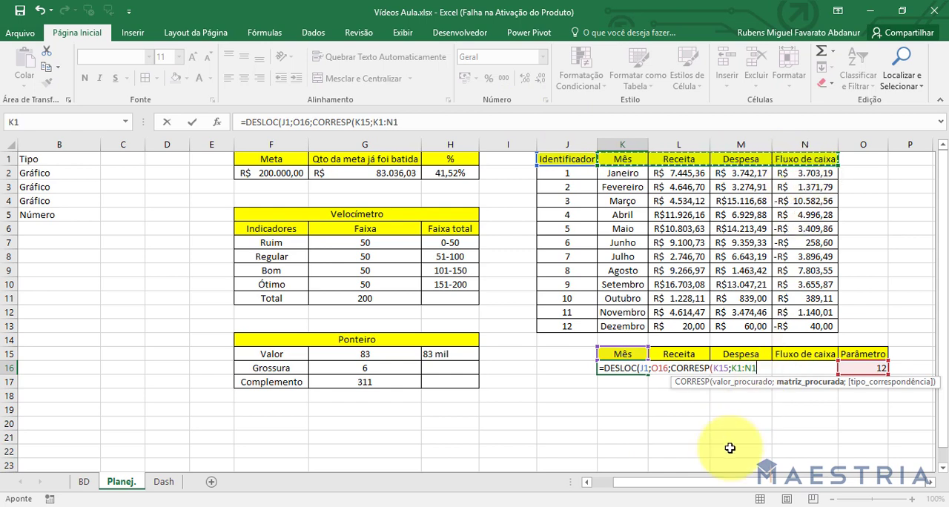
text(;)
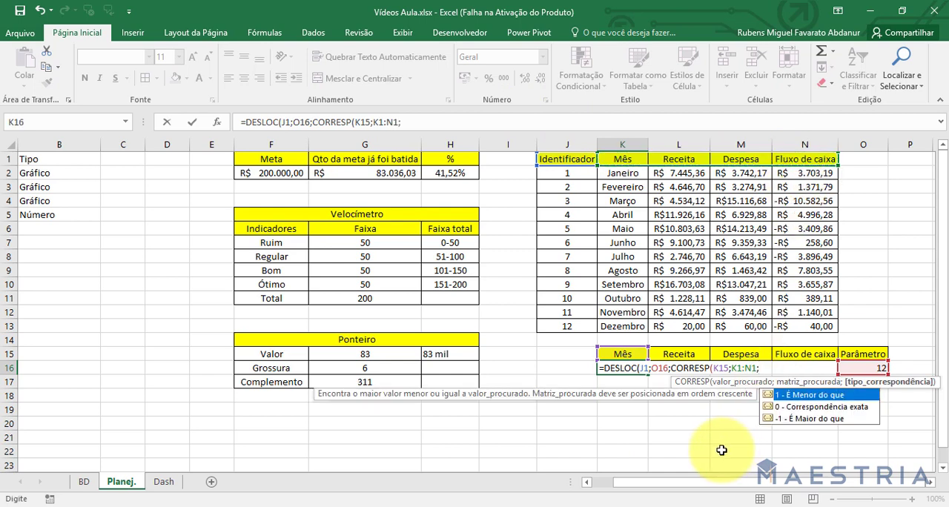
text(0)
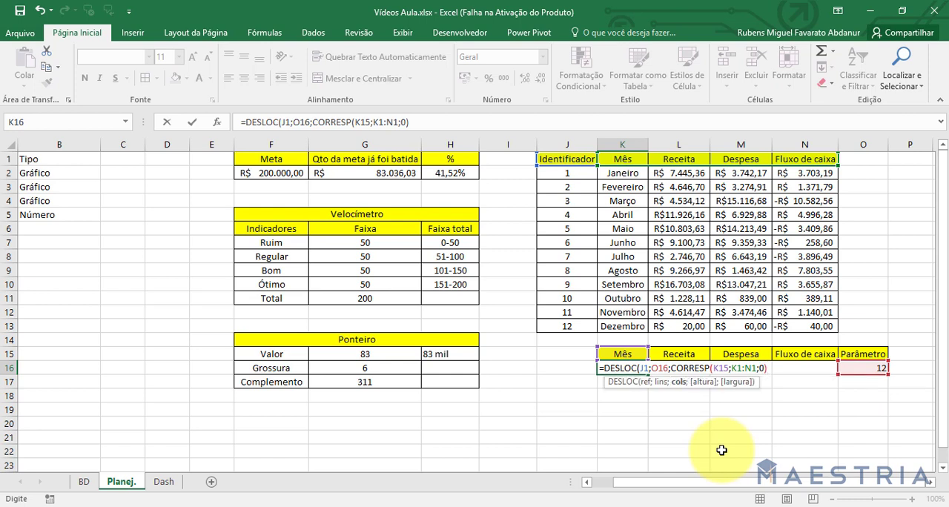
text())
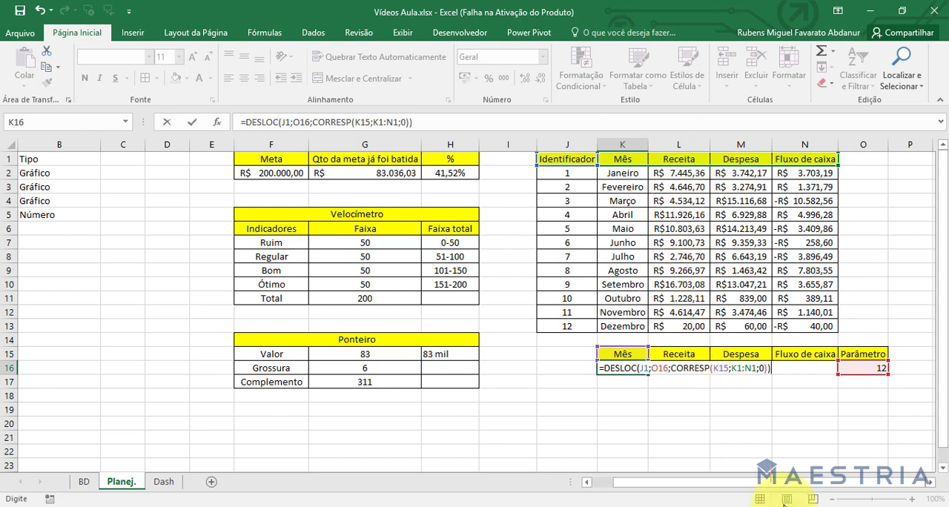
Make K1:N1, O16 and J1 absolute references in the K16 formula, keeping K15 relative, and enter it.
click(736, 368)
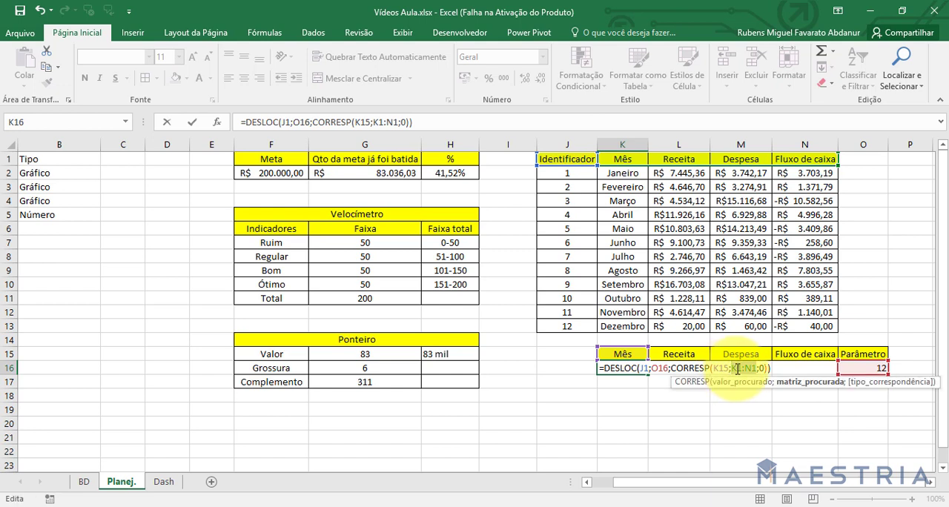
click(666, 369)
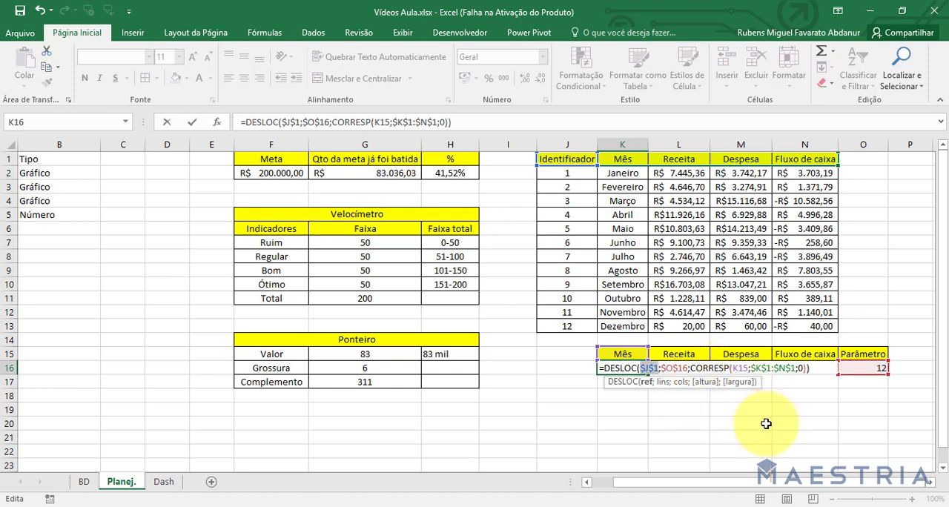
key(Return)
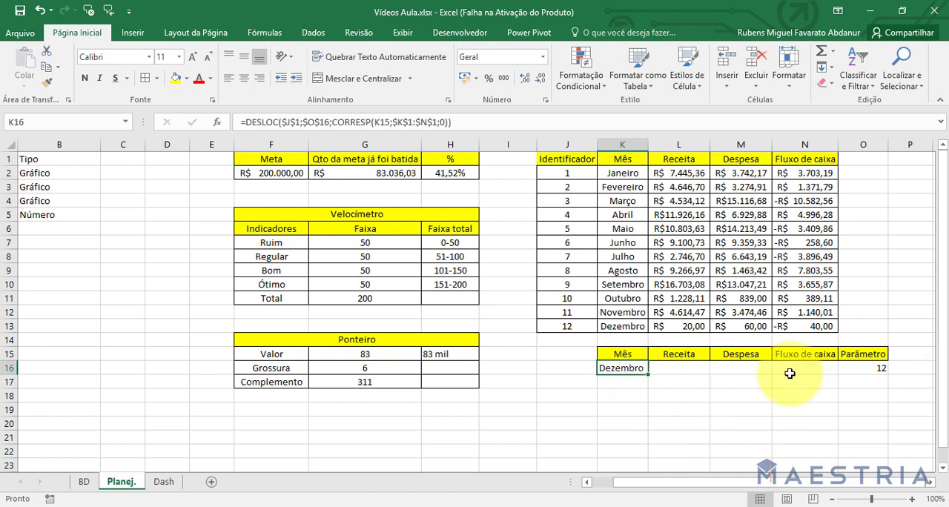
Fill the K16 formula across the Receita, Despesa and Fluxo de caixa cells through N16.
click(872, 367)
click(630, 368)
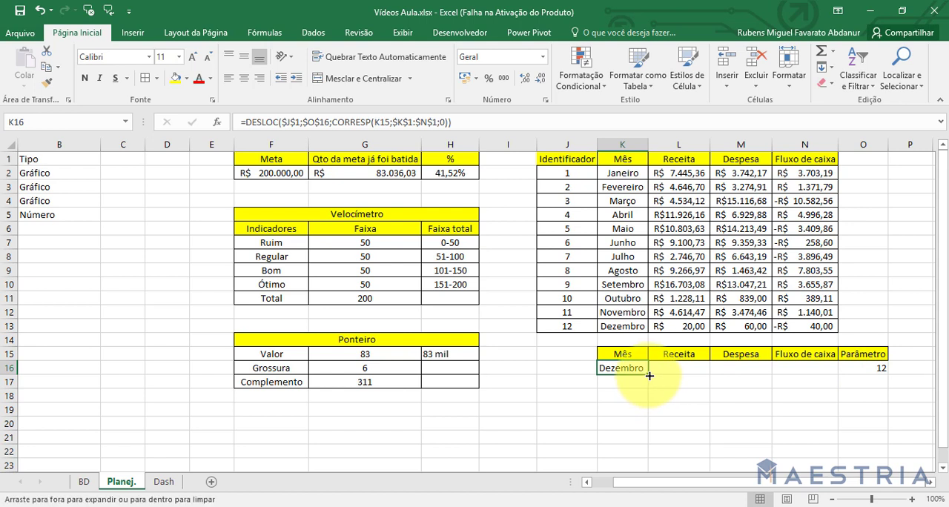
drag(650, 375, 816, 369)
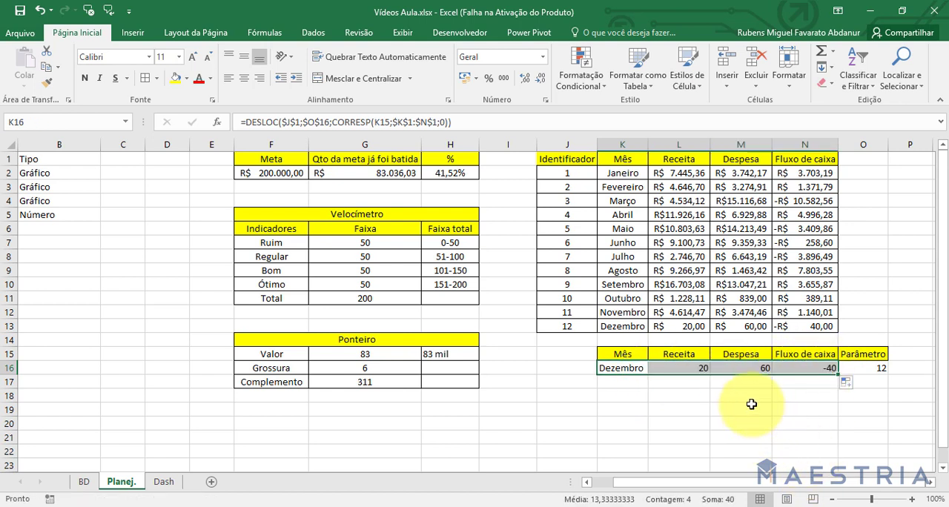
Apply the Contábil number format in R$ to L16:N16.
mouse_move(678, 369)
mouse_down()
mouse_move(674, 360)
mouse_move(806, 355)
mouse_move(695, 367)
mouse_up()
click(807, 355)
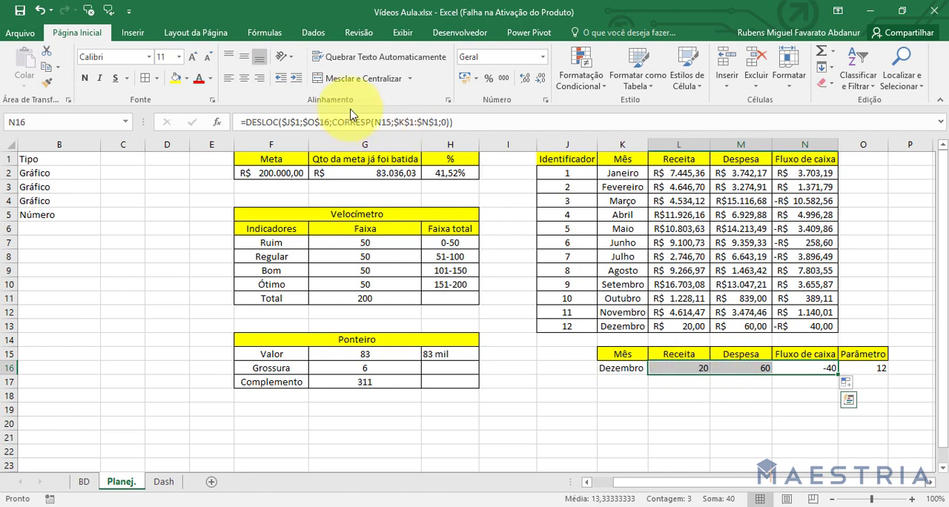
click(464, 81)
click(658, 398)
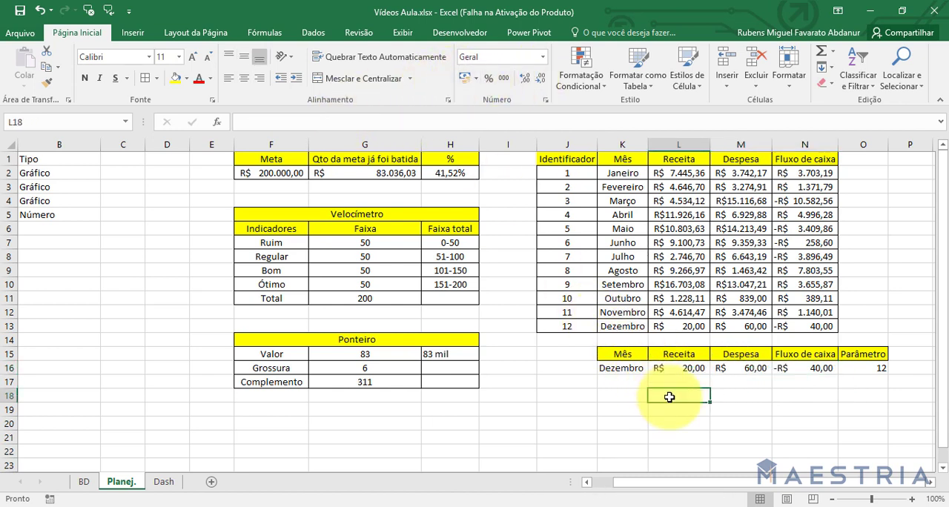
Examine the DESLOC formulas in the Mês, Receita, Despesa and Fluxo de caixa cells of row 16.
click(621, 369)
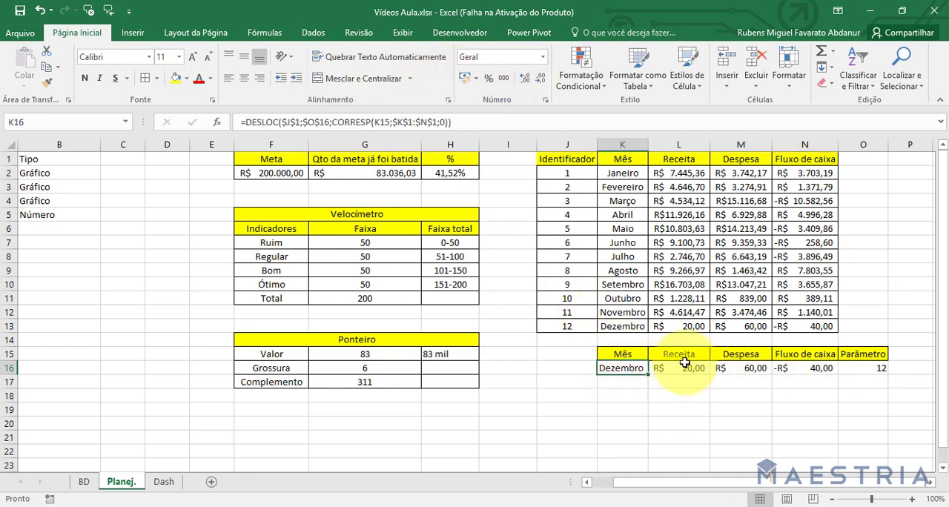
click(689, 368)
click(723, 368)
click(812, 368)
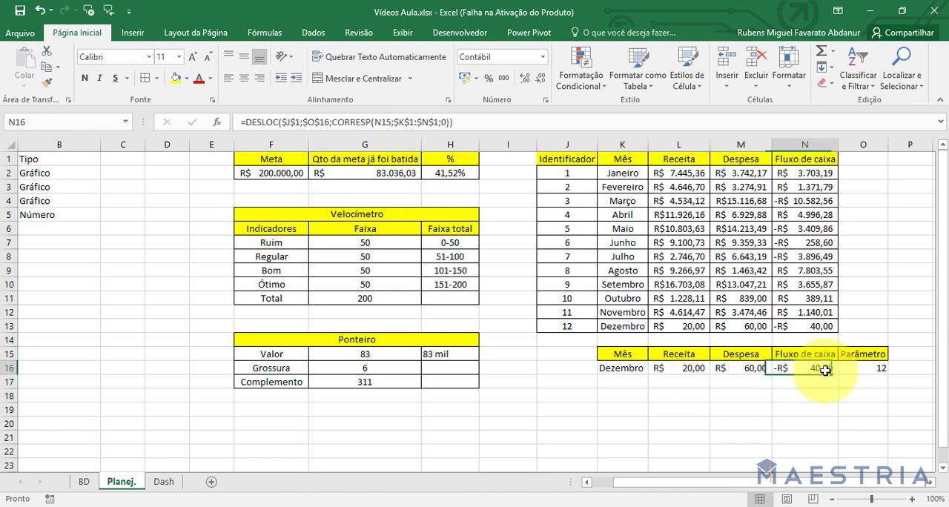
click(749, 368)
click(621, 369)
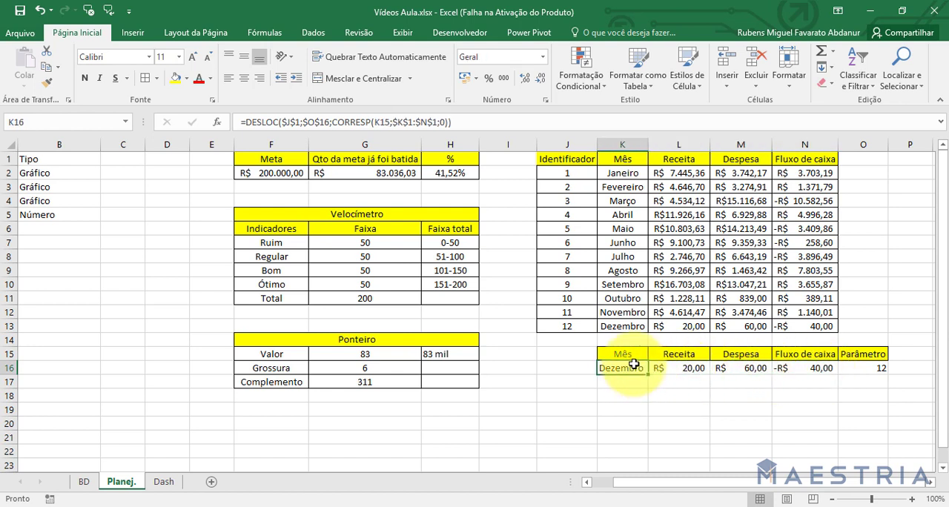
Choose Junho in the month drop-down on the Dash sheet and check row 16 on the Planej. sheet.
click(169, 482)
click(318, 194)
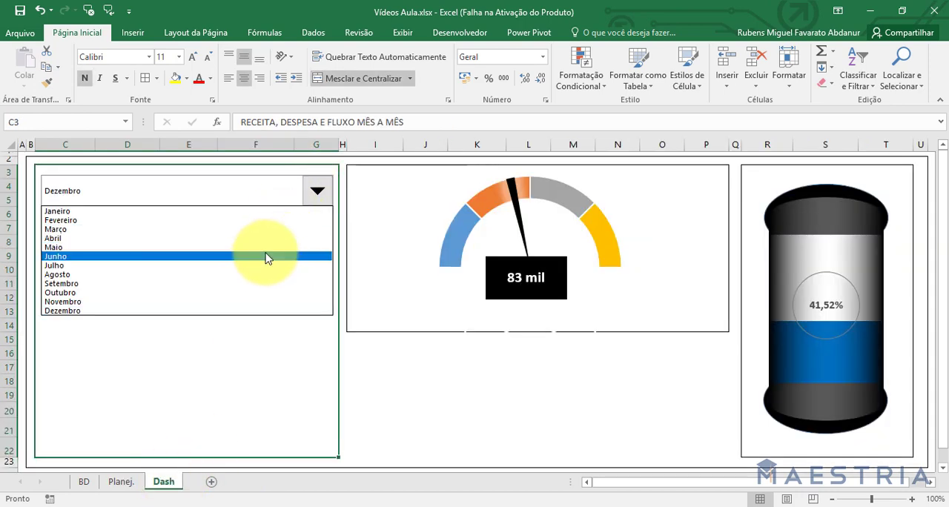
click(267, 259)
click(120, 482)
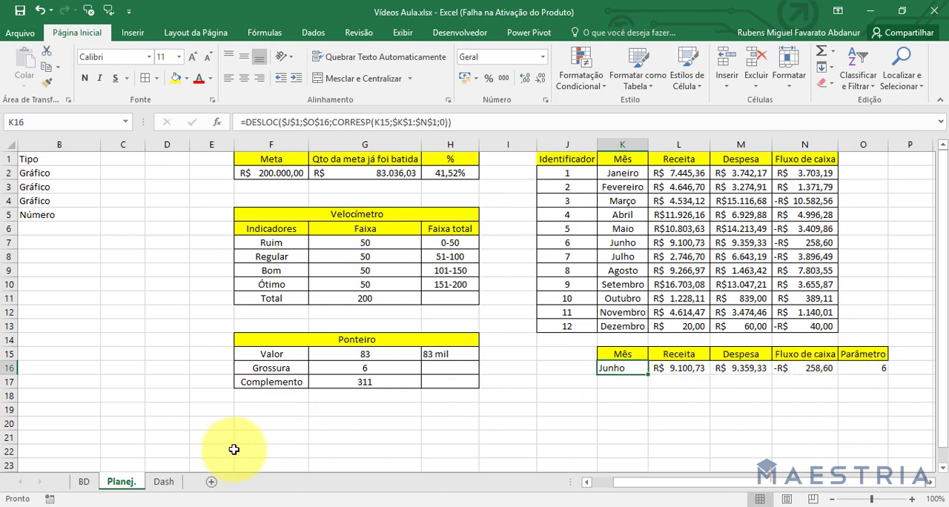
click(623, 424)
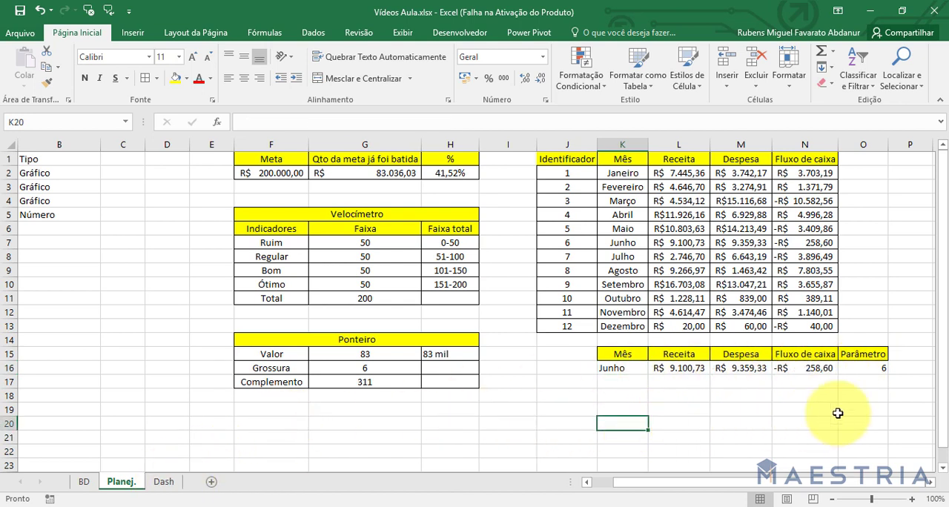
Insert the recommended Coluna Agrupada chart from the range K15:N16.
scroll(933, 444, down, 1)
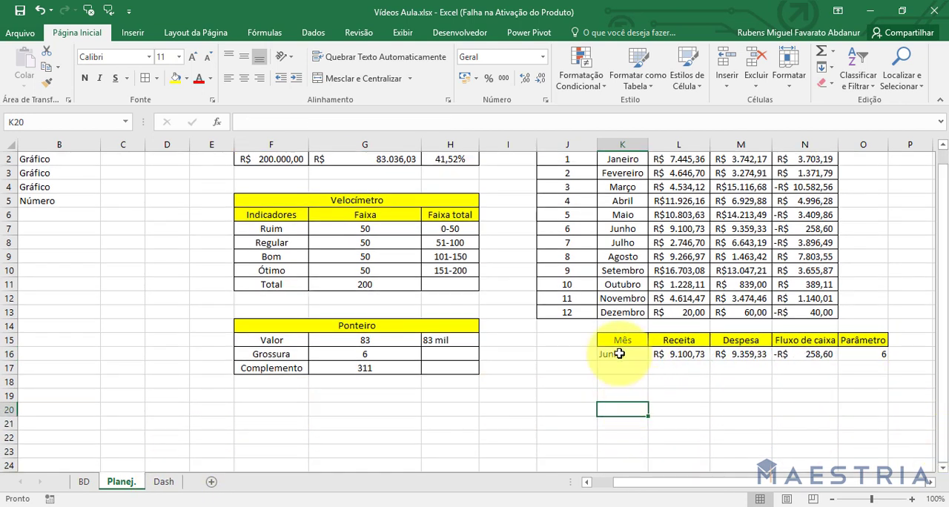
drag(620, 340, 816, 354)
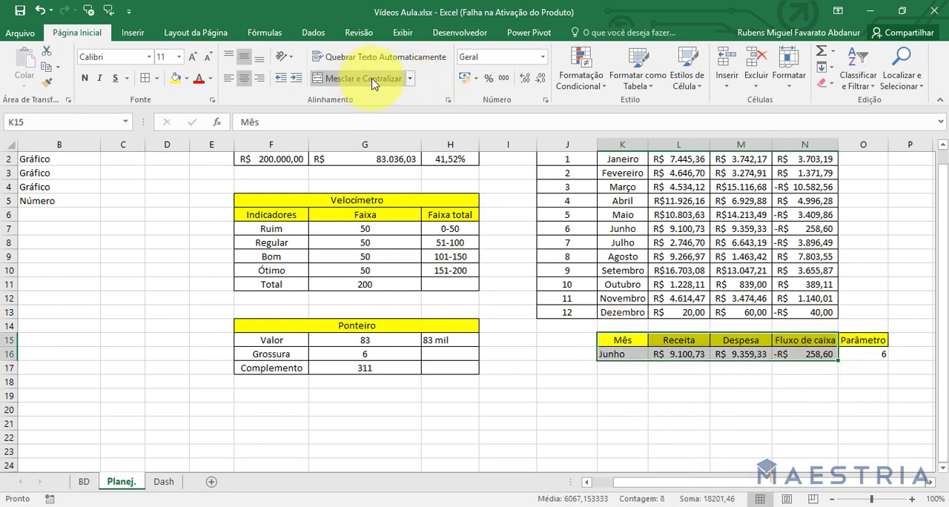
click(133, 34)
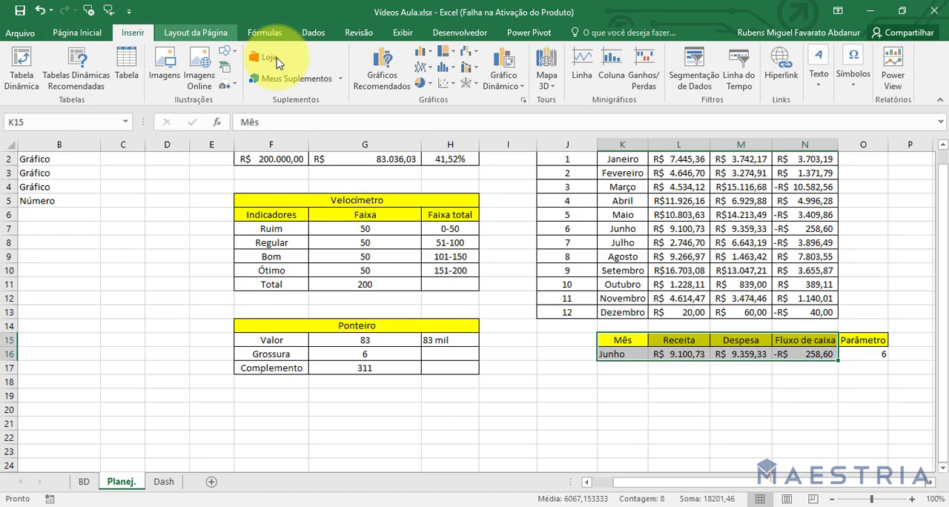
click(382, 67)
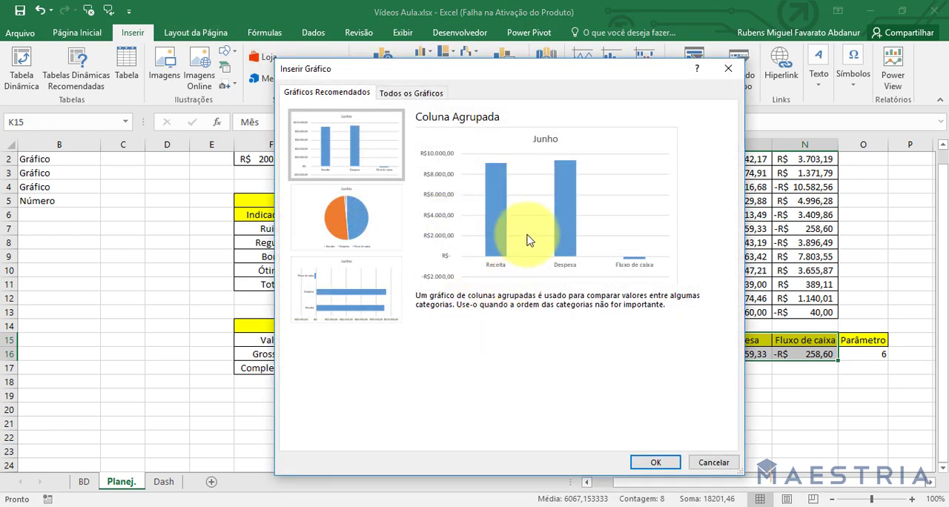
click(655, 463)
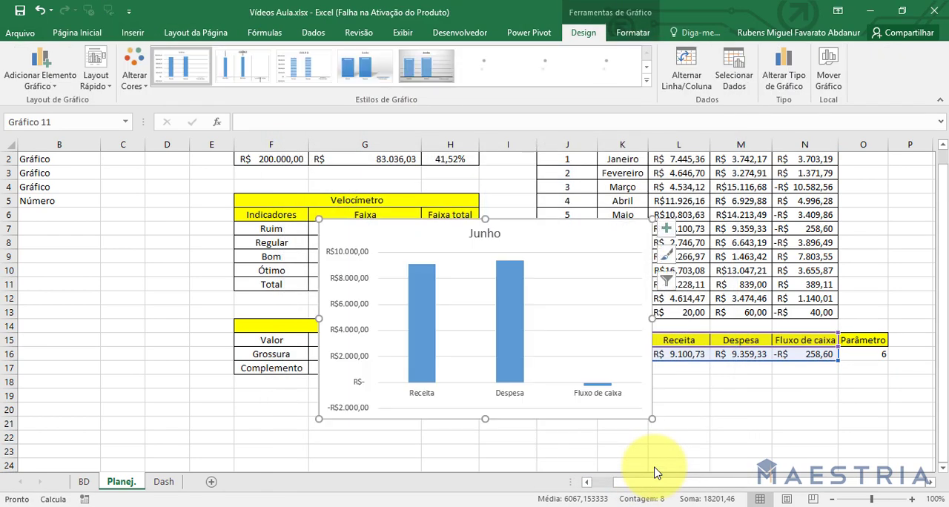
Cut the column chart from the Planej. sheet and paste it into the Dash sheet.
key(Delete)
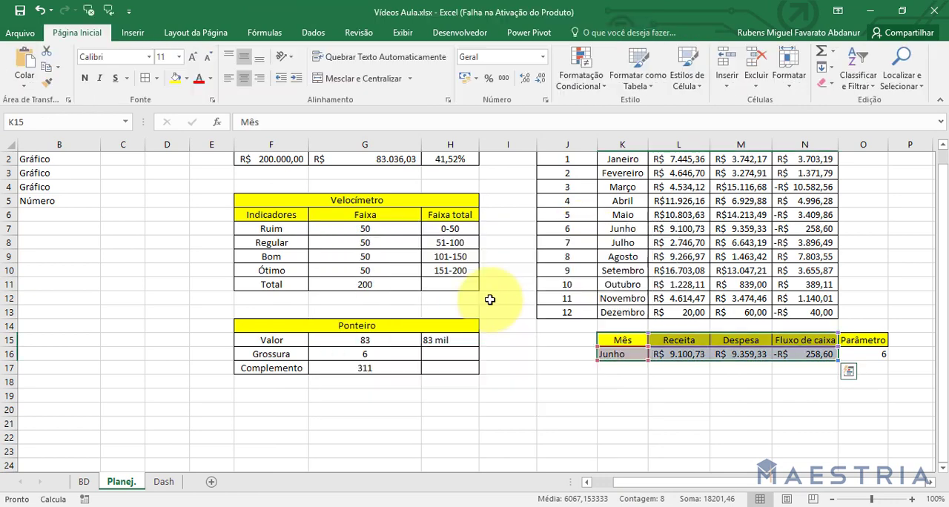
click(164, 482)
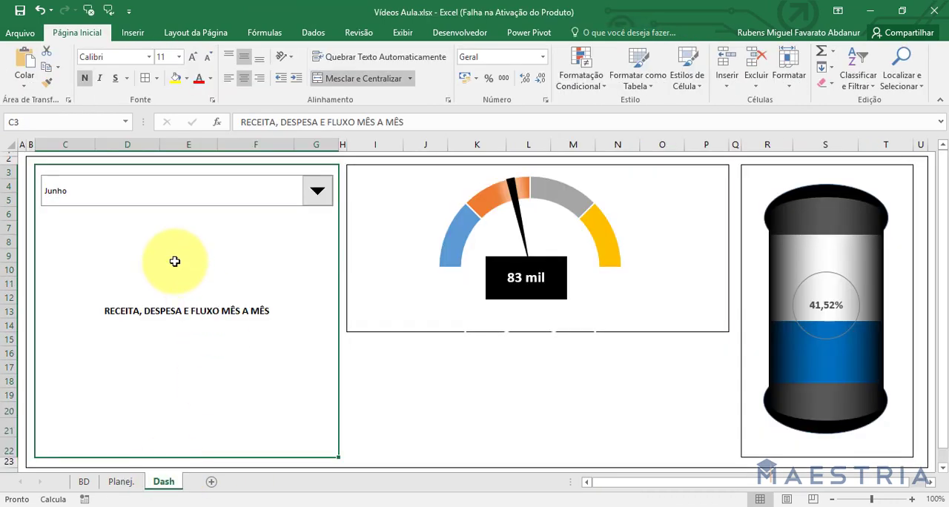
click(175, 261)
key(ctrl+v)
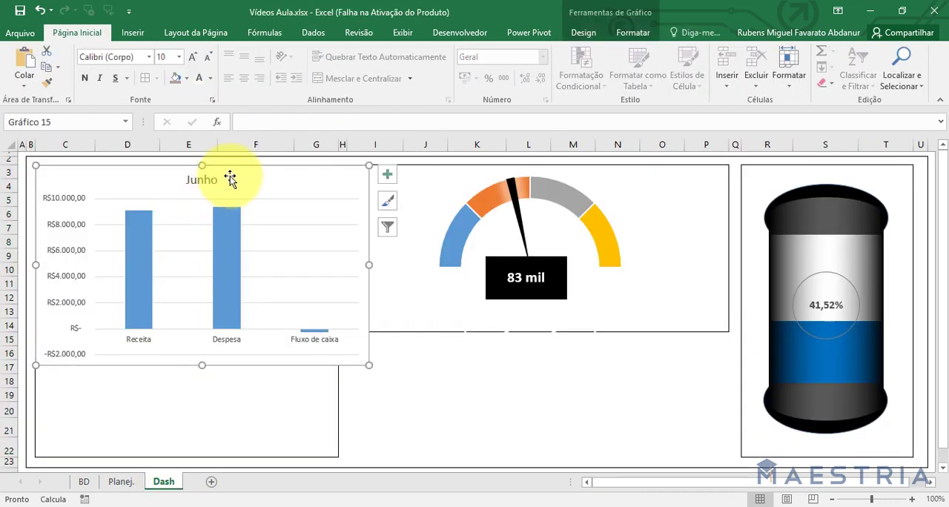
Clear the placeholder text in merged cell C3 and fit the chart, narrowed to the frame's width, below the month drop-down.
drag(233, 176, 416, 239)
click(155, 396)
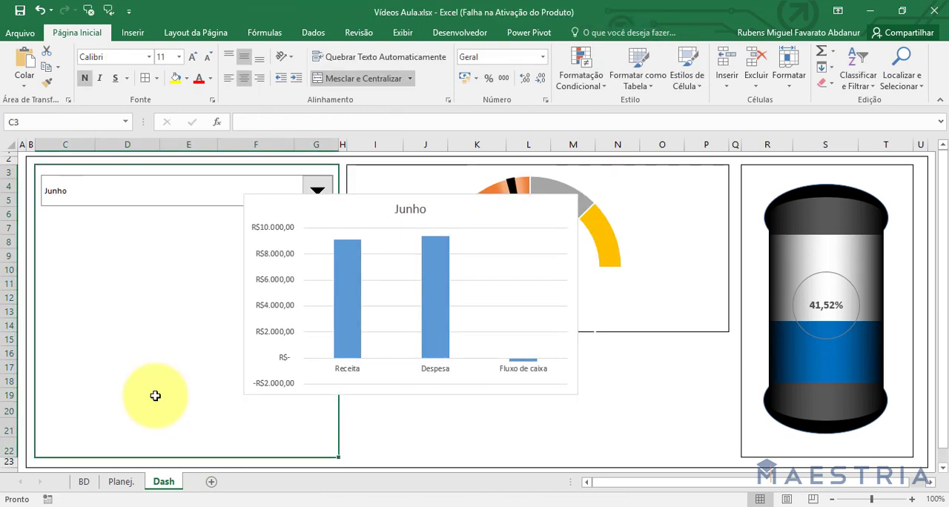
drag(471, 201, 289, 222)
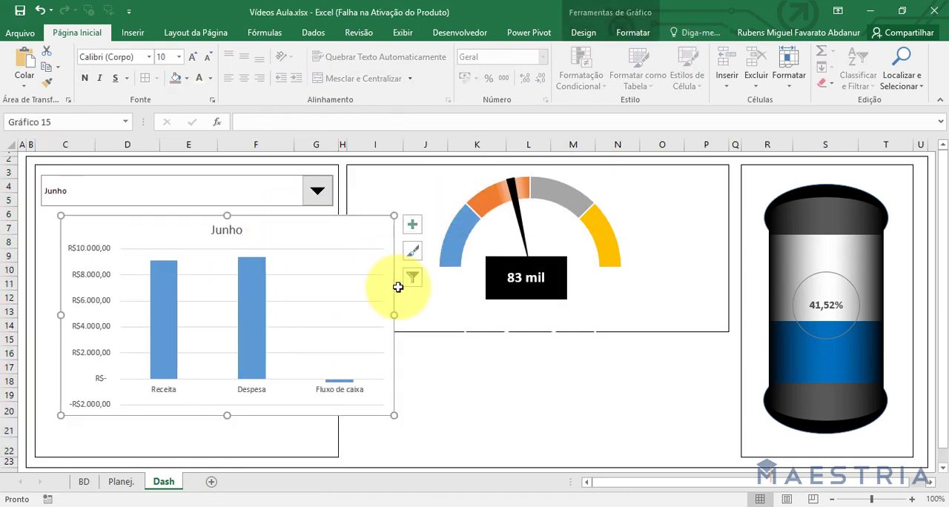
drag(394, 315, 323, 317)
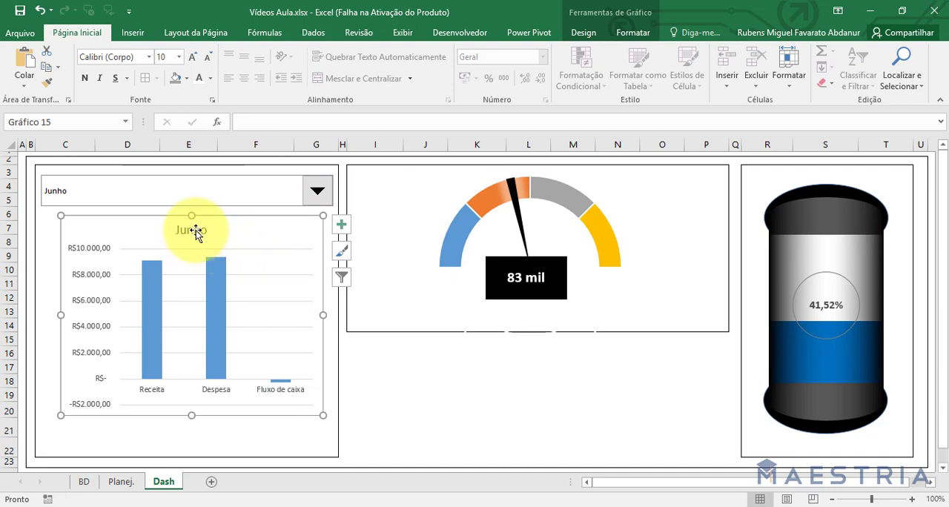
Remove the title, gridlines and vertical value axis from the column chart.
key(Delete)
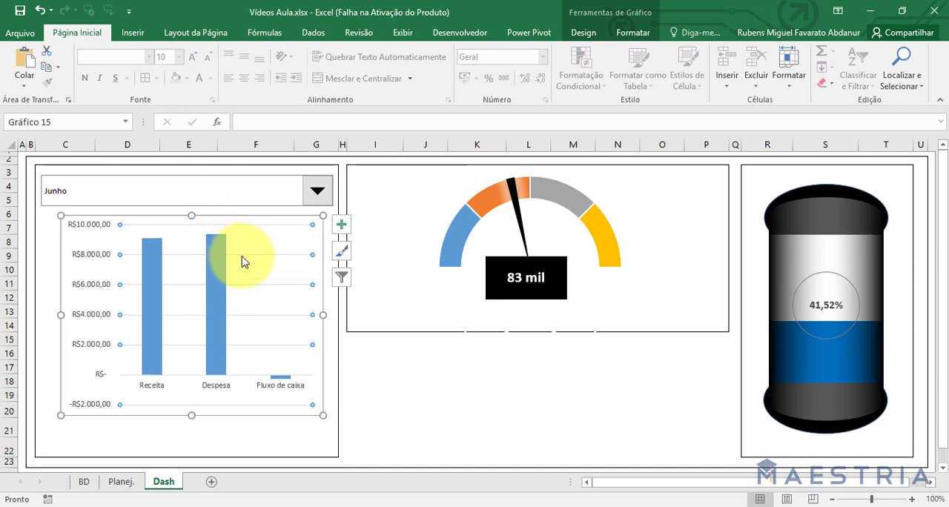
key(Delete)
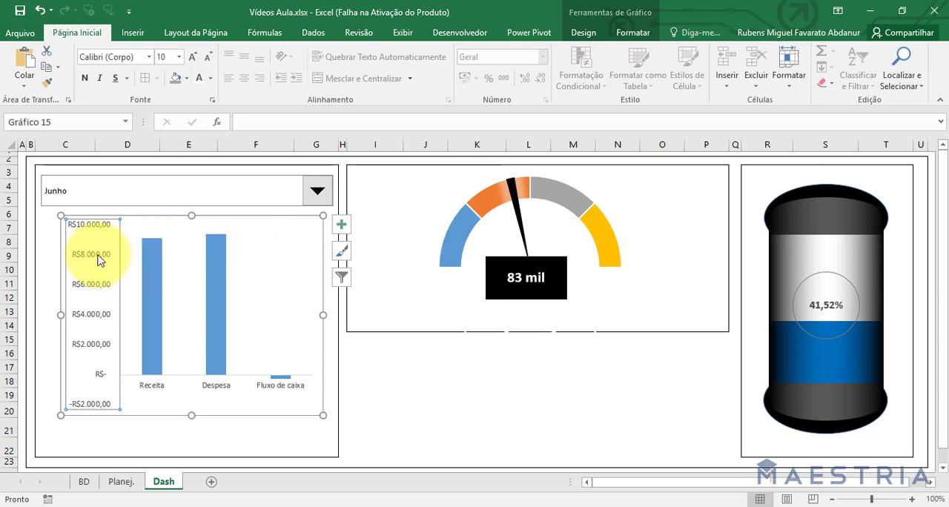
key(Delete)
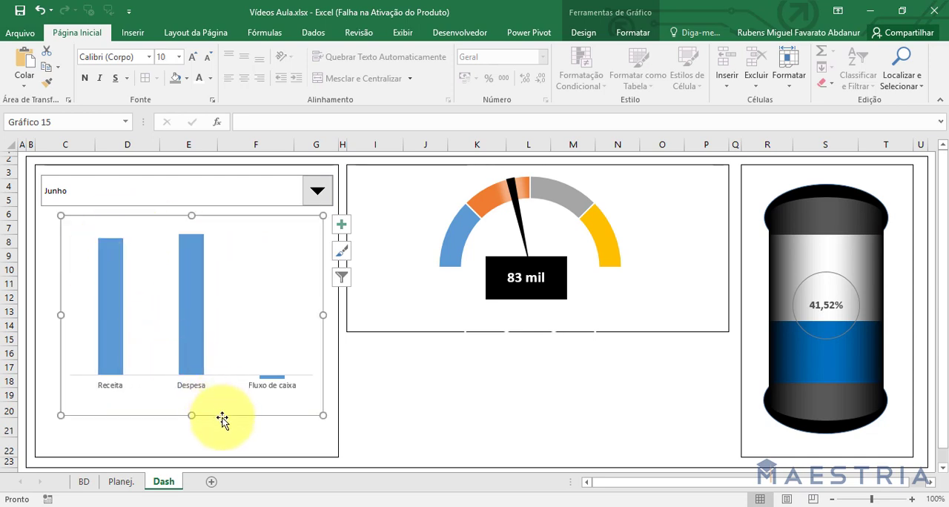
Align the column chart with the left edge of the month drop-down and remove its shape fill and outline.
drag(237, 216, 223, 232)
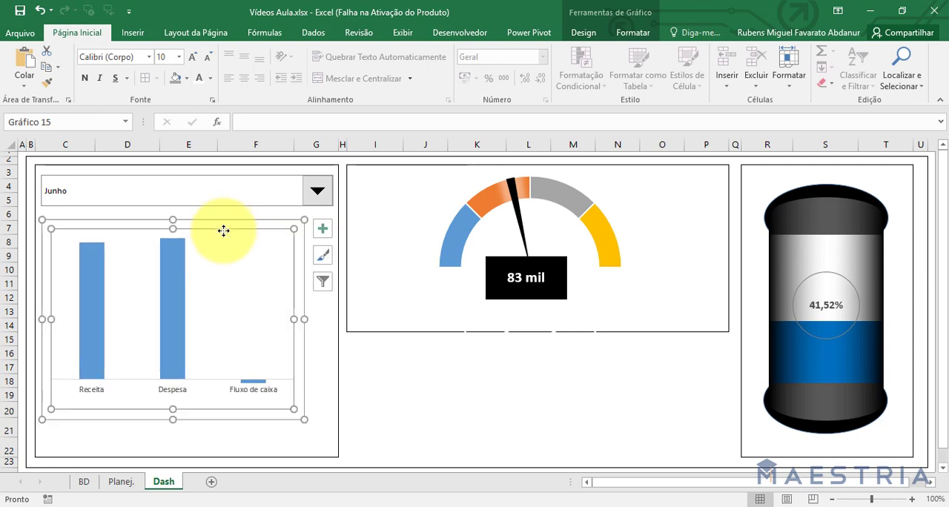
click(632, 33)
click(300, 230)
click(426, 51)
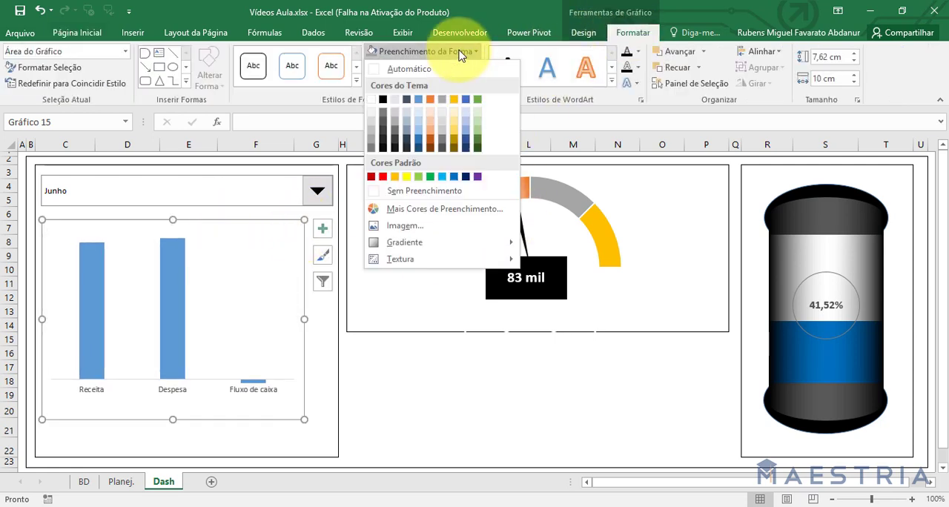
click(424, 191)
click(416, 67)
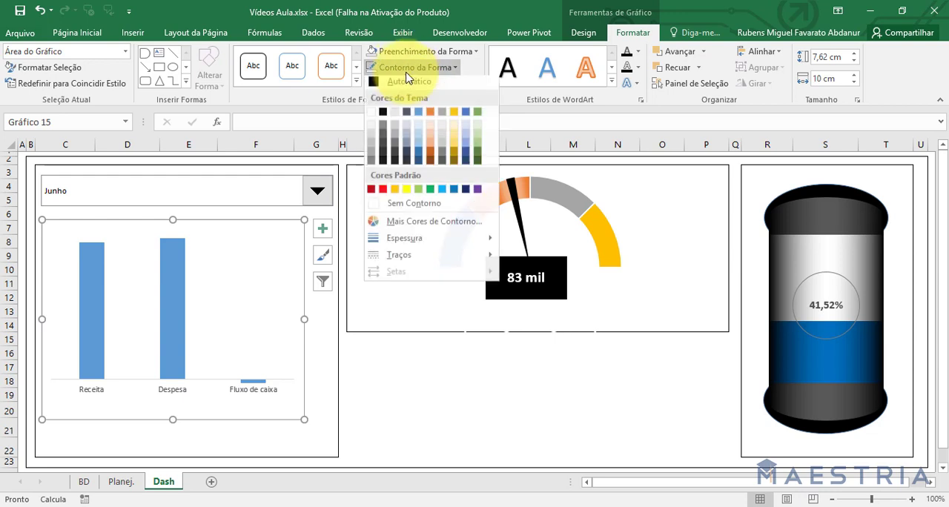
click(424, 205)
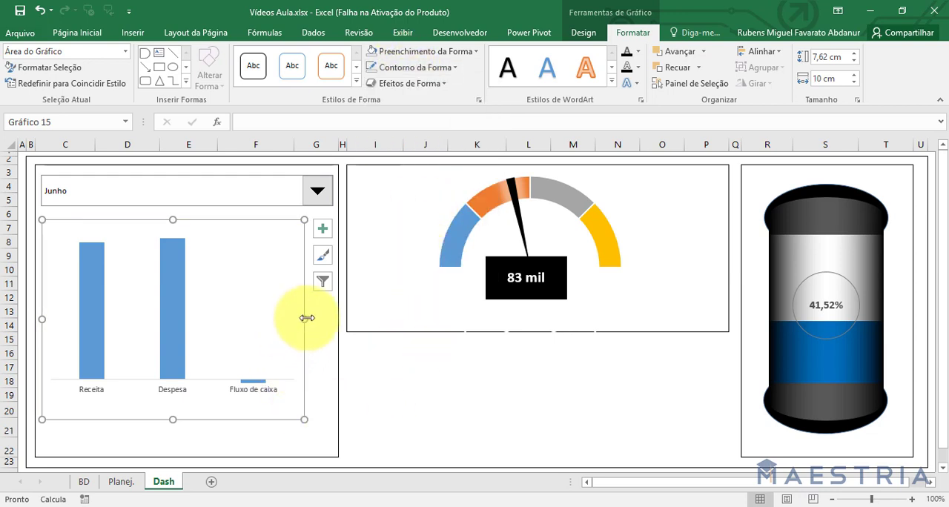
Enlarge the column chart to about 11,06 cm wide and 8,94 cm high so it fills the frame below the drop-down.
drag(307, 318, 332, 318)
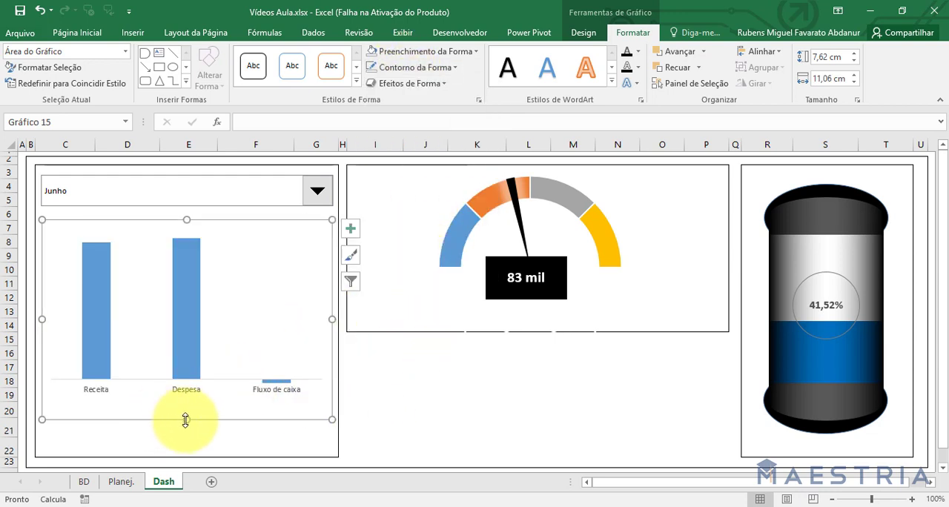
drag(186, 420, 185, 455)
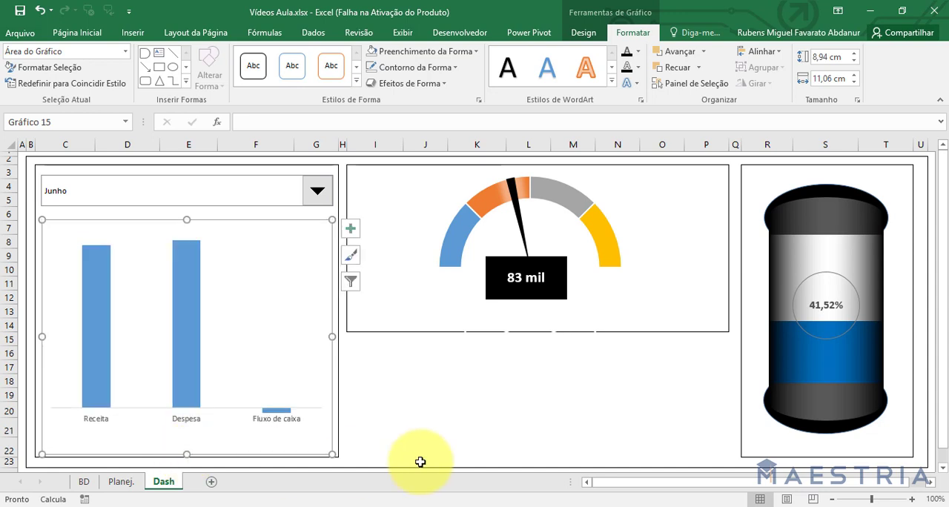
click(454, 445)
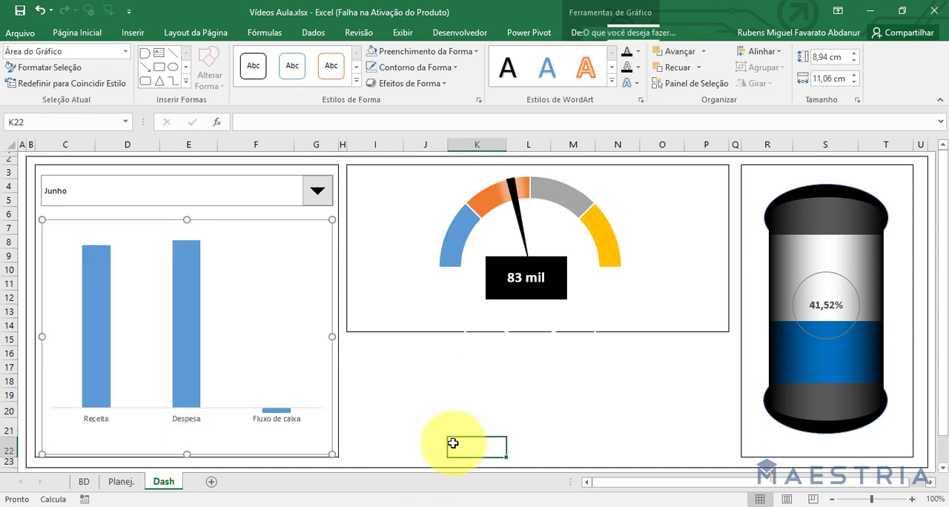
Fill the Receita column with standard dark blue and the Despesa column with standard red.
click(100, 315)
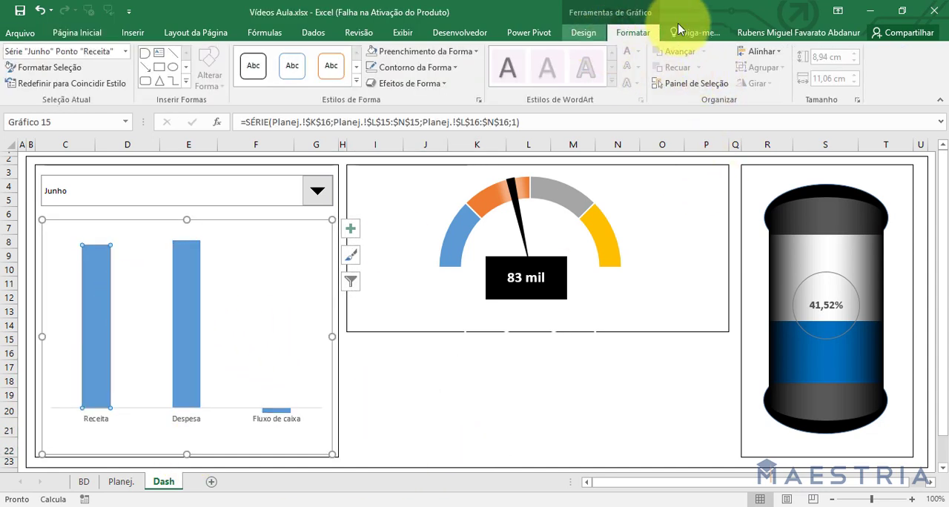
click(393, 53)
click(395, 53)
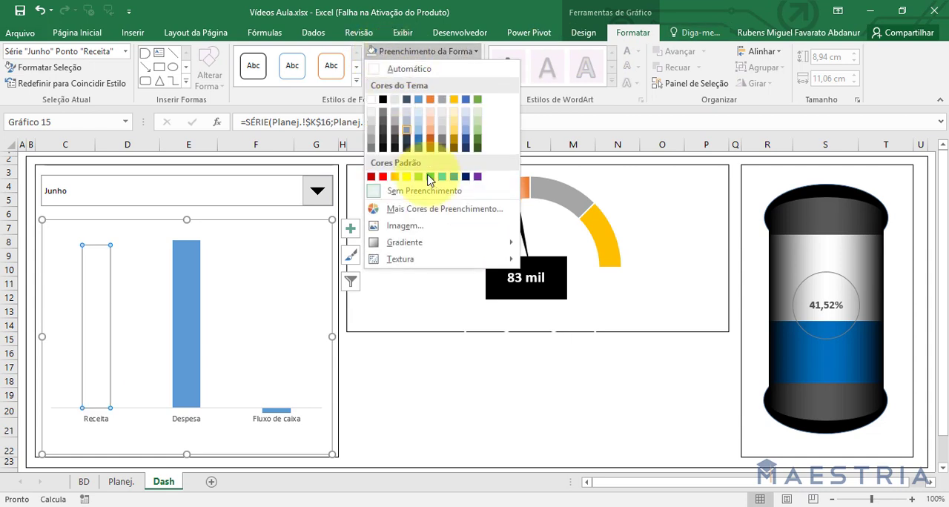
click(481, 179)
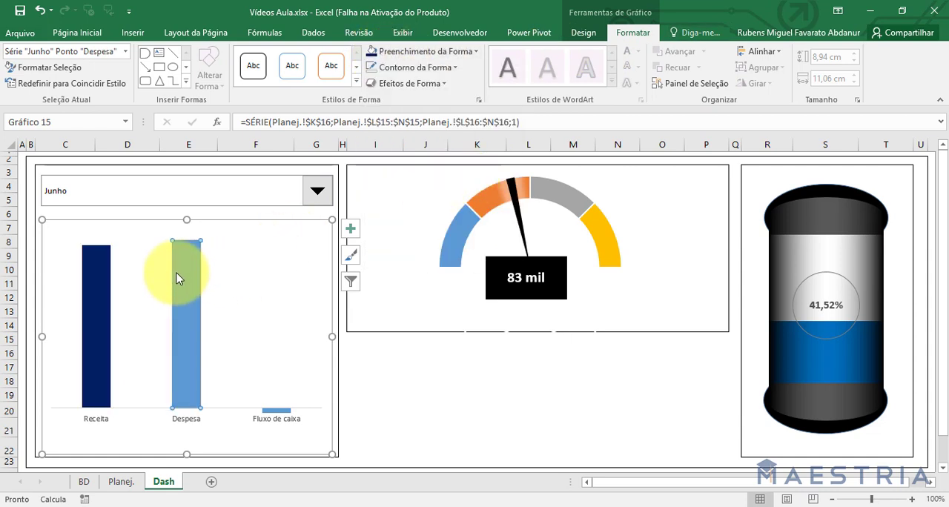
click(448, 53)
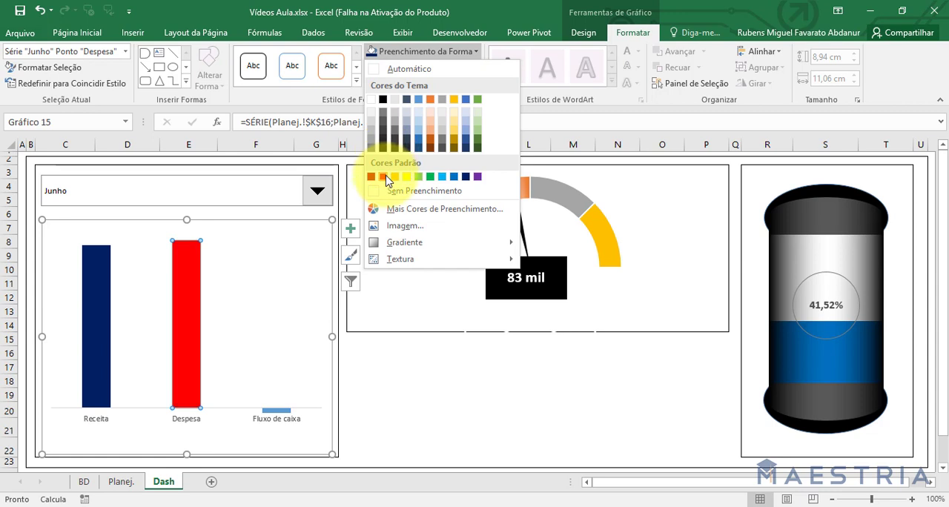
click(385, 181)
Fill only the Fluxo de caixa column with the darkest green theme shade.
click(290, 417)
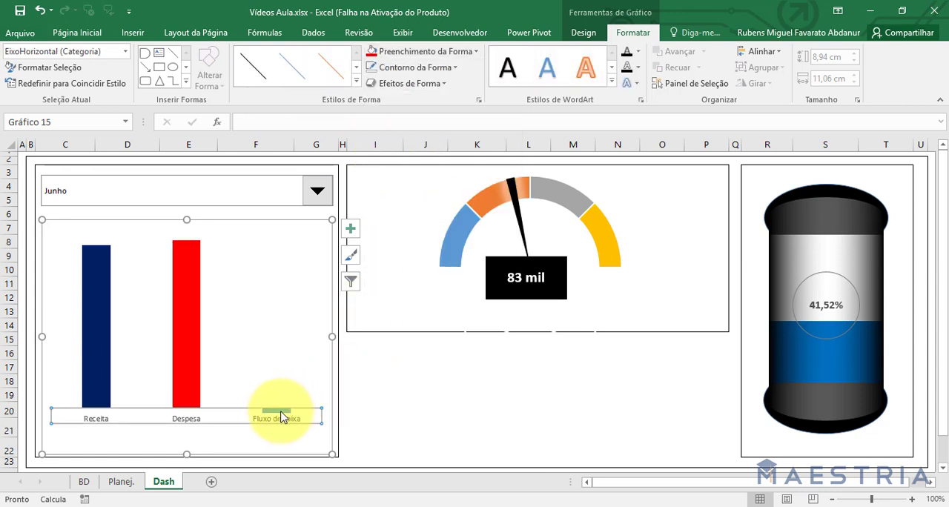
click(280, 412)
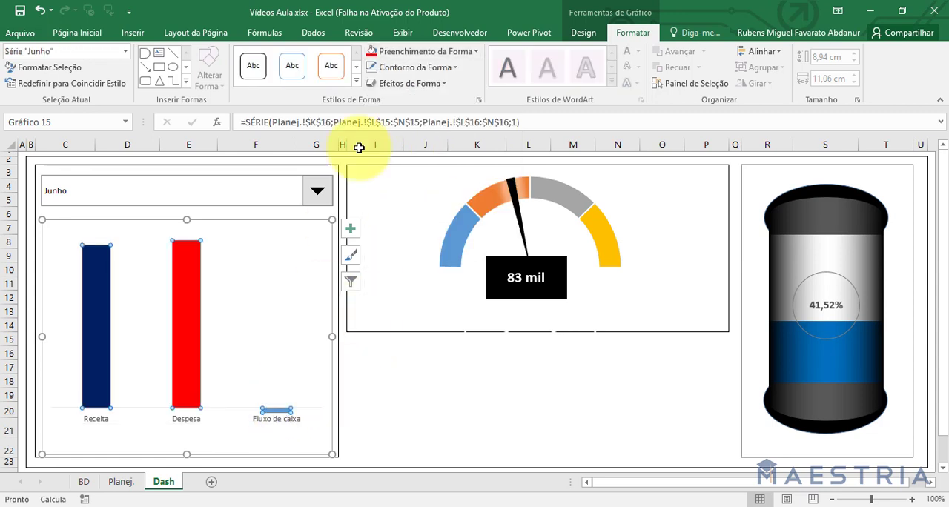
click(278, 412)
click(460, 52)
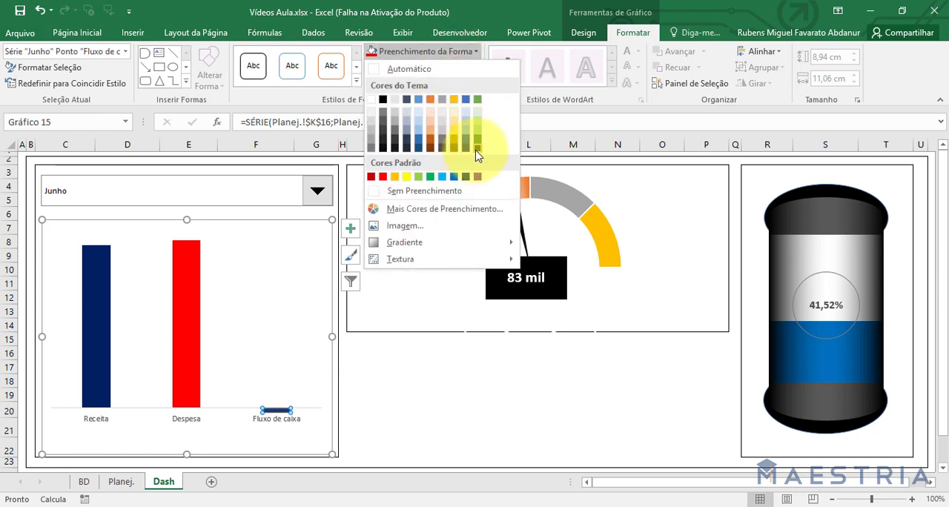
click(477, 154)
click(452, 421)
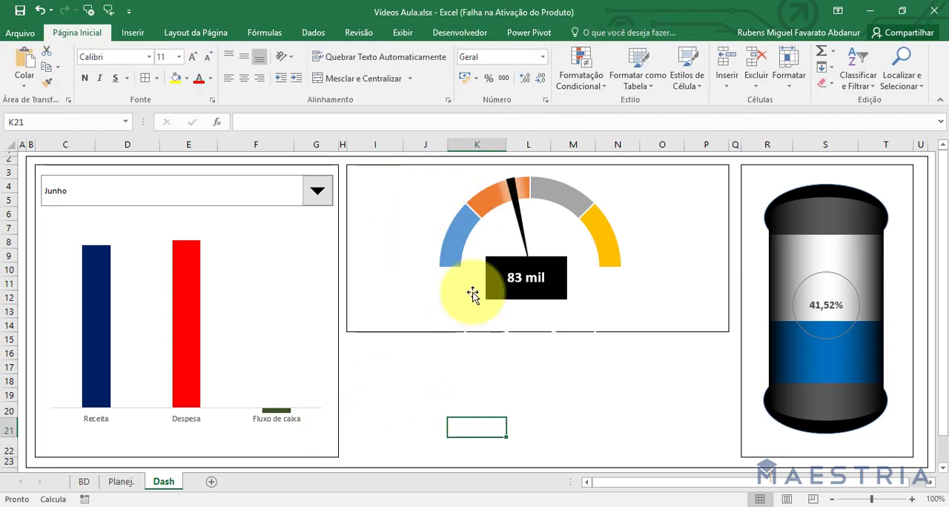
Add data labels (Rótulos de Dados) to the column chart's series.
click(183, 261)
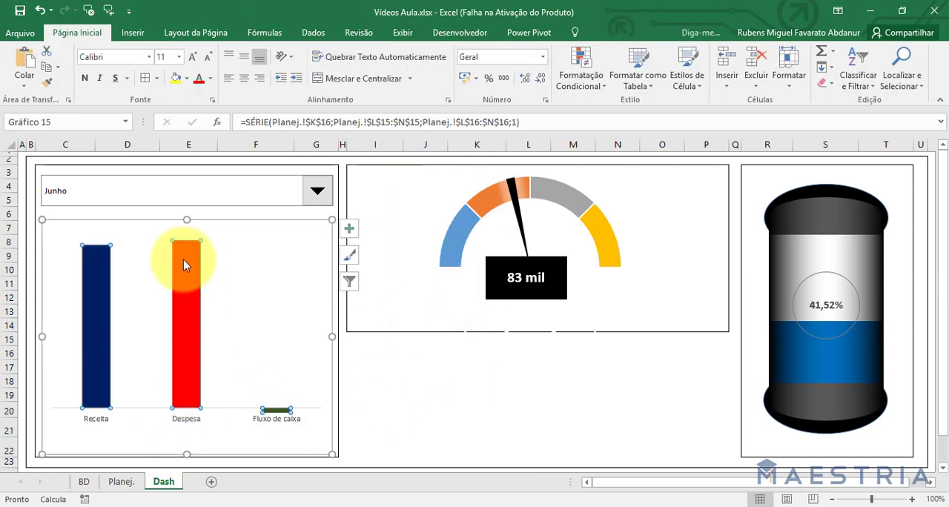
click(349, 232)
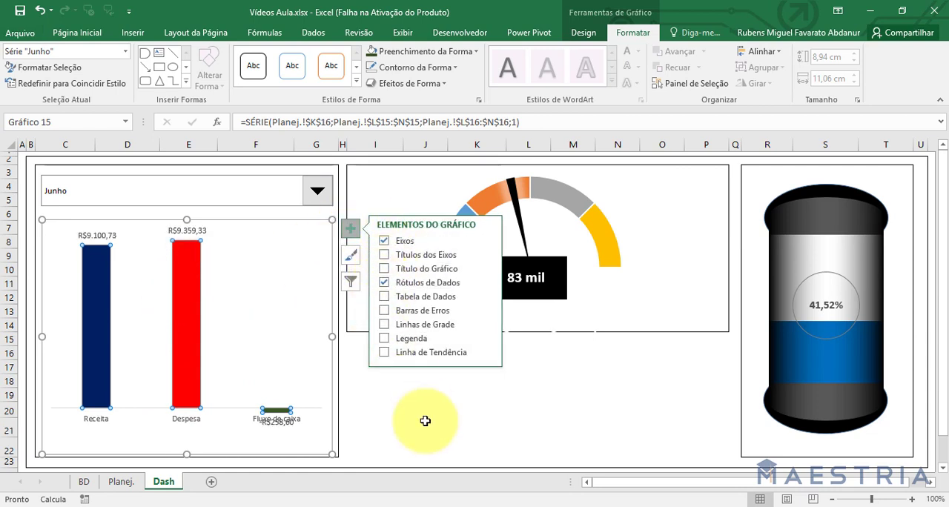
click(423, 445)
Make the chart's data labels bold at size 10 and its category axis labels bold at size 11.
click(187, 231)
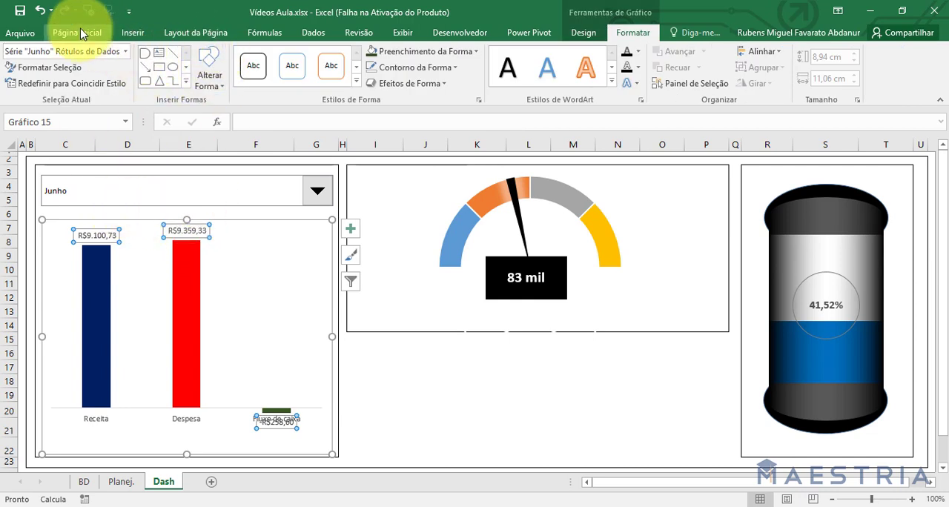
click(77, 32)
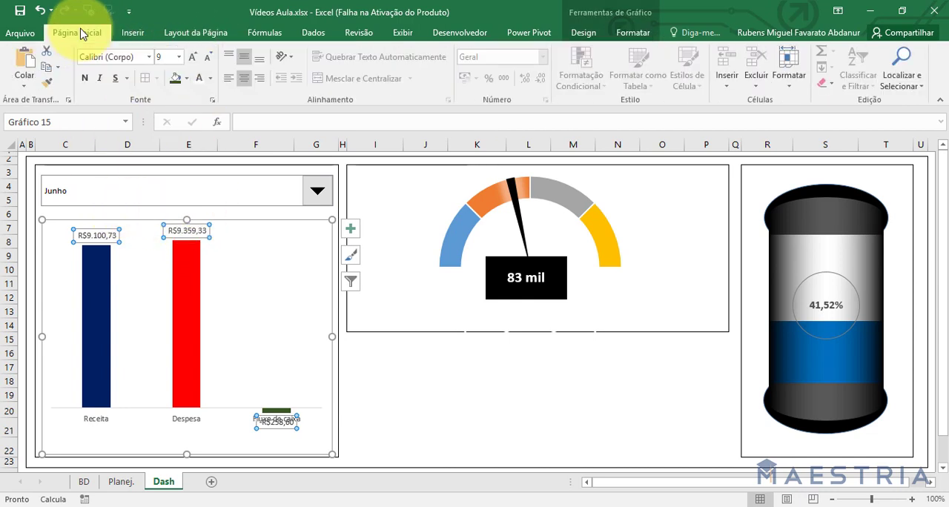
click(192, 59)
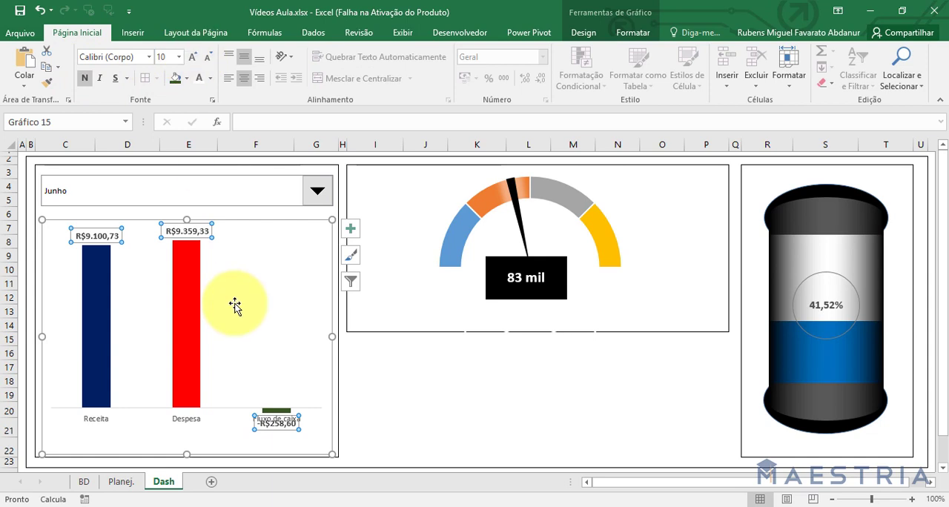
click(187, 423)
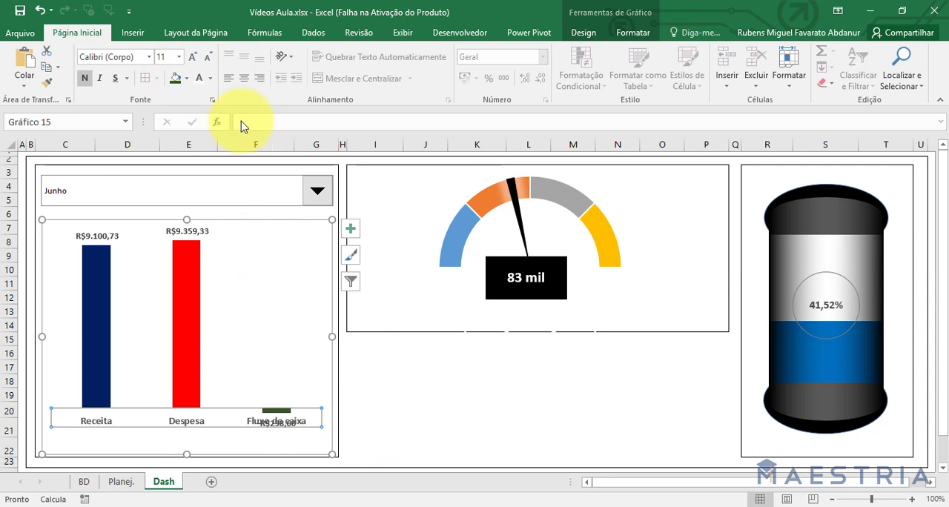
click(415, 447)
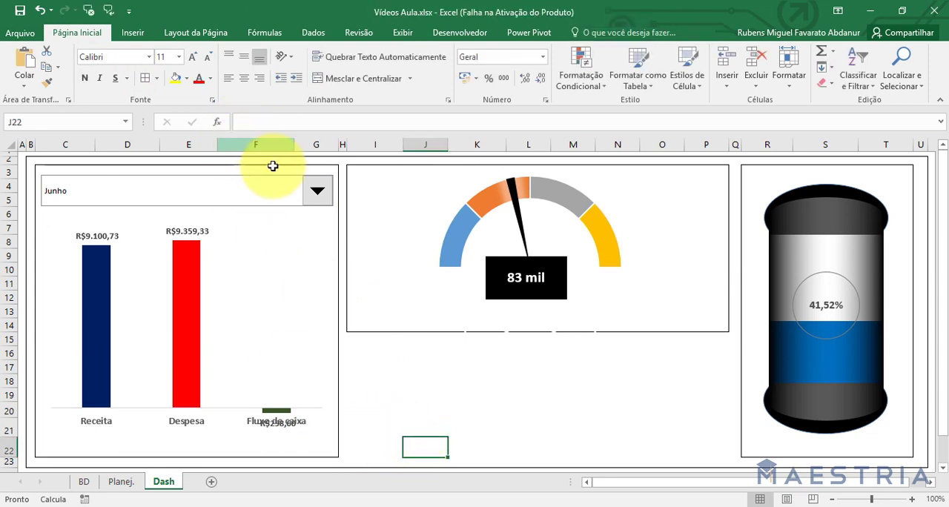
Test the month drop-down by selecting Agosto, Outubro and Novembro in turn and checking the chart.
click(317, 190)
click(215, 274)
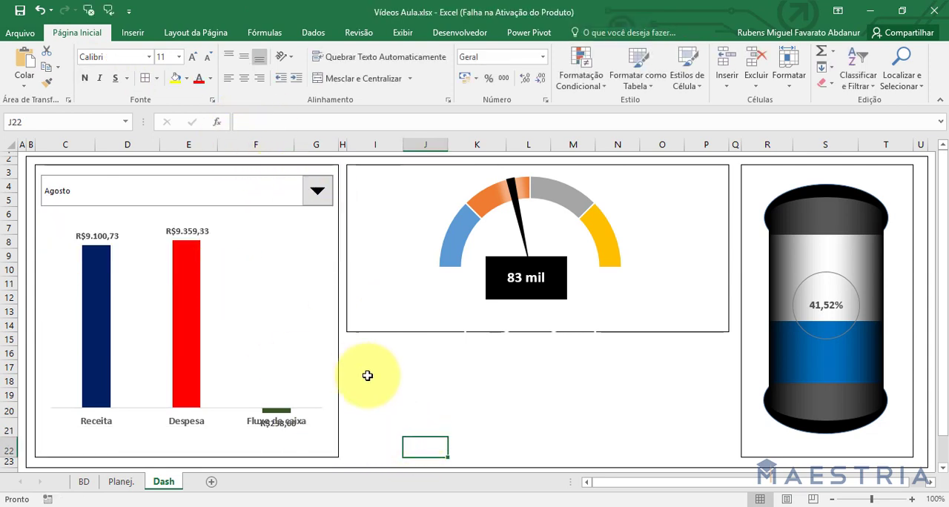
click(309, 191)
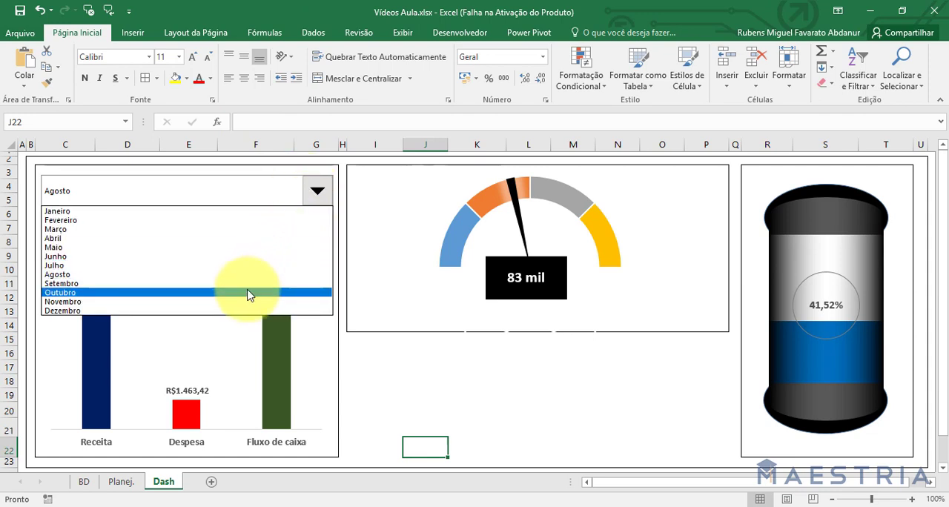
click(250, 293)
click(328, 193)
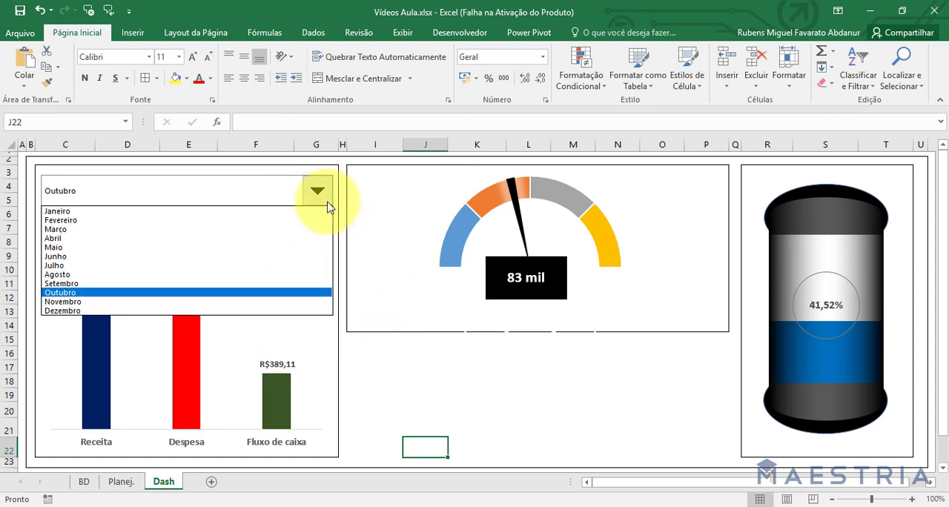
click(271, 302)
text(qs)
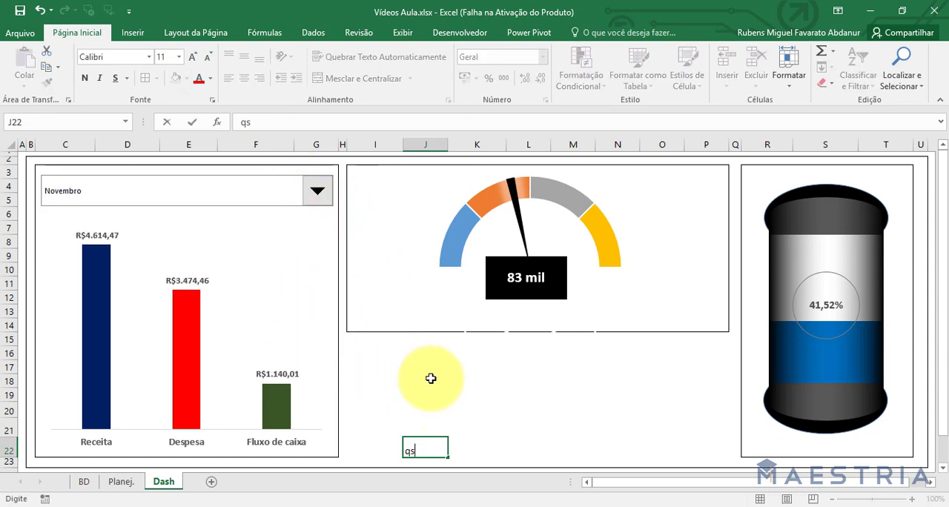
click(431, 379)
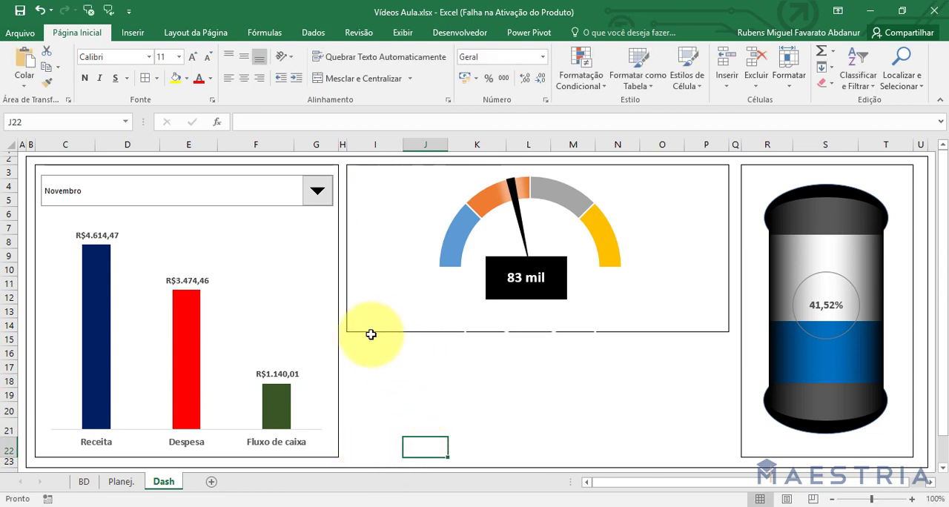
drag(371, 335, 370, 355)
click(717, 448)
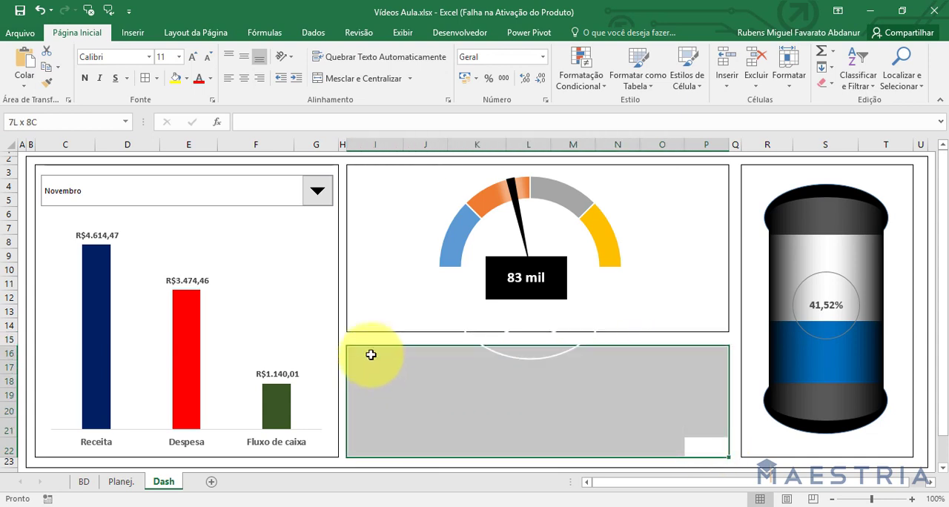
Insert the recommended Coluna Agrupada chart from range K1:N13 of the Planej. sheet and delete its title.
click(122, 482)
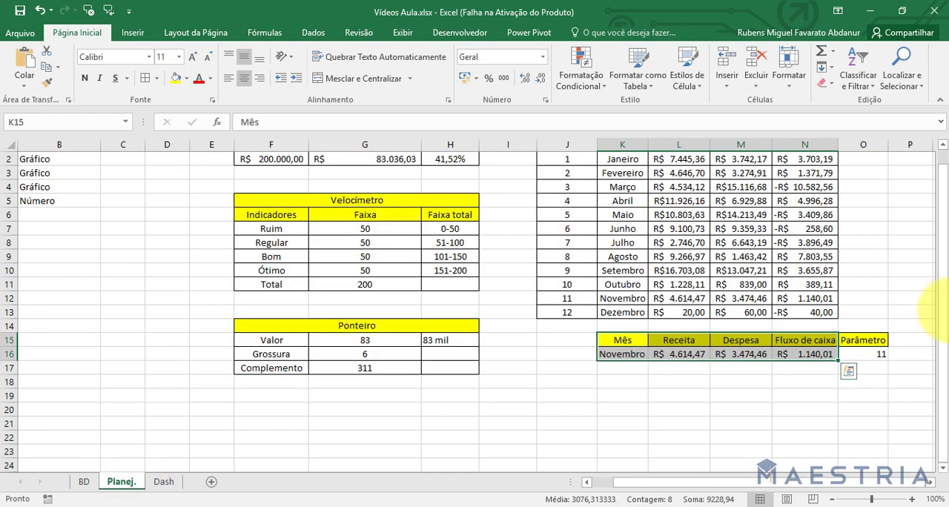
drag(941, 276, 942, 262)
drag(625, 159, 792, 325)
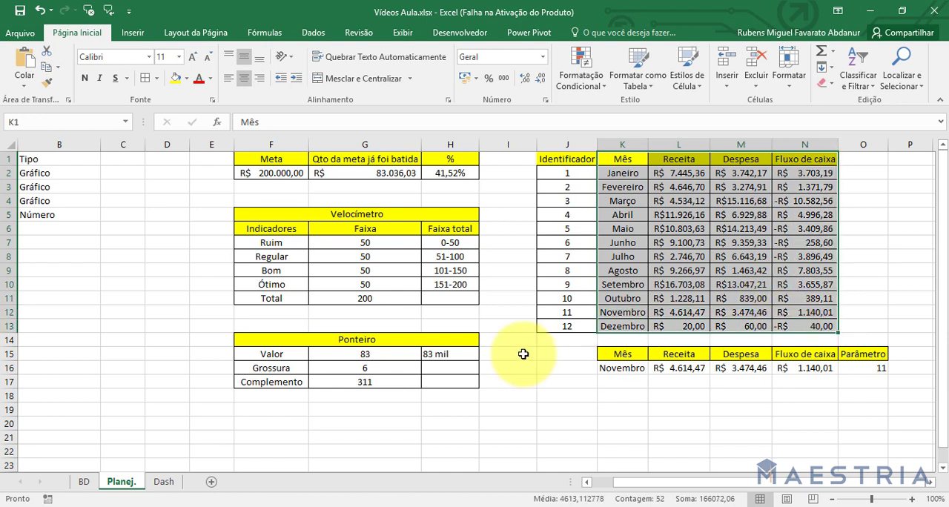
click(135, 33)
click(381, 70)
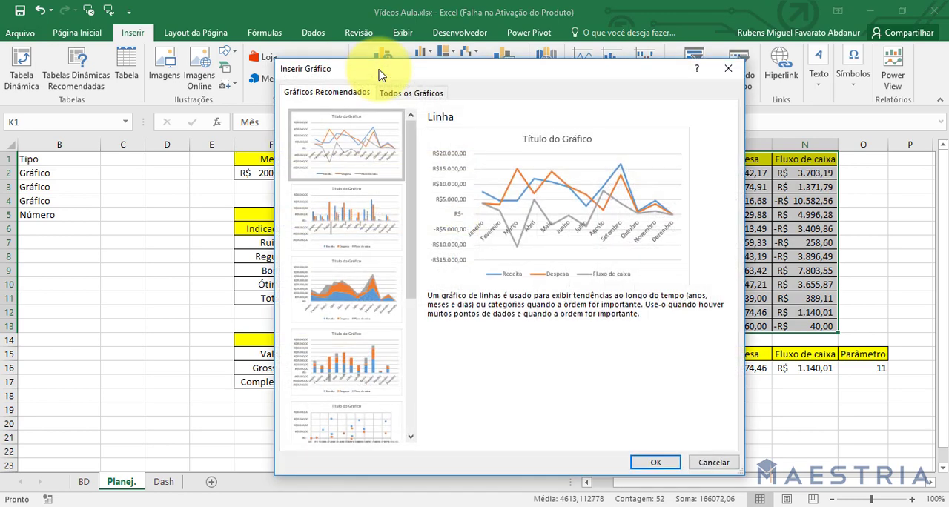
click(380, 195)
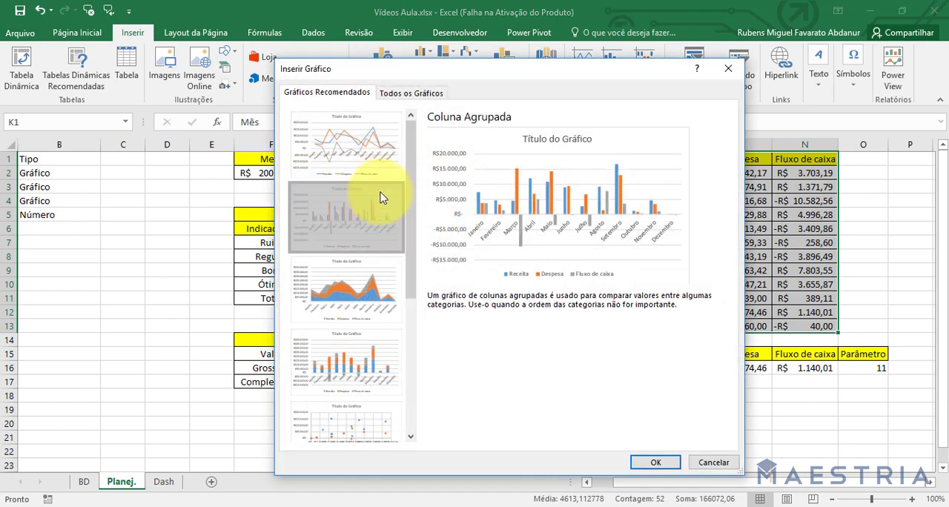
click(655, 462)
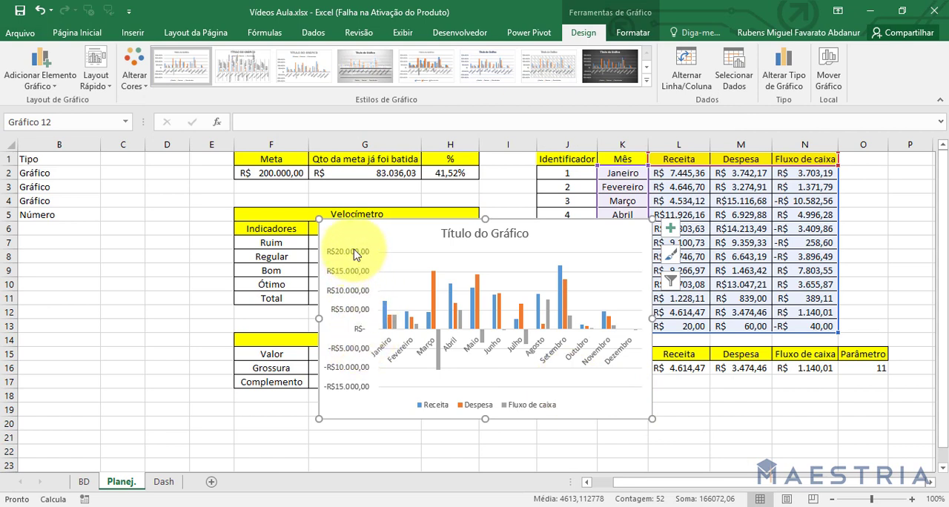
click(469, 231)
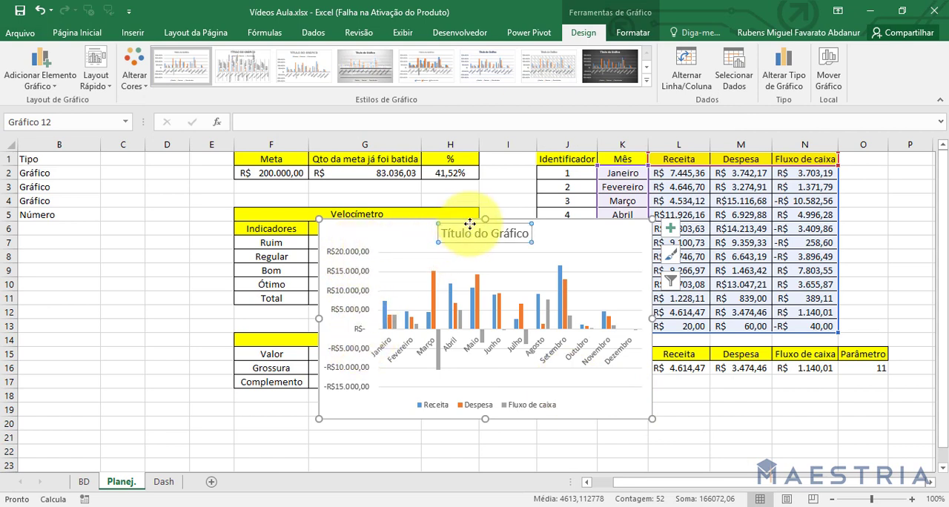
key(Delete)
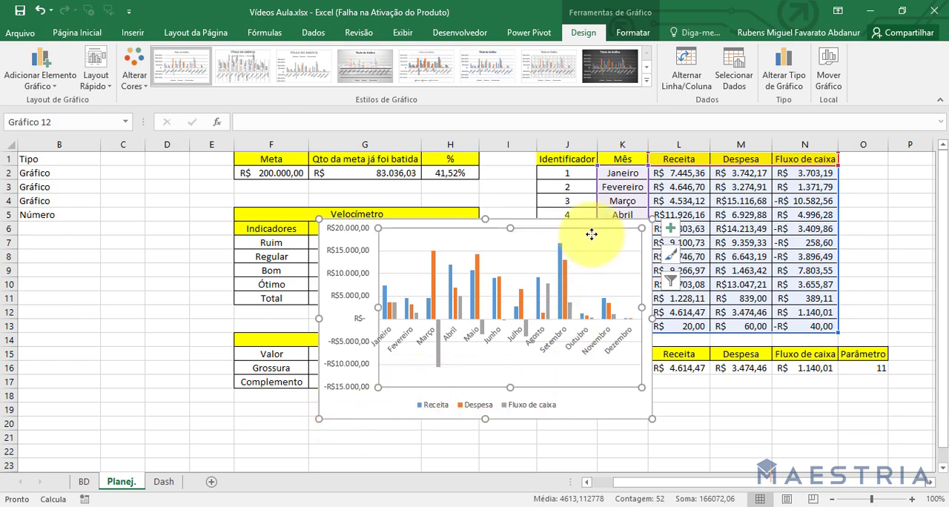
Change the all-months chart to a Coluna Clusterizada - Linha combination, with Fluxo de caixa as the line series.
click(792, 87)
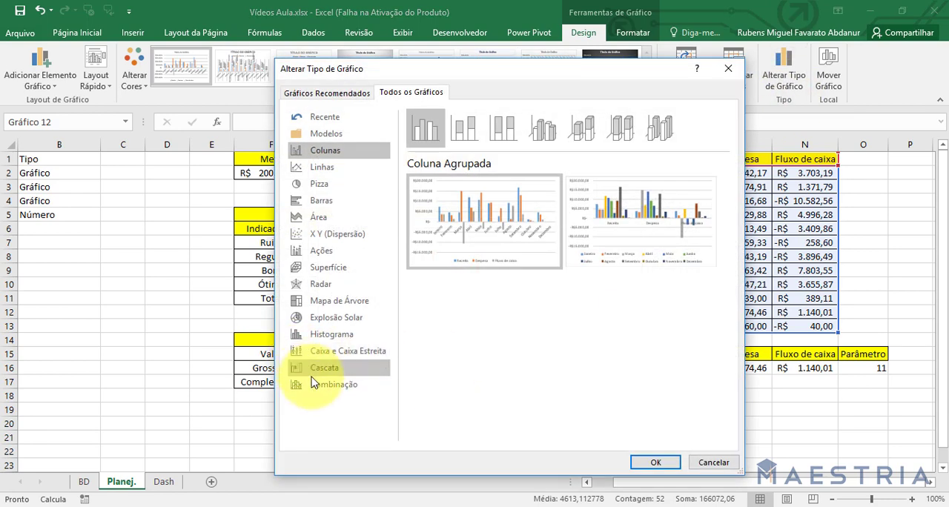
click(334, 384)
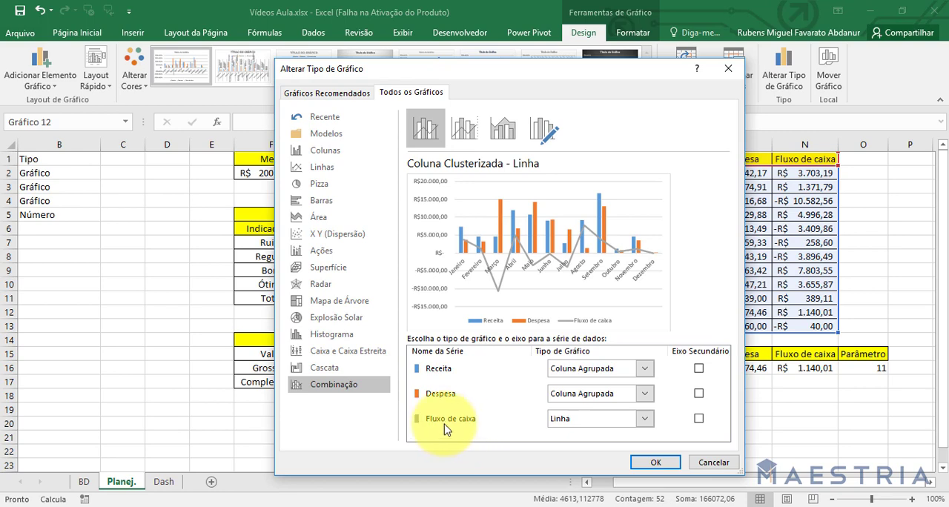
click(639, 461)
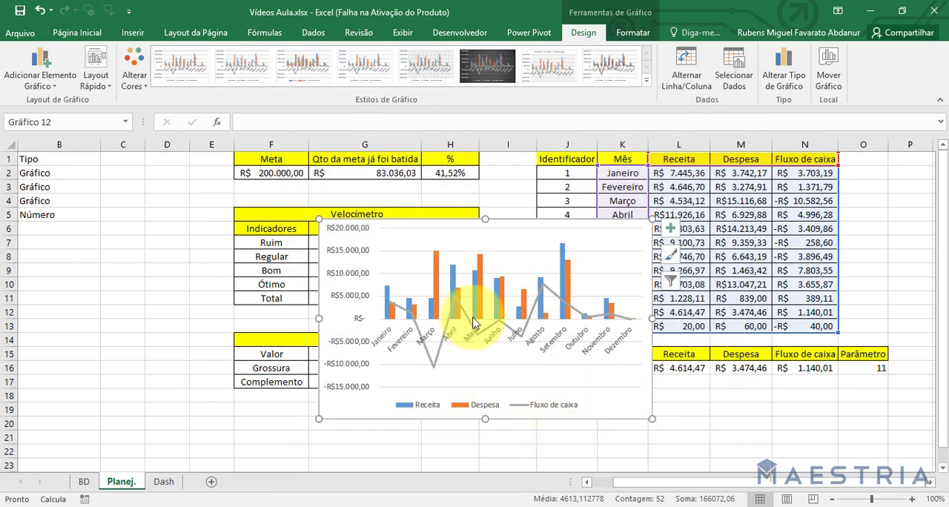
Delete the combination chart's value axis and gridlines, and reduce the chart's height to about seven or eight rows.
click(356, 369)
key(Delete)
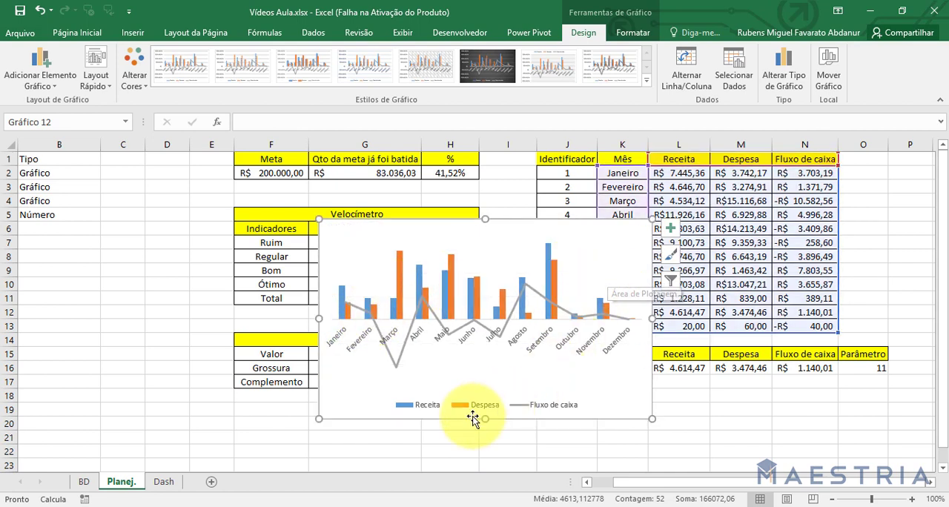
drag(485, 419, 493, 346)
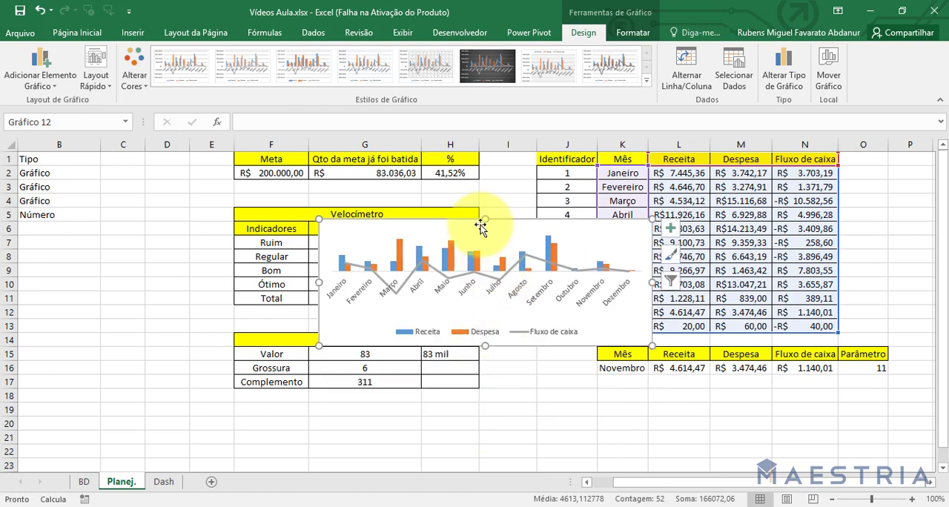
drag(485, 220, 484, 244)
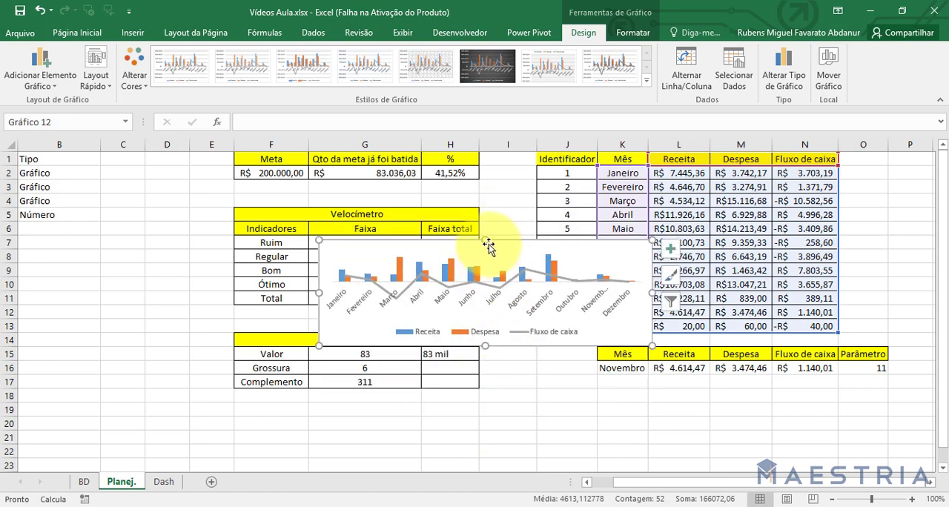
Transfer the combination chart from Planej. to the Dash sheet and park it over the month column chart, clear of the empty area below the gauge.
key(ctrl+x)
click(172, 483)
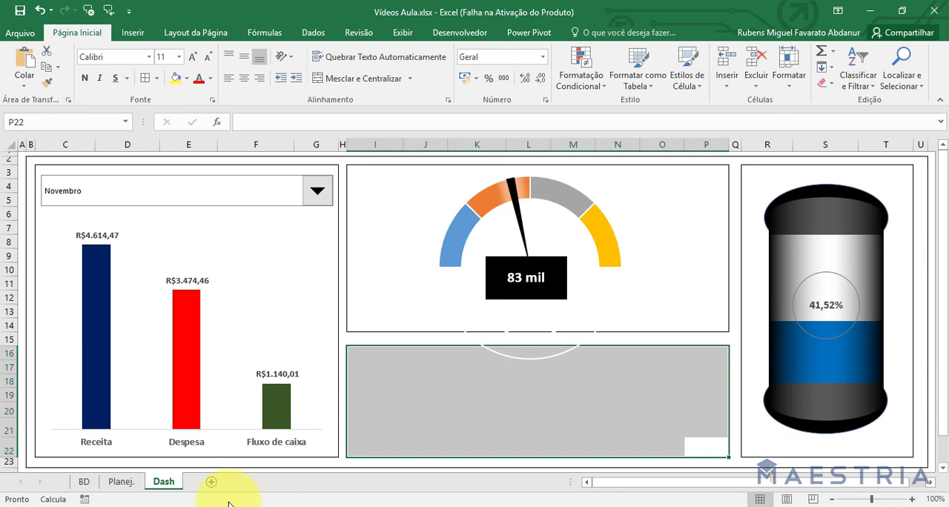
click(438, 419)
key(ctrl+v)
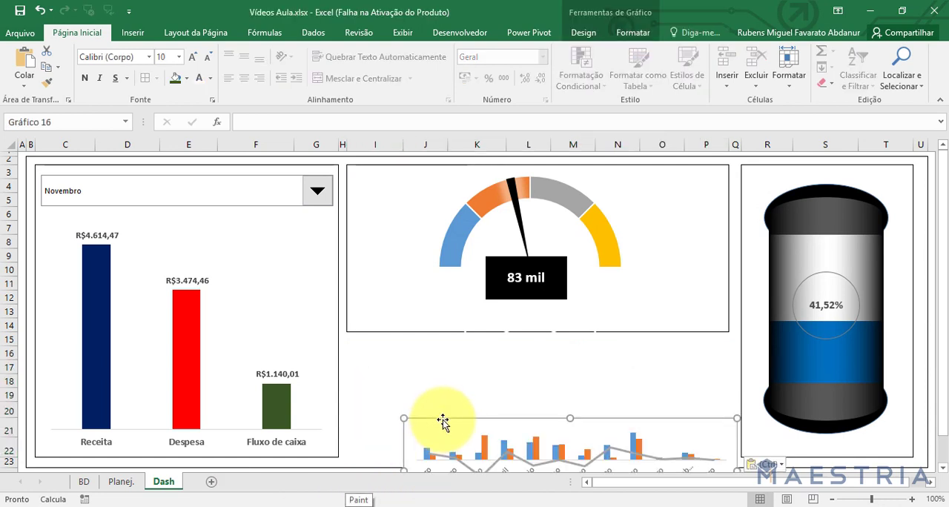
mouse_move(442, 421)
mouse_down()
mouse_move(408, 351)
mouse_move(79, 178)
mouse_move(123, 178)
mouse_up()
mouse_move(370, 349)
mouse_down()
mouse_move(445, 402)
mouse_move(547, 431)
mouse_up()
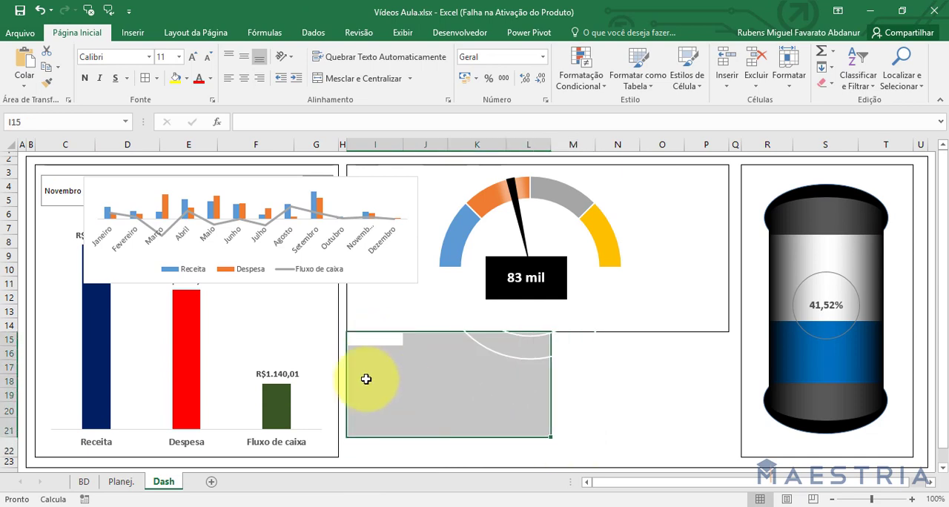
click(363, 369)
double_click(361, 352)
click(367, 383)
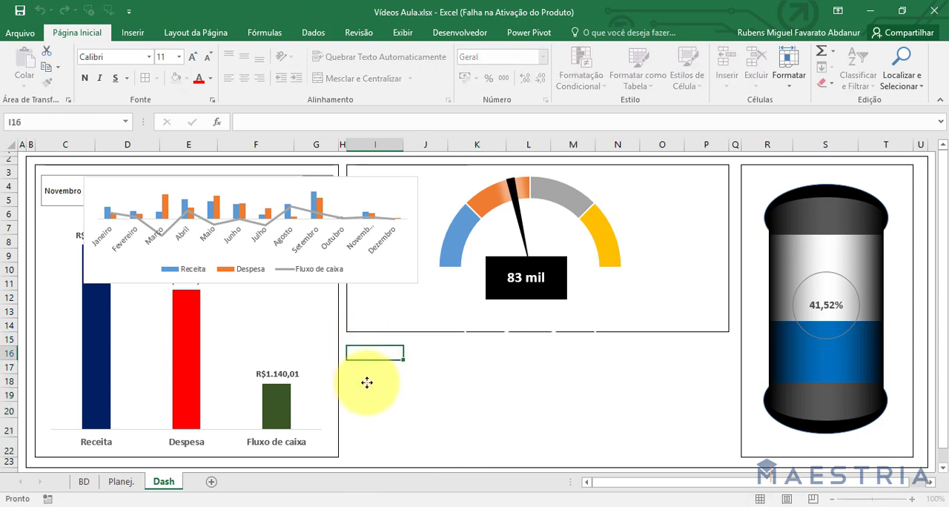
Apply outside borders (Bordas Externas) to range I16:P22 below the gauge, and merge and center it.
click(365, 355)
mouse_move(370, 355)
mouse_down()
mouse_move(395, 413)
mouse_move(699, 451)
mouse_up()
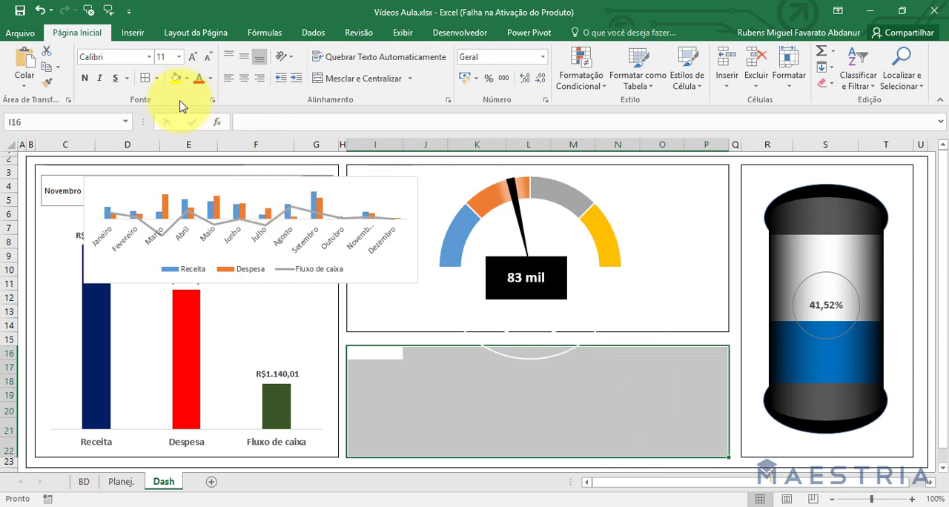
click(156, 78)
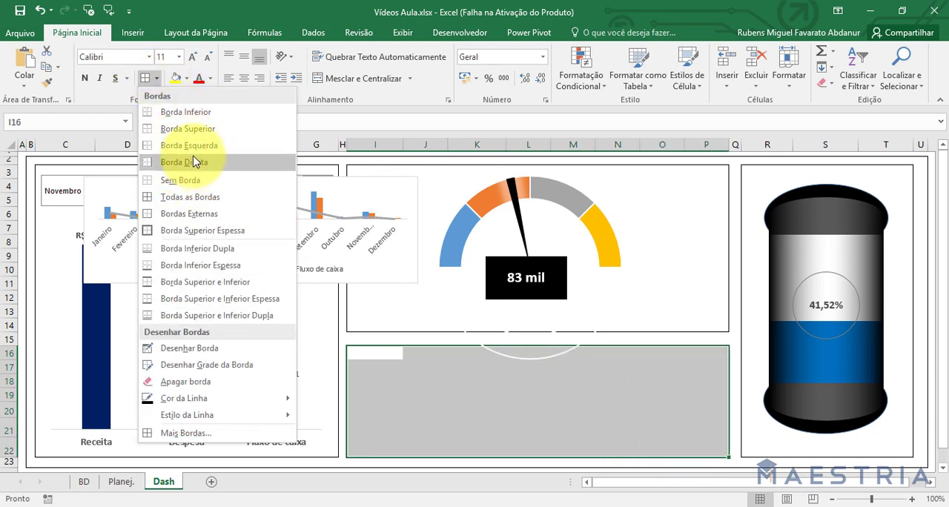
click(208, 215)
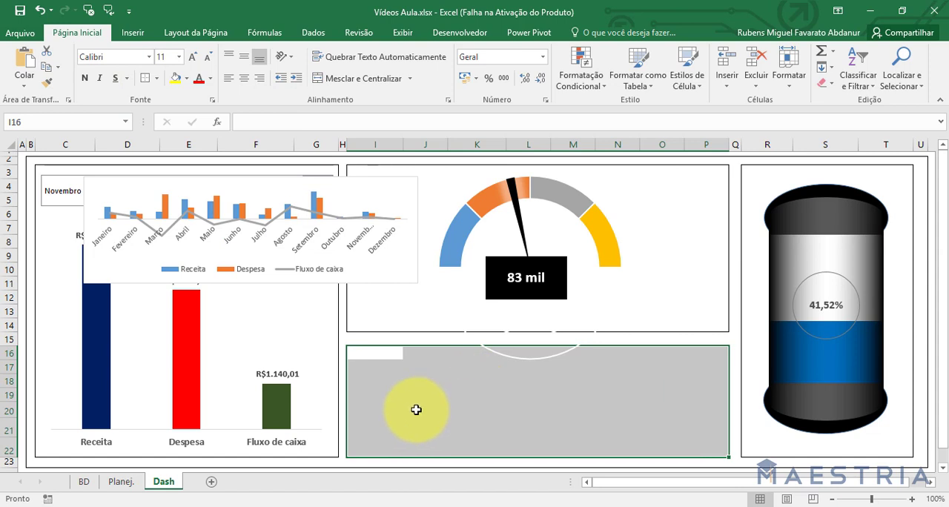
click(376, 82)
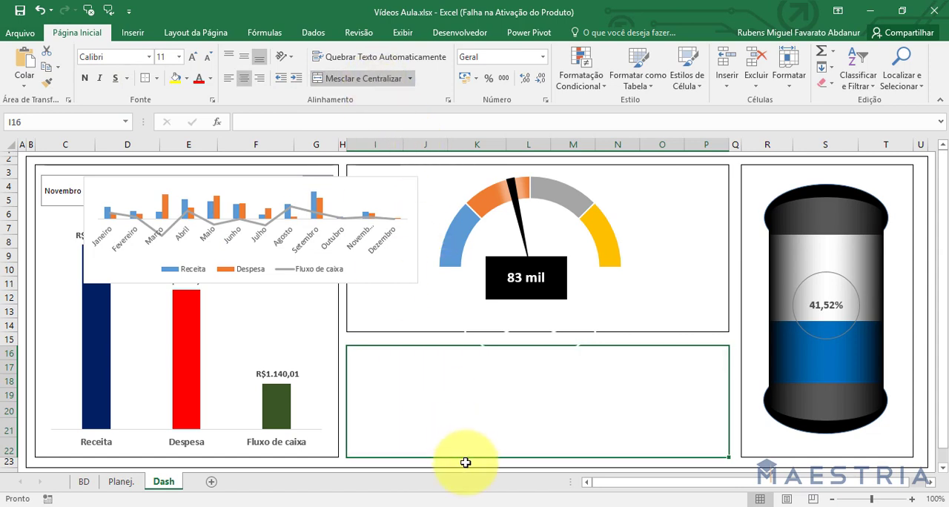
Position the combination chart inside the merged I16:P22 frame below the gauge.
click(144, 191)
drag(137, 184, 430, 349)
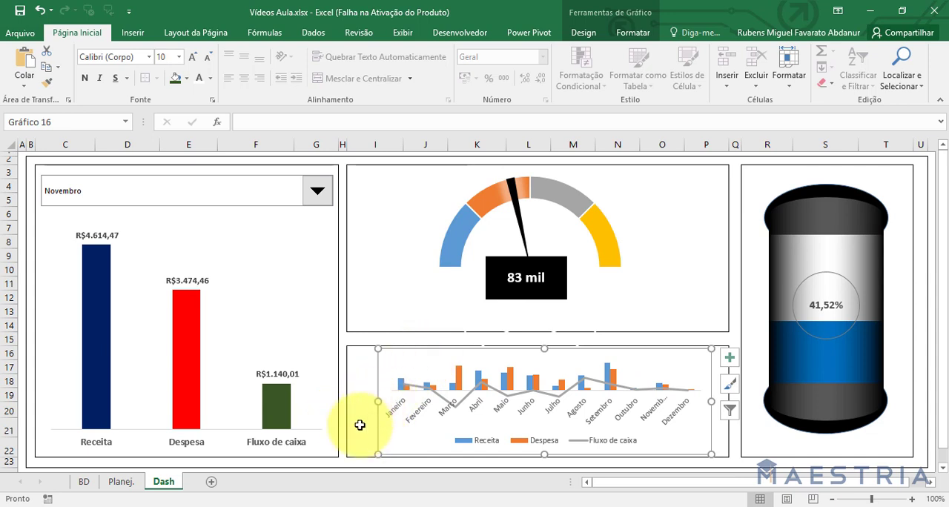
click(360, 422)
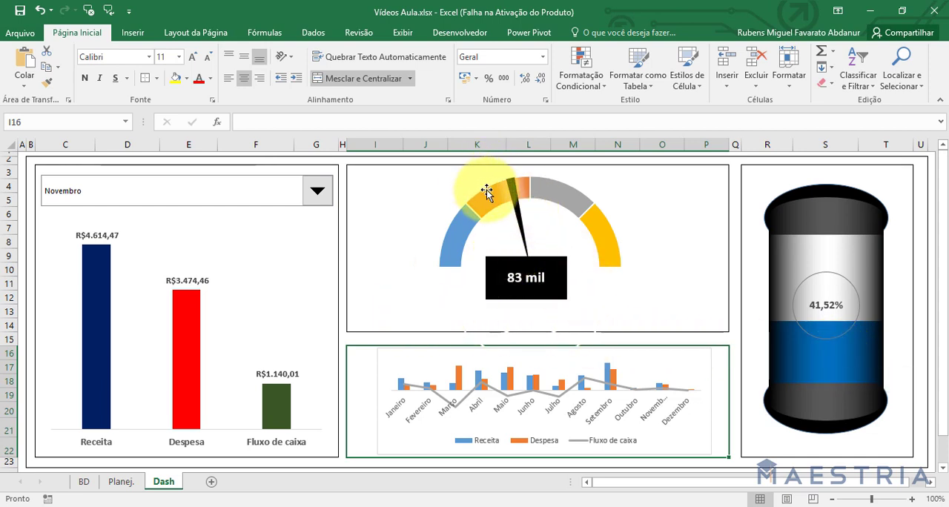
Test the month drop-down by selecting Julho, Fevereiro and Dezembro in turn and checking the column chart.
click(316, 194)
click(260, 264)
click(319, 191)
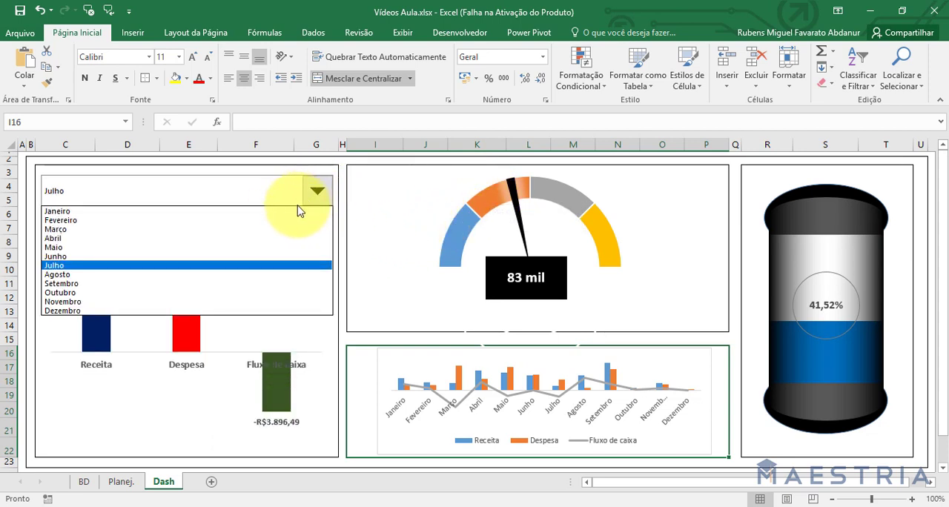
click(317, 191)
click(318, 193)
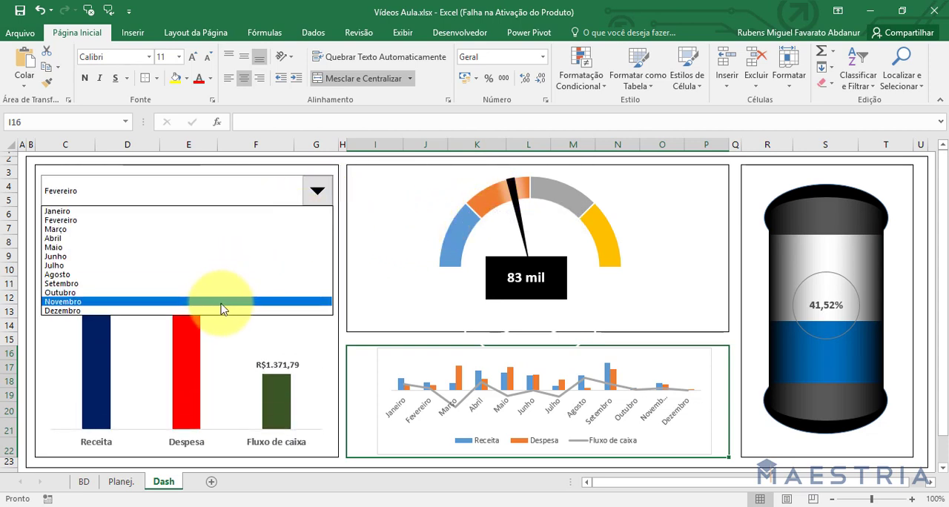
click(217, 308)
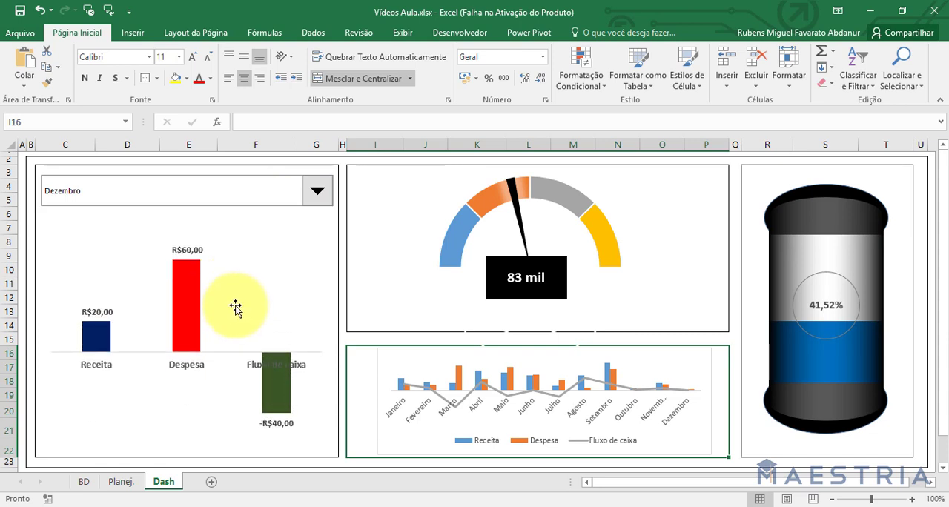